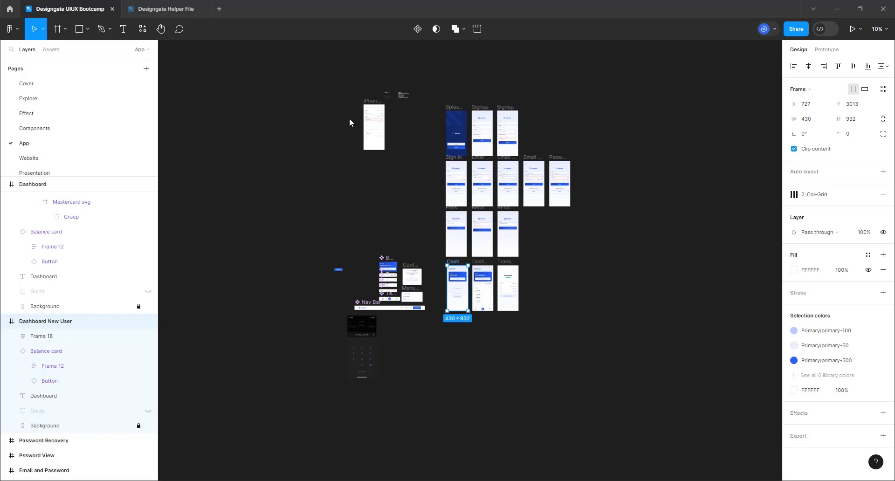
- Select the iPhone frame holding the input fields to show its Neutral/neutral-900 selection colour
scroll(355, 99, "up", 5)
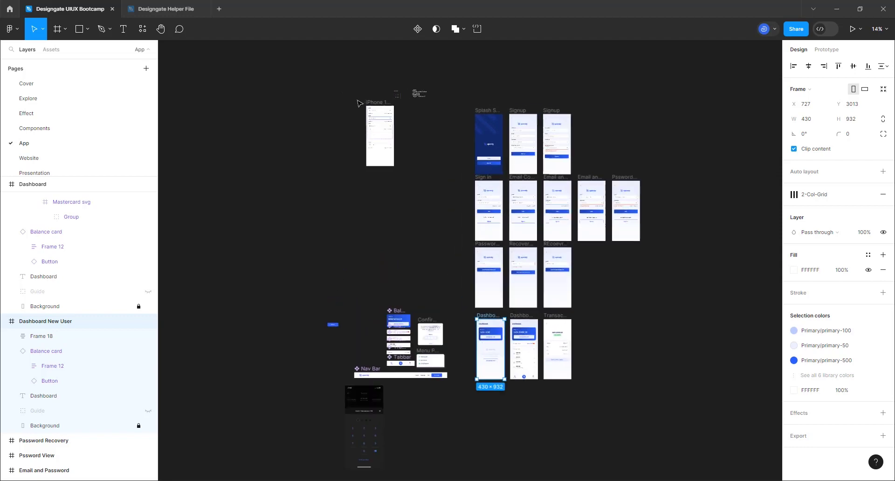
scroll(375, 108, "up", 6)
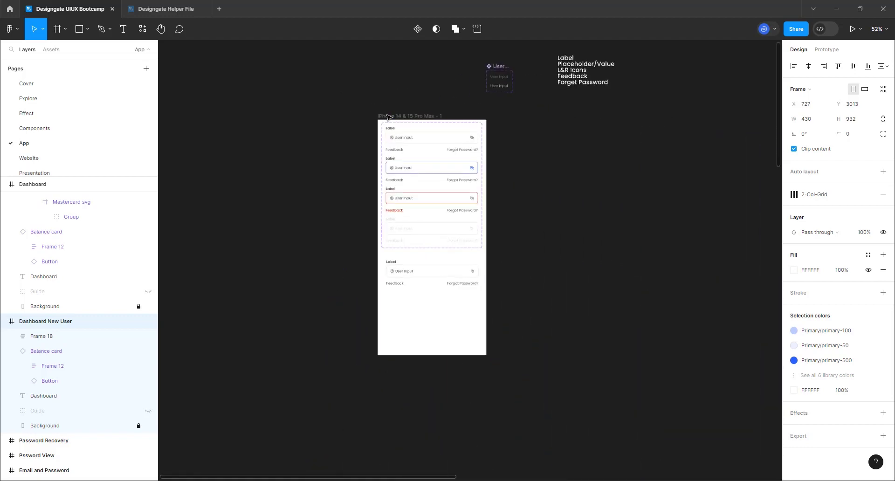
scroll(418, 123, "up", 8)
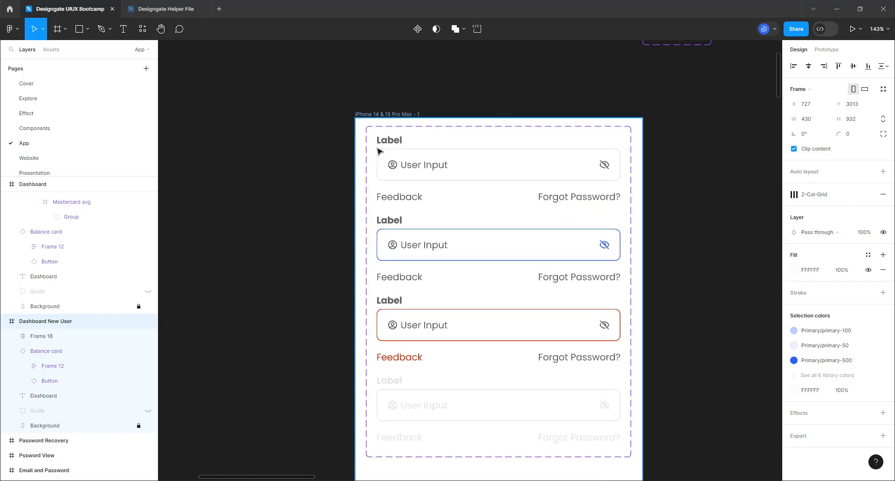
left_click(379, 114)
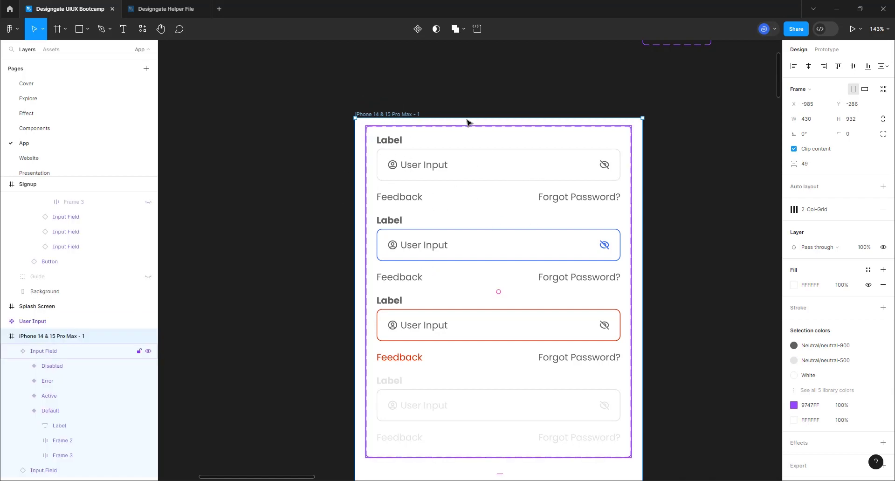
scroll(436, 99, "down", 3, "ctrl")
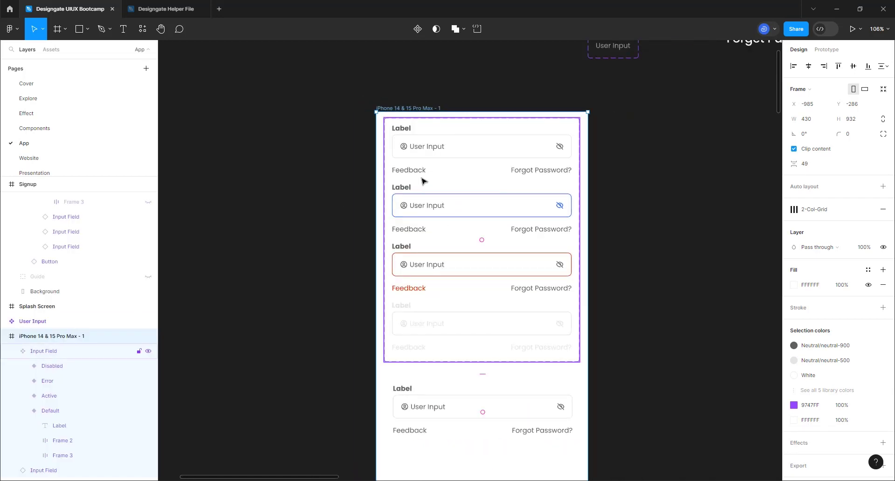
scroll(405, 131, "up", 5, "ctrl")
scroll(402, 131, "up", 3, "ctrl")
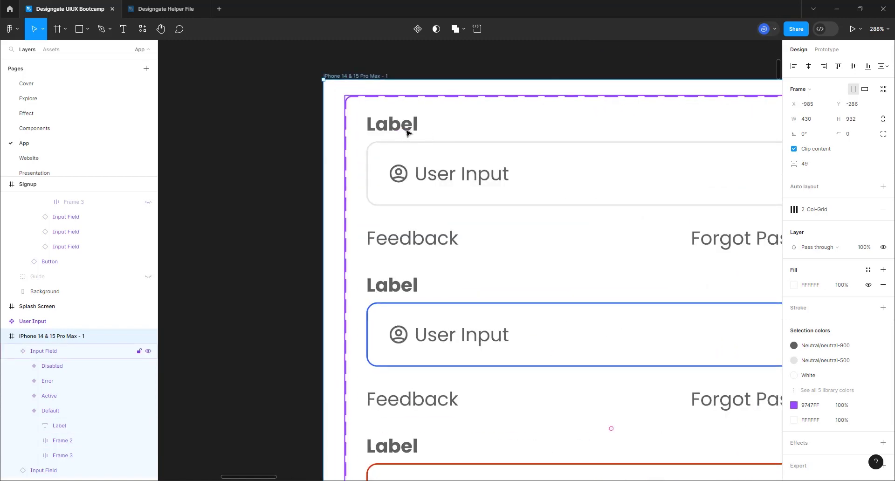
scroll(407, 133, "down", 8, "ctrl")
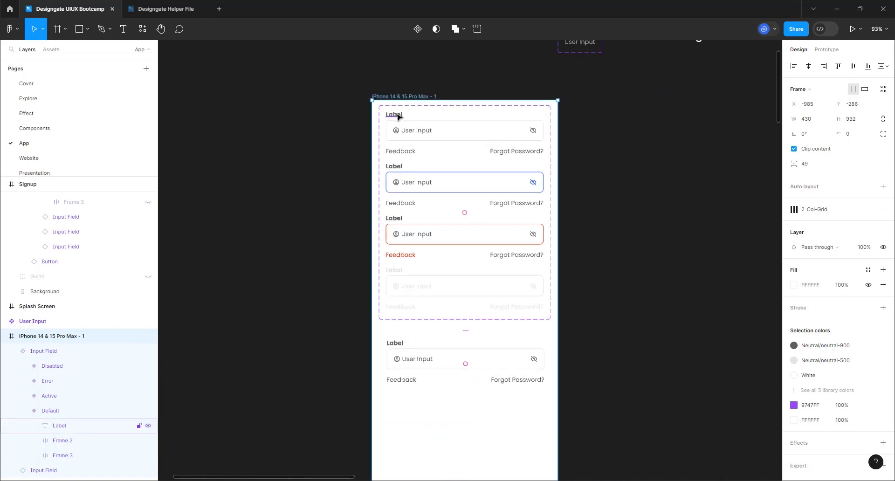
scroll(398, 117, "down", 2, "ctrl")
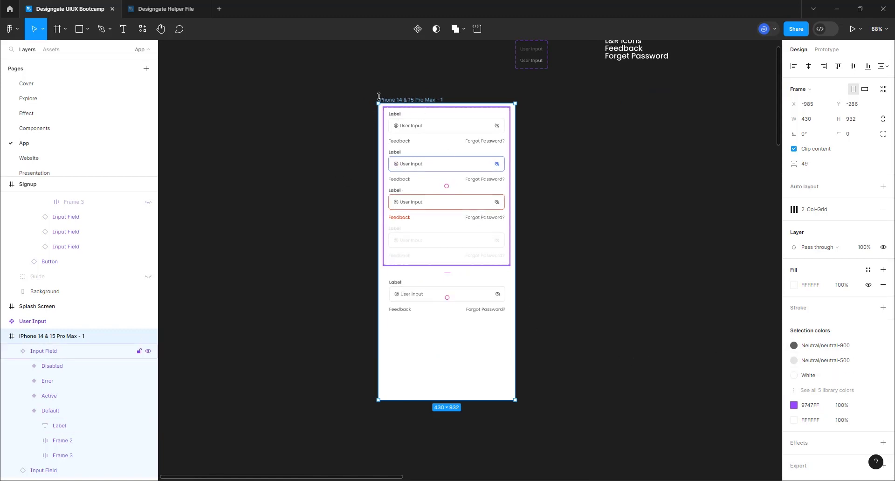
scroll(386, 106, "up", 2, "ctrl")
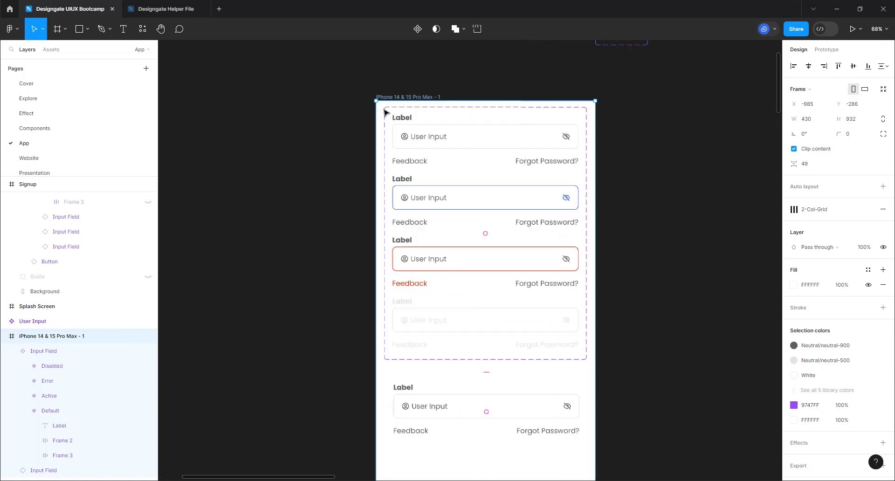
scroll(395, 93, "down", 2, "ctrl")
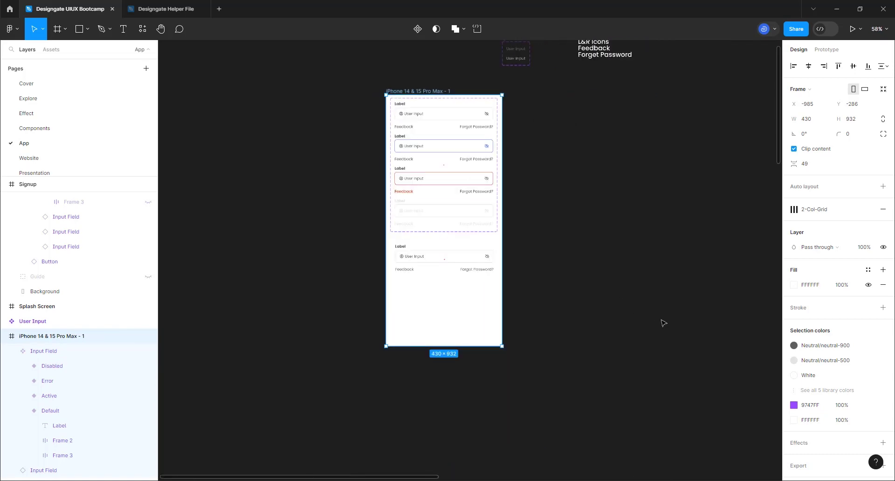
scroll(456, 119, "up", 4, "ctrl")
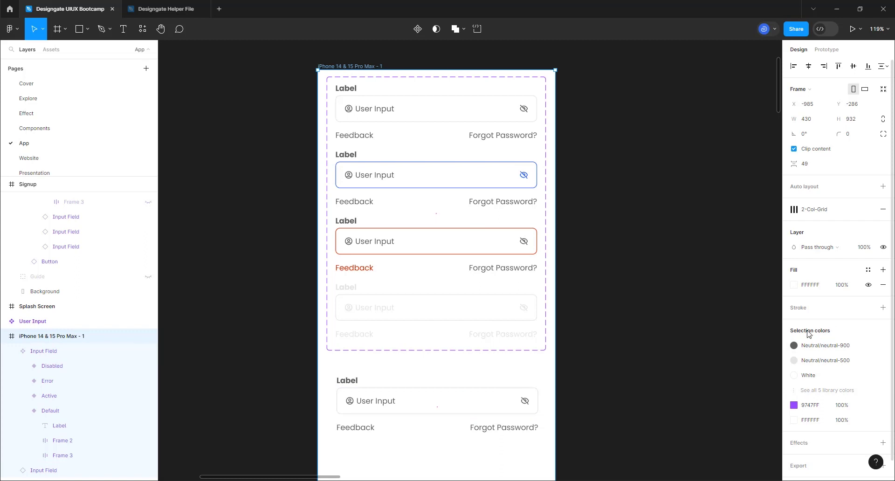
- Swap the frame's Neutral/neutral-900 selection colour for Primary/primary-900 from the library
left_click(823, 349)
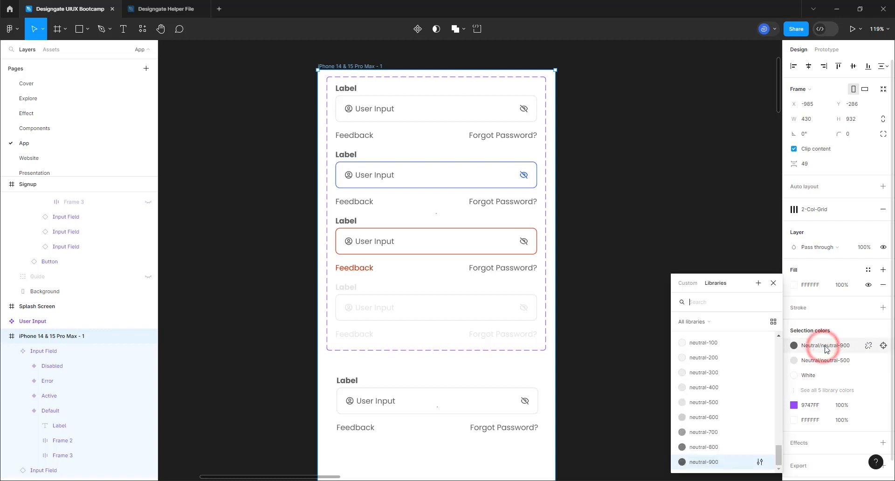
scroll(726, 395, "down", 10)
scroll(726, 396, "up", 5)
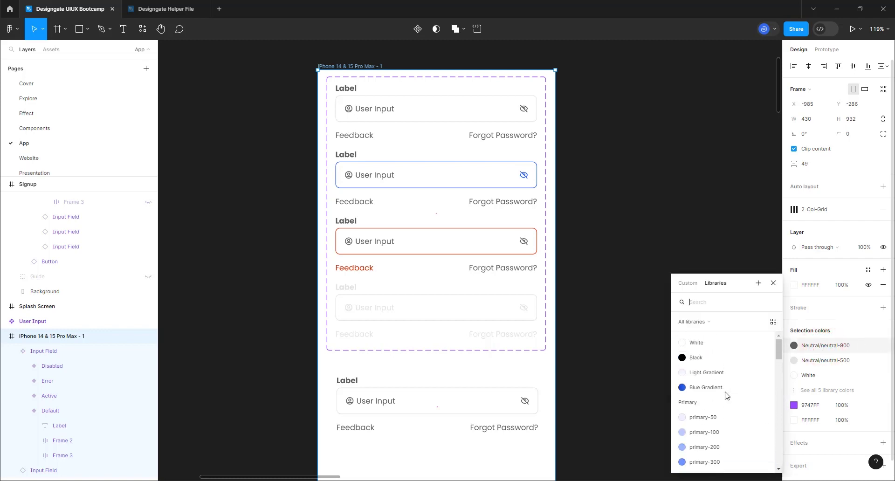
scroll(724, 393, "down", 4)
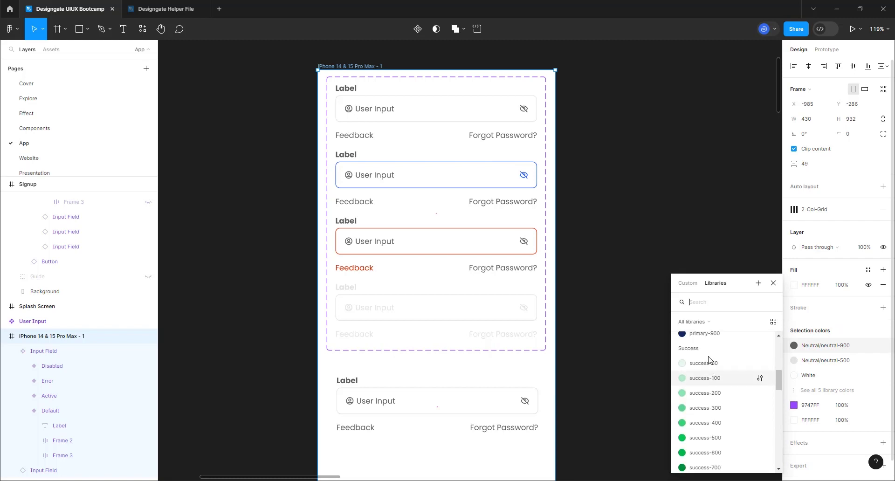
scroll(707, 364, "up", 2)
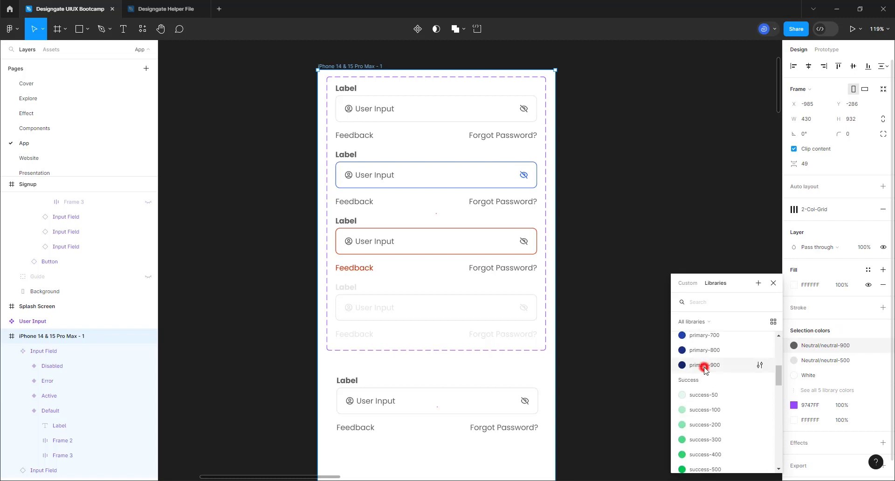
left_click(704, 366)
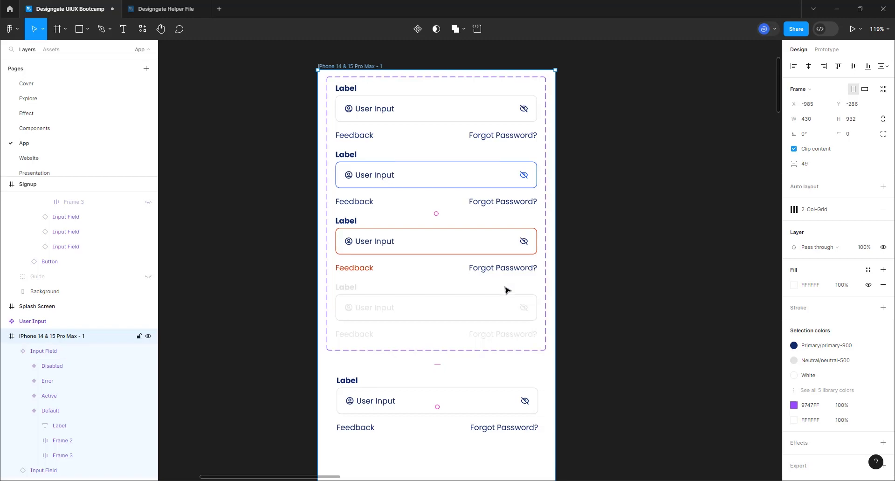
scroll(362, 124, "up", 3)
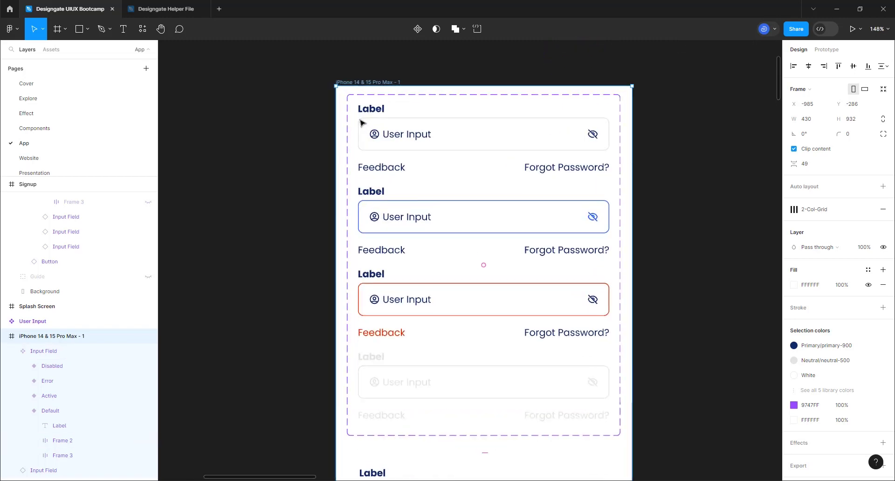
scroll(362, 123, "up", 5)
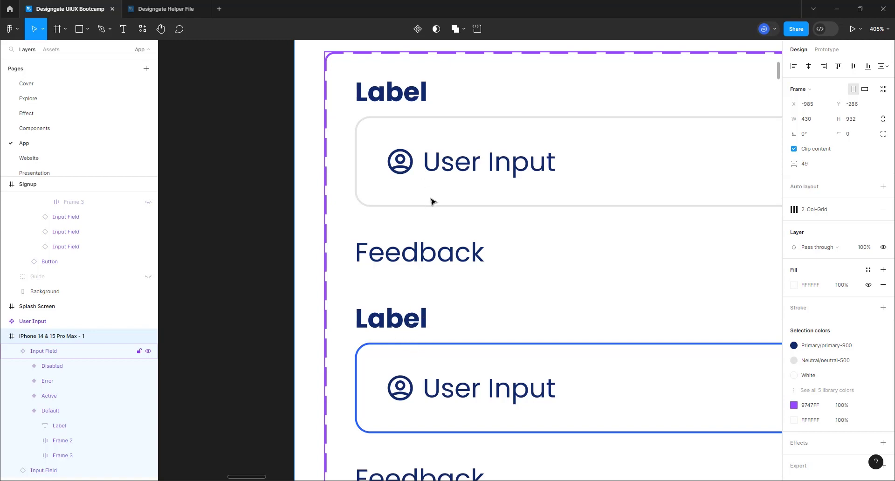
scroll(321, 217, "down", 5)
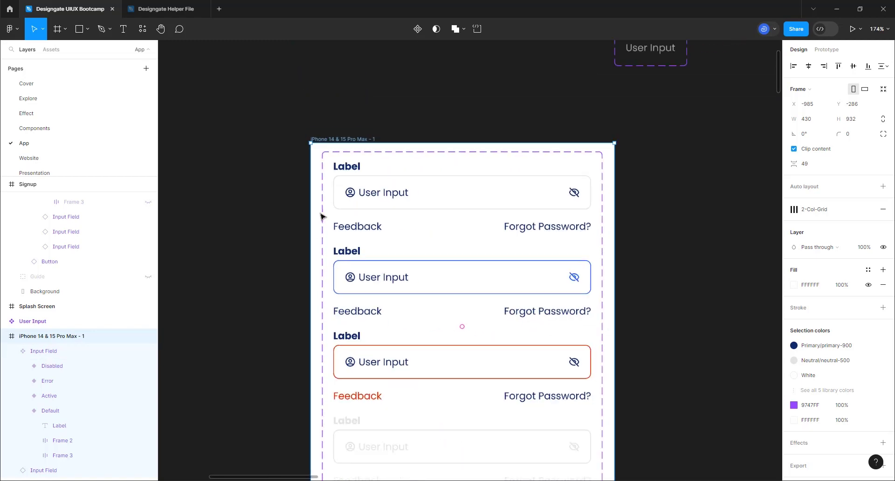
scroll(321, 217, "down", 3)
scroll(336, 266, "up", 3)
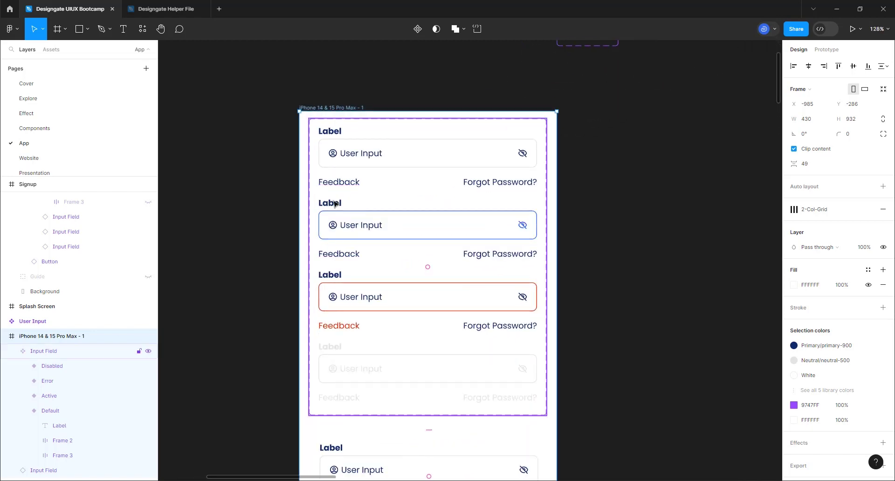
- Change the first input box's border stroke from Neutral/neutral-500 to Primary/primary-100
left_click(413, 161)
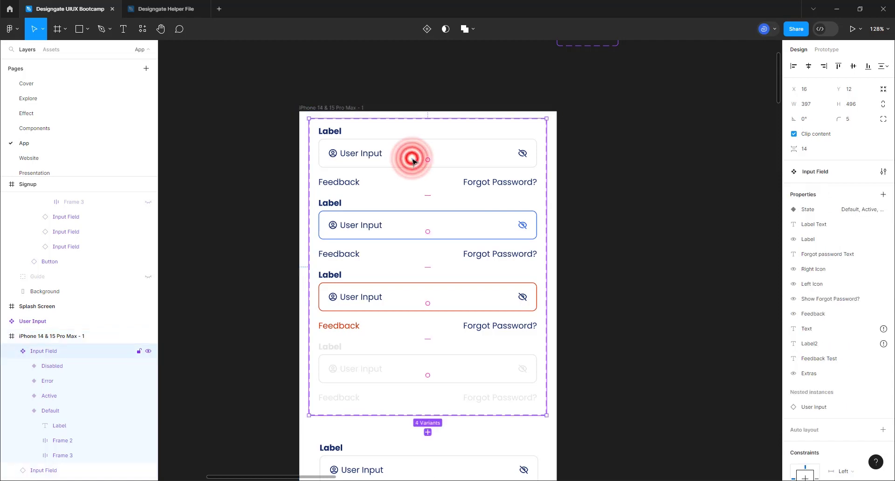
double_click(413, 159)
left_click(527, 162)
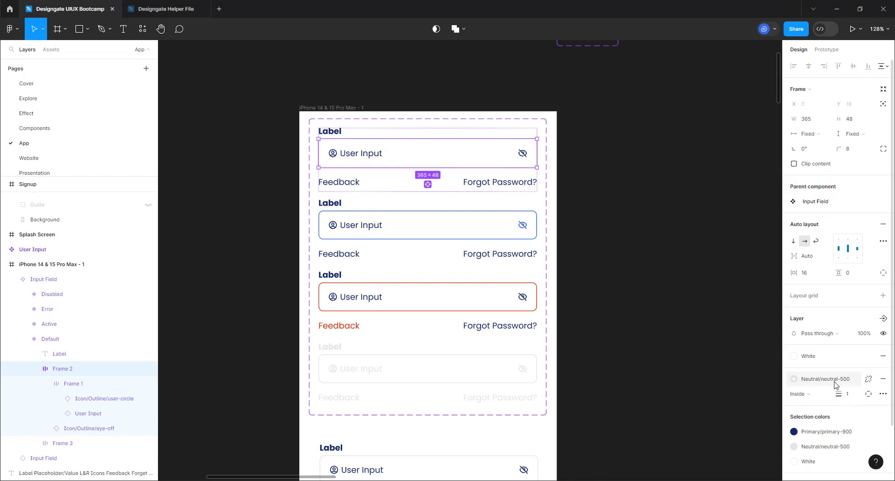
left_click(835, 380)
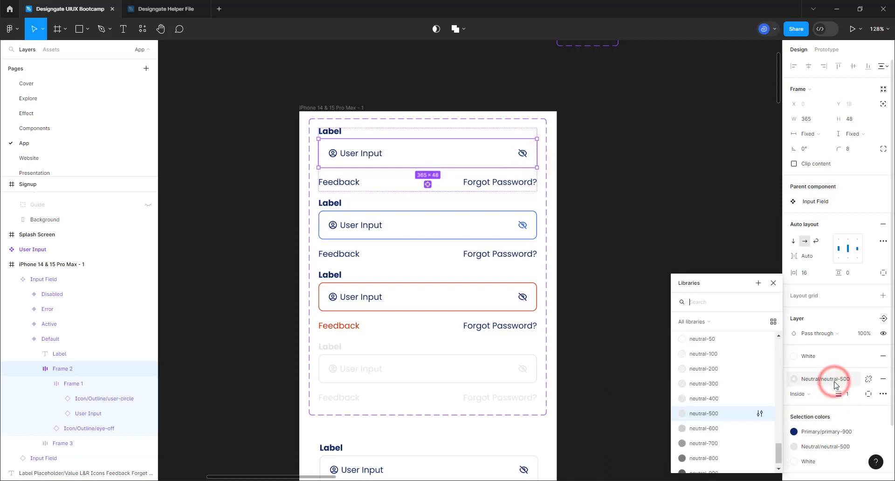
scroll(696, 410, "down", 5)
scroll(696, 408, "up", 10)
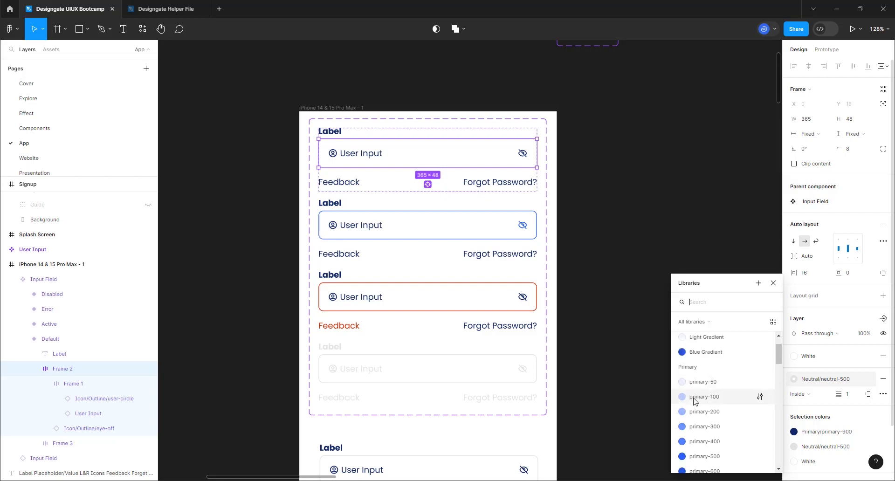
left_click(696, 402)
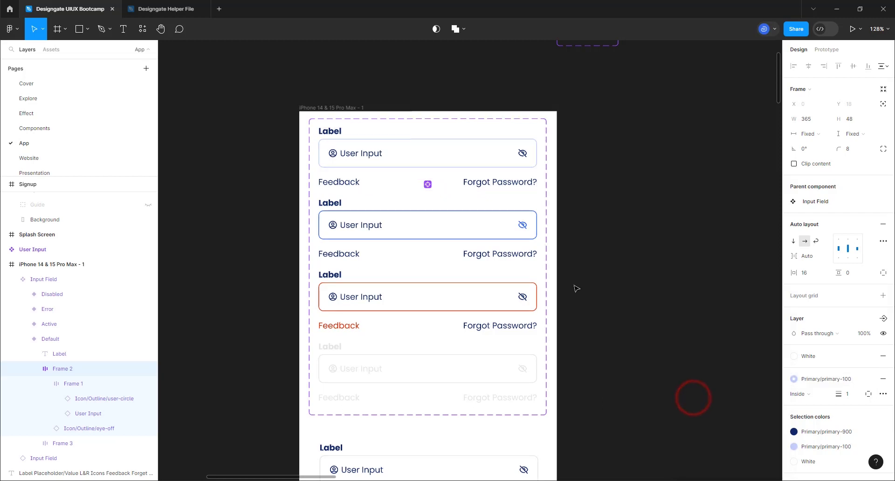
left_click(601, 236)
- Select the Sign in frame, then zoom out over the screens and in on the User Input component
scroll(262, 212, "down", 10)
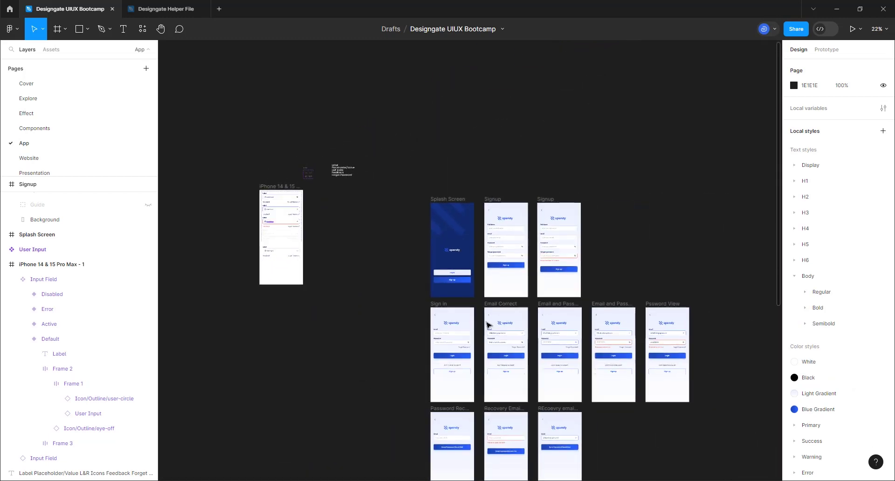
scroll(551, 426, "up", 3)
scroll(496, 394, "up", 6)
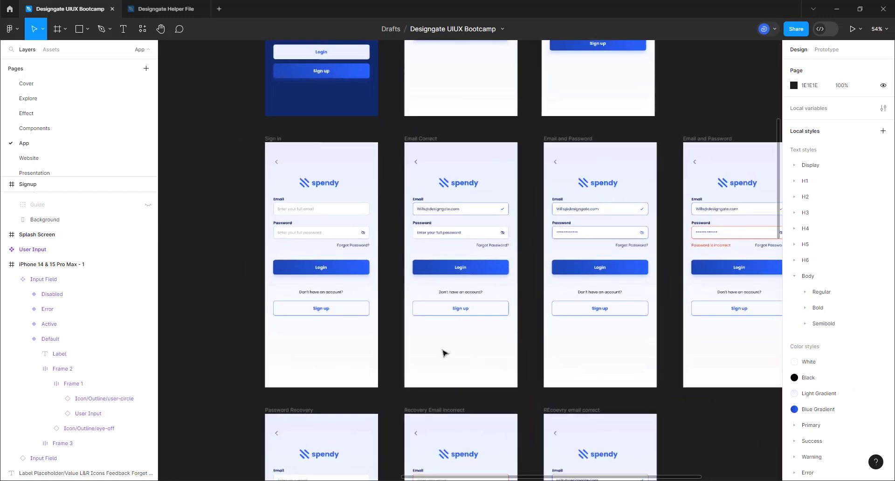
scroll(251, 223, "up", 2)
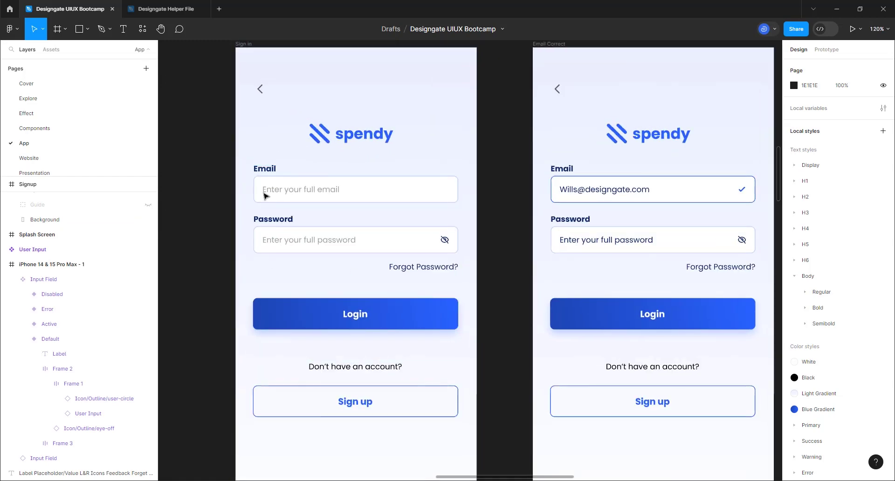
left_click(244, 44)
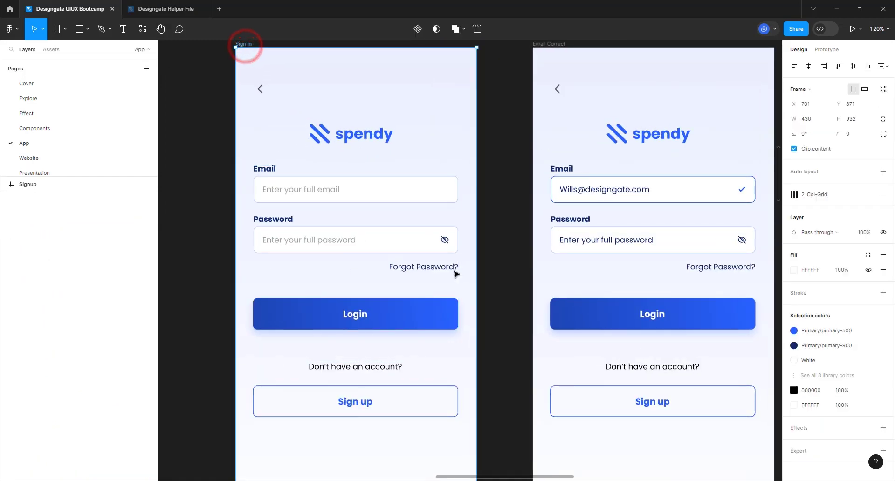
scroll(344, 252, "down", 5)
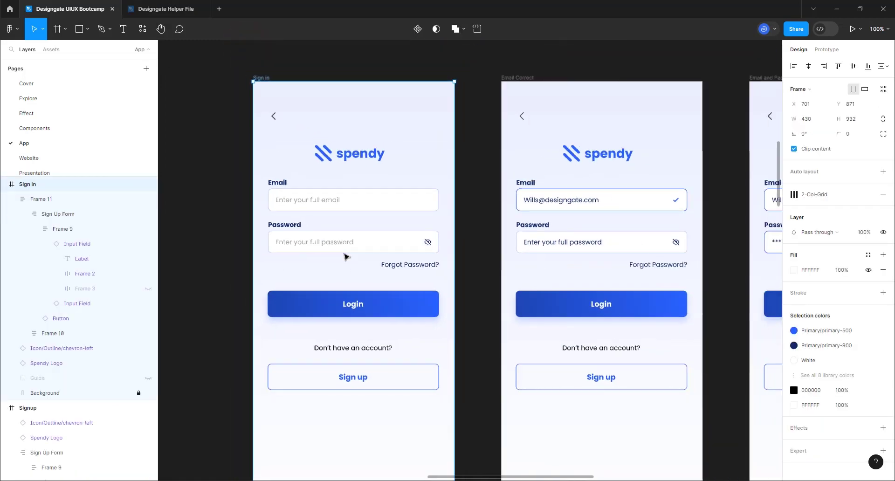
scroll(345, 257, "down", 2)
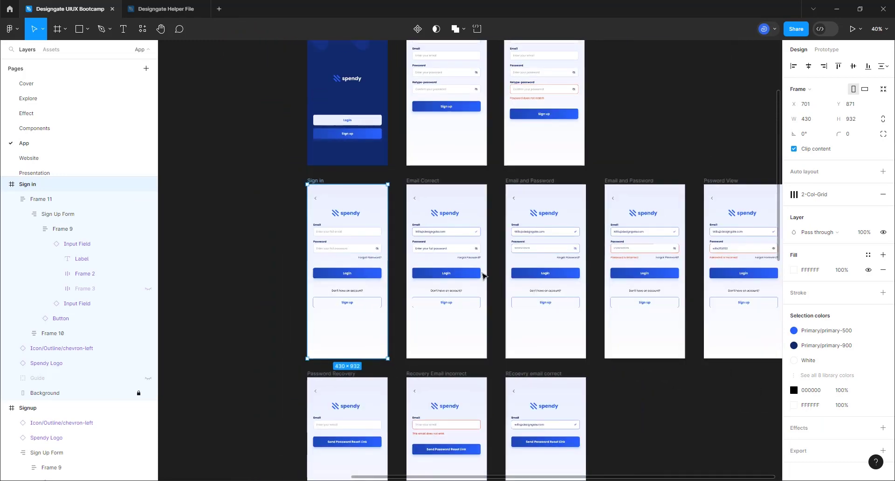
scroll(482, 277, "down", 3)
scroll(295, 171, "down", 3)
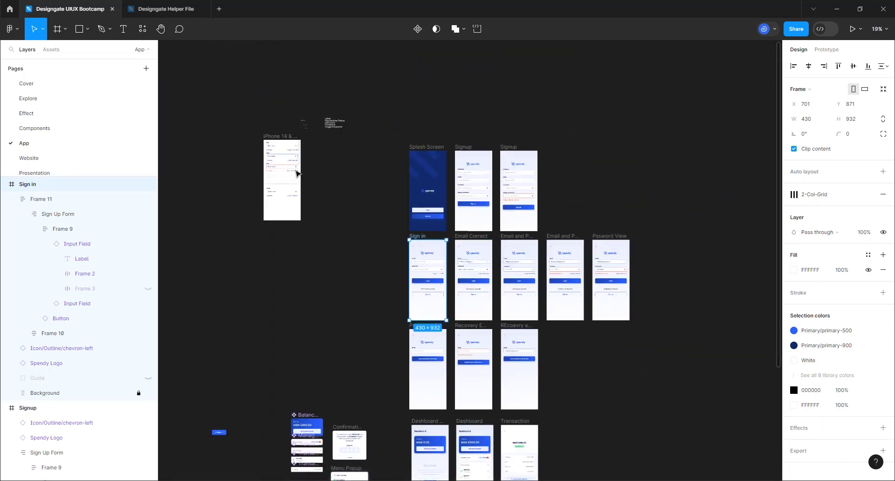
scroll(308, 133, "up", 5)
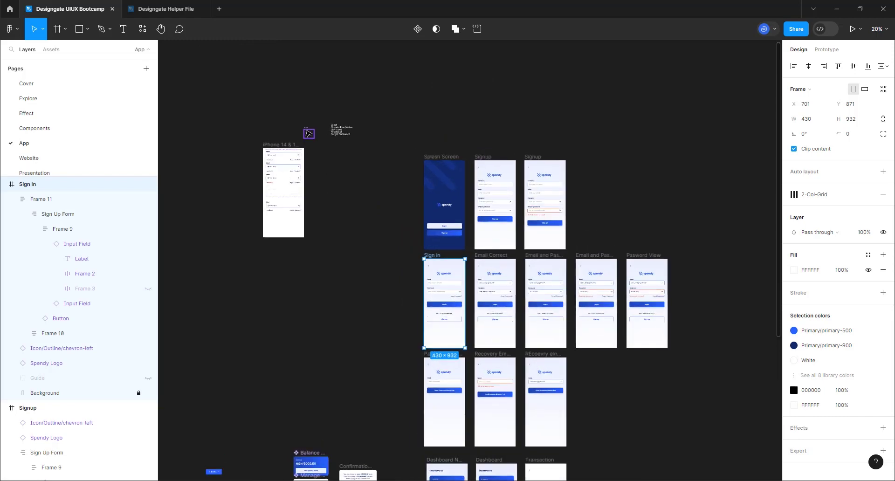
scroll(307, 133, "up", 10)
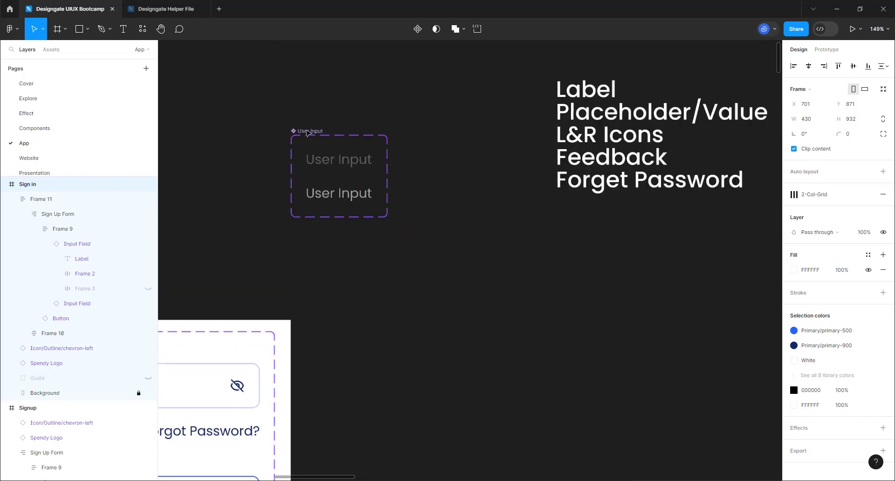
- Recolour the UserInput=On variant text from Neutral/neutral-900 to Primary/primary-900
scroll(372, 227, "down", 2)
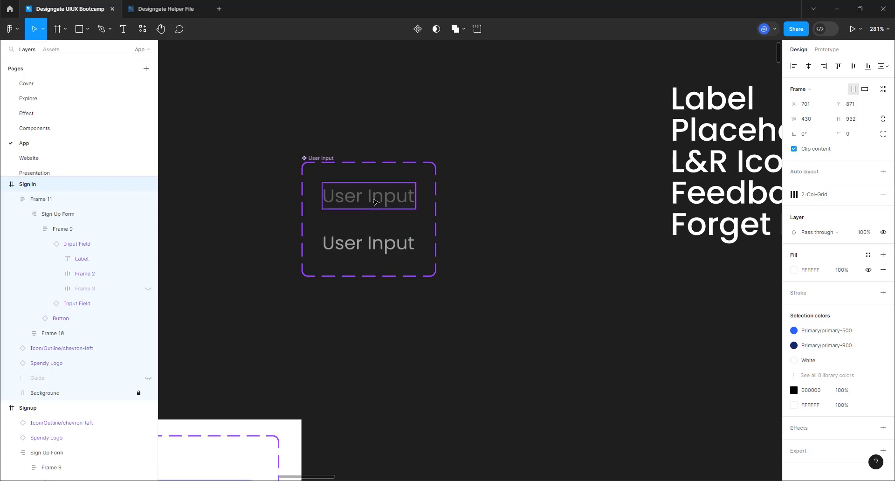
double_click(375, 249)
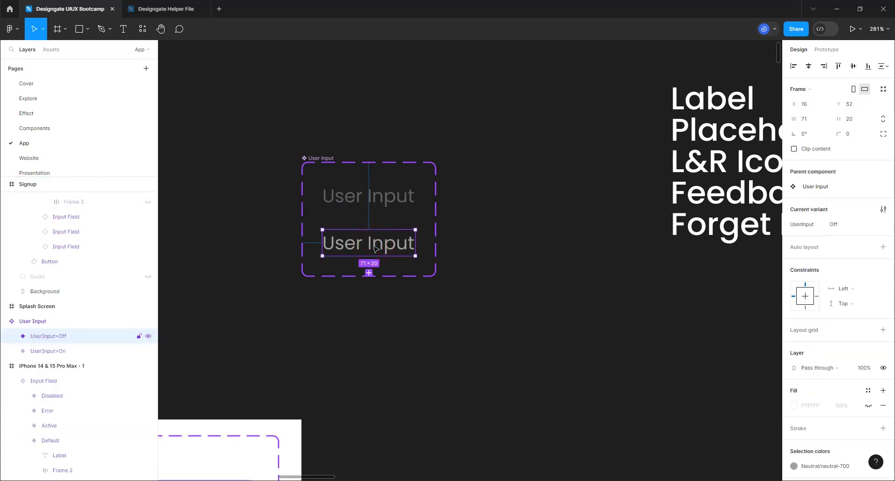
left_click(365, 205)
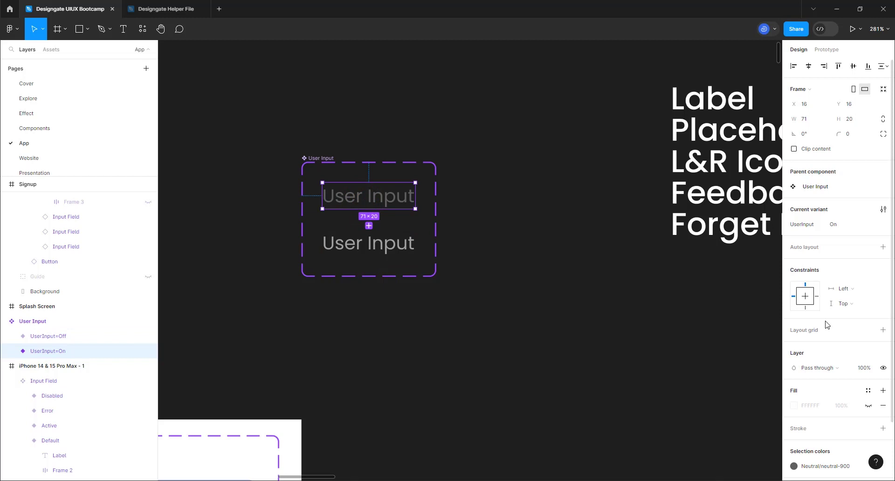
scroll(827, 325, "down", 2)
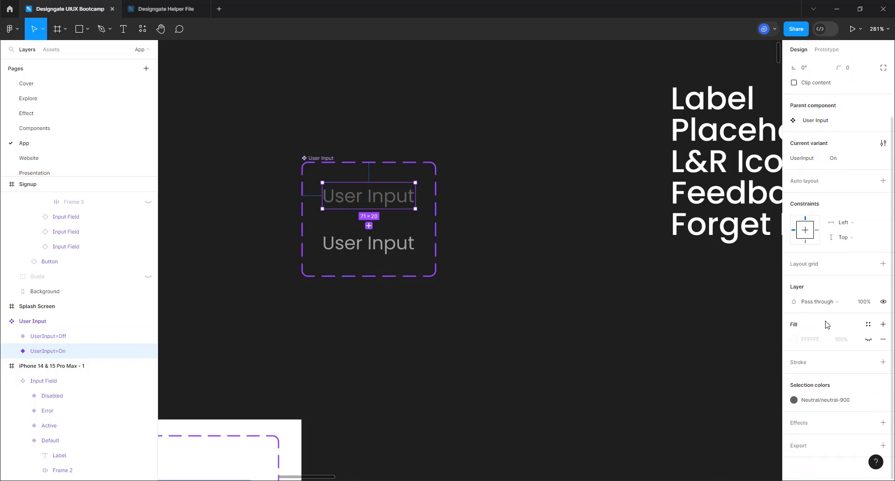
left_click(822, 400)
scroll(727, 401, "up", 5)
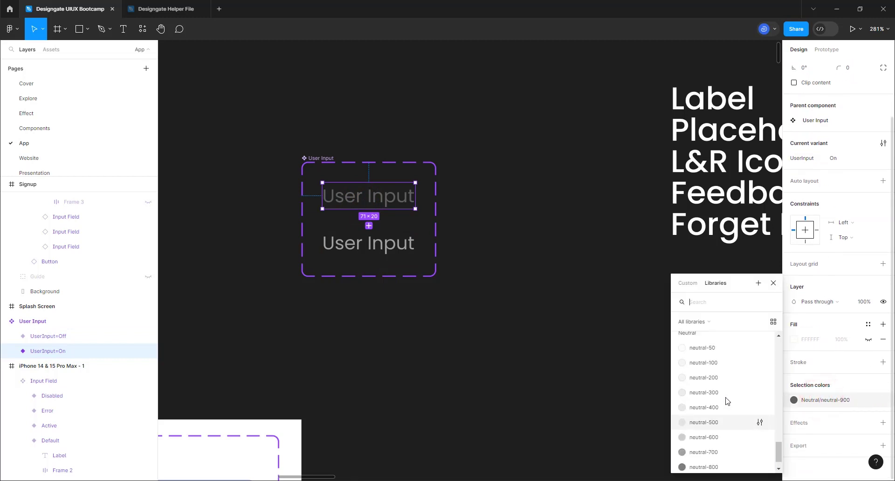
scroll(728, 401, "up", 10)
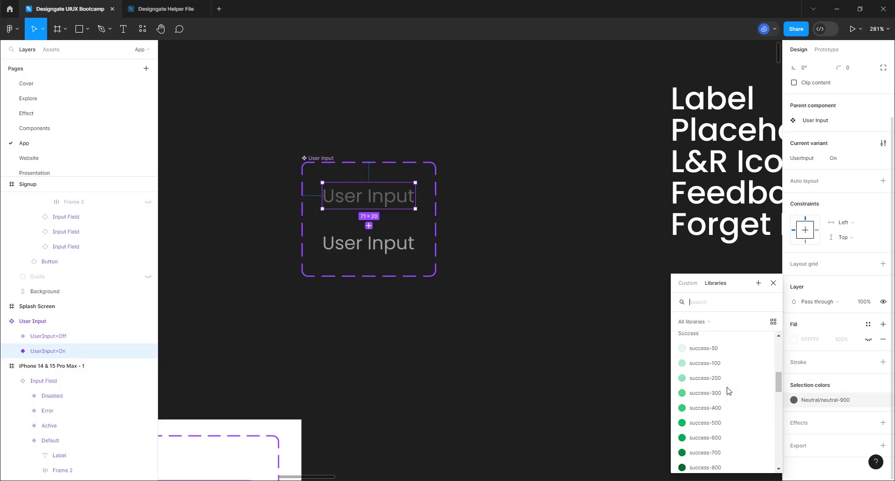
left_click(705, 412)
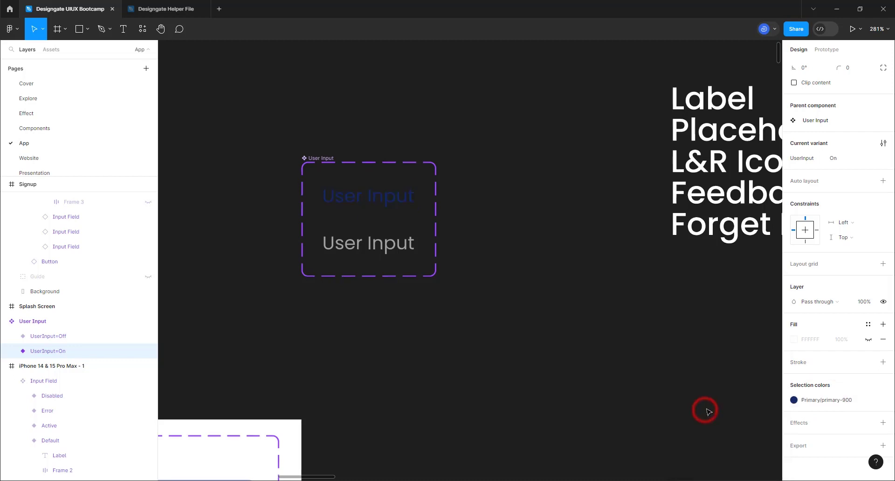
scroll(225, 162, "down", 8)
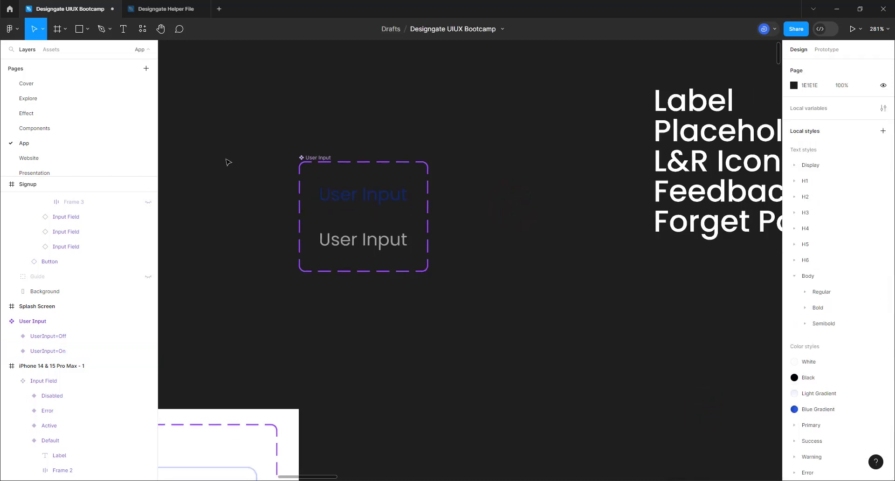
scroll(242, 165, "down", 10)
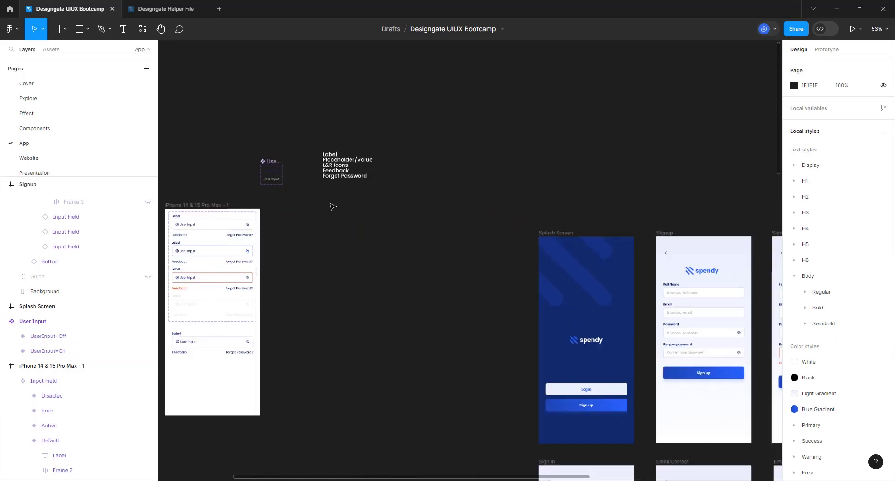
scroll(232, 283, "up", 8)
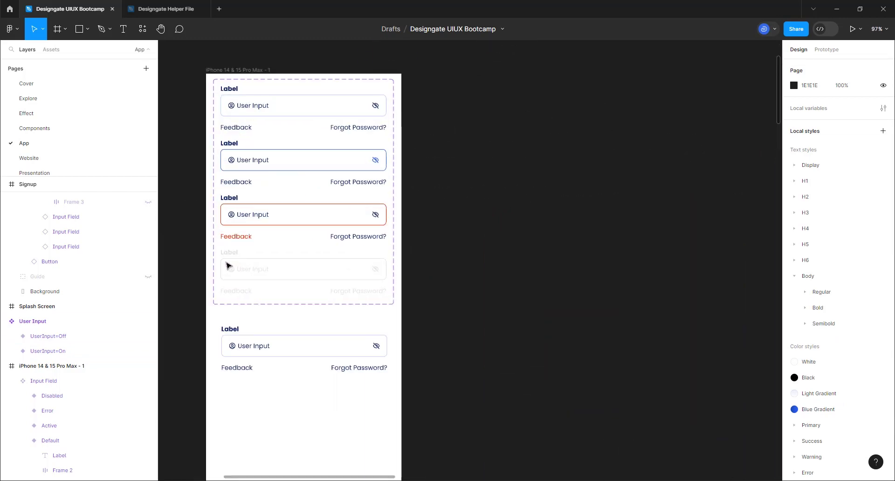
scroll(245, 259, "down", 8)
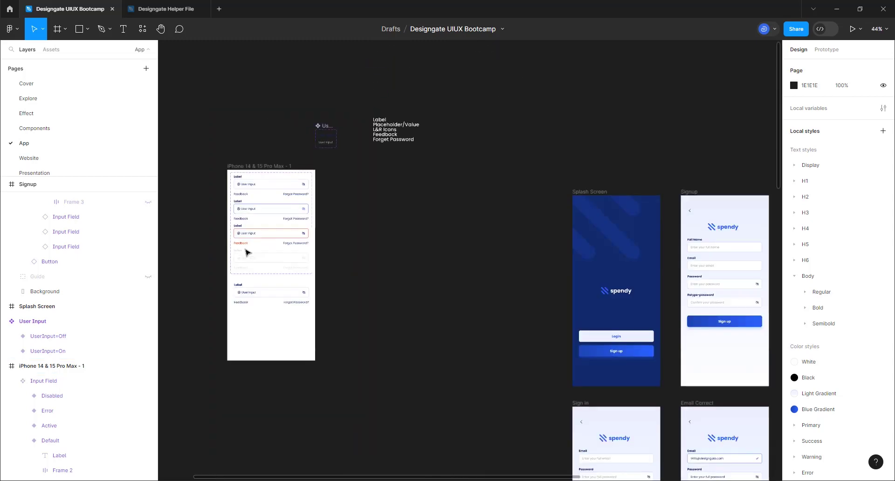
scroll(506, 258, "up", 5)
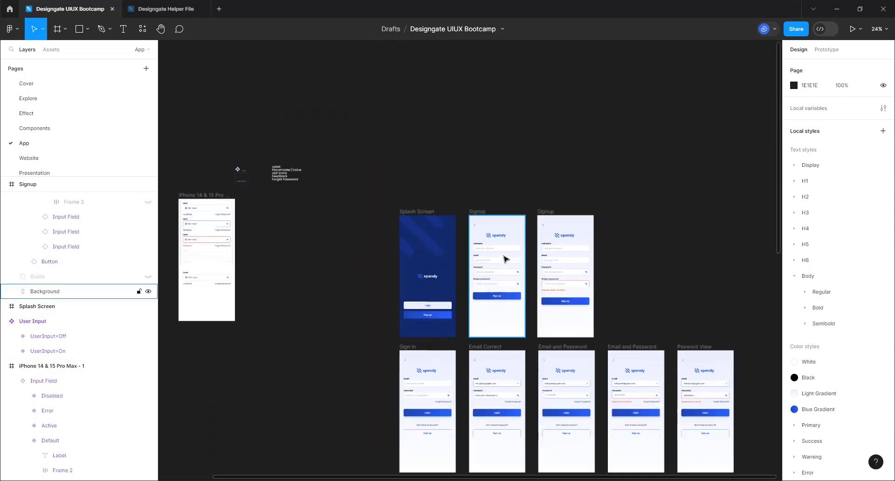
scroll(508, 260, "up", 4)
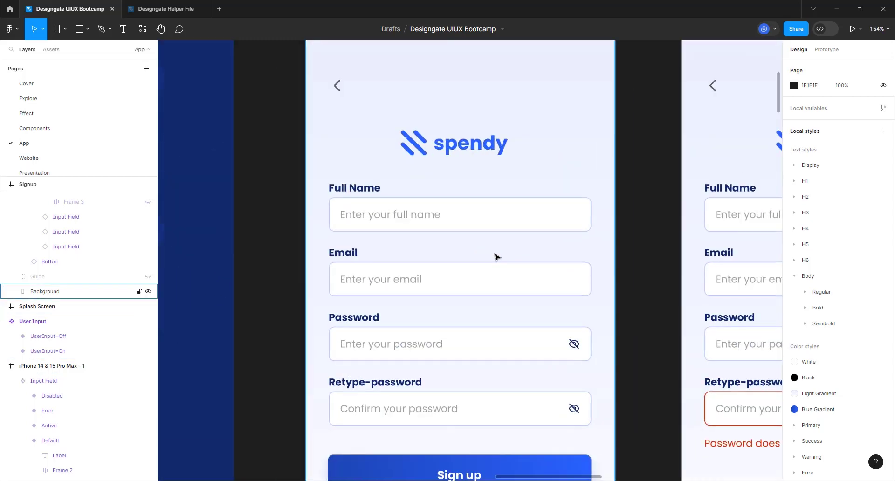
scroll(495, 256, "up", 2)
scroll(534, 244, "down", 5)
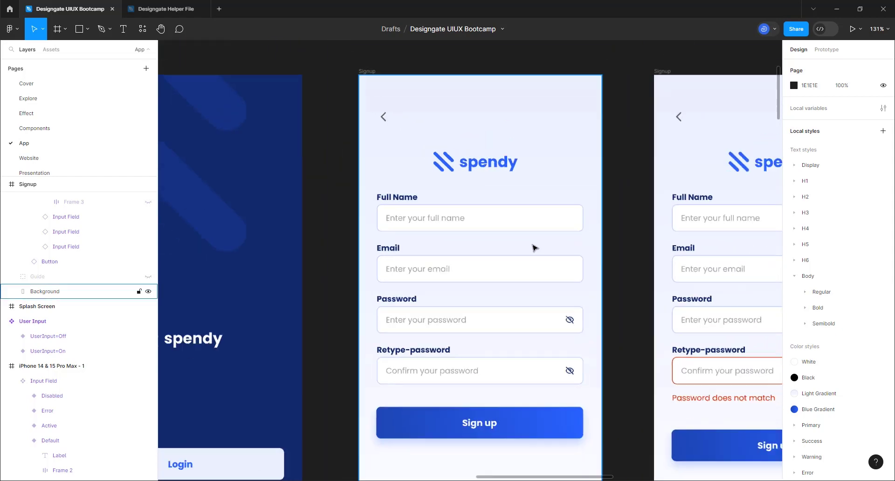
scroll(535, 250, "down", 2)
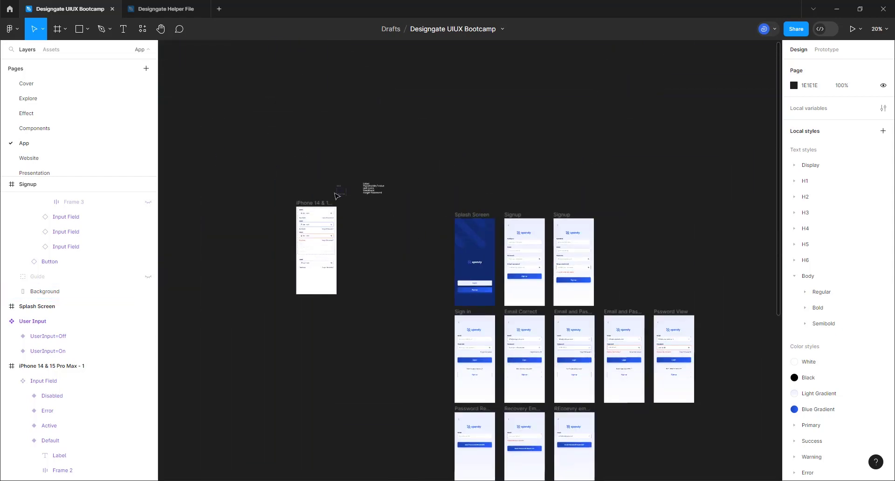
scroll(339, 192, "up", 4)
scroll(339, 193, "up", 5)
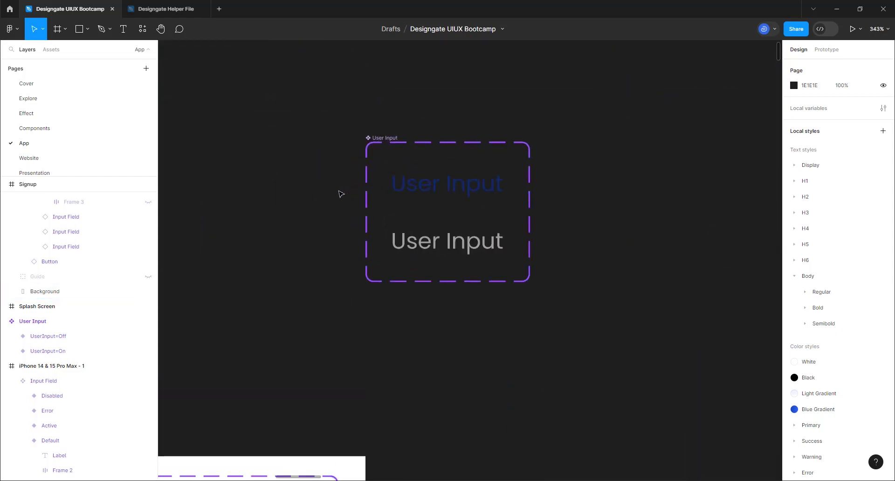
- Change the UserInput=Off variant text from Neutral/neutral-700 to Primary/primary-200
left_click(433, 240)
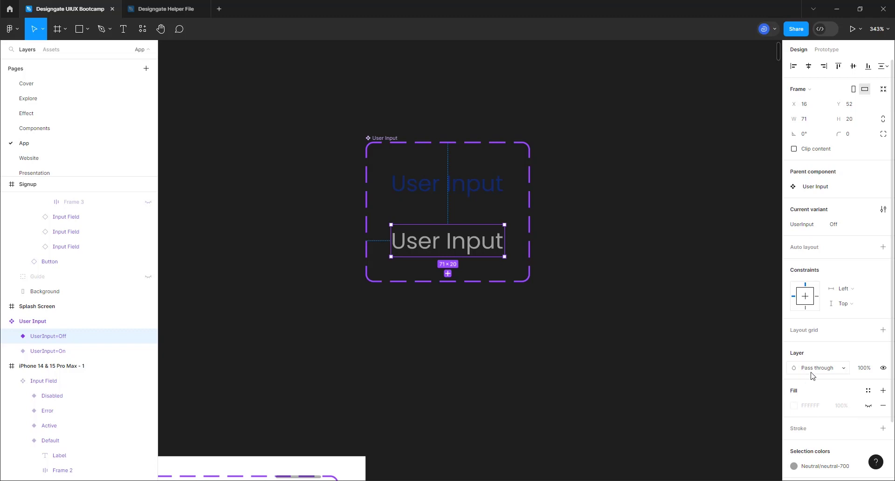
scroll(816, 387, "down", 3)
left_click(820, 399)
scroll(716, 373, "up", 10)
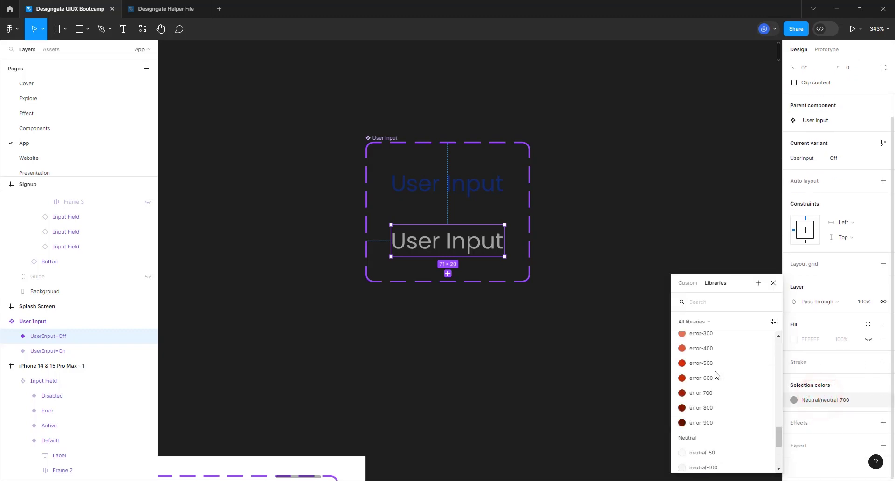
scroll(716, 376, "up", 3)
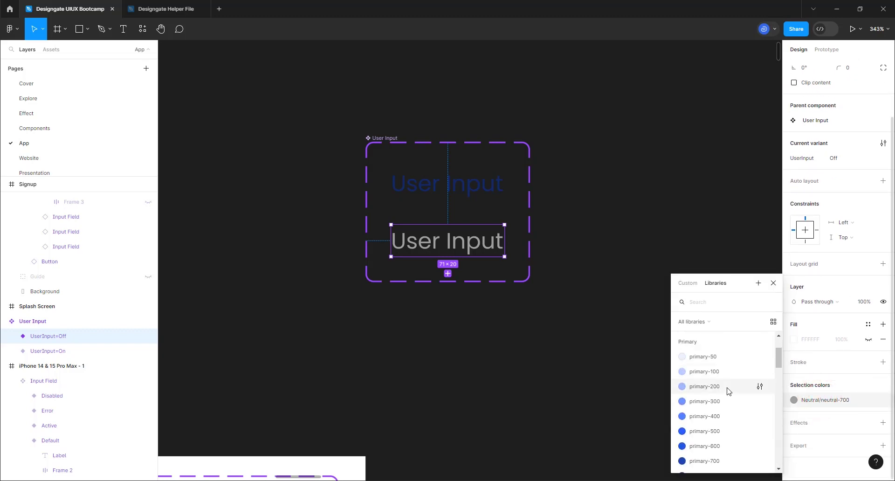
left_click(695, 386)
scroll(284, 219, "down", 5)
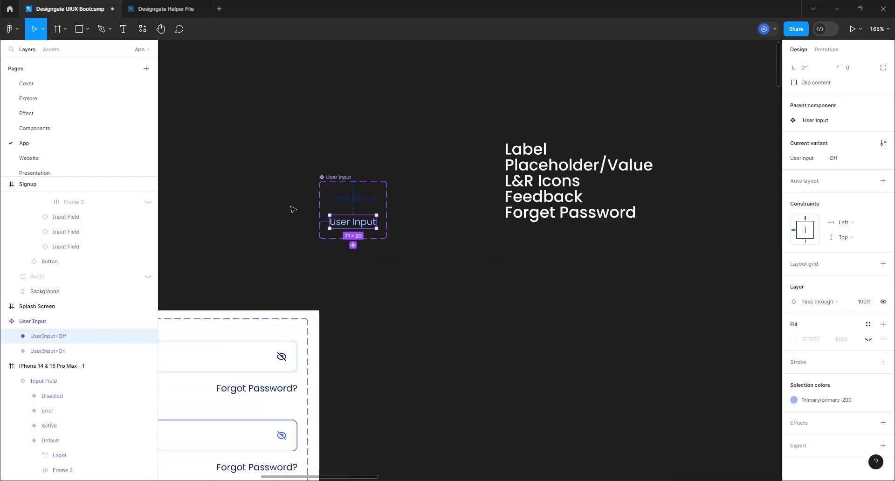
scroll(293, 210, "down", 8)
scroll(515, 287, "up", 2)
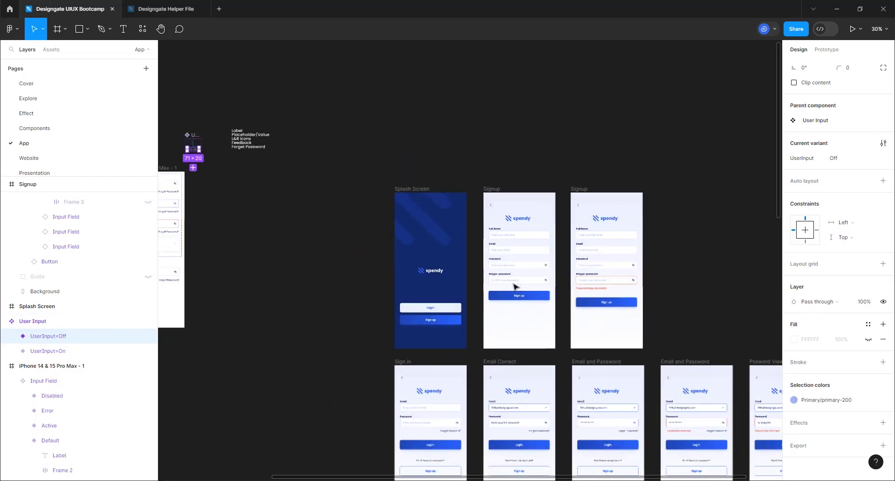
scroll(516, 222, "up", 5)
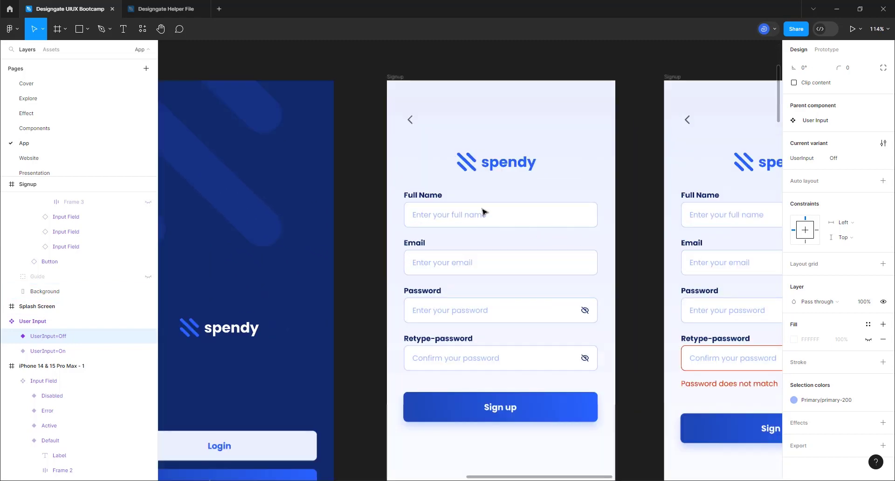
- Select the Signup screen frame and zoom in on the User Input component
left_click(405, 82)
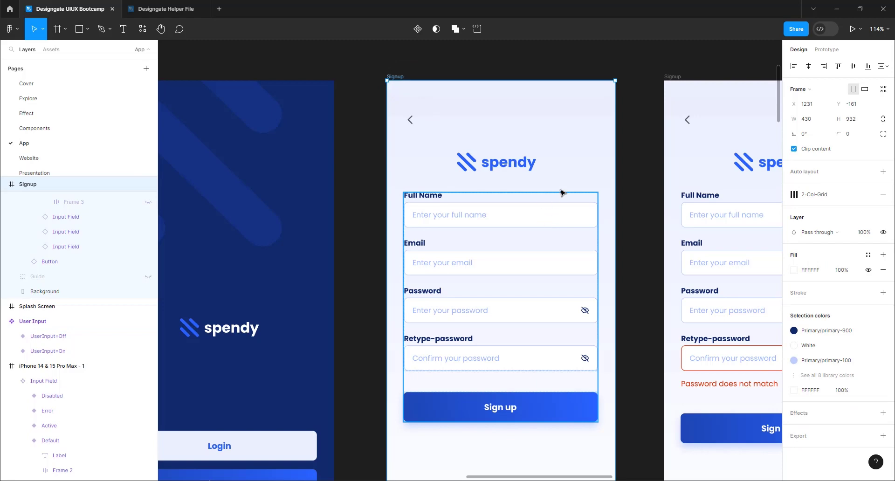
scroll(584, 195, "down", 5)
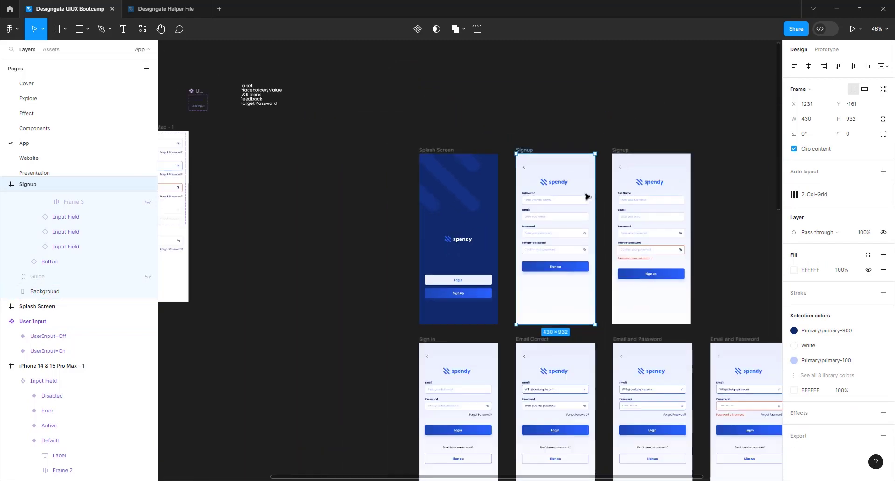
scroll(295, 204, "down", 3)
scroll(423, 150, "up", 4)
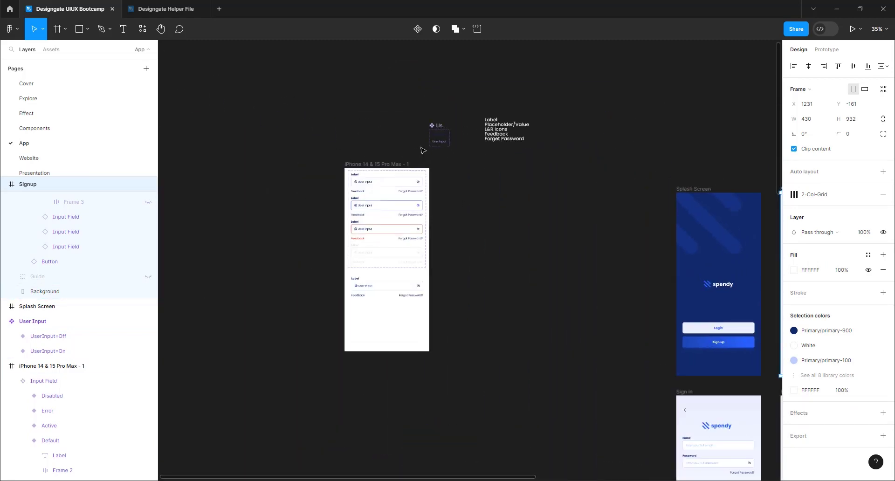
scroll(440, 142, "up", 6)
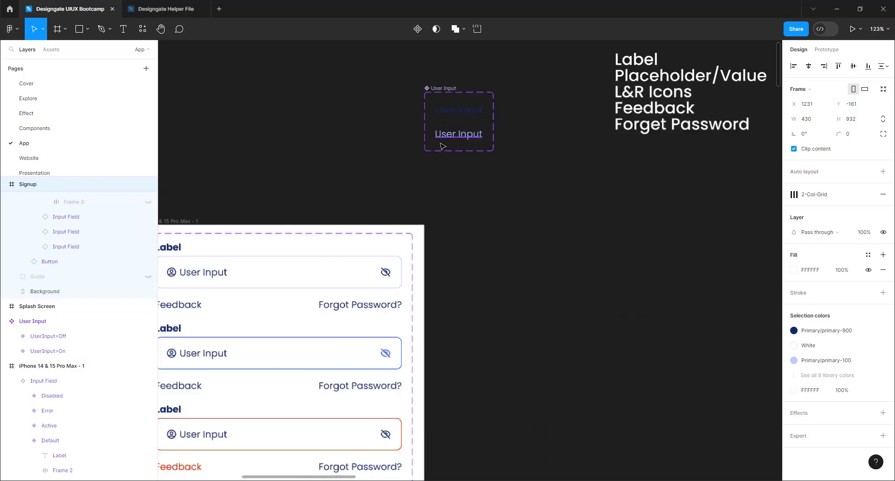
- Lighten the UserInput=Off placeholder text from primary-200 to Primary/primary-100, then reselect the Signup screen
left_click(472, 128)
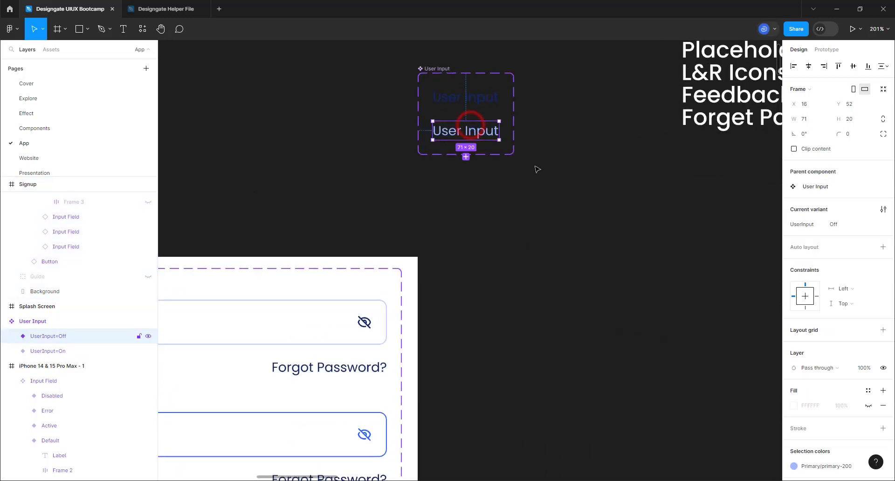
left_click(818, 465)
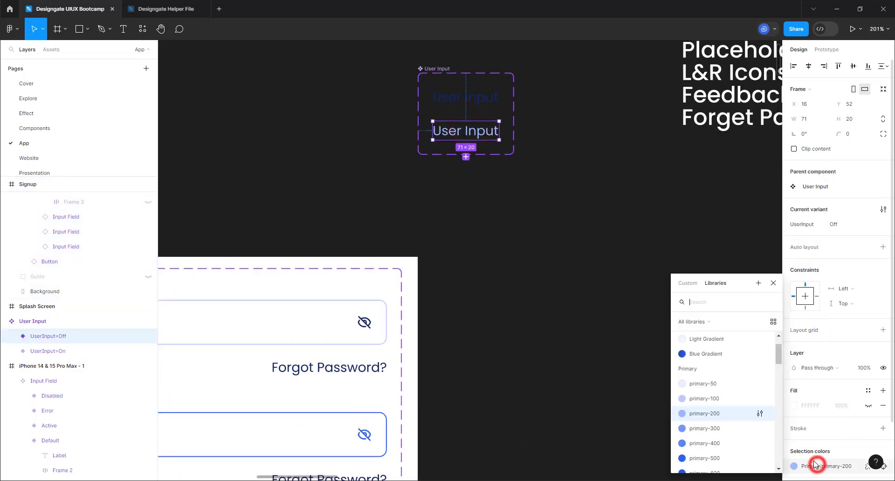
left_click(721, 402)
left_click(448, 275)
scroll(326, 182, "down", 3)
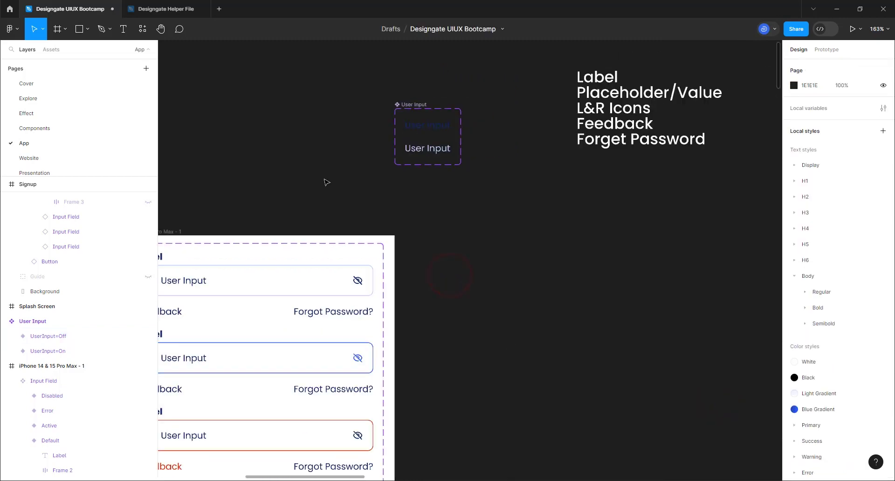
scroll(326, 182, "down", 10)
scroll(636, 246, "up", 2)
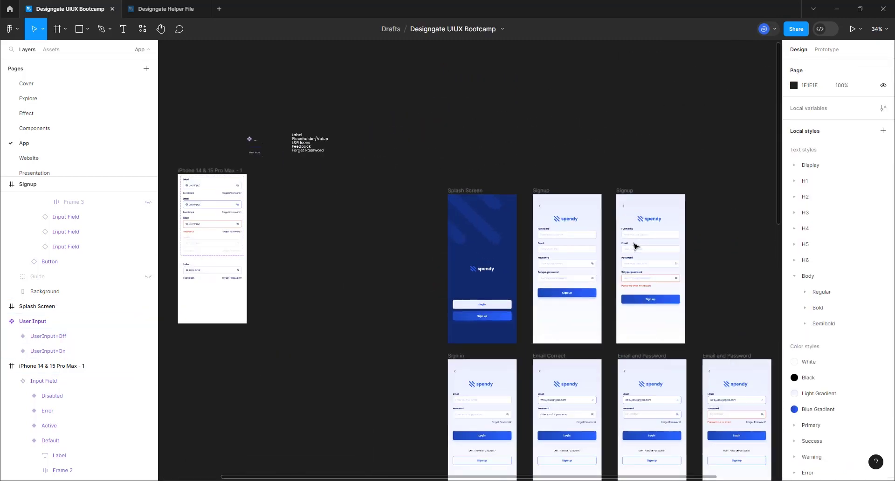
scroll(636, 246, "up", 7)
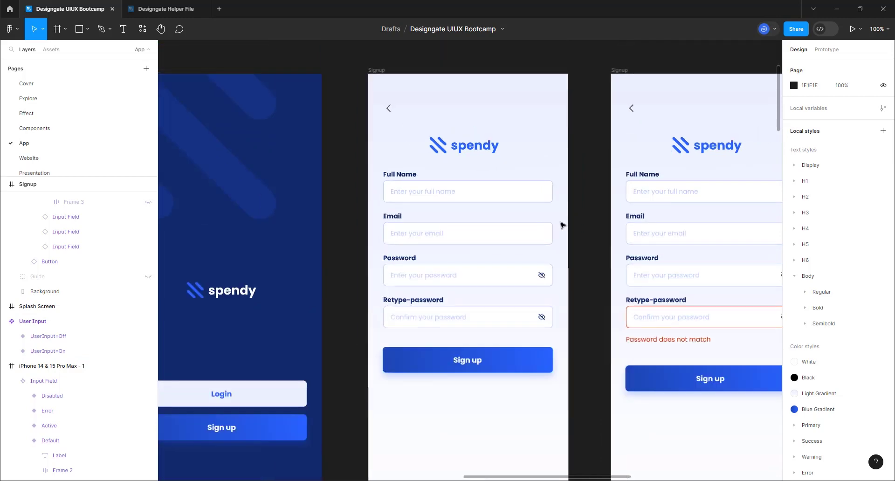
left_click(376, 70)
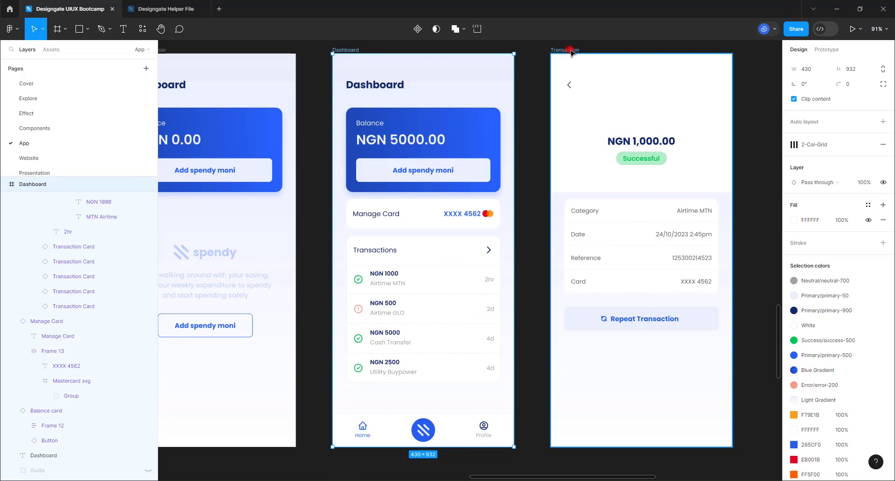
- Select the Transaction screen and drill down to its Category text in the details list
left_click(570, 49)
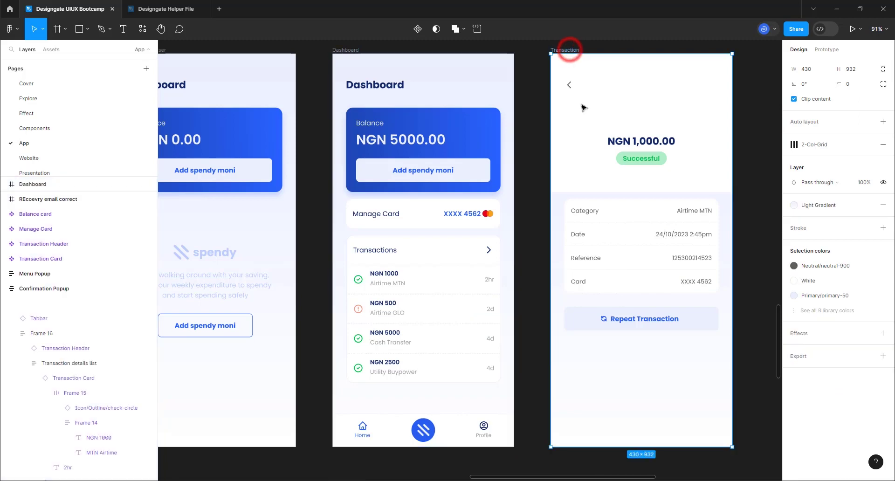
left_click(585, 212)
double_click(586, 212)
double_click(585, 213)
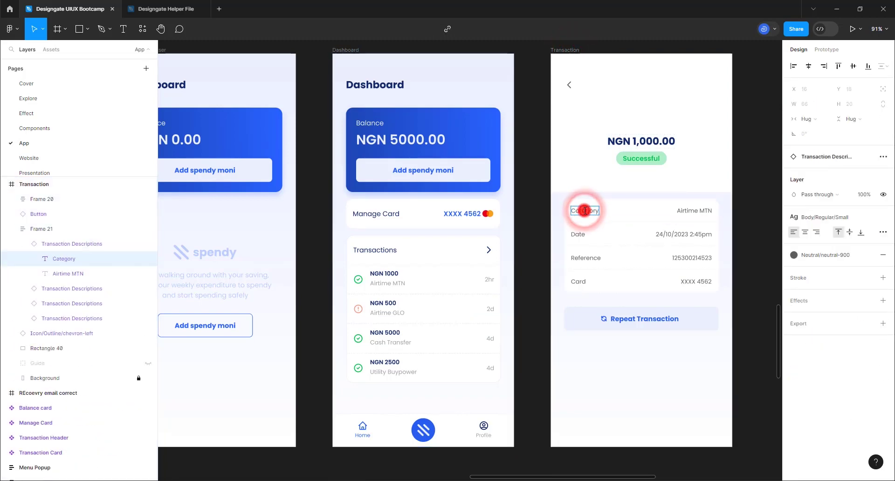
double_click(586, 212)
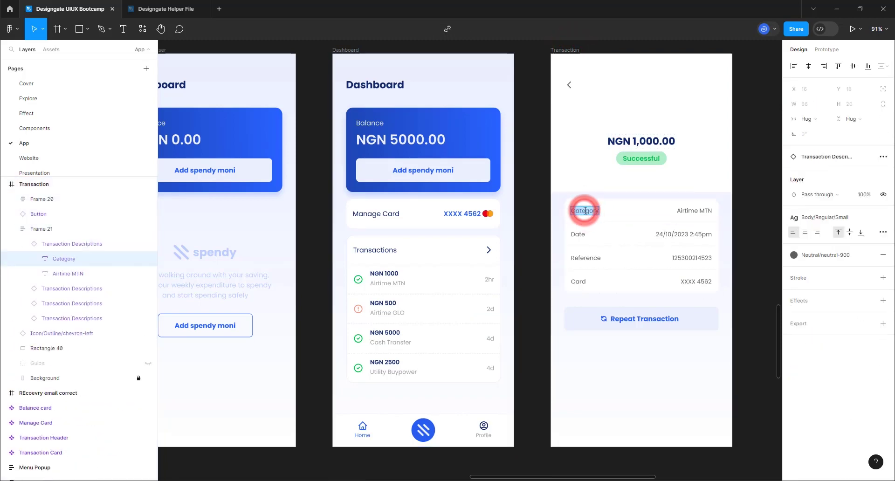
- Replace the whole Transaction screen's Neutral/neutral-900 colour with Primary/primary-900
left_click(556, 48)
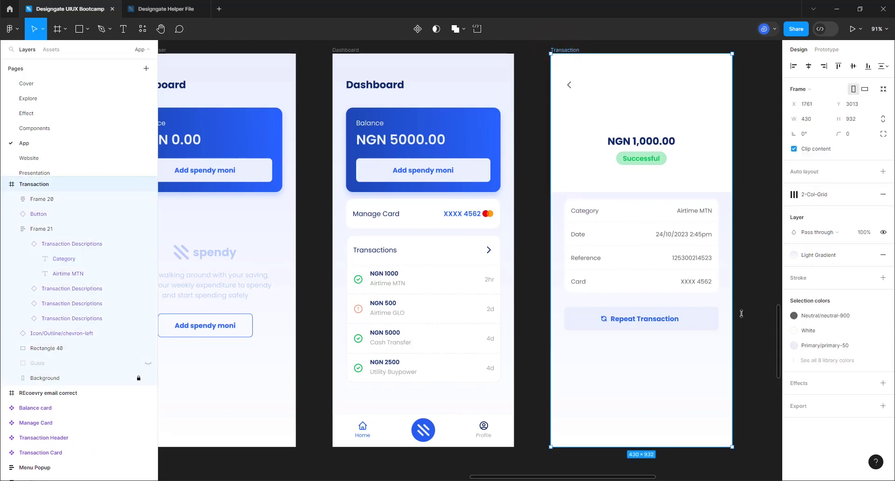
left_click(794, 315)
scroll(738, 384, "up", 3)
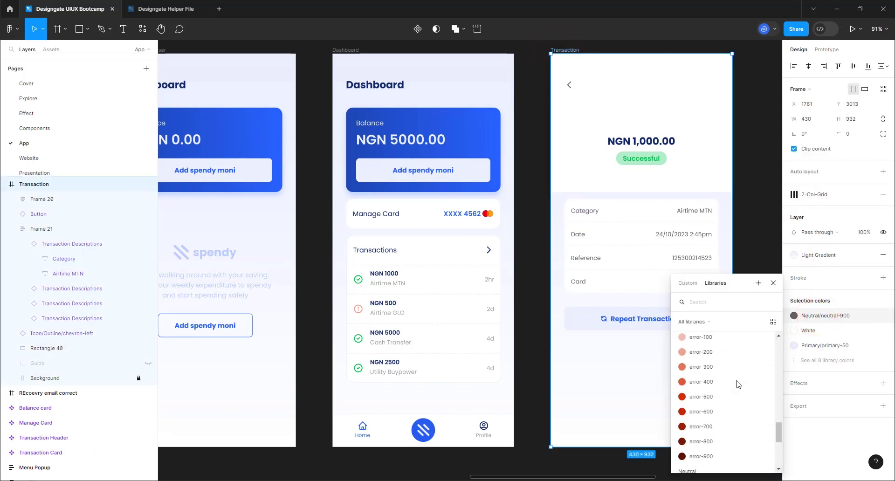
scroll(732, 380, "up", 5)
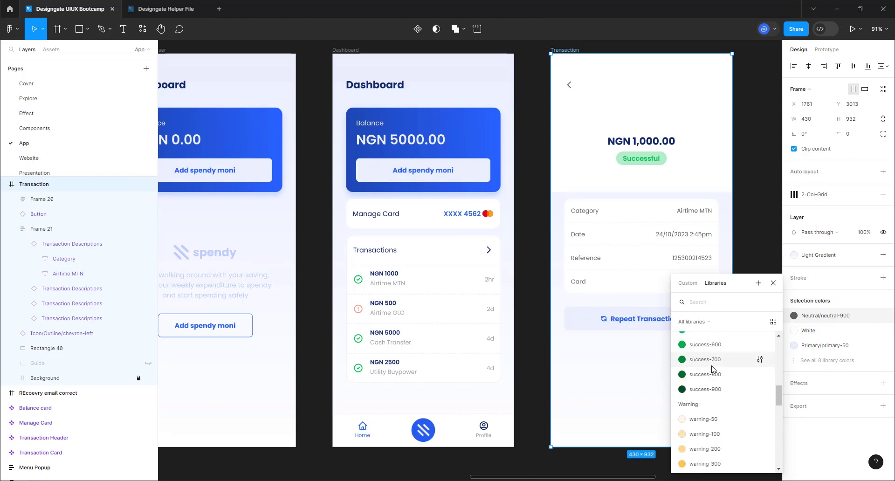
scroll(712, 369, "up", 5)
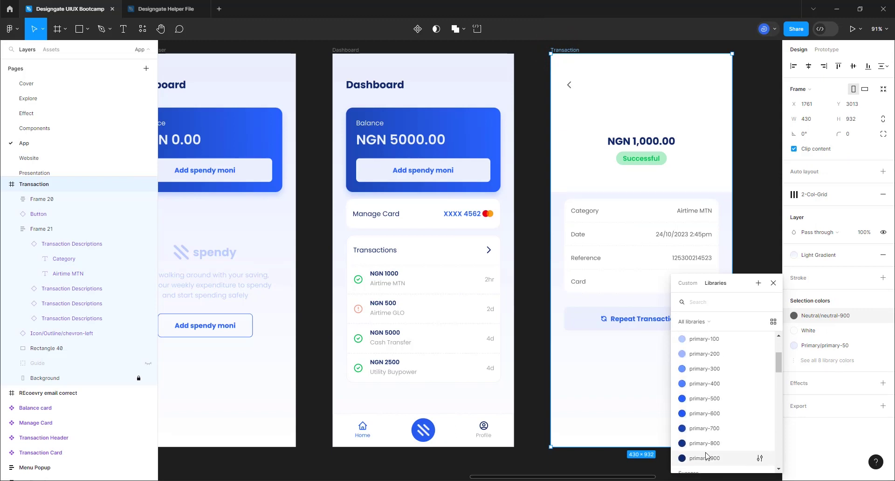
left_click(704, 458)
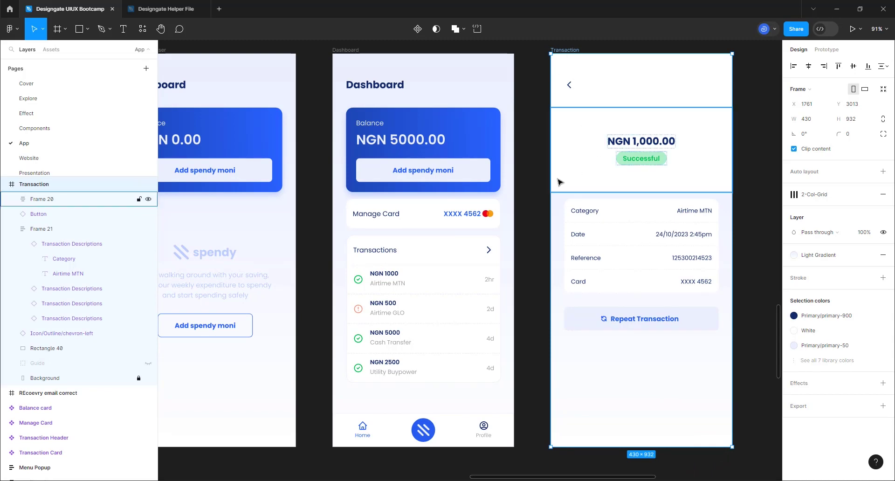
scroll(595, 196, "down", 2)
- Nudge the Balance cards on Dashboard New User and Dashboard down 2 px each
scroll(595, 196, "down", 5)
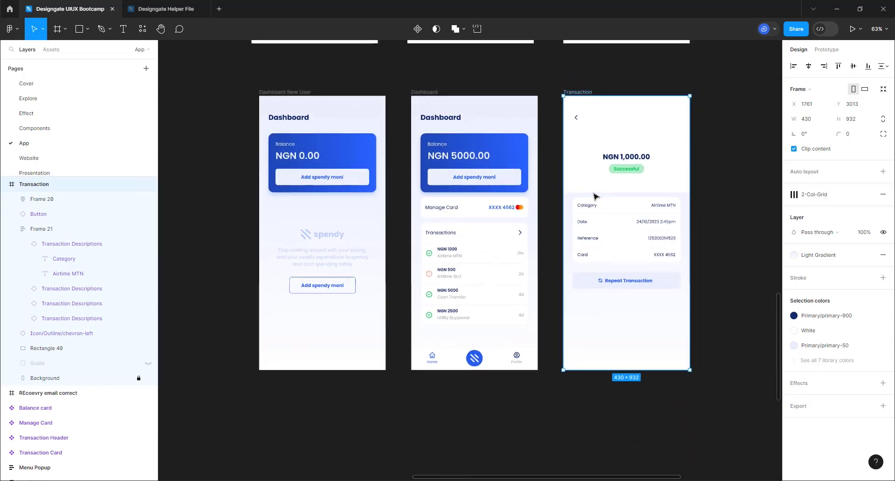
scroll(441, 157, "down", 1)
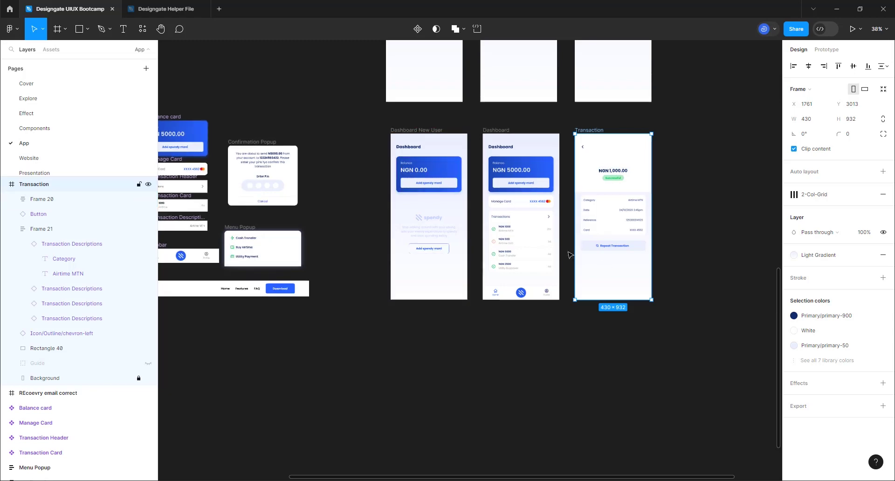
scroll(410, 140, "up", 6)
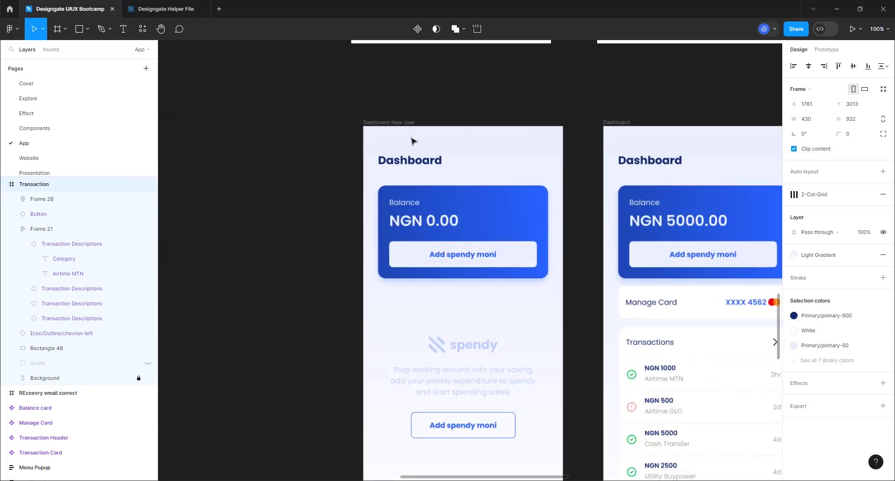
left_click(465, 236)
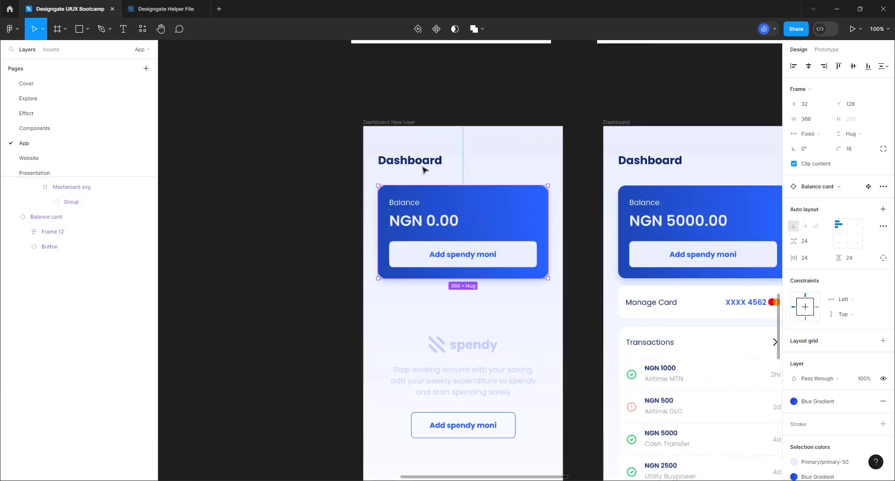
key("alt")
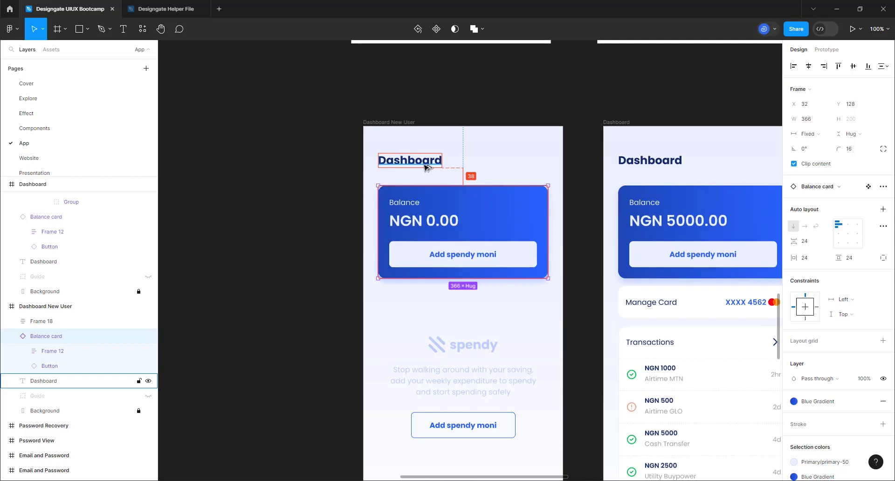
key("Down")
key("Down")
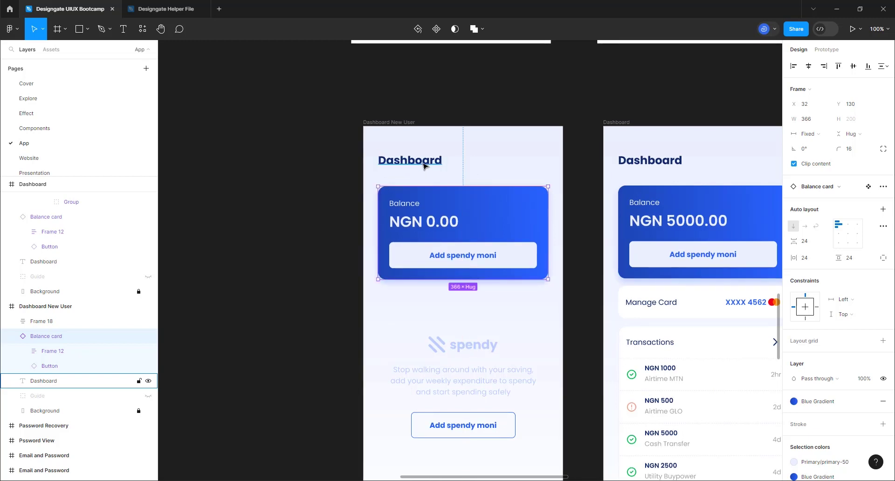
left_click(666, 198)
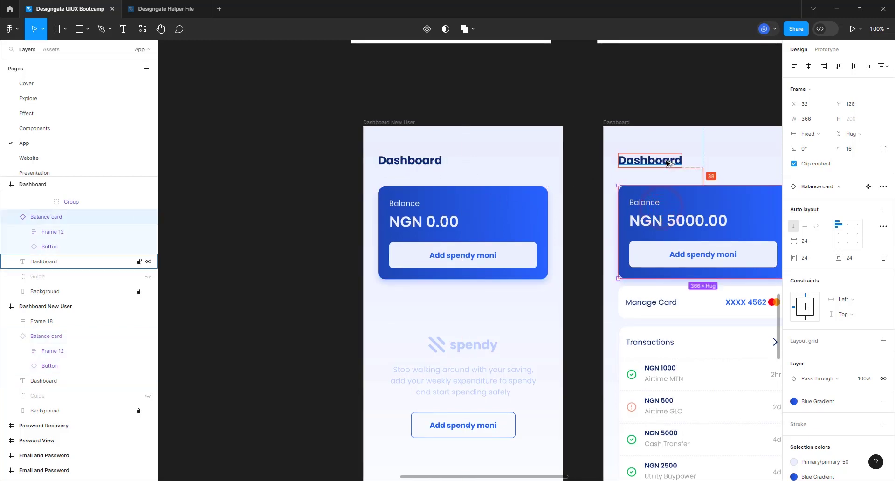
key("Down")
key("Down")
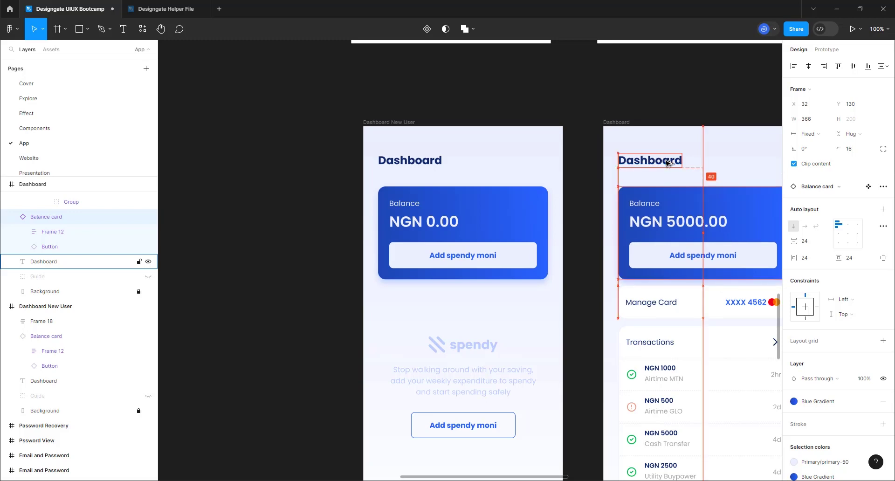
- Check the 16 px spacing between the Manage Card row and the Transactions list
scroll(401, 213, "down", 5)
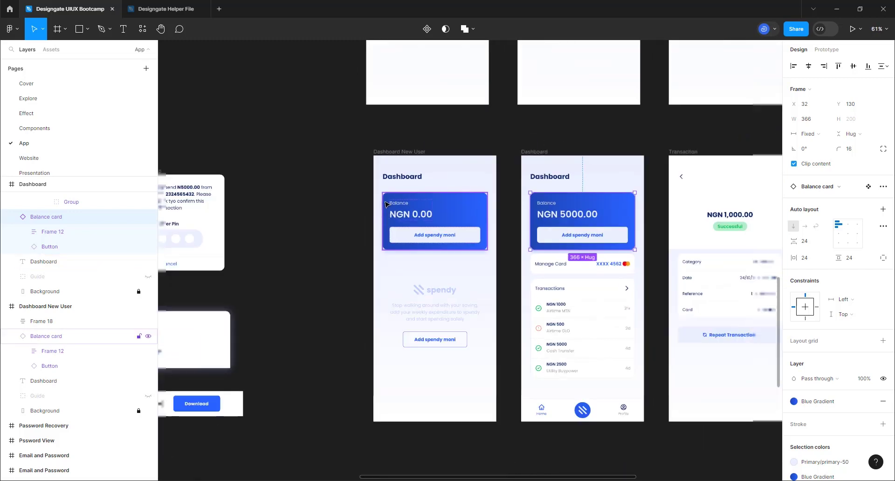
scroll(573, 335, "up", 5)
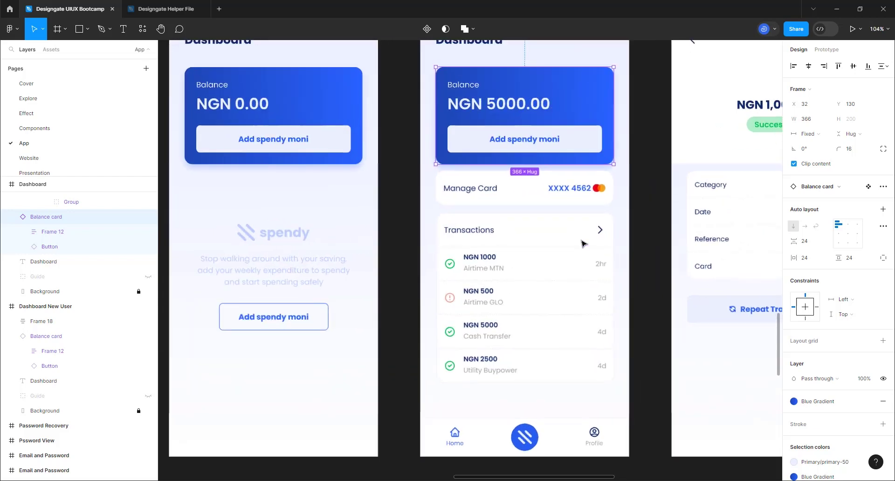
left_click(495, 183)
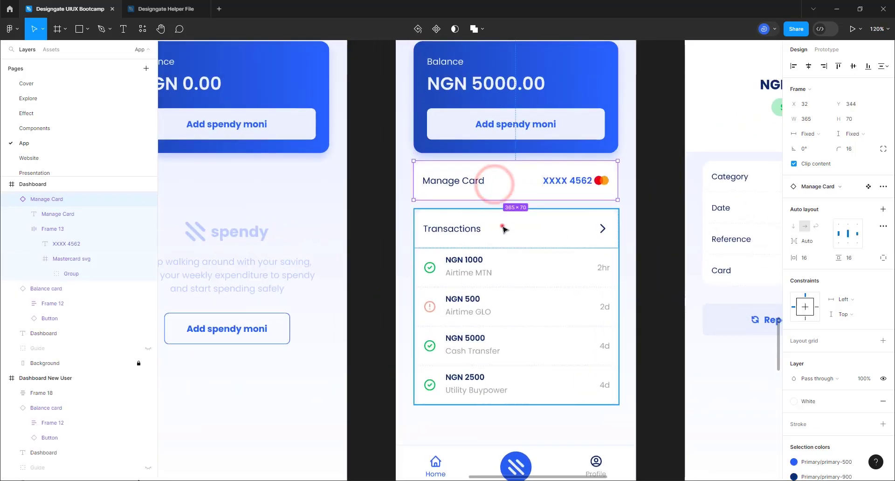
left_click(503, 225, "shift")
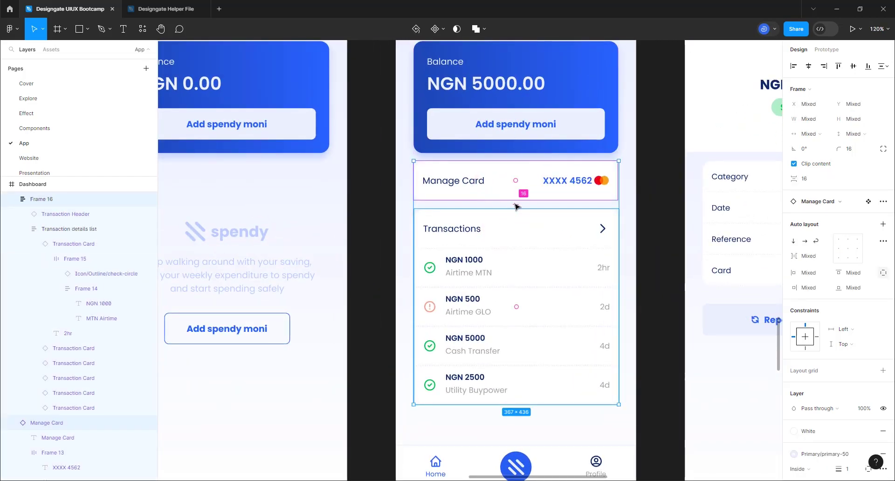
key("alt")
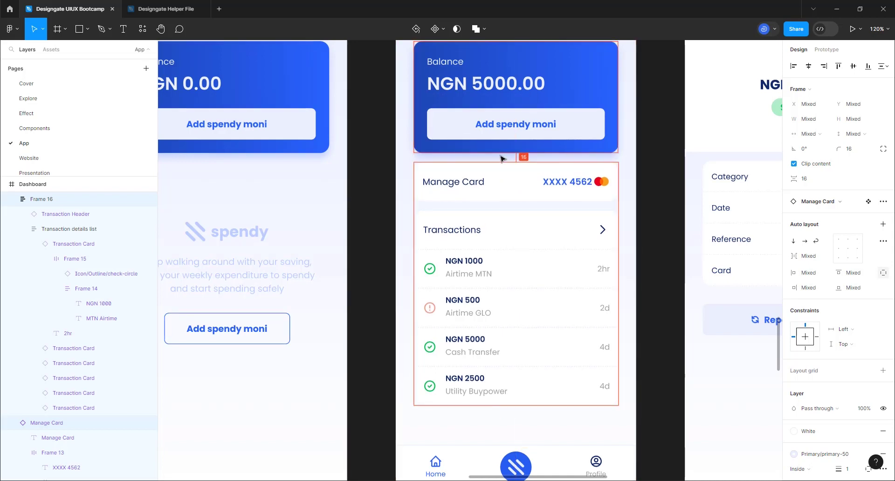
scroll(530, 207, "down", 6)
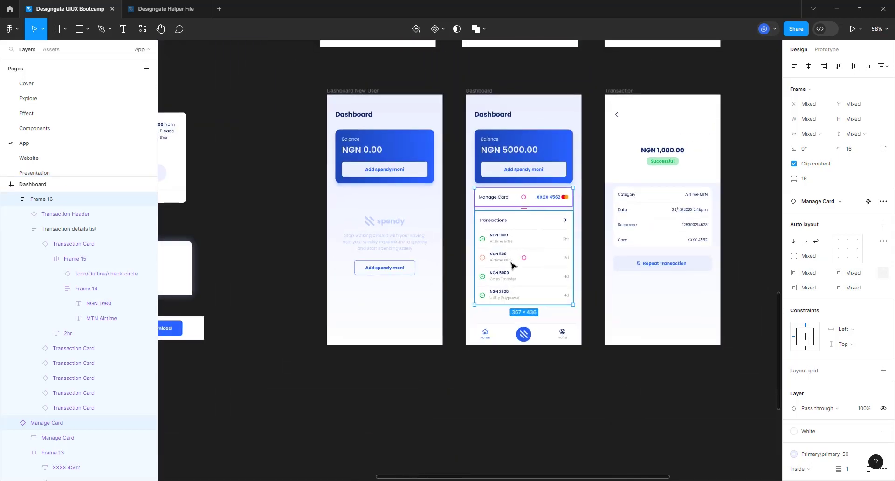
scroll(660, 245, "up", 3)
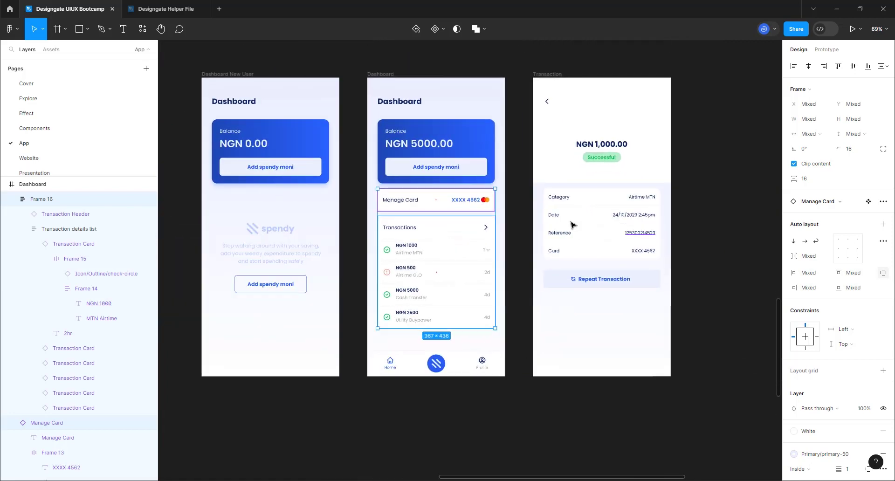
left_click(569, 221)
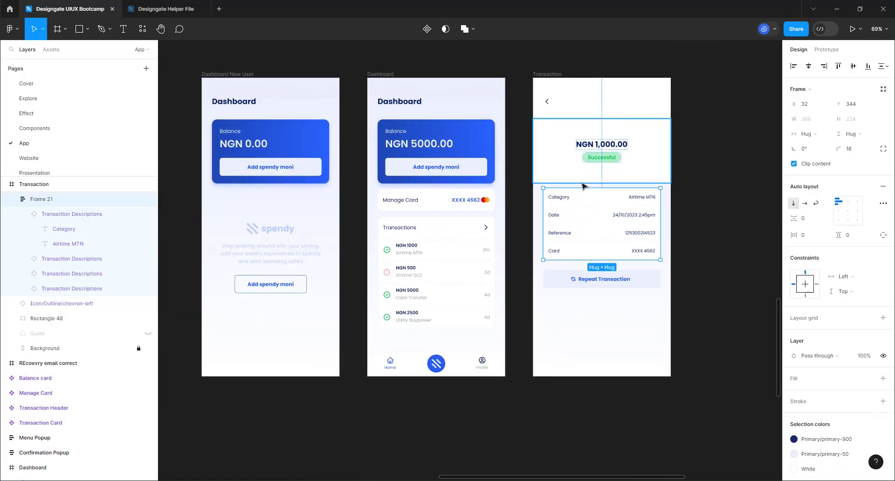
- Move the Repeat Transaction button up from Y 600 to Y 592, 24 px below the details table
key("alt")
left_click(698, 281)
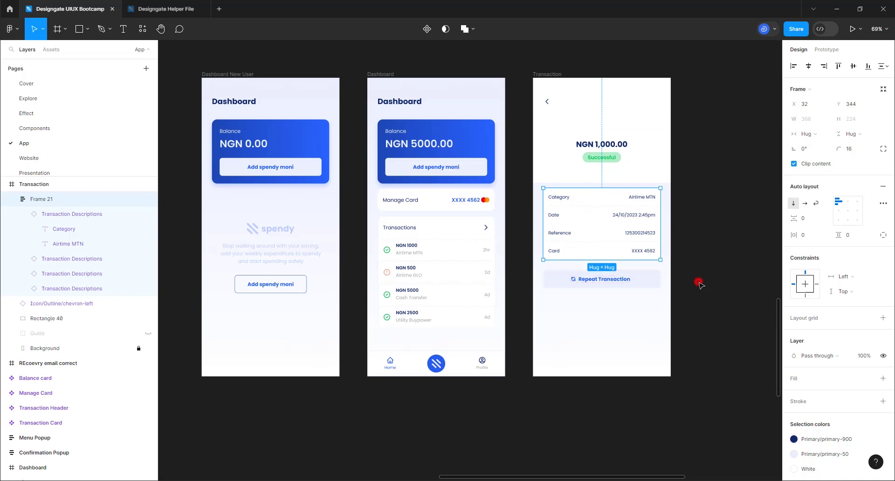
left_click(628, 279)
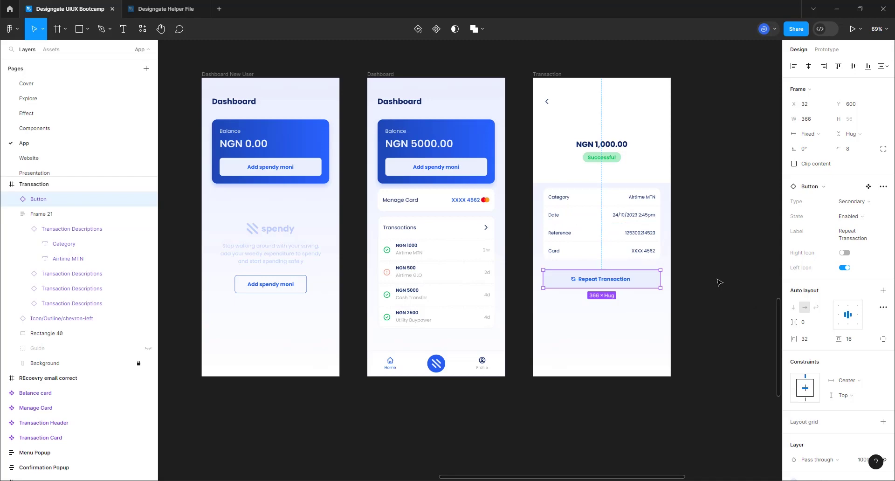
scroll(712, 290, "up", 5)
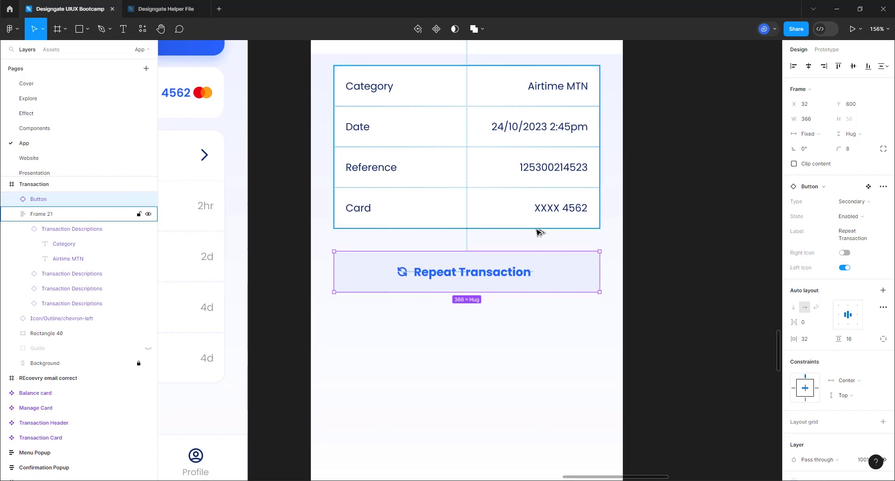
scroll(541, 232, "down", 10)
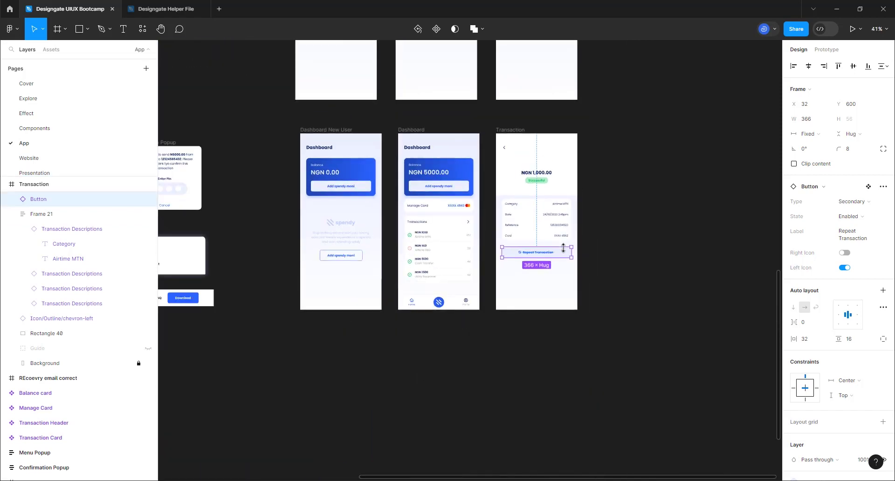
scroll(563, 247, "down", 2)
scroll(555, 256, "up", 4)
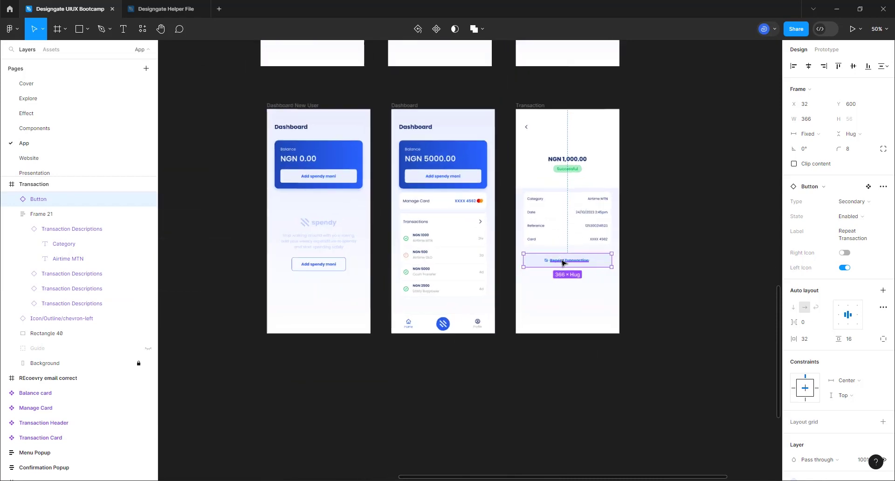
scroll(563, 263, "up", 10)
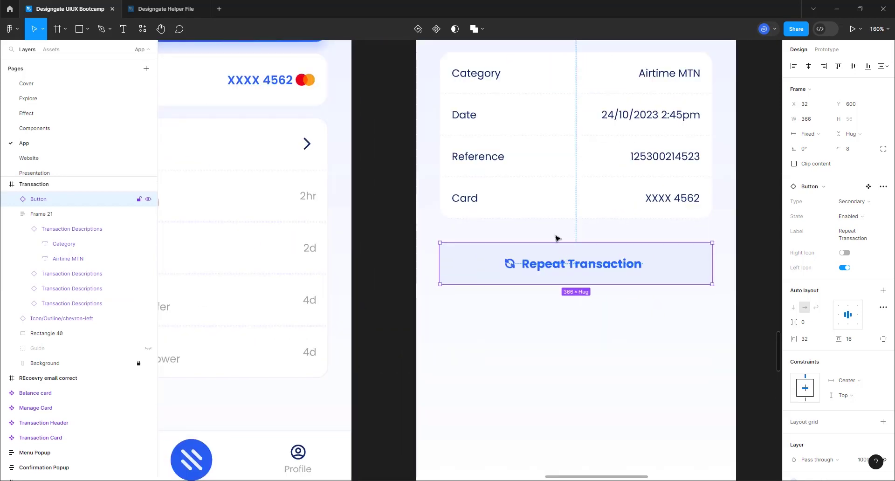
key("alt")
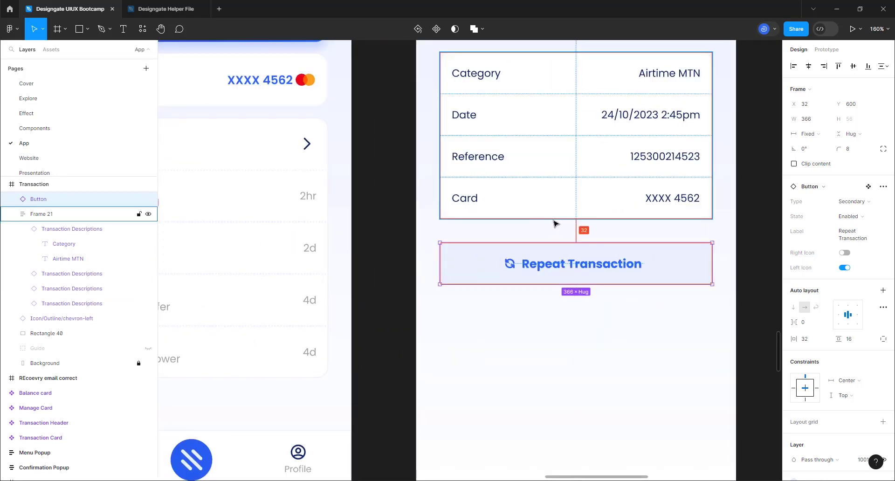
key("Up")
key("Up")
key("Up")
key("Up")
key("Up")
key("Up")
key("Up")
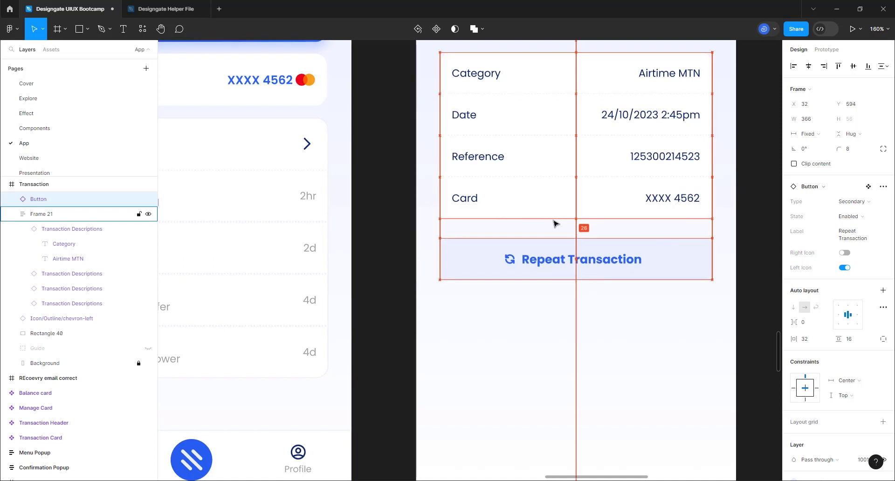
key("Up")
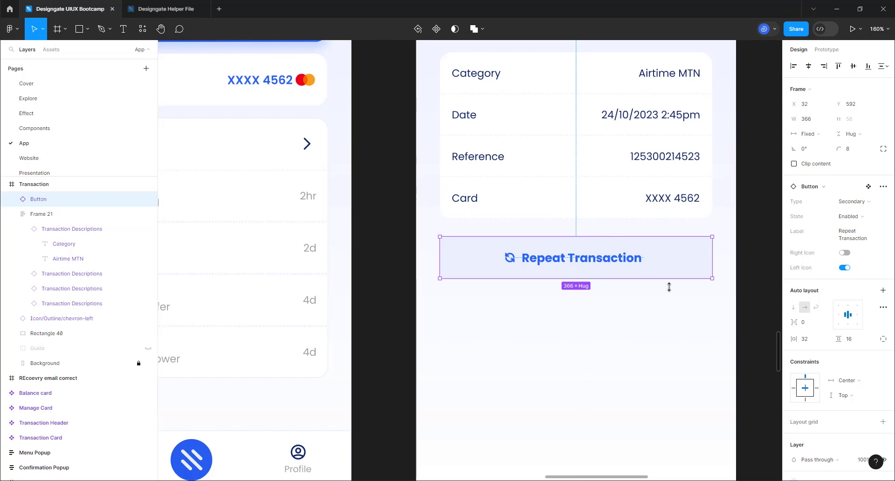
left_click(512, 348)
- Recolour the Transaction Header from Neutral/neutral-900 to Primary/primary-900
scroll(625, 293, "down", 5)
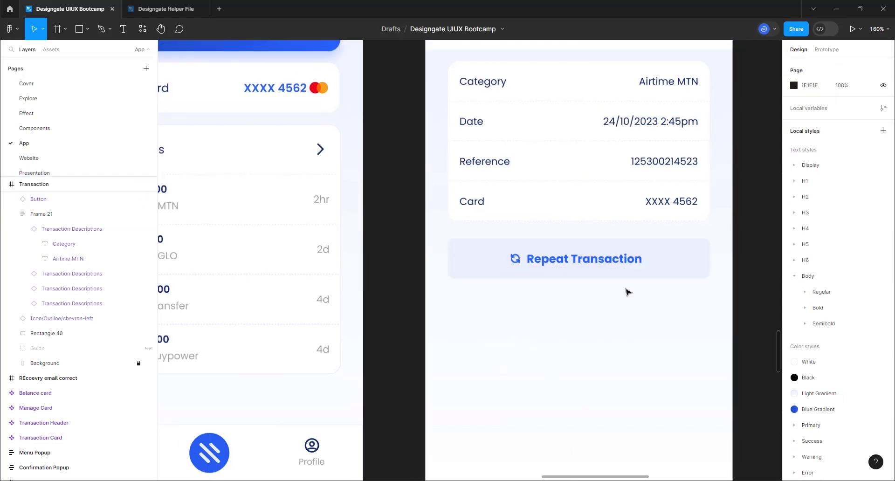
scroll(620, 294, "down", 2)
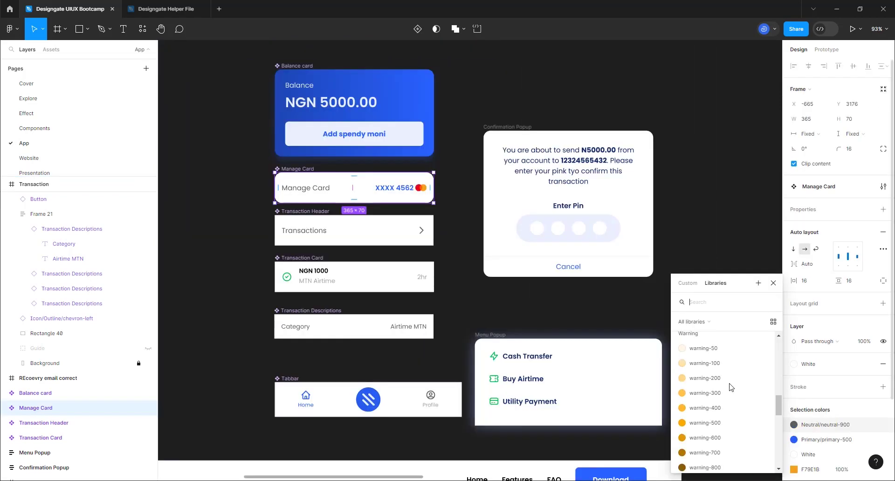
scroll(727, 390, "up", 5)
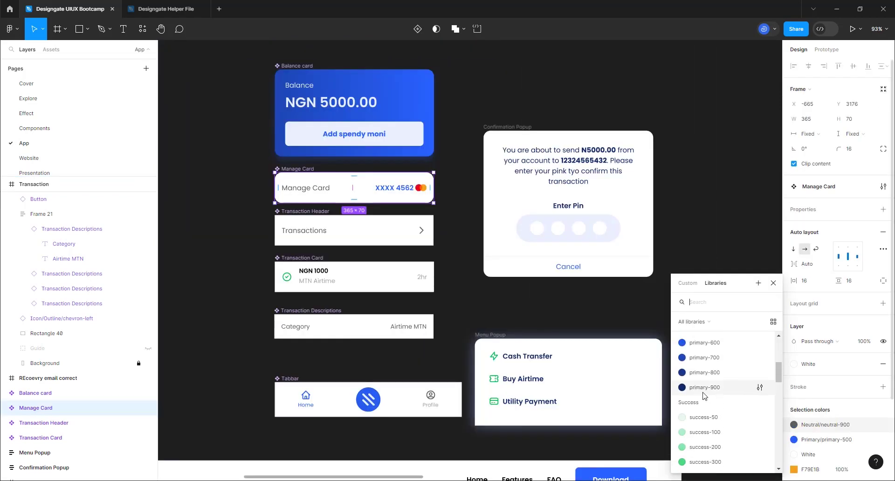
left_click(359, 236)
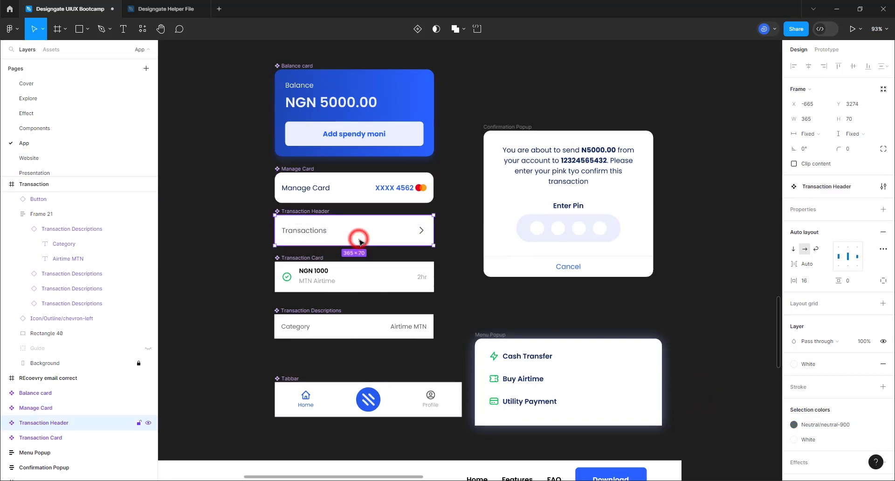
left_click(825, 425)
scroll(703, 384, "down", 8)
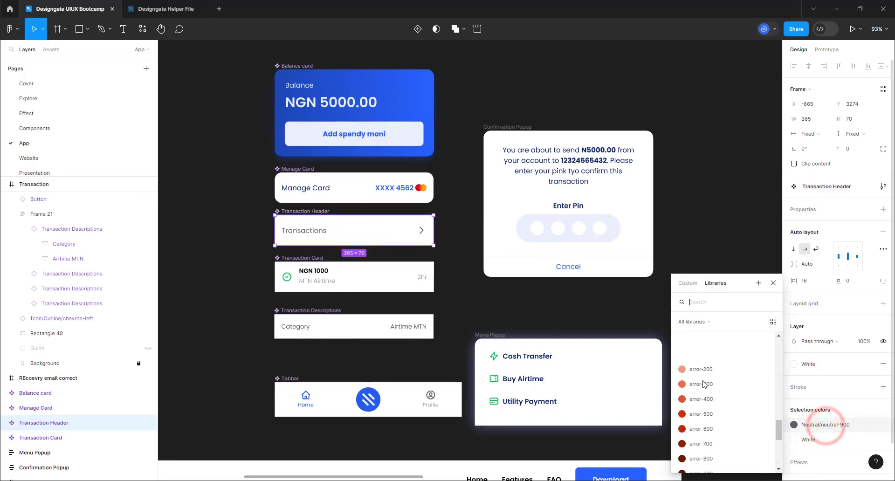
scroll(703, 385, "up", 4)
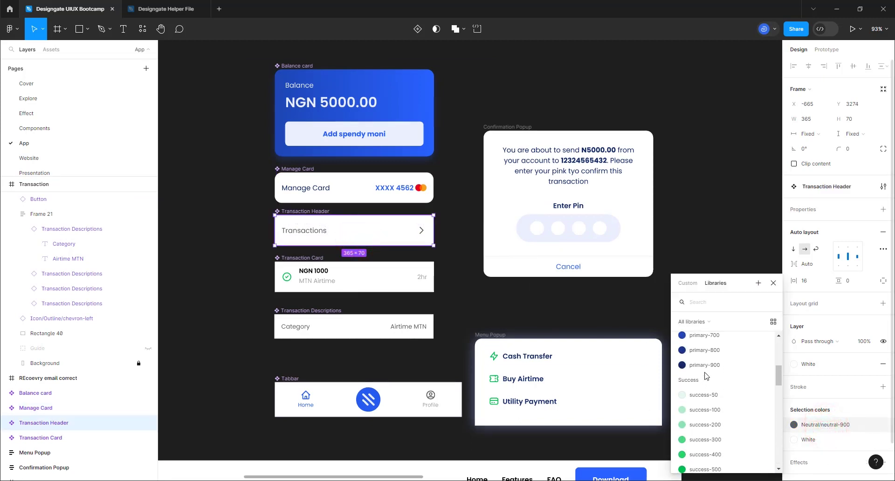
left_click(705, 365)
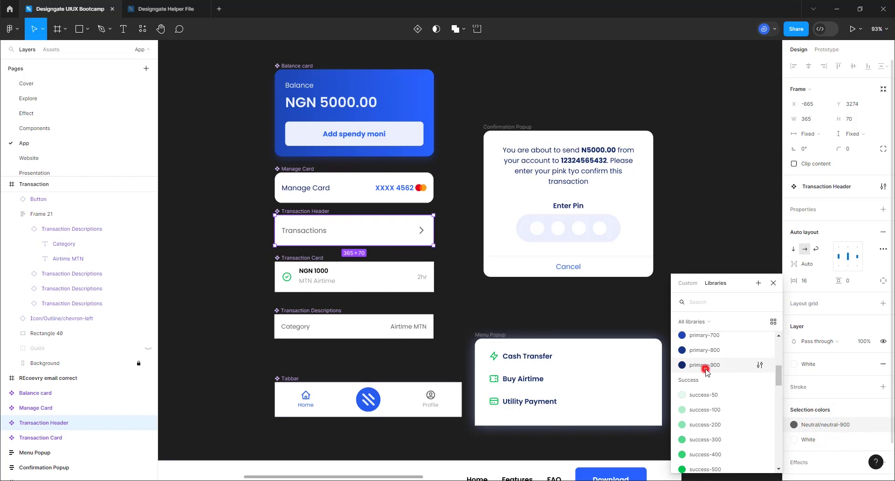
- Swap the Transaction Card's black colour for Primary/primary-900
left_click(345, 276)
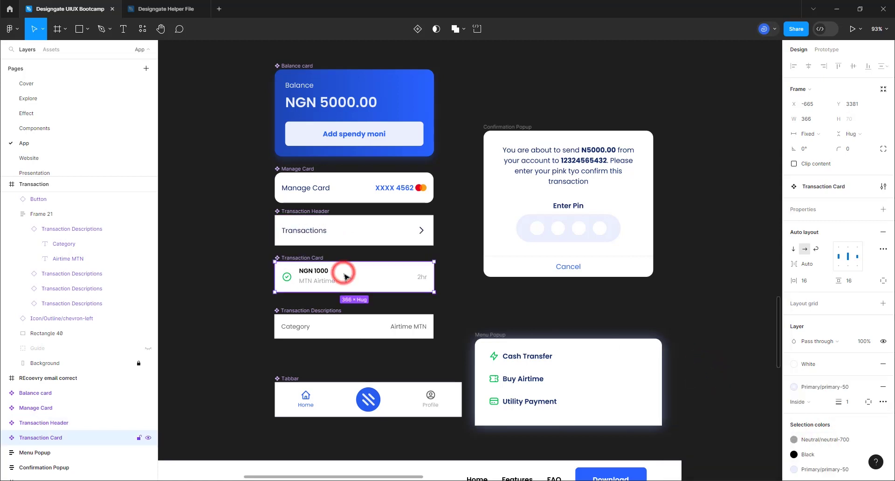
left_click(807, 455)
scroll(692, 385, "down", 8)
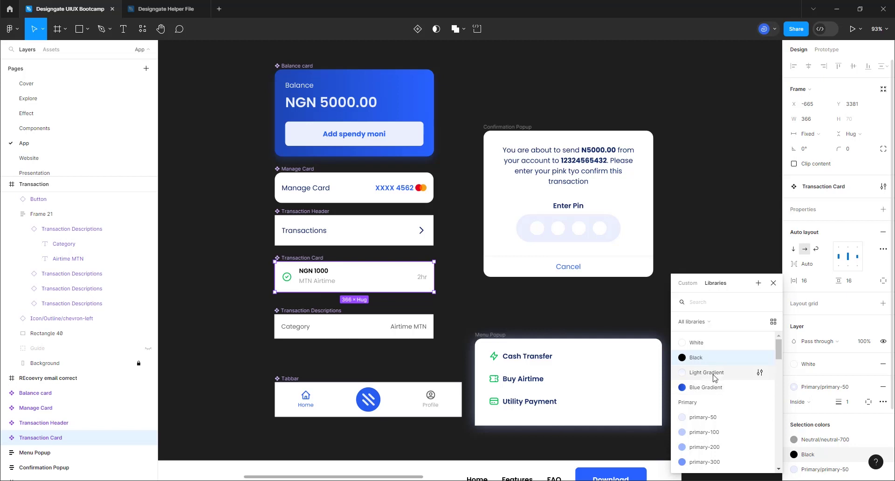
scroll(718, 377, "down", 2)
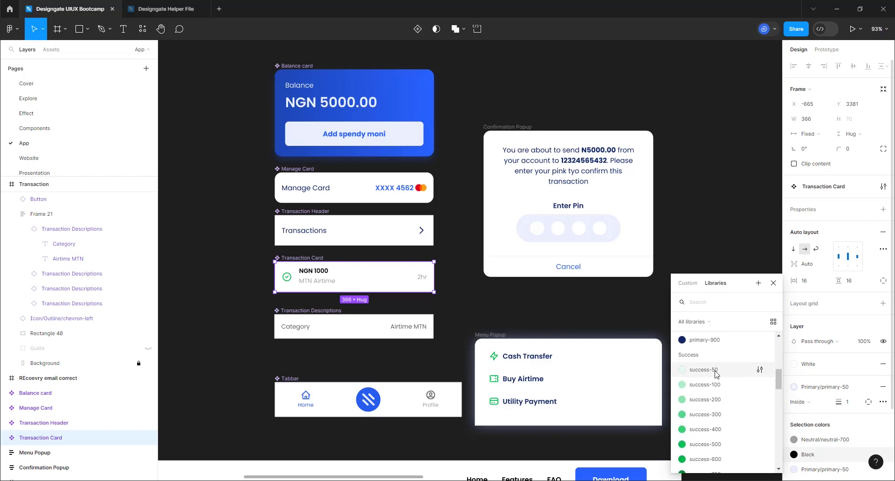
scroll(717, 379, "up", 1)
left_click(712, 365)
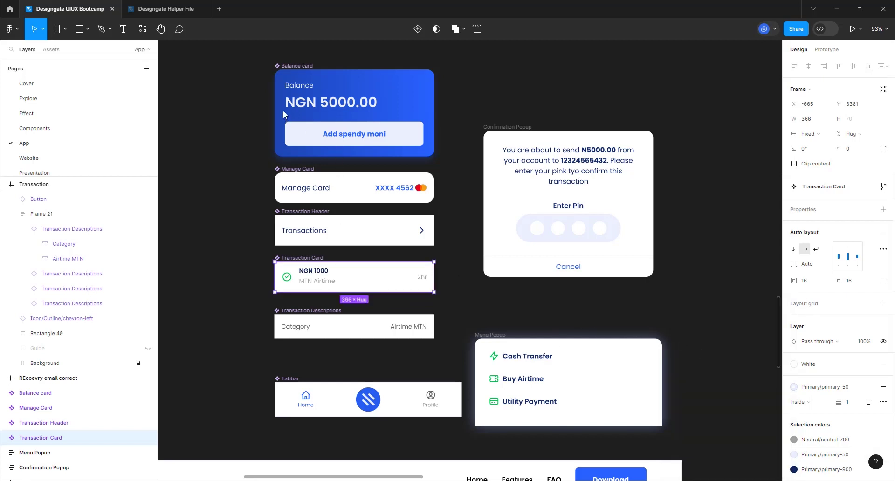
- Change the Transaction Descriptions text from neutral-900 to Primary/primary-900
left_click(359, 328)
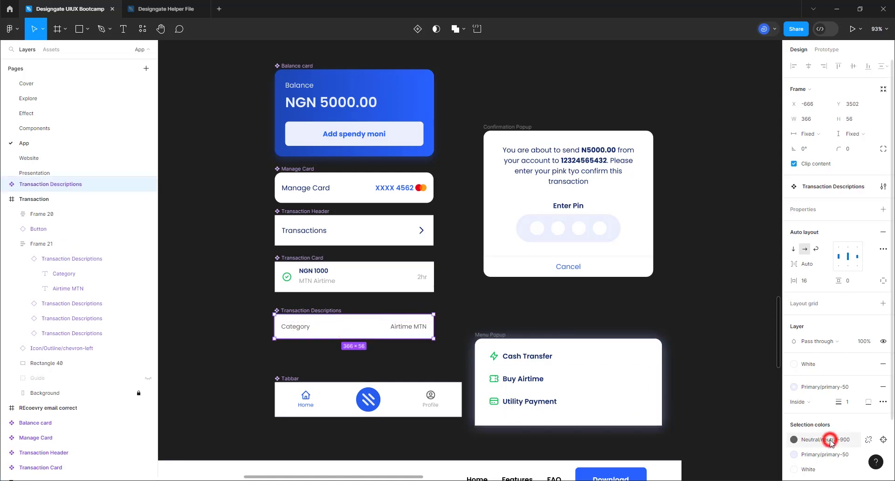
left_click(830, 441)
scroll(720, 402, "up", 5)
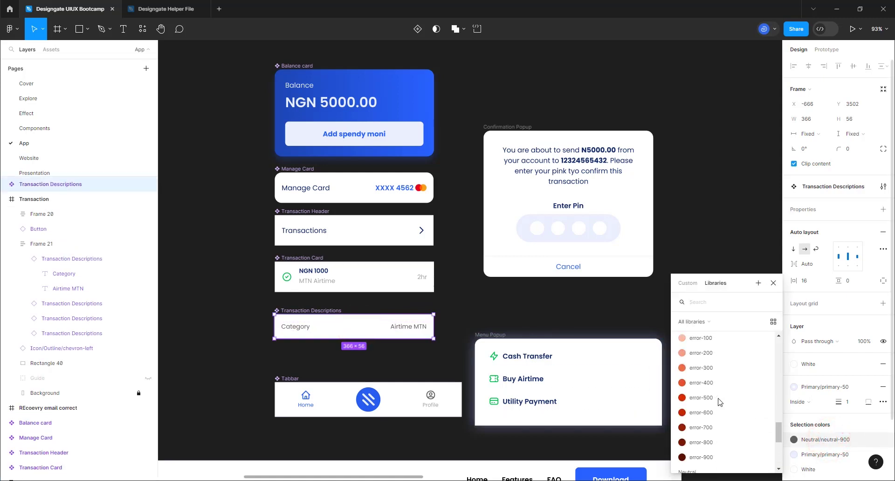
scroll(720, 402, "up", 6)
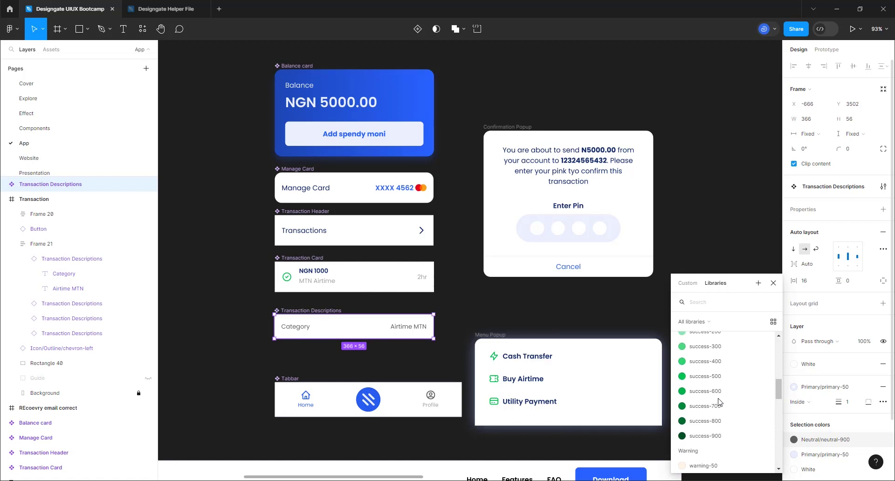
scroll(718, 402, "up", 5)
left_click(713, 369)
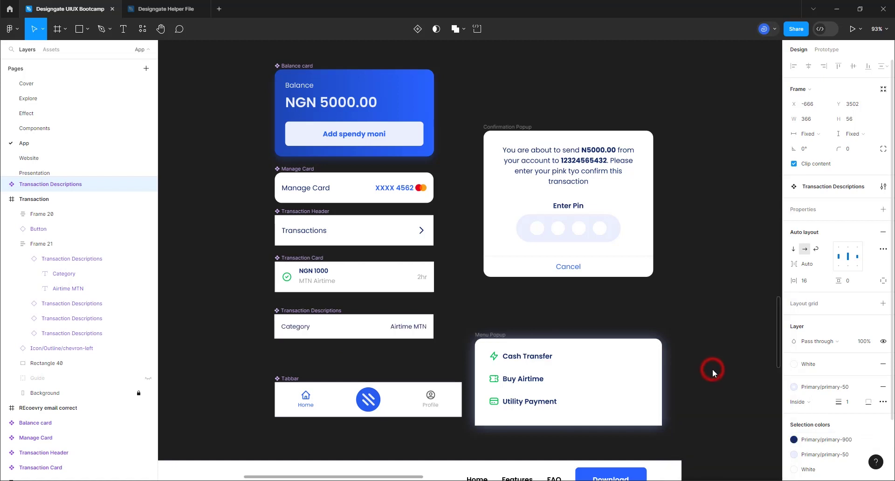
left_click(233, 269)
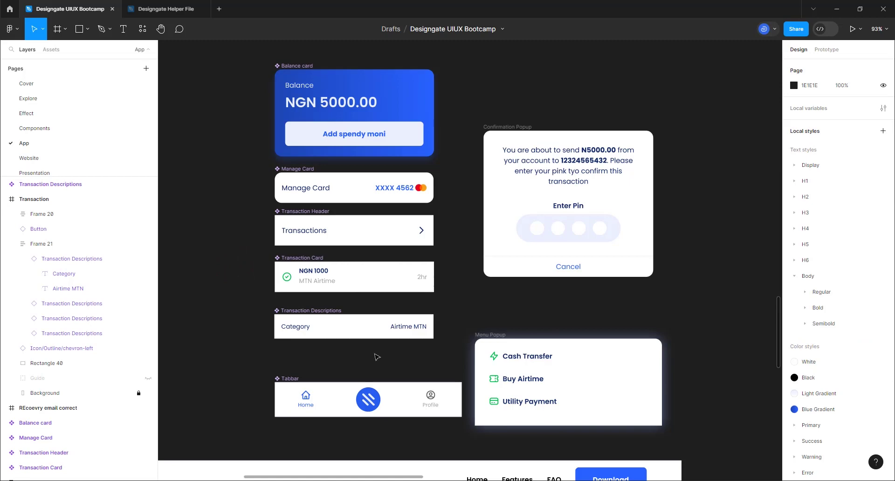
- Switch to the Designgate Helper File's Keypad, Spinner and Telcom Logos page
scroll(478, 139, "down", 10)
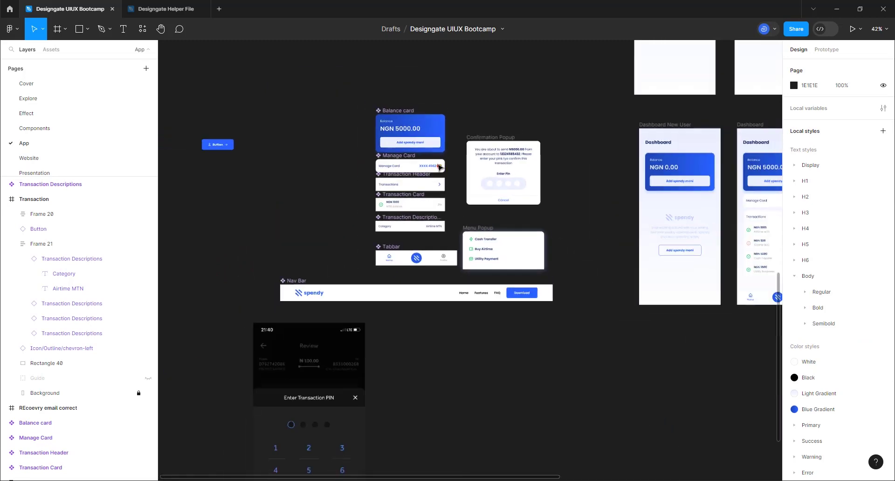
scroll(550, 242, "down", 5)
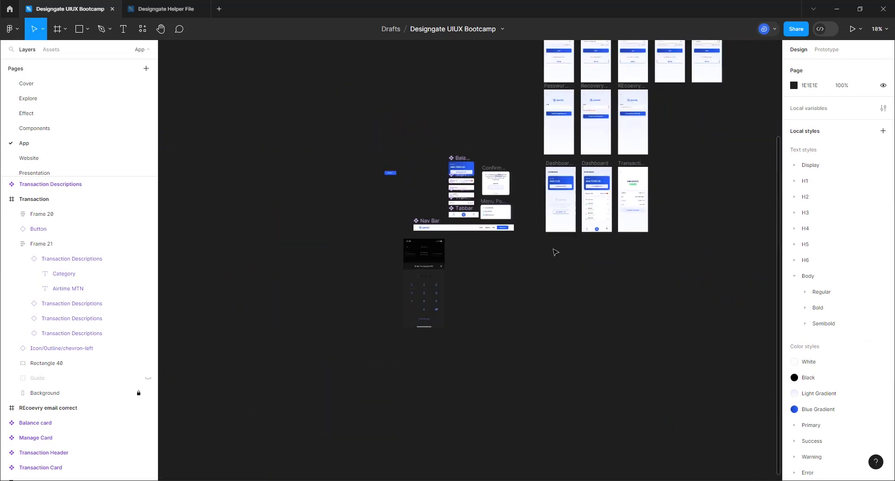
scroll(690, 178, "up", 4)
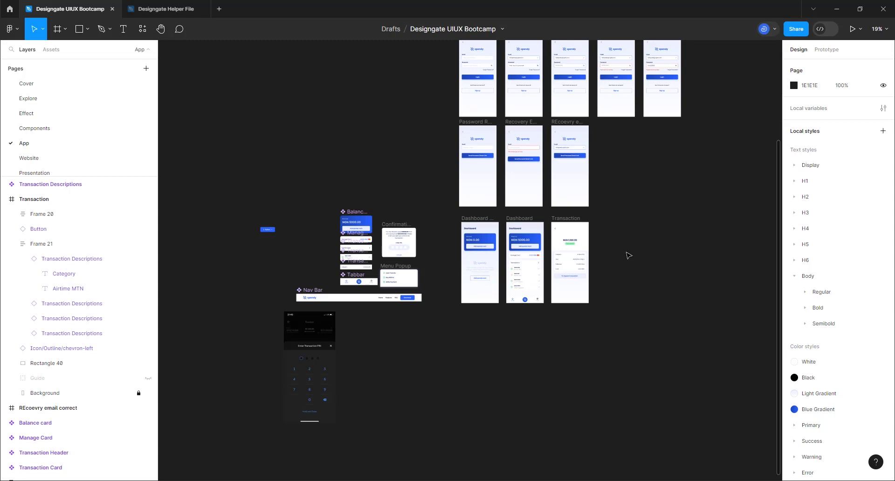
left_click(159, 11)
scroll(675, 349, "down", 4, "ctrl")
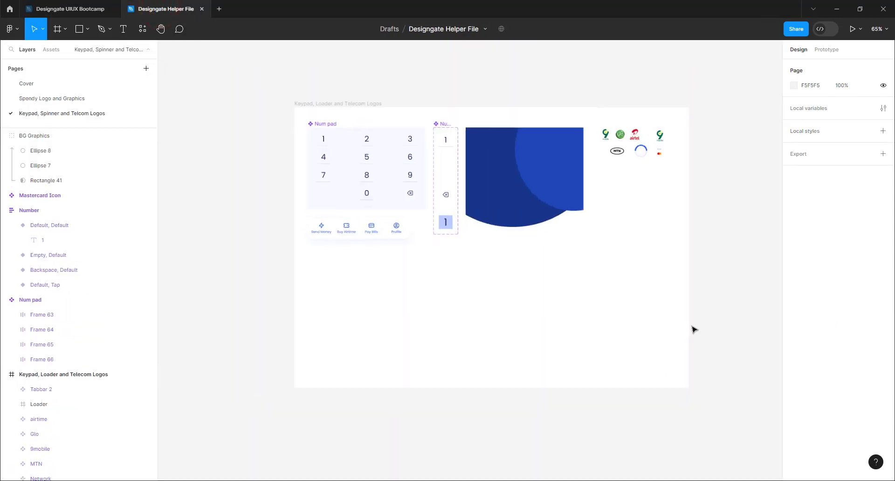
scroll(501, 156, "up", 2, "ctrl")
scroll(767, 201, "up", 5, "ctrl")
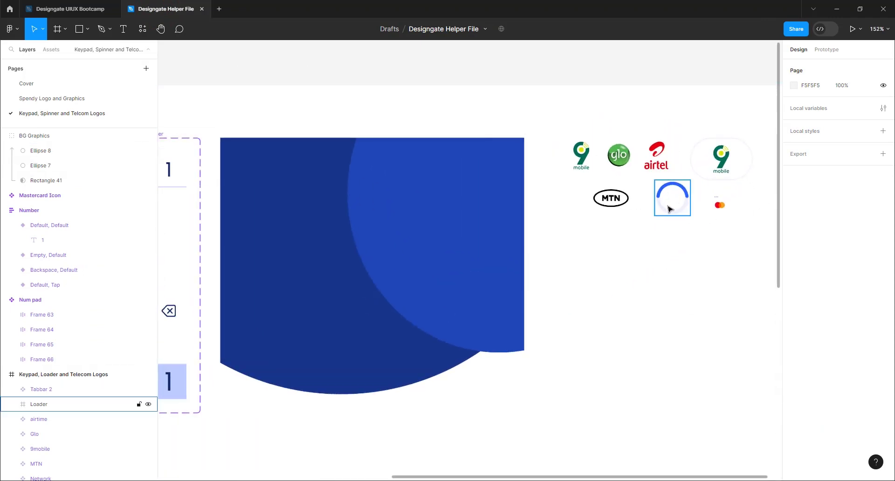
- Inspect the Loader, Mastercard icon and BG Graphics group, which uses primary-700 and primary-800
left_click(659, 202)
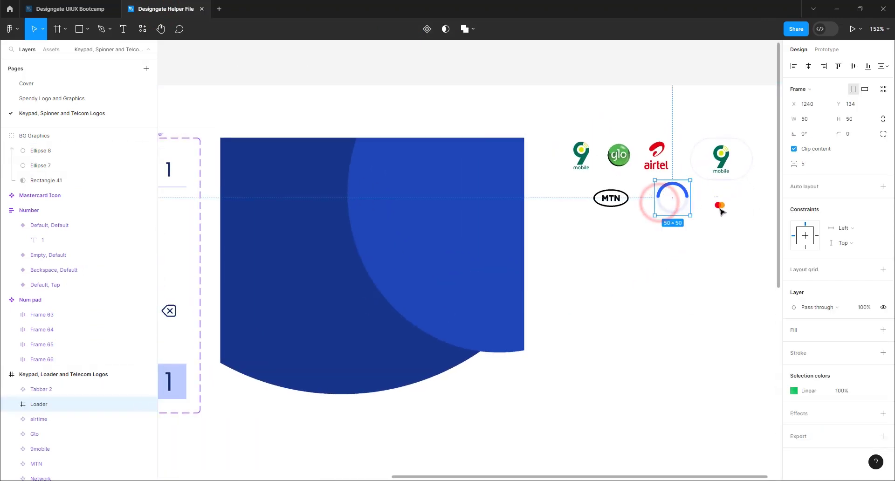
left_click(720, 202)
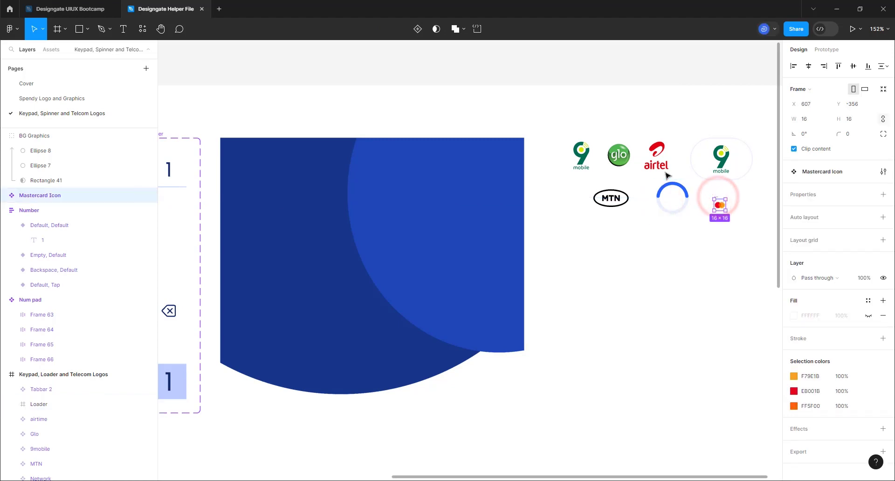
scroll(598, 189, "down", 5)
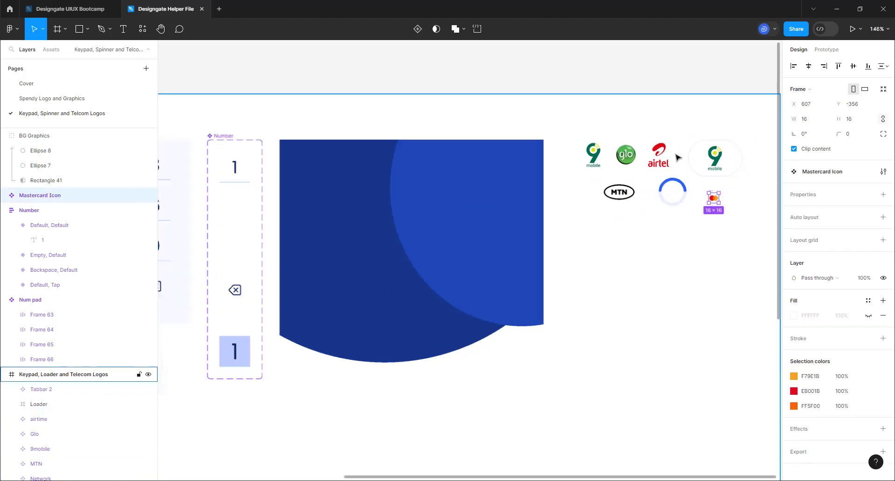
left_click(448, 232)
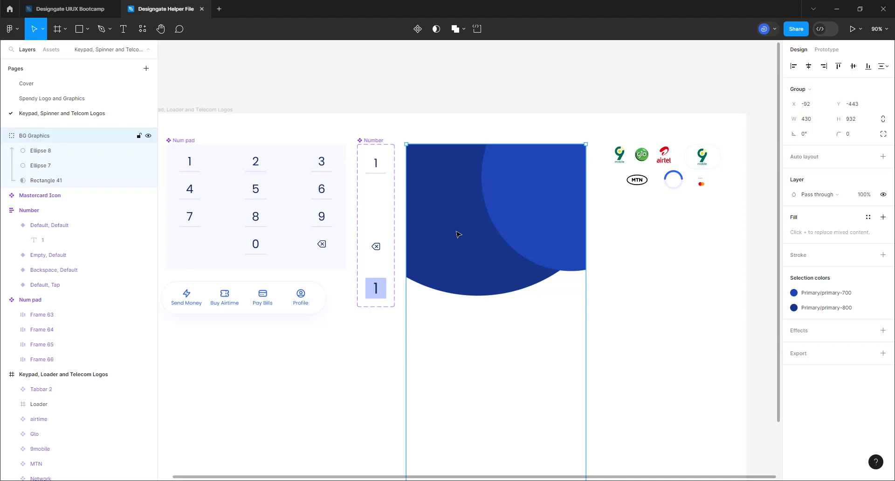
scroll(646, 236, "down", 4)
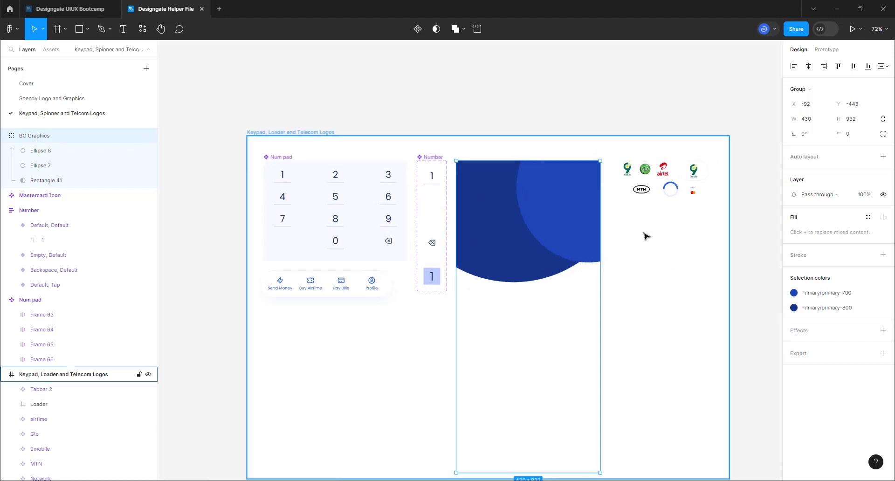
scroll(463, 222, "up", 2)
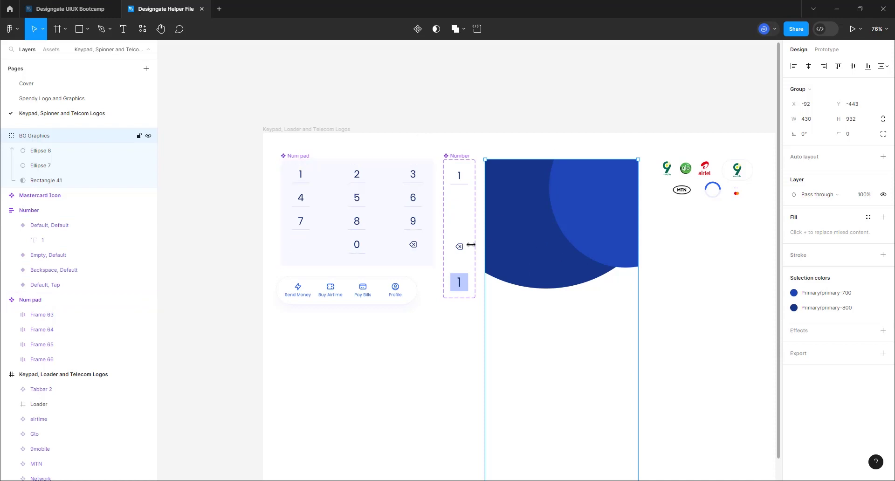
left_click(386, 215)
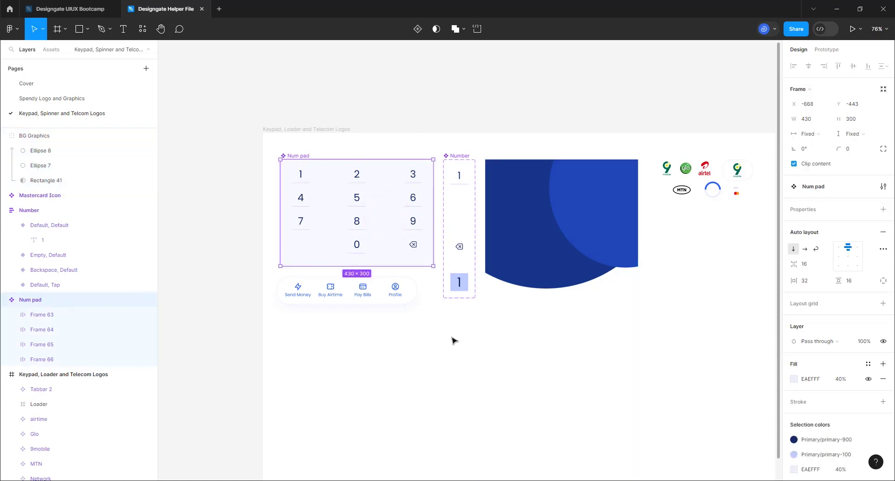
left_click(464, 159)
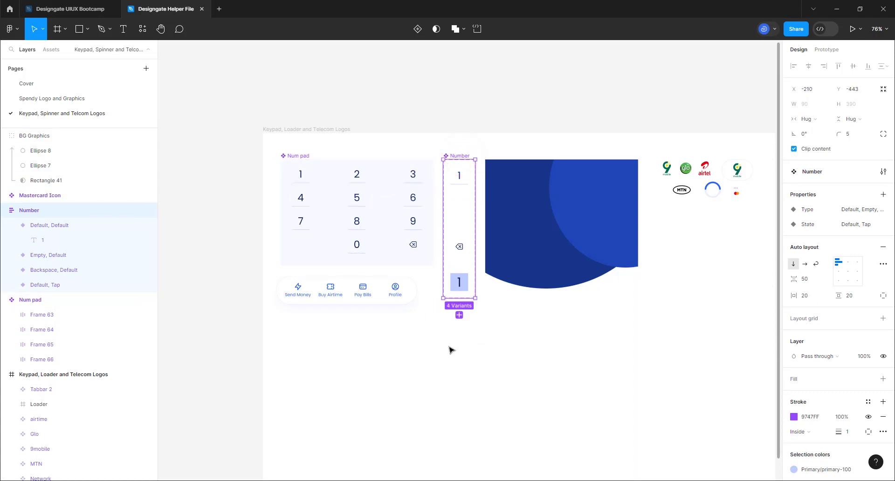
left_click(323, 301)
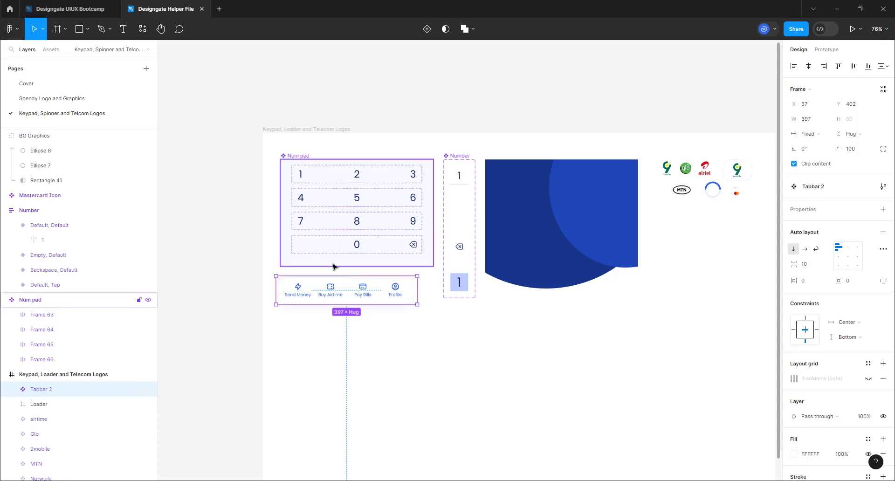
scroll(316, 215, "down", 5)
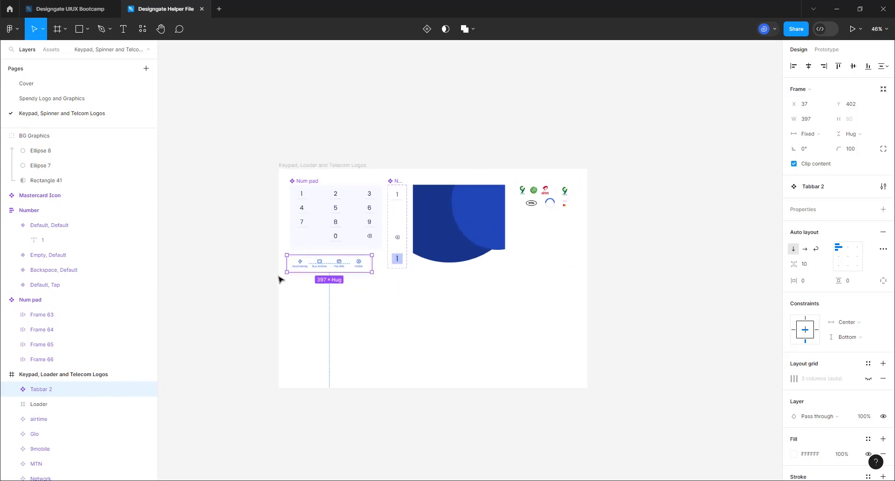
scroll(280, 279, "down", 2)
scroll(301, 295, "up", 5)
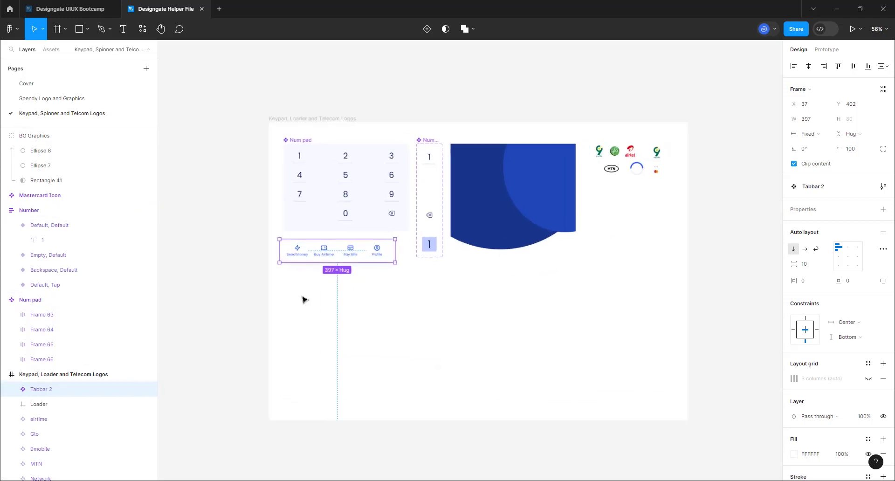
scroll(315, 301, "down", 2)
scroll(316, 301, "up", 2)
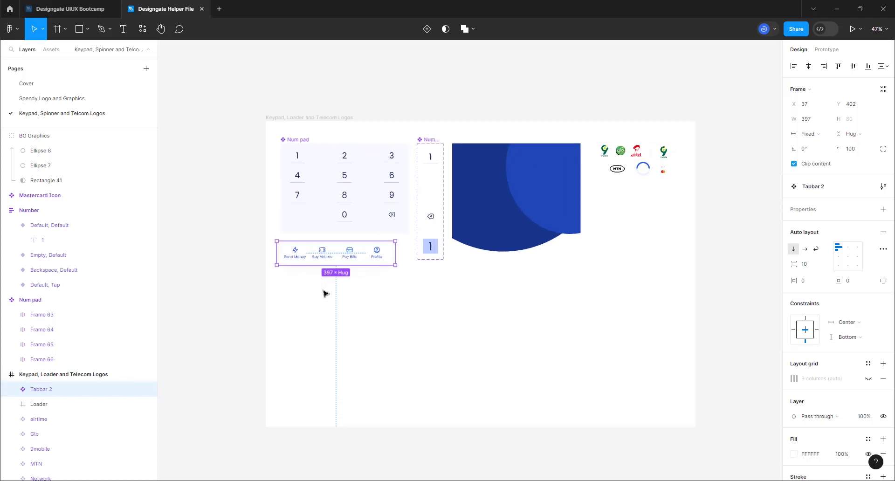
- Select all the keypad, BG Graphics, tab bar and logo components in the helper file
left_click(299, 138)
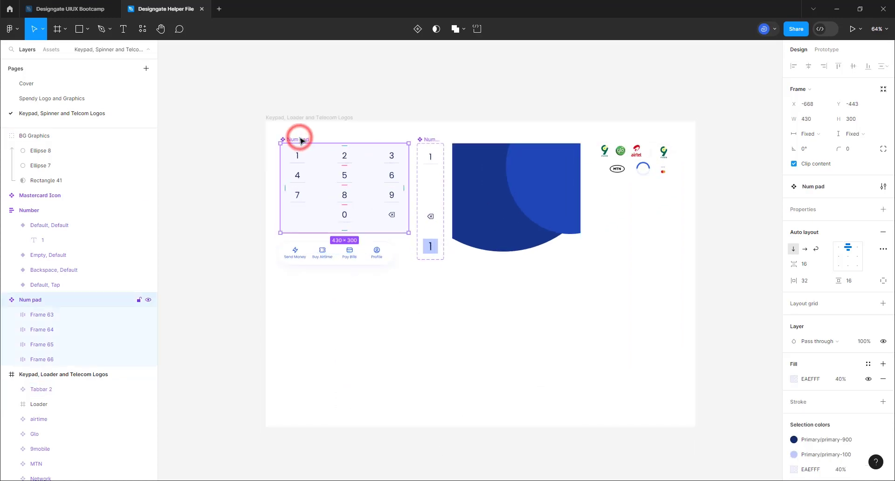
left_click(425, 139, "shift")
left_click(489, 156, "shift")
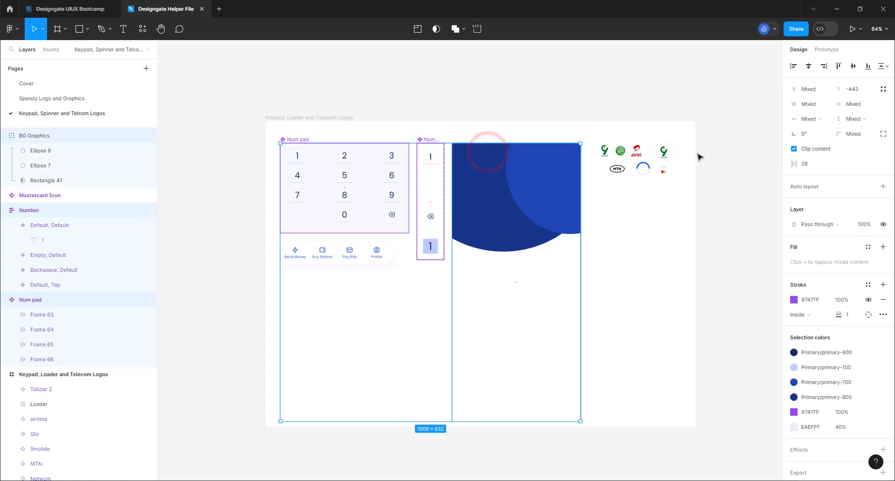
left_click(690, 134)
left_click_drag(687, 134, 286, 325)
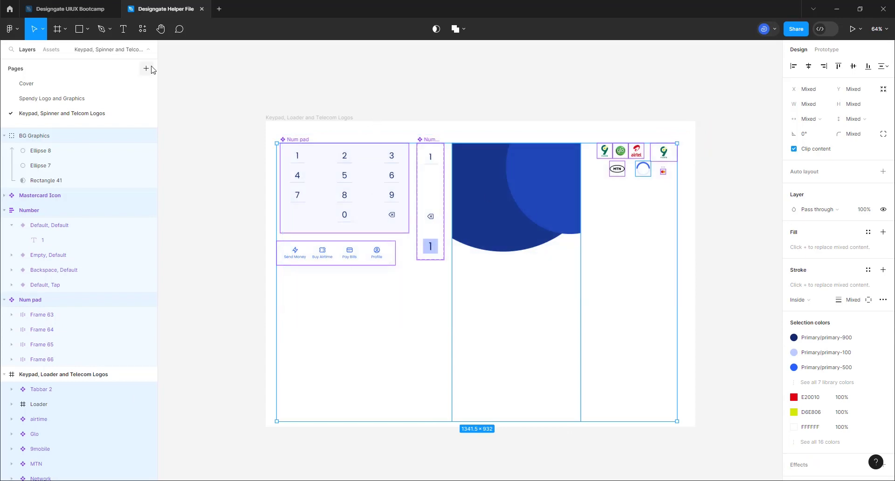
- Paste the components onto the UIUX Bootcamp App page beside the Dashboard screens
left_click(89, 9)
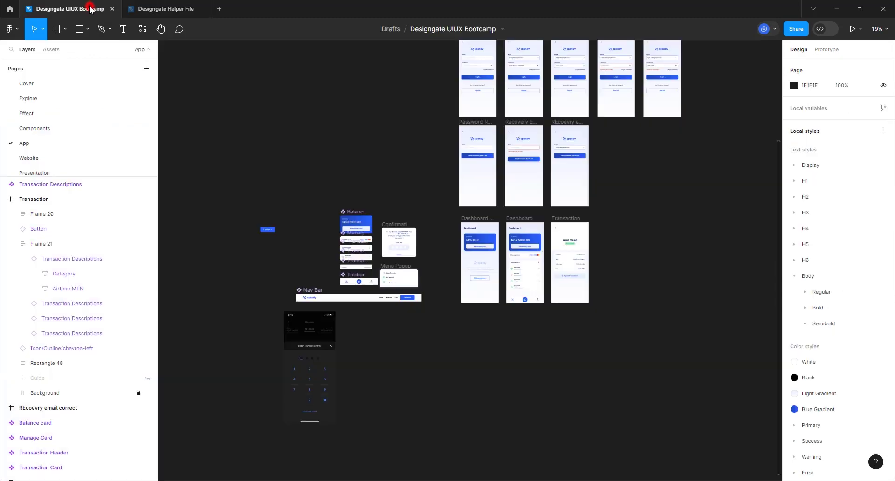
scroll(472, 324, "down", 5)
scroll(606, 300, "up", 3)
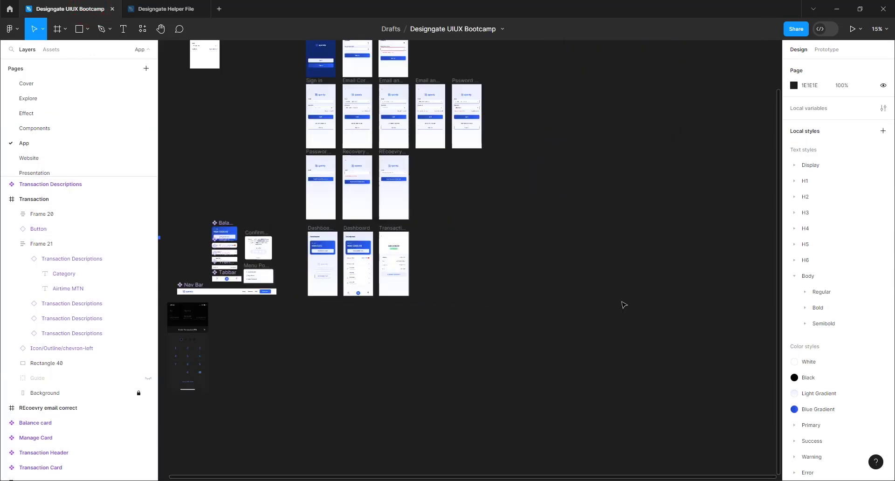
key("ctrl+v")
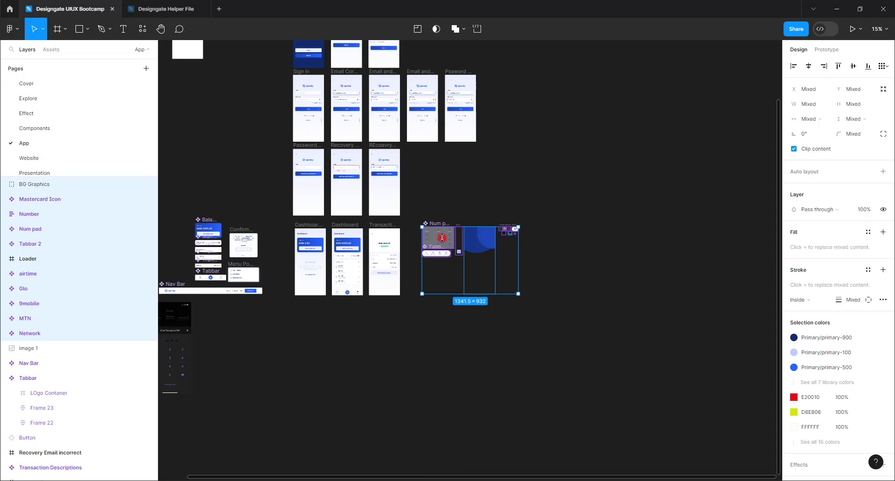
left_click_drag(466, 242, 441, 326)
scroll(263, 335, "up", 1)
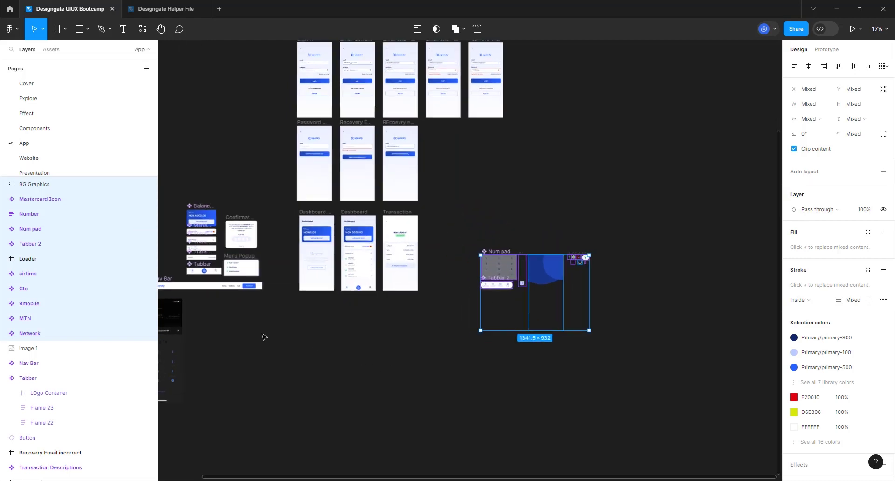
scroll(287, 335, "up", 3)
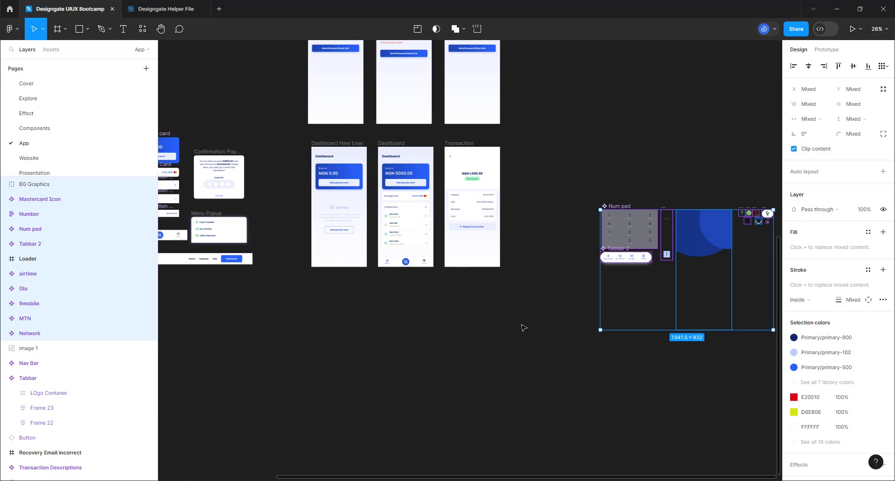
left_click(574, 166)
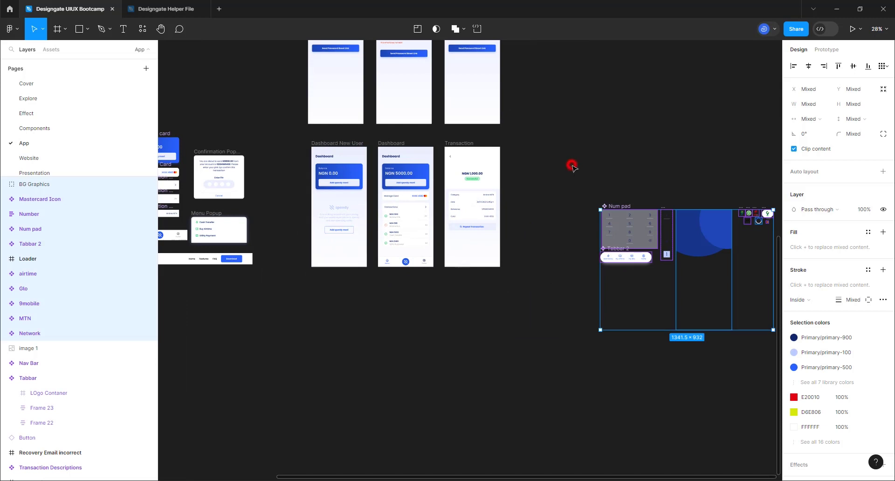
left_click(294, 111)
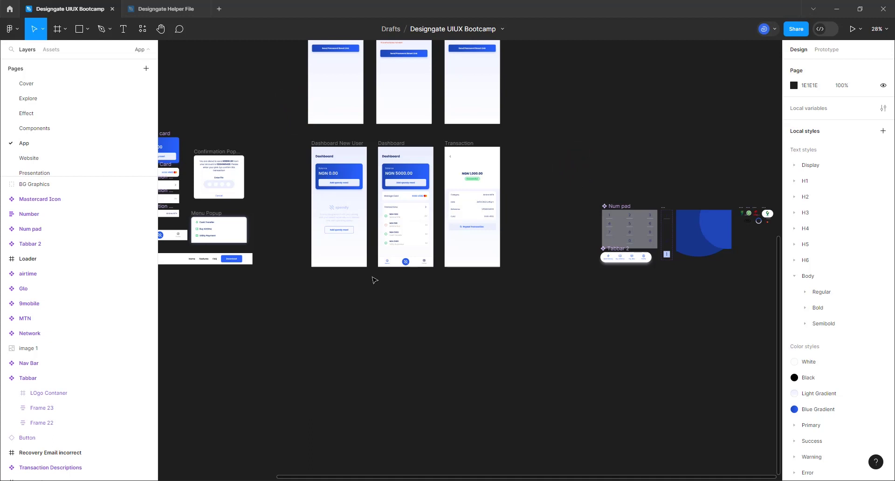
left_click(390, 354)
scroll(330, 151, "up", 1)
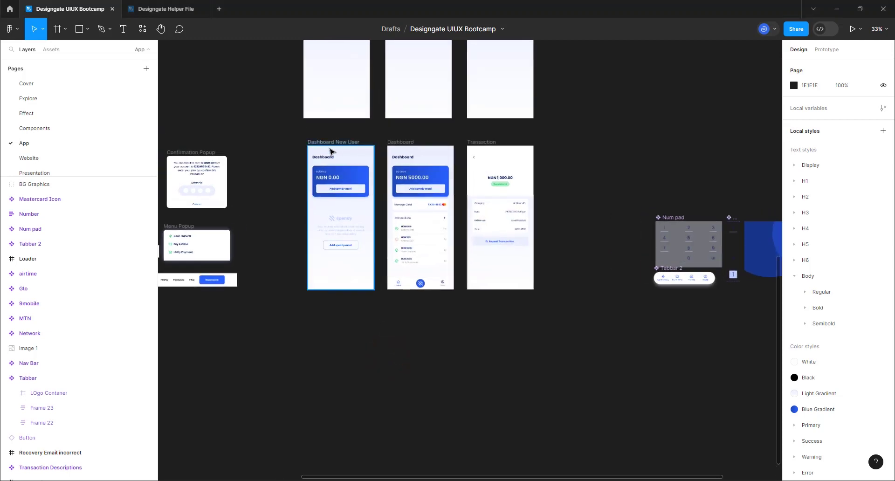
scroll(330, 152, "up", 3)
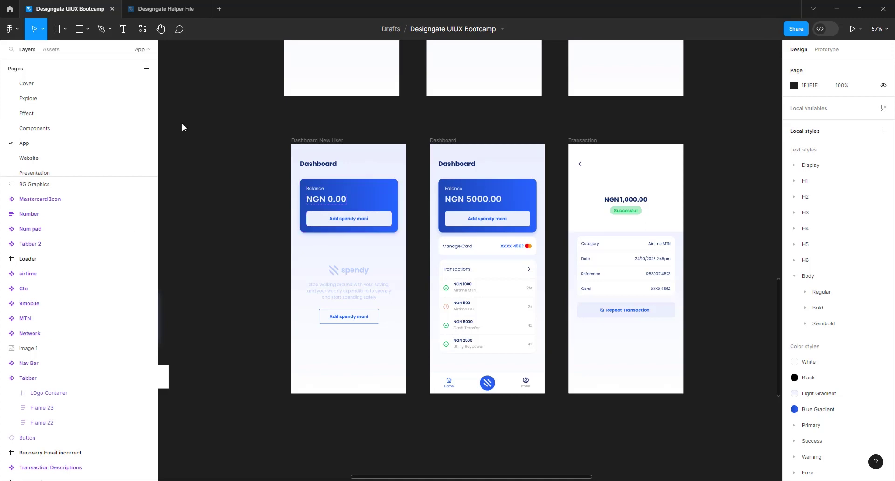
- Delete the old tab bar from the Dashboard frame
left_click(400, 174)
scroll(417, 186, "down", 2)
scroll(418, 186, "down", 3)
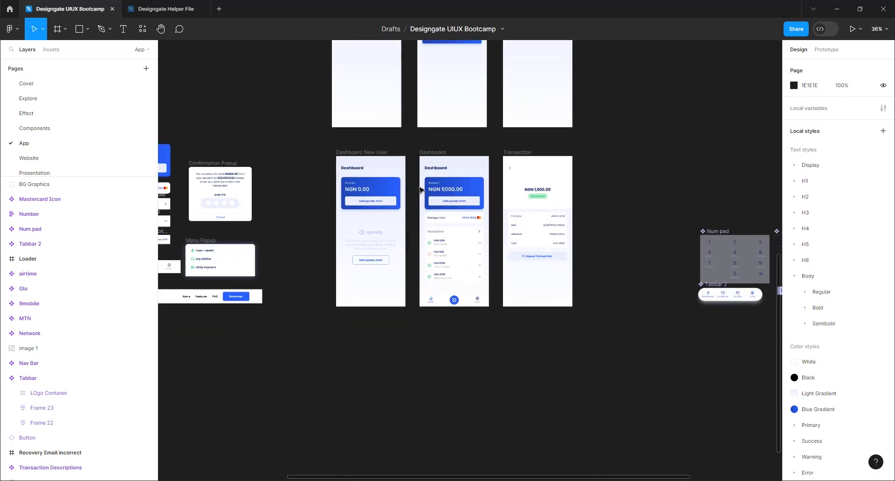
scroll(418, 187, "up", 3)
left_click(396, 154)
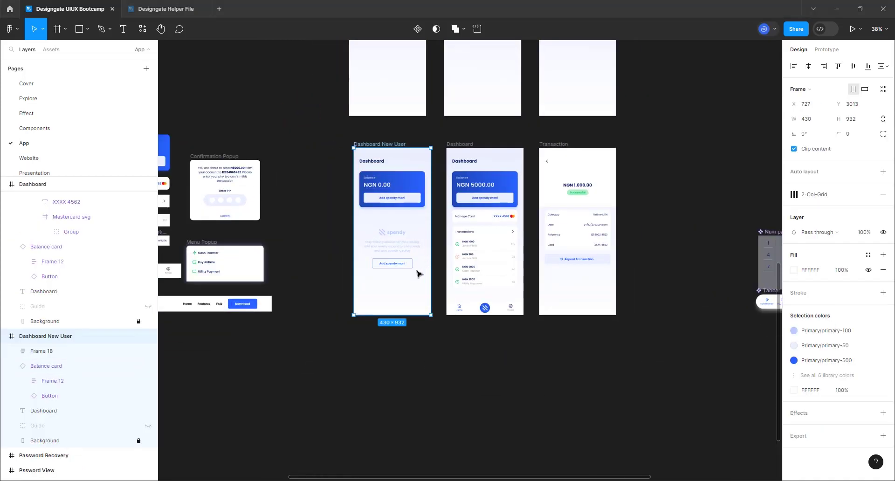
scroll(442, 292, "down", 2)
scroll(442, 293, "down", 2)
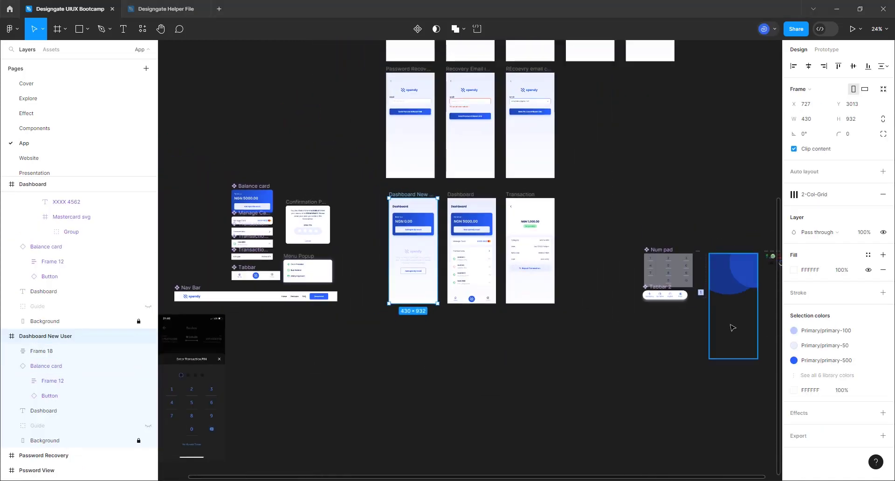
scroll(490, 312, "up", 2)
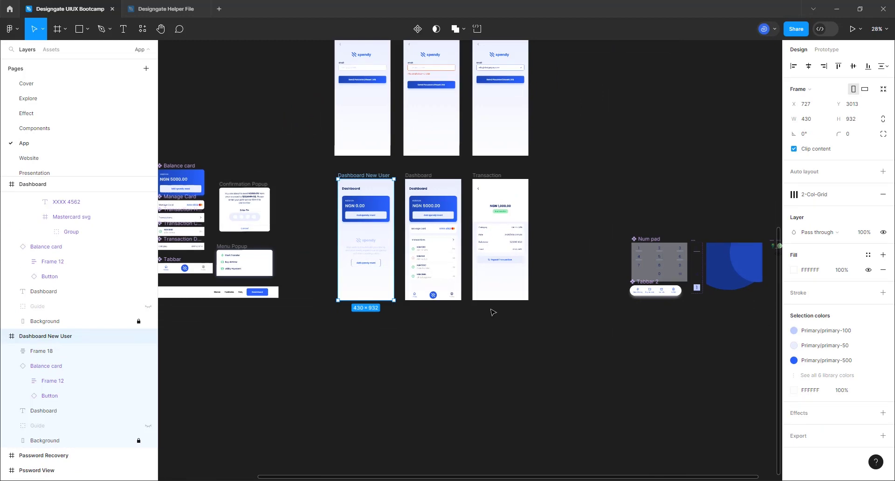
left_click(442, 296)
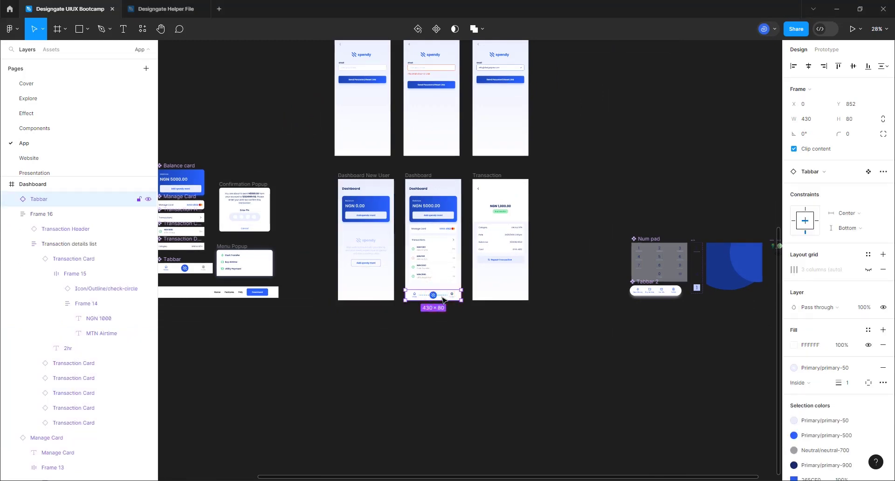
key("Delete")
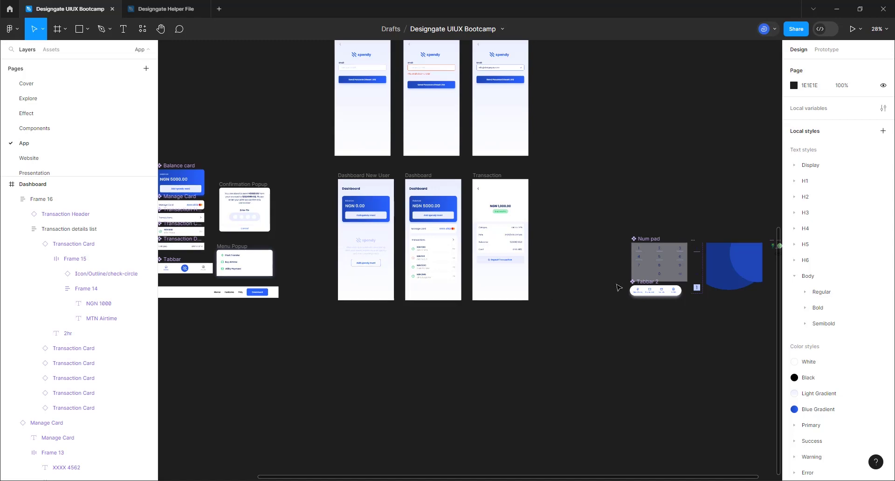
- Duplicate Tabbar 2 and move the Tabbar 3 copy to Dashboard New User's bottom
left_click(640, 282)
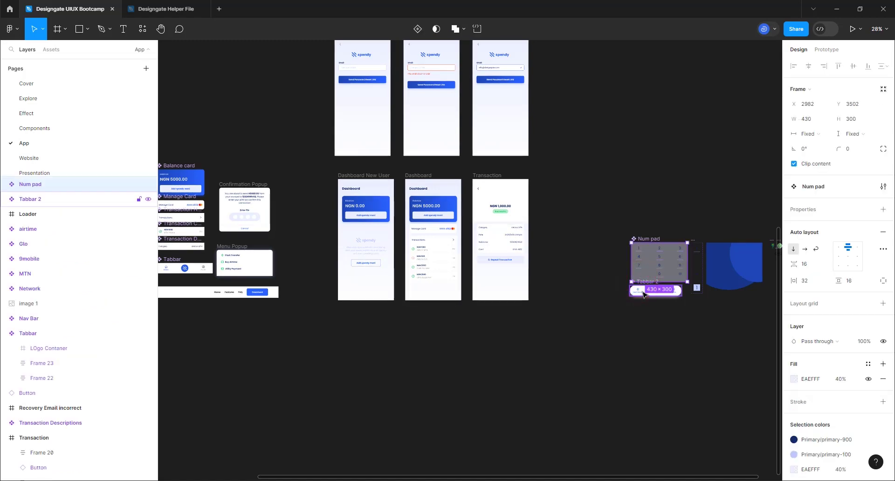
scroll(646, 296, "up", 5)
scroll(652, 303, "up", 2)
left_click(632, 274)
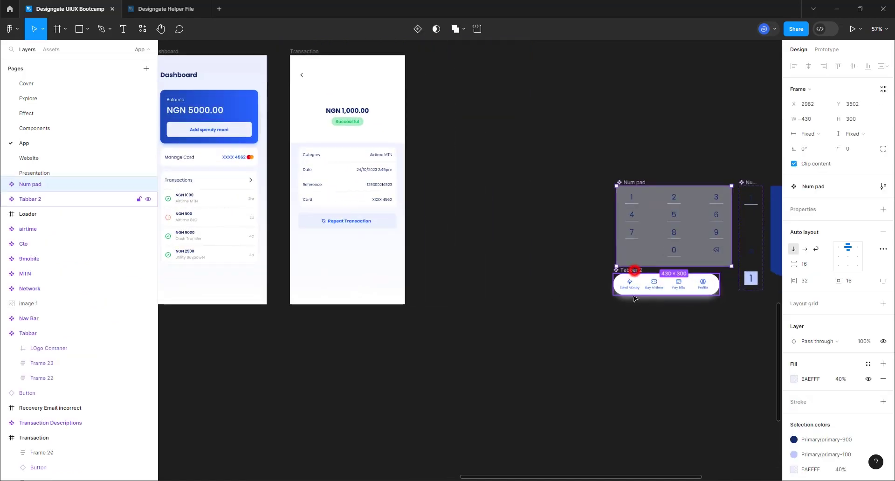
left_click_drag(632, 275, 635, 304)
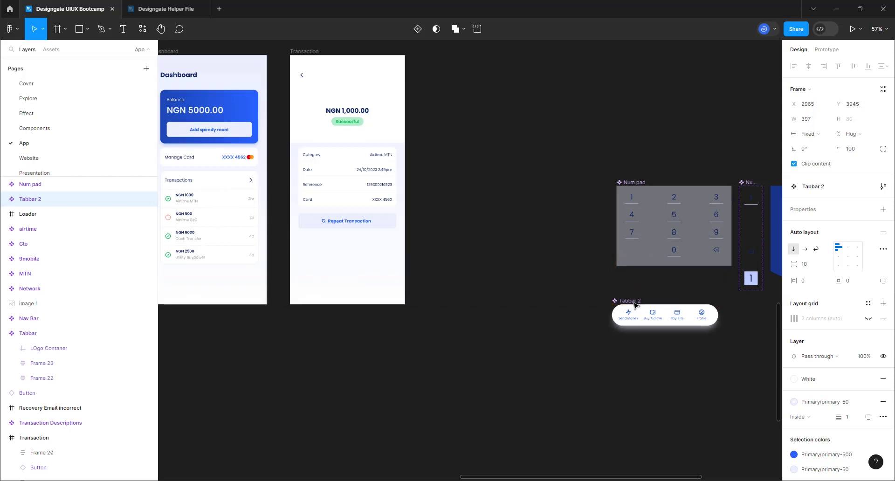
key("ctrl+d")
scroll(633, 314, "down", 2)
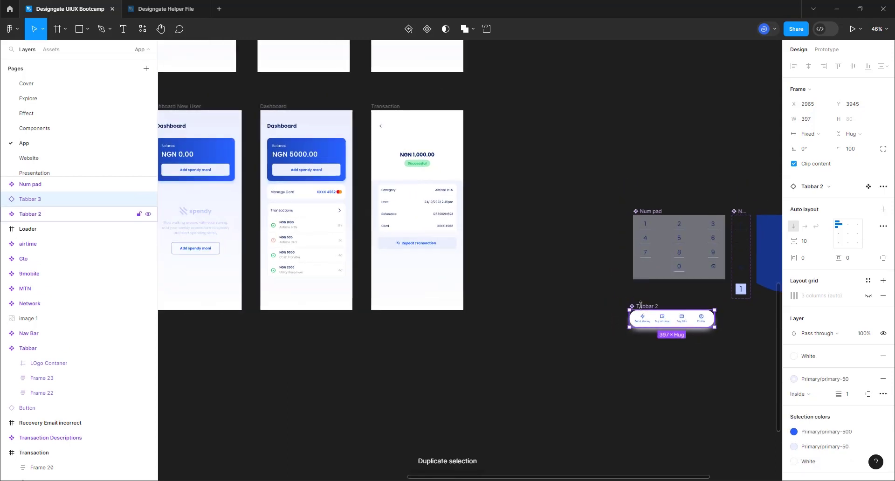
left_click_drag(643, 313, 663, 296)
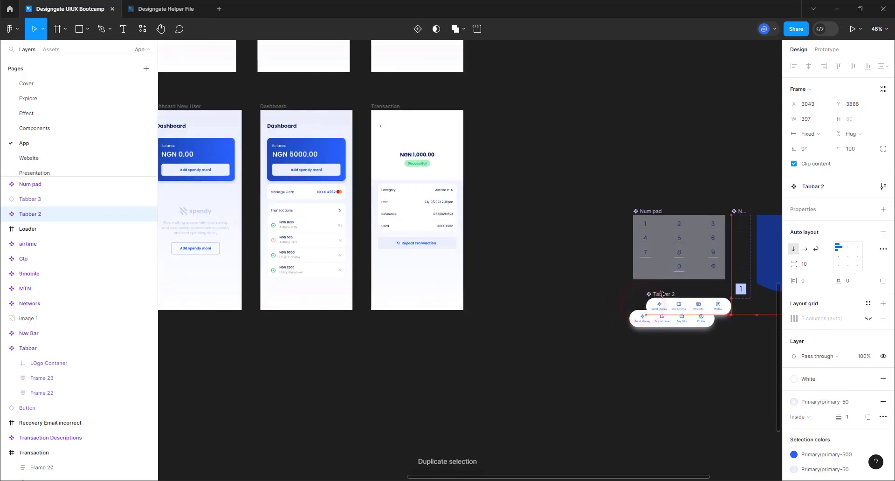
left_click(636, 336)
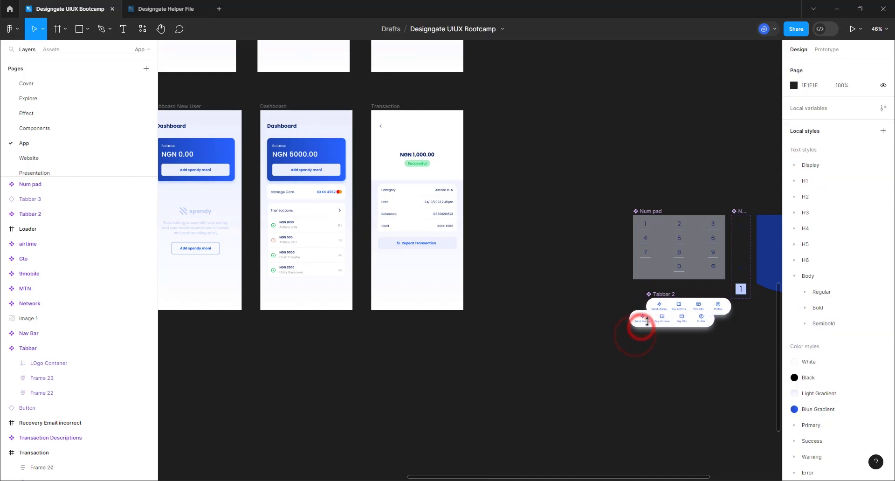
left_click_drag(643, 330, 221, 300)
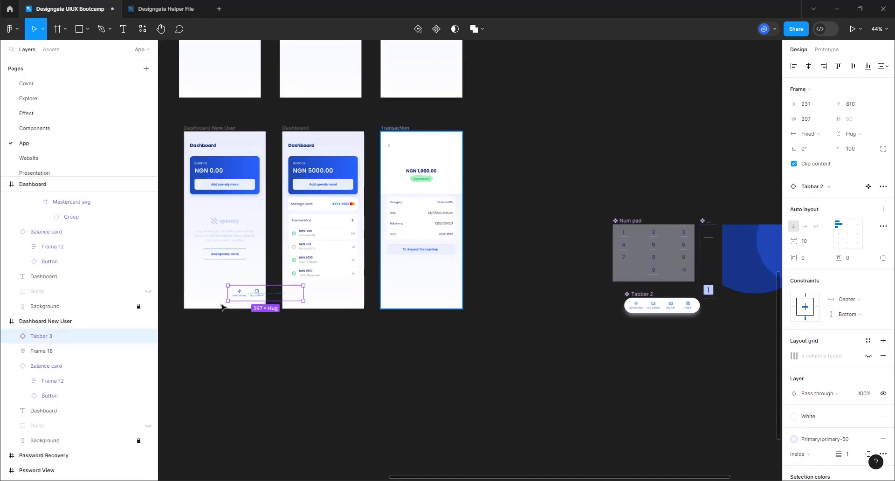
- Centre Tabbar 3 horizontally and move it down to about Y 830, checking the Guide layer
scroll(471, 307, "up", 3)
scroll(250, 278, "up", 5)
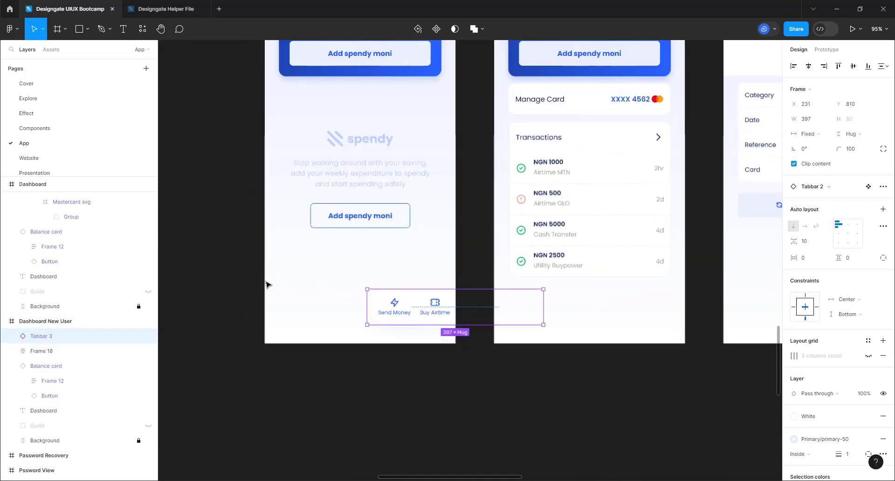
left_click(809, 66)
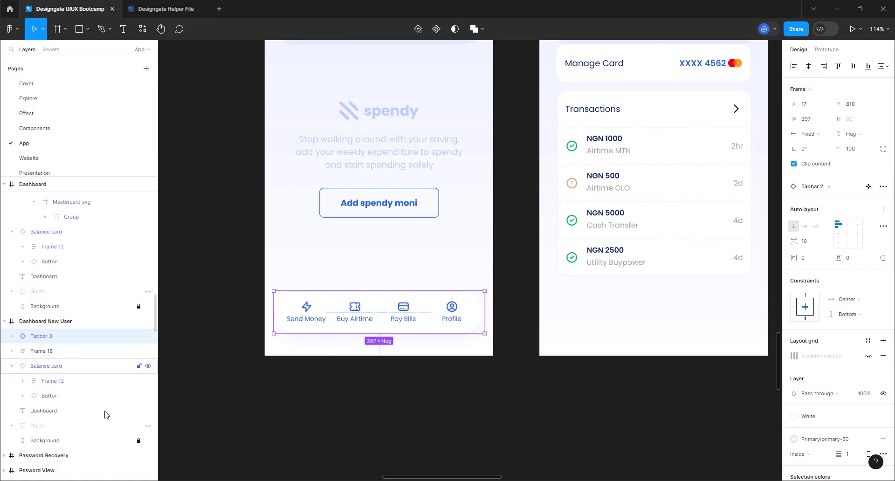
left_click(149, 427)
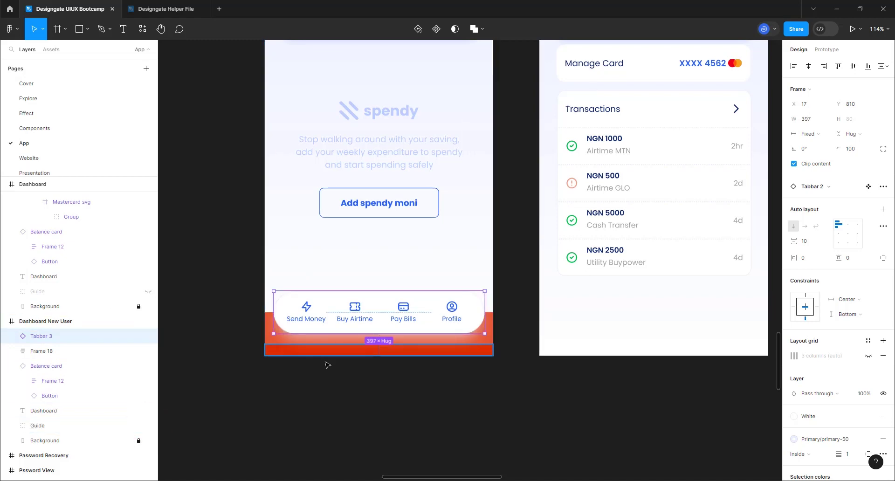
scroll(325, 362, "up", 3)
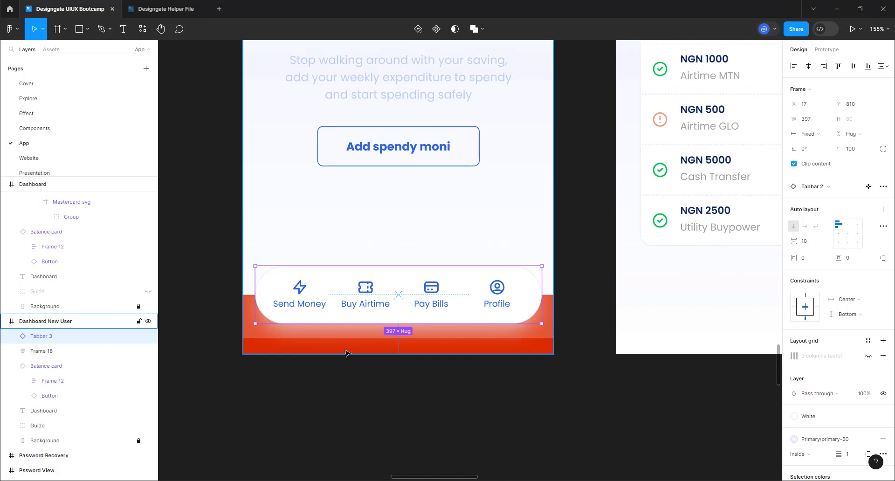
left_click_drag(386, 296, 385, 311)
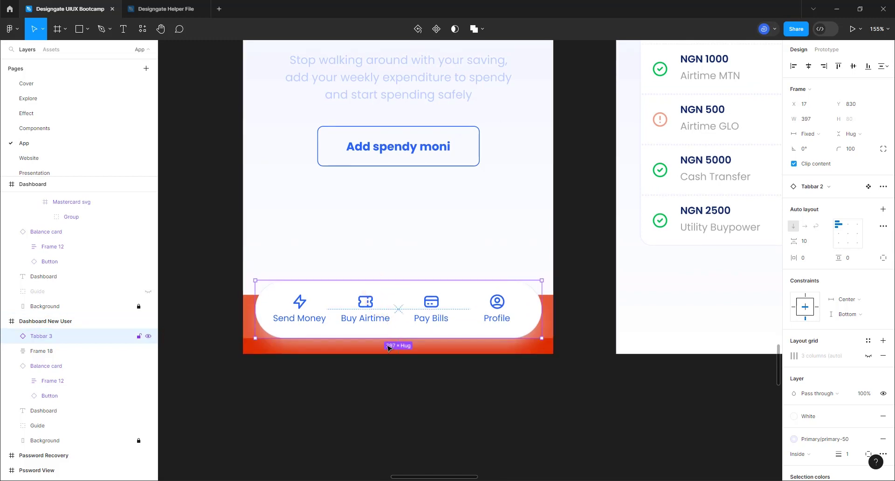
key("alt")
scroll(386, 383, "down", 4)
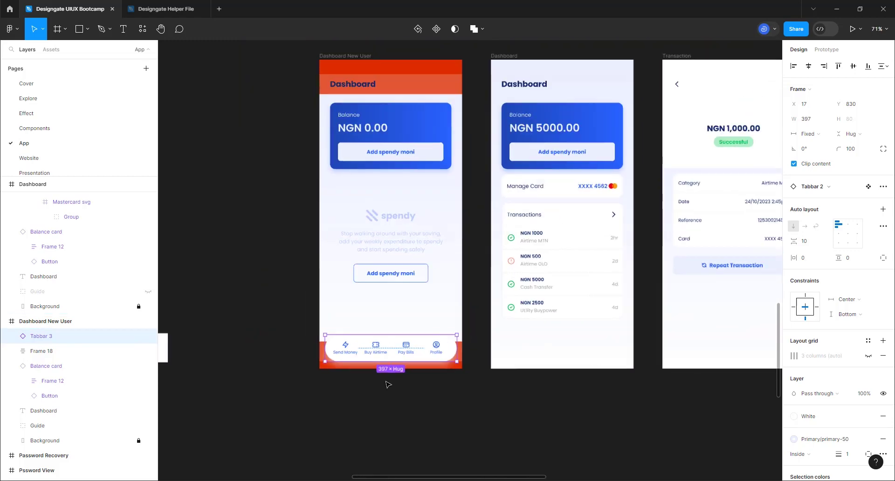
- Hide the Guide layer and nudge Tabbar 3 up to Y 828
left_click(336, 56)
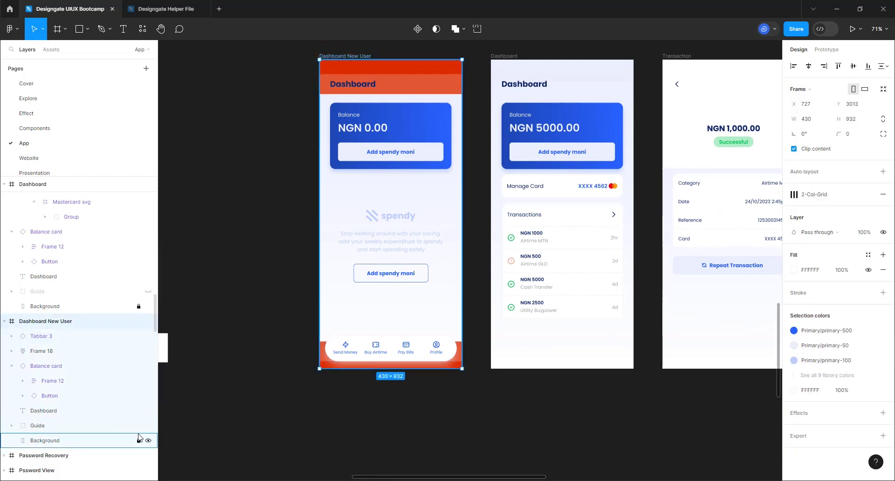
left_click(147, 425)
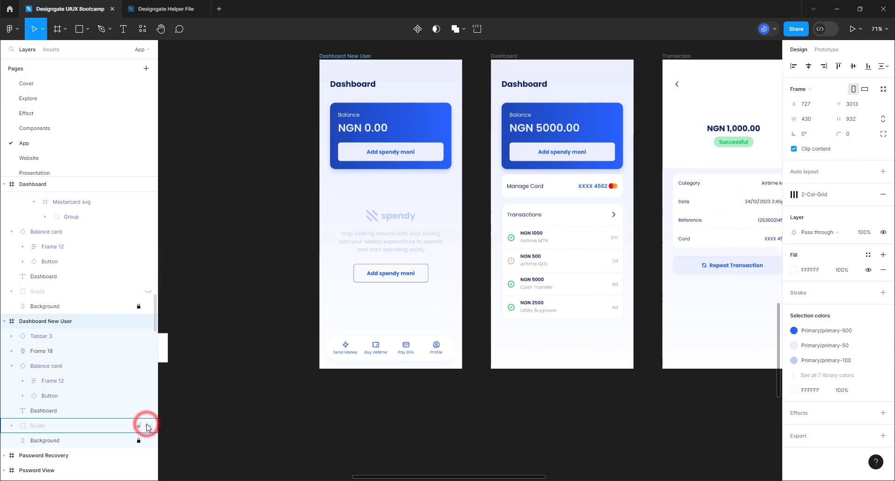
left_click(419, 346)
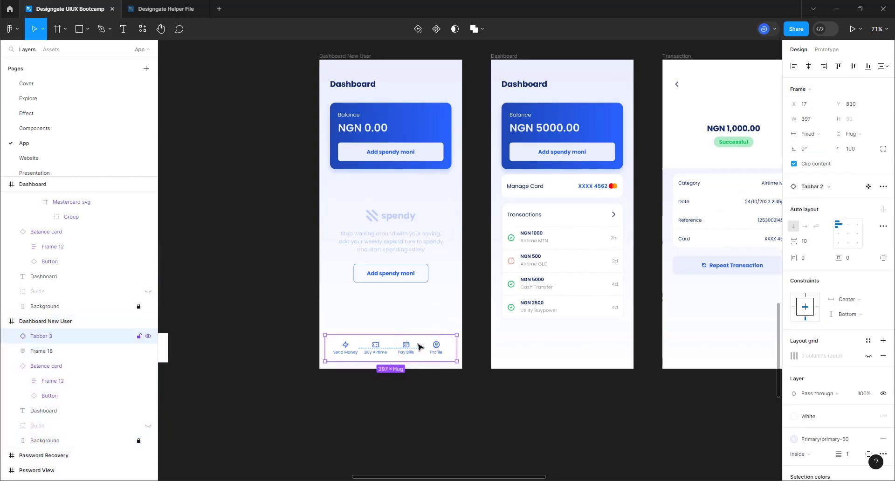
key("Up")
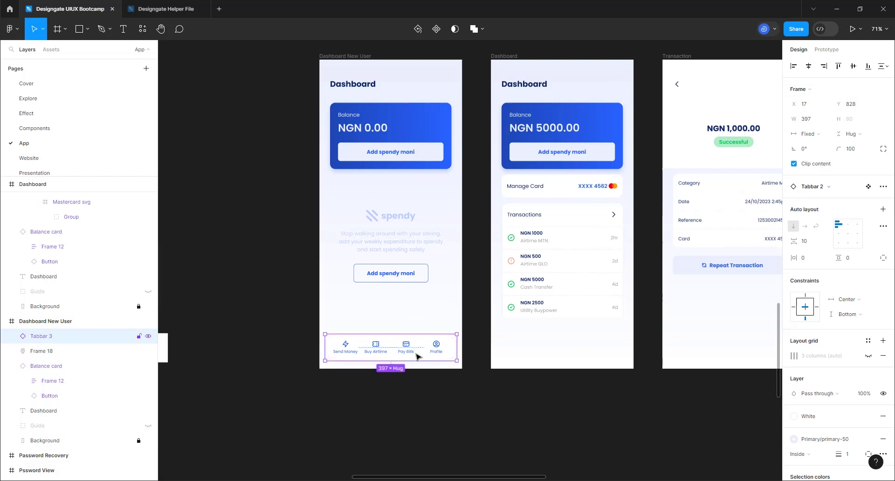
key("alt")
- Paste a copy of the tab bar along the Dashboard frame's bottom edge
left_click(506, 56)
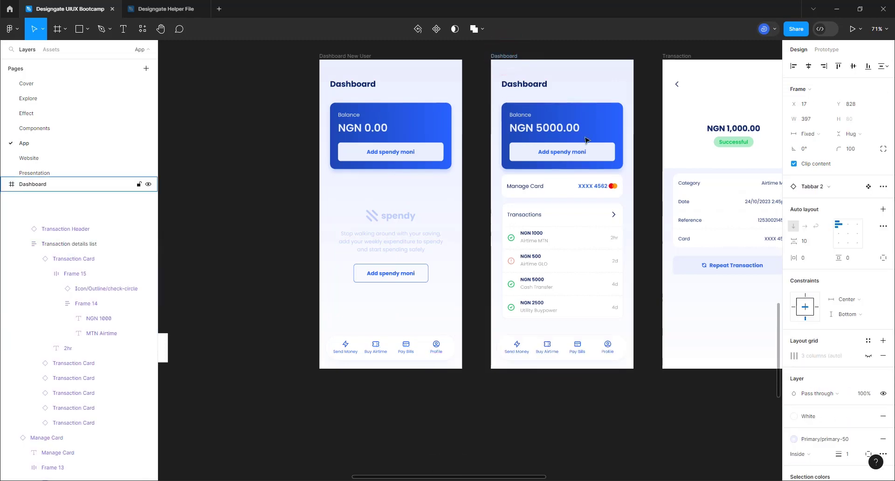
key("ctrl+v")
scroll(357, 337, "down", 5)
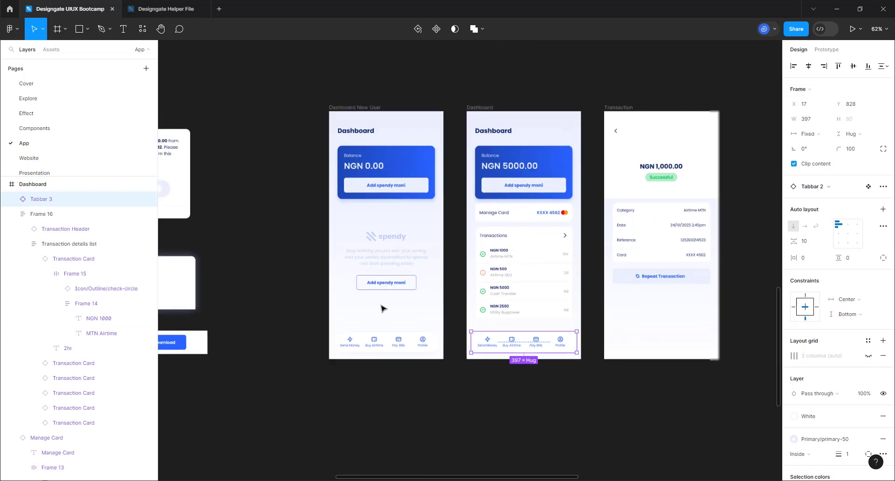
scroll(467, 307, "up", 1)
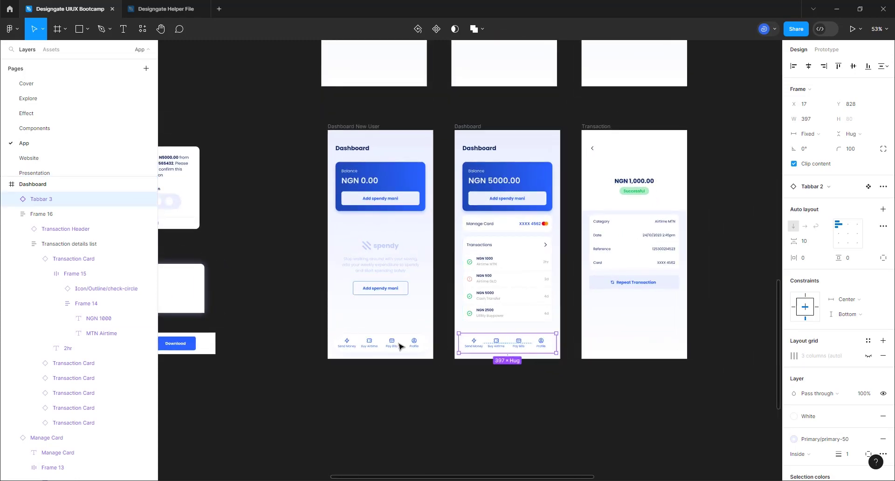
left_click(451, 386)
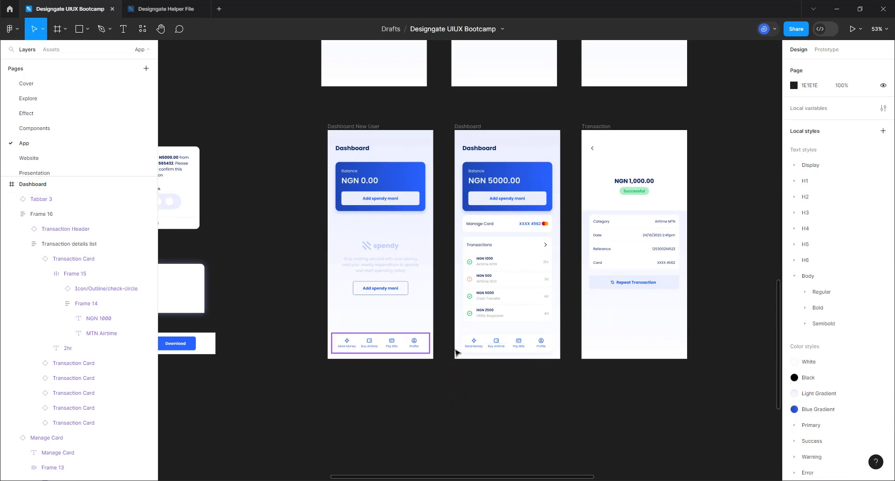
scroll(630, 275, "down", 1)
scroll(630, 275, "down", 1)
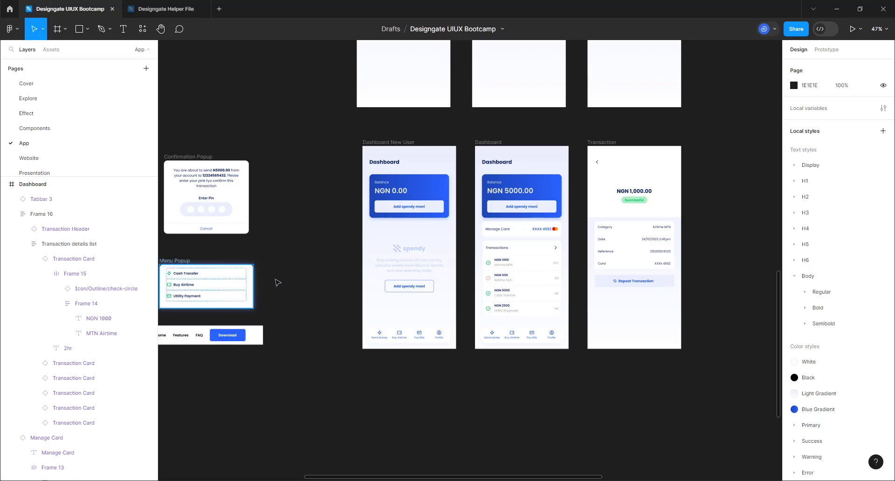
scroll(399, 261, "down", 1)
scroll(399, 261, "down", 2)
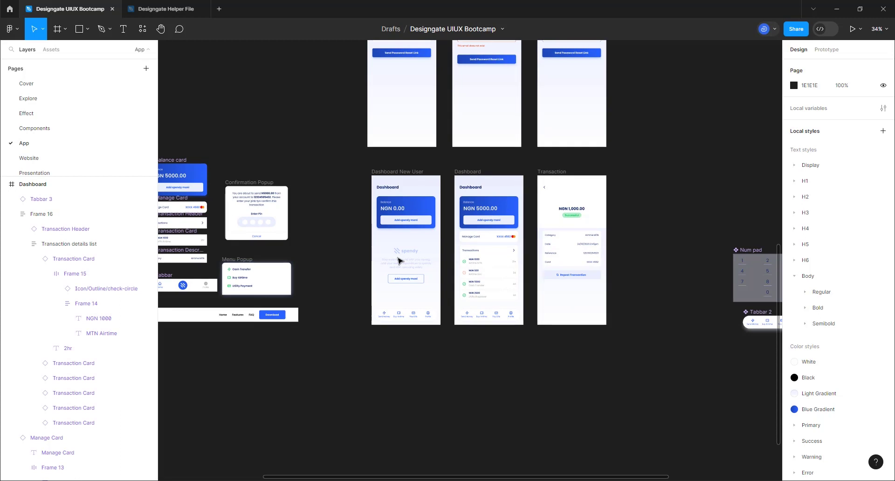
scroll(473, 255, "down", 2)
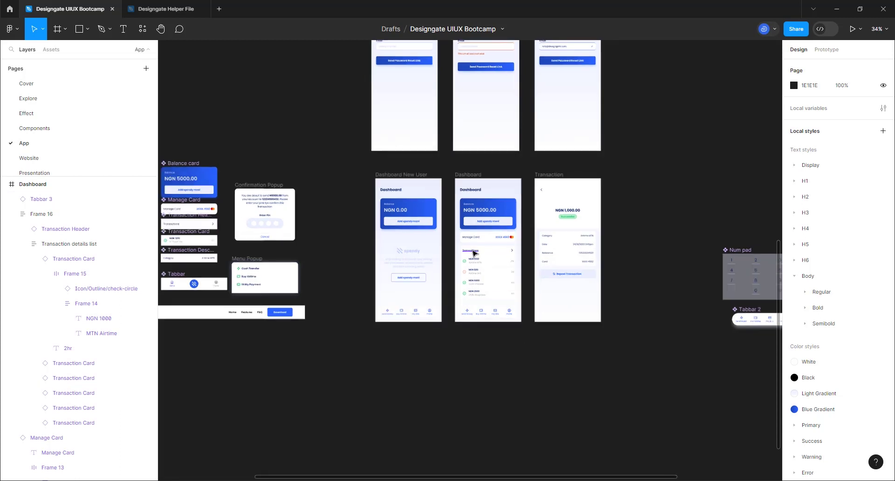
scroll(473, 254, "down", 2)
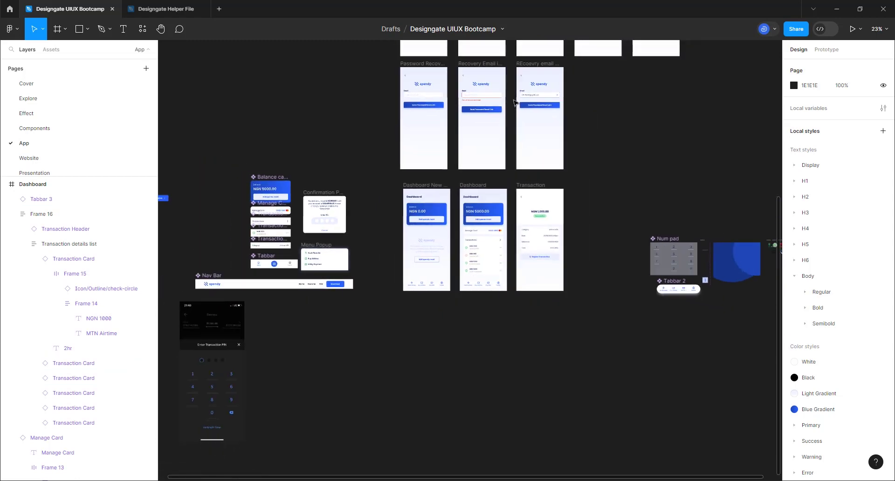
- Duplicate the REcoevry email correct screen and place the copy below the Dashboard screens
left_click(548, 65)
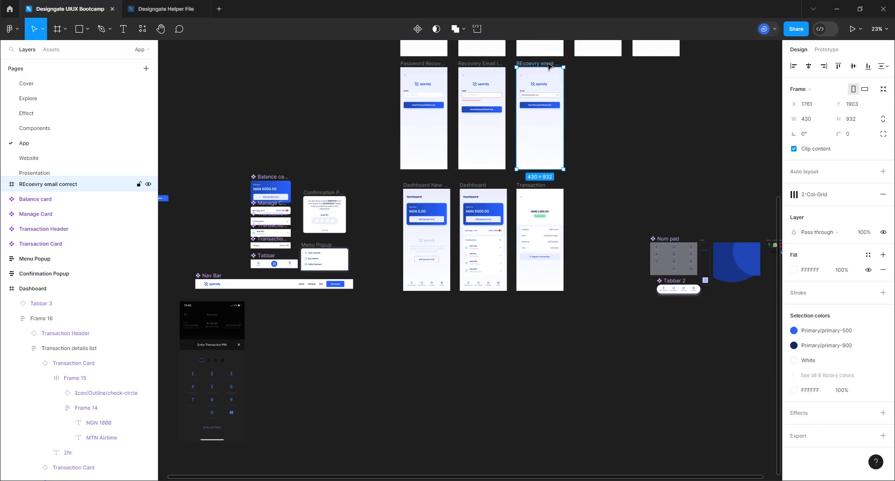
key("ctrl+d")
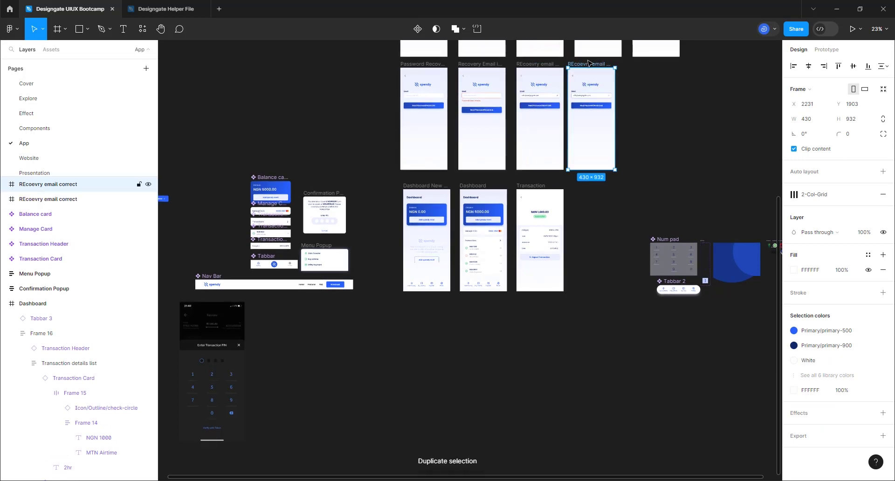
left_click_drag(589, 64, 426, 328)
- Delete the spendy logo from the copied recovery screen
scroll(426, 328, "up", 10)
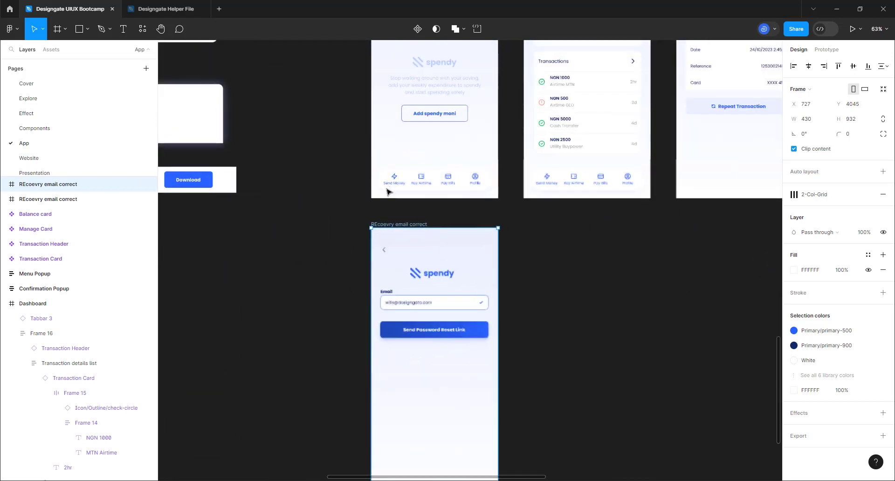
scroll(417, 249, "up", 3)
scroll(416, 249, "up", 2)
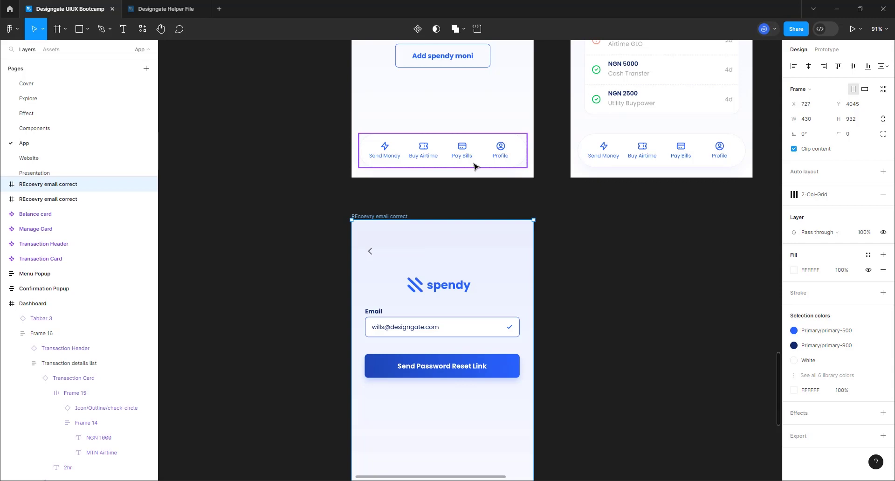
left_click(459, 288)
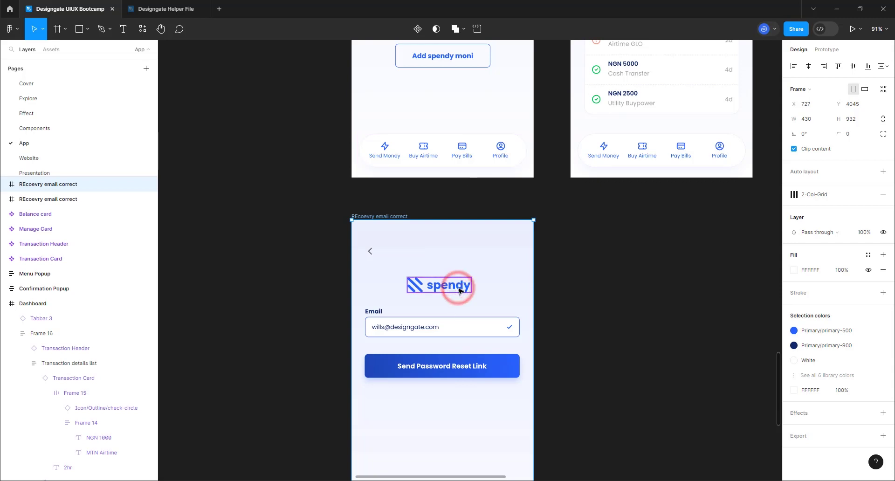
key("Delete")
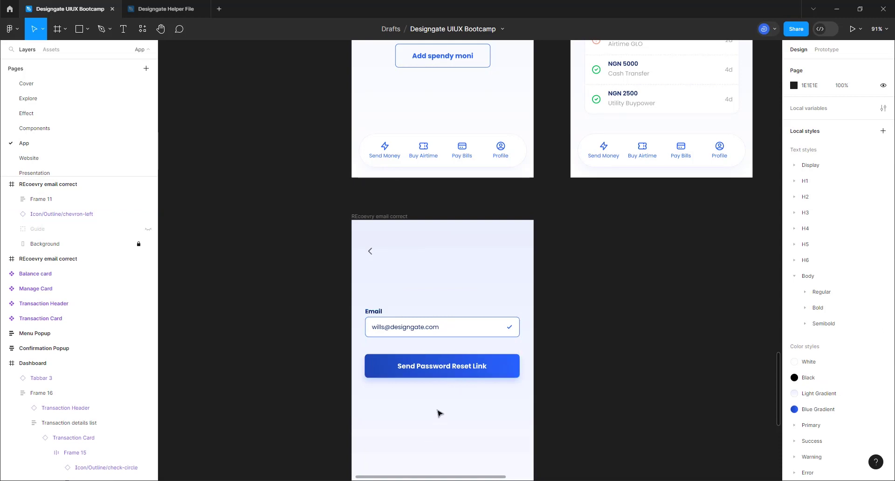
scroll(391, 262, "down", 1)
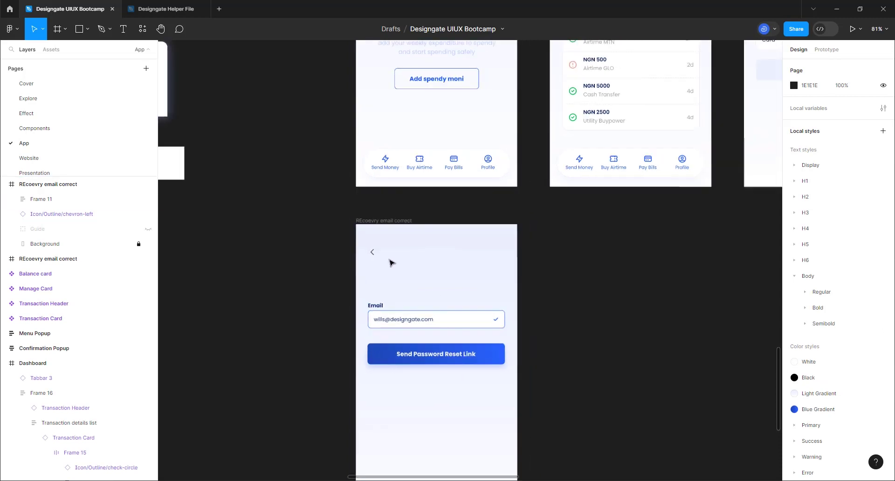
- Turn the blue graphic beside Num pad into a 430 × 932 BG Graphics component
left_click(53, 54)
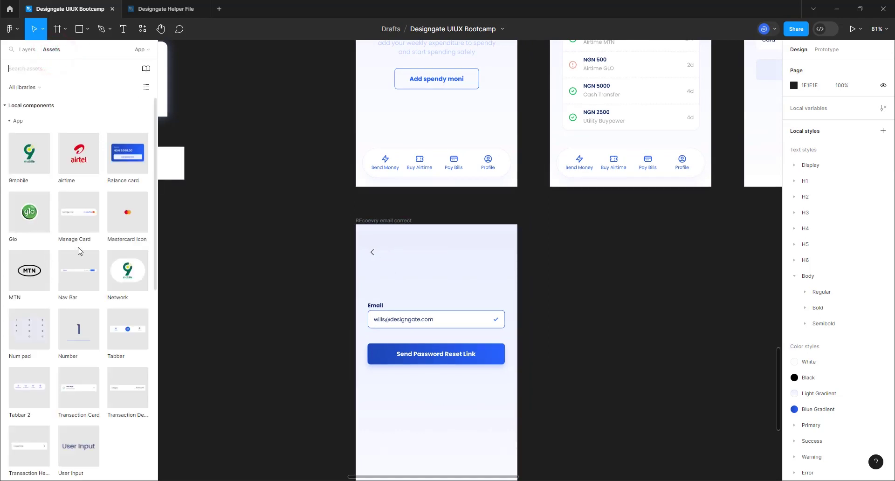
scroll(81, 246, "down", 3)
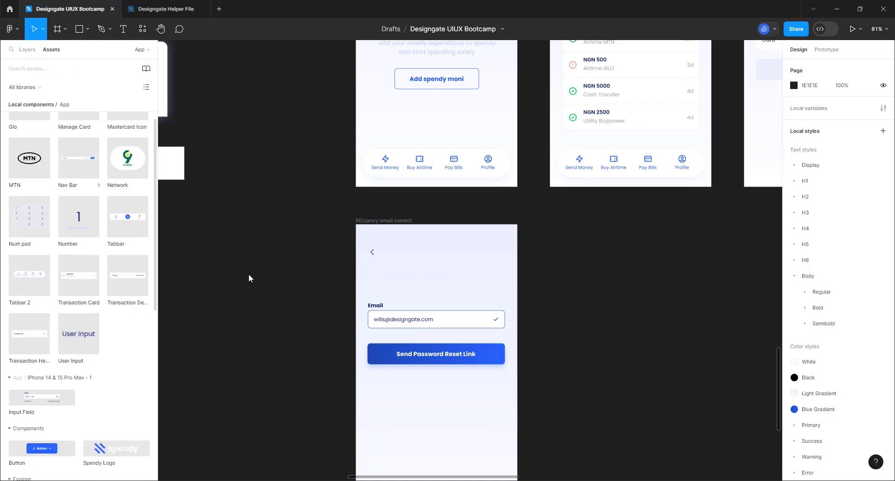
scroll(310, 265, "down", 6)
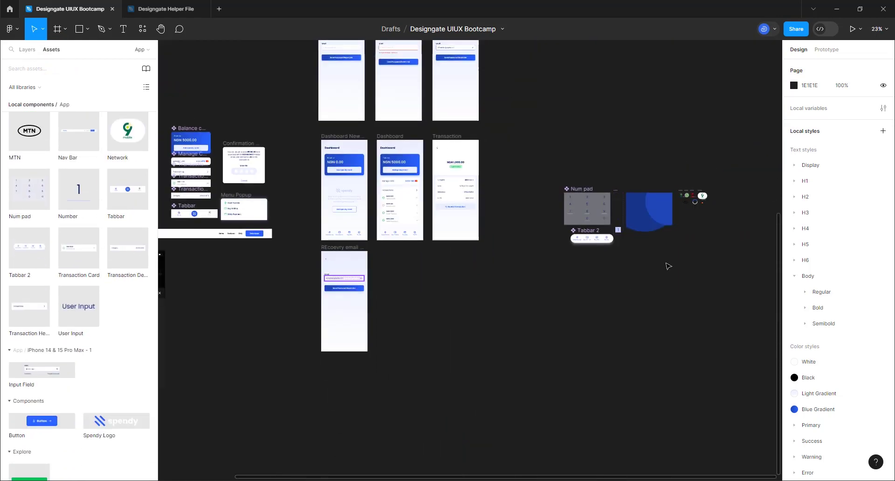
left_click(655, 235)
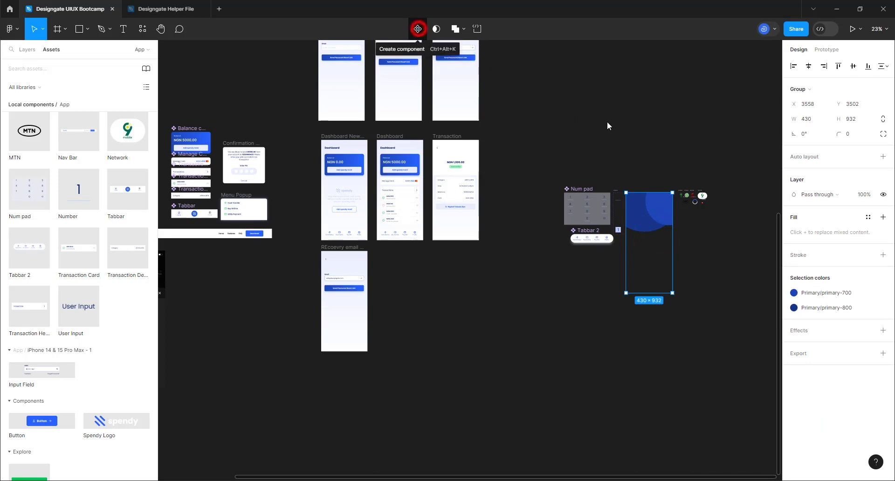
left_click(418, 29)
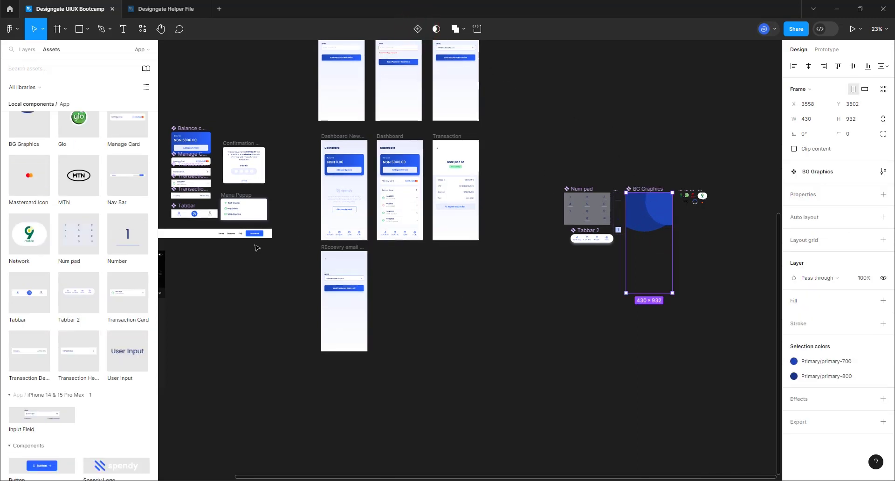
scroll(82, 333, "up", 3)
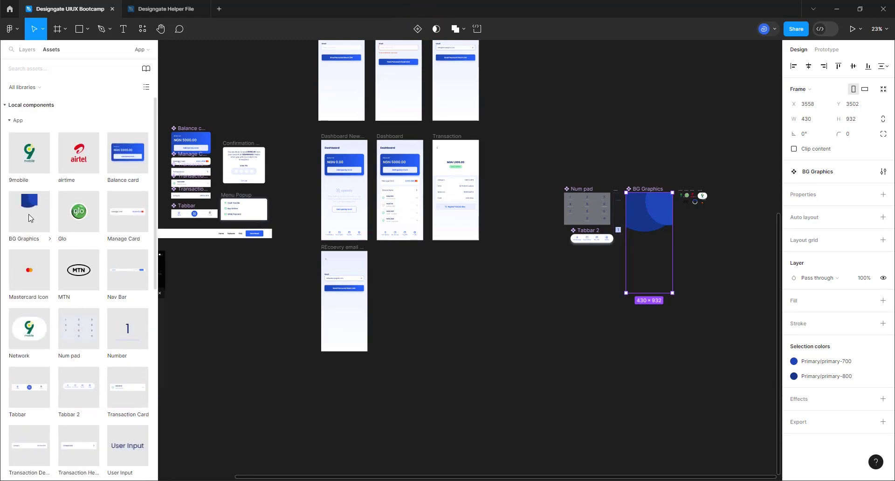
- Drop a BG Graphics instance into the recovery copy, centred horizontally and aligned top at X 0, Y 0
left_click_drag(29, 207, 345, 323)
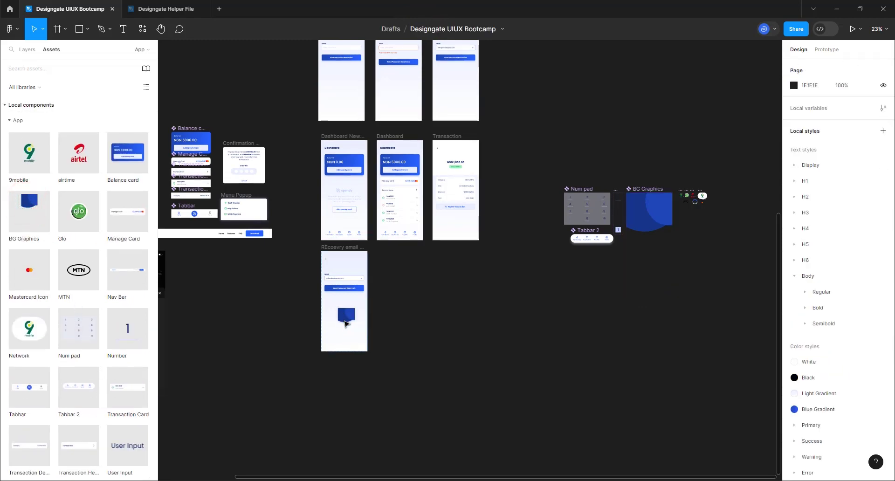
left_click_drag(357, 356, 354, 343)
scroll(353, 344, "up", 4)
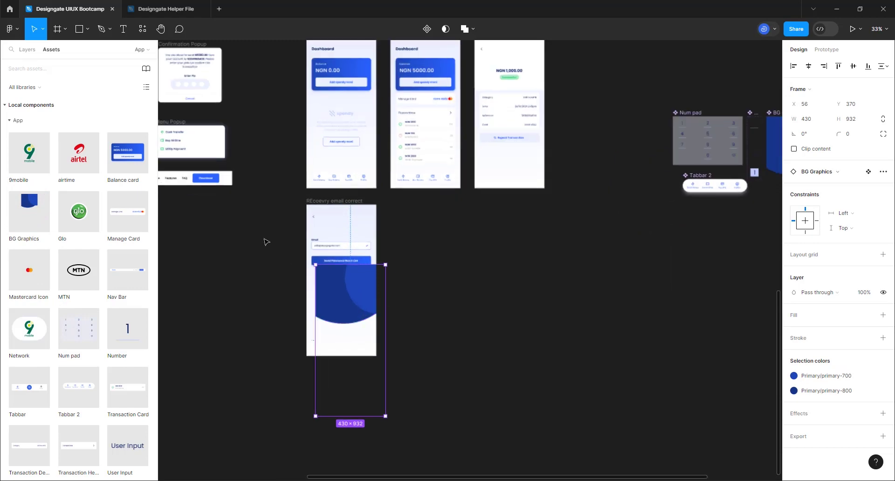
scroll(386, 258, "up", 3)
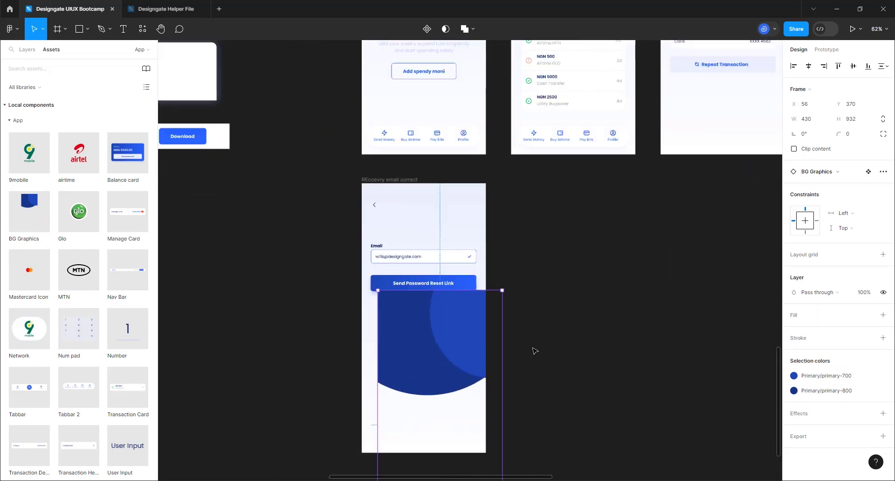
scroll(402, 254, "up", 2)
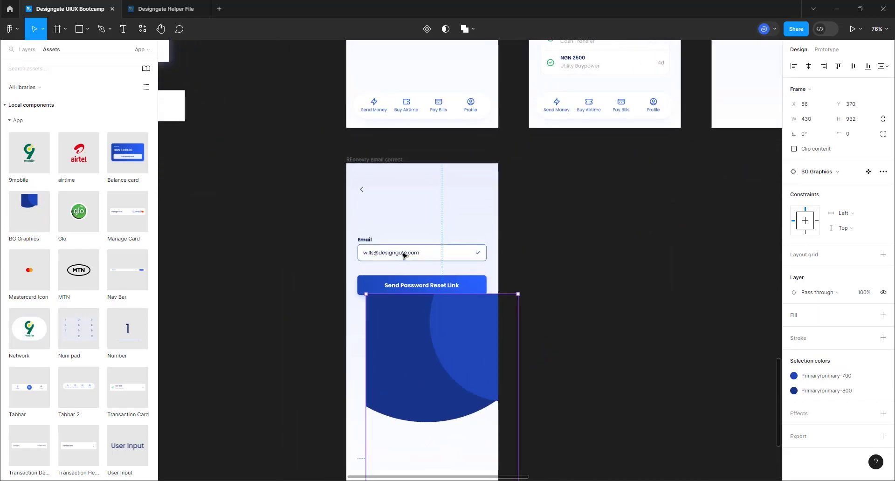
scroll(404, 256, "up", 1)
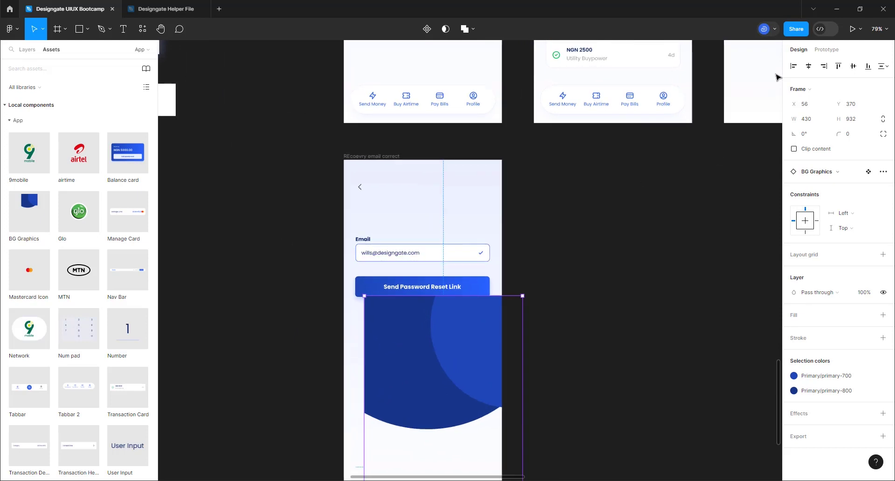
left_click(810, 66)
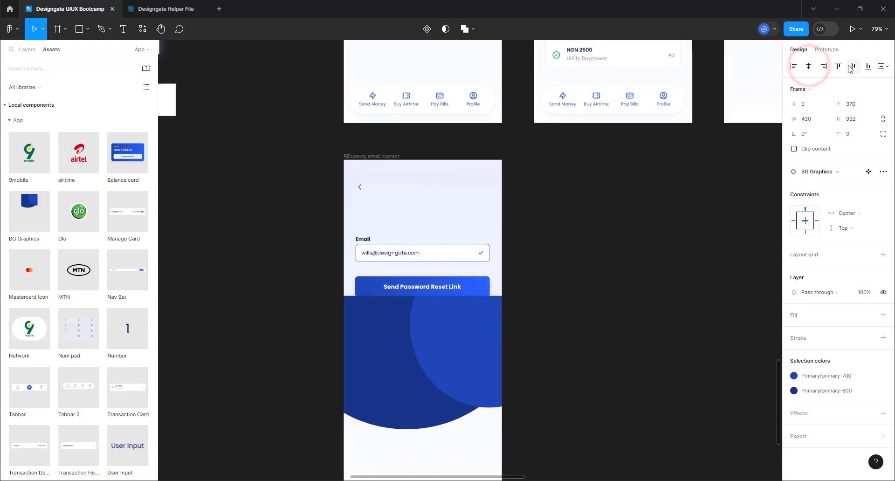
left_click(839, 66)
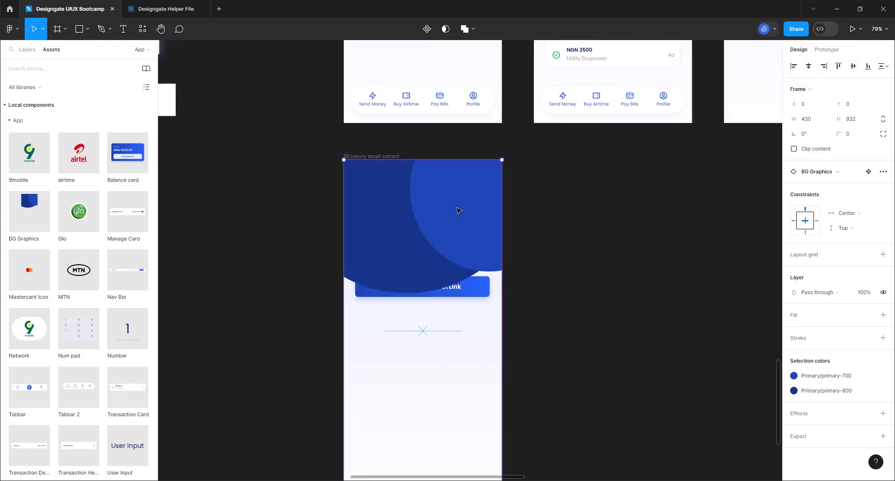
right_click(466, 219)
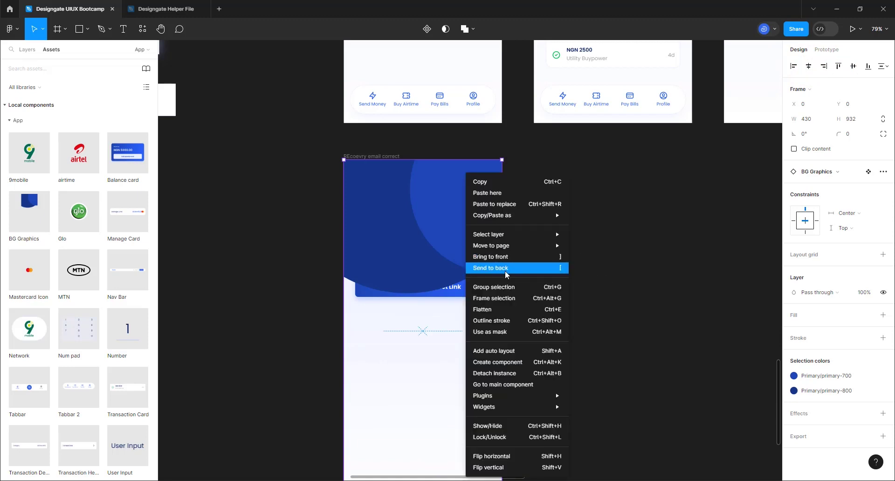
left_click(505, 269)
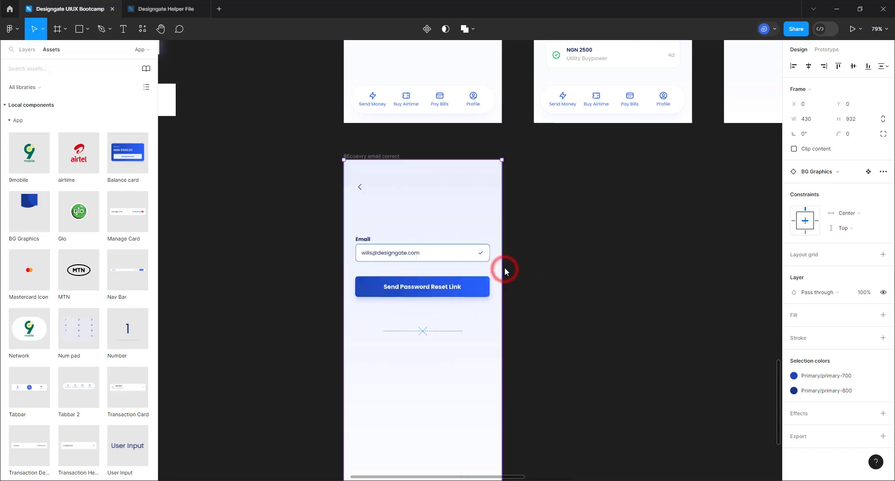
left_click(24, 50)
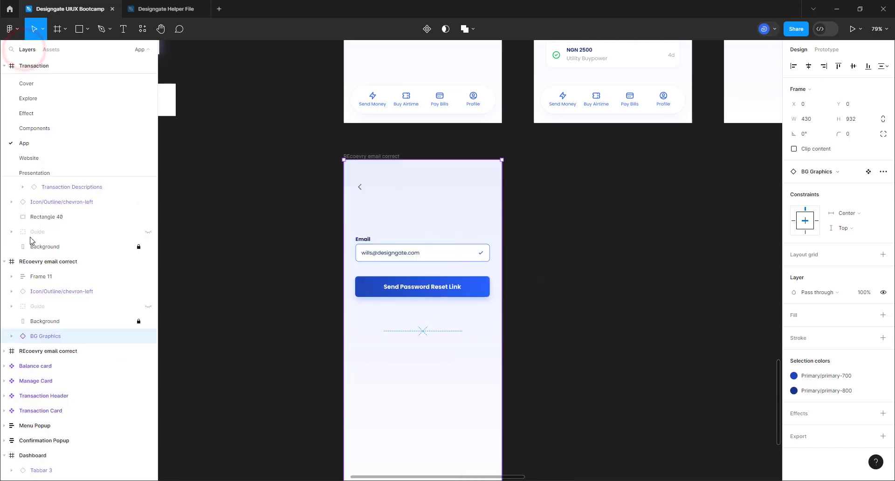
left_click(71, 327)
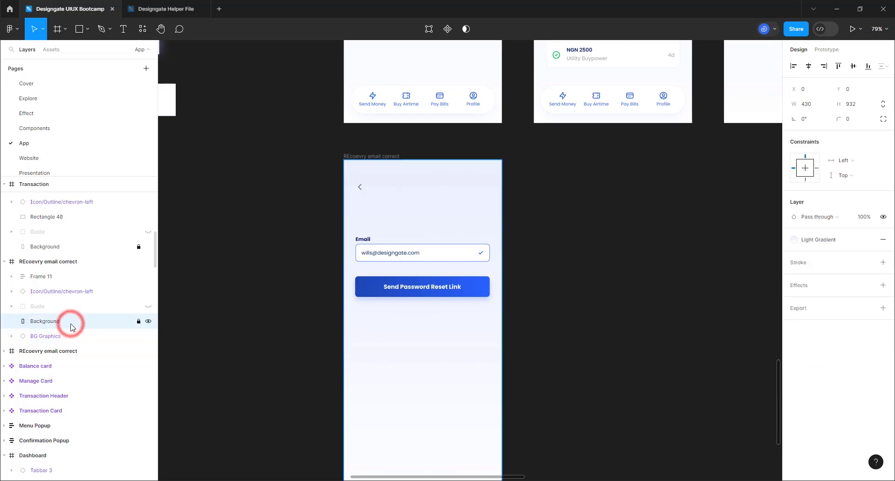
right_click(426, 426)
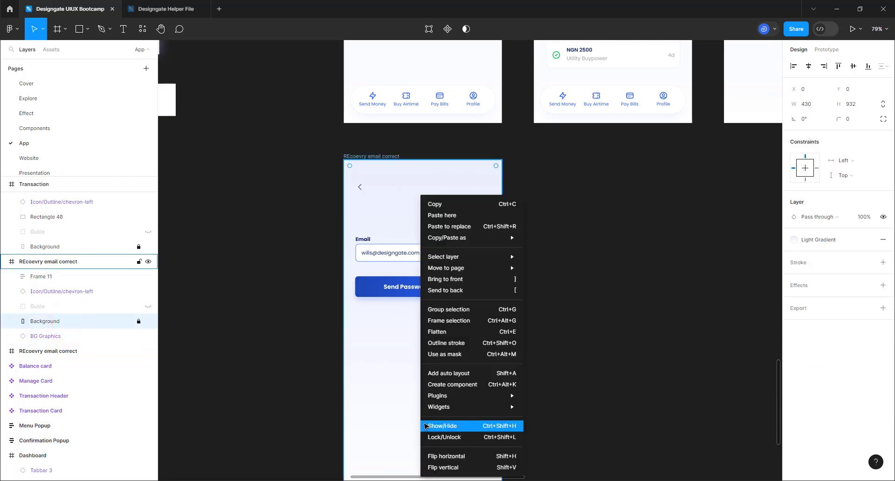
left_click(467, 293)
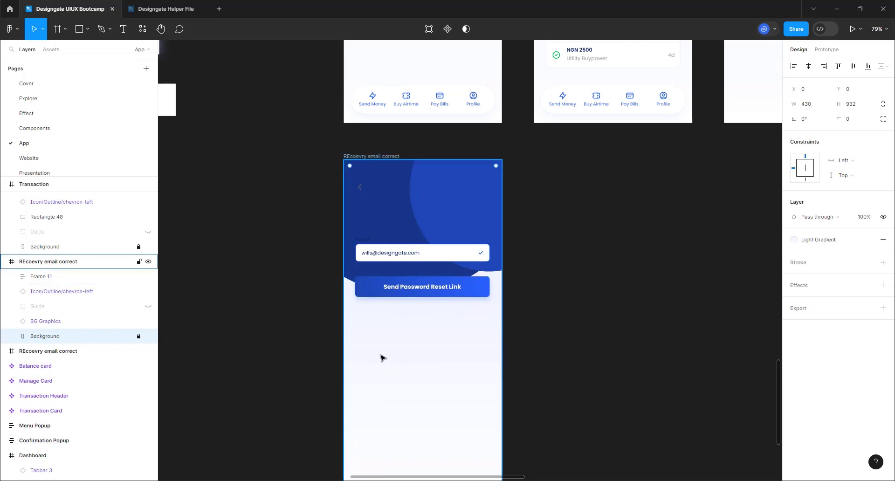
scroll(385, 238, "up", 4)
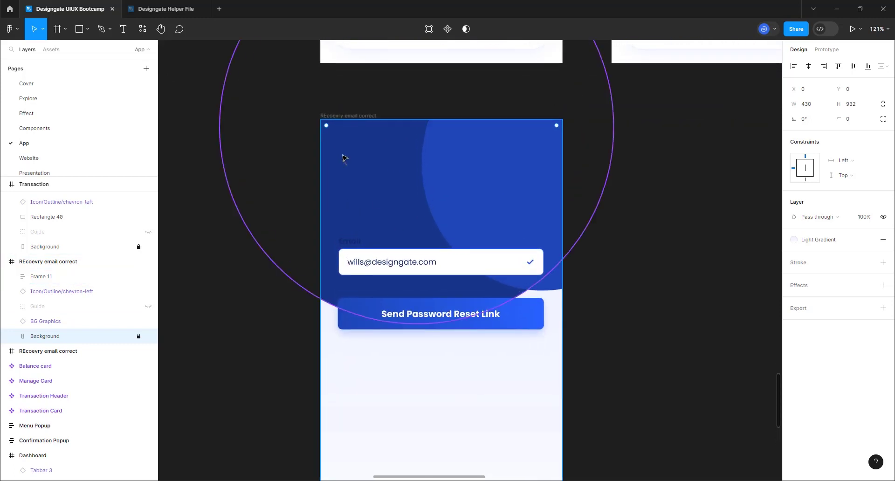
scroll(343, 159, "up", 2)
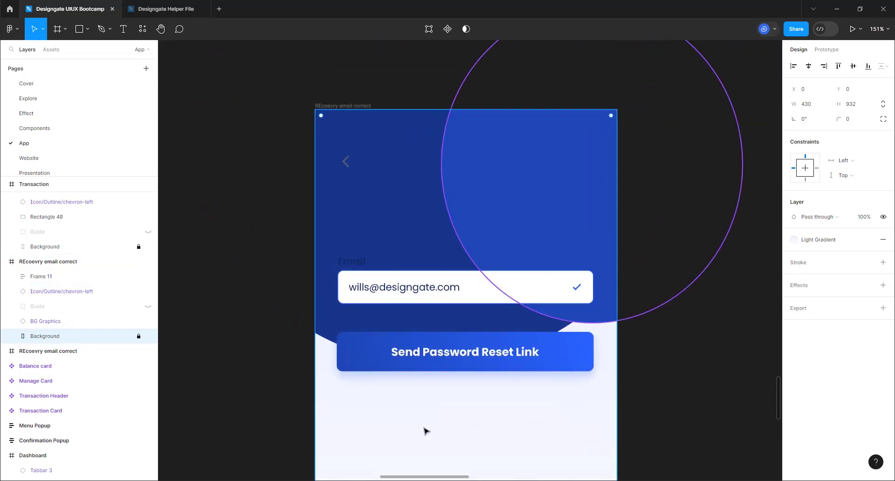
- Recolour the recovery screen's back chevron from Neutral/neutral-900 to Primary/primary-50
left_click(345, 168)
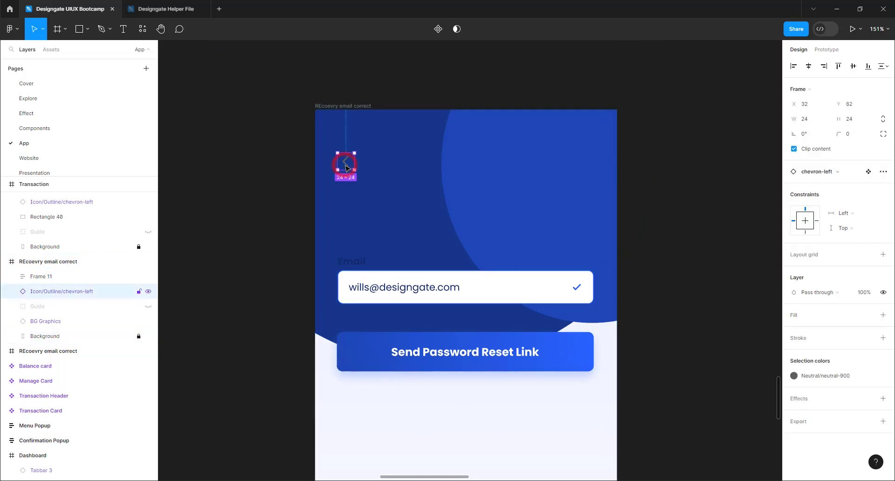
left_click(795, 376)
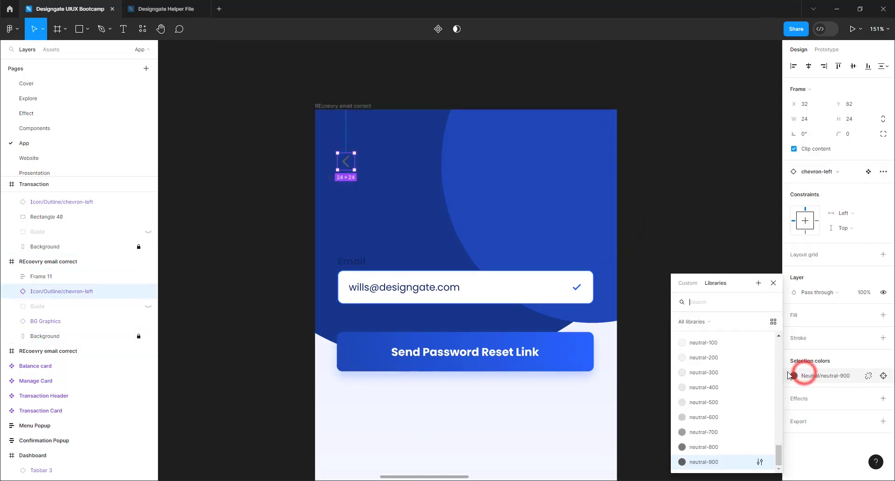
scroll(691, 391, "down", 5)
scroll(691, 391, "up", 10)
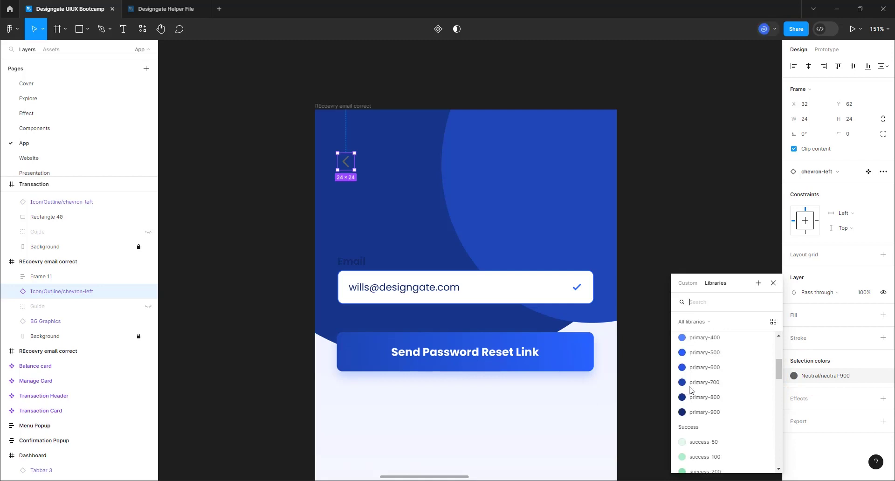
left_click(697, 370)
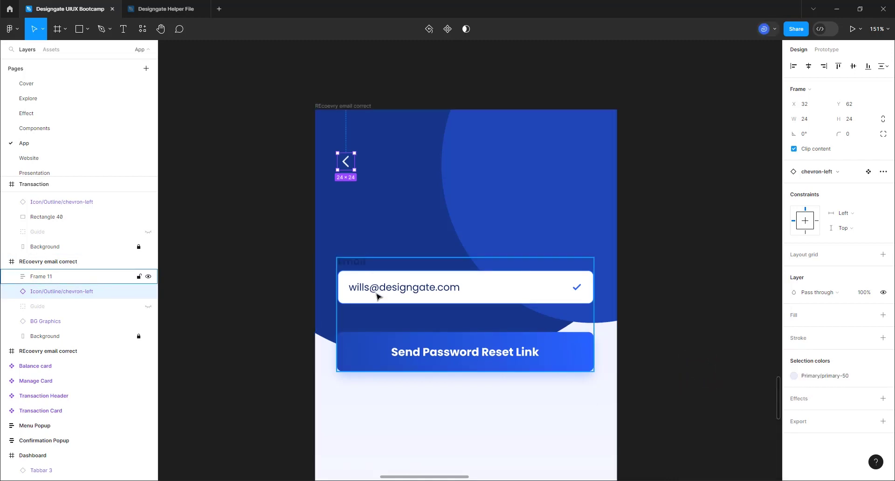
scroll(424, 315, "down", 10)
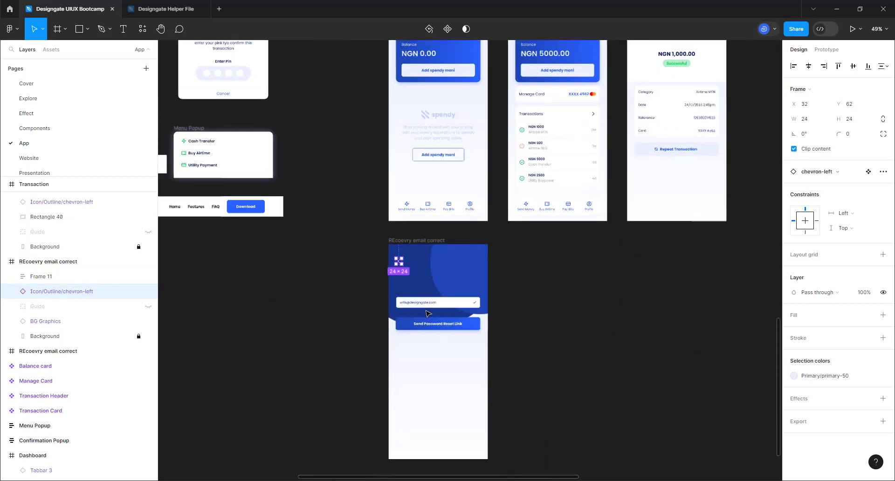
scroll(427, 314, "up", 3)
scroll(415, 100, "down", 3)
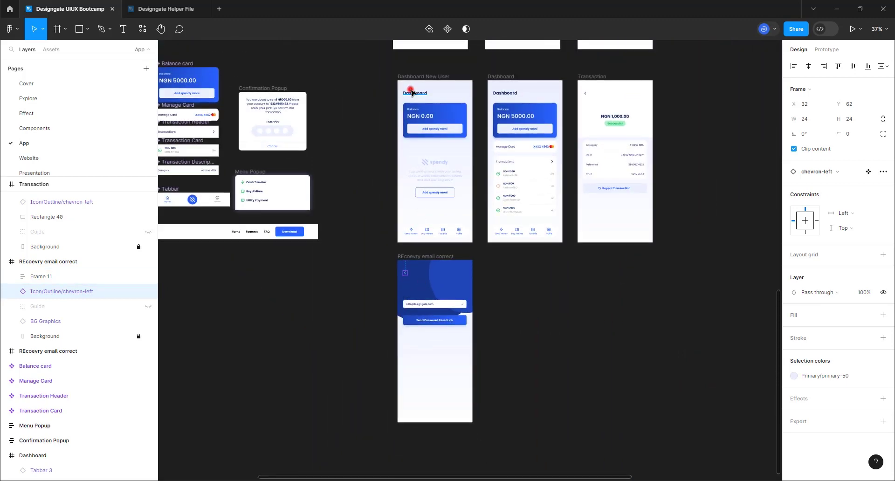
- Paste Dashboard New User's Dashboard heading into the recovery copy at X 32, Y 97
left_click(411, 92)
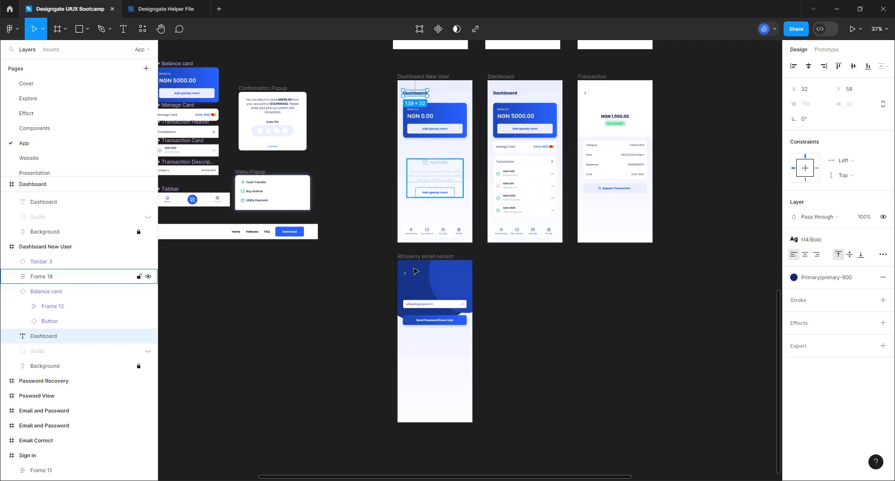
scroll(441, 335, "up", 5)
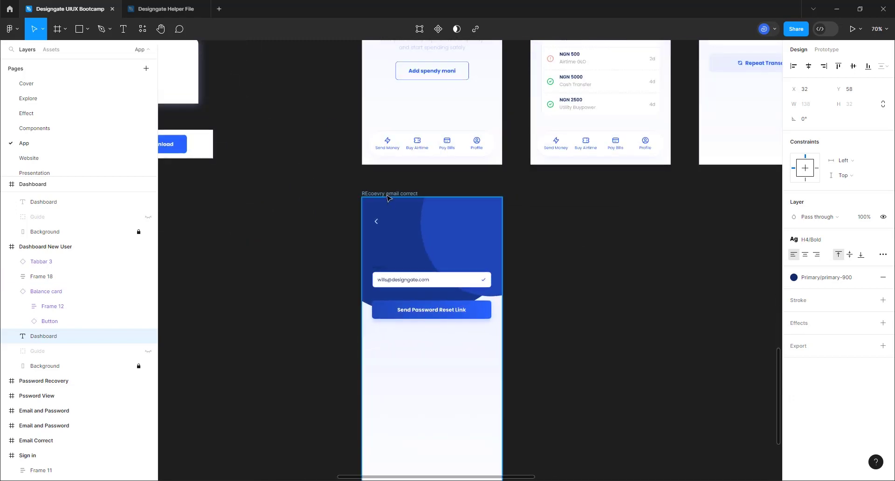
left_click(387, 194)
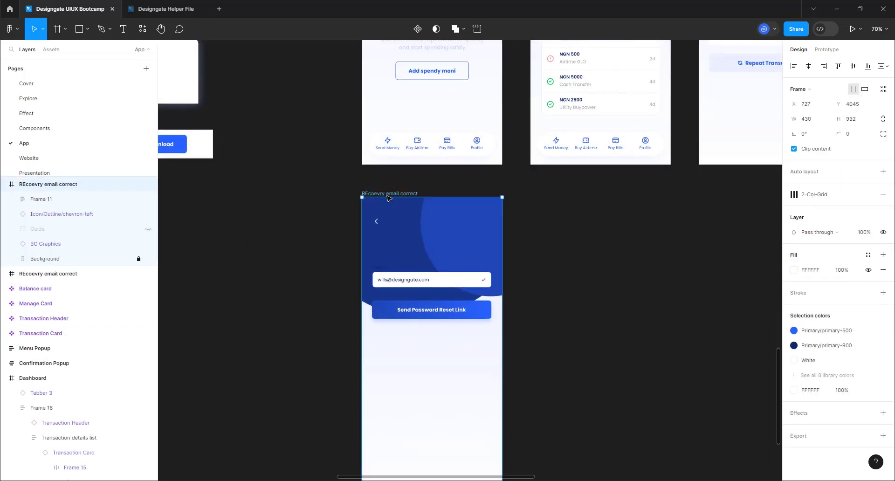
key("ctrl+v")
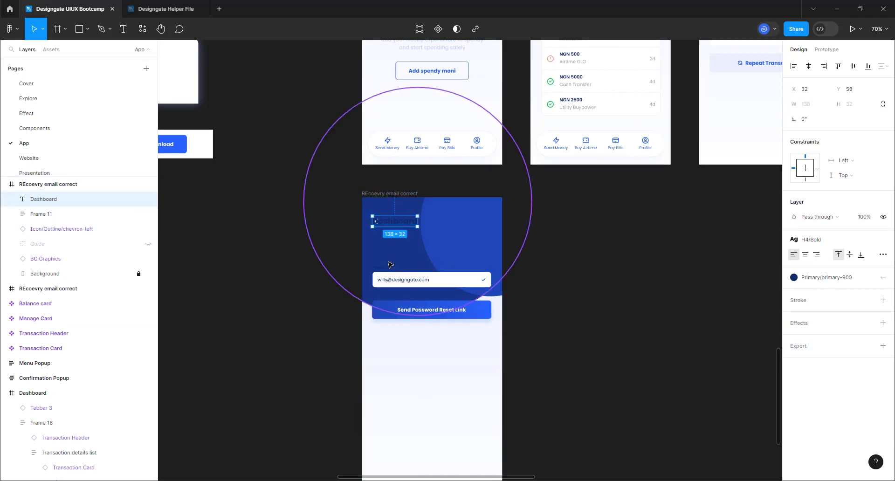
scroll(389, 261, "up", 2)
scroll(391, 265, "up", 5)
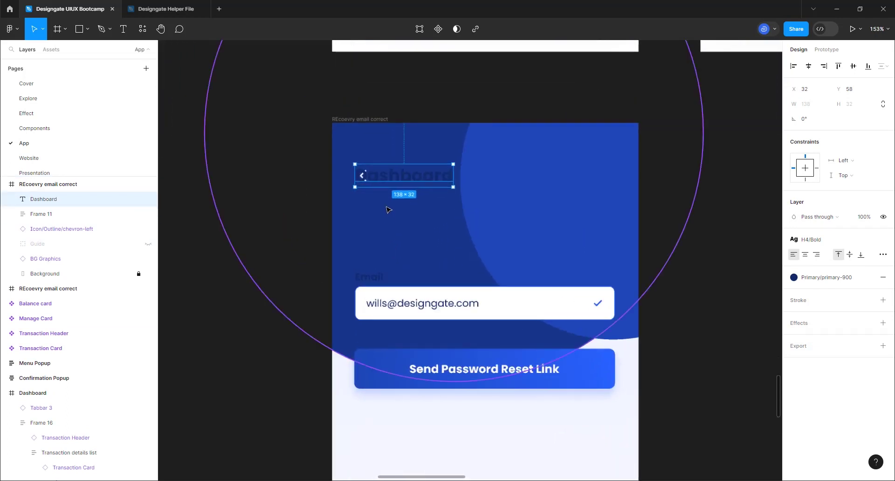
left_click_drag(387, 178, 392, 213)
scroll(394, 216, "down", 8)
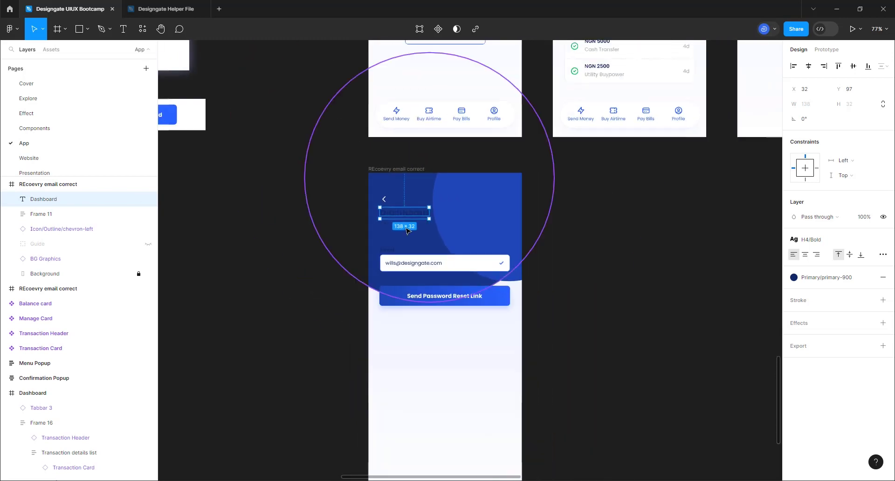
scroll(403, 223, "down", 4)
scroll(396, 62, "up", 4)
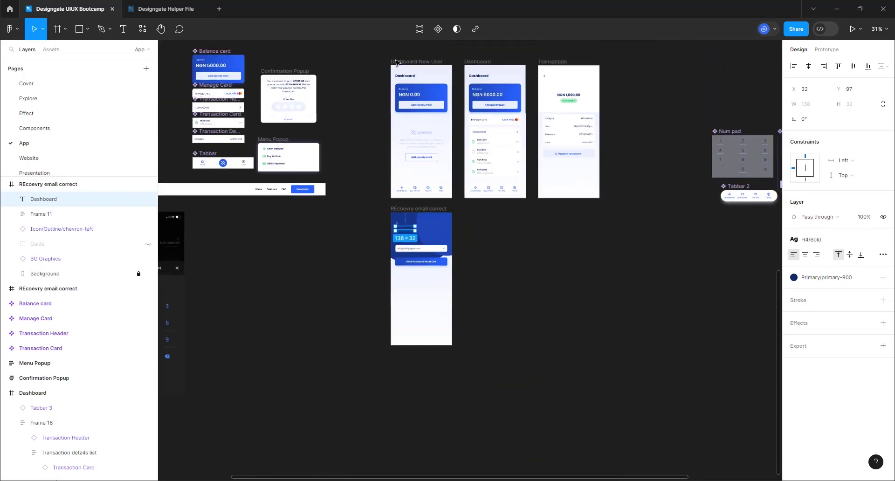
scroll(395, 62, "up", 8)
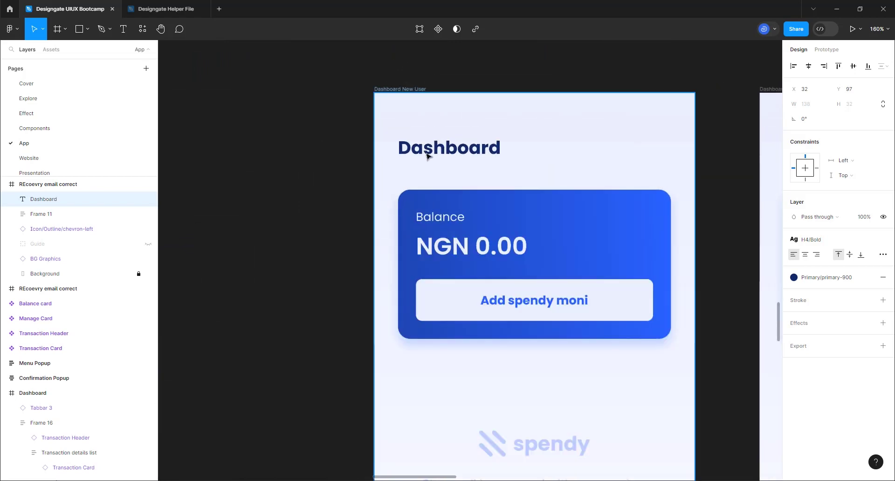
left_click(412, 93)
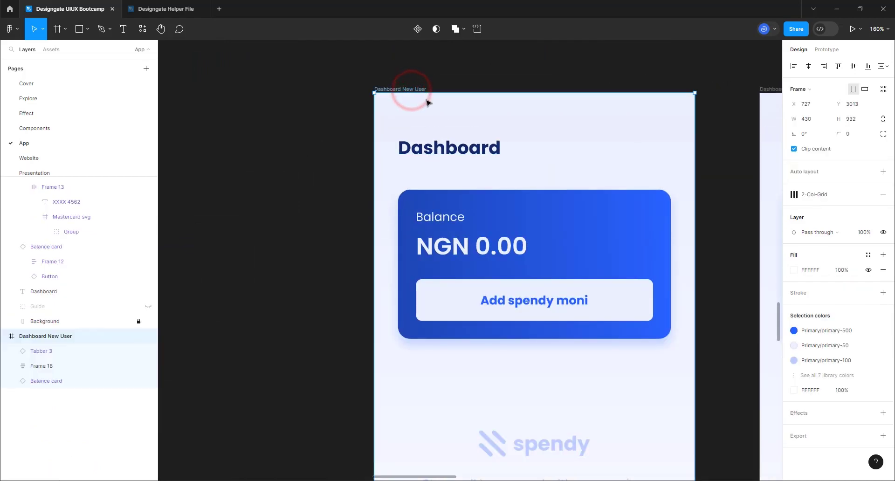
scroll(425, 100, "down", 2)
scroll(427, 102, "up", 4)
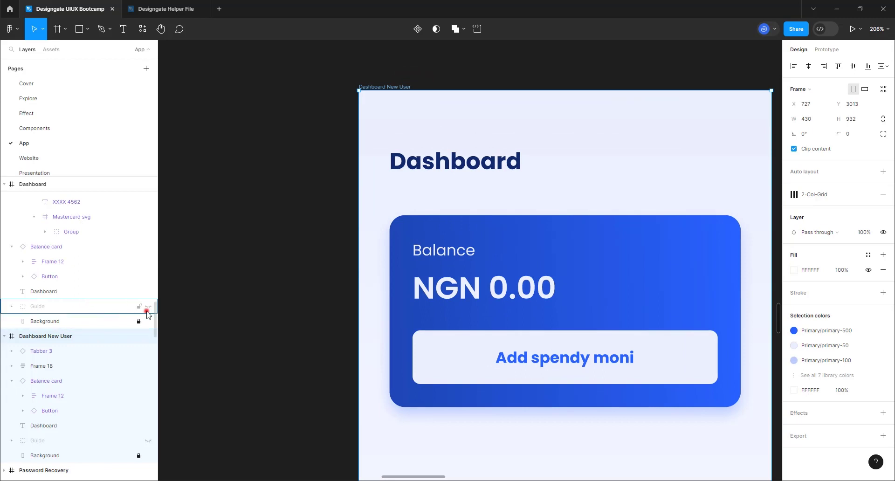
left_click(147, 309)
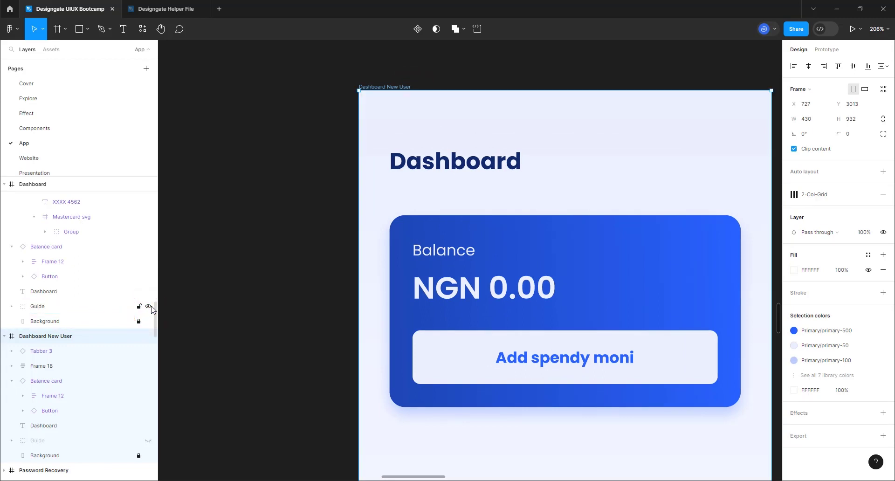
left_click(149, 307)
left_click(386, 88)
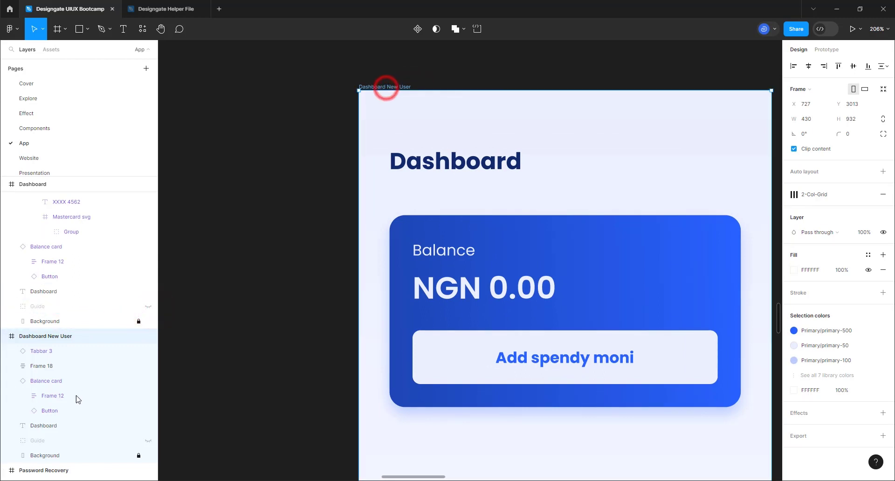
scroll(77, 397, "down", 3)
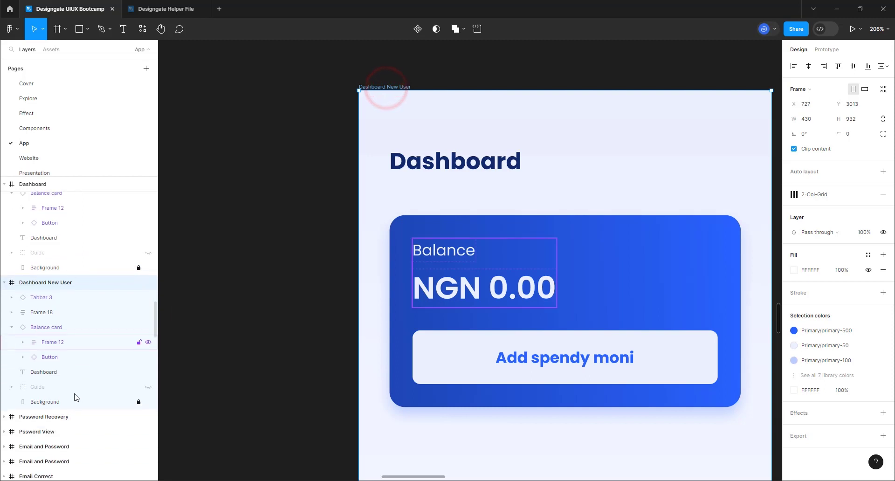
left_click(148, 349)
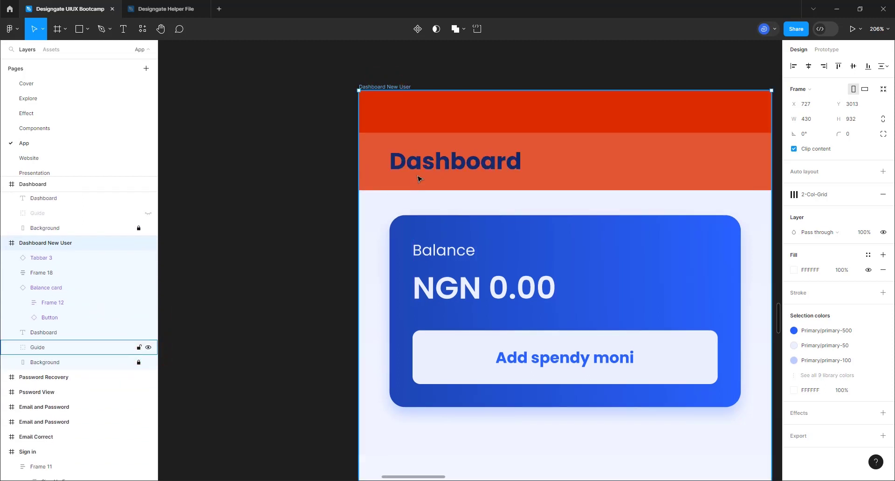
left_click(147, 349)
scroll(372, 157, "down", 10)
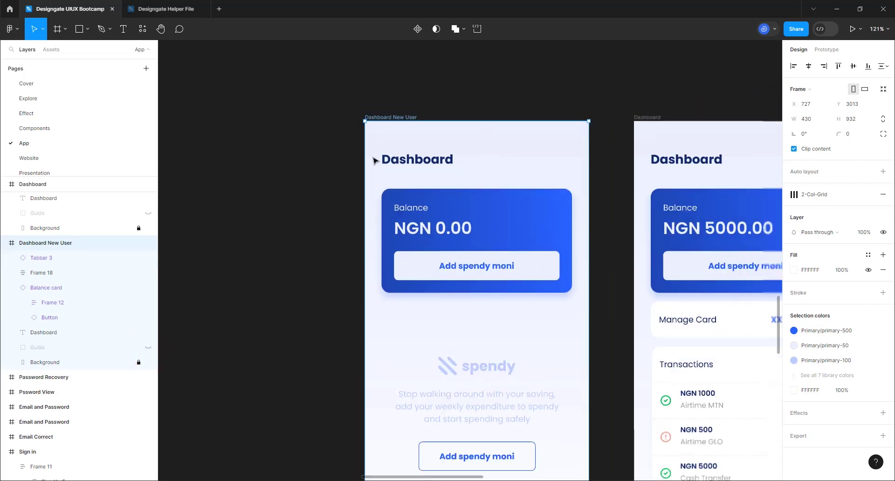
scroll(372, 157, "down", 3)
scroll(387, 327, "up", 8)
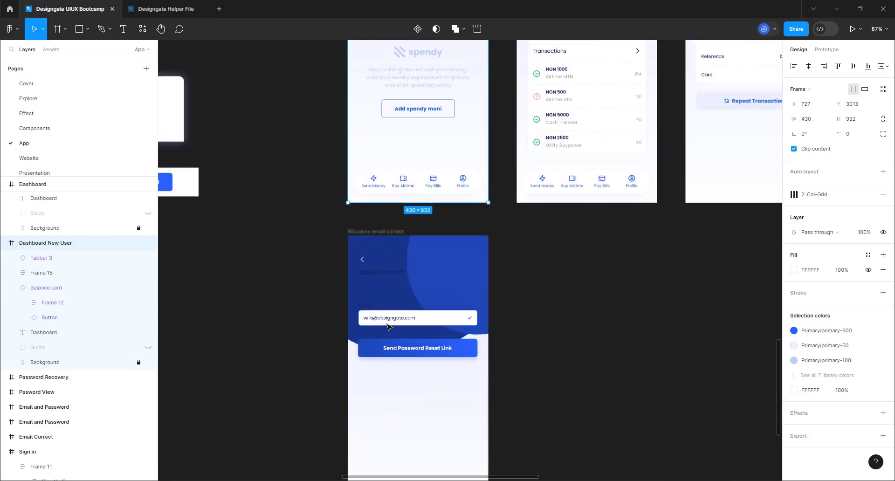
scroll(387, 326, "up", 4)
- Measure the chevron-to-heading gap and nudge the Dashboard heading down to Y 102, leaving 16 px
left_click(334, 192)
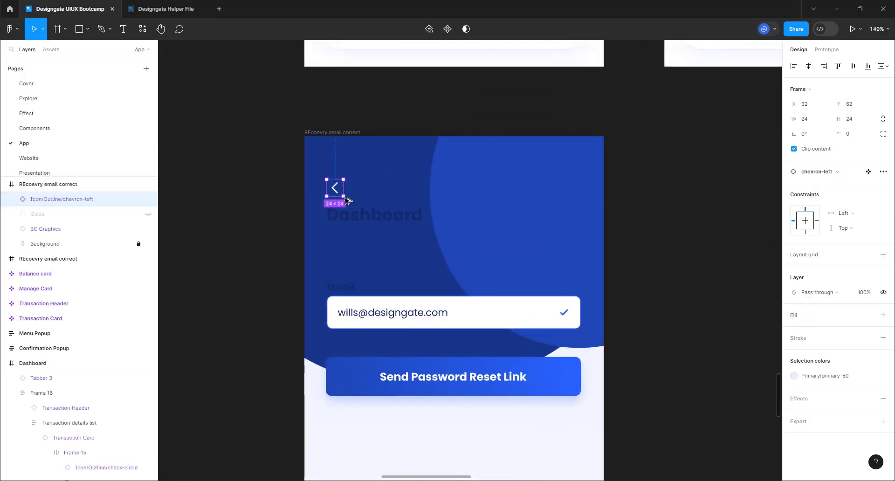
key("alt")
left_click(337, 218)
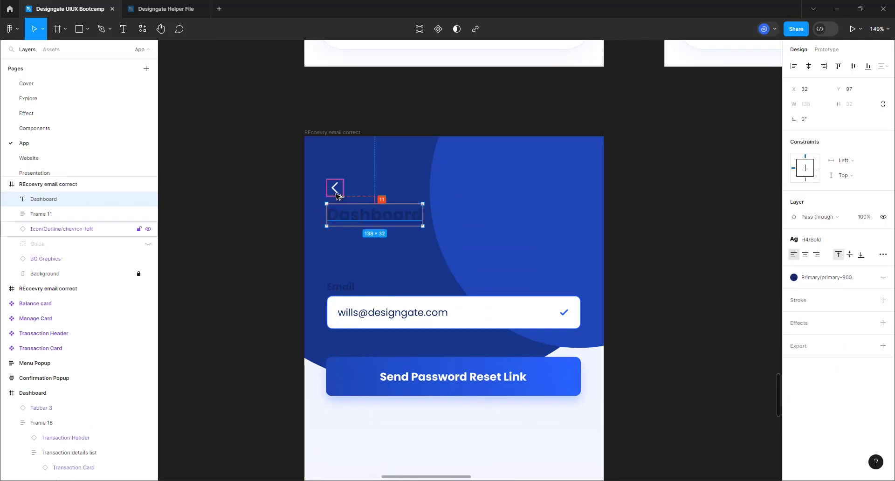
key("Down")
key("Down")
key("Down")
key("Down")
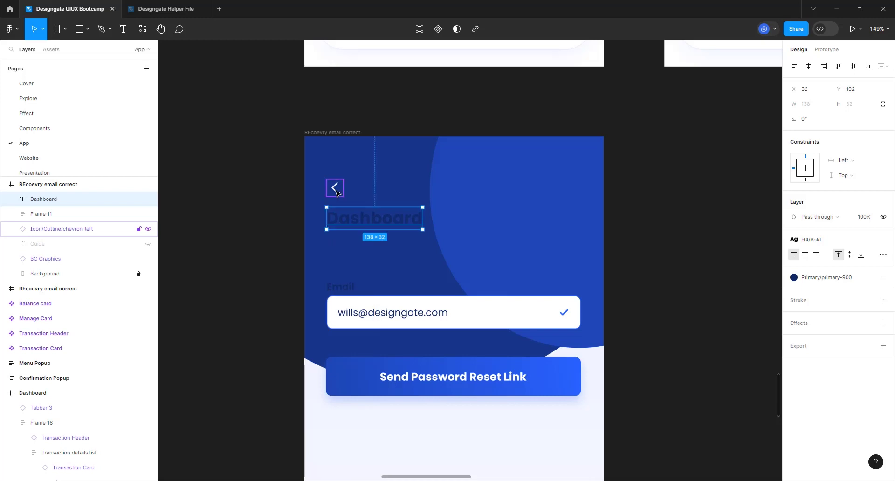
- Start renaming the recovery email frame, typing 'A' as the new name begins
left_click(323, 132)
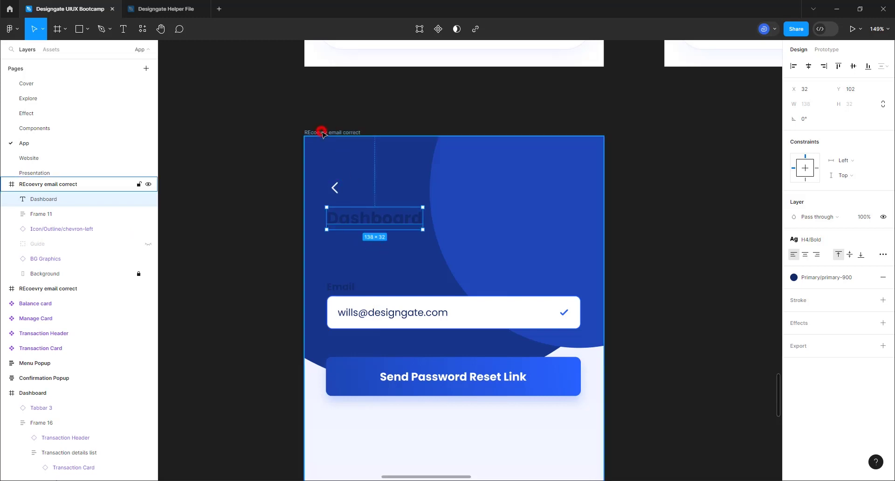
double_click(324, 133)
type("Add Amount")
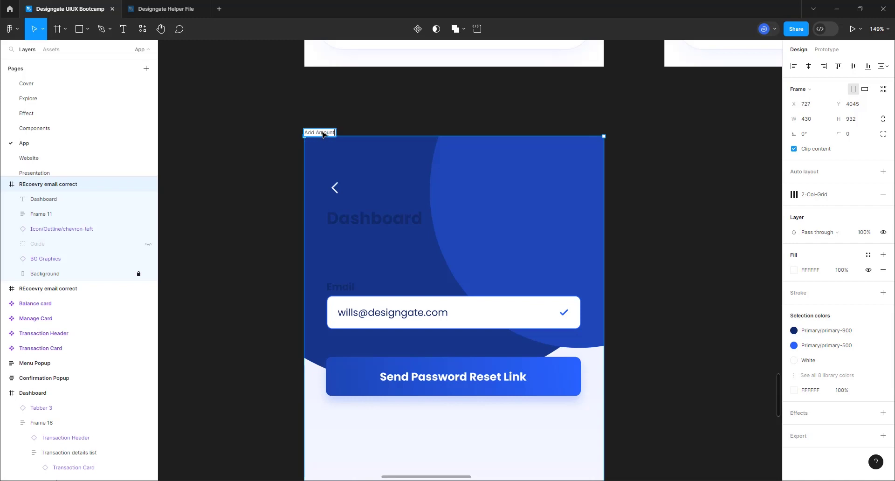
- Change the Dashboard heading text to 'Add Money'
left_click(354, 219)
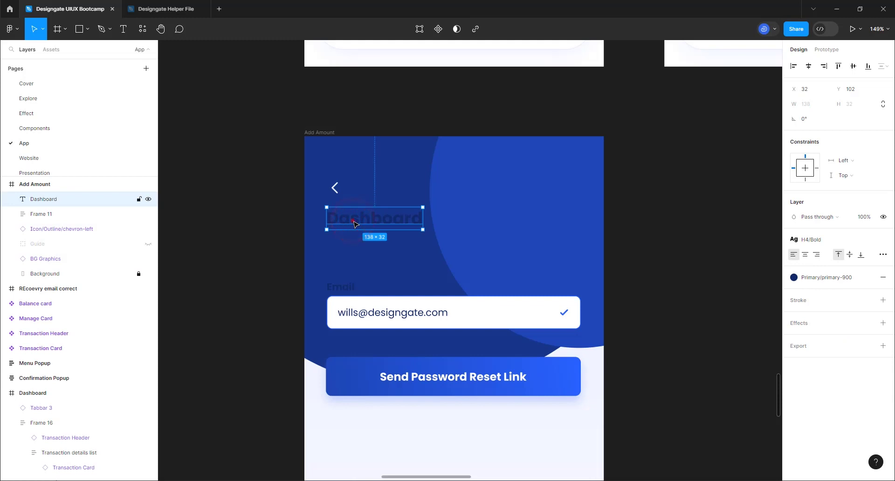
double_click(354, 222)
type("Ad")
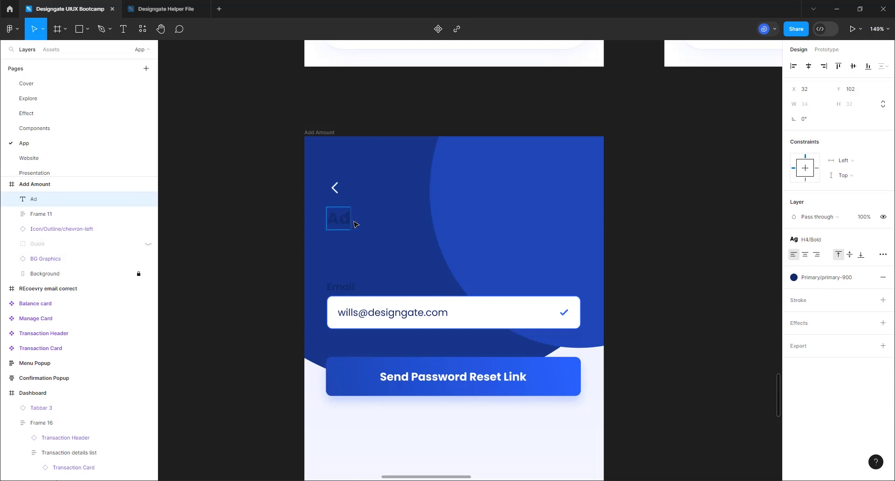
type("d Money")
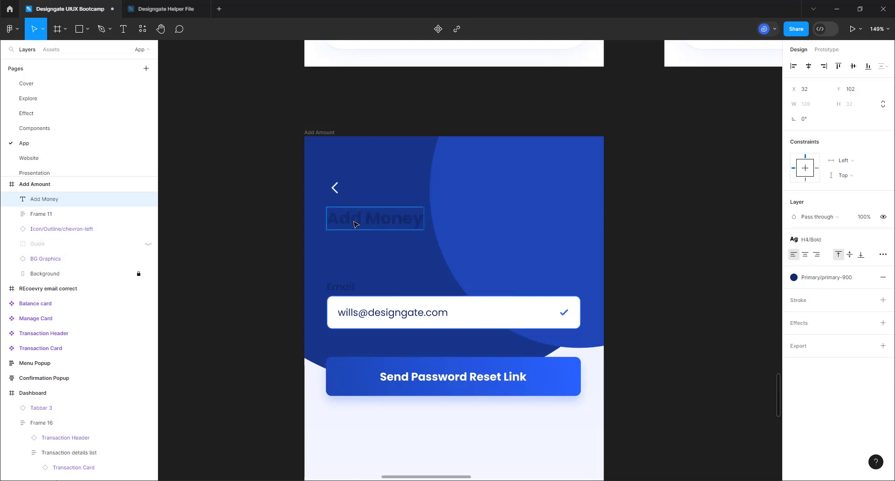
left_click(218, 218)
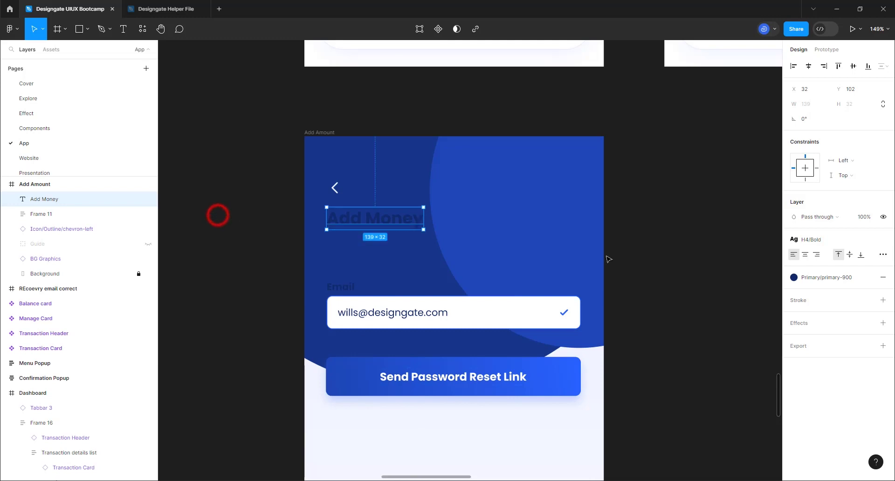
- Set the Add Money heading's fill to the Primary/primary-50 library colour
left_click(838, 270)
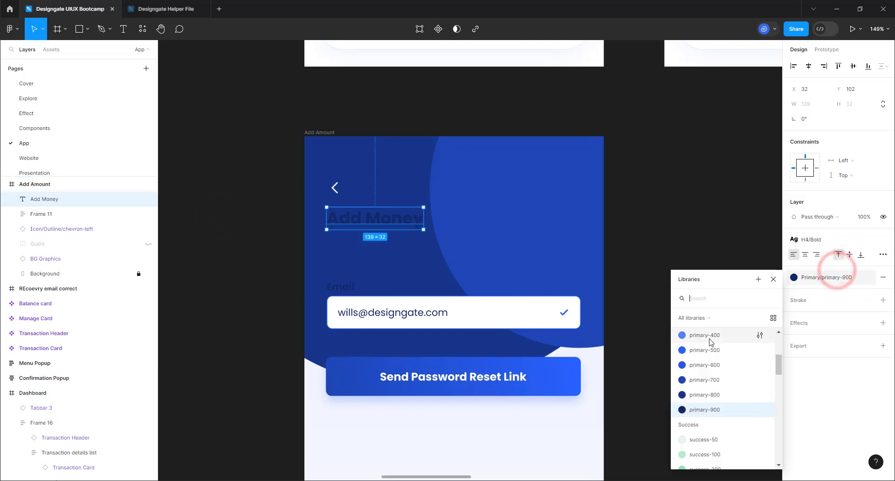
left_click(704, 369)
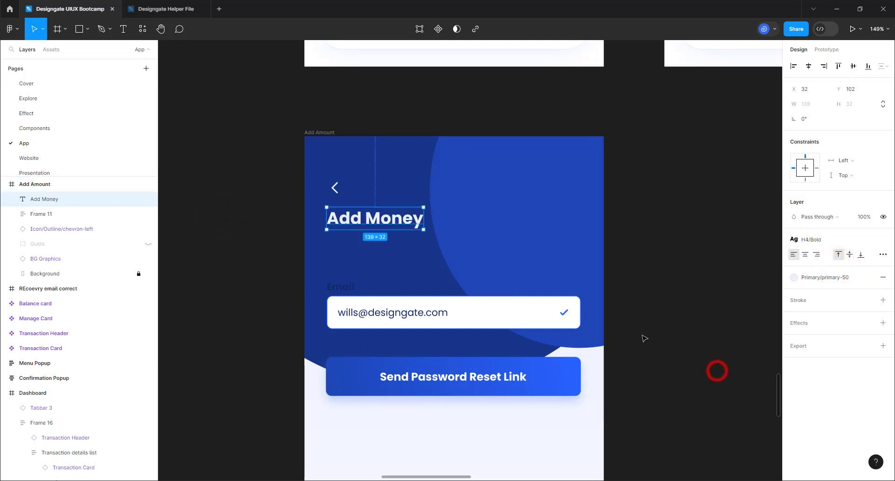
left_click(642, 255)
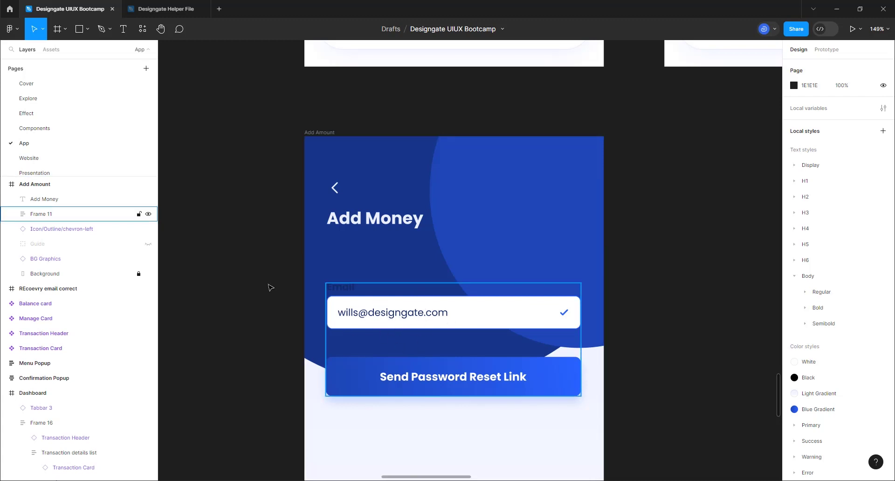
- Nudge the Add Money heading down two pixels to Y 110, checking its spacing below the back chevron
left_click(299, 115)
left_click(317, 131)
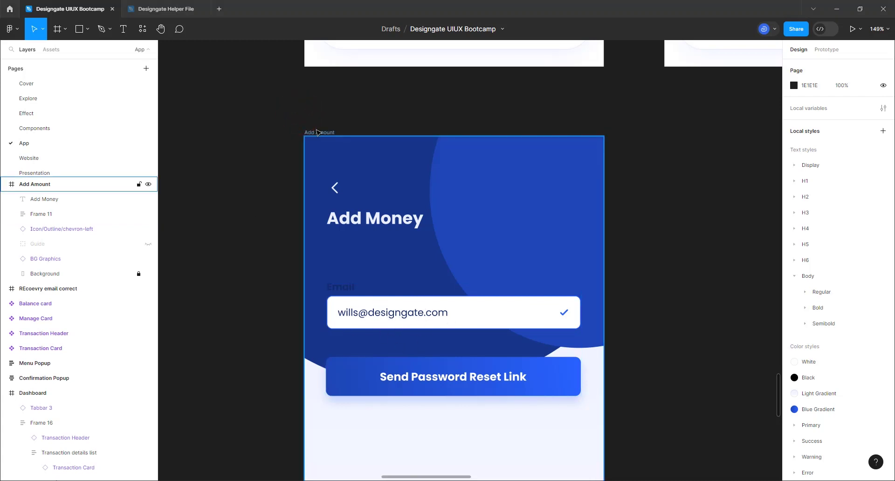
left_click(350, 217)
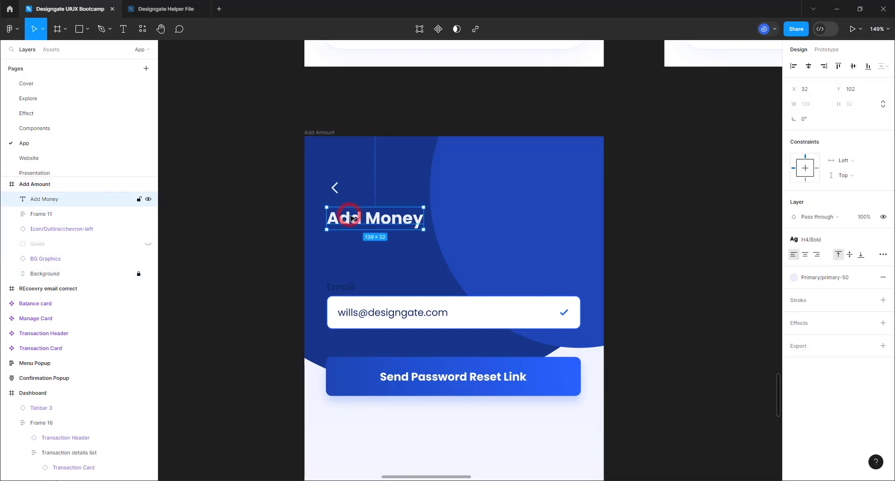
key("alt")
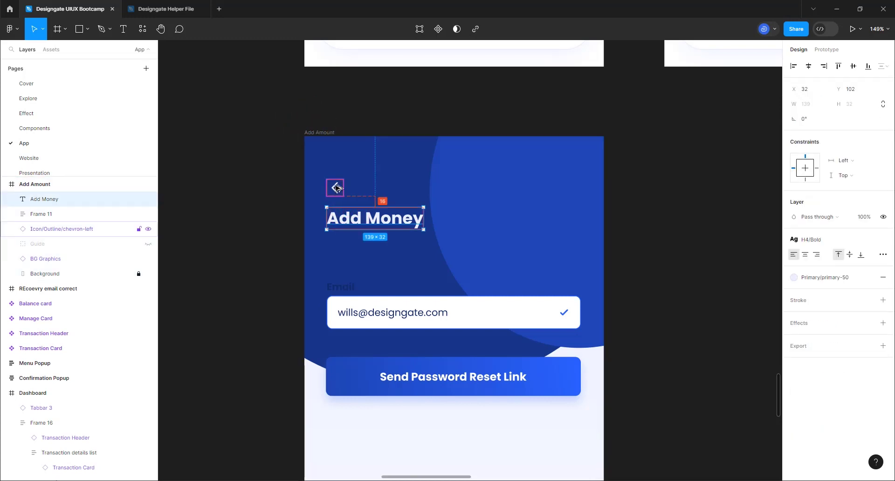
key("Down")
key("Down")
key("Down")
key("Down")
key("Down")
key("Down")
key("Down")
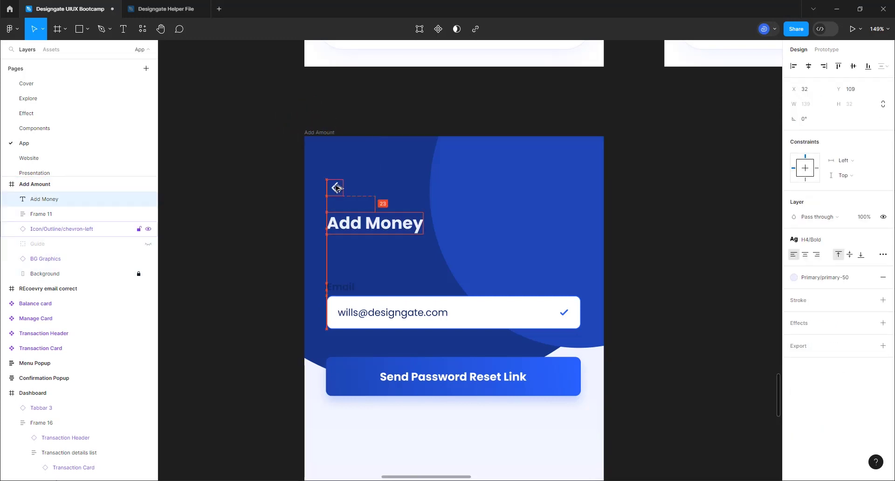
key("Down")
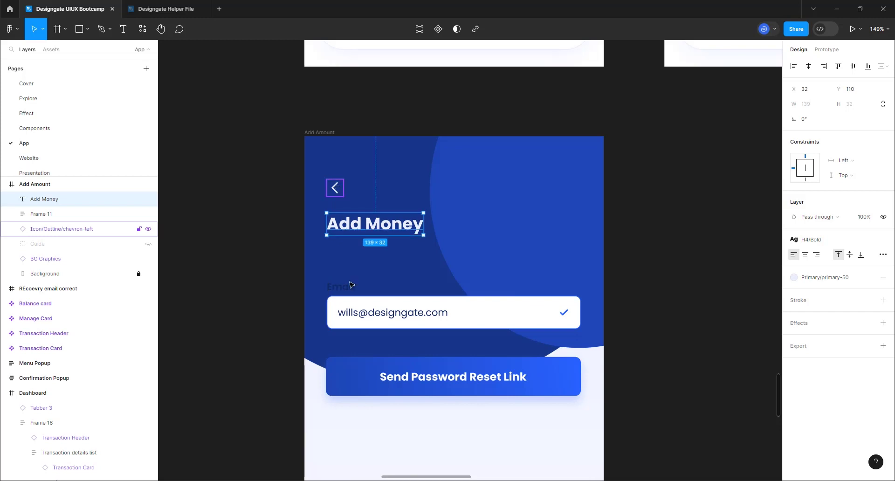
left_click(326, 133)
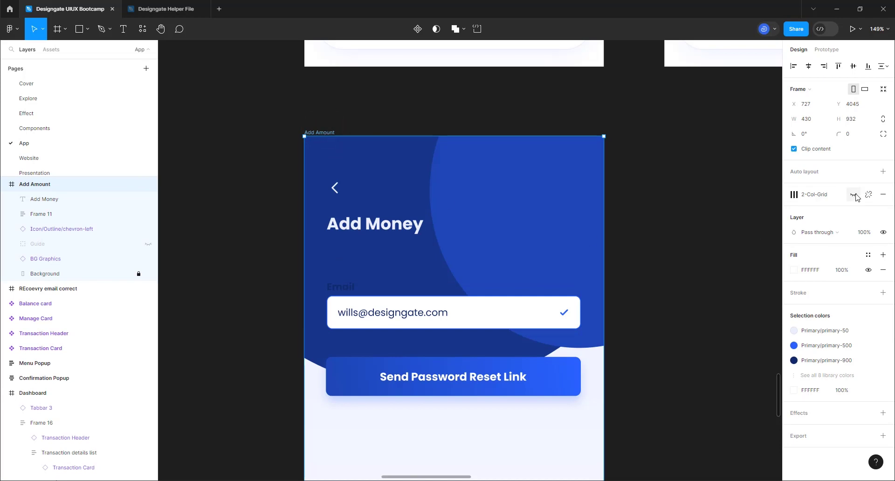
- Show the 2-Col-Grid layout grid and set the form group back to hug its contents
left_click(860, 193)
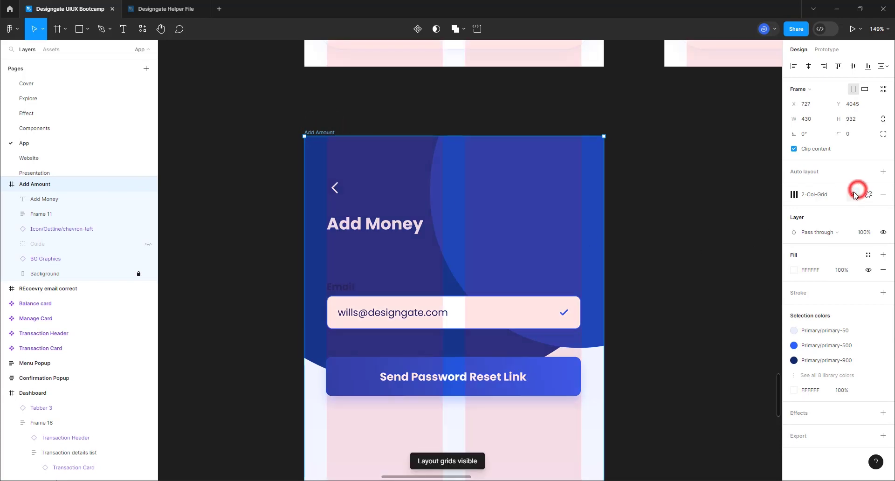
left_click(409, 326)
scroll(475, 429, "up", 5)
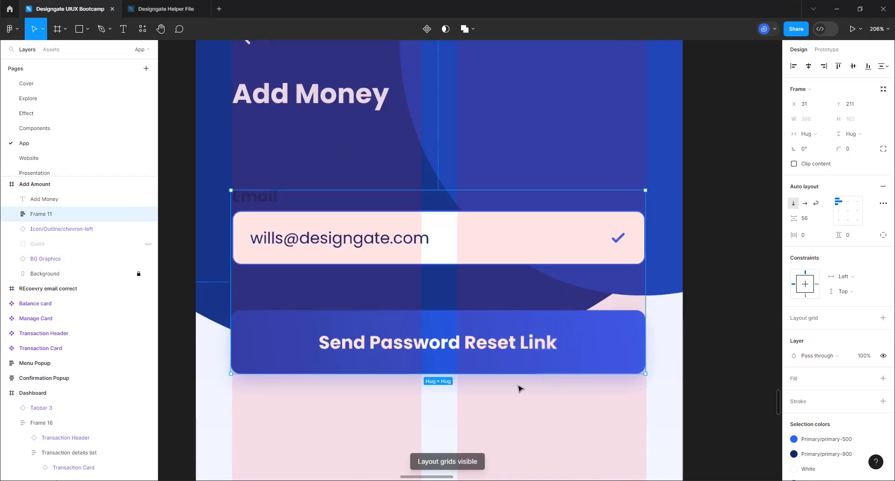
left_click_drag(646, 279, 524, 281)
double_click(525, 281)
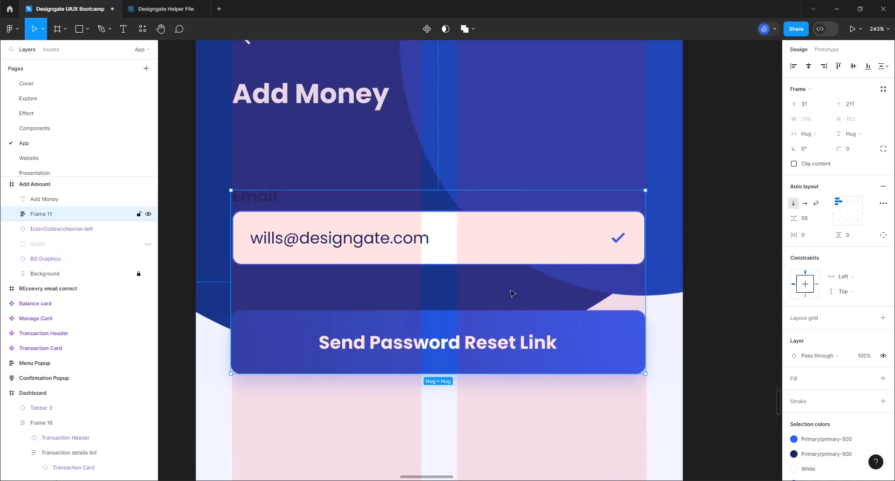
- Make the email field and the Send Password Reset Link button fill the form's width
left_click(518, 250)
left_click(516, 248)
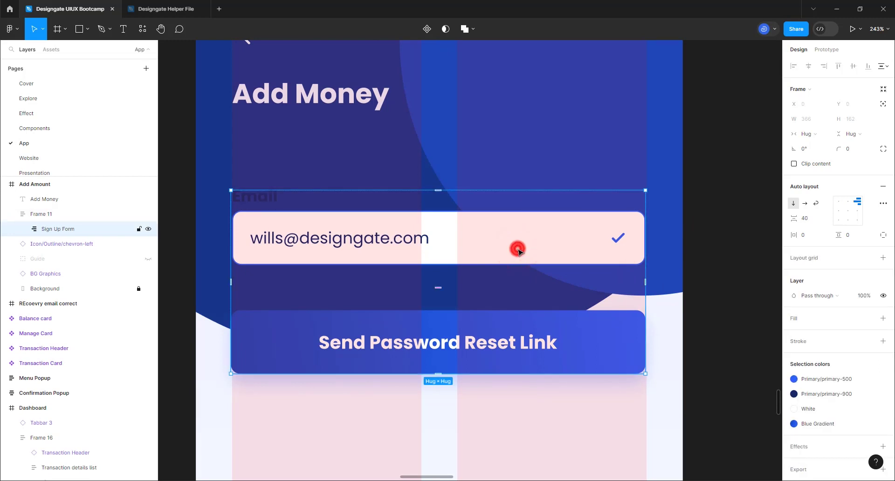
left_click(810, 134)
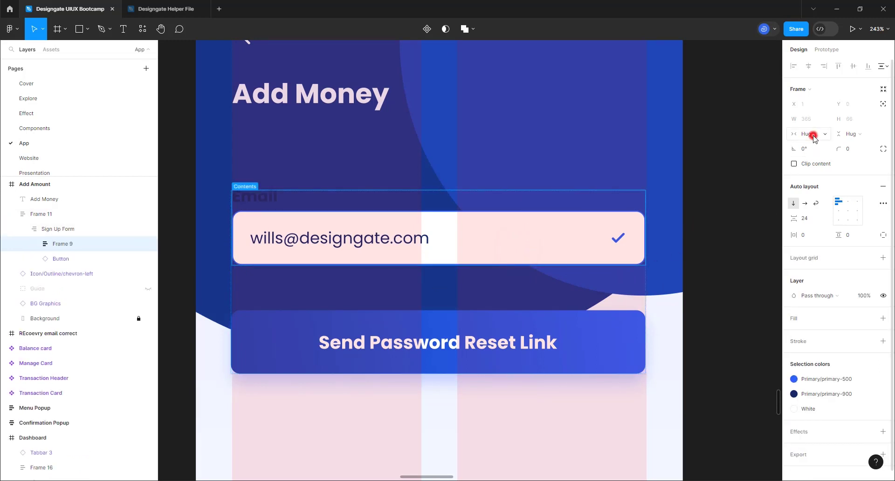
left_click(819, 146)
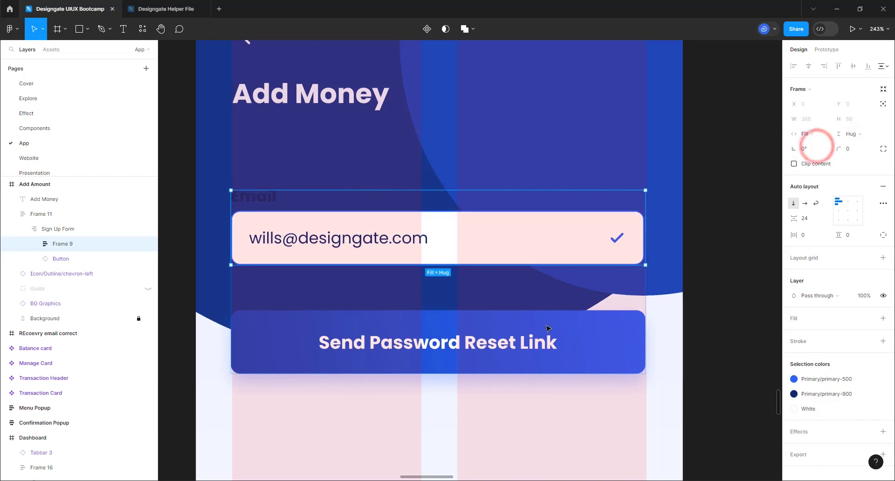
left_click(563, 329)
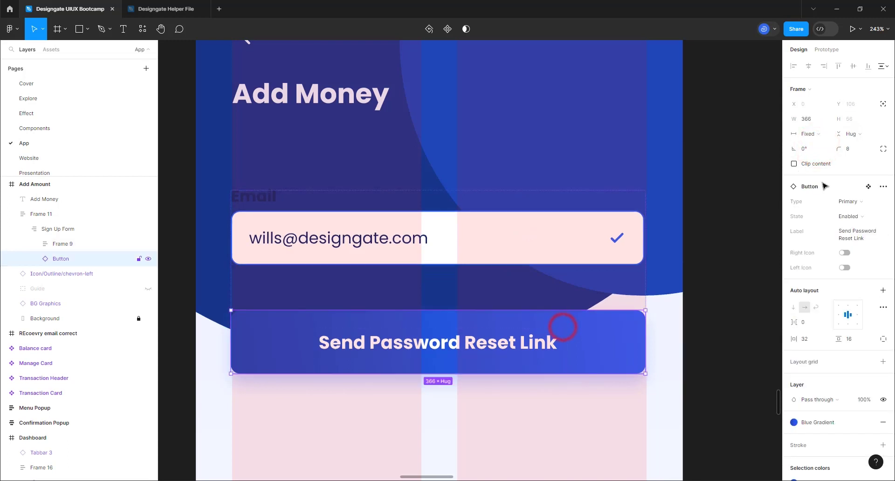
left_click(808, 134)
left_click(814, 150)
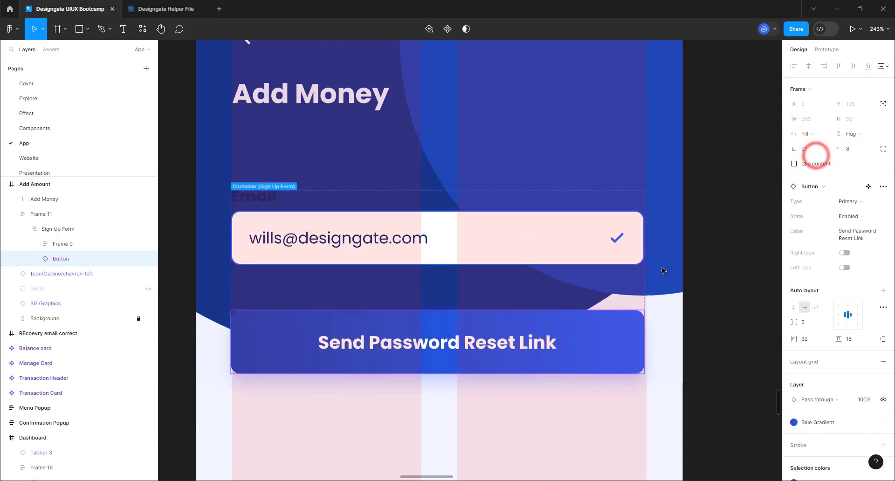
- Set the Sign Up Form's width to Fill container
left_click(623, 271)
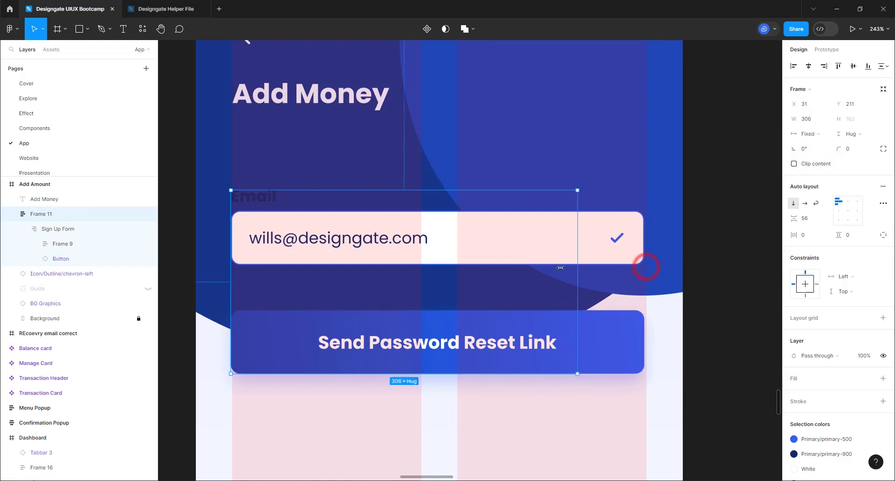
left_click(336, 255)
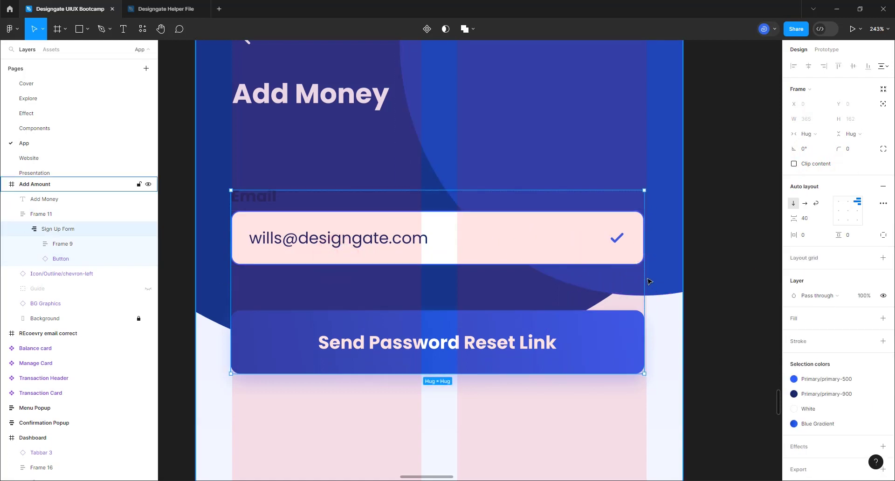
left_click(806, 134)
left_click(810, 145)
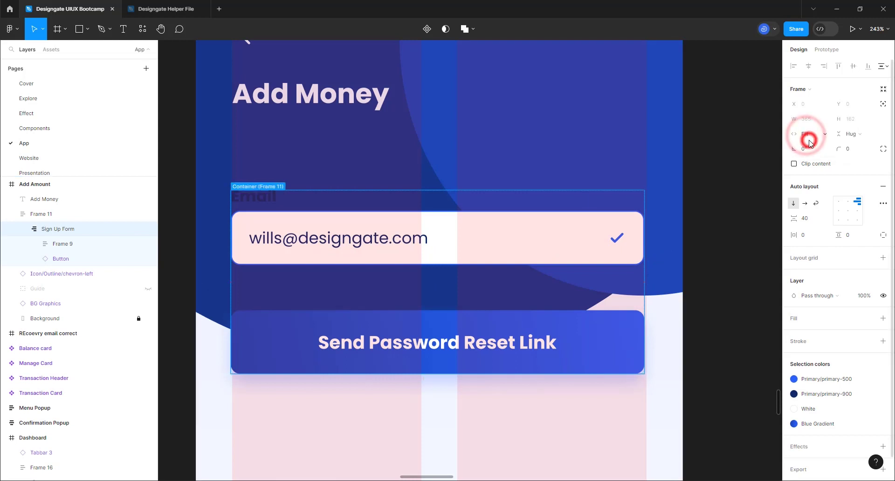
- Rename the Frame 11 form group layer to 'Form Container'
left_click(50, 214)
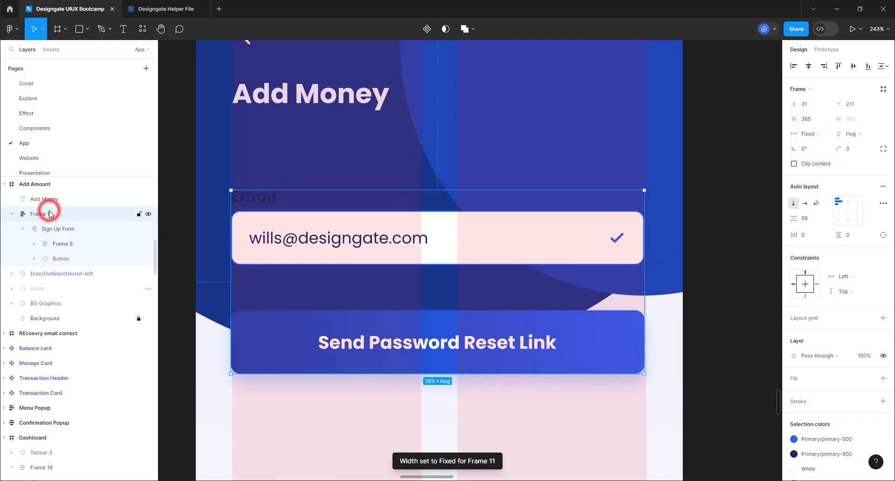
double_click(50, 215)
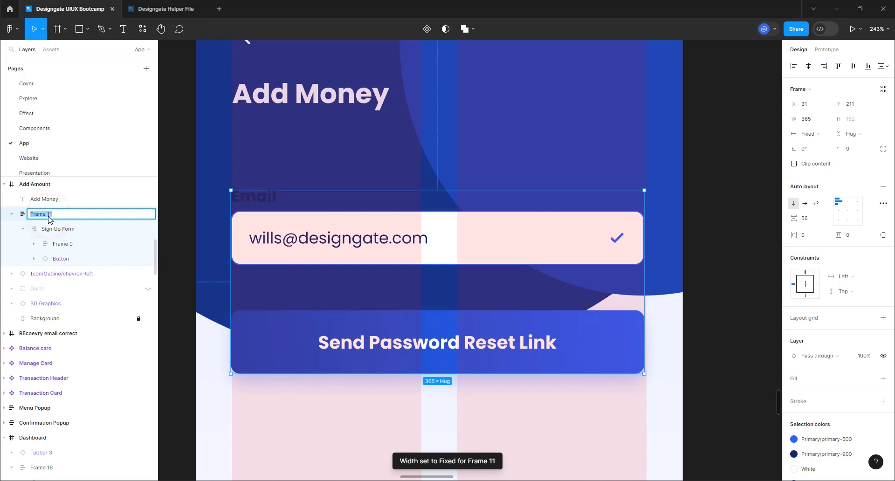
type("Form Container")
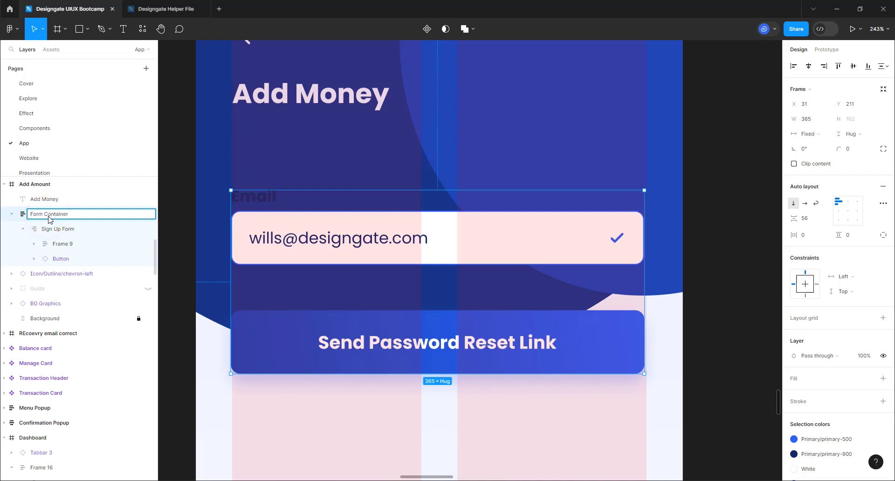
key("Return")
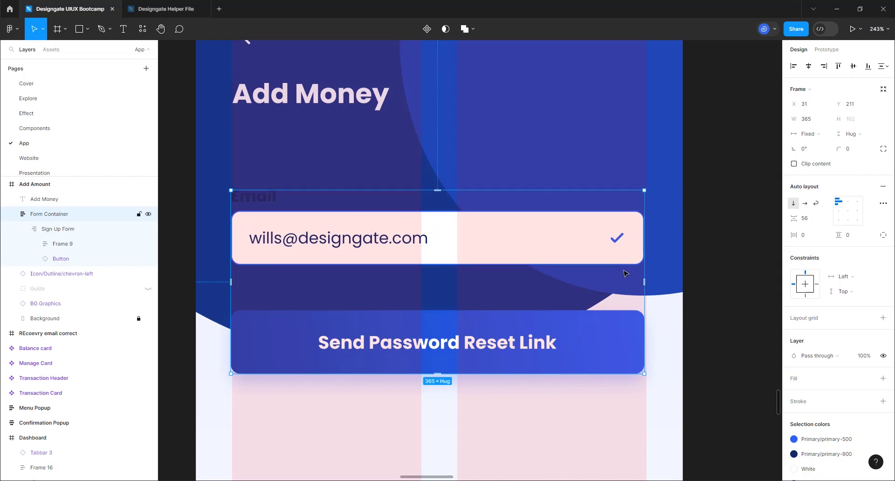
- Set the email Input Field's width to Fill container
left_click_drag(571, 272, 560, 274)
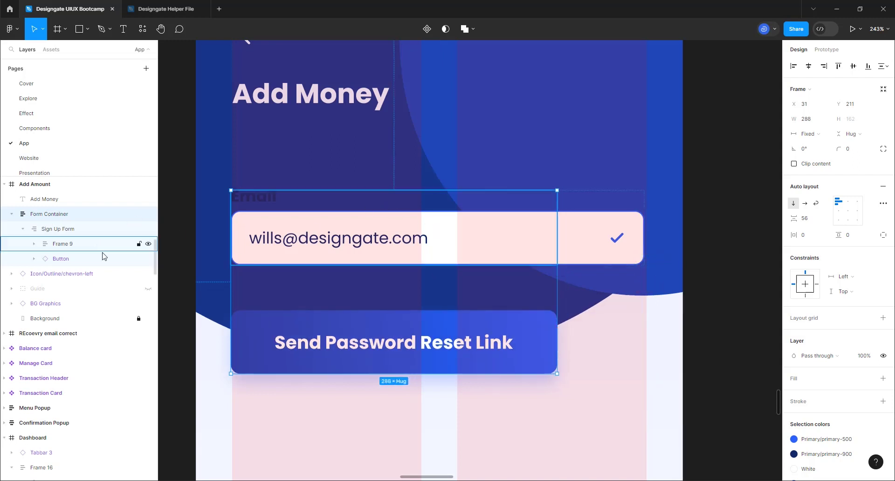
key("ctrl+z")
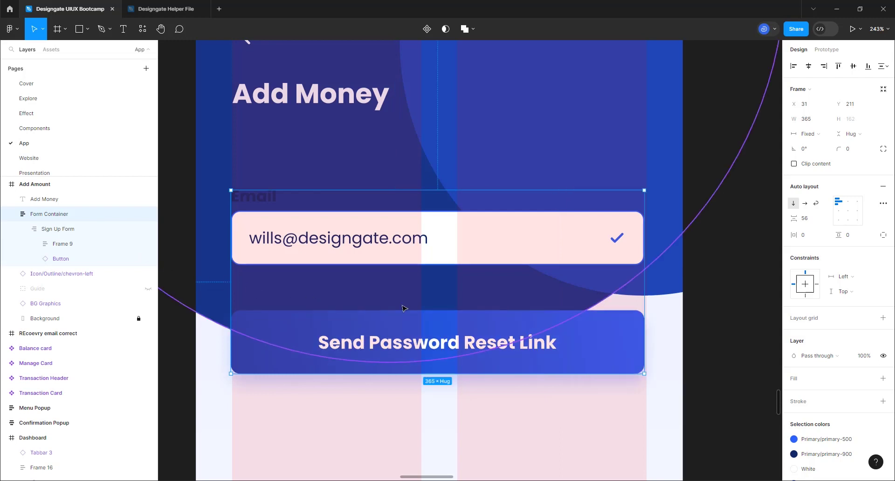
left_click(559, 257)
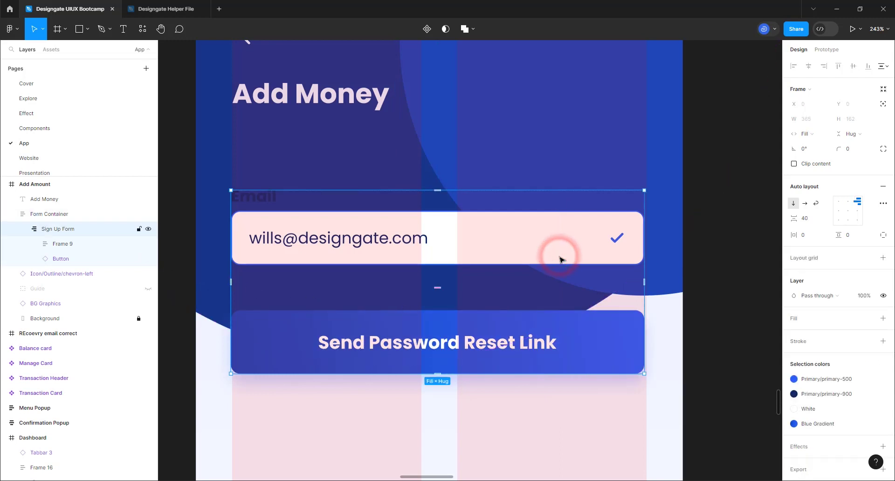
left_click(568, 257)
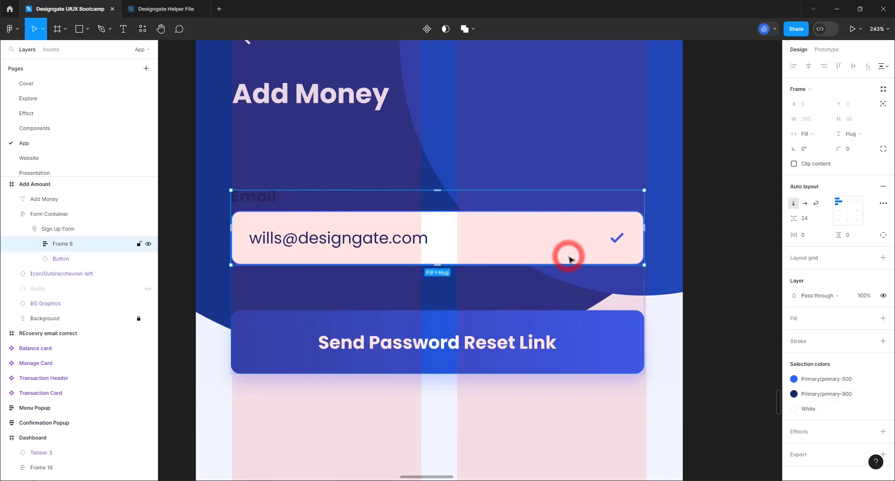
left_click(550, 252)
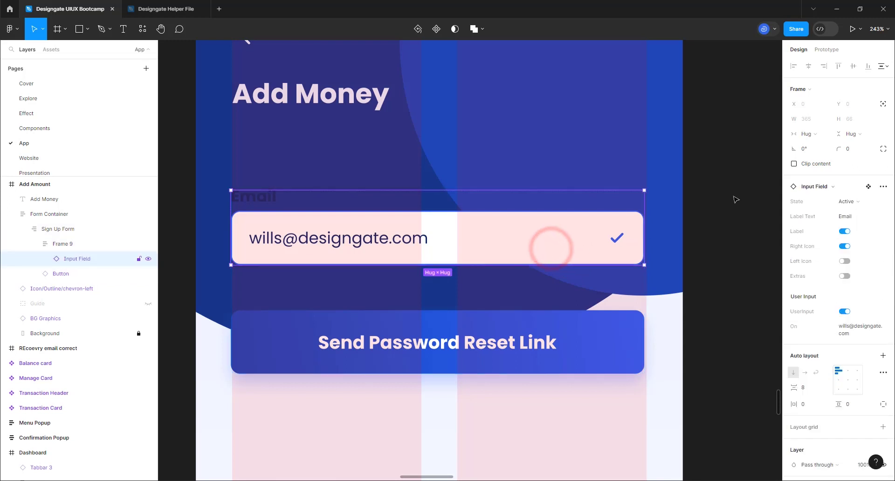
left_click(805, 134)
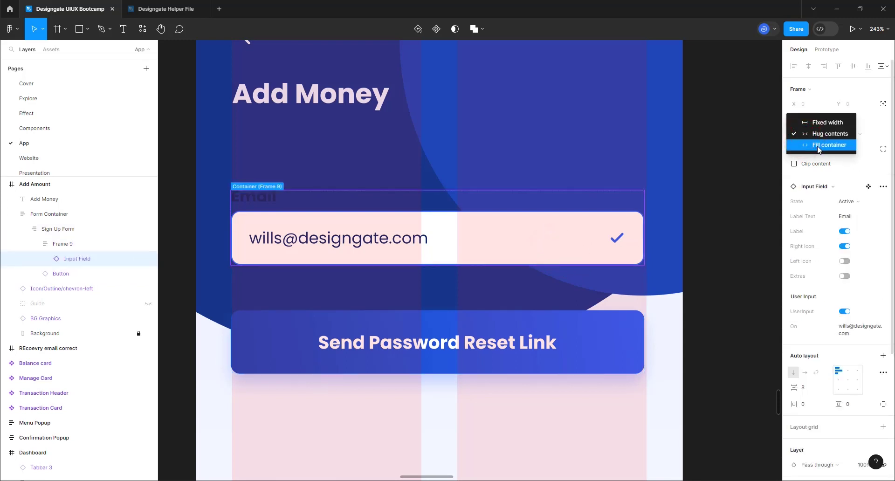
left_click(818, 145)
- Narrow the Form Container to check how its children resize, then restore it to 365 wide
left_click(589, 296)
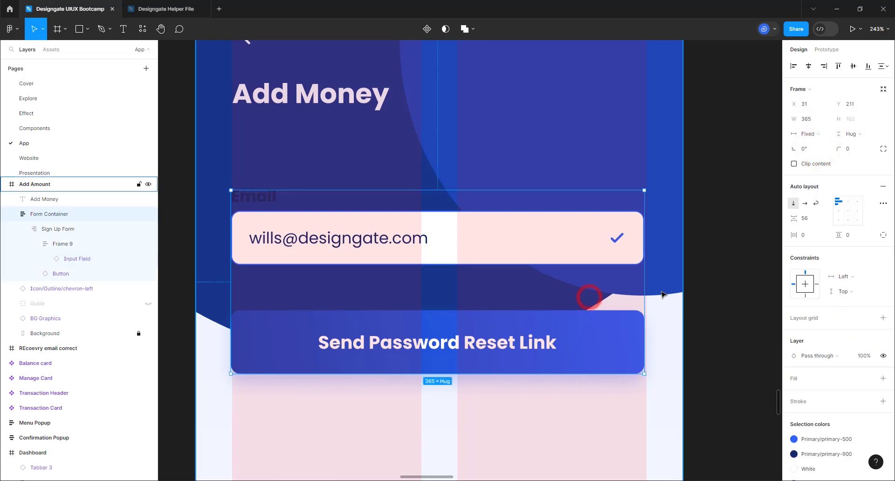
left_click(63, 215)
left_click_drag(644, 268, 477, 272)
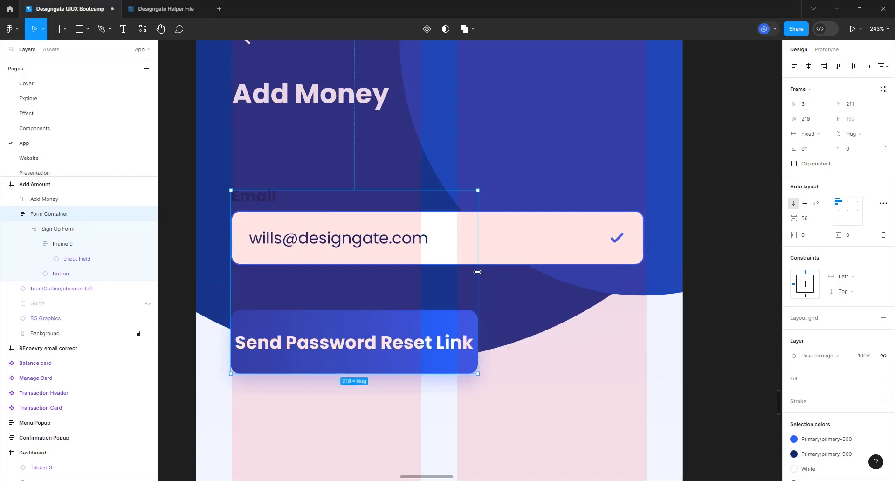
key("ctrl+z")
double_click(290, 207)
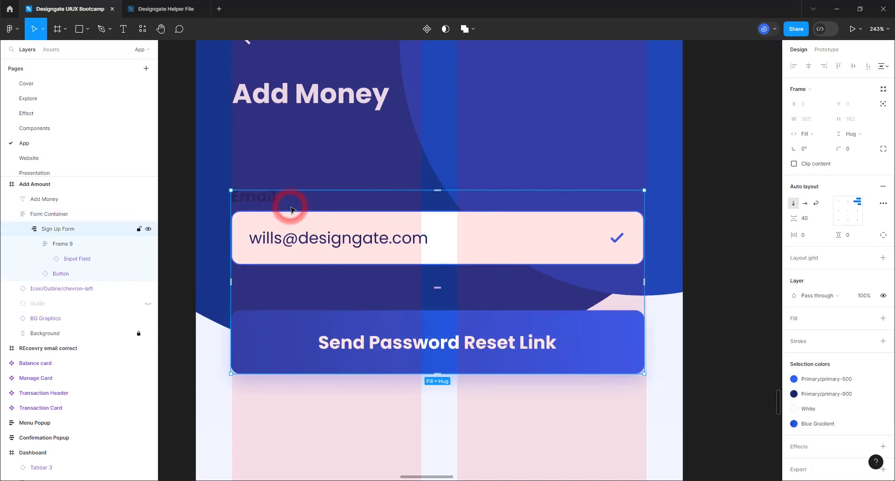
left_click(68, 242)
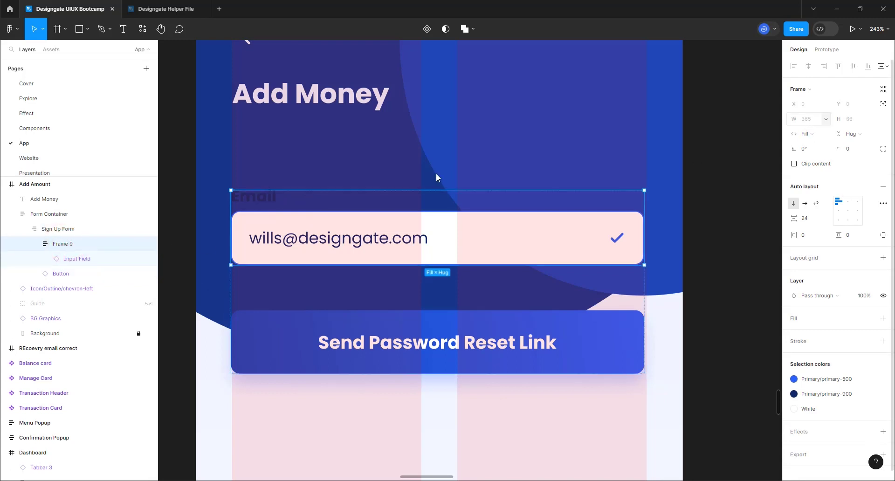
left_click(80, 258)
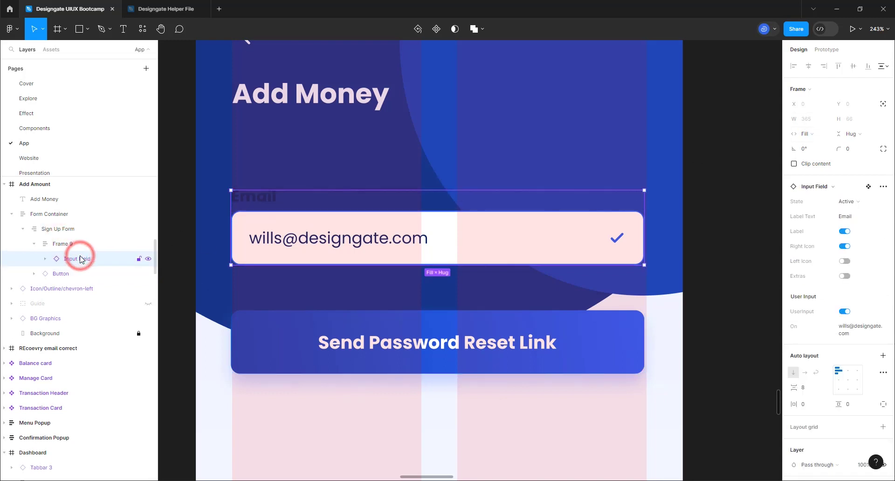
left_click(346, 289)
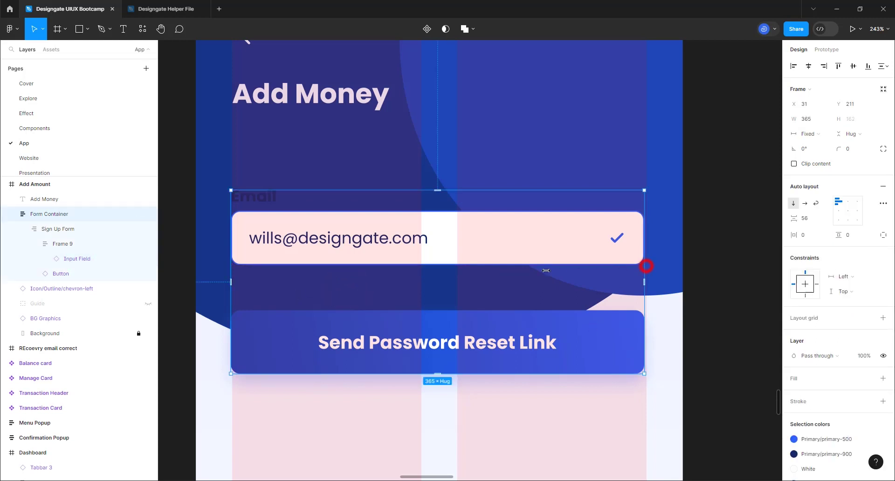
left_click_drag(546, 270, 481, 281)
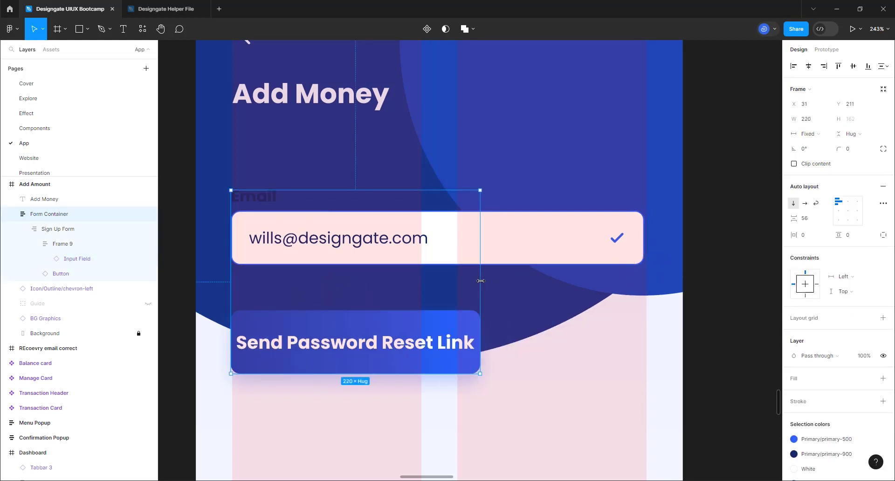
key("ctrl+z")
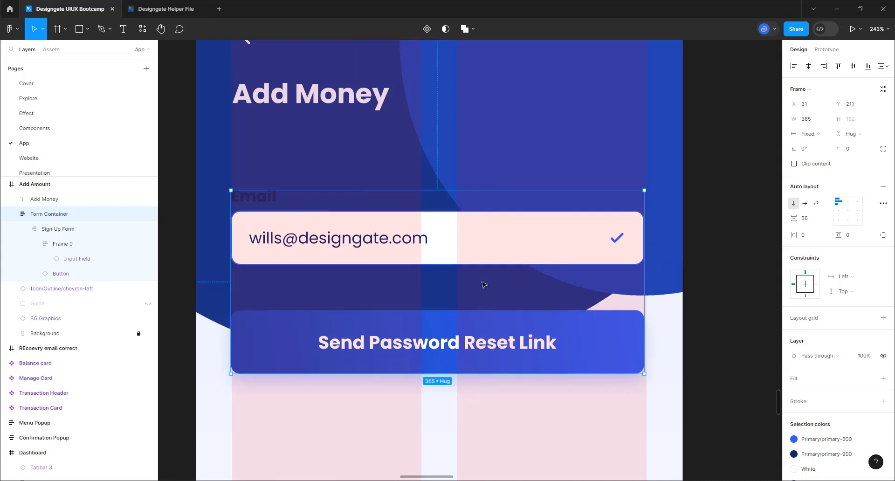
- Set the input field's inner Frame 2 row to Fill container width
left_click(547, 252)
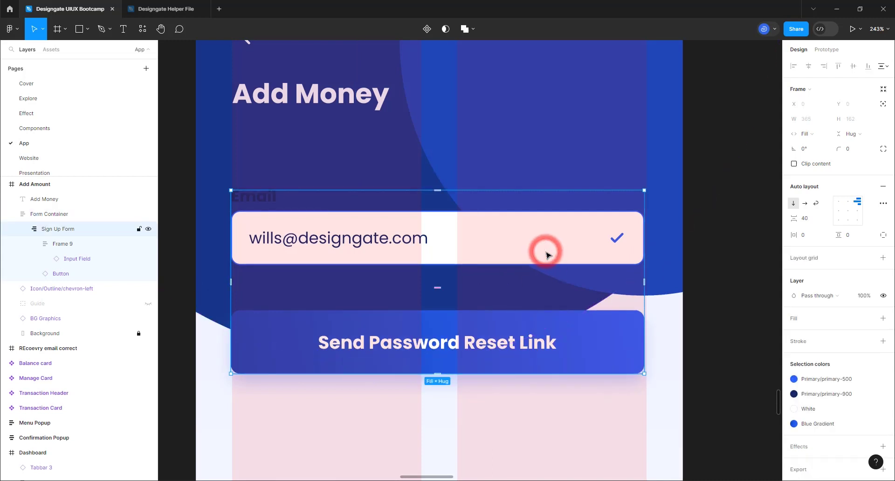
left_click(89, 259)
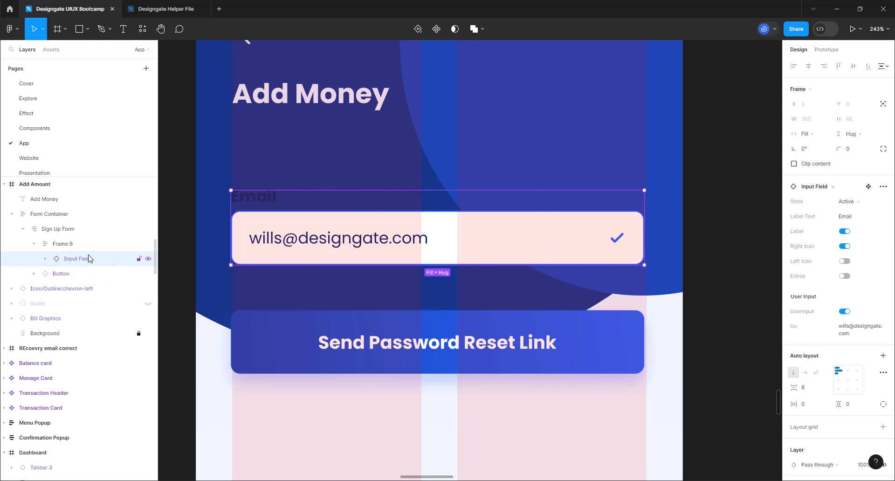
double_click(343, 233)
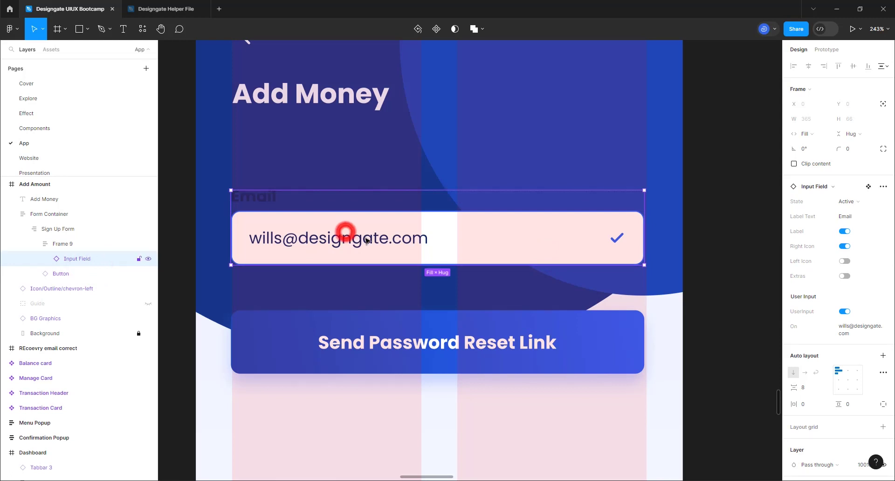
left_click(372, 239)
left_click(373, 240)
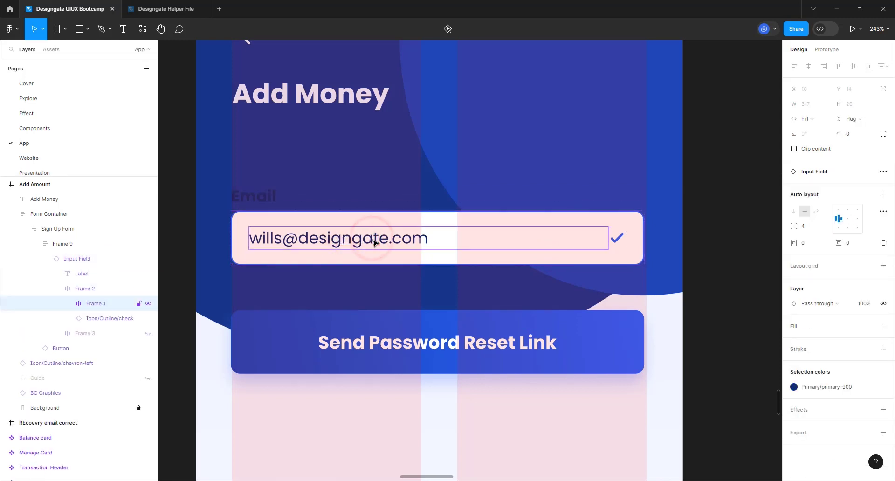
left_click(385, 221)
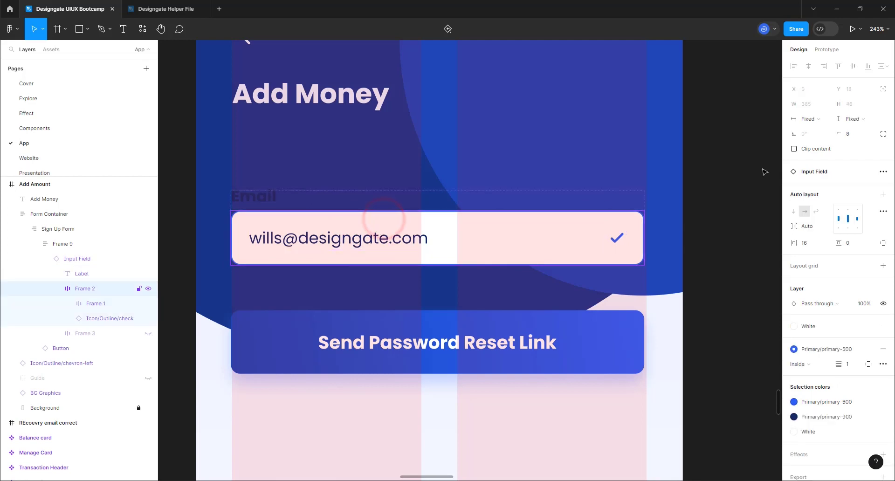
left_click(816, 122)
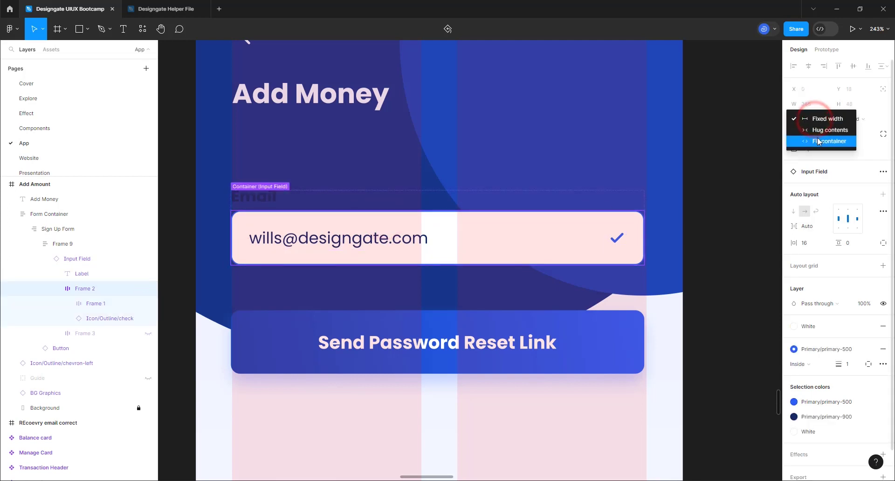
left_click(817, 138)
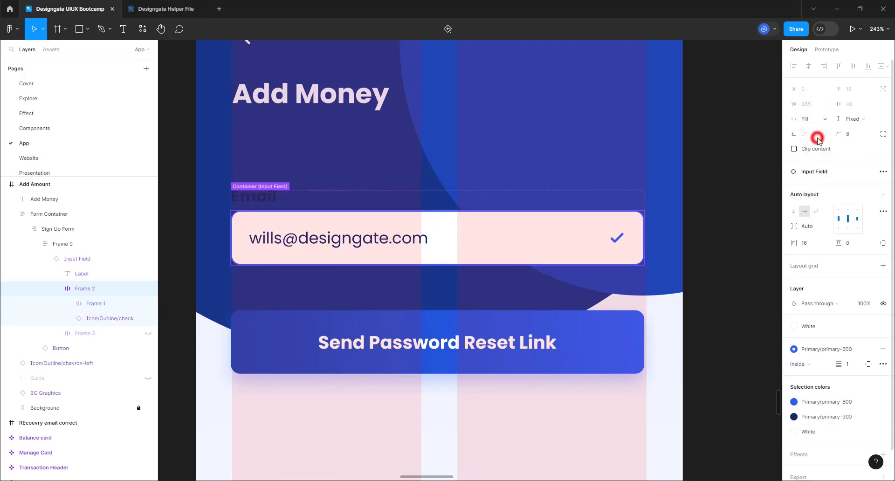
- Re-test the Form Container resize to confirm the field stretches, then undo back to 365
left_click(404, 179)
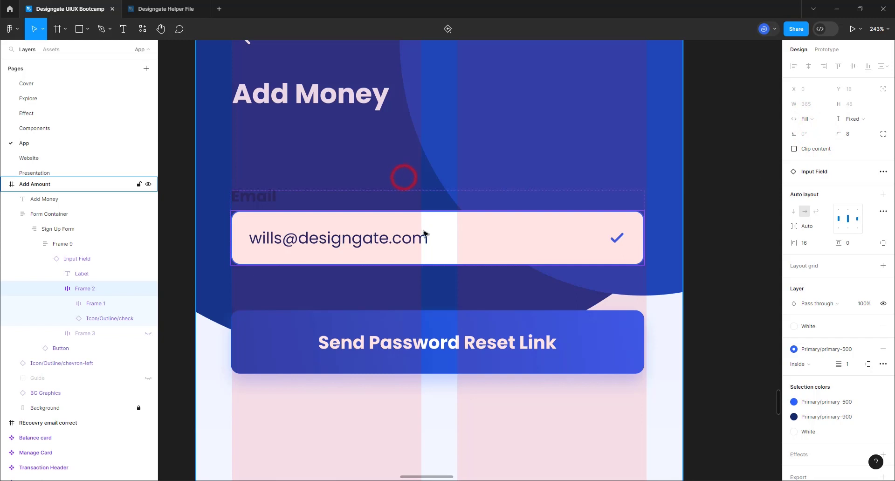
left_click(57, 214)
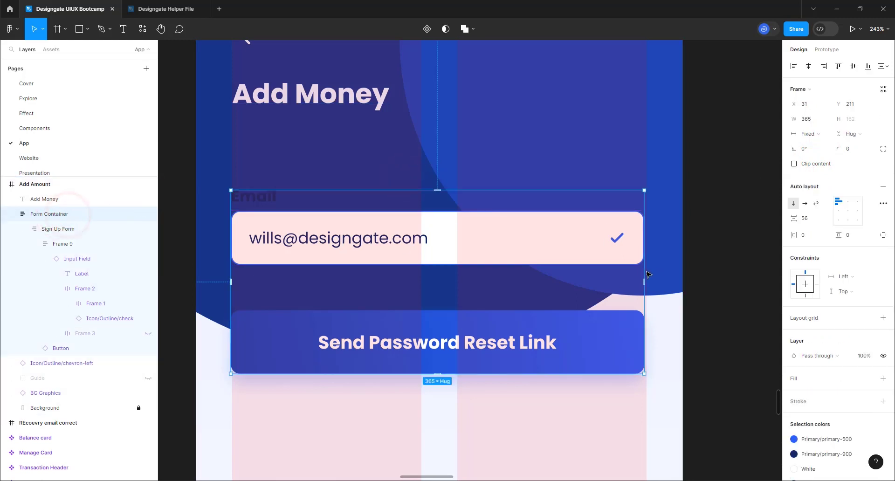
left_click_drag(639, 269, 579, 271)
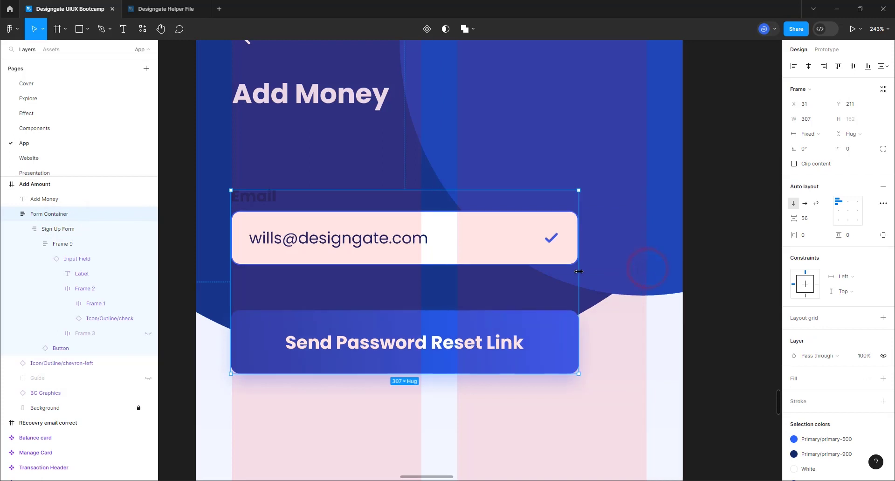
key("ctrl+z")
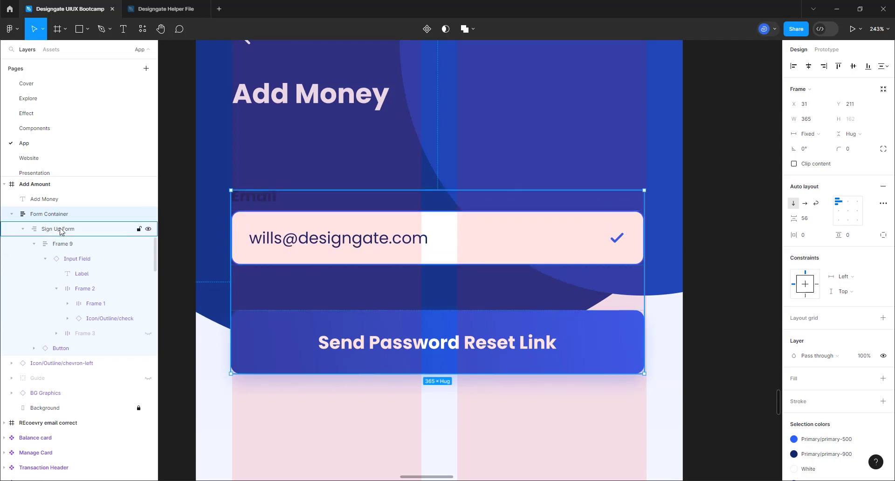
- Change the input field's label from 'Email' to 'Enter Amount'
double_click(266, 202)
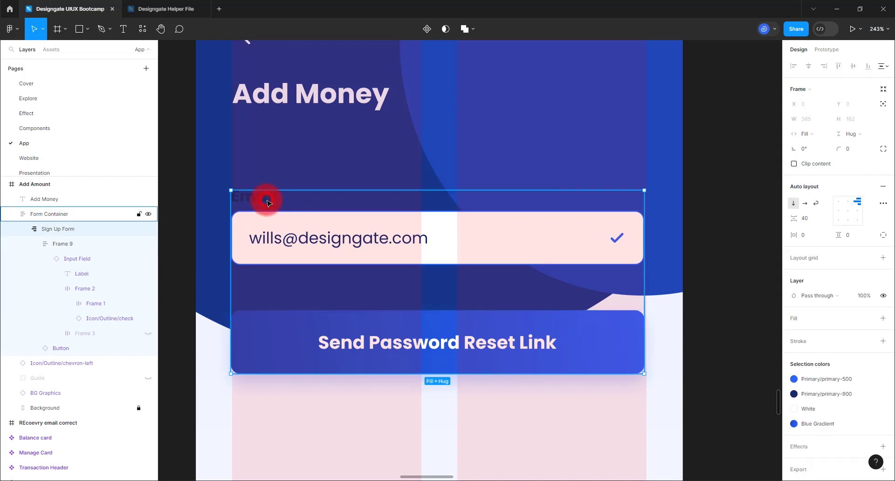
double_click(266, 202)
double_click(266, 202)
double_click(267, 203)
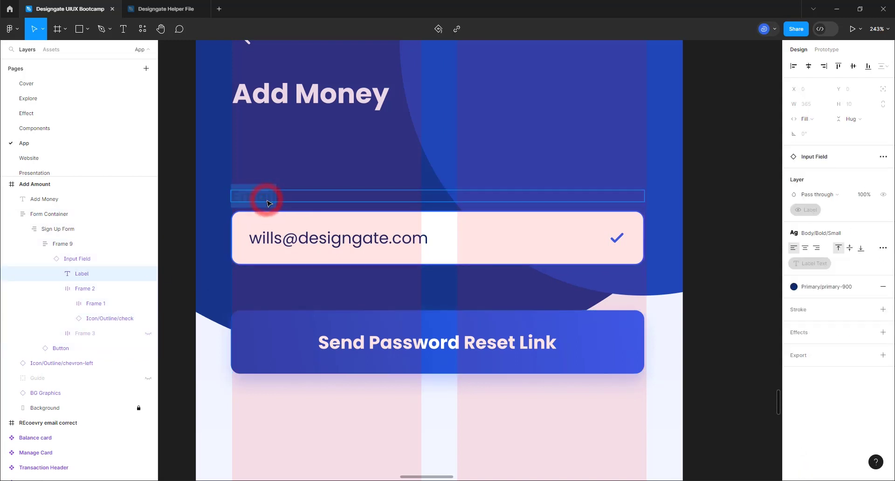
key("BackSpace")
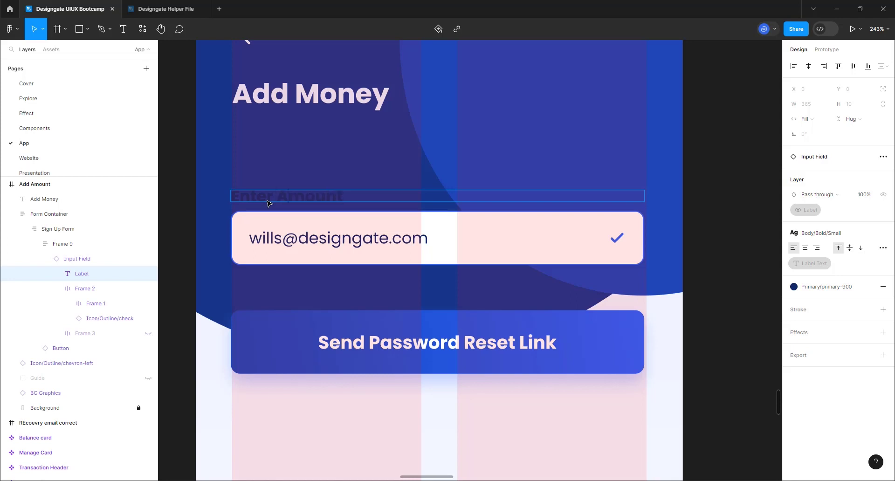
left_click(351, 152)
left_click(508, 275, "ctrl")
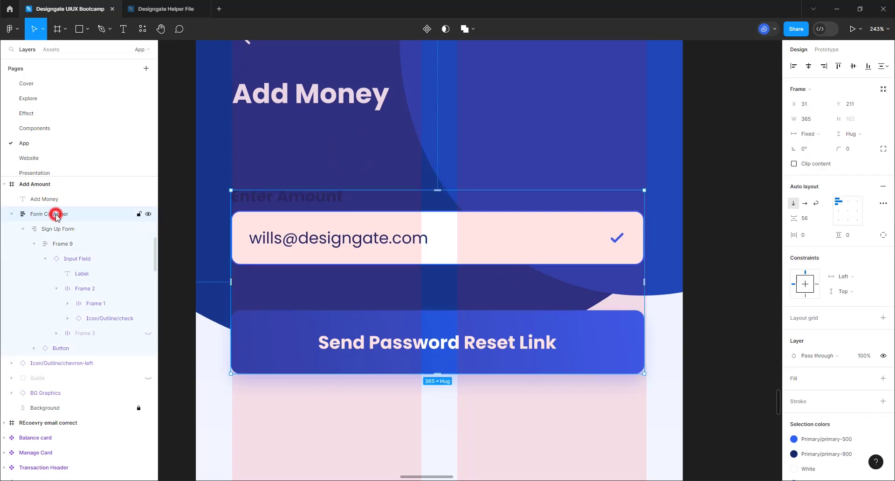
- Give the Form Container a White fill with 16 px horizontal and 16 px vertical padding
left_click(868, 379)
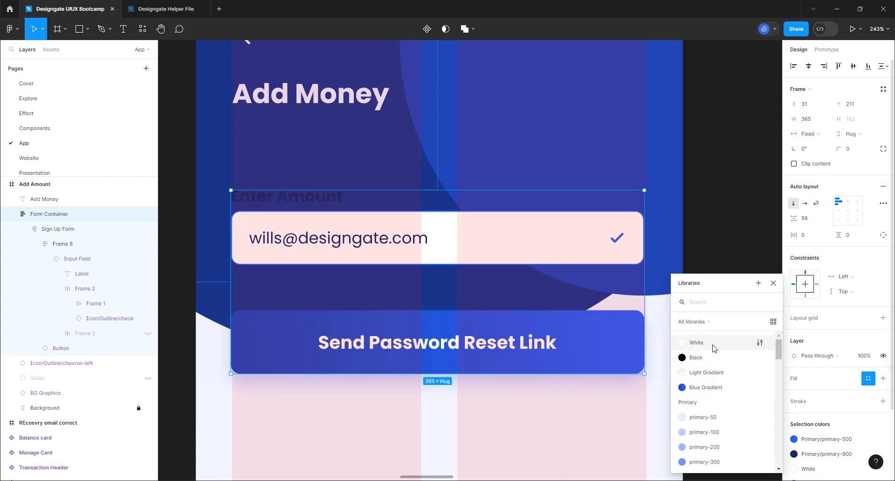
left_click(712, 349)
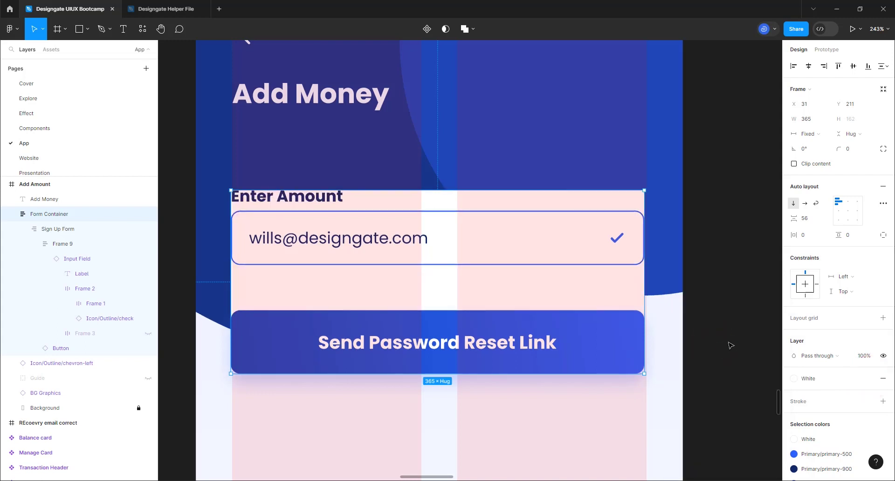
left_click(812, 235)
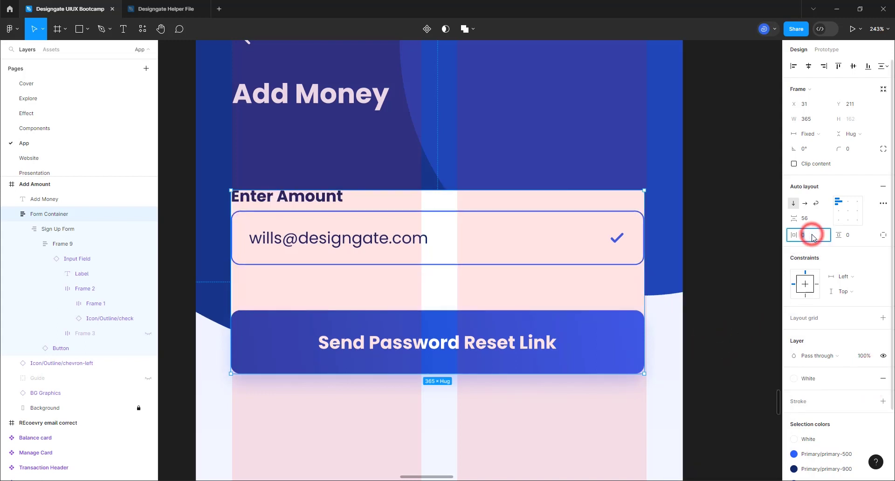
type("16")
key("Return")
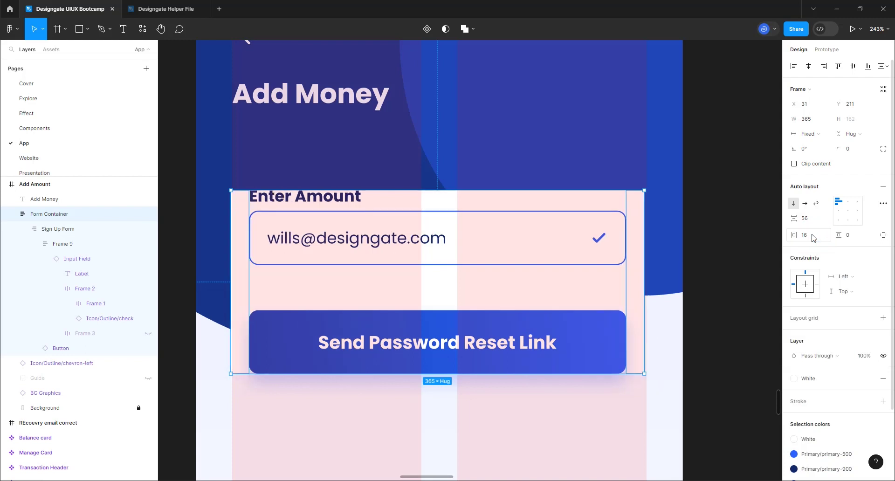
left_click(849, 235)
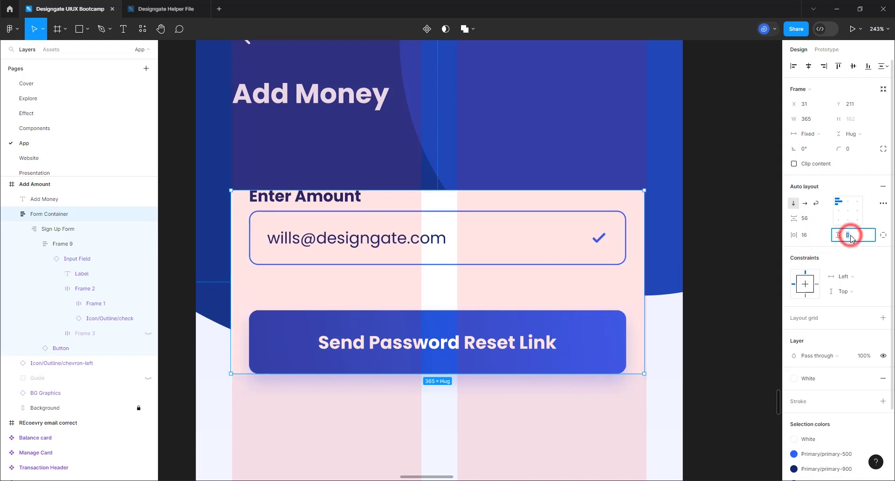
type("16")
key("Return")
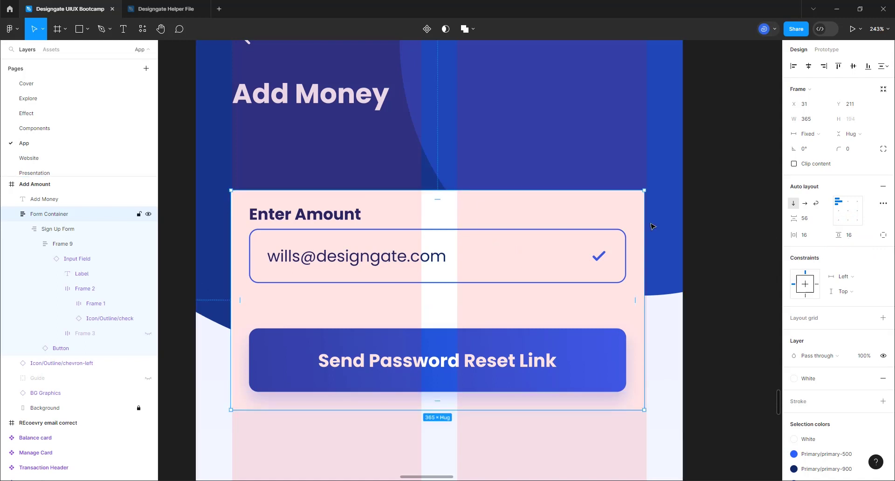
- Turn on Clip content for the Form Container and set its corner radius to 16
left_click(827, 166)
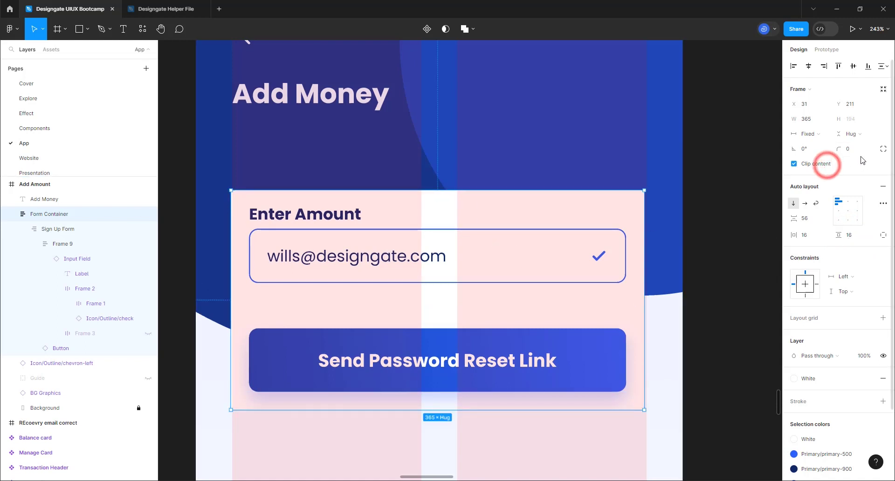
left_click(862, 149)
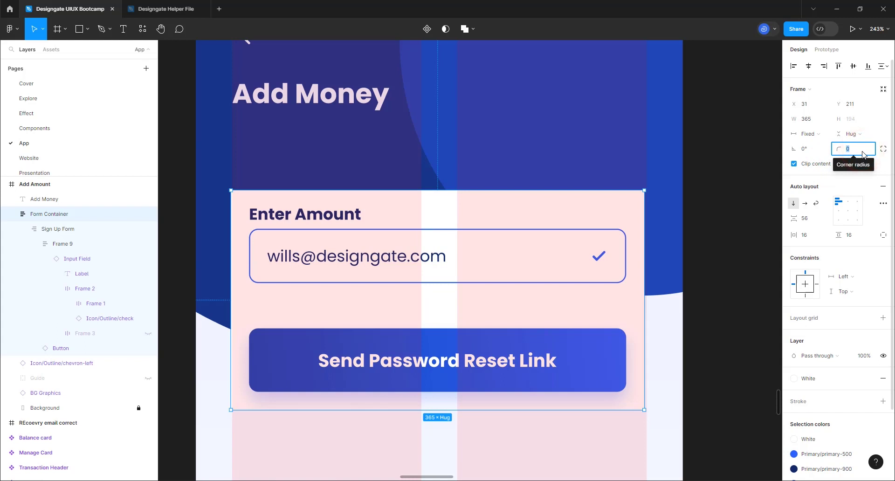
type("1")
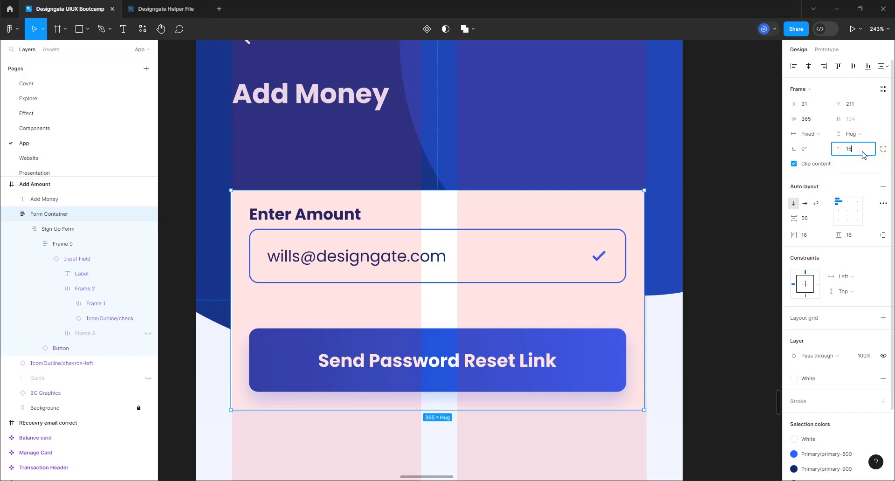
type("6")
key("Return")
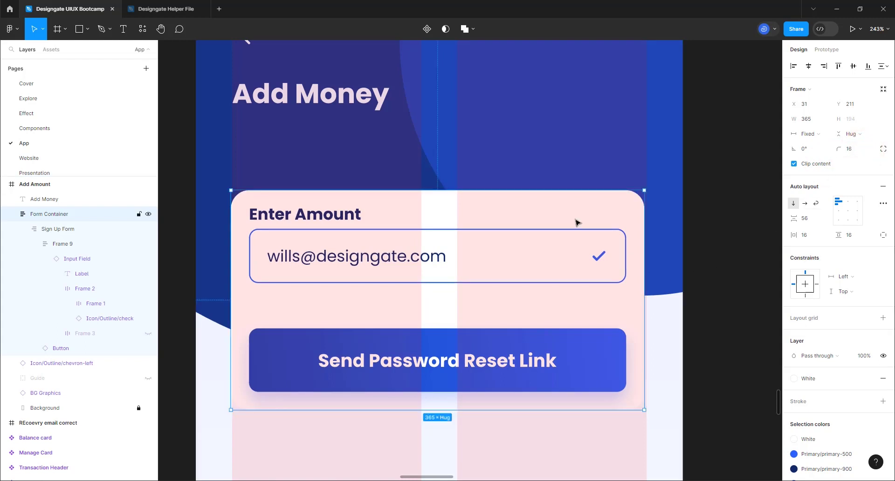
- Change the form button's label from 'Send Password Reset Link' to 'Continue'
scroll(523, 169, "down", 4)
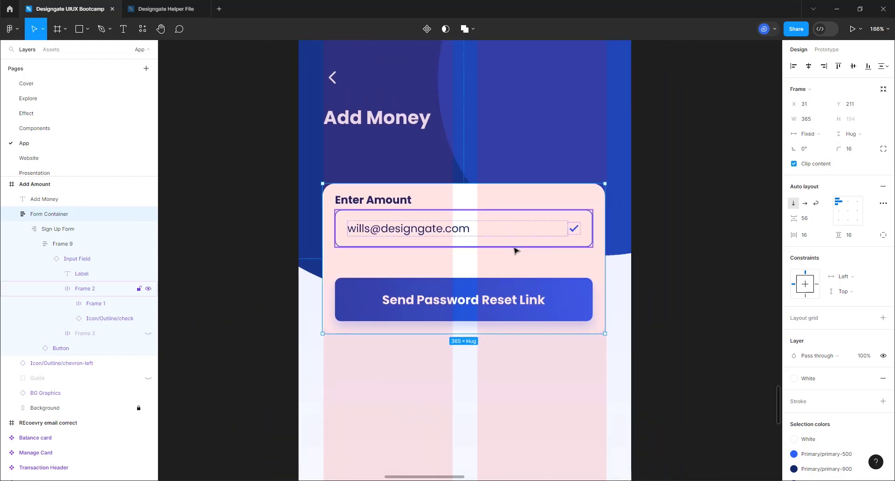
scroll(497, 283, "down", 1)
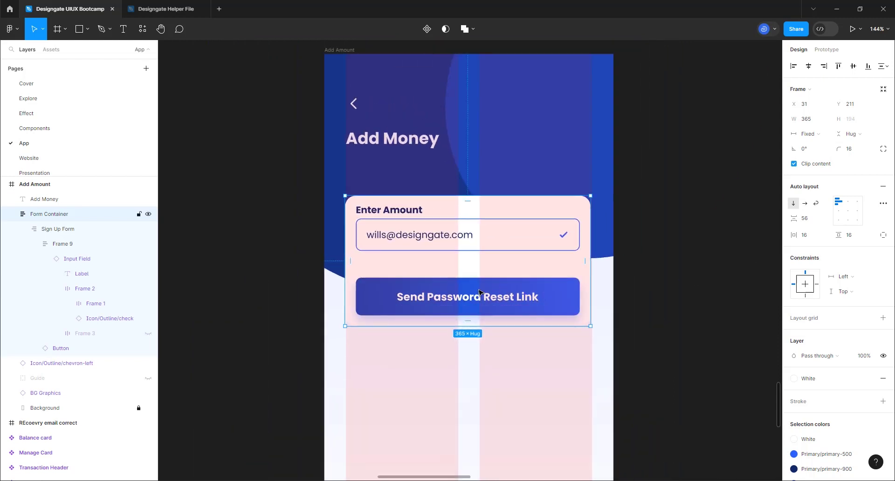
left_click(336, 48)
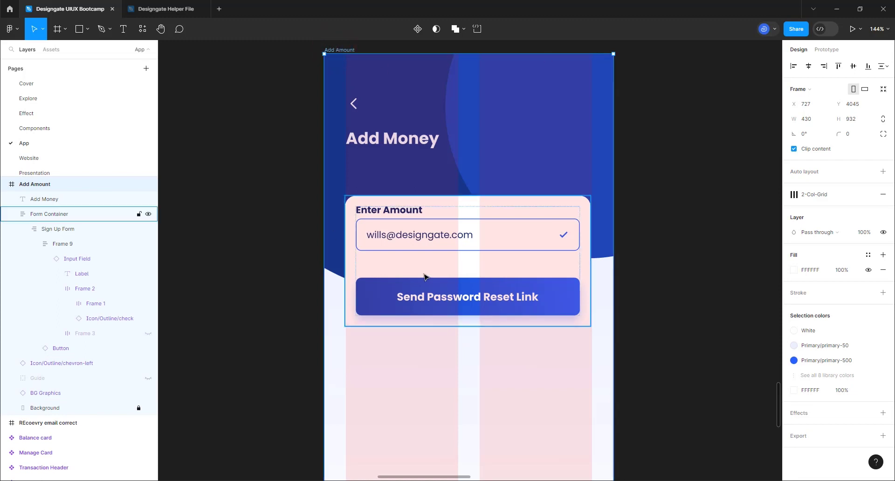
left_click(548, 304)
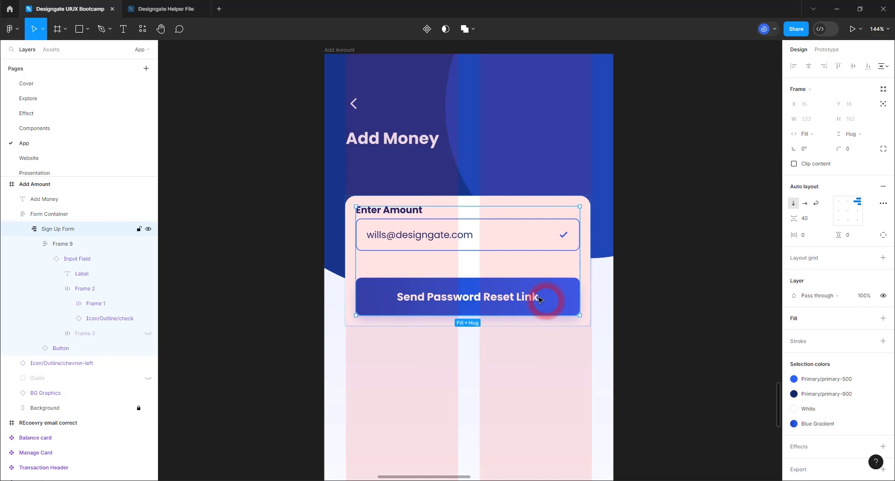
double_click(515, 296)
double_click(516, 299)
double_click(517, 299)
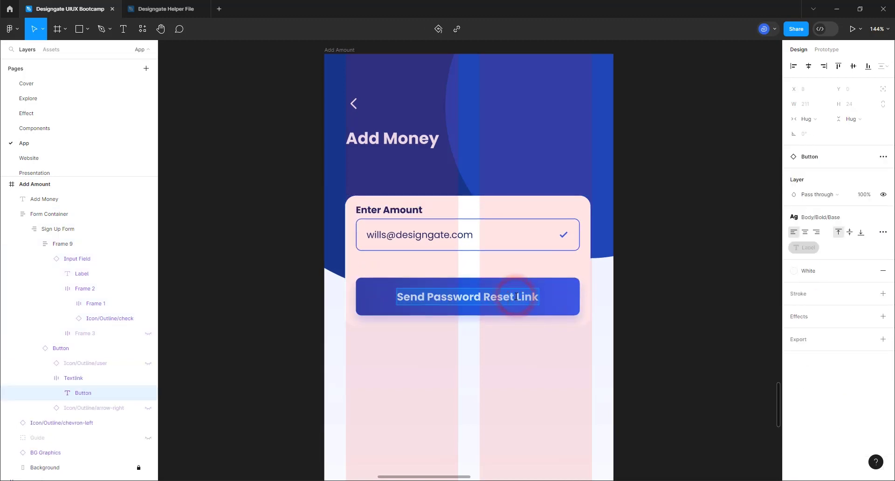
type("Continue")
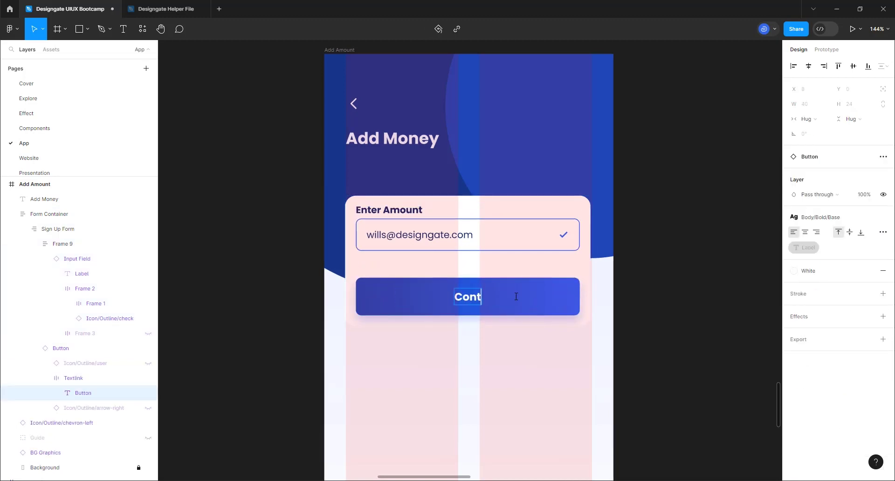
left_click(508, 398)
left_click(539, 255)
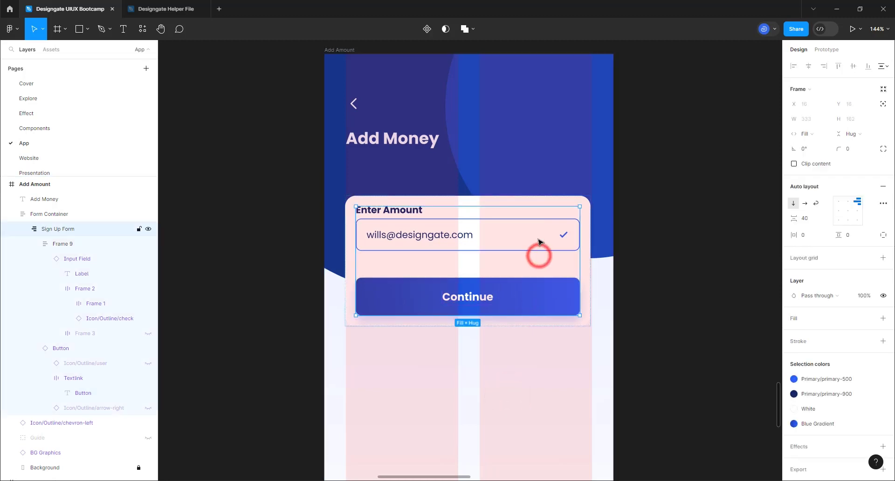
- Turn off the input field's Right Icon and clear its email text value
double_click(539, 242)
double_click(539, 241)
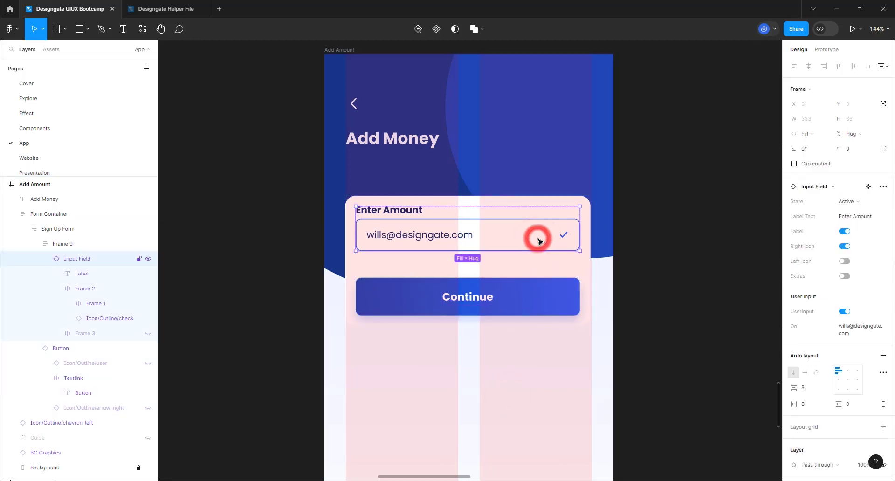
left_click(844, 245)
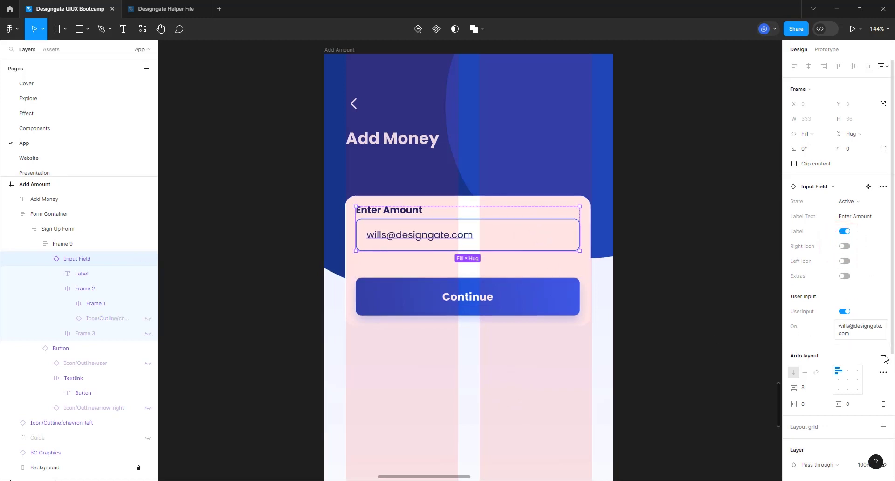
left_click(847, 332)
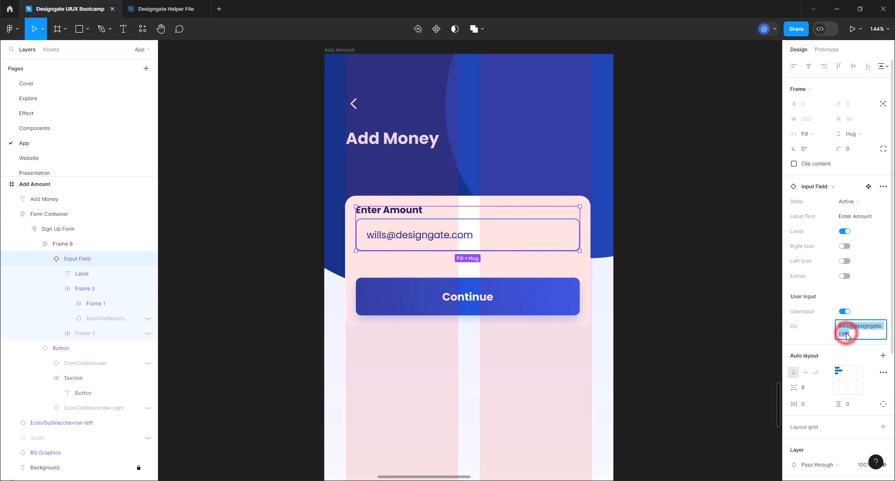
key("BackSpace")
key("Return")
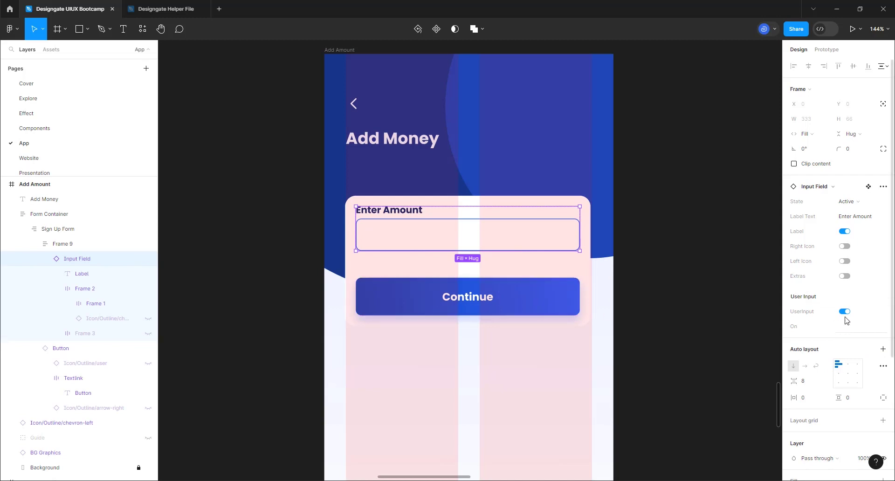
- Turn off UserInput and clear the 'Enter your email' placeholder, leaving the box empty
left_click(845, 316)
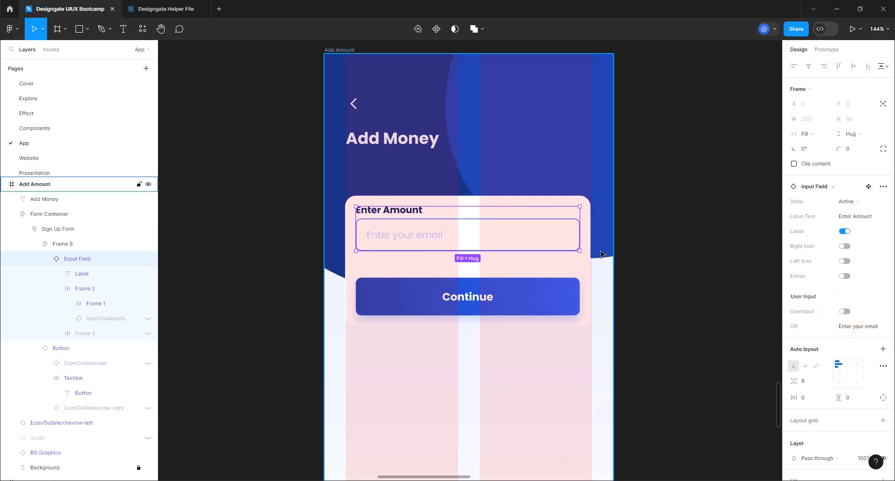
left_click(842, 326)
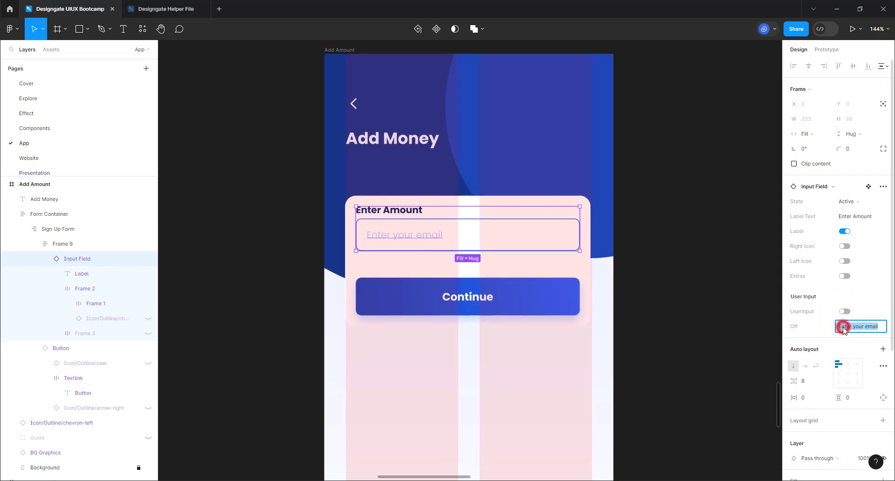
key("BackSpace")
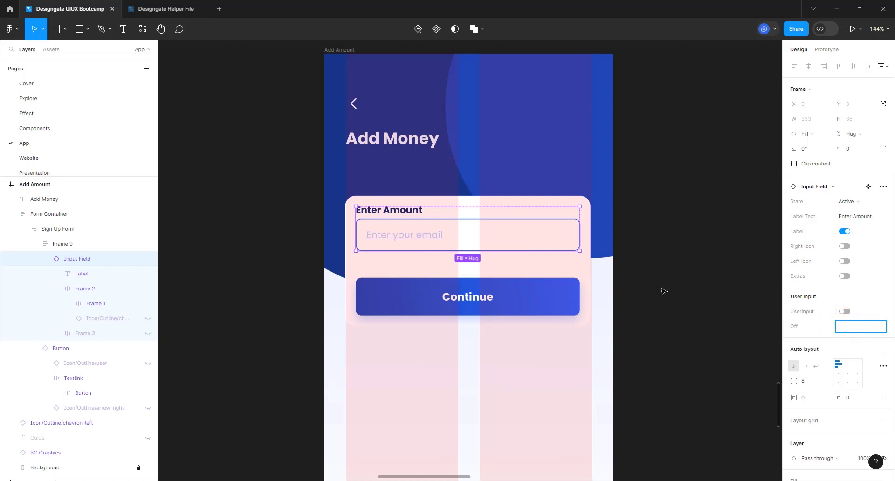
left_click(659, 287)
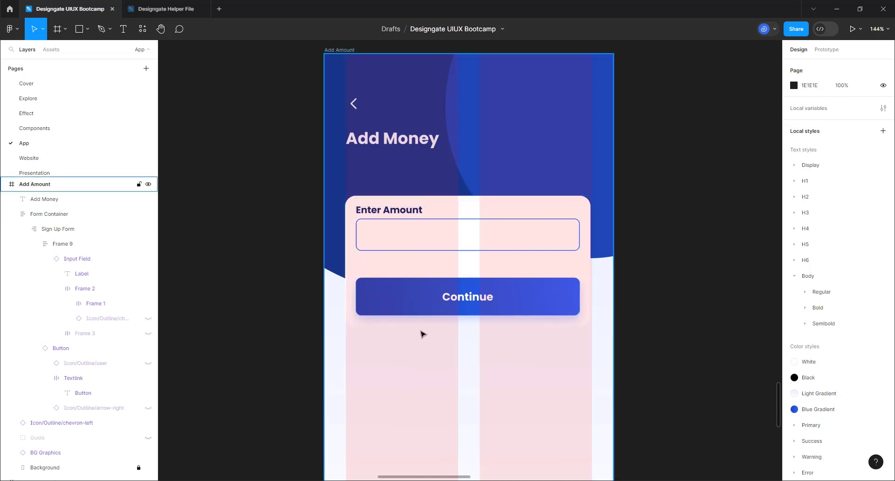
left_click(421, 280)
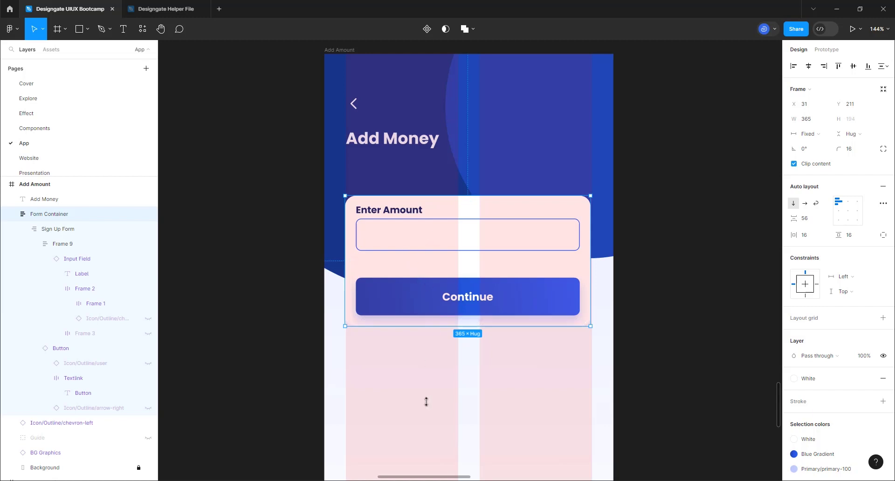
scroll(436, 196, "up", 5)
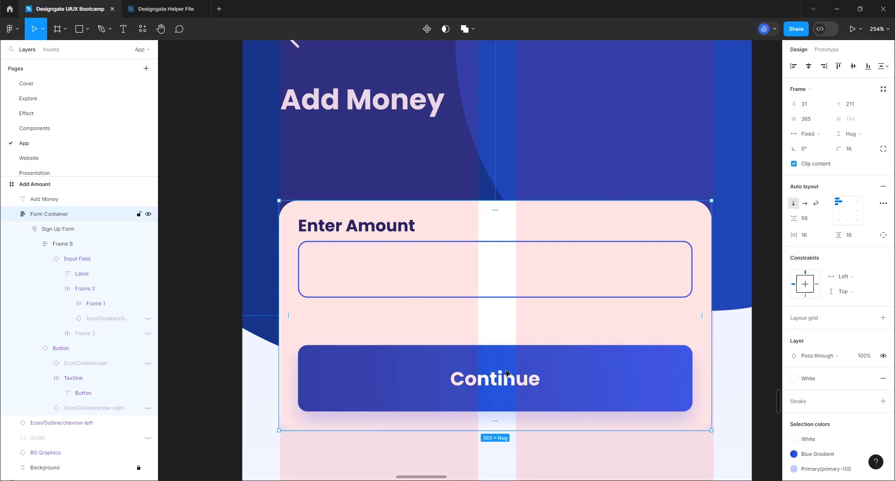
double_click(551, 377)
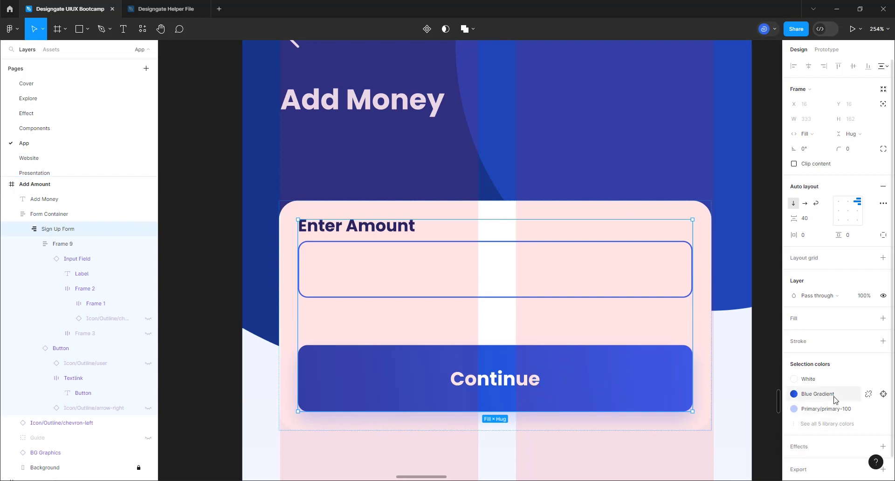
- Place a Button instance above Continue, set to Fill container, with Left and Right icons off
left_click(52, 54)
scroll(58, 225, "down", 5)
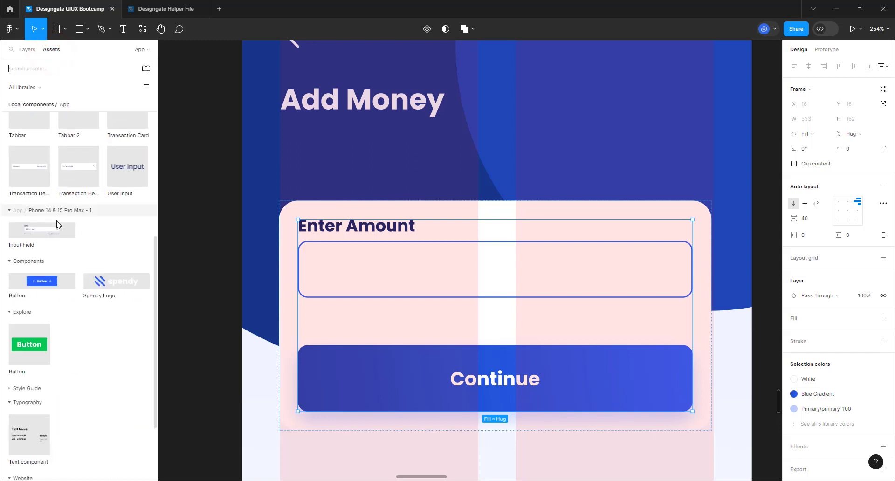
left_click_drag(44, 281, 481, 339)
left_click_drag(518, 361, 520, 365)
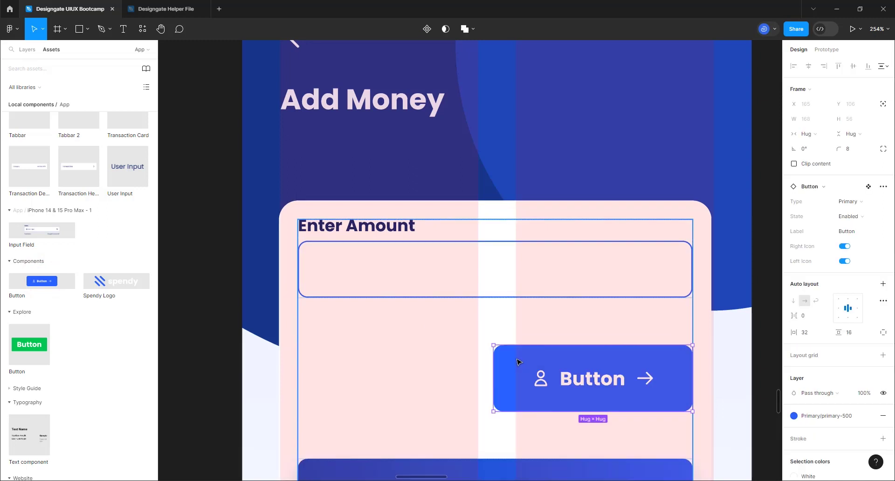
left_click(812, 140)
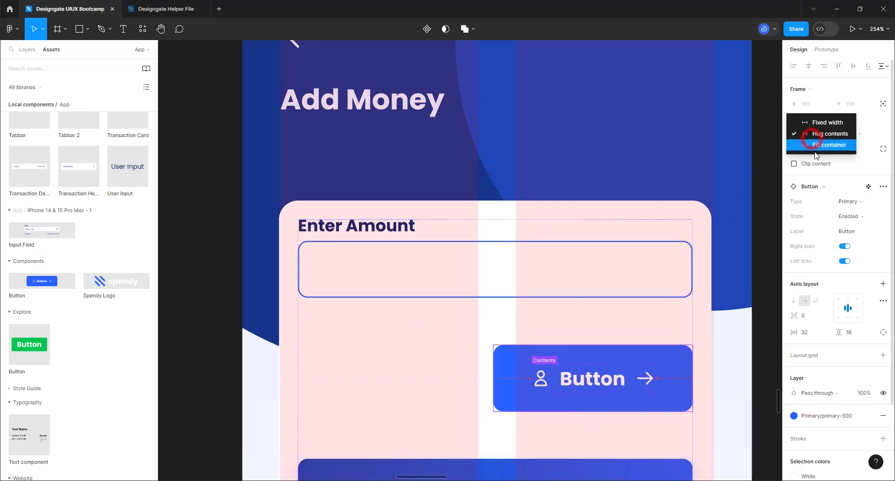
left_click(813, 148)
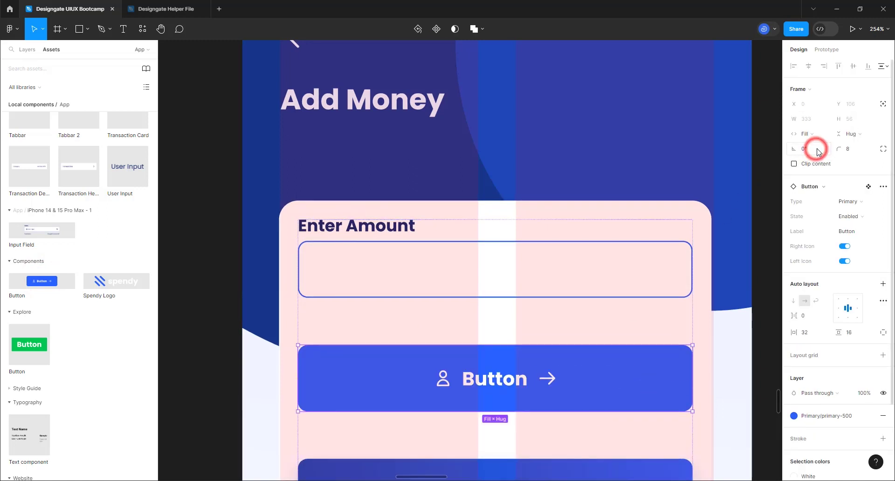
left_click(845, 261)
left_click(845, 246)
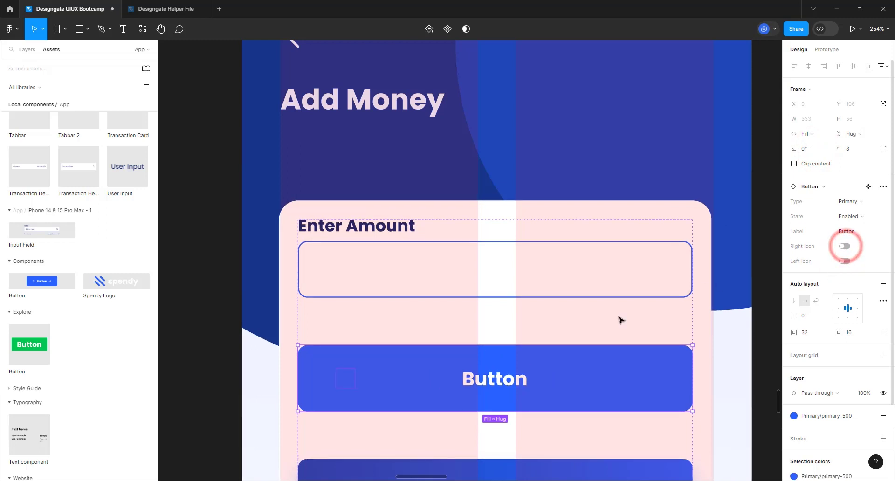
- Relabel the new button 'Continue', then select the lower duplicate Continue button
double_click(493, 382)
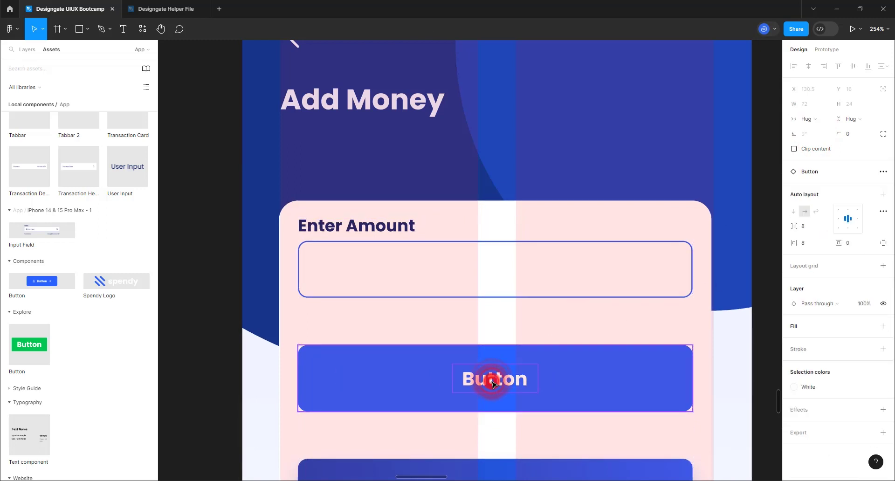
double_click(493, 383)
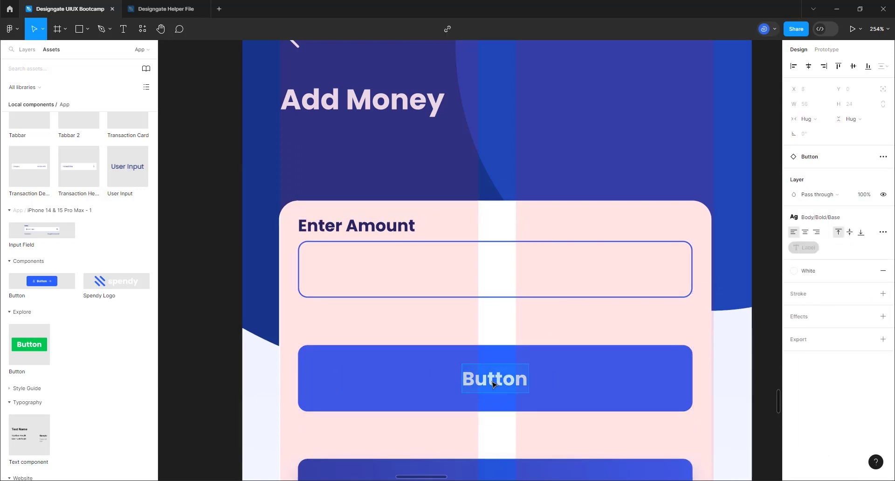
type("Continu")
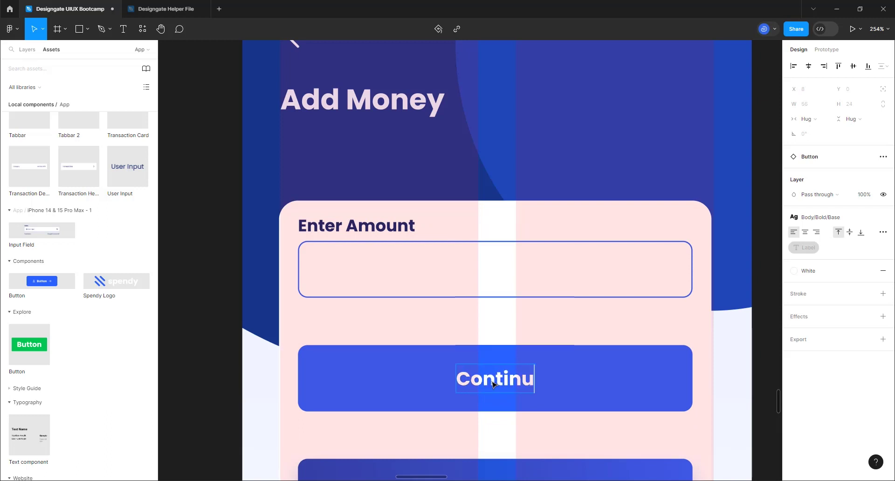
type("e")
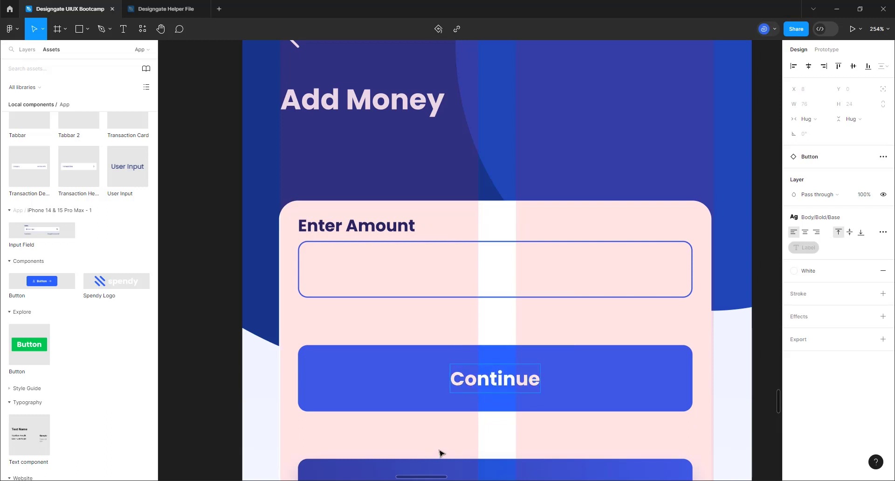
left_click(414, 429)
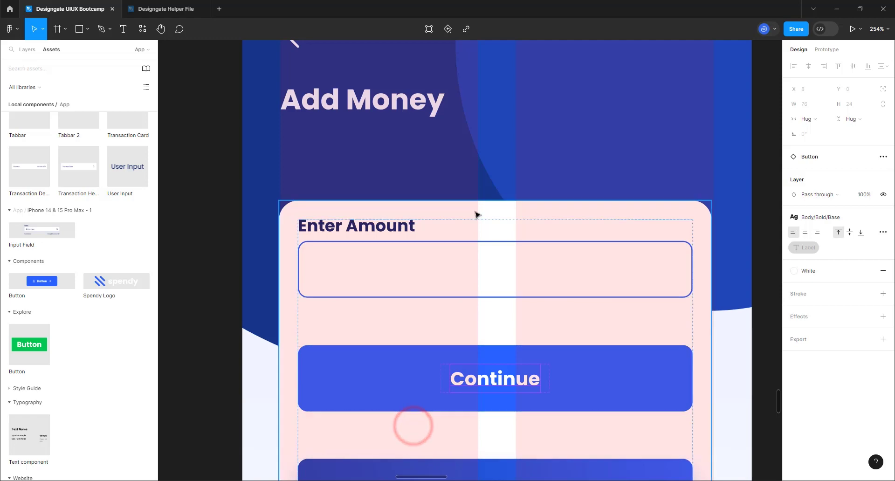
scroll(476, 212, "down", 3)
left_click(538, 394)
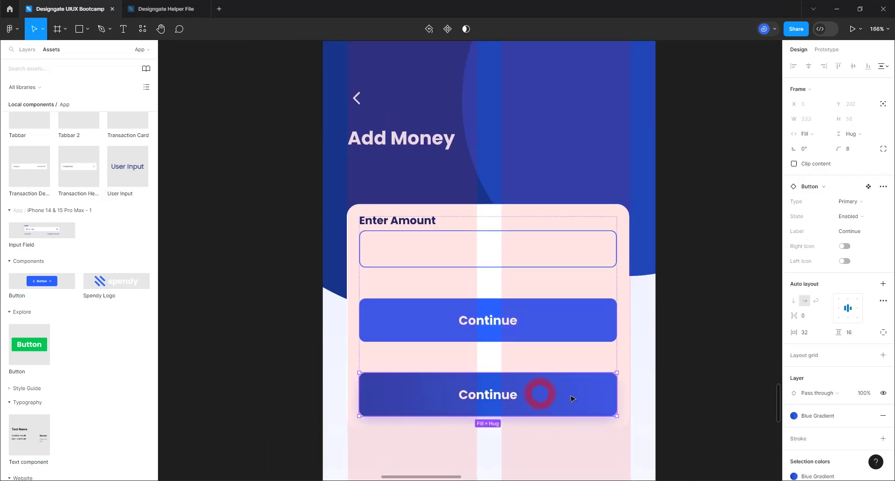
- Delete the duplicate Continue button and set the field-to-button gap to 32 px
key("Delete")
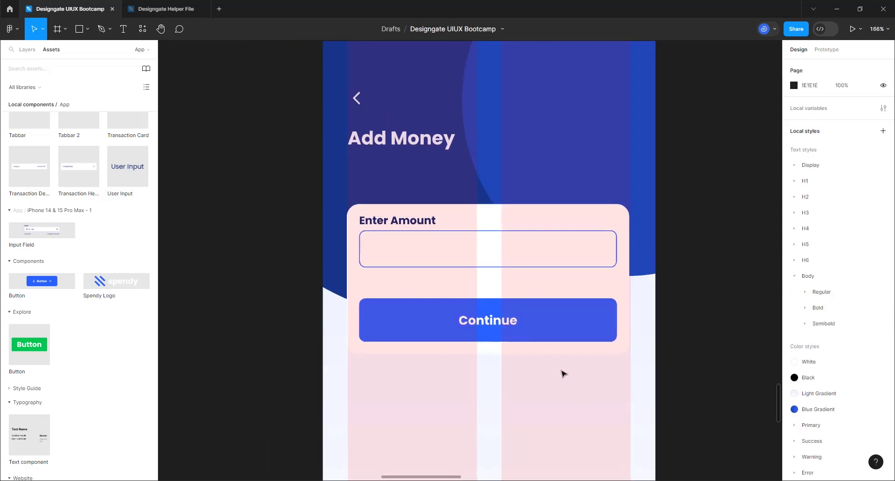
left_click(536, 298)
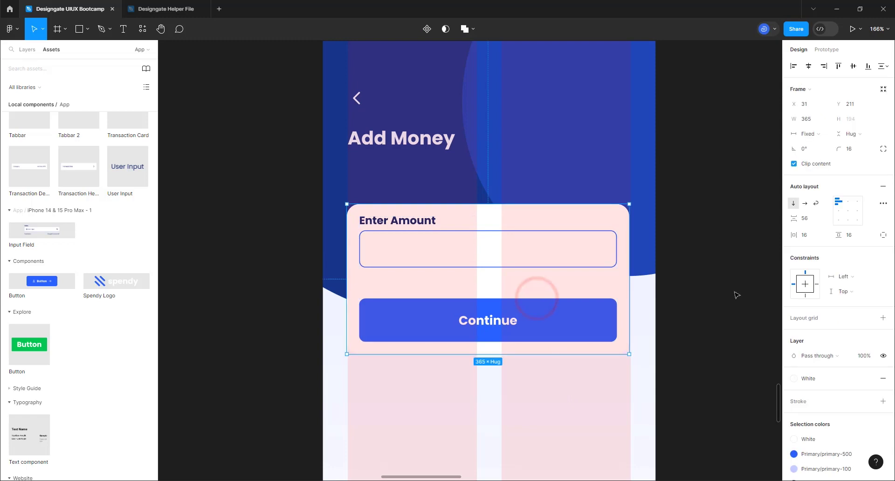
left_click(814, 220)
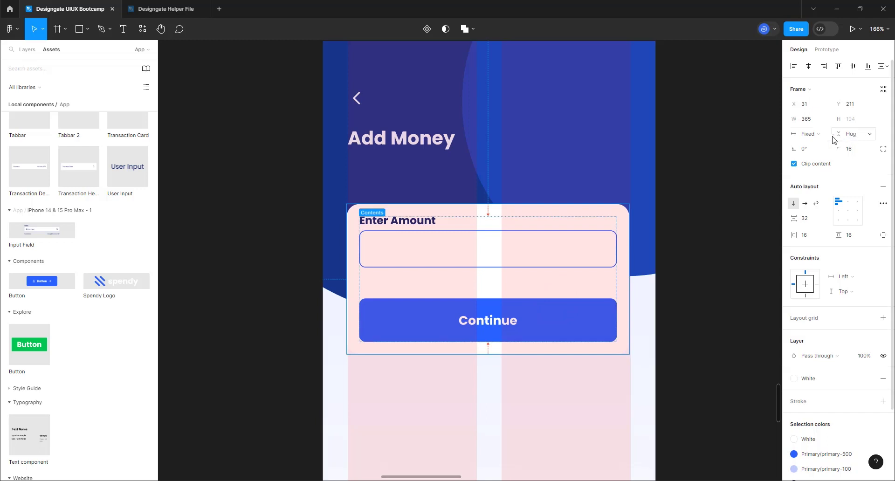
left_click(487, 284)
left_click(488, 284)
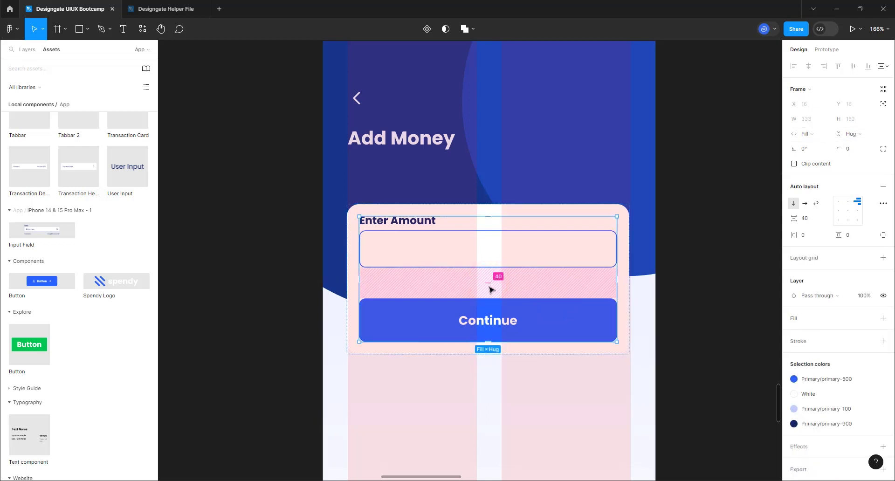
left_click_drag(489, 287, 488, 278)
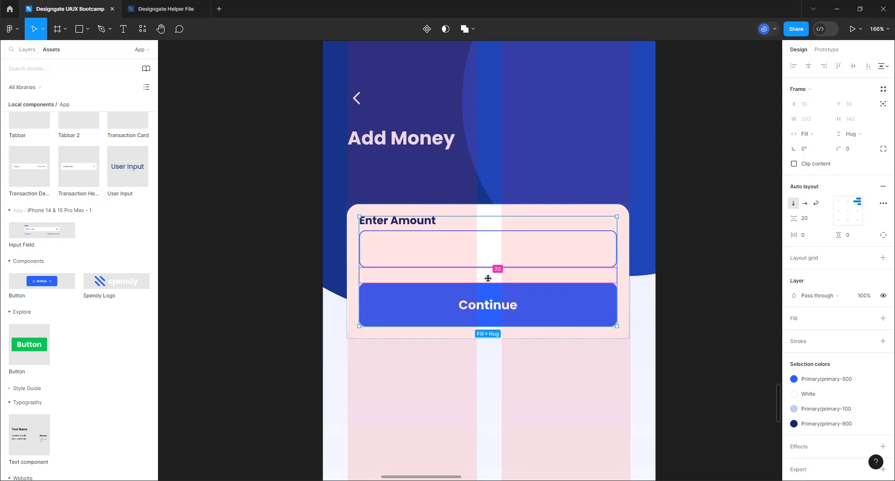
left_click(806, 218)
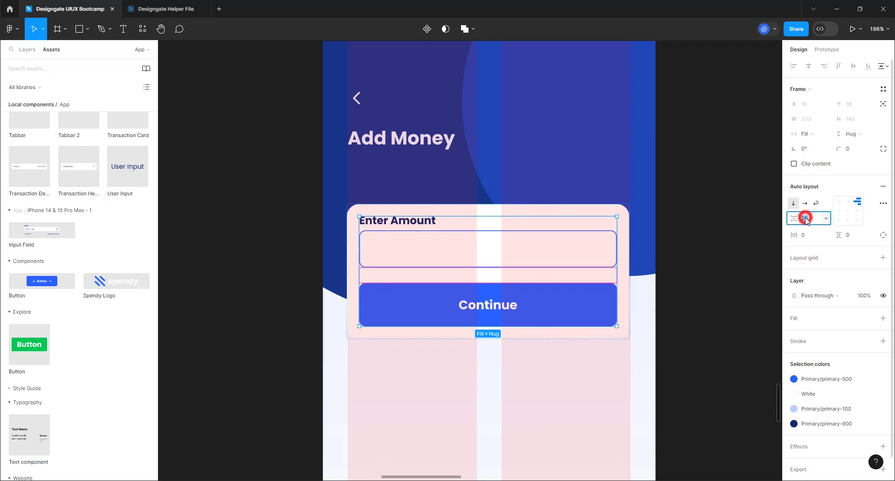
type("32")
key("Return")
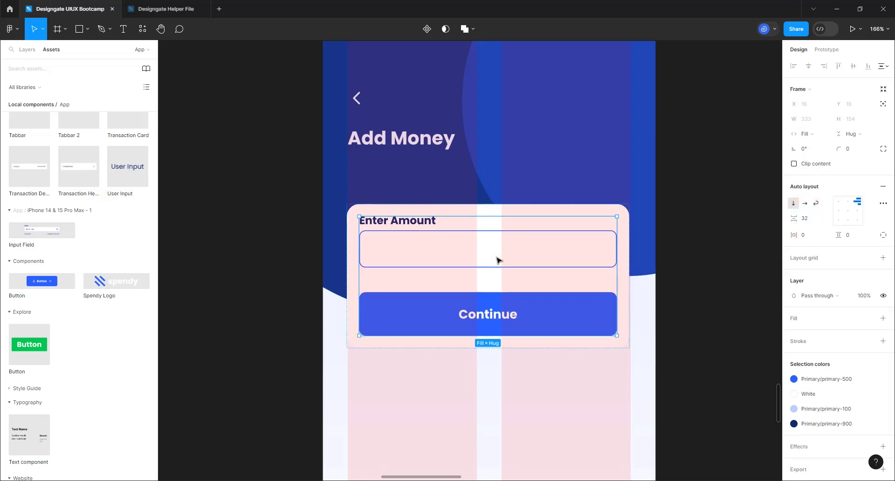
- Give the card frame 32 px vertical and 32 px horizontal padding
left_click(405, 352)
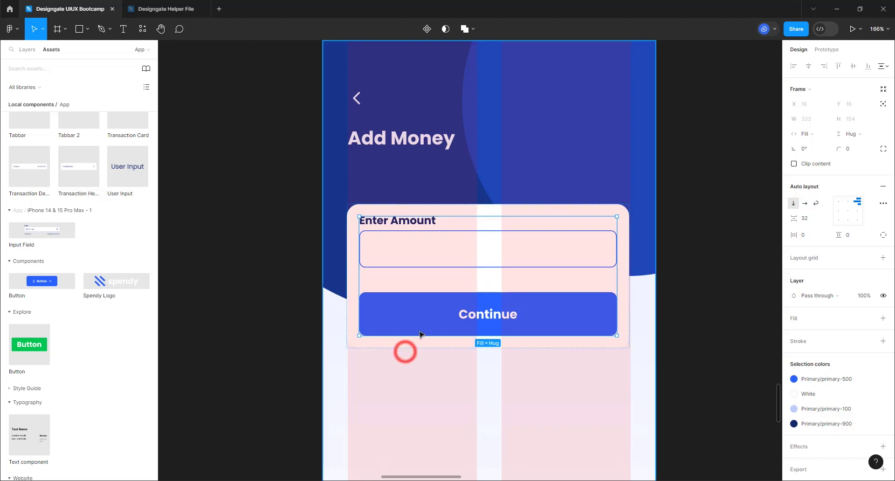
left_click(415, 345)
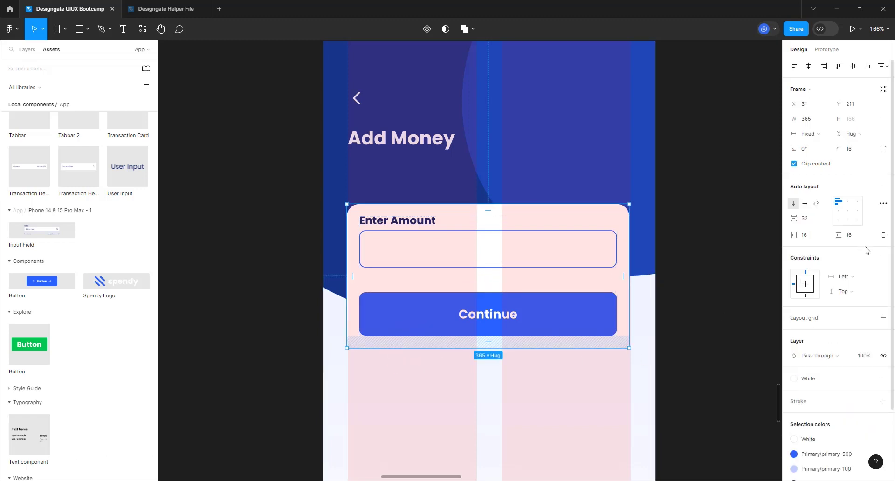
left_click(849, 235)
type("32")
key("Return")
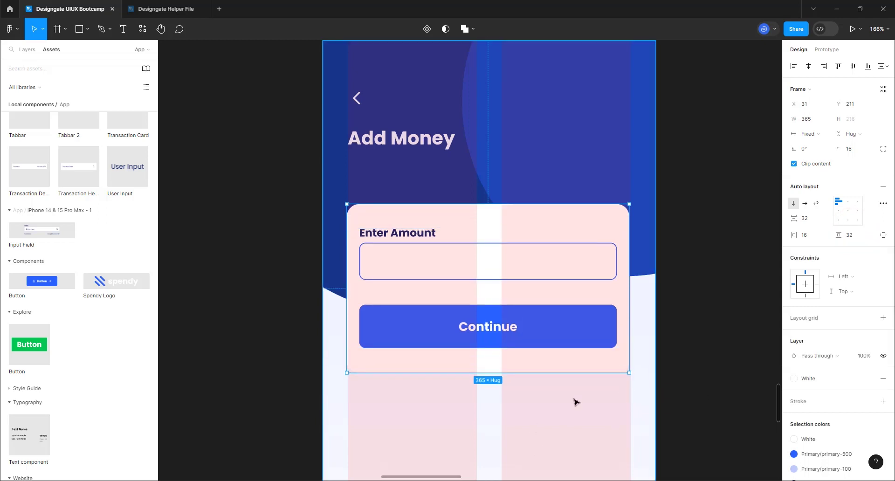
left_click(810, 236)
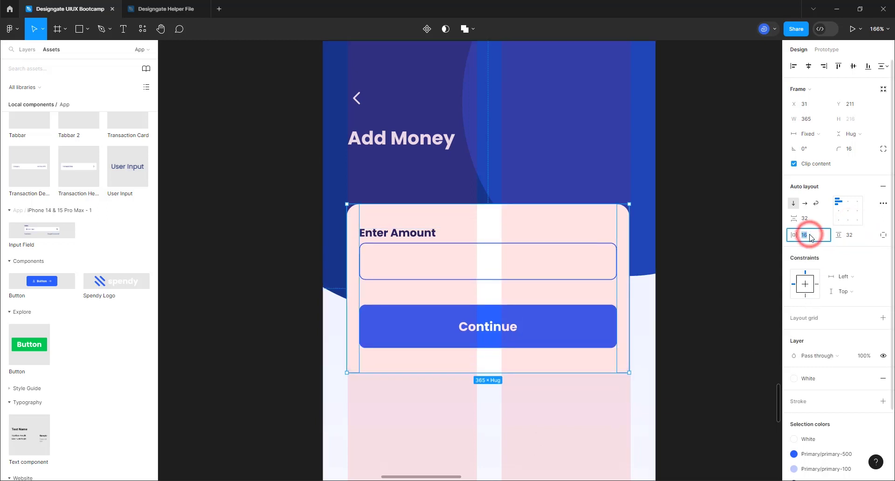
type("32")
key("Return")
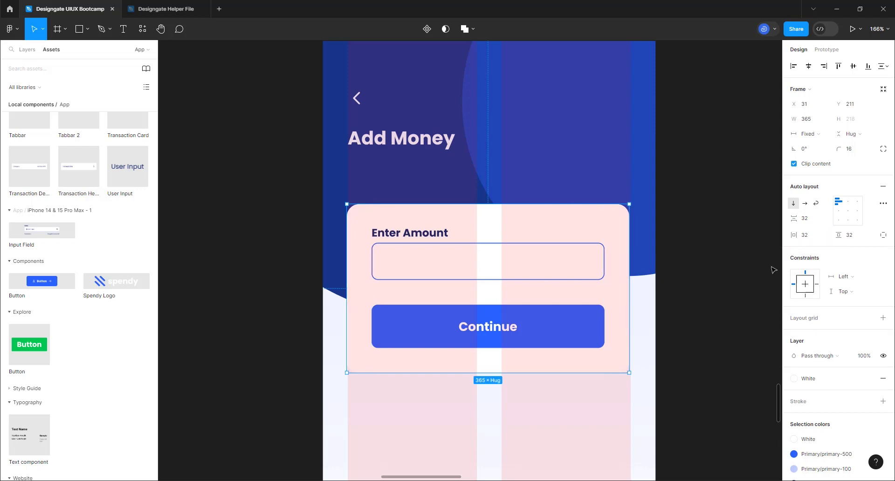
left_click(640, 327)
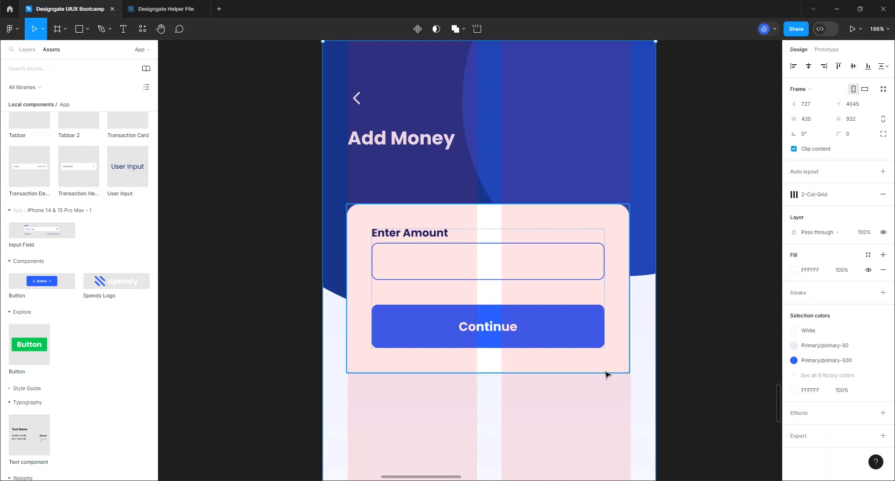
scroll(469, 299, "down", 2)
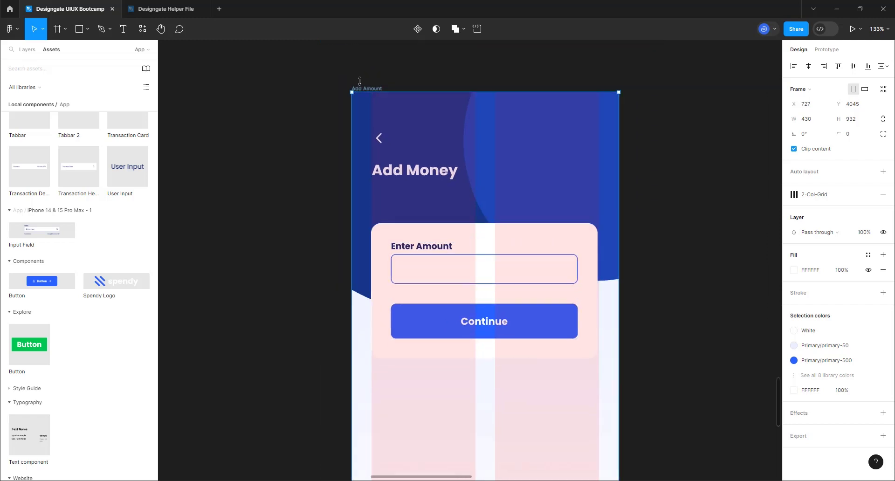
left_click(370, 92)
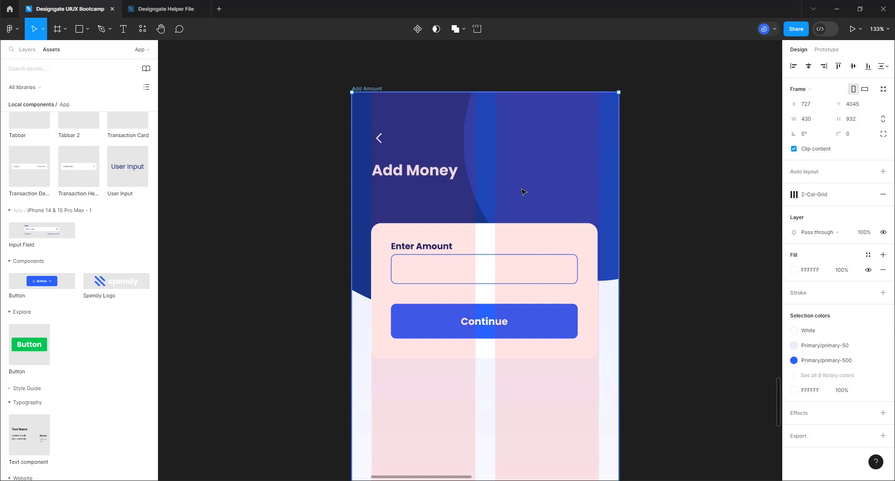
scroll(479, 161, "down", 5)
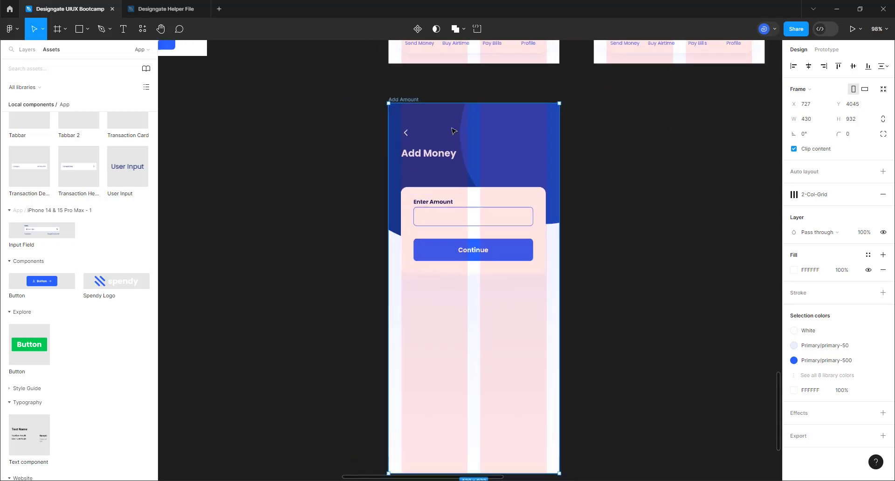
scroll(567, 182, "up", 2)
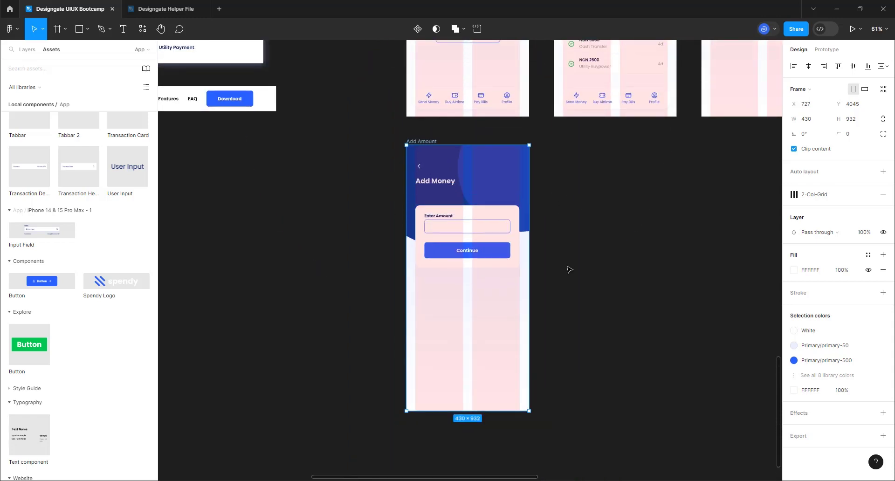
scroll(569, 272, "up", 3)
left_click(552, 251)
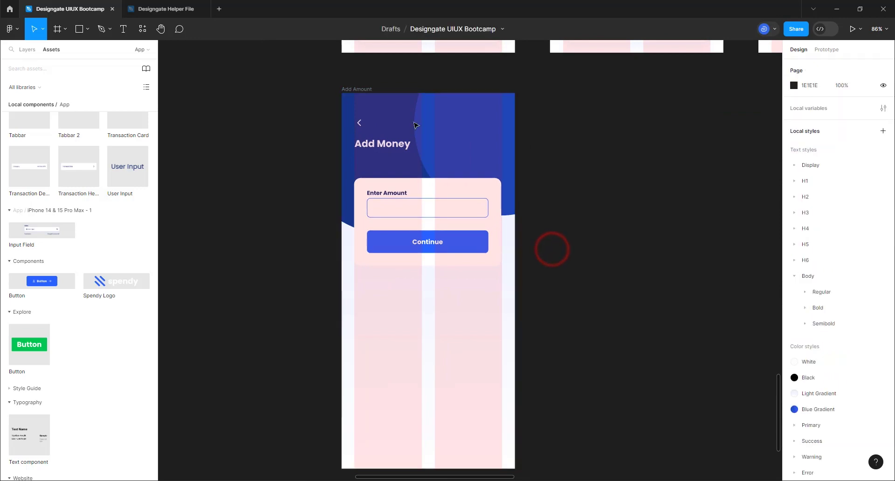
scroll(587, 292, "down", 4)
scroll(541, 269, "down", 3)
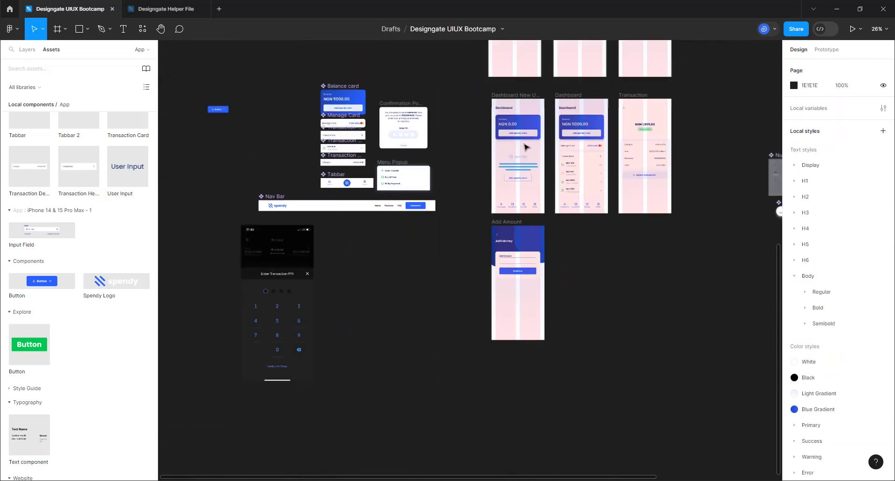
left_click(531, 96)
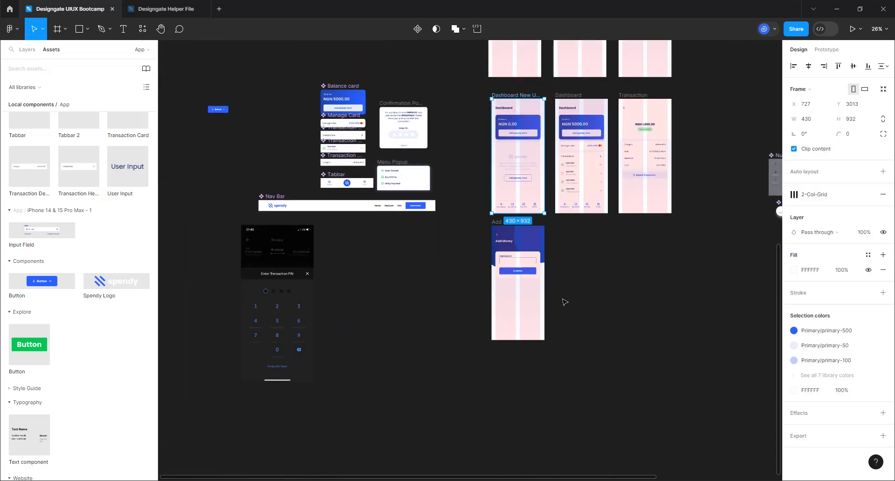
scroll(566, 309, "up", 5)
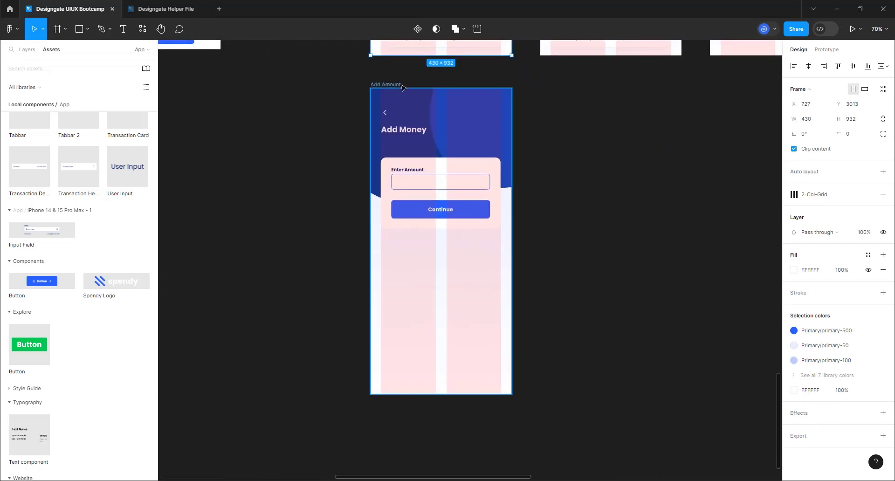
left_click(401, 84)
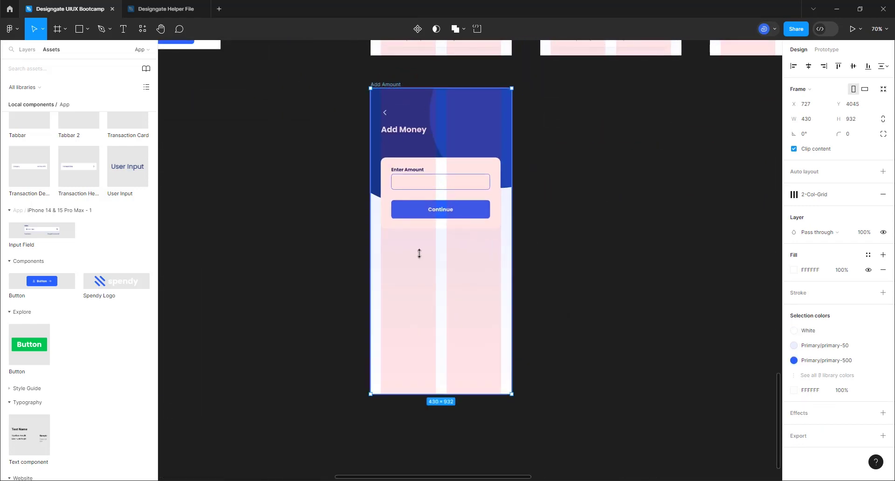
scroll(424, 268, "down", 5)
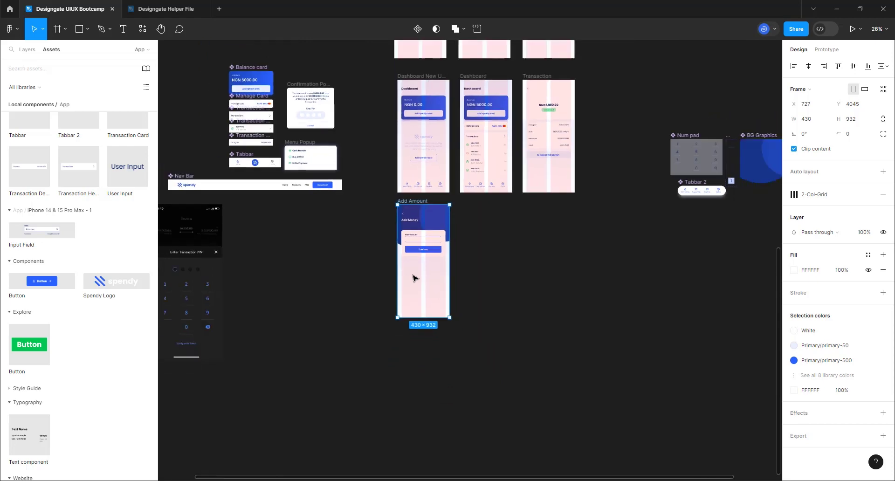
- Drag a Num pad component instance from Assets into the Add Amount screen
left_click(694, 138)
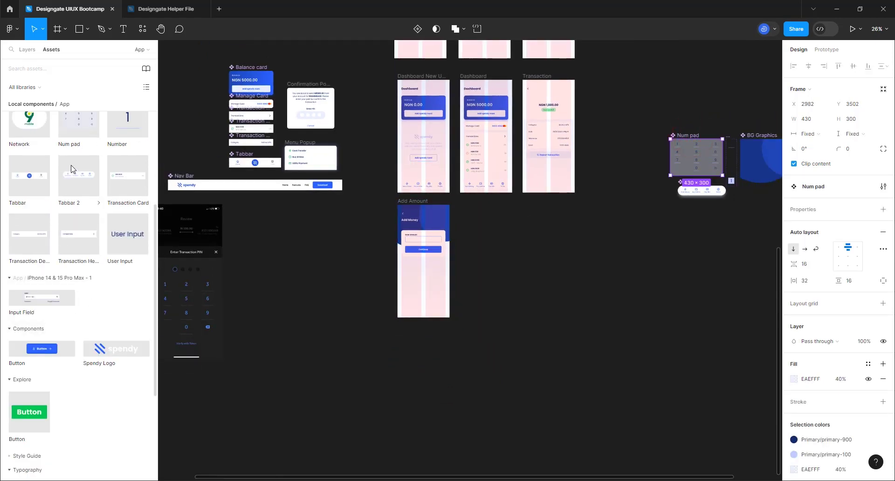
left_click_drag(79, 135, 427, 239)
left_click(419, 200)
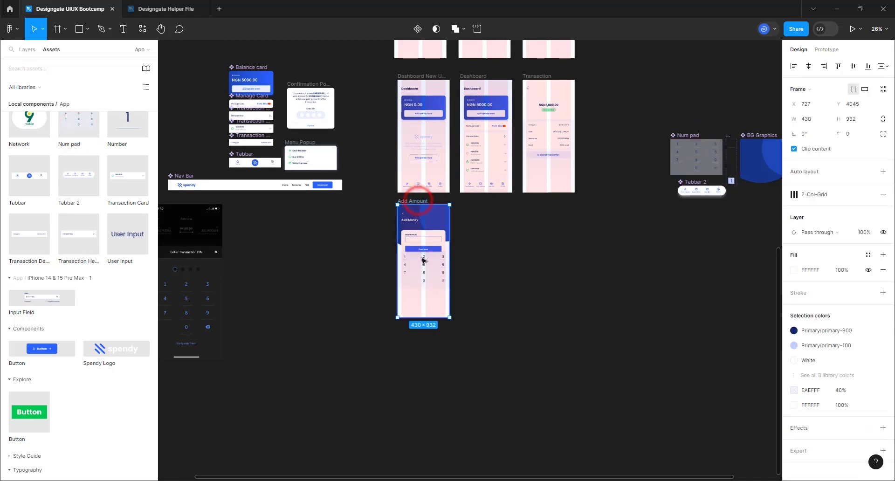
scroll(422, 273, "up", 2)
scroll(417, 294, "up", 4)
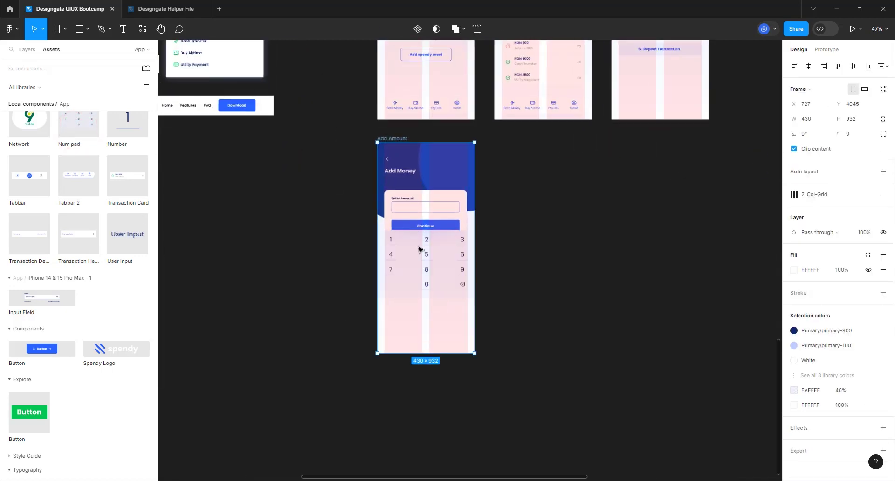
- Align the Num pad to the screen's horizontal center and bottom
left_click(411, 273)
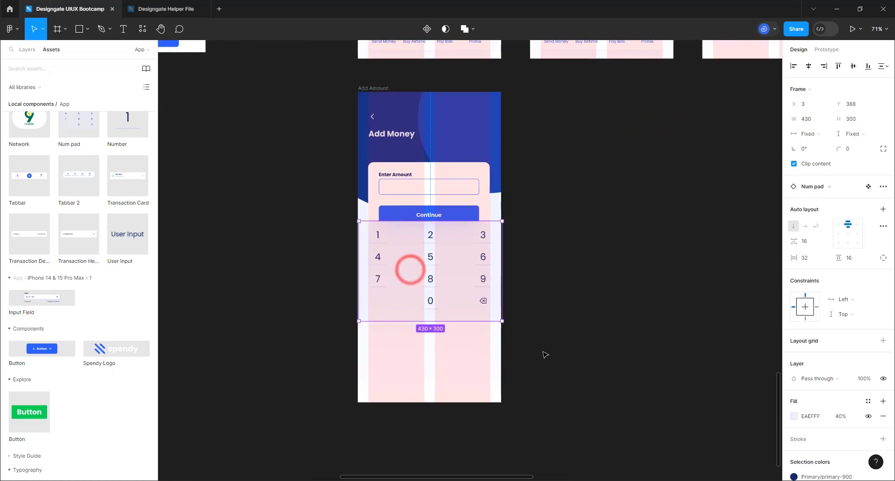
left_click(808, 67)
left_click(867, 66)
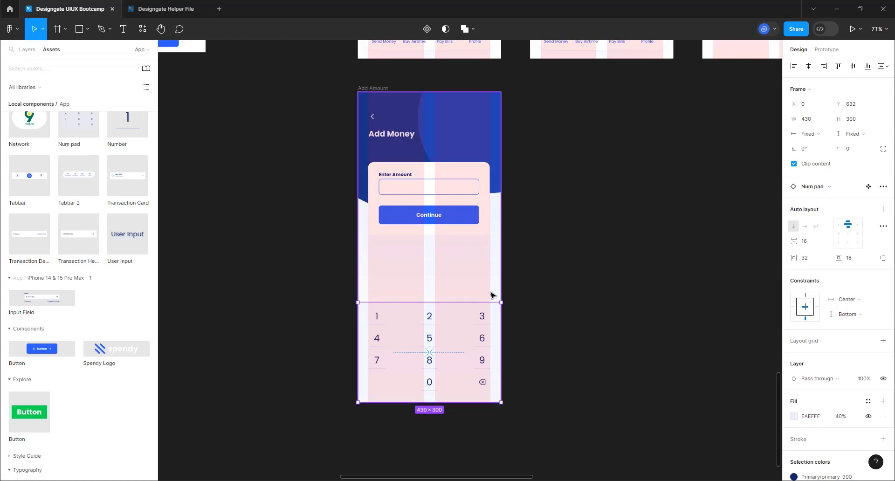
scroll(493, 295, "down", 10)
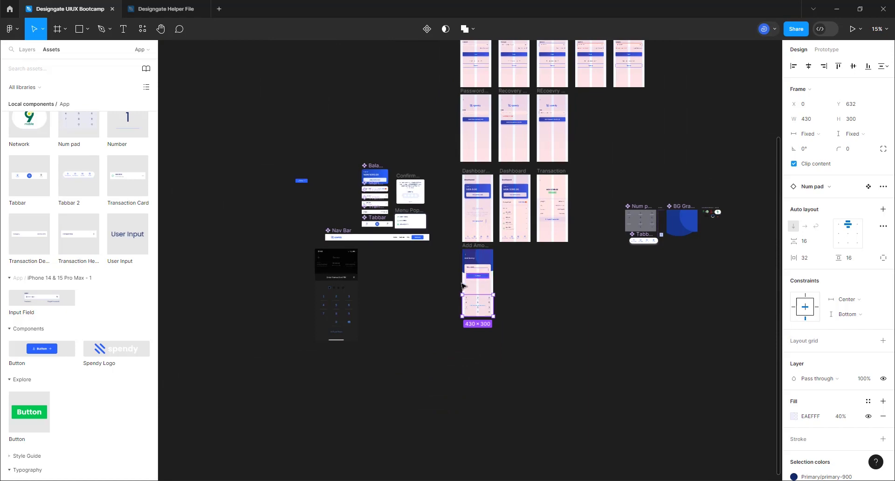
- Zoom the canvas onto the input field variants in the iPhone 14 & 15 Pro Max frame
scroll(463, 285, "up", 10)
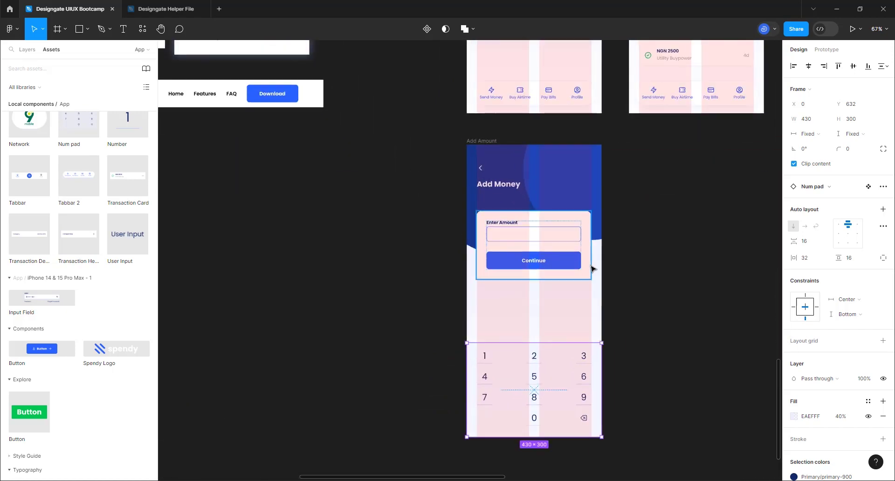
scroll(592, 268, "down", 8)
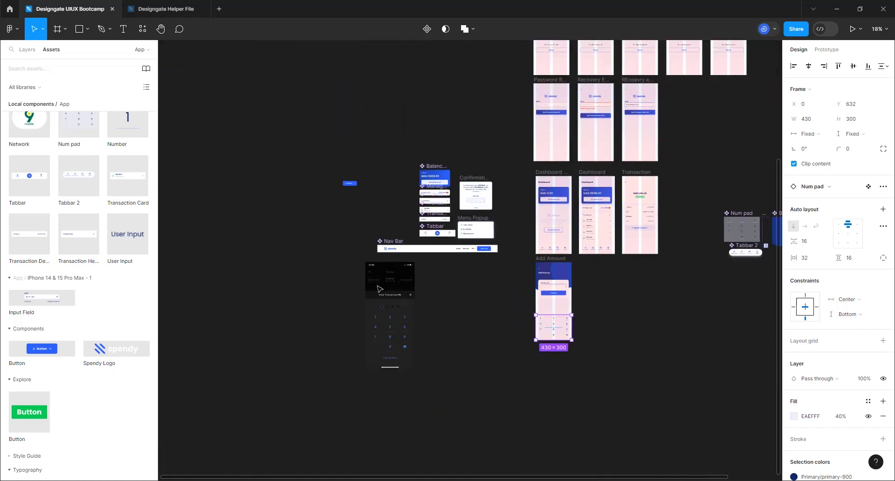
scroll(469, 225, "down", 4)
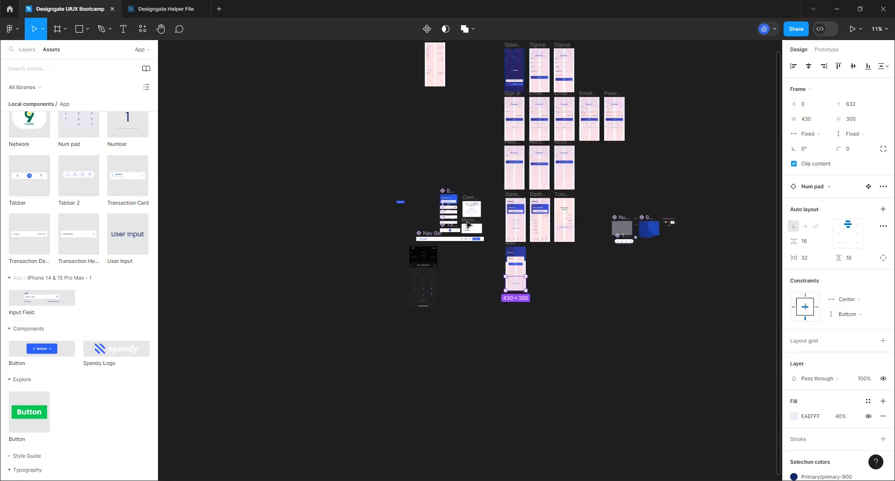
scroll(468, 226, "up", 4)
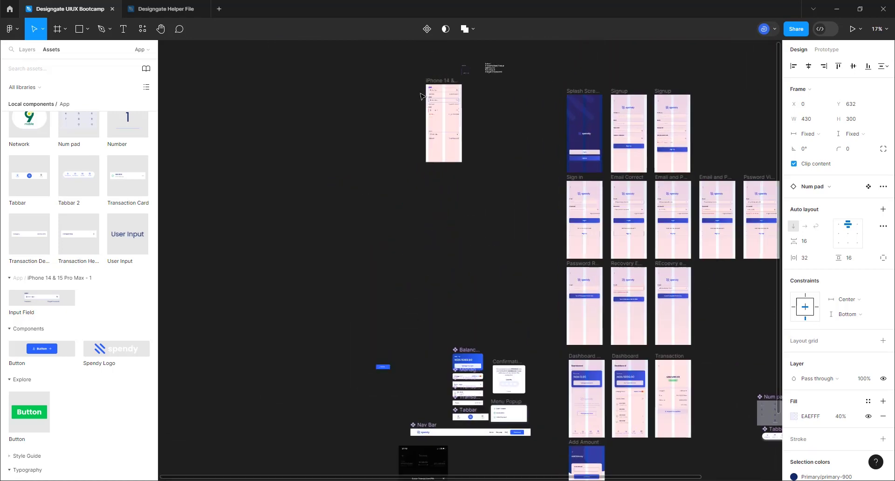
scroll(422, 97, "up", 10)
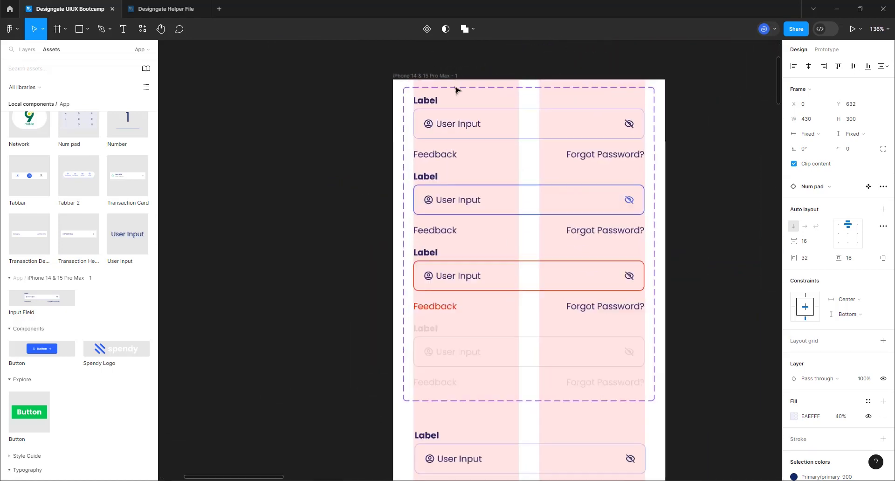
scroll(457, 90, "up", 4)
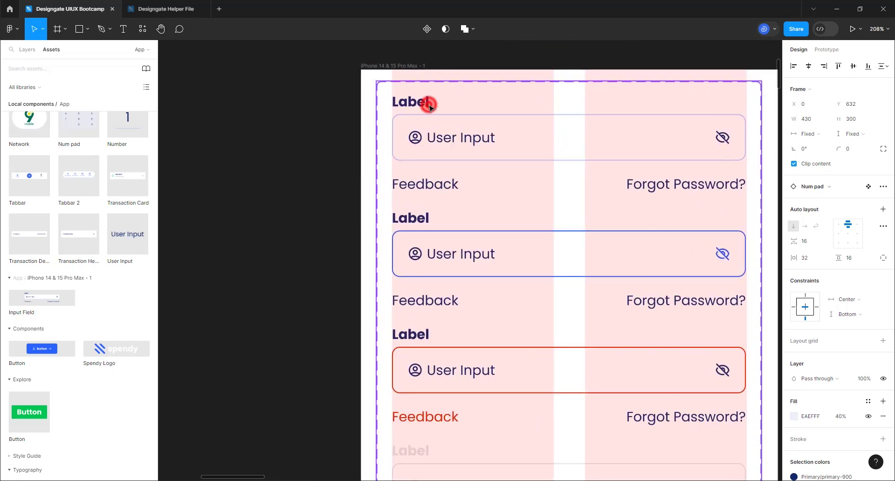
left_click(429, 107)
double_click(429, 124)
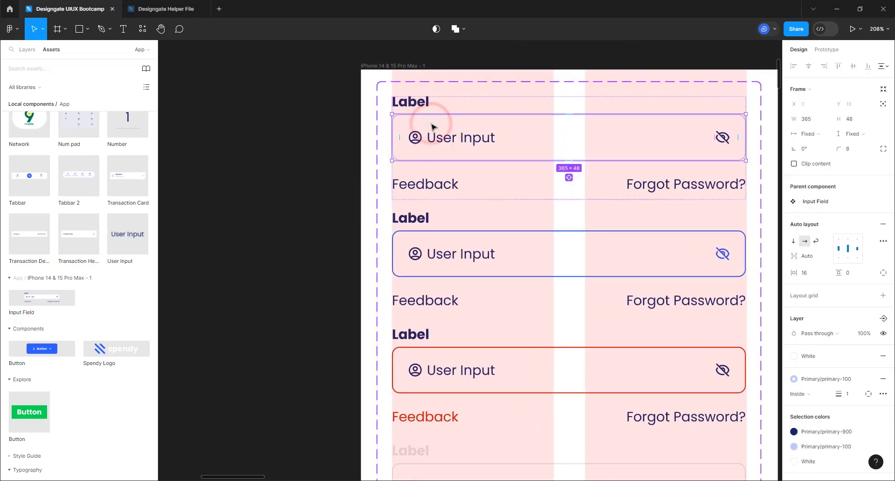
left_click(452, 99)
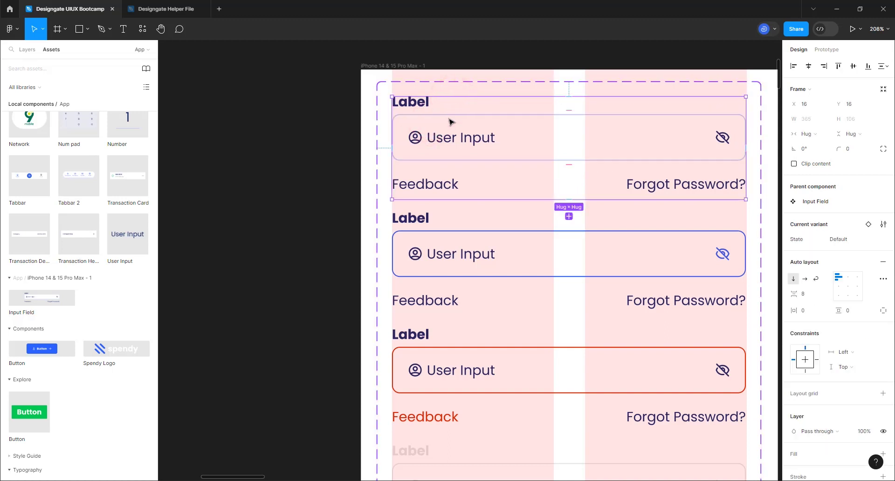
left_click(808, 302)
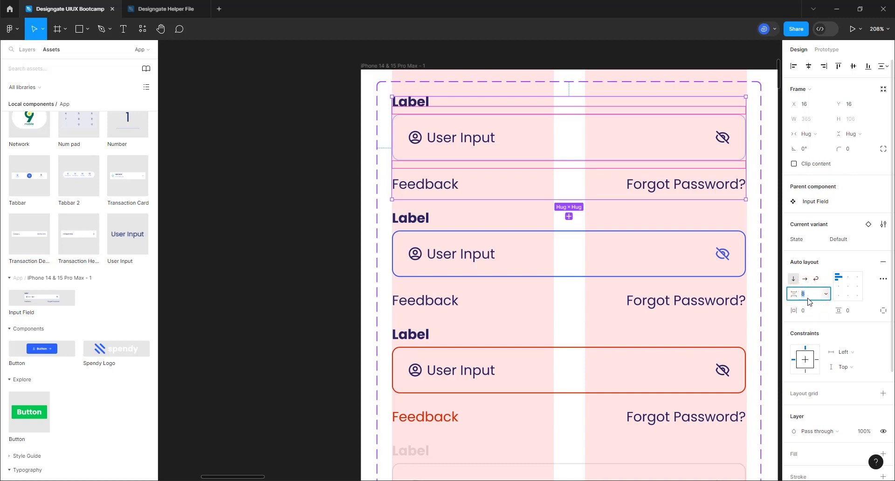
type("16")
key("Return")
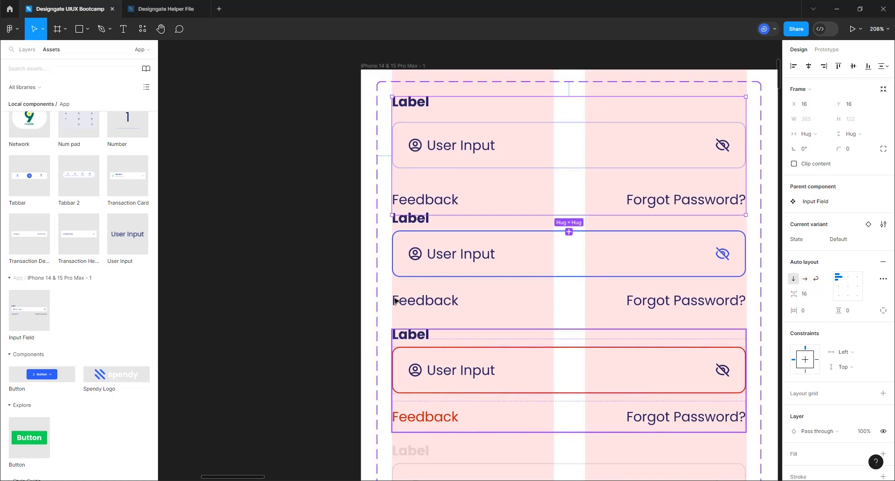
key("ctrl+z")
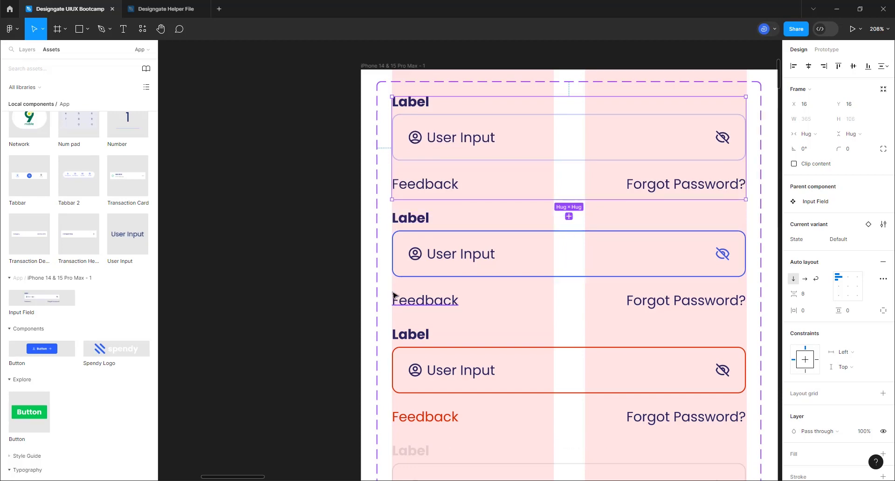
left_click(342, 226)
scroll(328, 204, "down", 10)
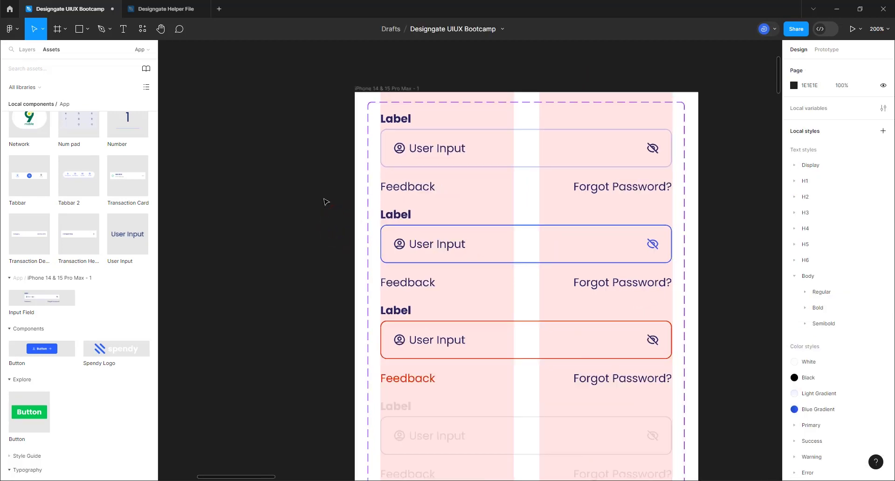
- Navigate back to the Add Amount screen, zoom in, and select its Enter Amount card
scroll(324, 202, "down", 15)
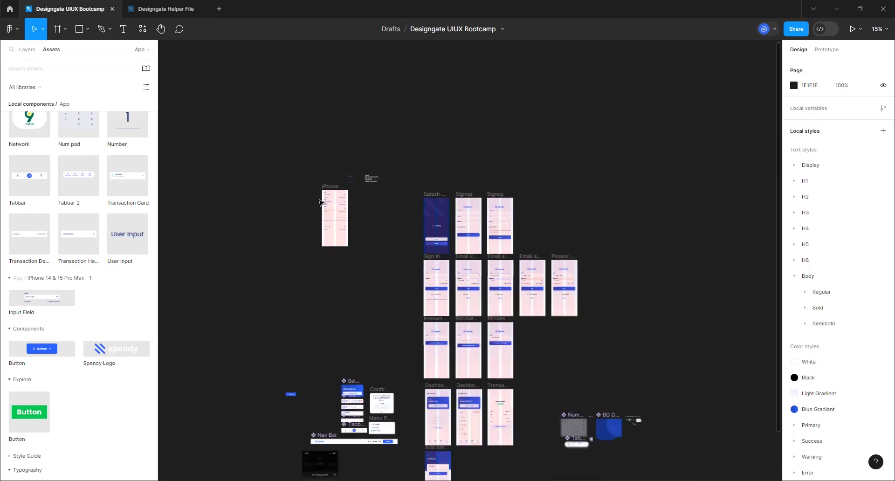
scroll(410, 401, "up", 8)
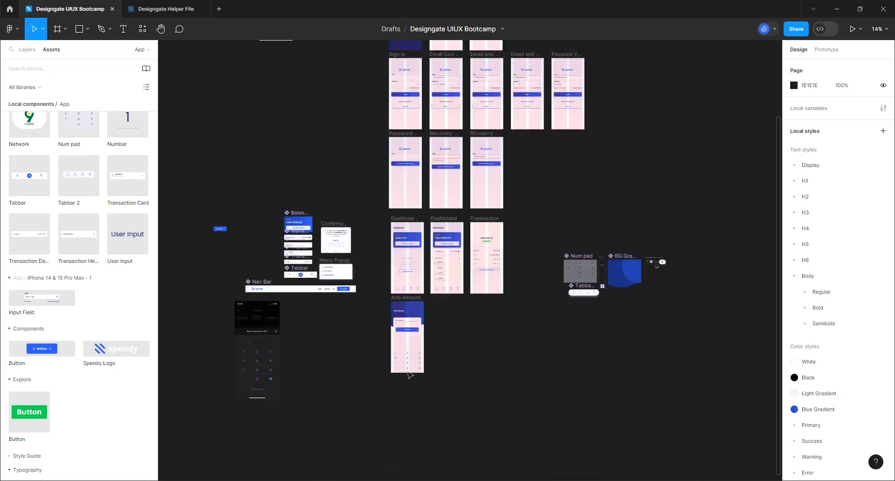
scroll(407, 337, "up", 4)
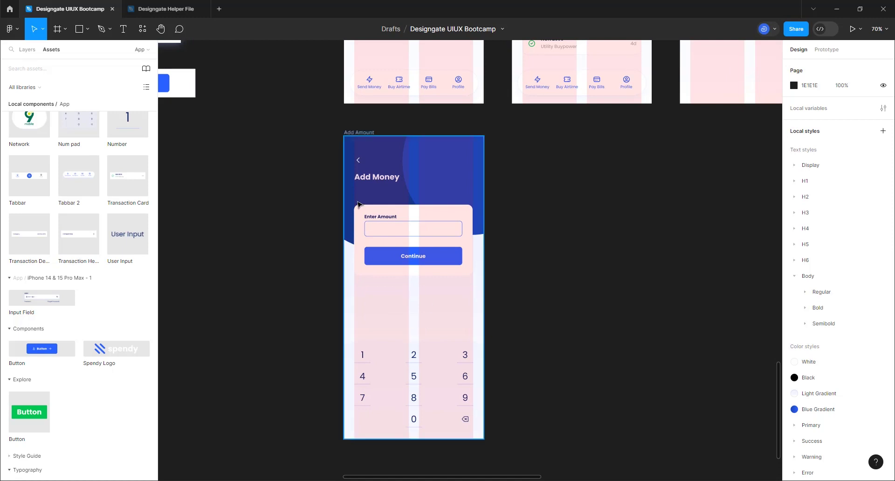
left_click(359, 133)
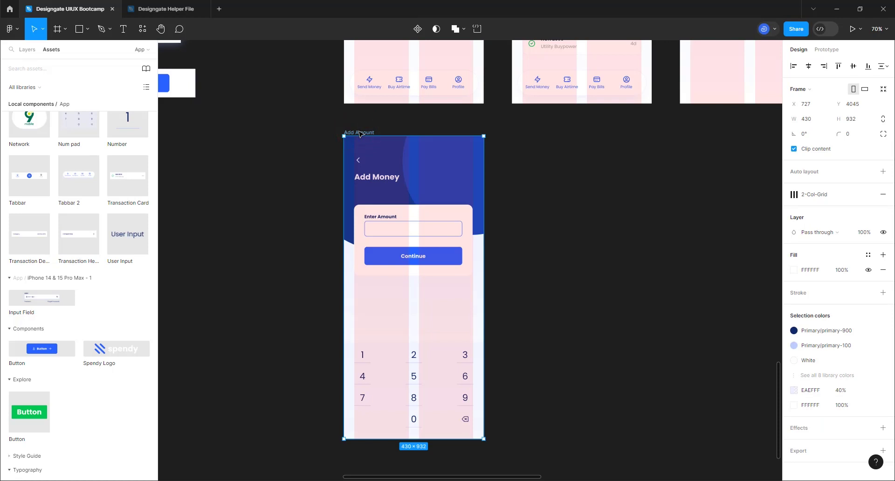
scroll(396, 280, "up", 2)
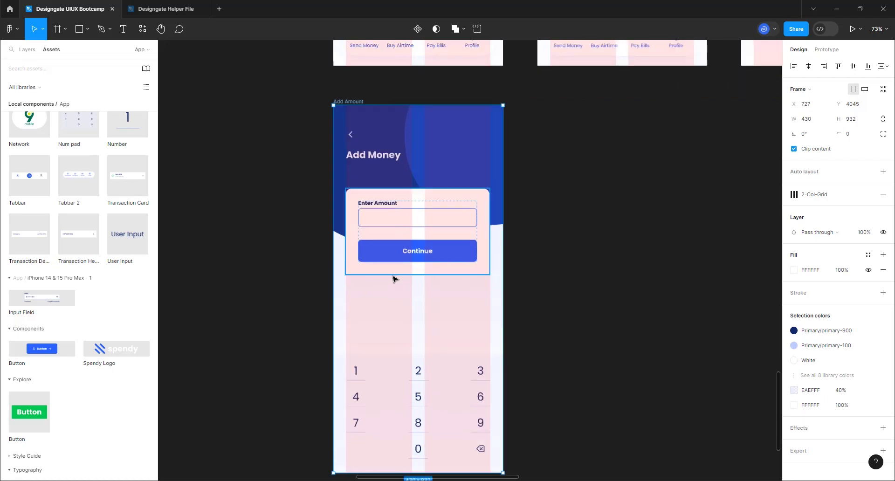
scroll(396, 279, "up", 3)
left_click(392, 268)
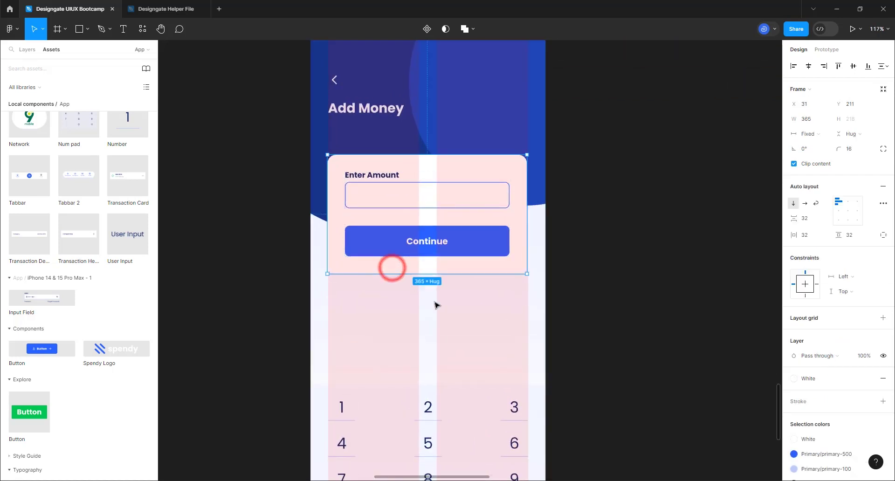
- Set the card's horizontal padding to 24
left_click(815, 240)
left_click(803, 241)
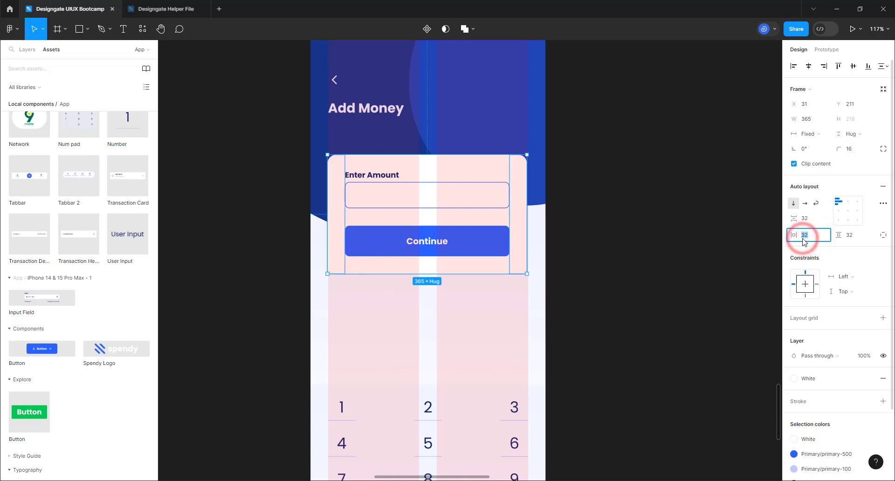
type("24")
key("Return")
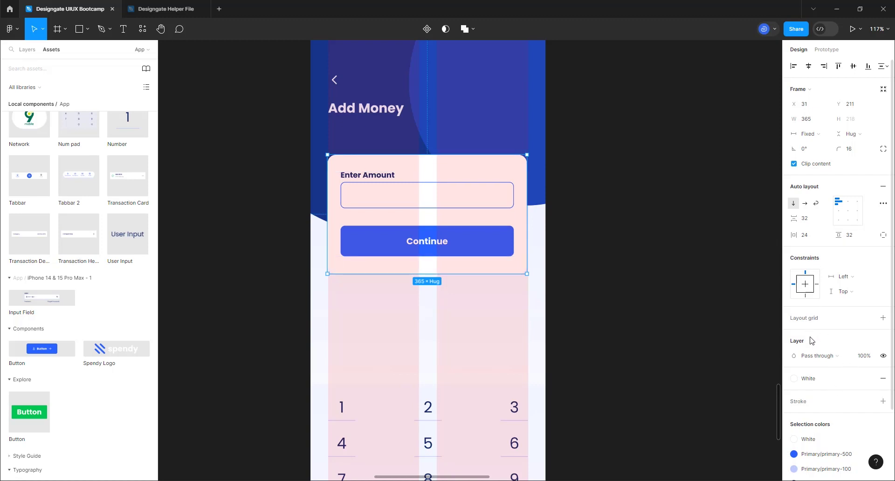
- Apply a Primary/primary-50 stroke to the card
left_click(869, 404)
left_click(710, 416)
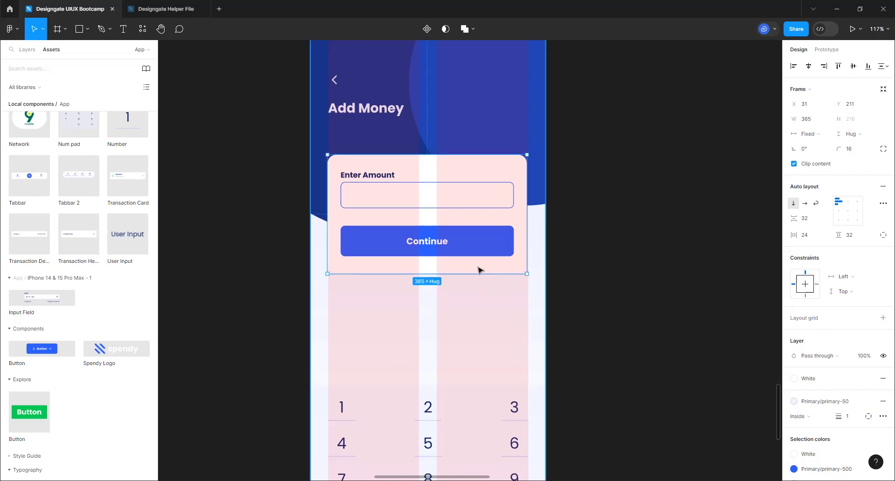
scroll(430, 205, "down", 3)
scroll(430, 208, "down", 3)
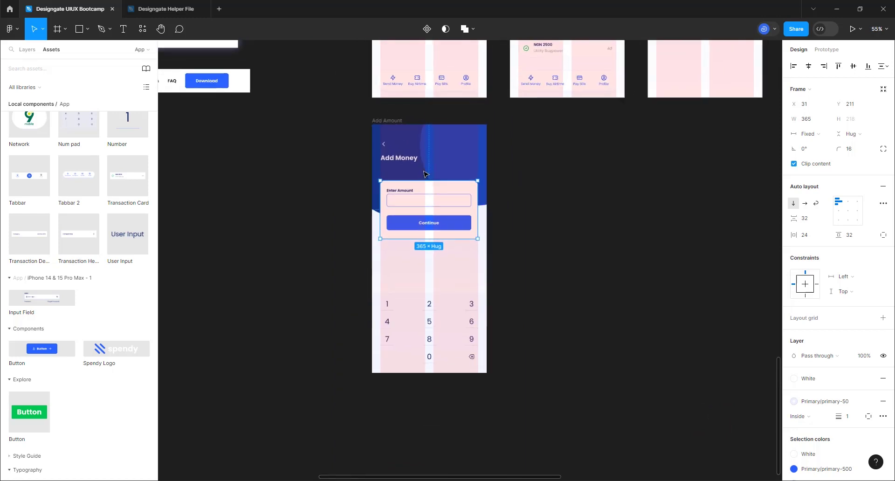
- Duplicate the Add Amount screen with Ctrl+D and rename the copy 'Card Details'
left_click(381, 116)
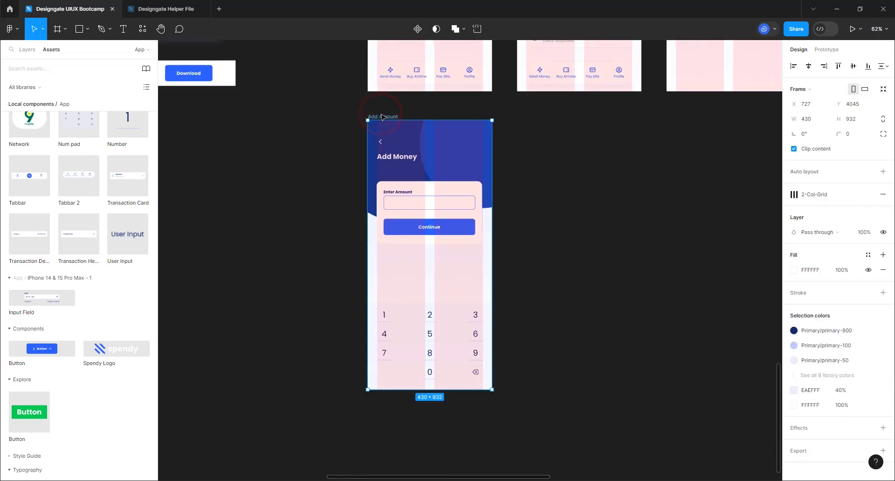
key("ctrl+d")
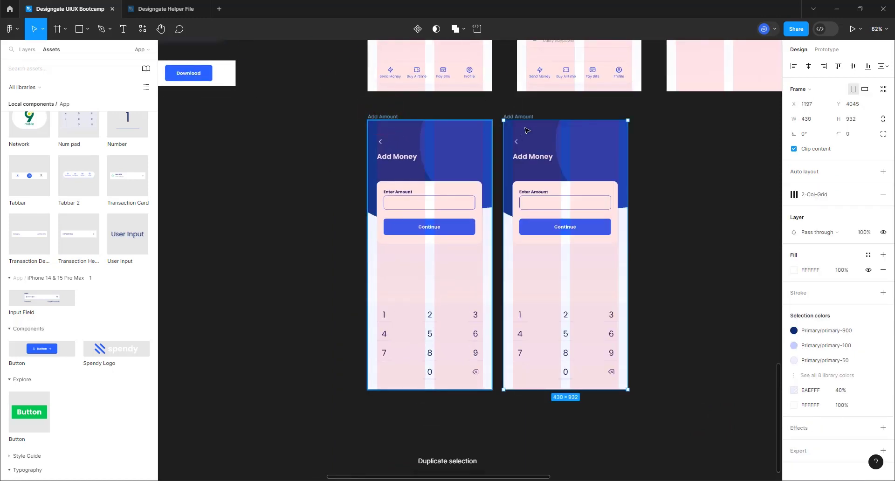
left_click(524, 118)
double_click(524, 117)
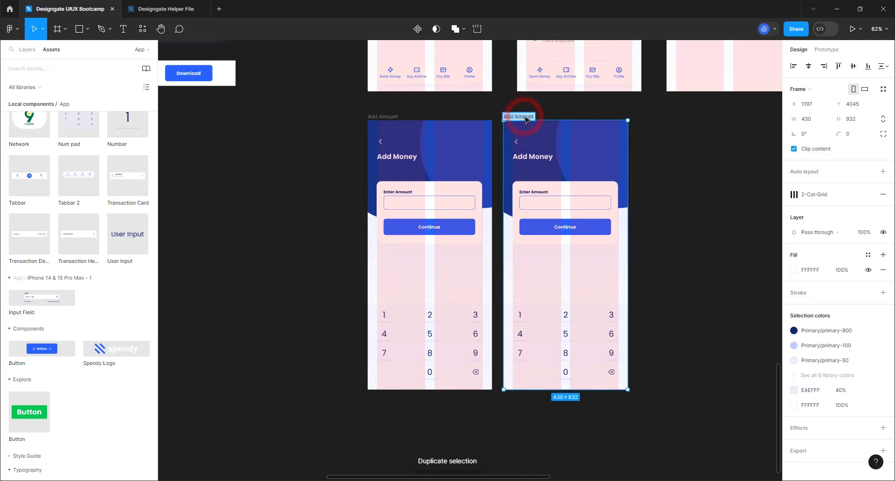
type("Card Details")
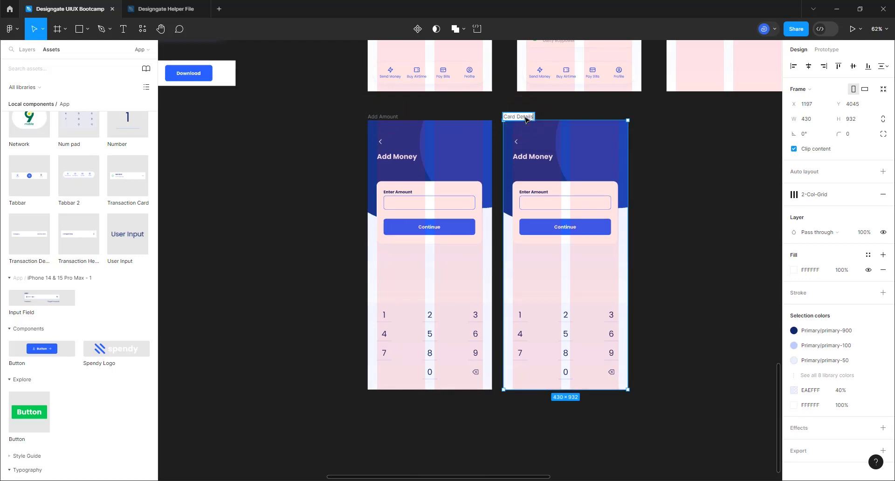
key("Return")
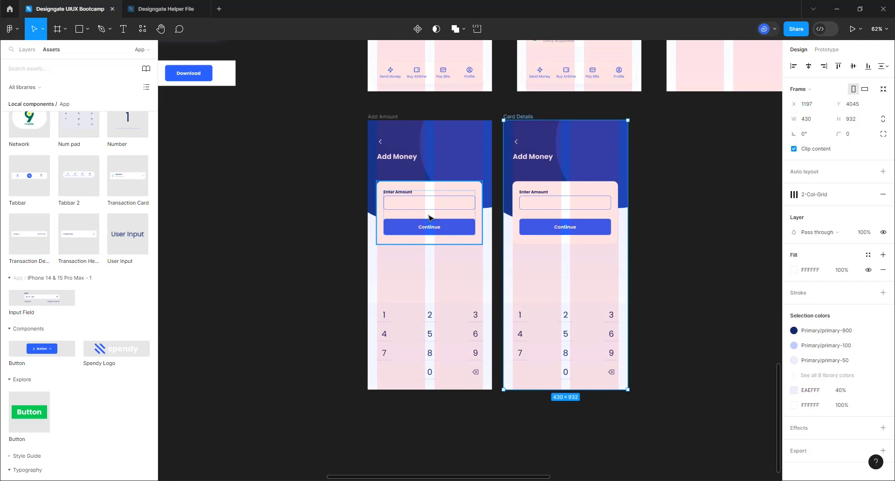
- Change the copy's 'Add Money' heading to 'Card Details'
scroll(580, 177, "up", 1)
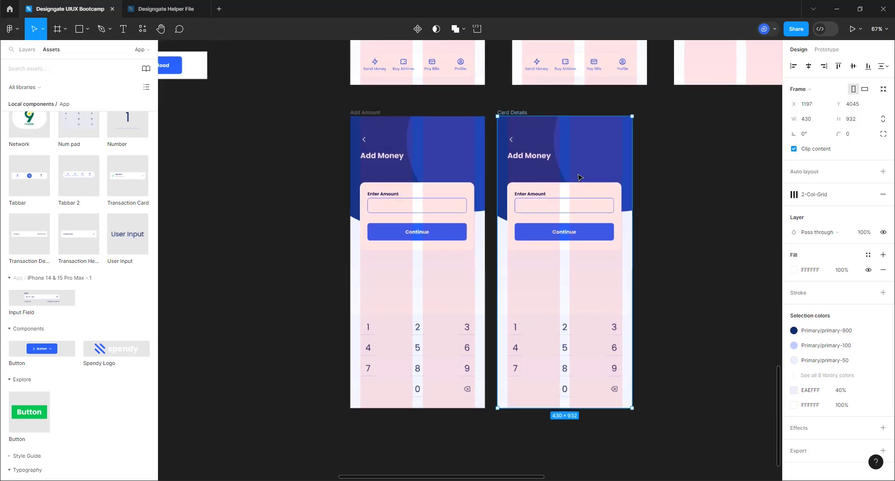
scroll(525, 154, "up", 5)
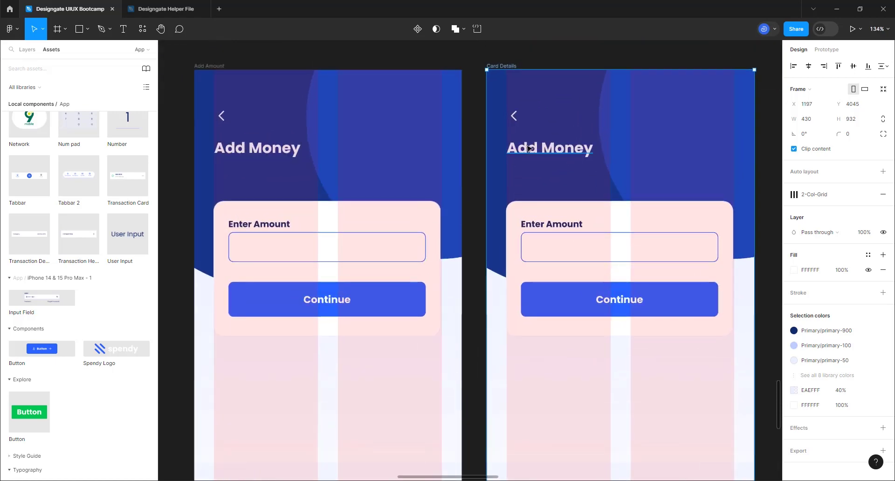
double_click(528, 148)
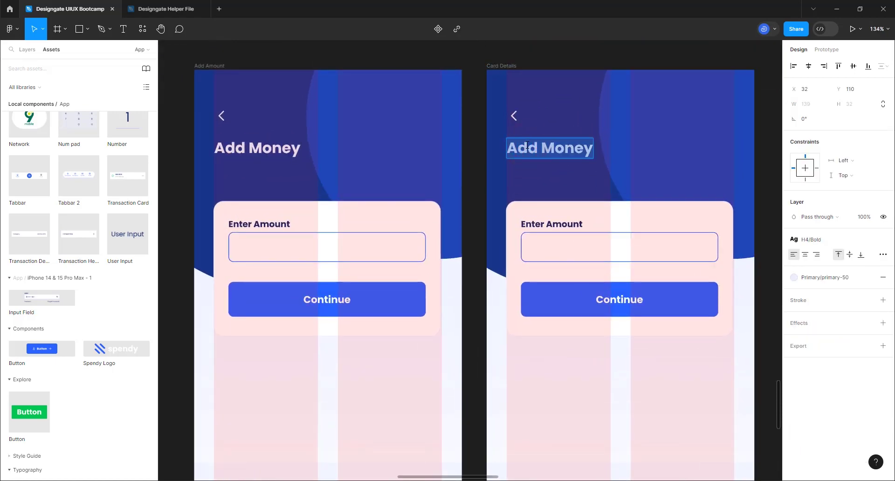
type("Ca")
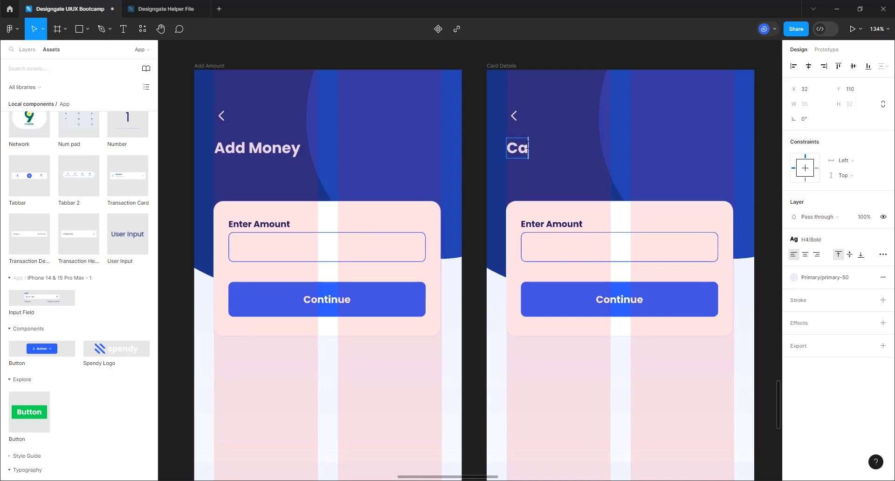
type("rd Details")
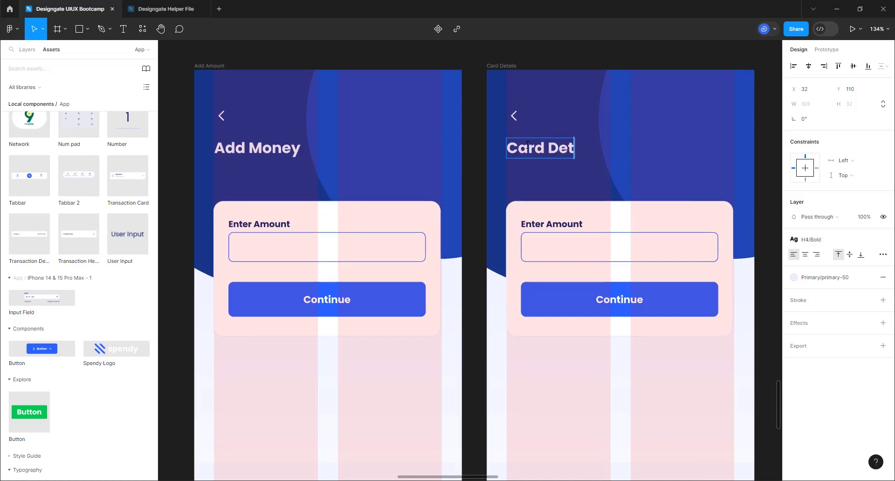
- Rename the 'Enter Amount' field label to 'Card Number'
left_click(555, 223)
key("Return")
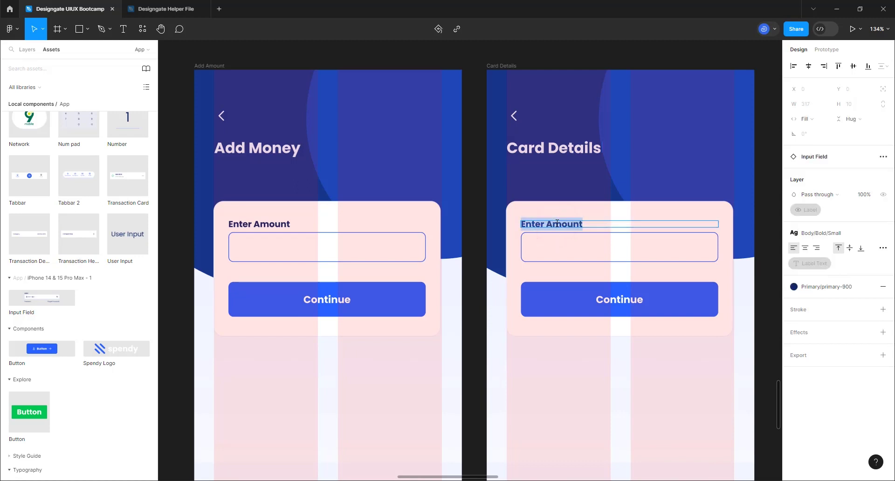
type("Ca")
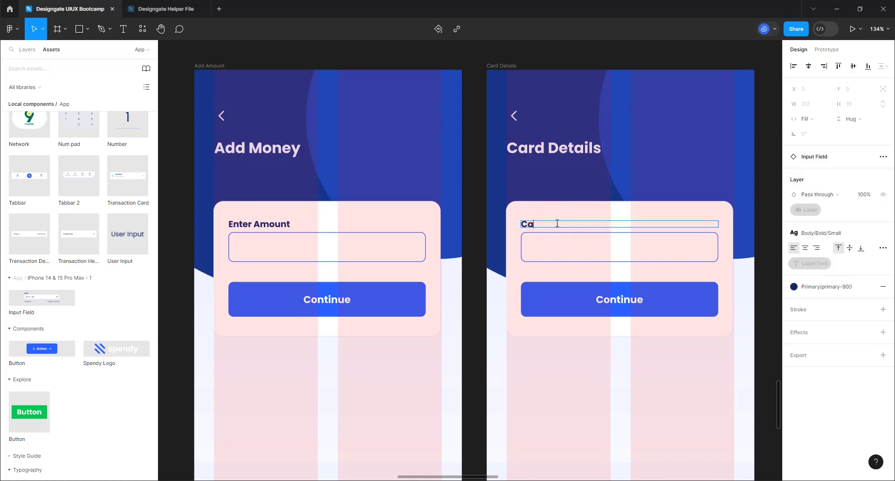
type("rd Number")
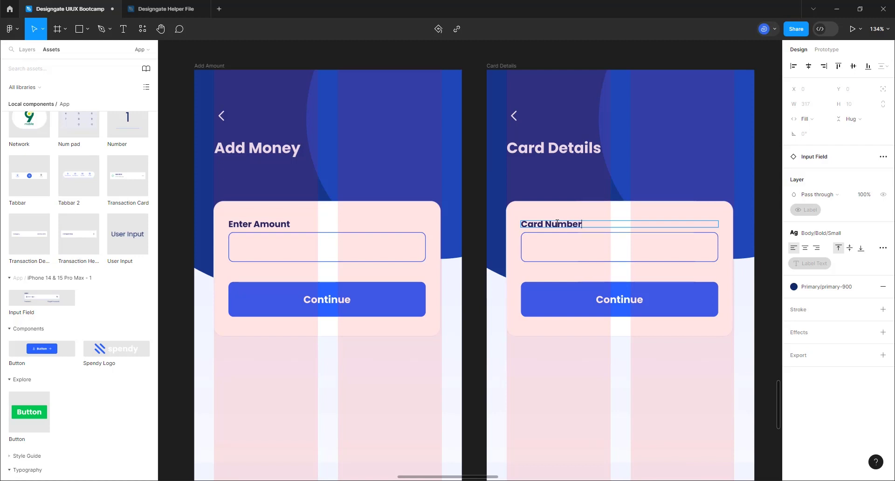
left_click(602, 362)
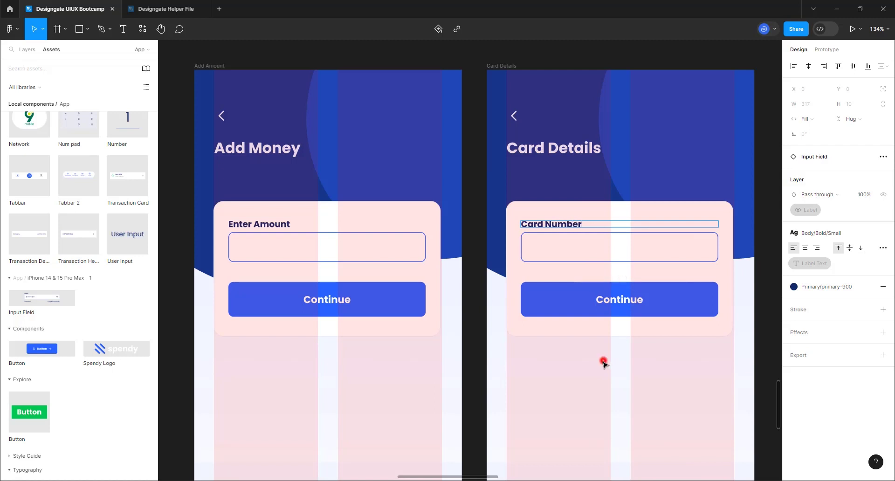
left_click(578, 226)
- Duplicate the Card Number field twice
left_click(604, 275)
left_click(613, 248)
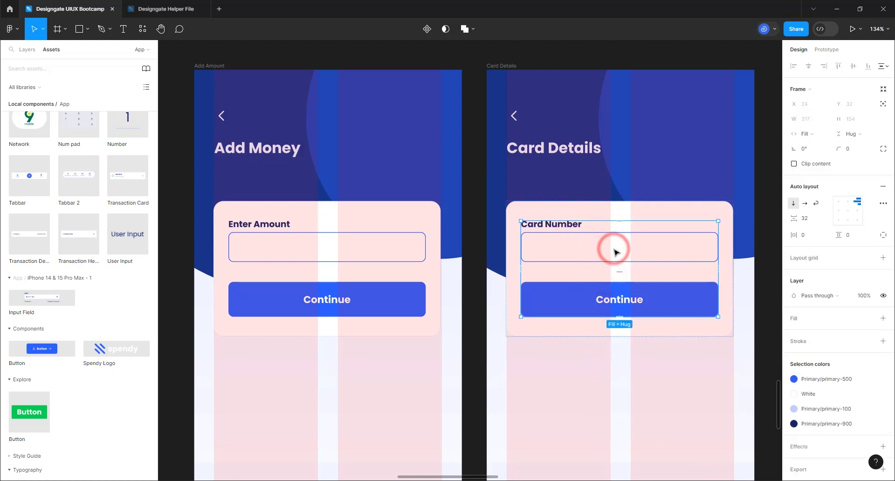
left_click(614, 250)
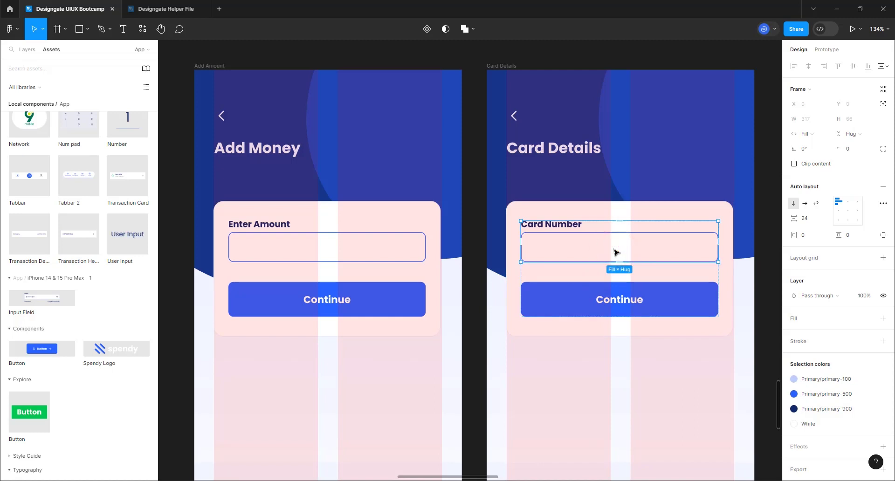
key("ctrl+d")
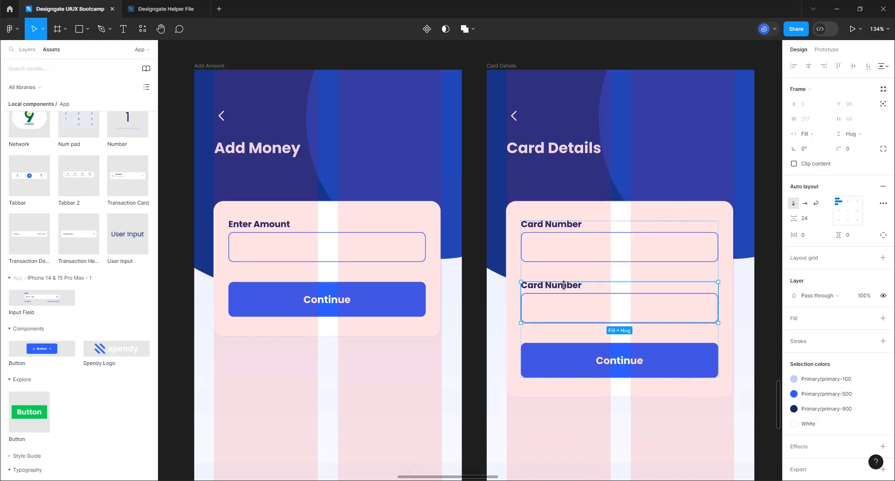
key("ctrl+d")
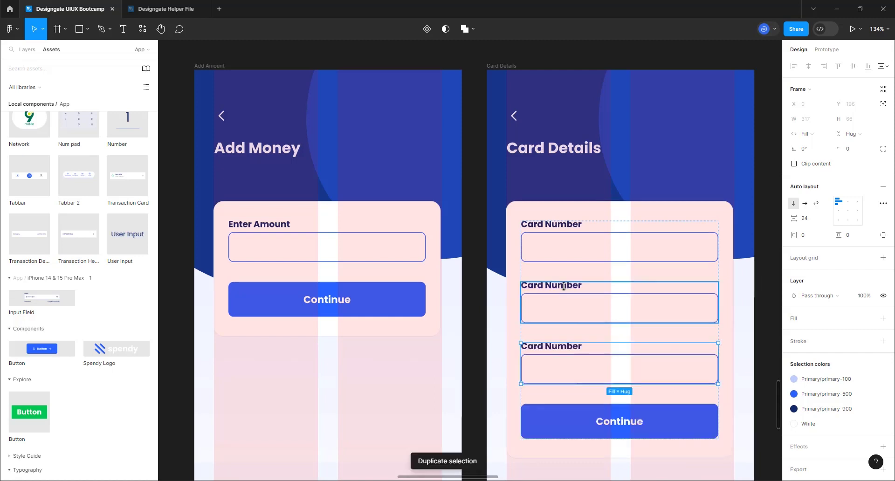
- Relabel the middle field 'Exp Date', fixing a typo
left_click(564, 287)
double_click(564, 286)
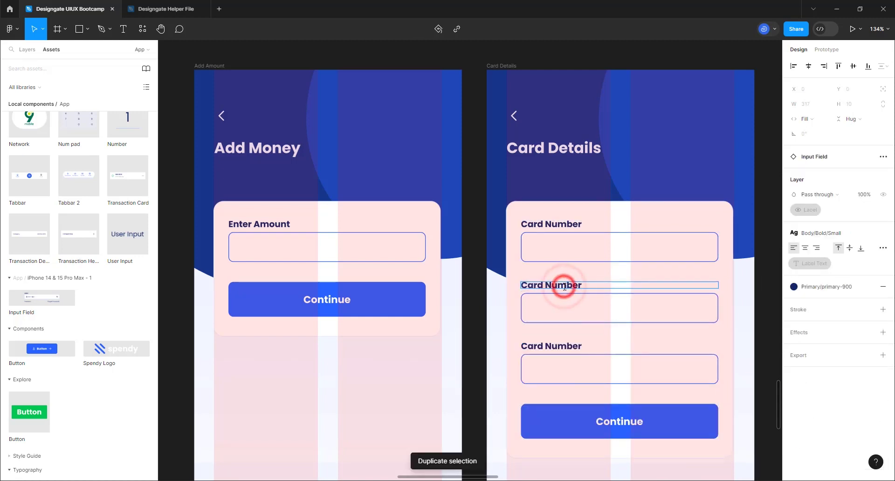
type("E")
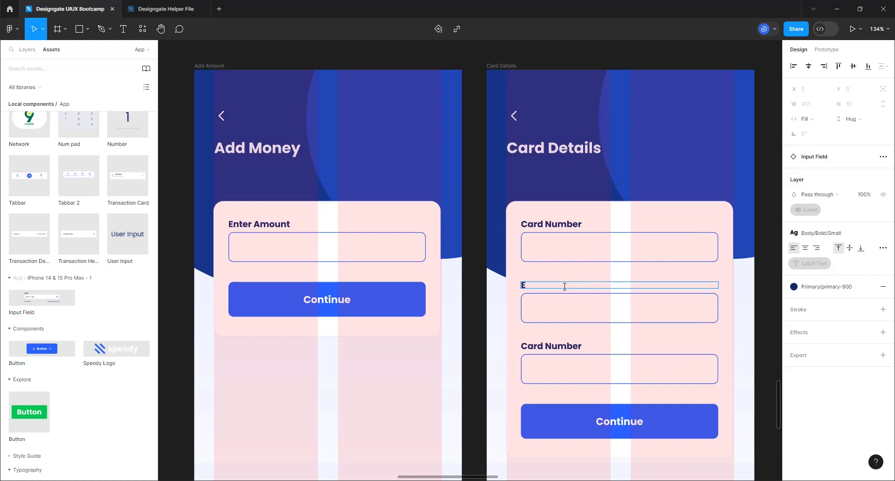
type("zp Date")
left_click_drag(528, 286, 526, 283)
type("x")
- Relabel the lower field 'CVV'
left_click(556, 353)
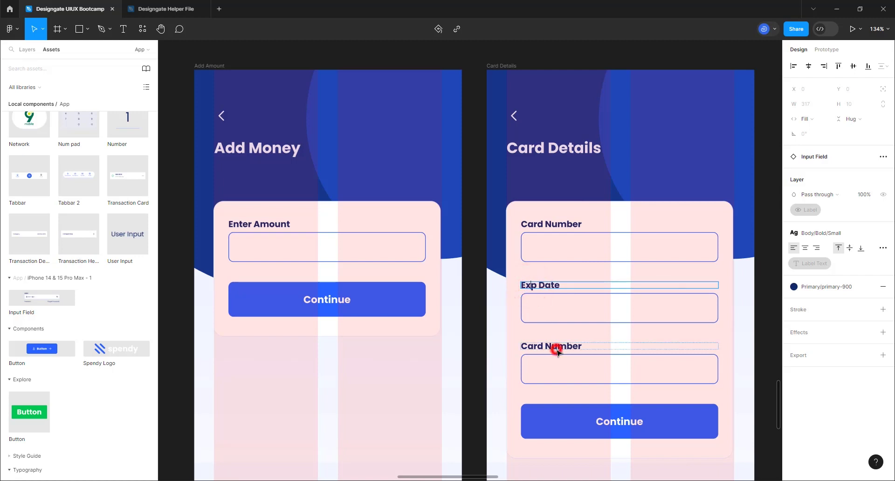
double_click(557, 353)
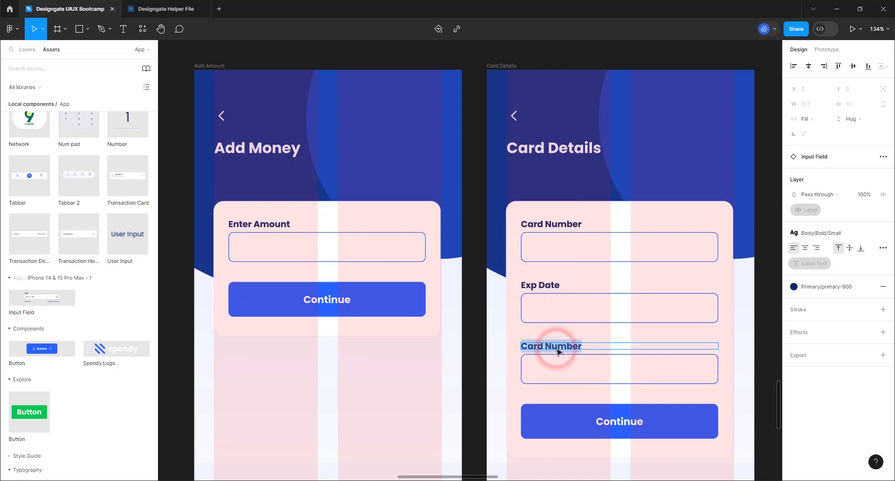
type("CVV")
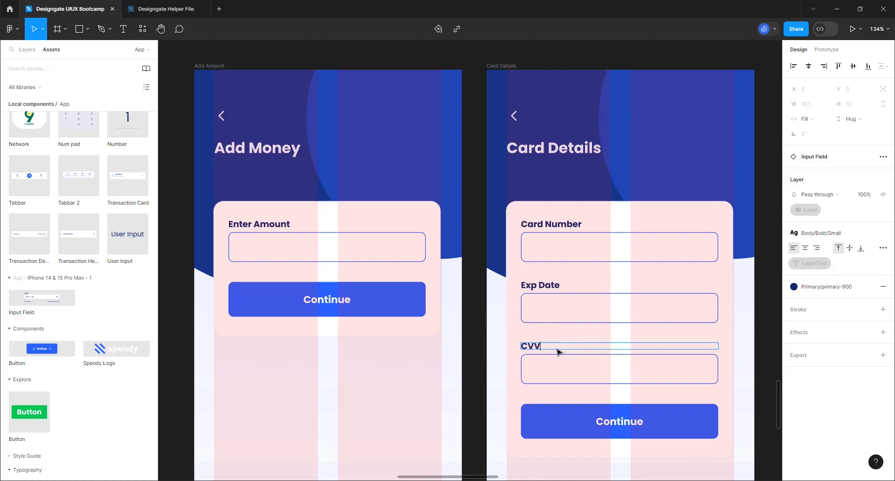
left_click(737, 343)
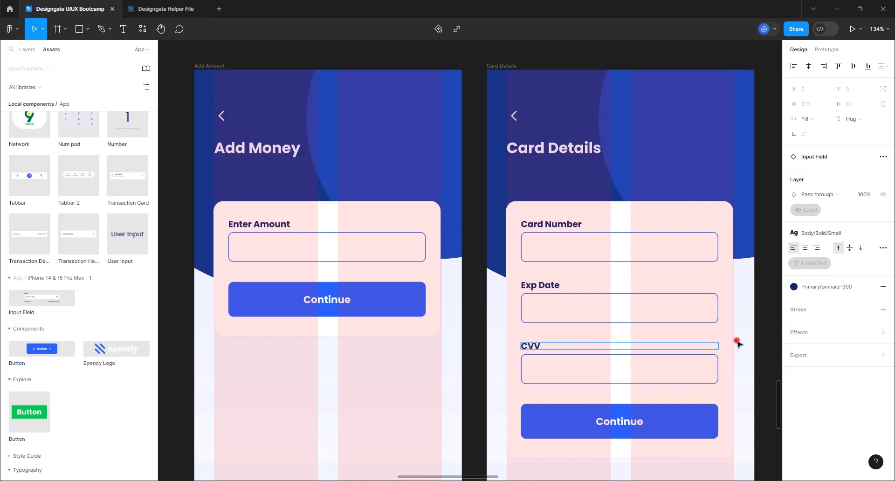
left_click(701, 360)
left_click(743, 359)
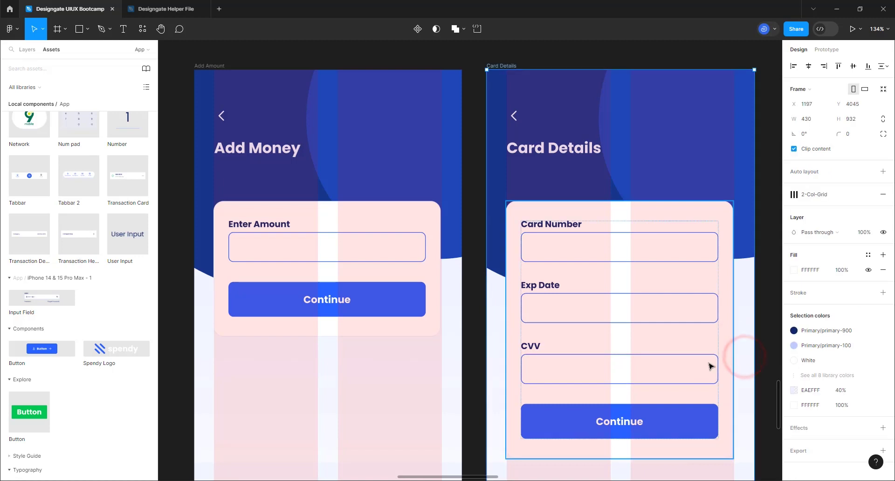
- Wrap the Exp Date and CVV fields in a horizontal auto layout row with Shift+A
left_click(705, 364)
left_click(654, 368)
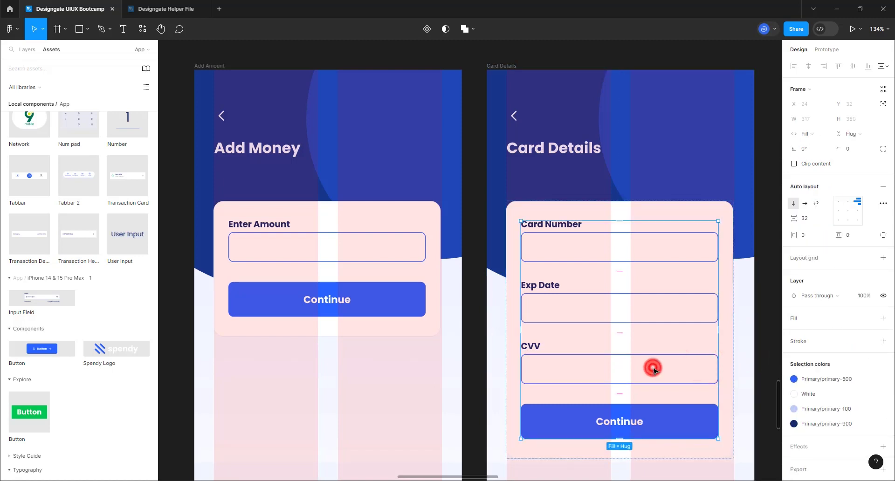
left_click(629, 310, "shift")
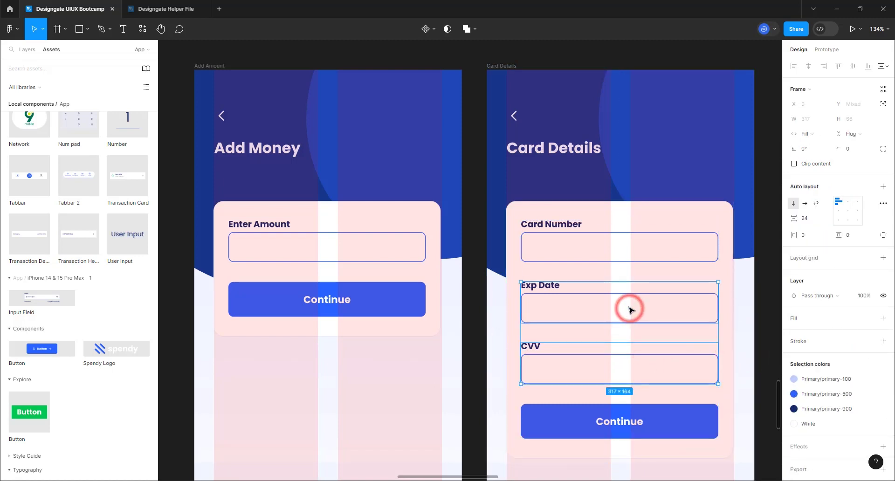
key("shift+a")
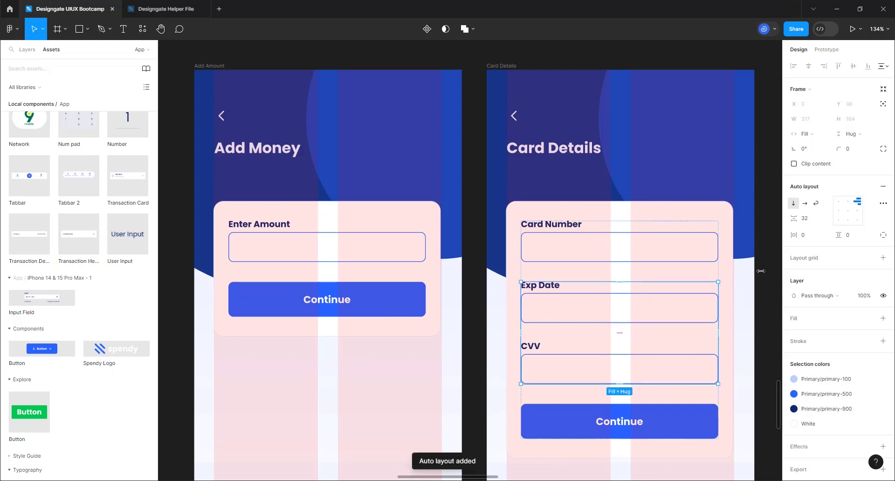
left_click(806, 203)
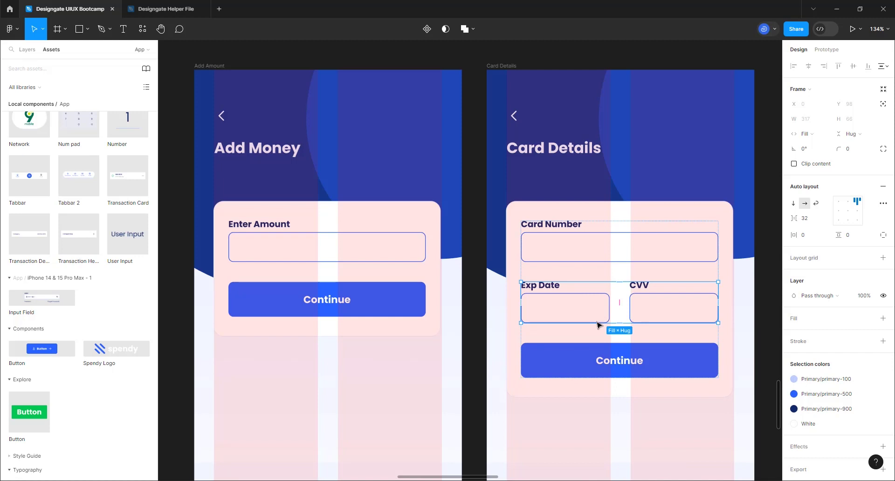
left_click(568, 248)
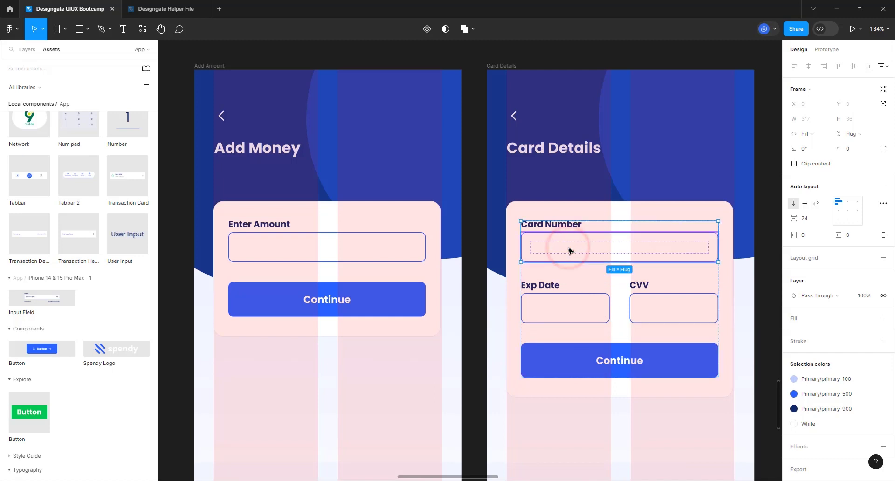
- Duplicate the Card Number field below the Exp Date/CVV row and relabel it 'Name on Card'
key("ctrl+d")
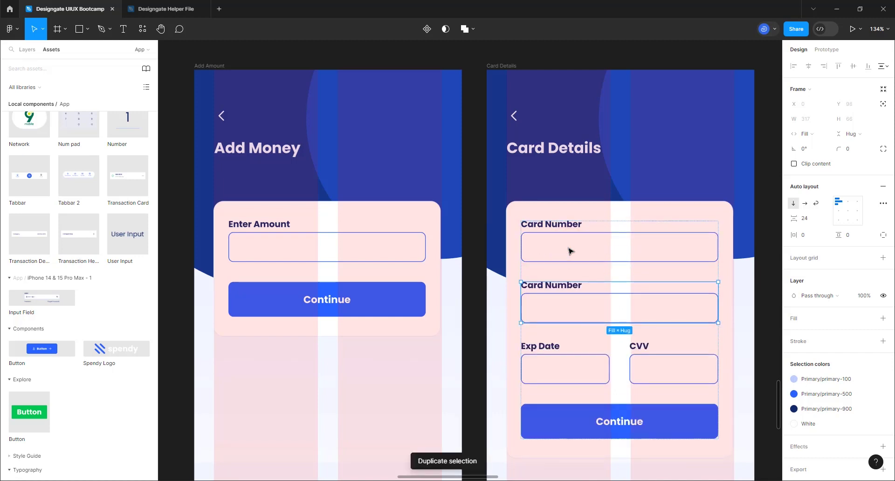
key("Down")
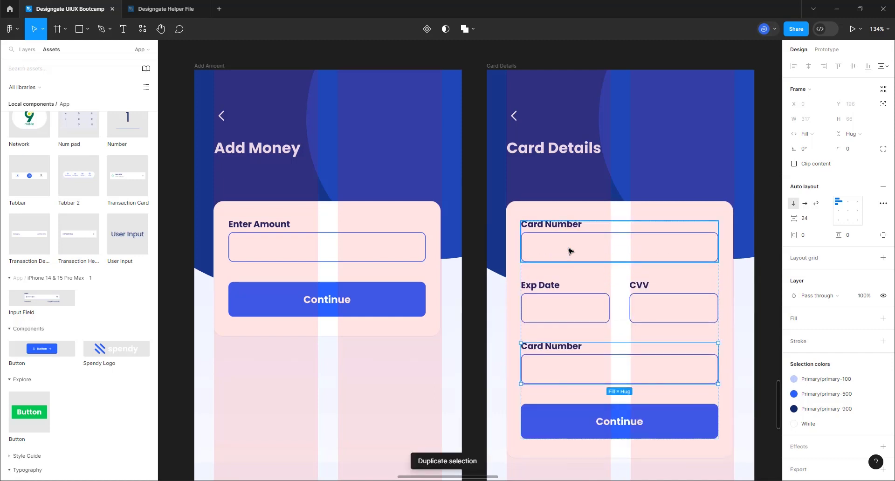
left_click(565, 349)
left_click(566, 349)
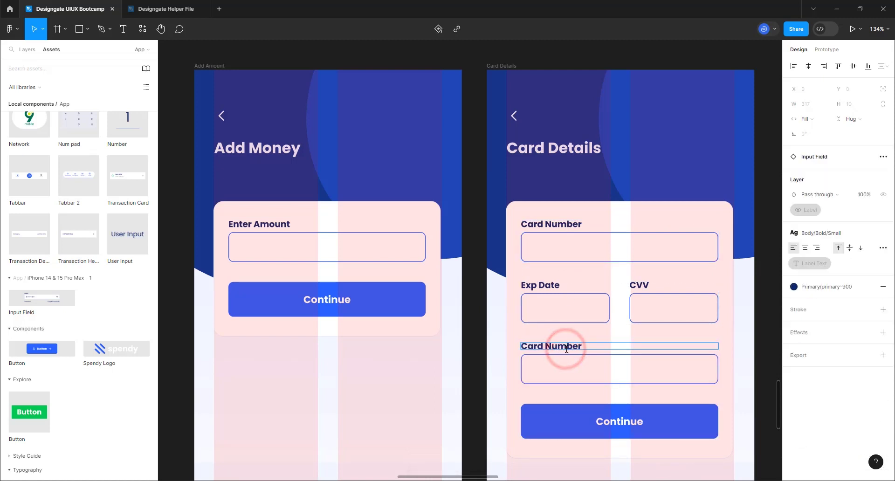
key("Return")
type("Name o")
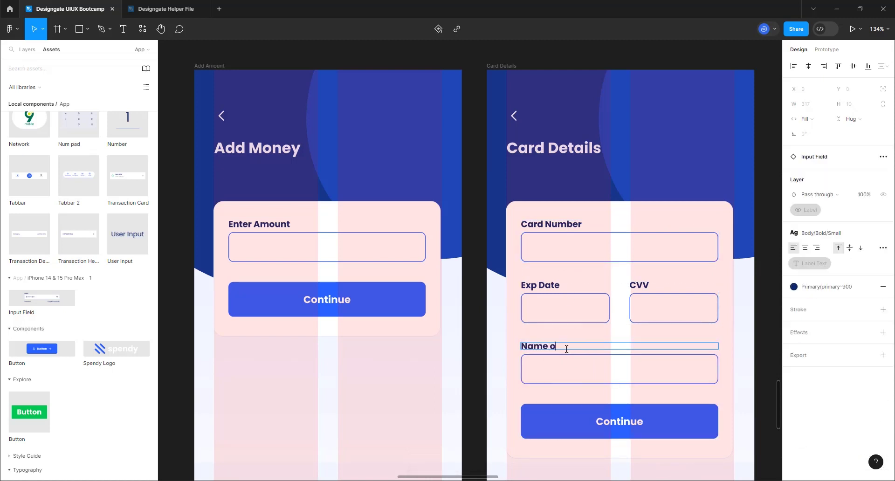
type("n Card")
- Select the Name on Card, Exp Date/CVV and Card Number field rows together
left_click(206, 68)
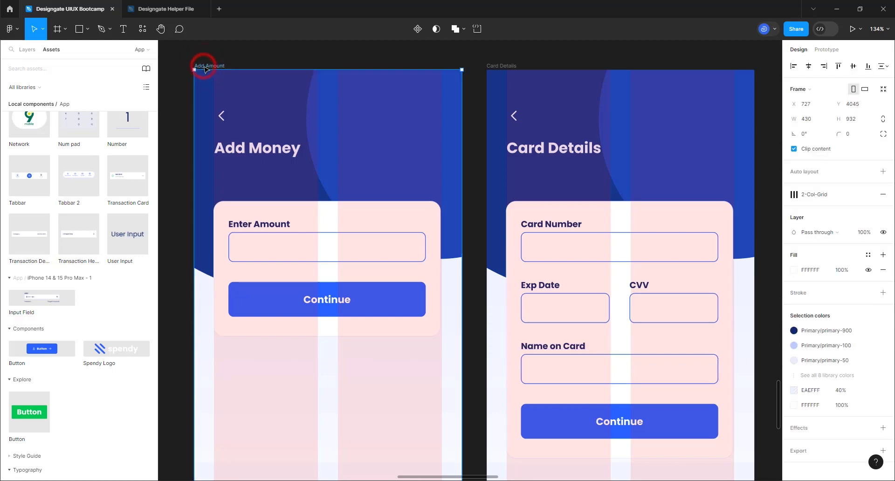
left_click(506, 66)
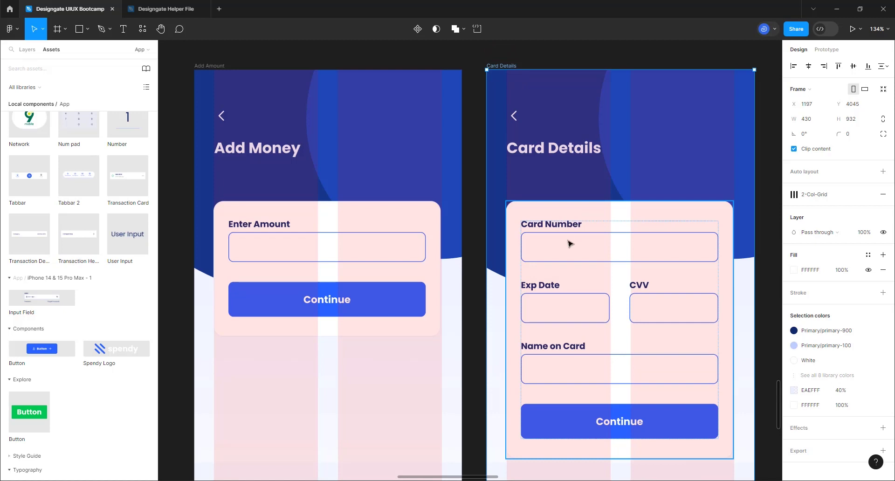
left_click(600, 294)
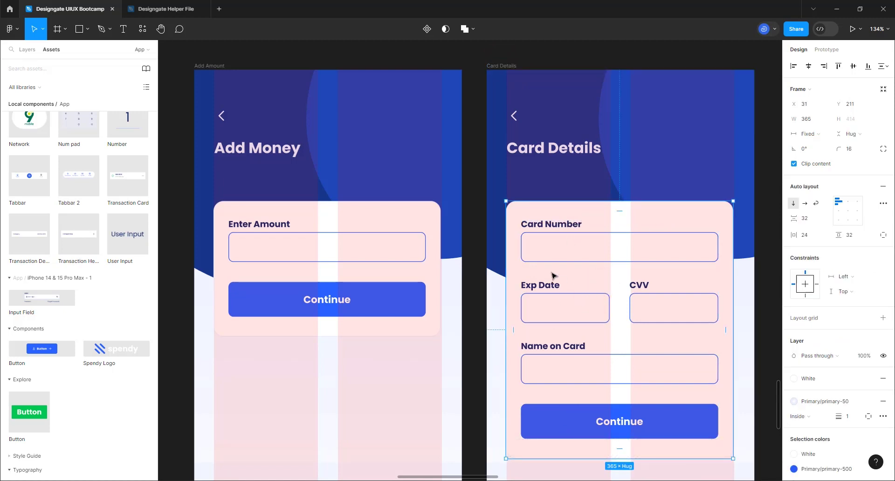
double_click(574, 366)
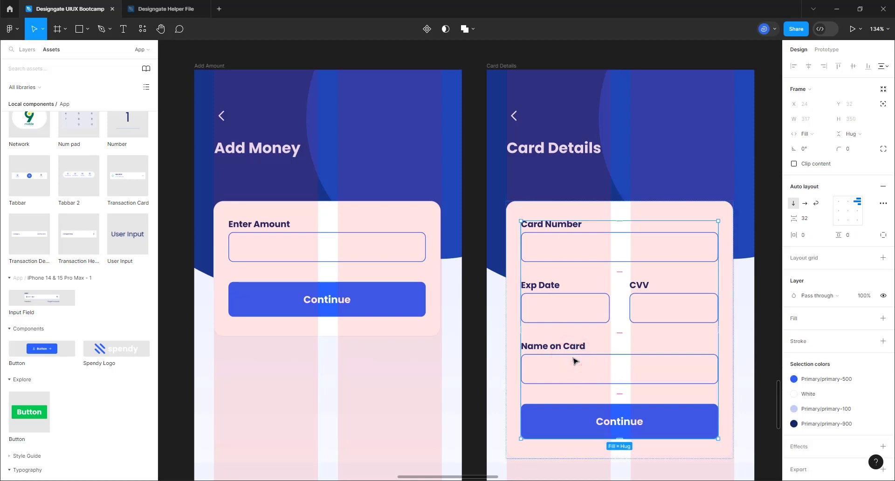
double_click(574, 360)
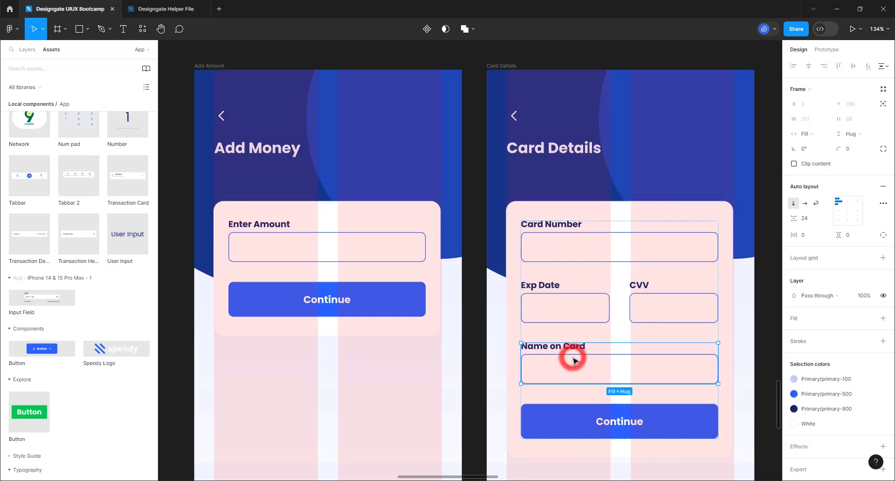
left_click(574, 319, "shift")
left_click(575, 258, "shift")
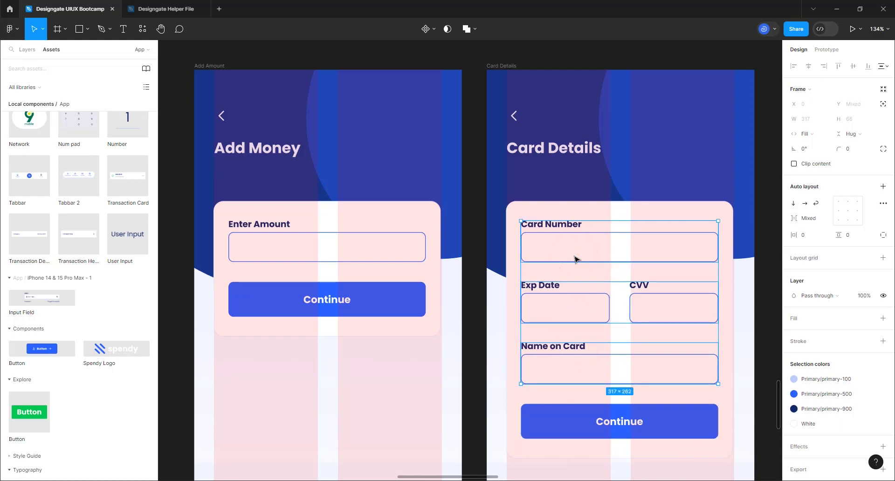
- Wrap the three fields in an auto layout with 24 spacing between them
key("shift+a")
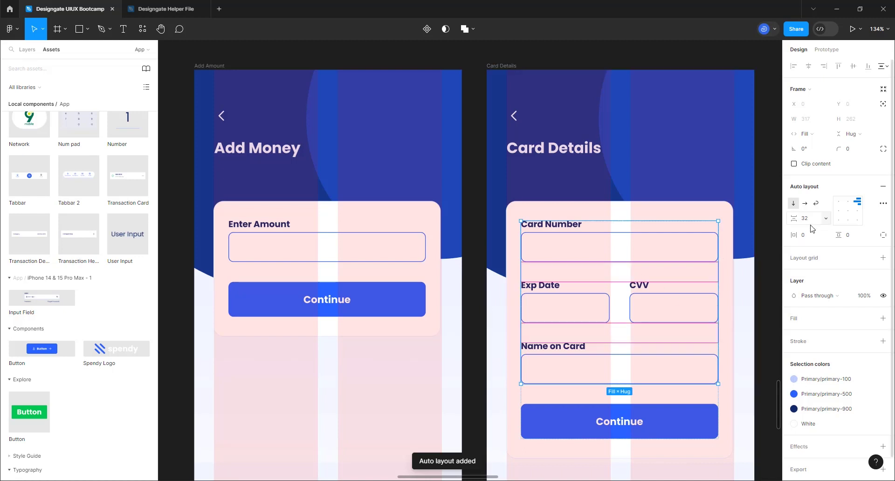
left_click(810, 219)
type("16")
key("Return")
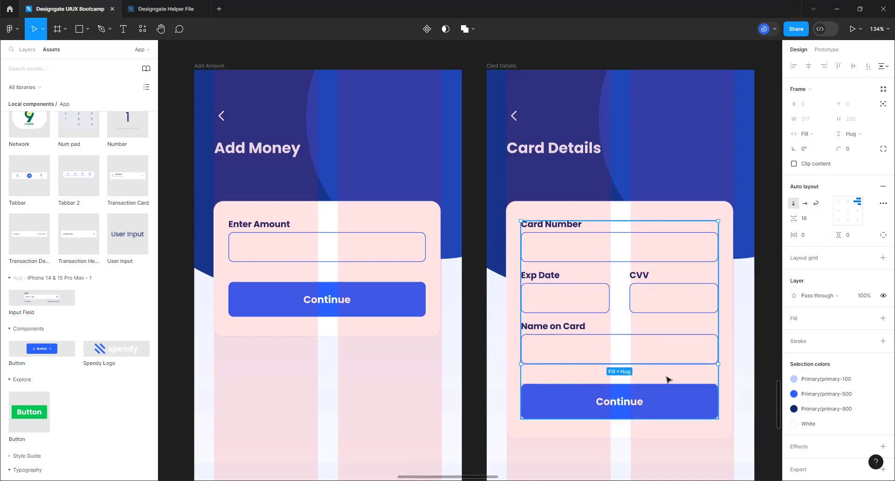
left_click(806, 220)
type("24")
key("Return")
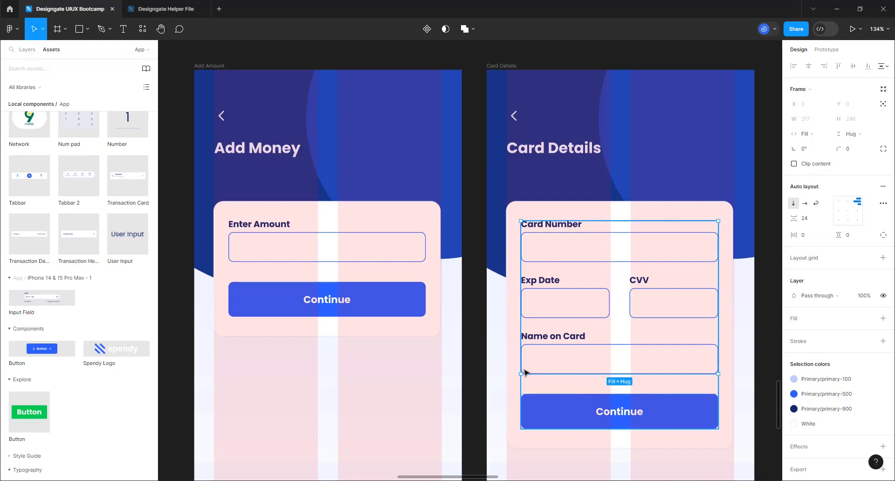
left_click(505, 355)
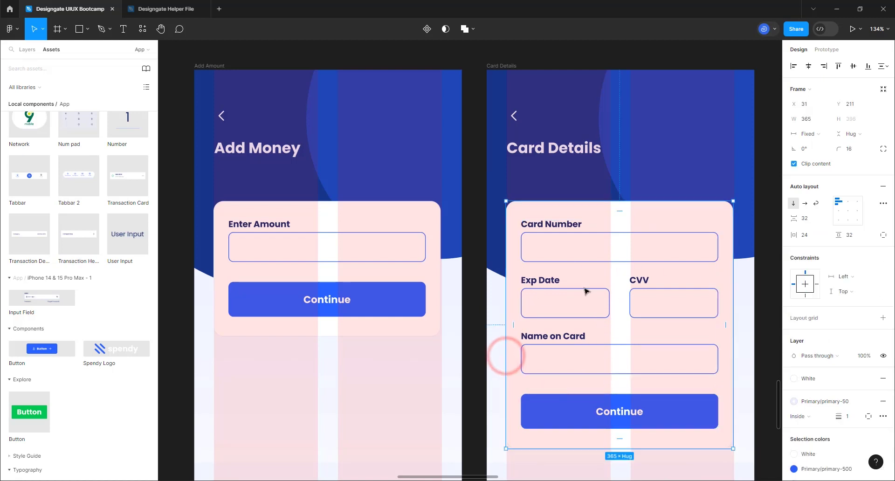
scroll(587, 216, "down", 2)
scroll(588, 216, "down", 3)
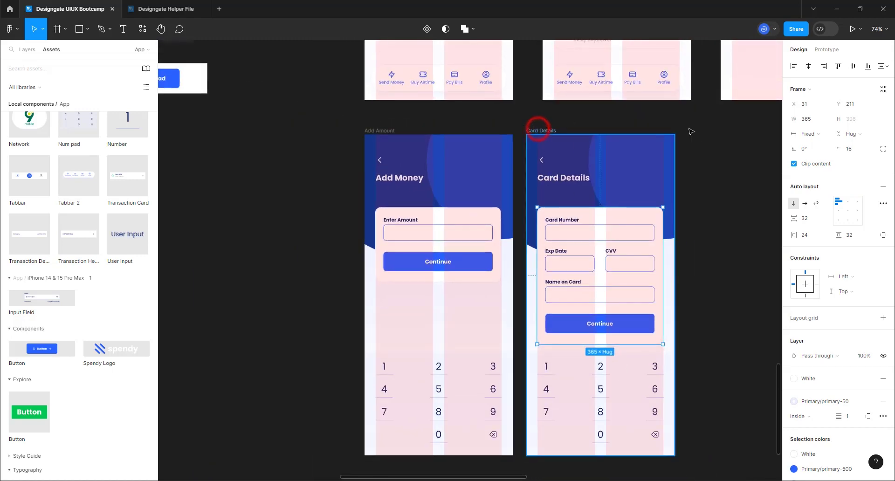
- Select the inner form card within the Card Details screen
left_click(540, 132)
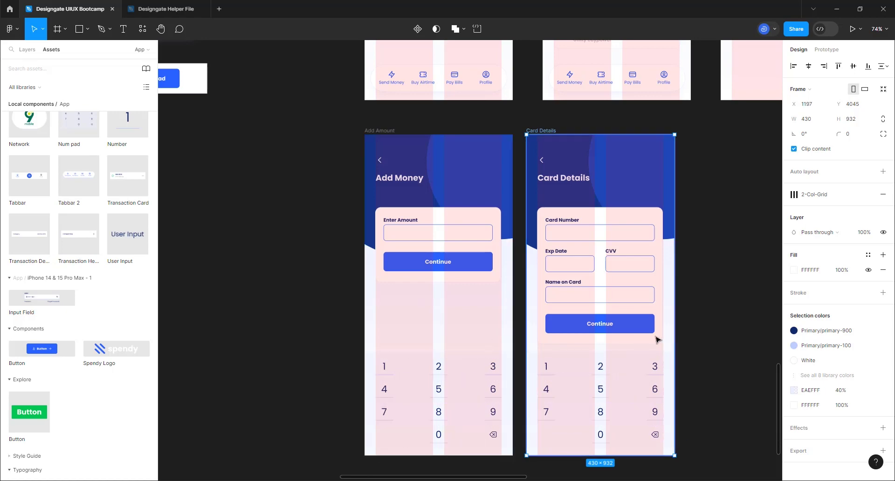
scroll(660, 335, "up", 5)
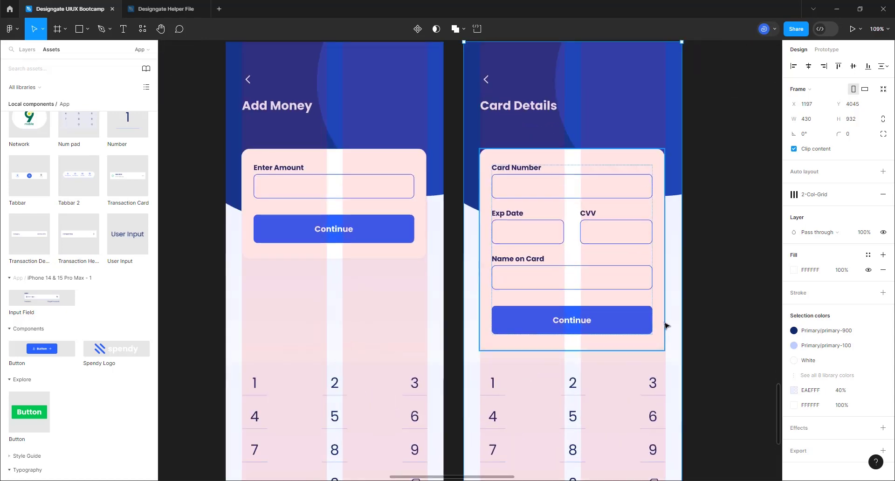
scroll(665, 308, "up", 3)
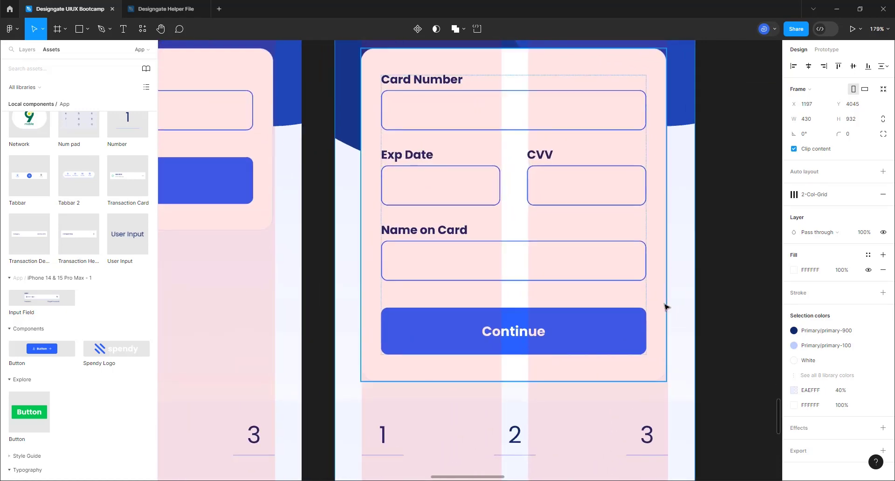
scroll(639, 307, "down", 2)
scroll(677, 303, "up", 3)
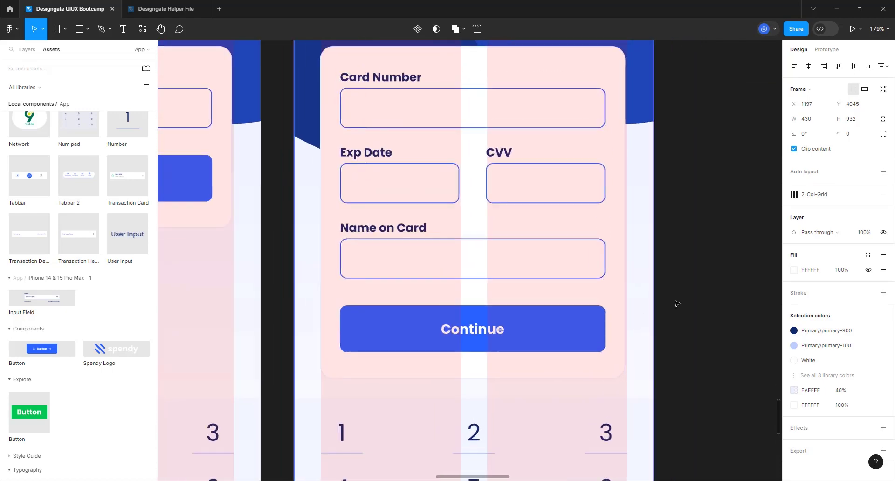
left_click(602, 267)
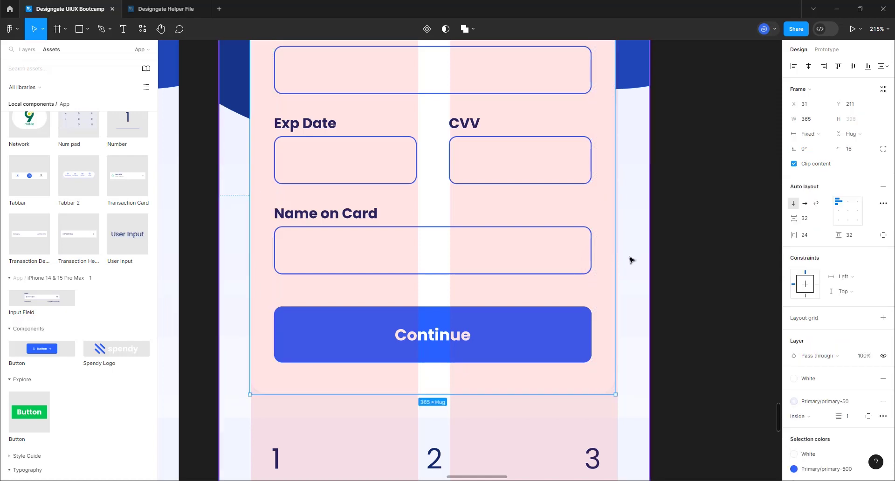
scroll(630, 256, "down", 4)
scroll(627, 245, "up", 10)
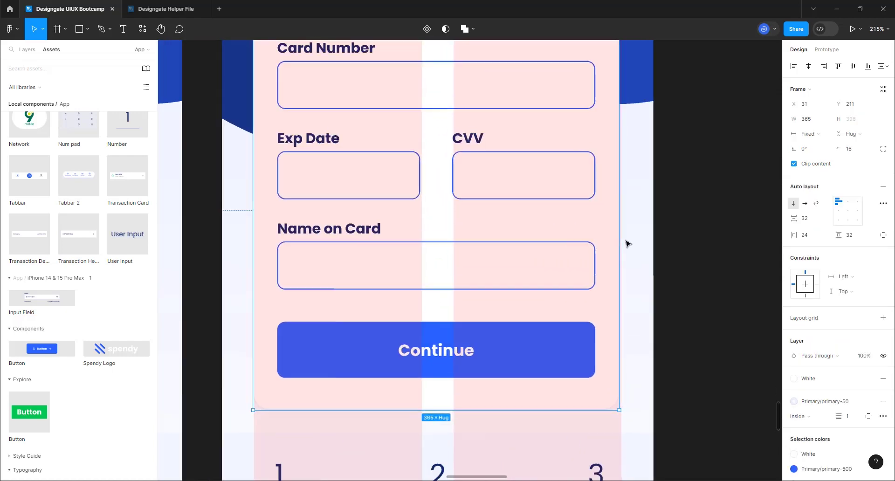
scroll(627, 244, "up", 3)
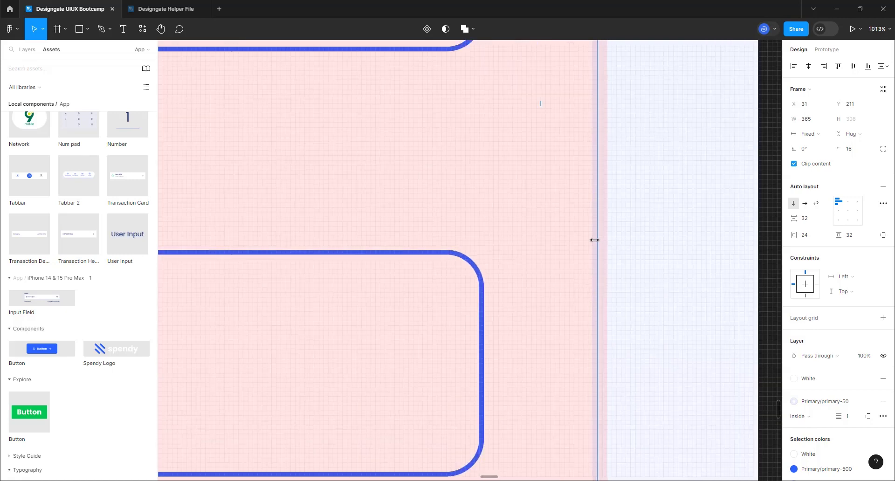
- Keep the form card at width 365 and centre it horizontally in its screen
left_click_drag(597, 239, 606, 238)
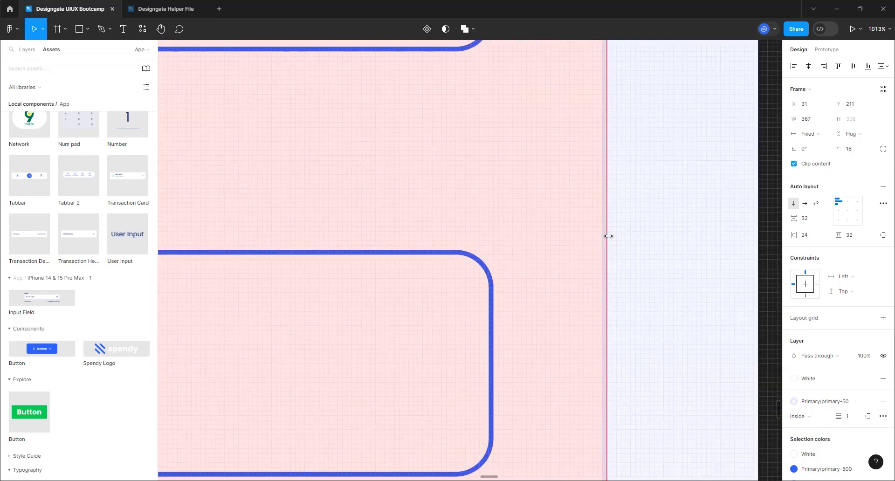
scroll(616, 236, "down", 4)
scroll(616, 238, "down", 8)
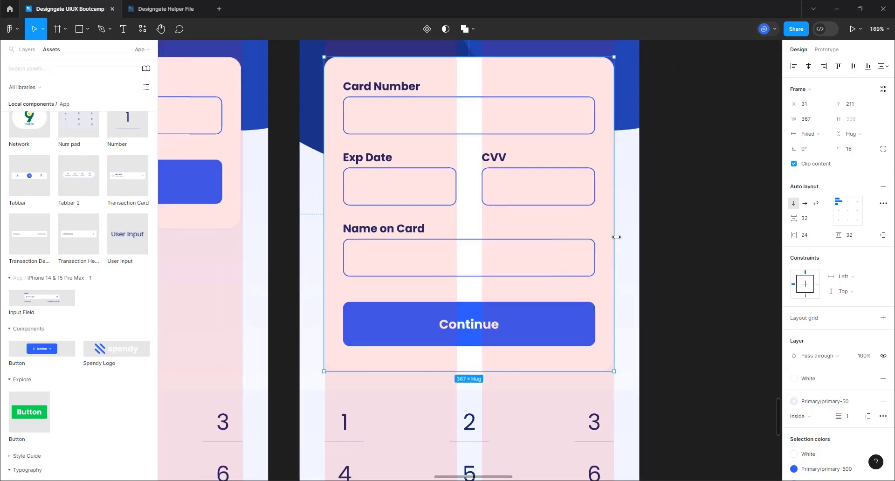
scroll(322, 253, "up", 2)
scroll(321, 254, "up", 6)
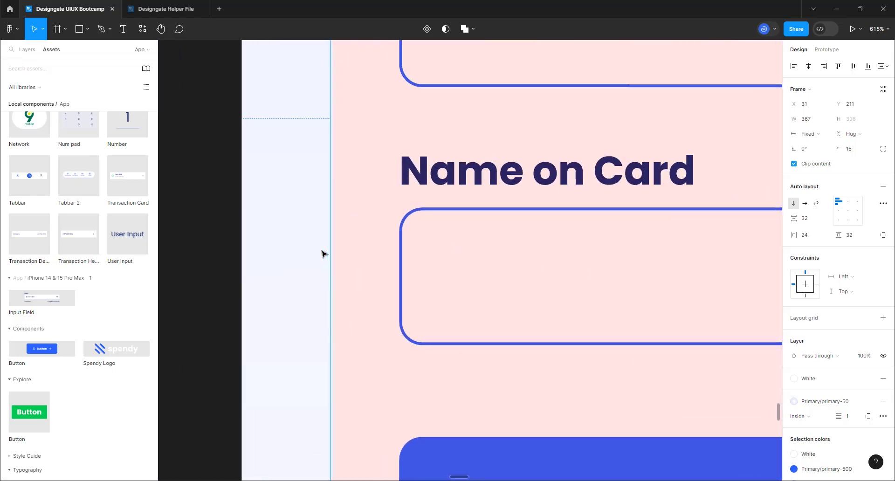
key("ctrl+Left")
key("ctrl+Left")
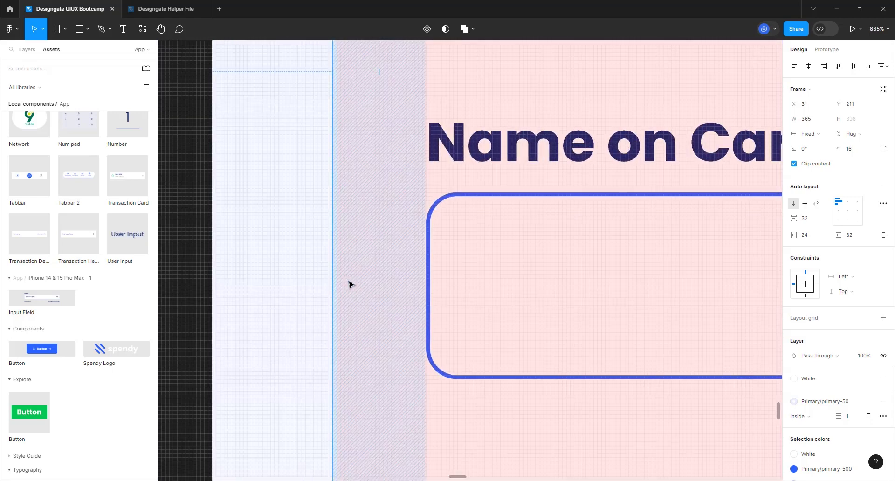
left_click(808, 65)
- Centre the Add Money card horizontally on the Add Amount screen at X 33
scroll(375, 219, "down", 8)
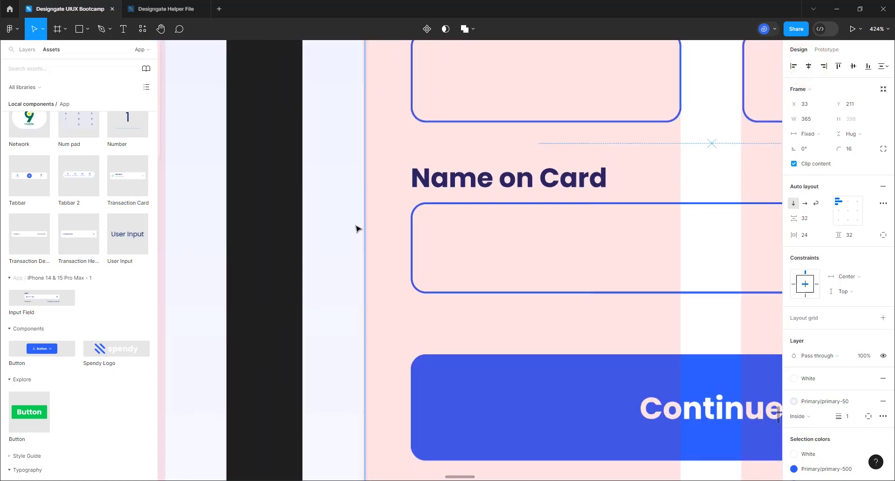
scroll(585, 224, "up", 8)
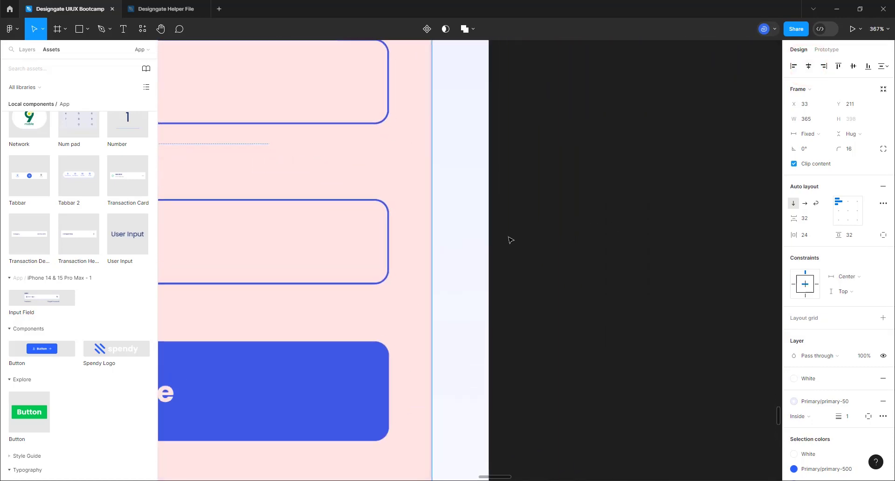
scroll(442, 252, "down", 10)
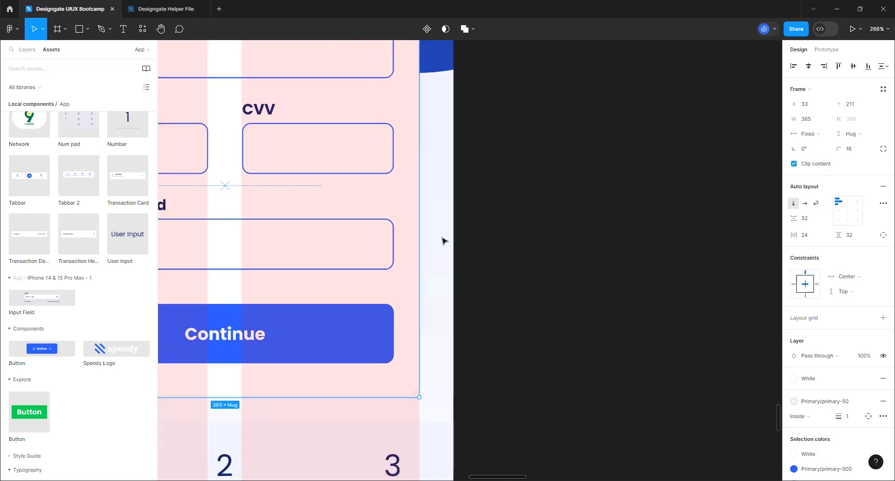
scroll(444, 240, "down", 5)
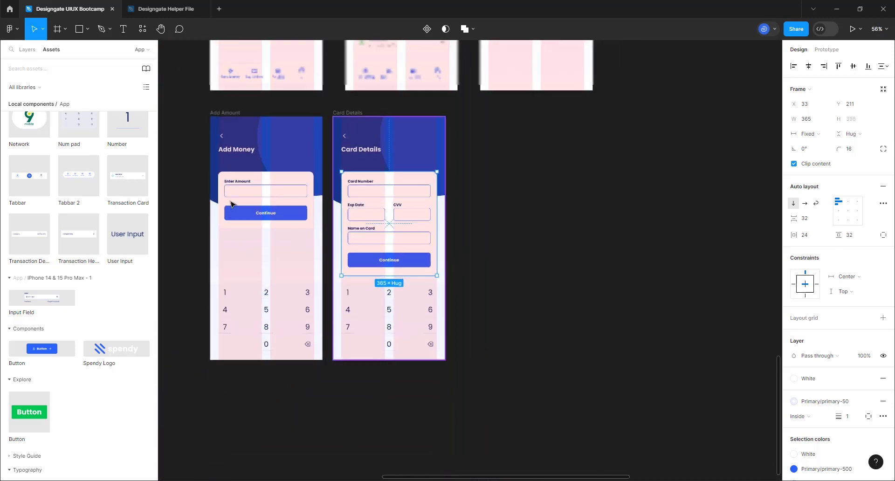
scroll(227, 205, "up", 3)
left_click(224, 205)
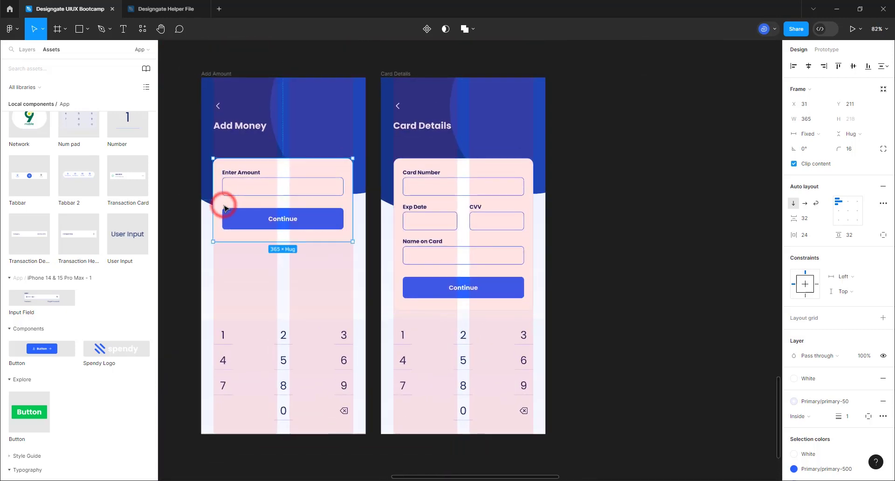
left_click(808, 66)
left_click(422, 288)
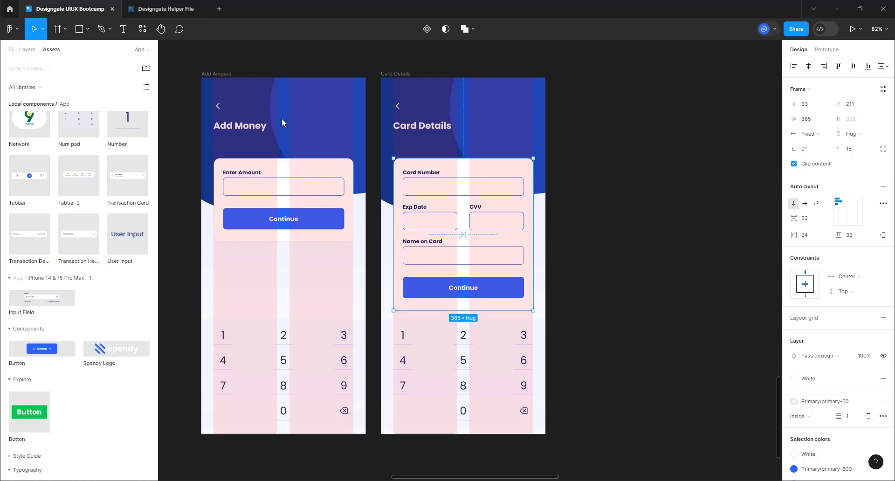
- Add a text label 'Securely save this card (Not Recommended)' beside the Card Details screen
left_click(124, 30)
left_click(575, 268)
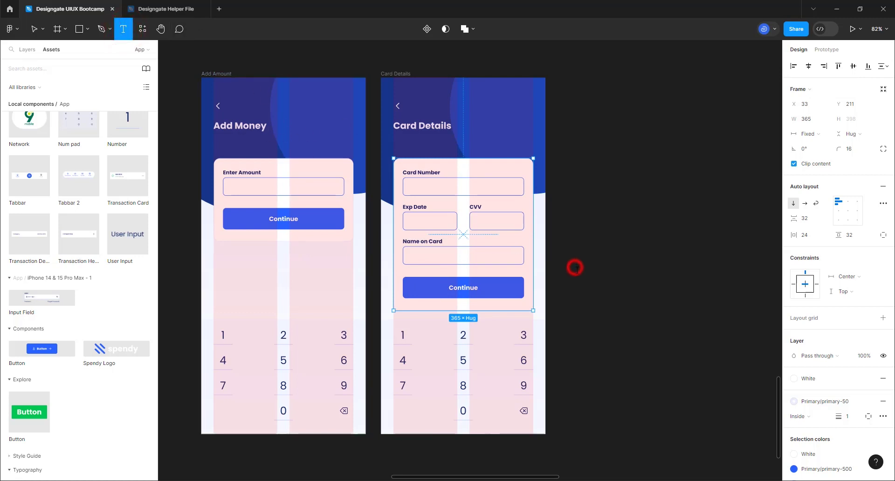
type("S")
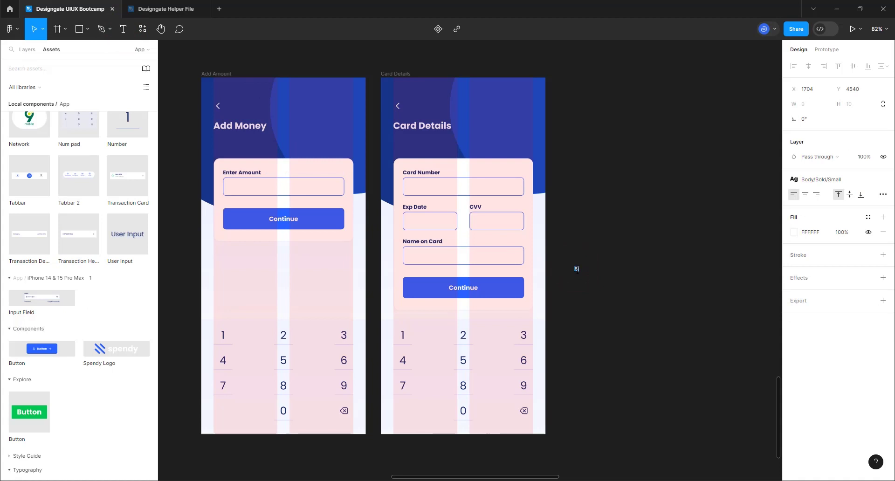
type("ecurely save this card (Not Reco")
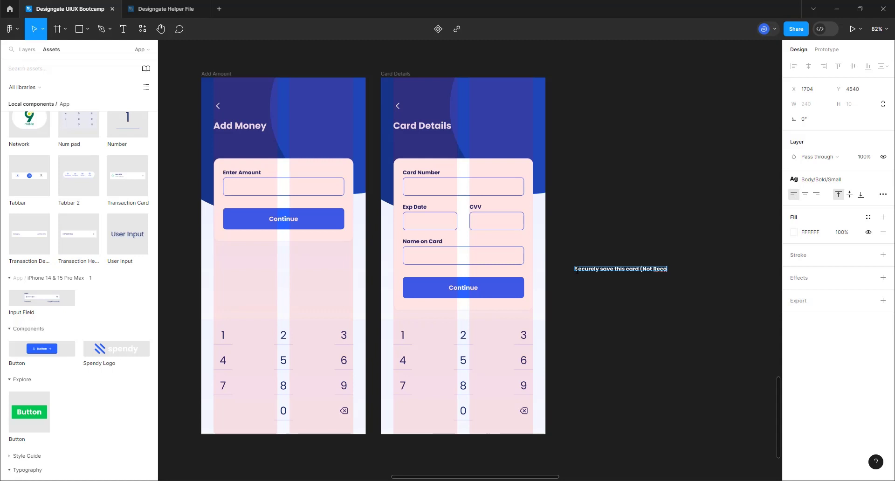
type("mmended")
left_click(717, 355)
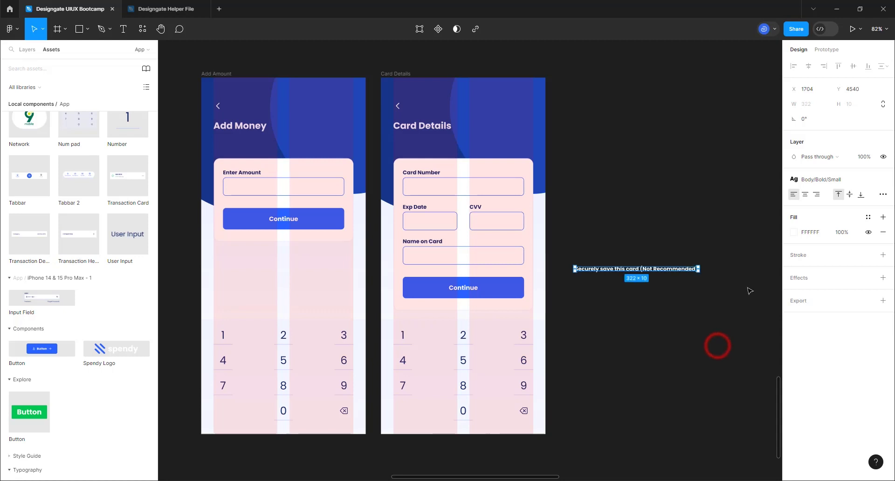
- Apply the Body/Regular/Small text style to the save-card label
left_click(826, 182)
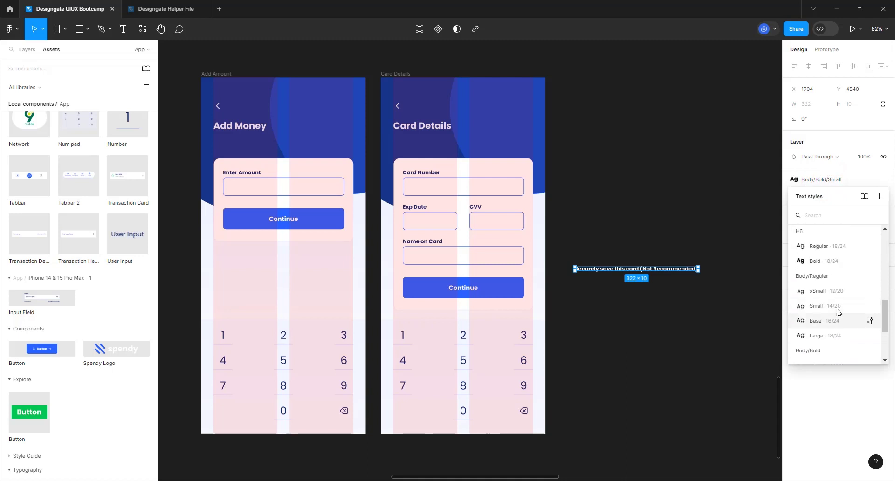
scroll(840, 303, "down", 1)
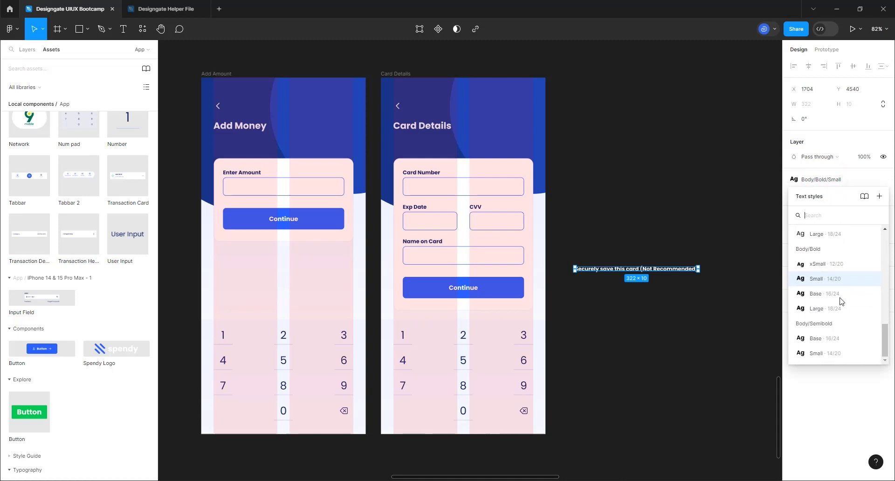
left_click(829, 355)
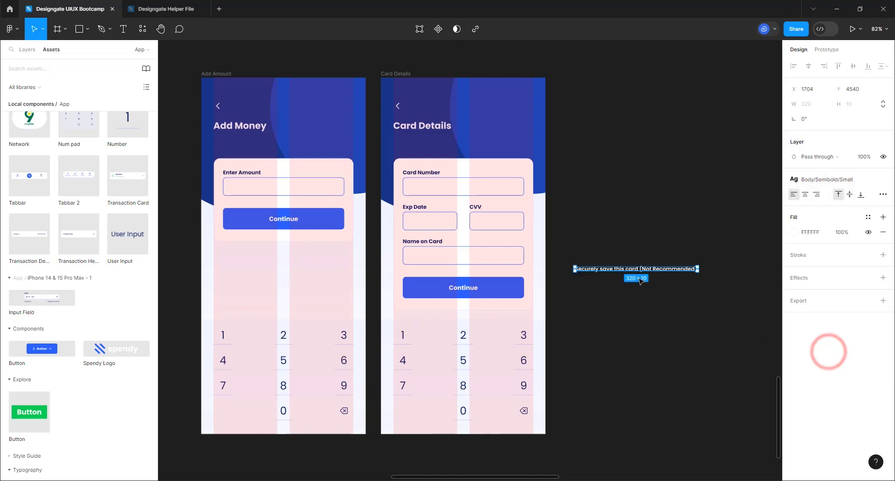
left_click(829, 180)
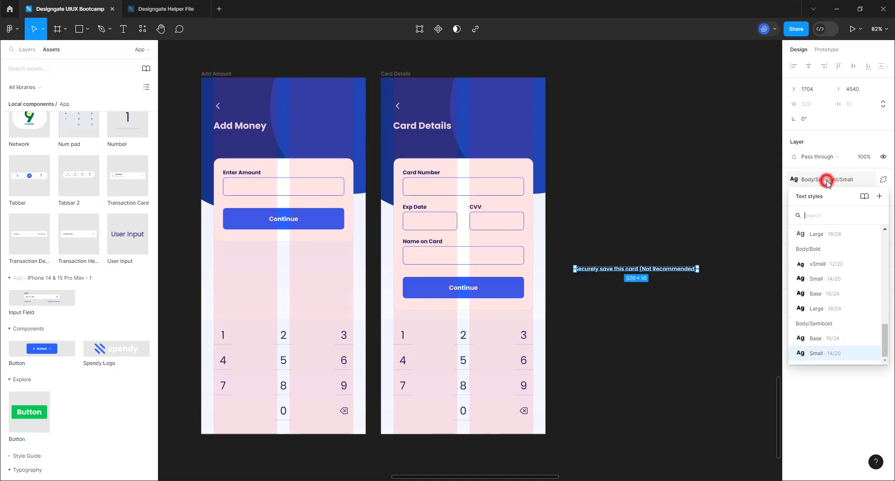
scroll(833, 322, "up", 3)
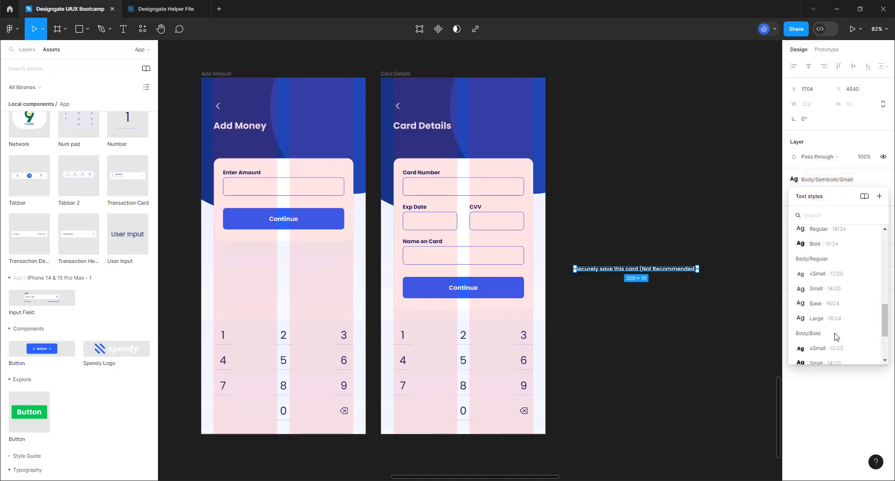
left_click(829, 299)
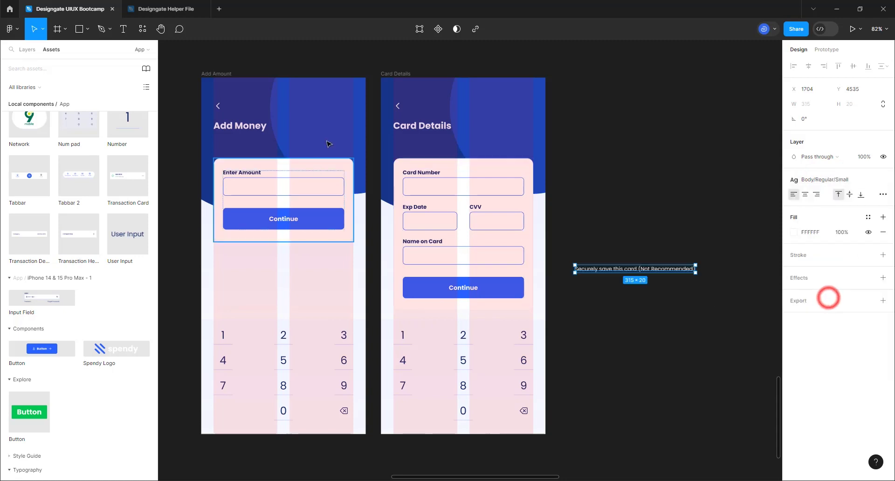
left_click(291, 115)
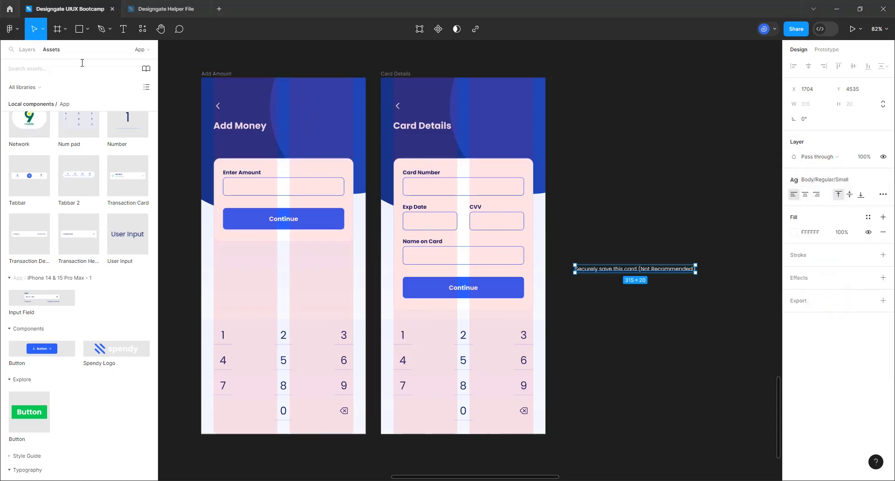
- Place a 24×24 check-circle icon from Assets just left of the save-card label
left_click(33, 70)
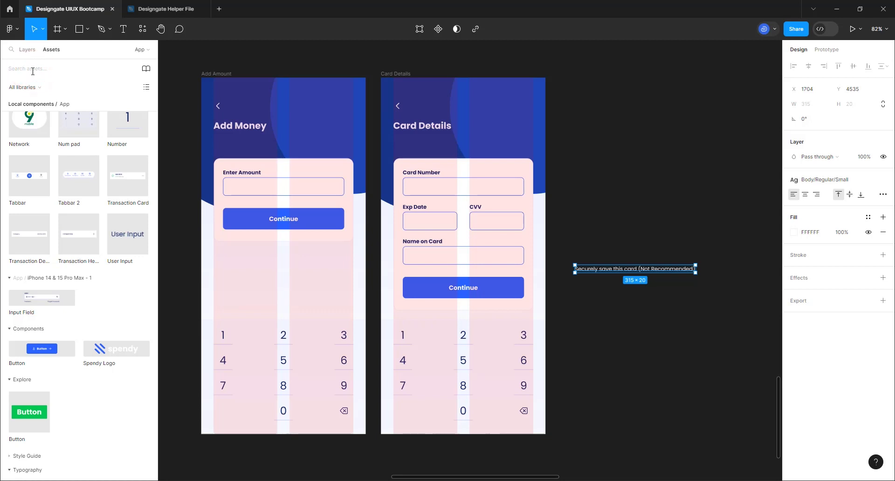
type("check")
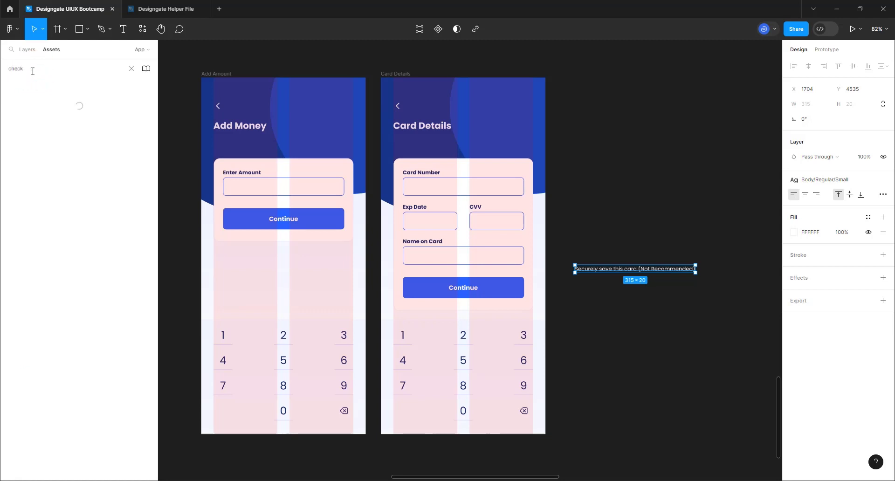
left_click_drag(29, 125, 567, 276)
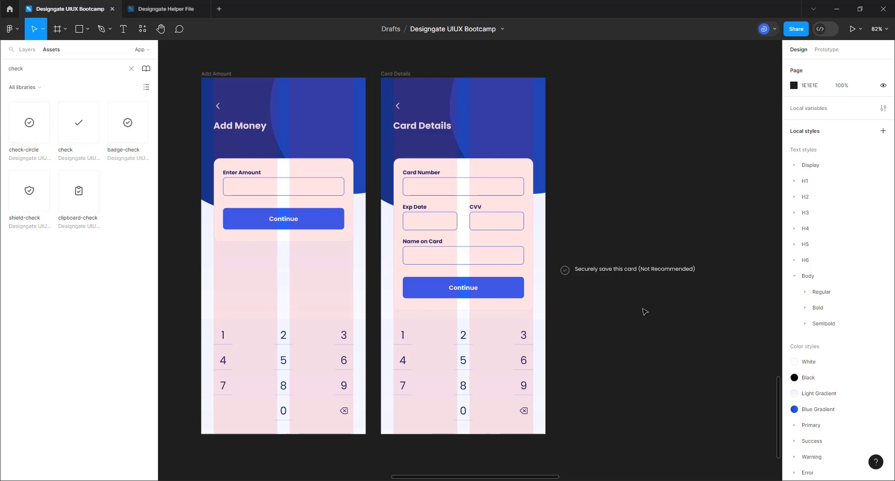
scroll(716, 285, "up", 5)
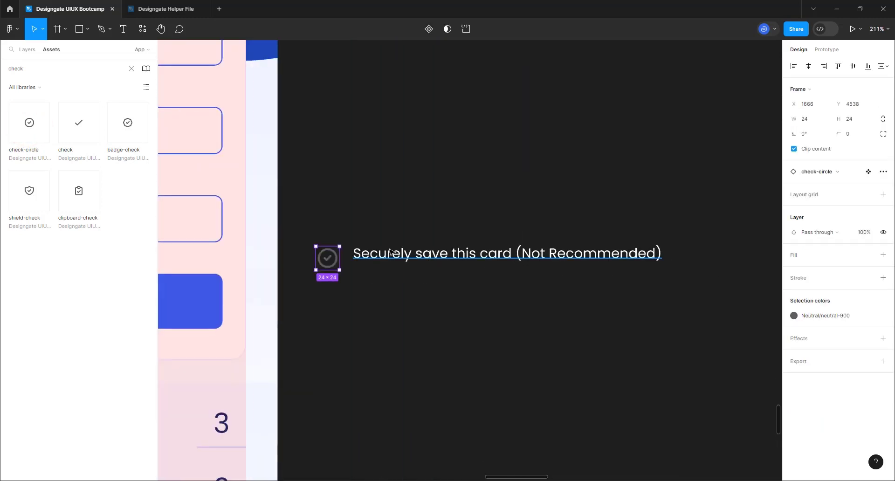
scroll(345, 258, "up", 3)
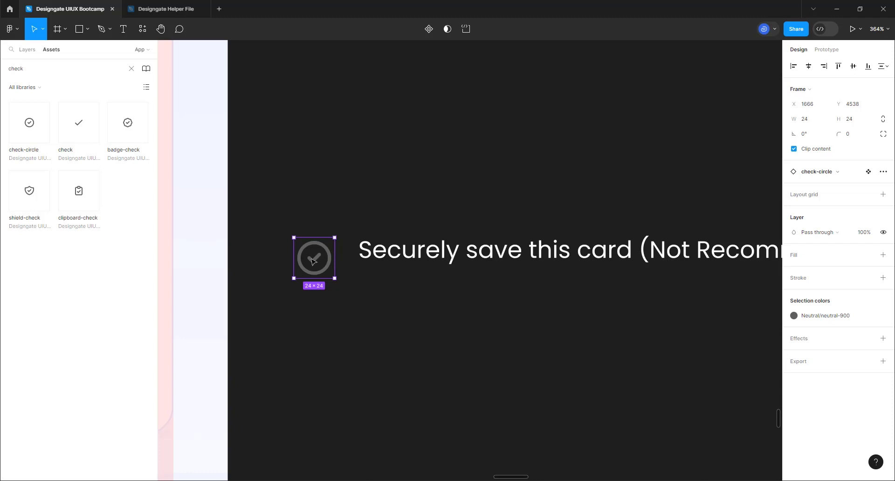
- Move the check-circle icon up, make it a component named Checkbox, and add a second variant
left_click_drag(313, 261, 514, 102)
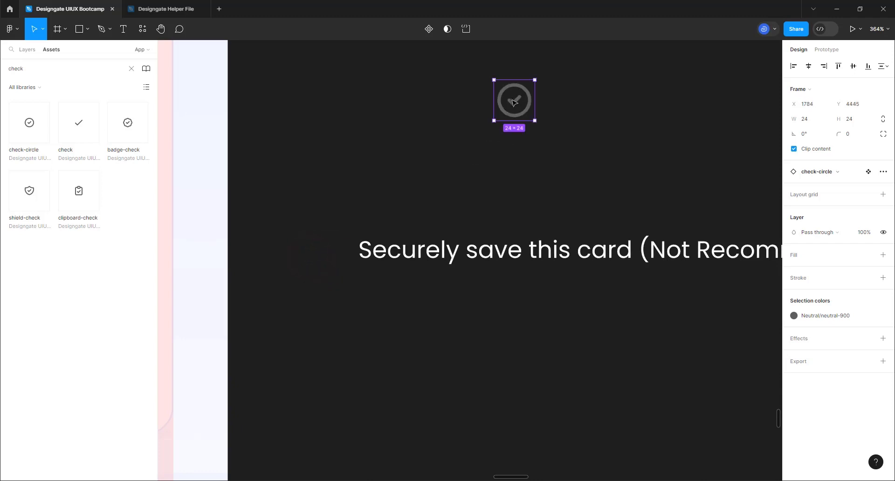
left_click(428, 30)
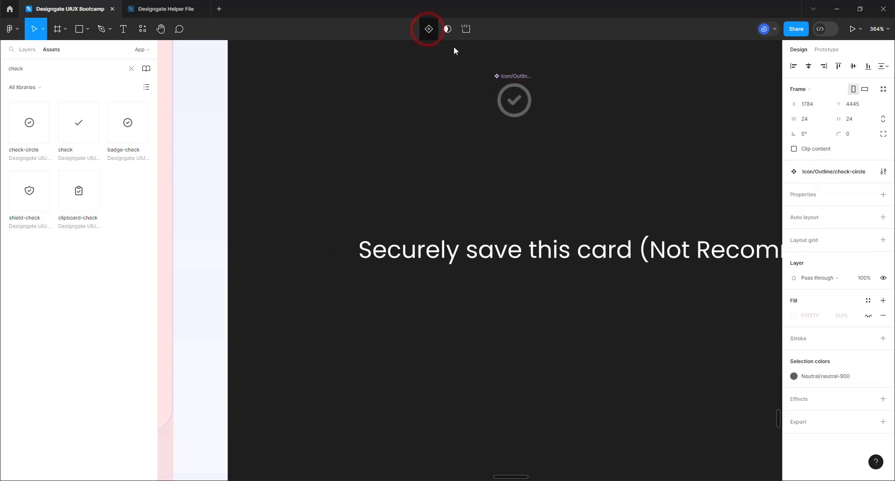
double_click(518, 76)
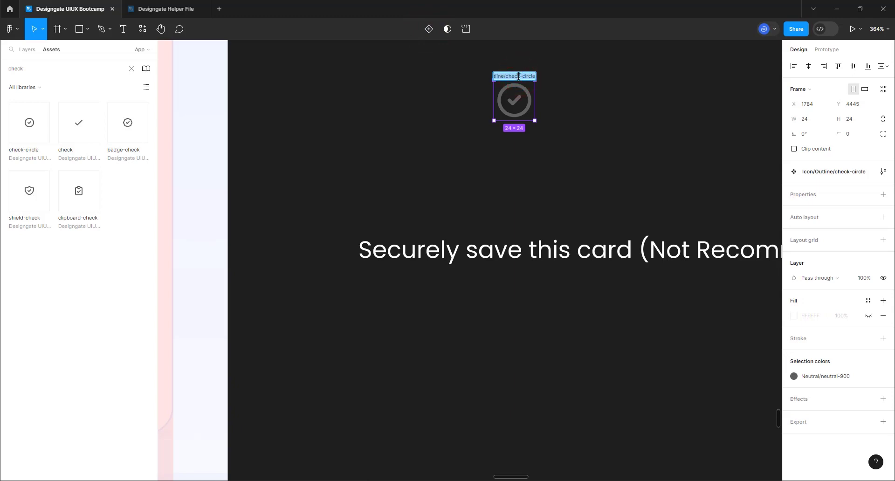
type("Checkbox")
key("Return")
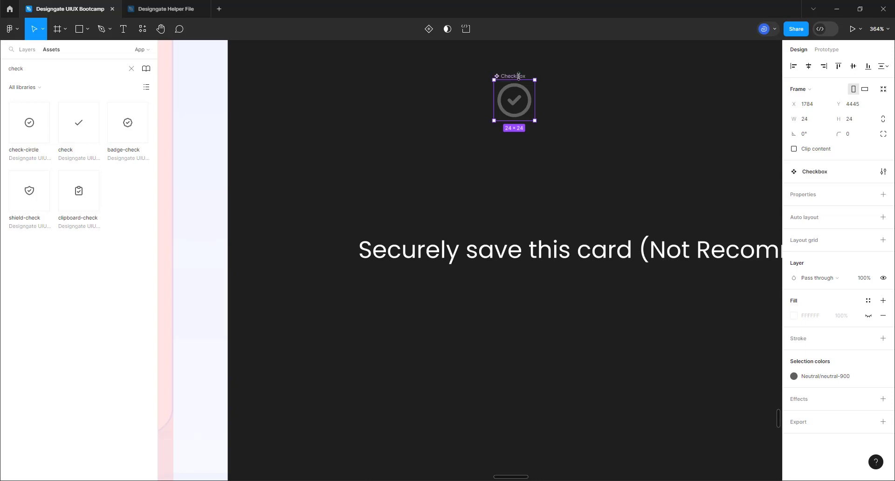
left_click(428, 29)
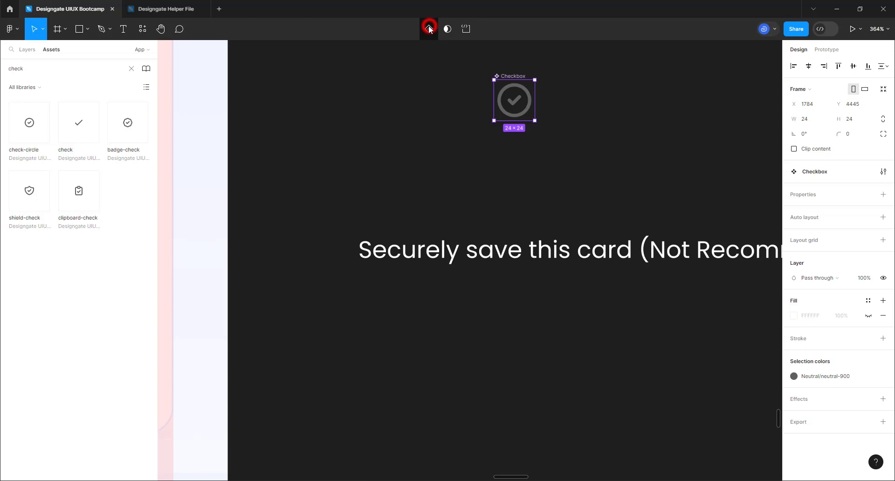
- Rename the variant property to State, with values Default and Active
left_click(530, 110)
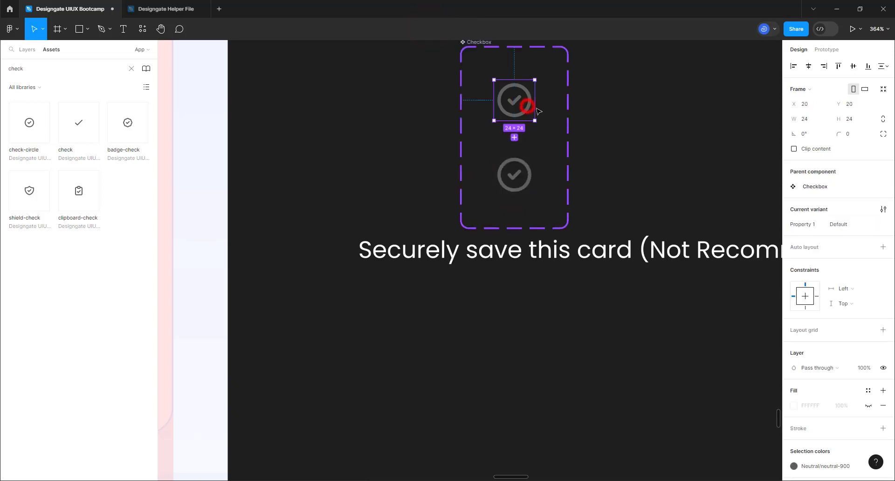
double_click(803, 226)
type("State")
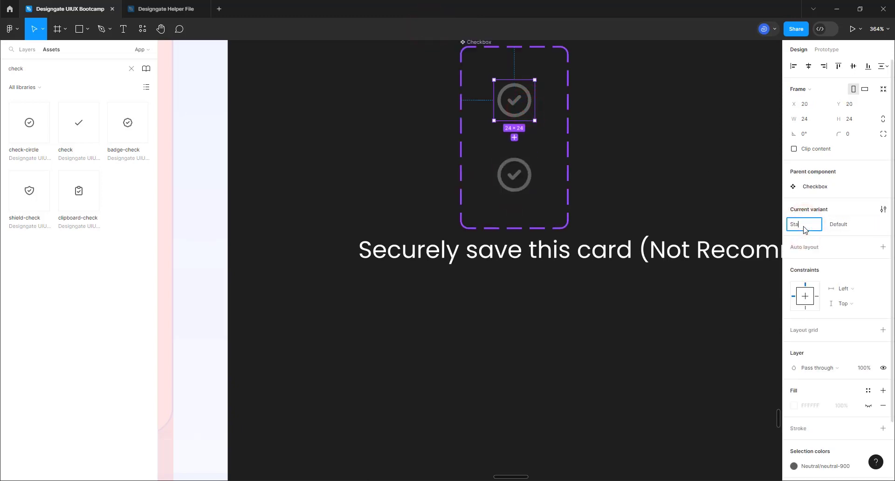
key("Return")
left_click(520, 175)
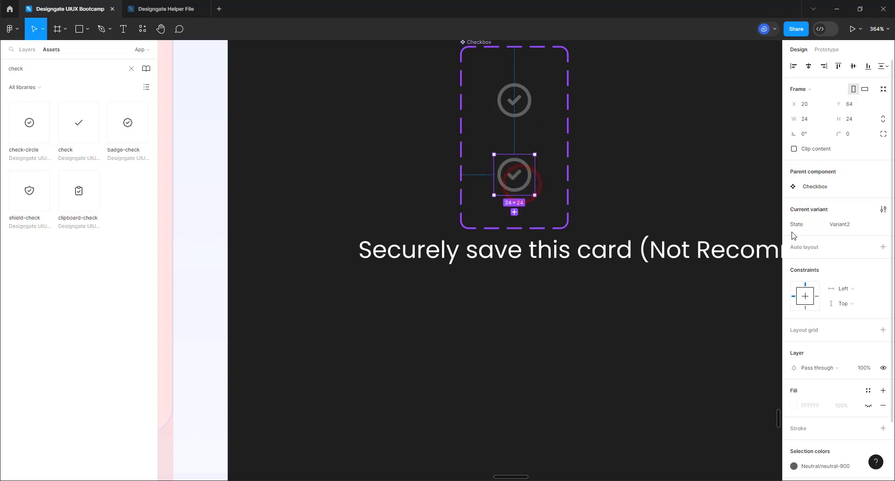
left_click(843, 224)
type("Active")
key("Return")
- Colour the Default variant's check primary-100 and the Active variant's check primary-500
left_click(527, 108)
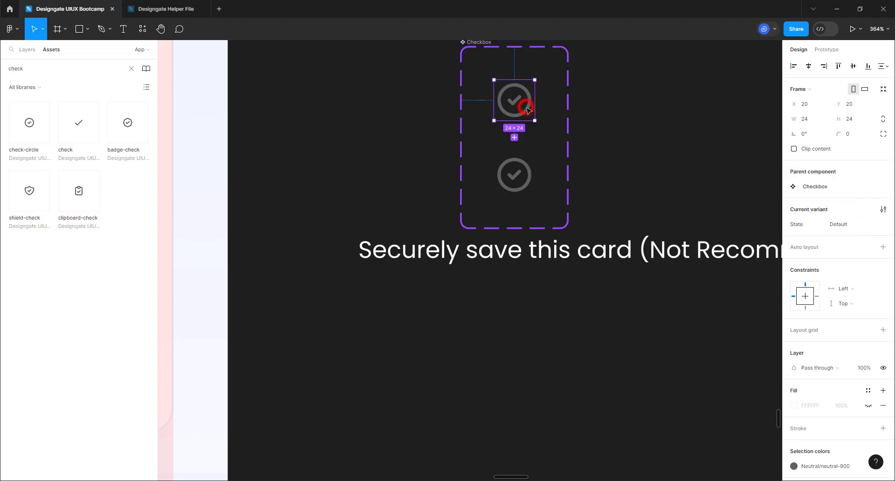
scroll(813, 370, "down", 3)
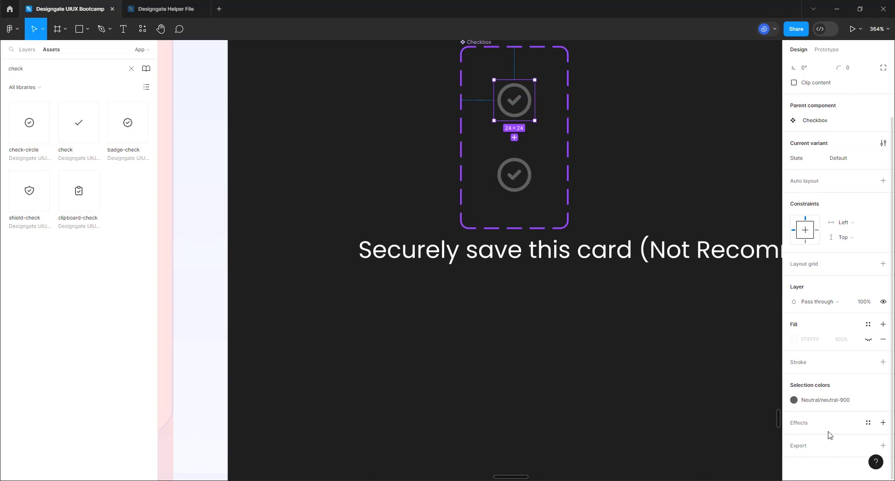
left_click(838, 404)
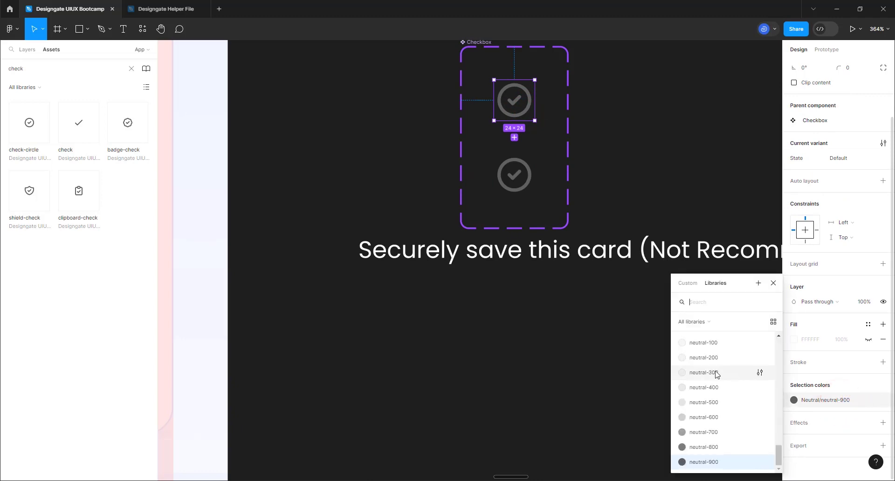
scroll(727, 373, "up", 10)
scroll(713, 380, "down", 2)
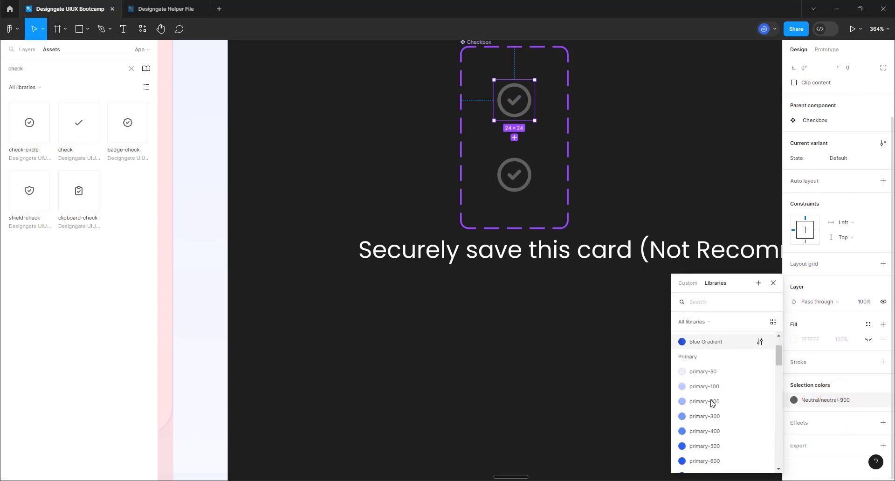
left_click(706, 387)
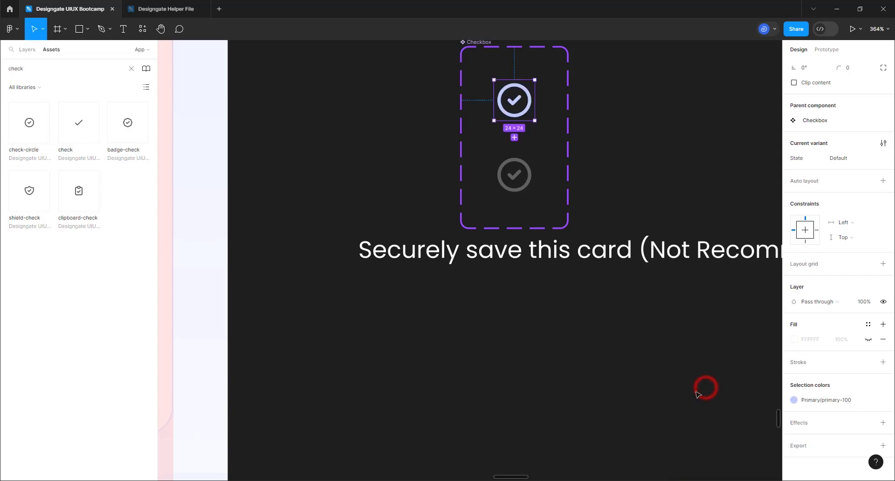
left_click(519, 174)
left_click(818, 400)
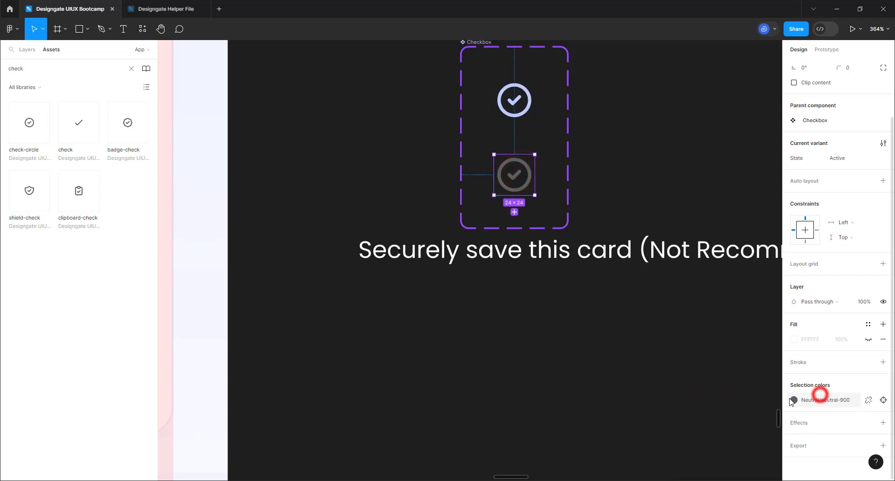
scroll(707, 363, "up", 5)
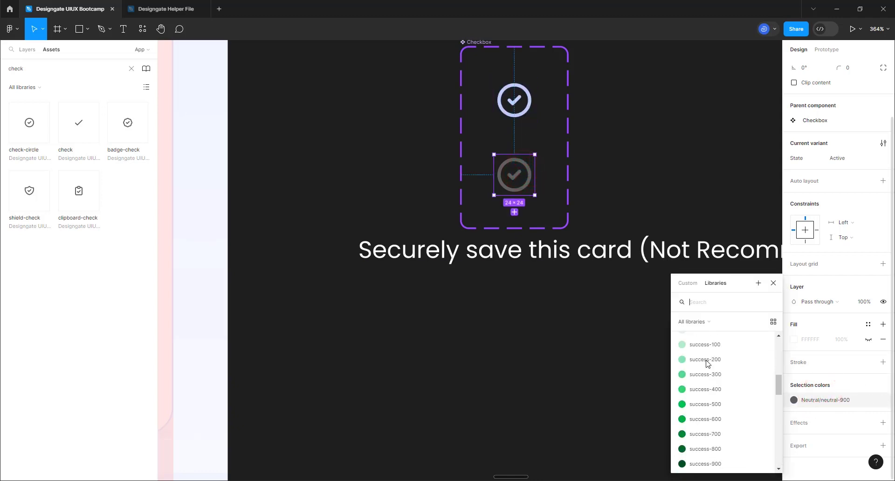
left_click(695, 355)
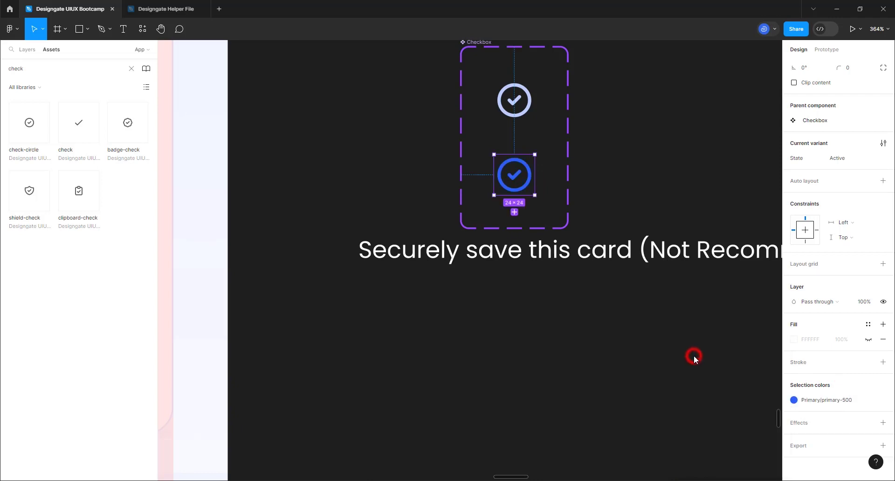
left_click(625, 172)
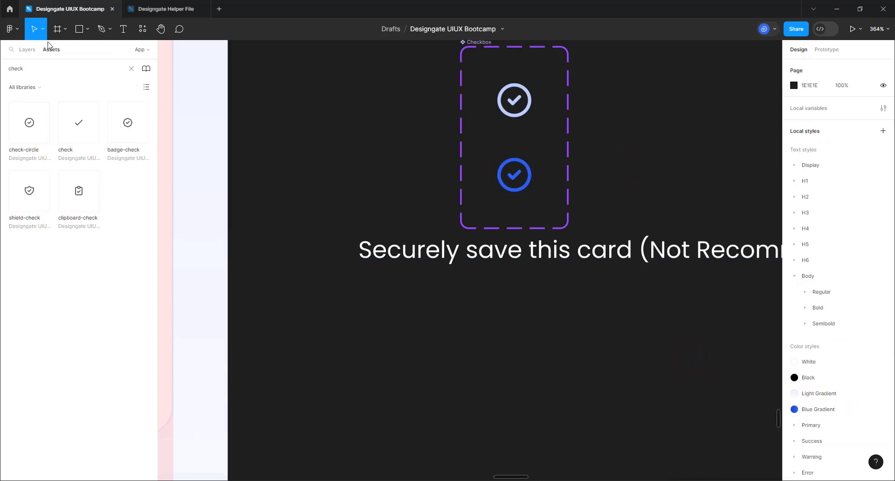
- Place a Checkbox instance from the assets just left of the 'Securely save this card' text
double_click(40, 70)
key("BackSpace")
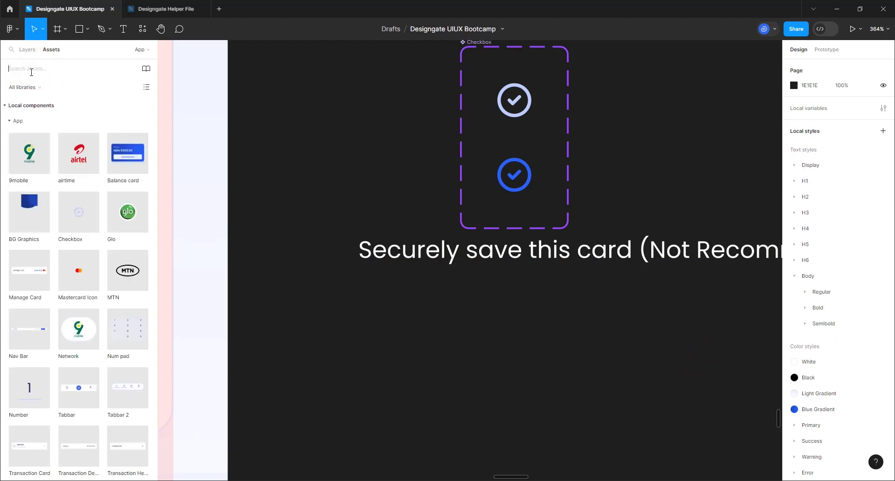
type("che")
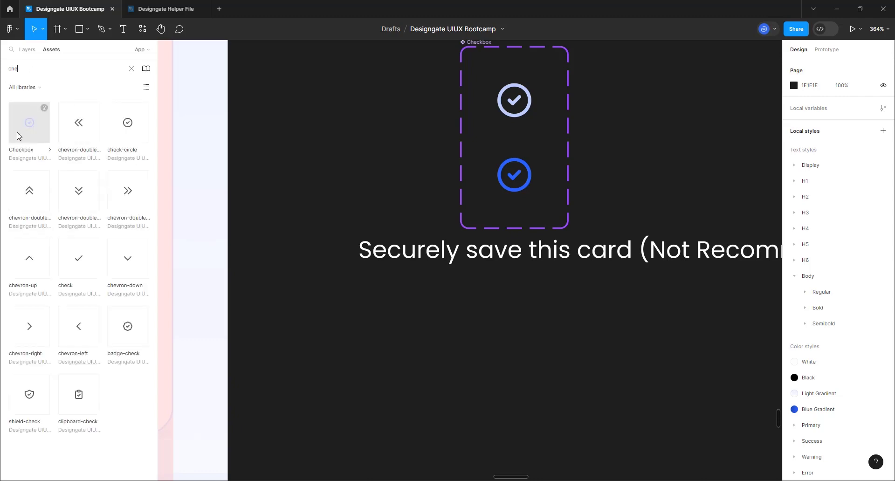
left_click_drag(19, 132, 337, 276)
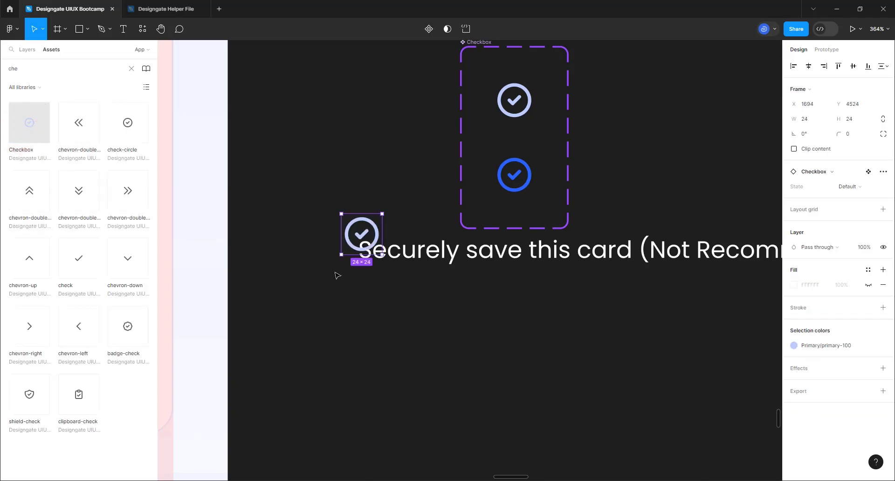
left_click_drag(367, 239, 336, 254)
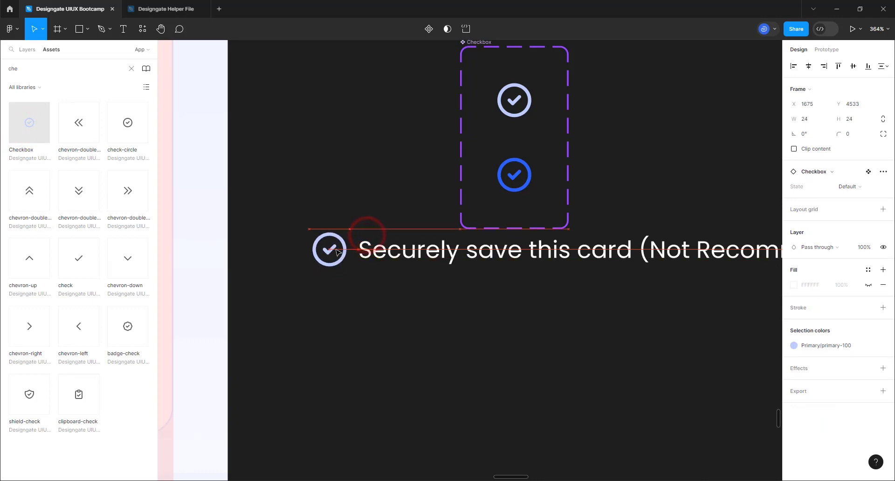
- Wrap the checkbox and text in an auto-layout frame named Checkbox with an 8 px gap
left_click(380, 256, "shift")
key("shift+a")
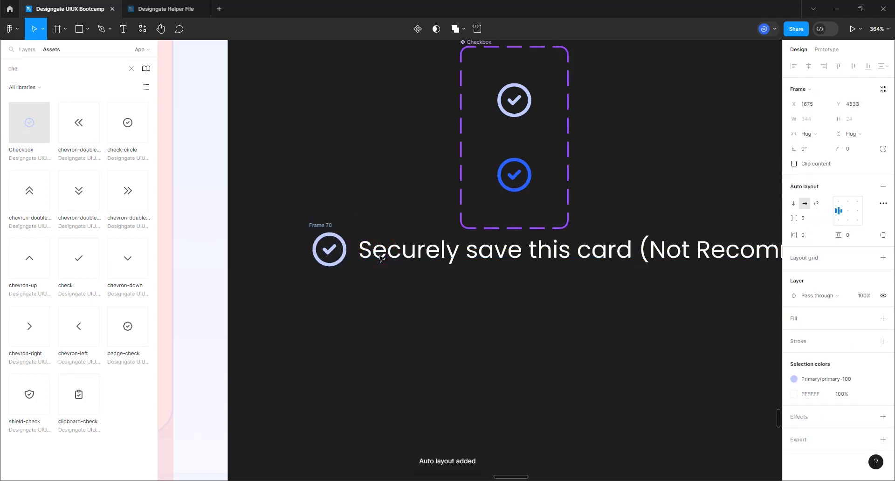
double_click(332, 226)
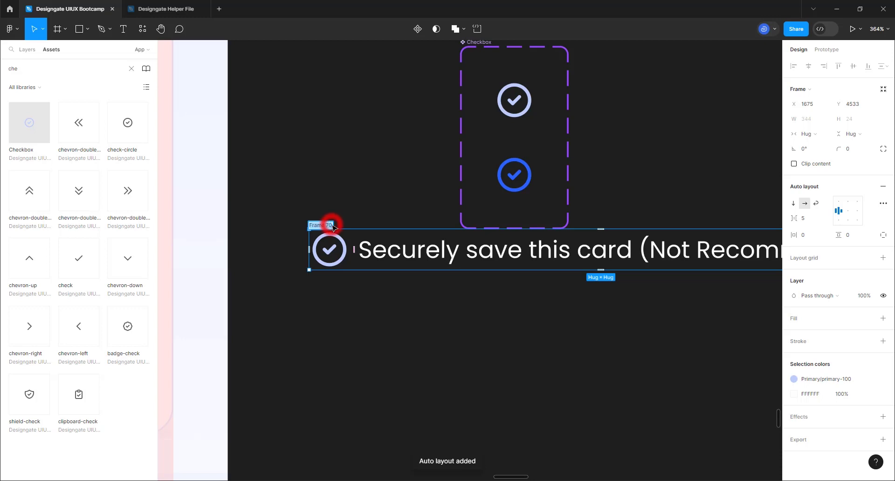
type("Checkbox")
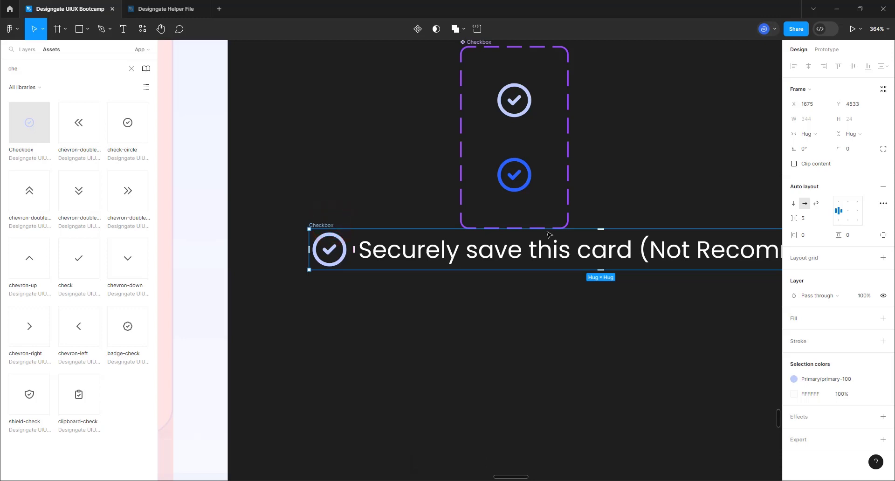
left_click(810, 219)
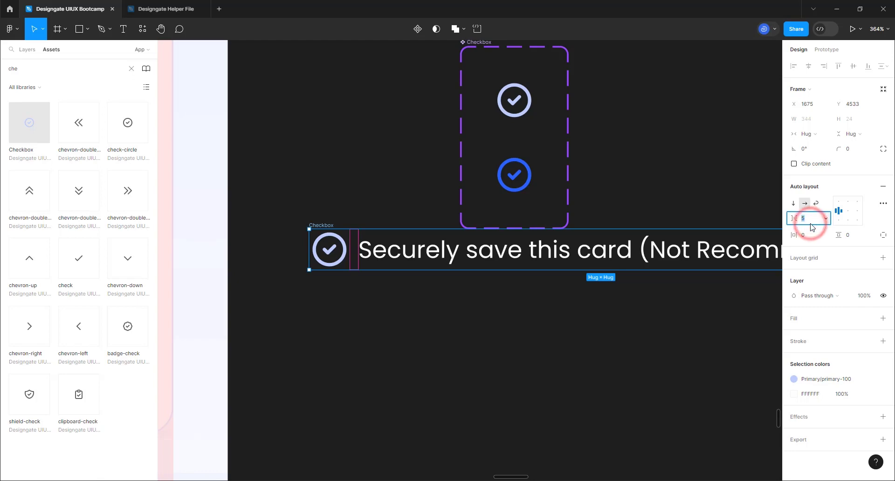
type("8")
key("Return")
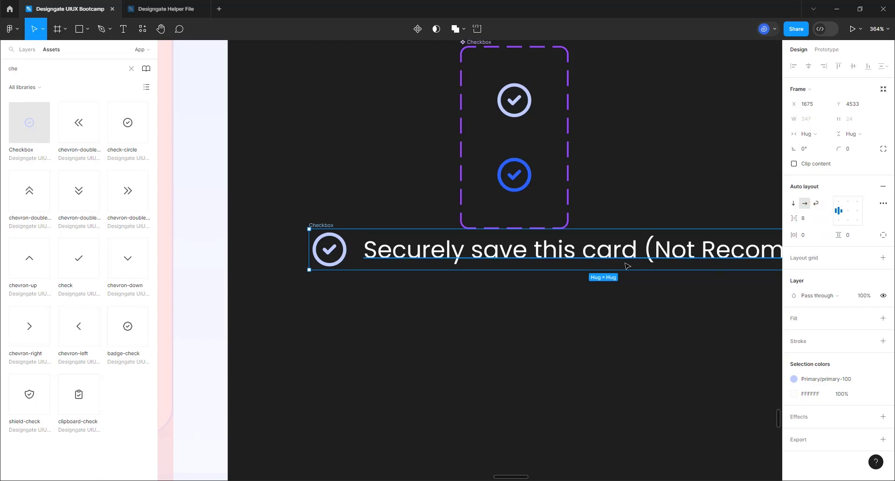
key("ctrl+minus")
- Move the checkbox row into the Card Details form above Continue
scroll(622, 313, "down", 5)
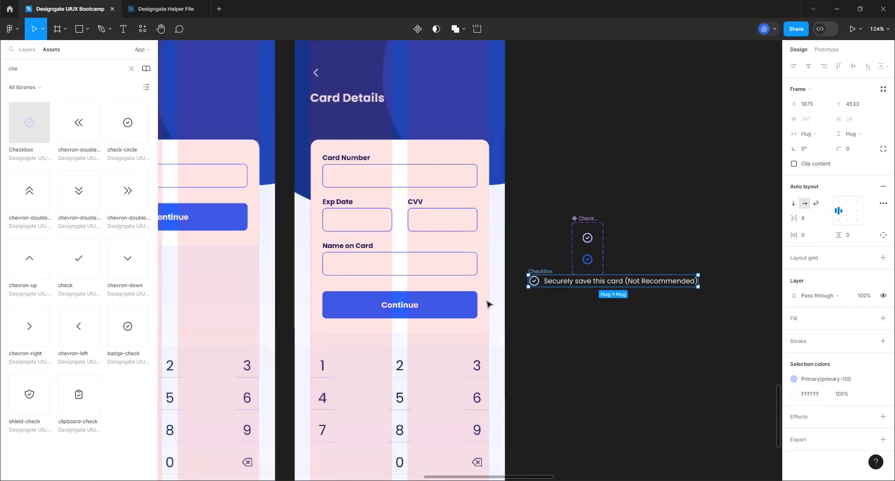
scroll(486, 304, "up", 3)
scroll(452, 311, "up", 3)
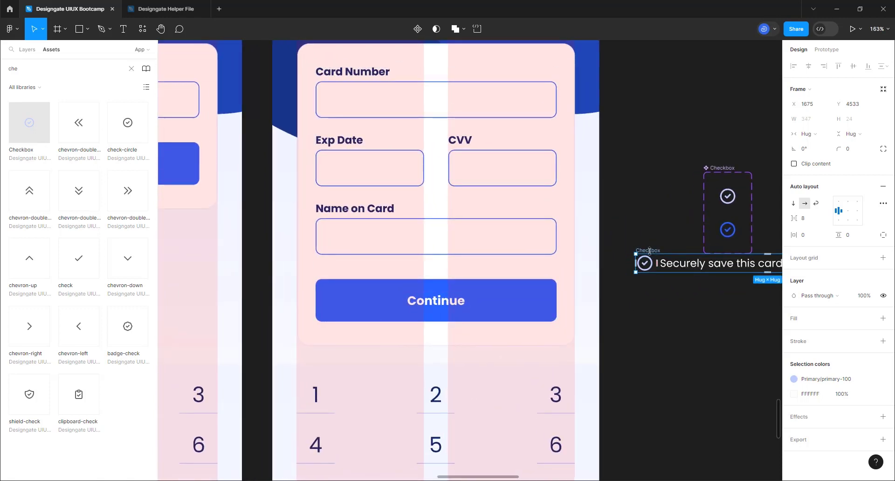
left_click_drag(629, 263, 421, 258)
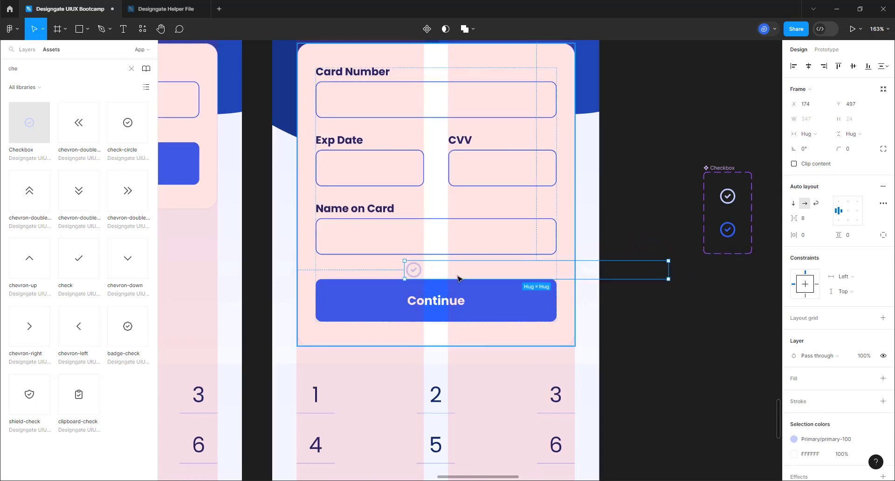
- Colour the checkbox label text with the Primary/primary-900 fill style
double_click(495, 275)
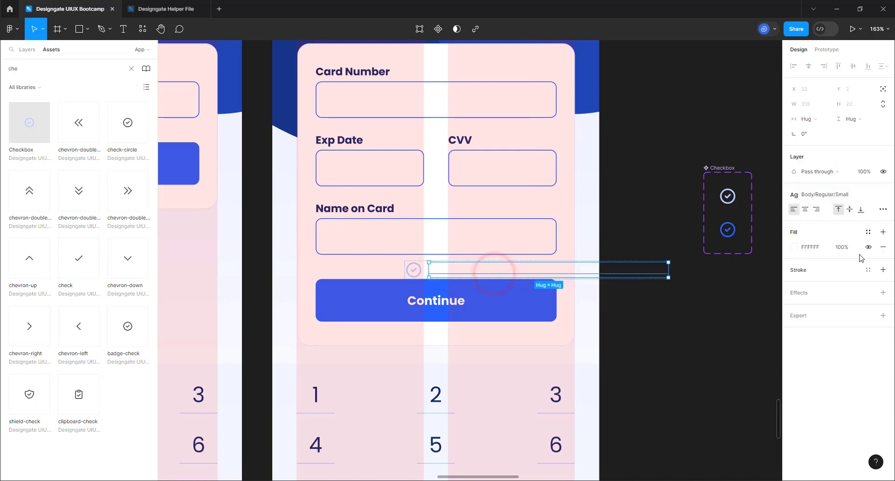
left_click(867, 233)
scroll(743, 338, "down", 3)
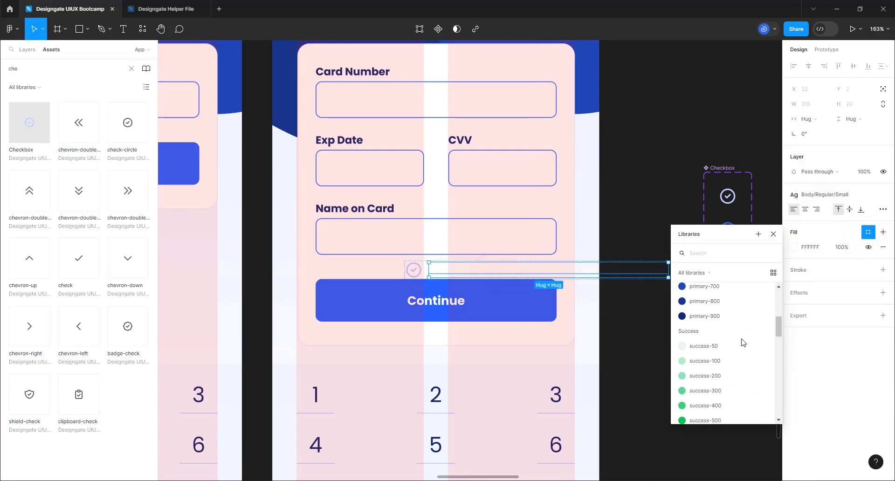
left_click(727, 320)
left_click(744, 320)
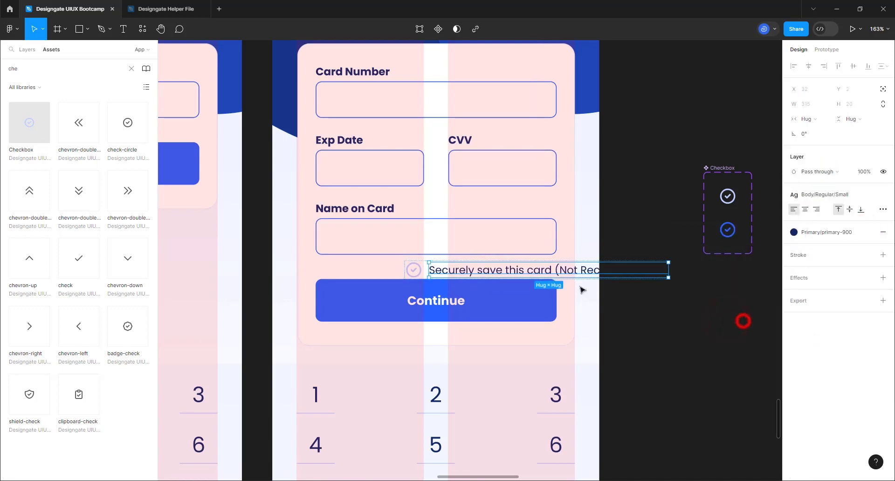
- Cut the checkbox row out of the card form
left_click(547, 280)
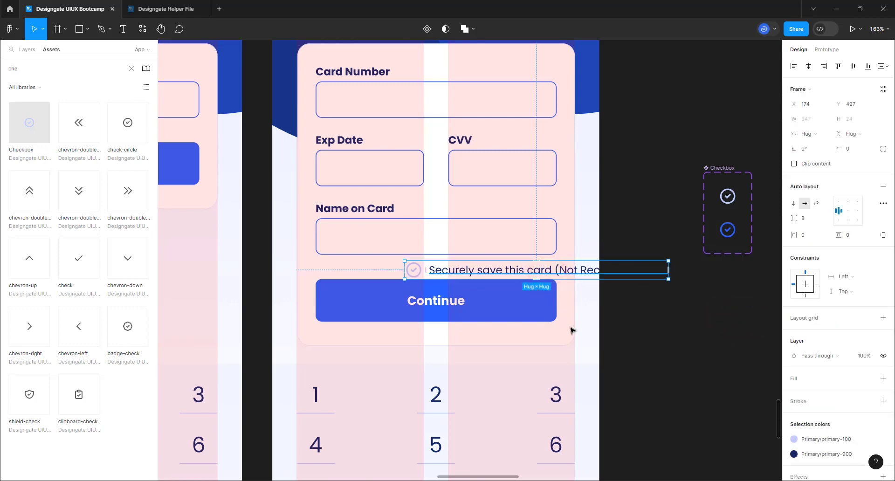
key("Delete")
scroll(574, 321, "down", 2)
left_click(569, 299)
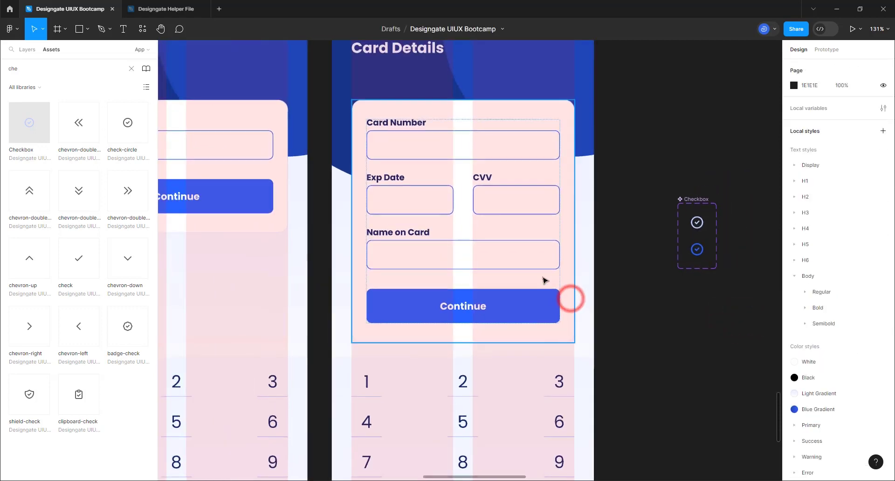
- Paste the checkbox row below Name on Card and set the row and its label to Fill container width
double_click(524, 264)
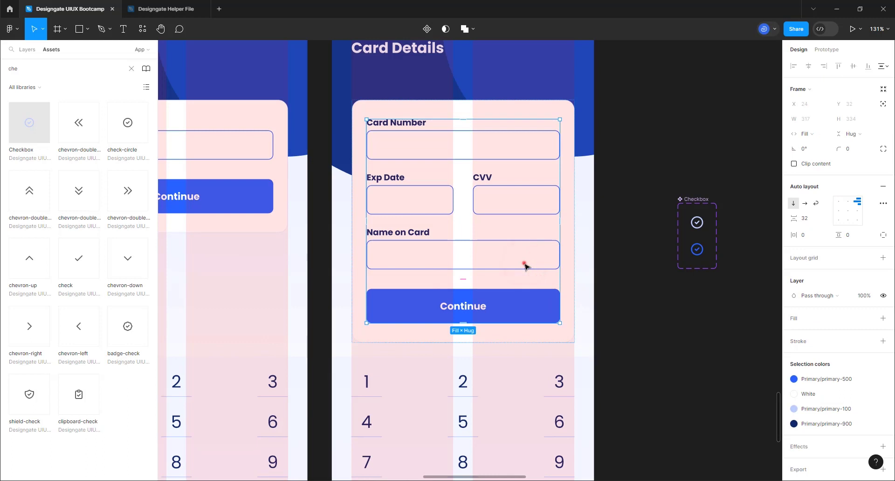
double_click(525, 265)
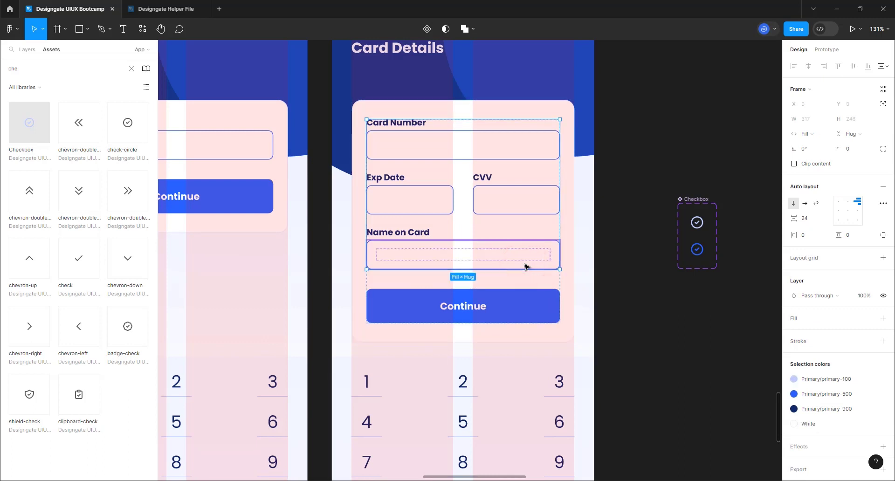
key("ctrl+v")
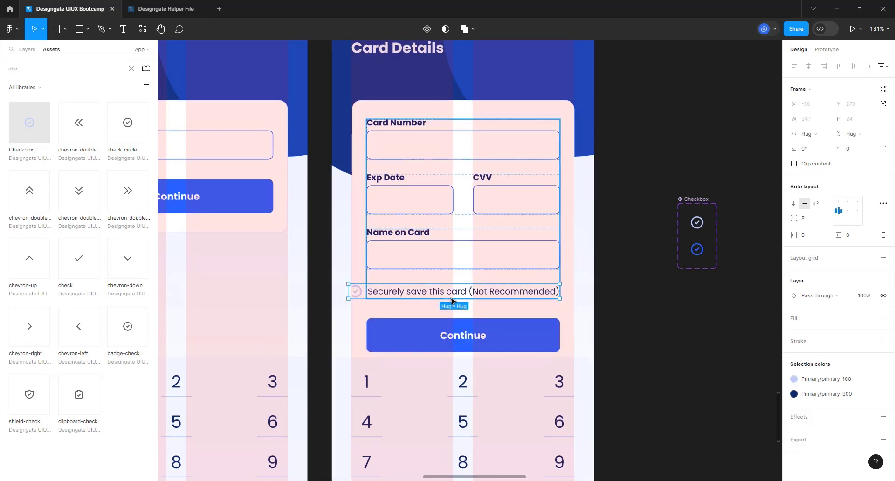
left_click(806, 134)
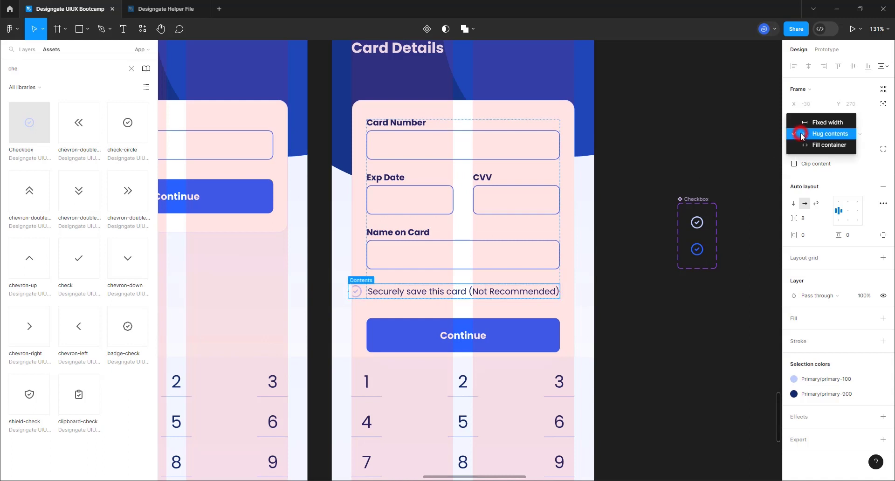
left_click(806, 147)
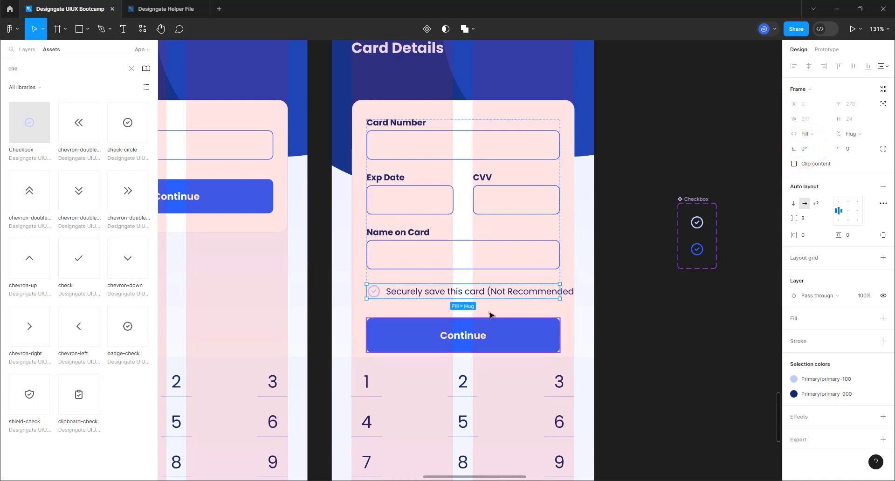
double_click(484, 296)
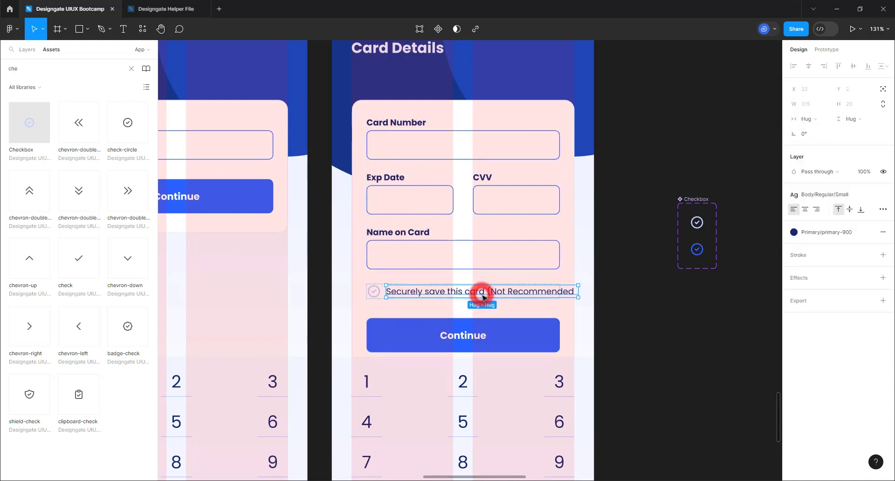
left_click(815, 118)
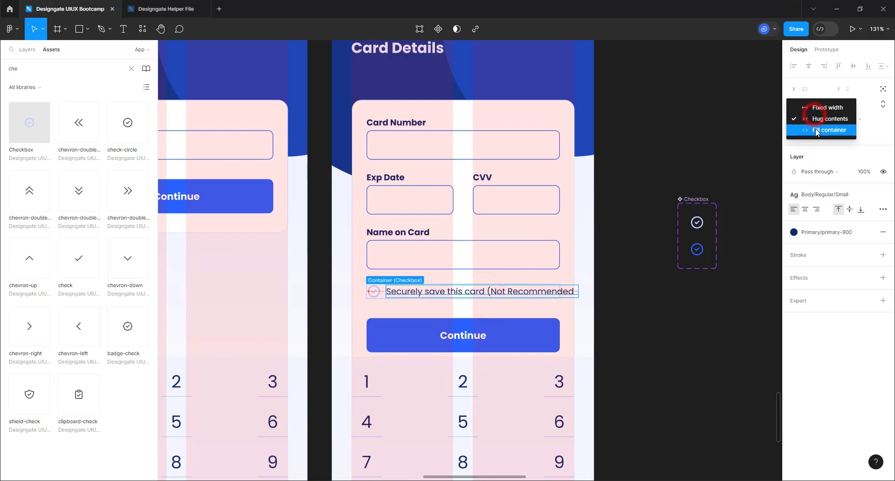
left_click(814, 131)
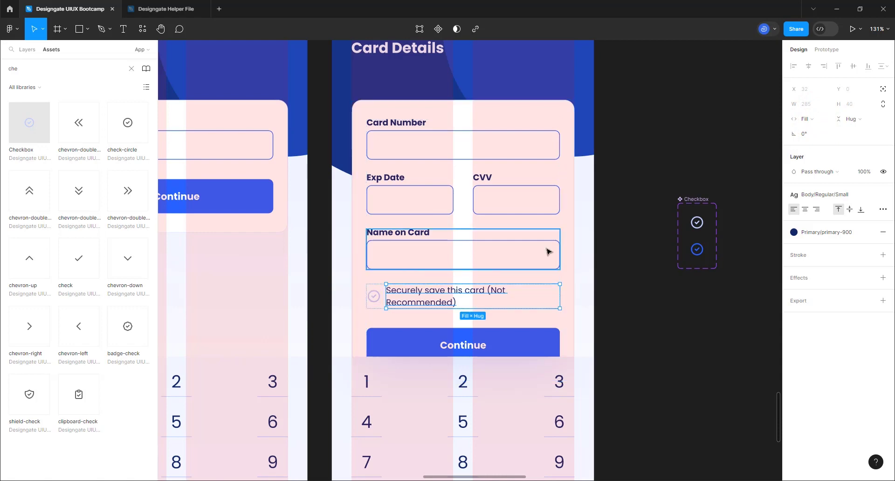
- Select the words '(Not Recommended)' in the checkbox label
scroll(547, 251, "down", 3)
scroll(473, 288, "down", 5)
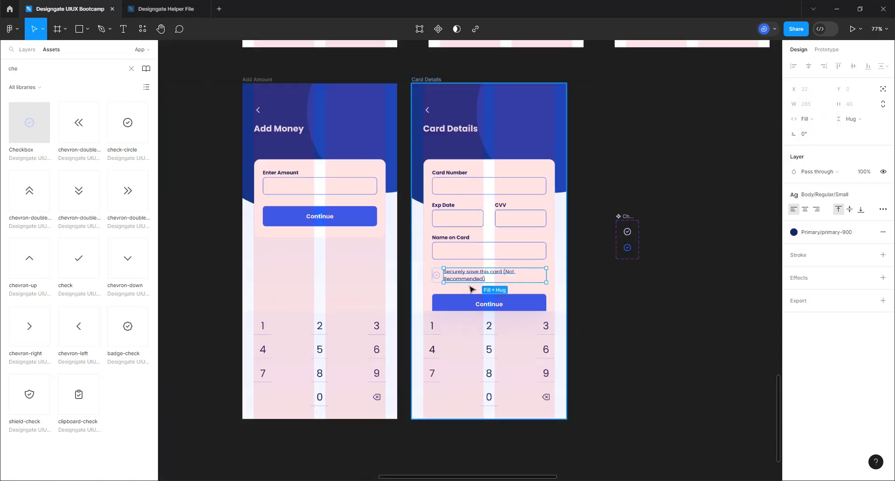
left_click(438, 113)
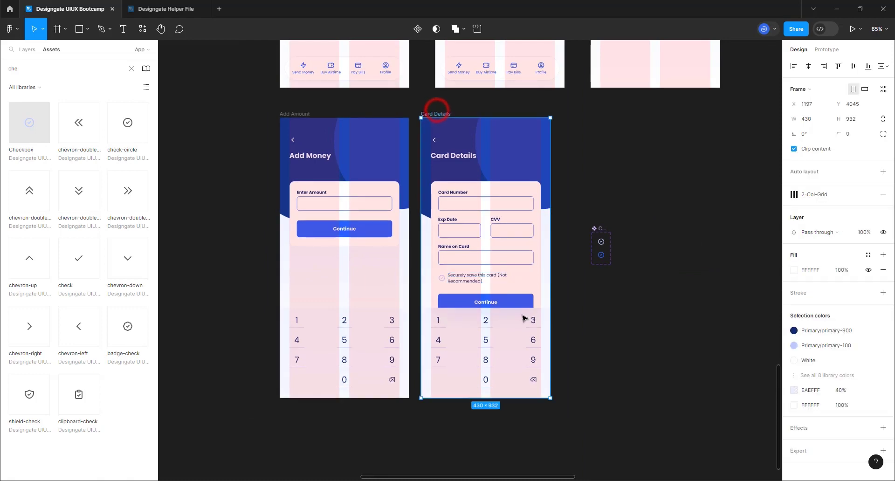
scroll(484, 307, "up", 4)
scroll(476, 308, "up", 2)
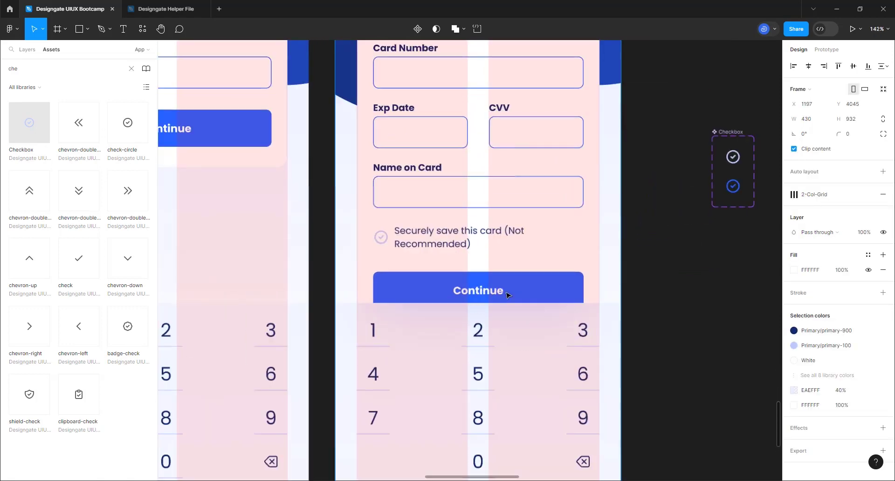
double_click(507, 234)
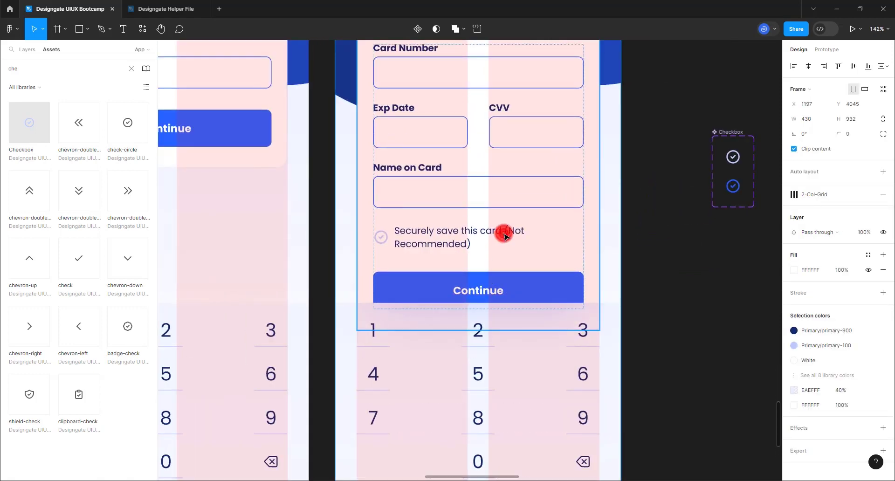
double_click(508, 233)
left_click(503, 232)
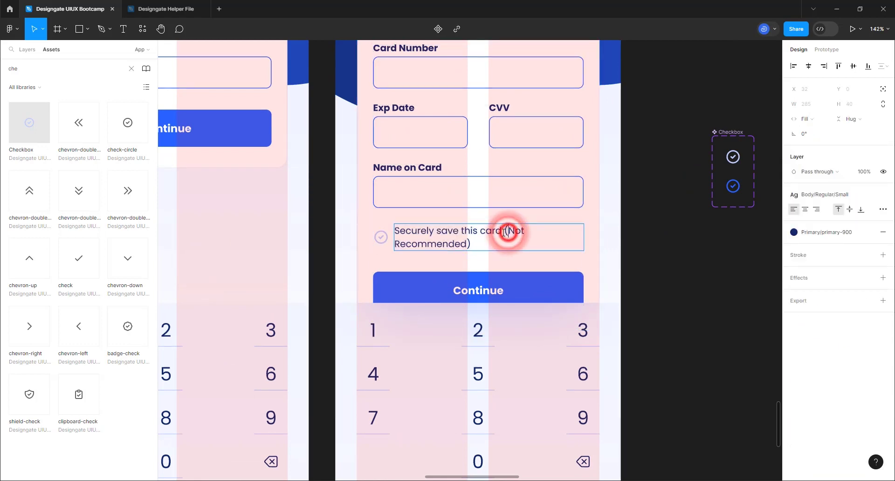
key("shift+Down")
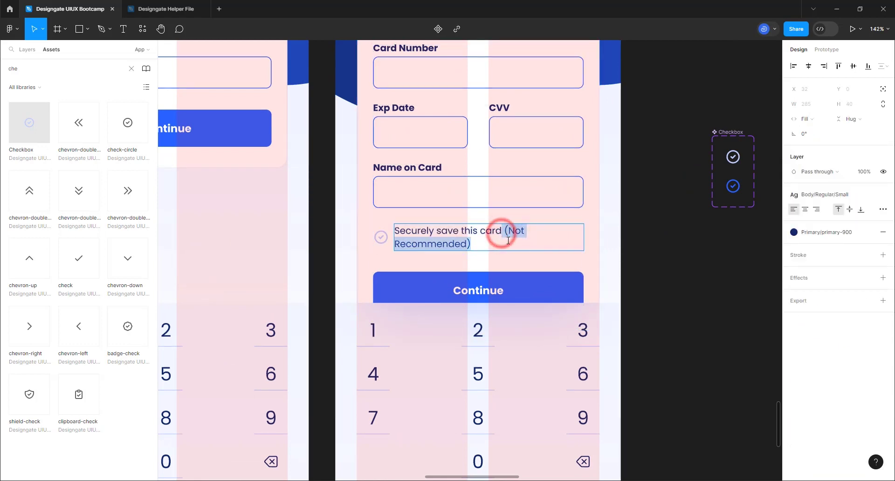
- Colour '(Not Recommended)' with the Error/error-500 red style
left_click(836, 238)
scroll(738, 367, "down", 10)
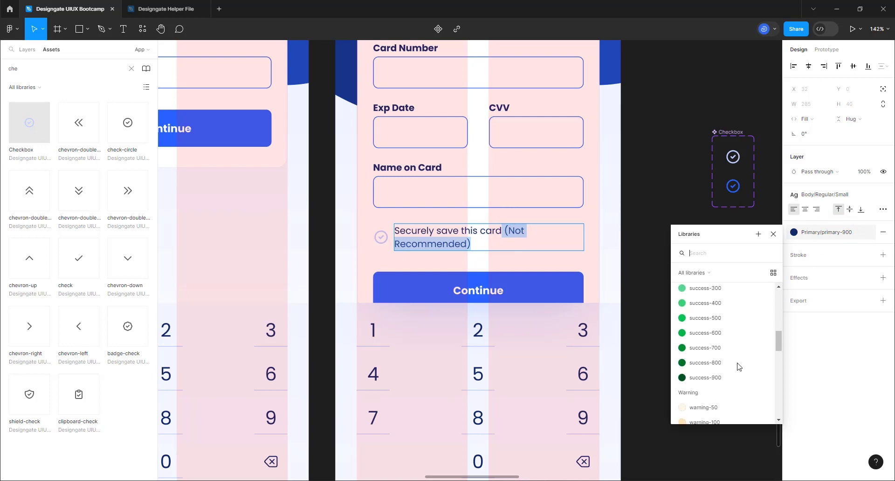
scroll(738, 367, "down", 5)
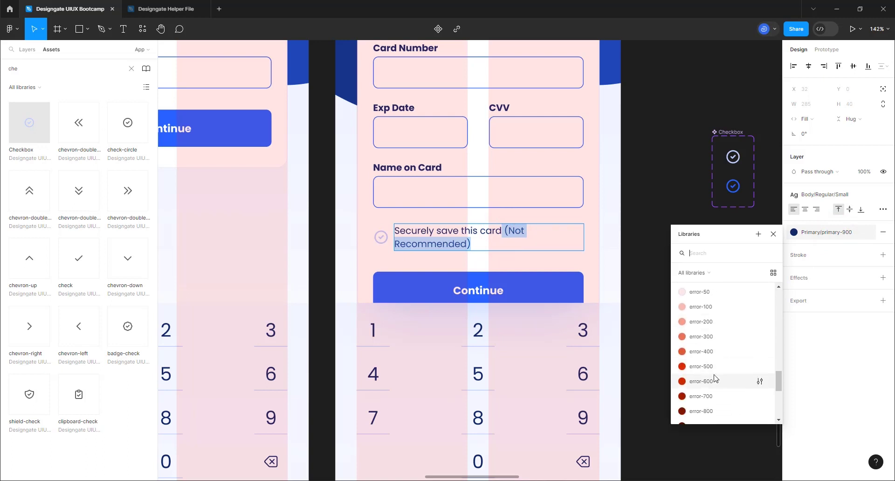
left_click(708, 368)
left_click(677, 265)
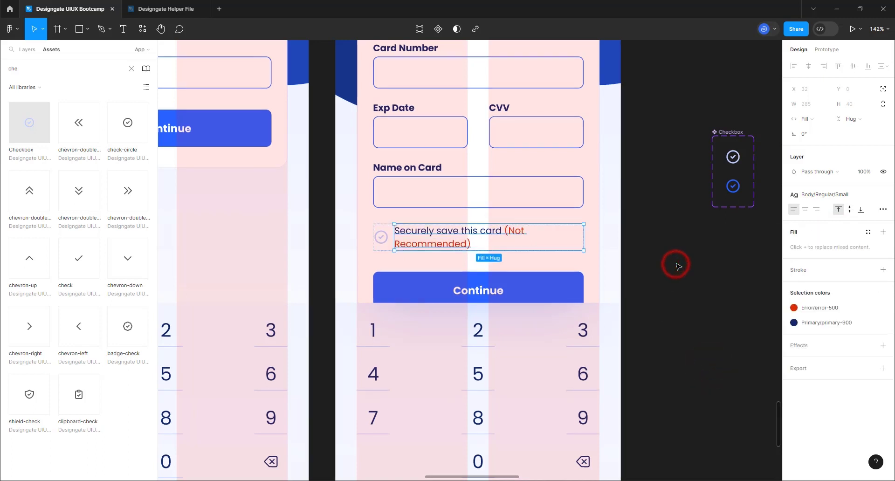
- Insert a line break so '(Not Recommended)' sits on its own second line
double_click(505, 235)
left_click(506, 232)
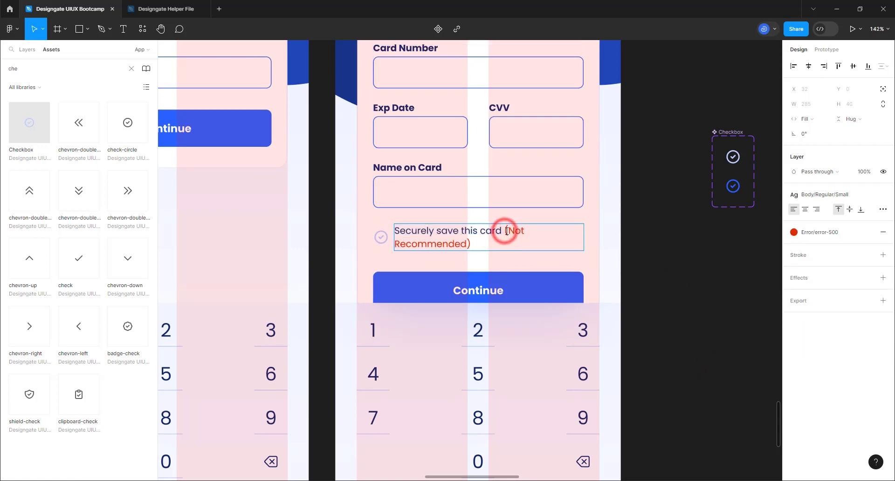
key("Return")
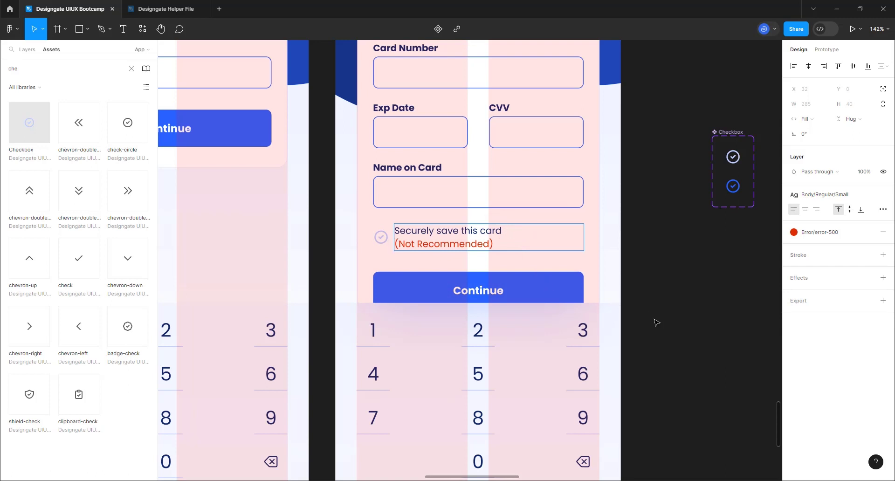
left_click(658, 294)
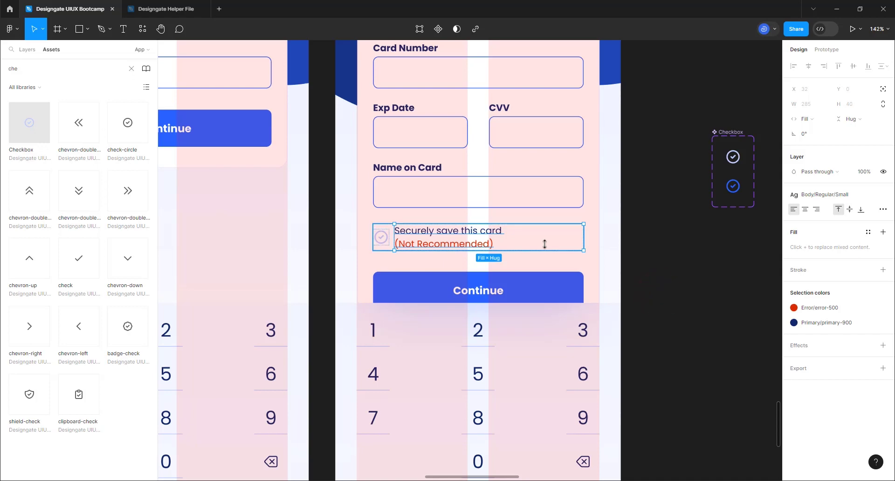
- Measure and move the Add Money form card up to a 40 px gap below its heading
scroll(597, 303, "down", 5)
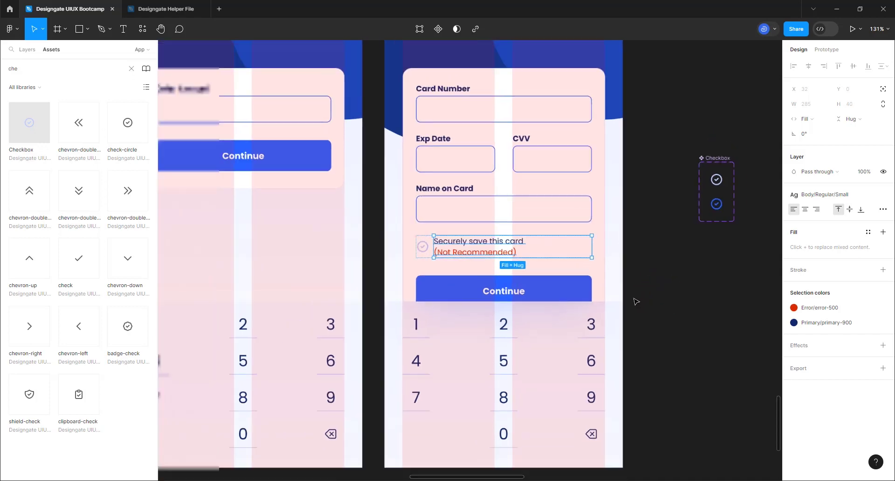
scroll(541, 271, "down", 3)
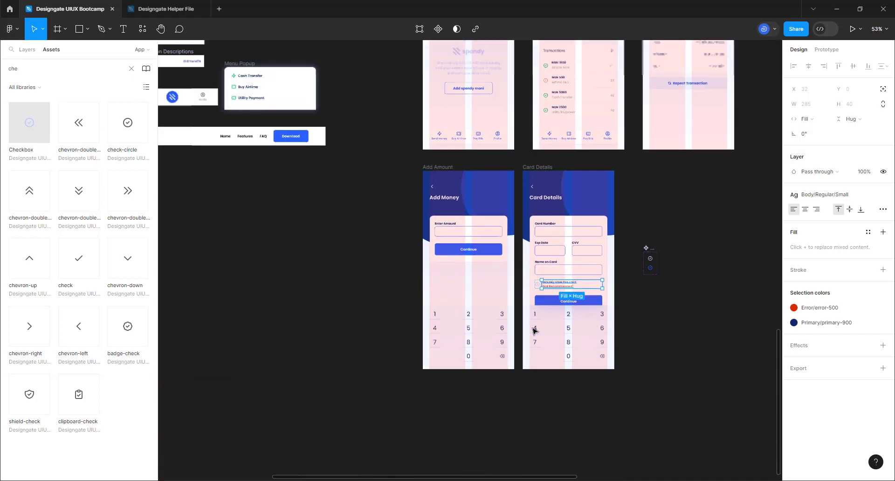
scroll(541, 256, "up", 4)
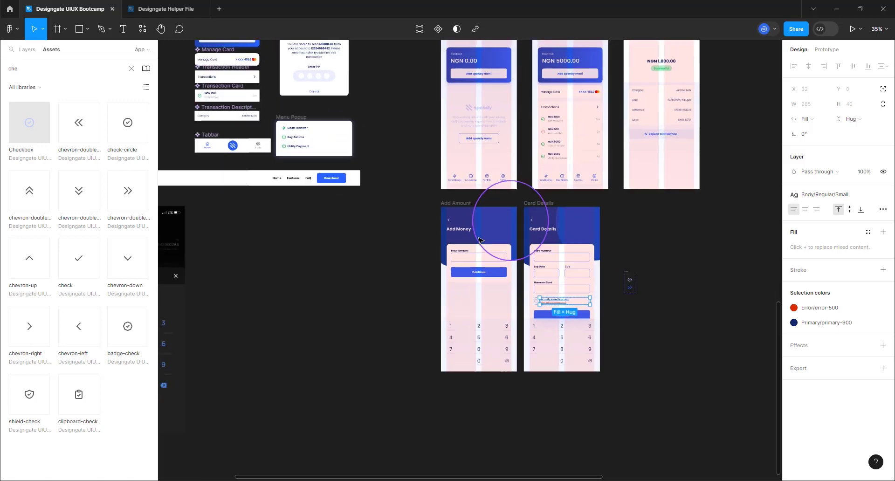
scroll(480, 241, "up", 2)
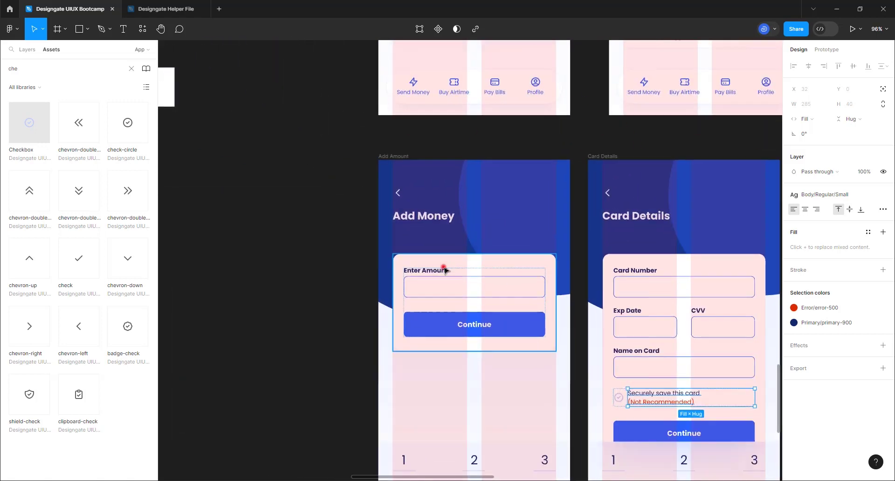
left_click(444, 269)
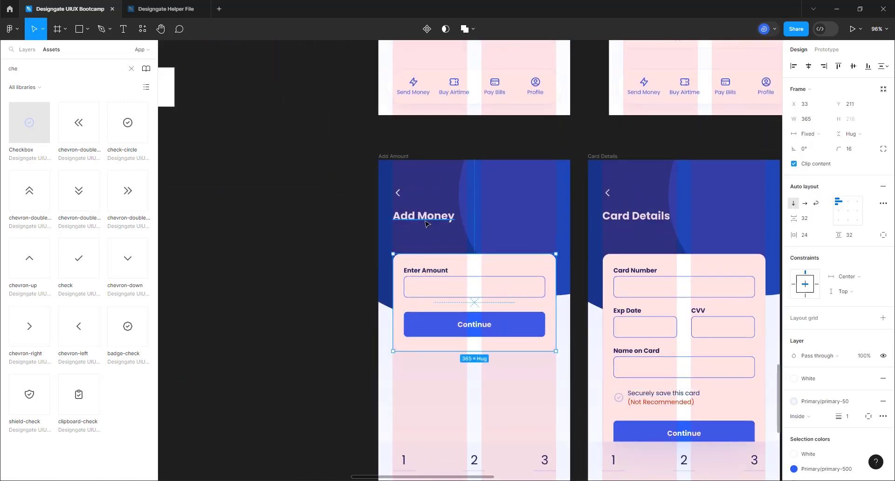
key("alt")
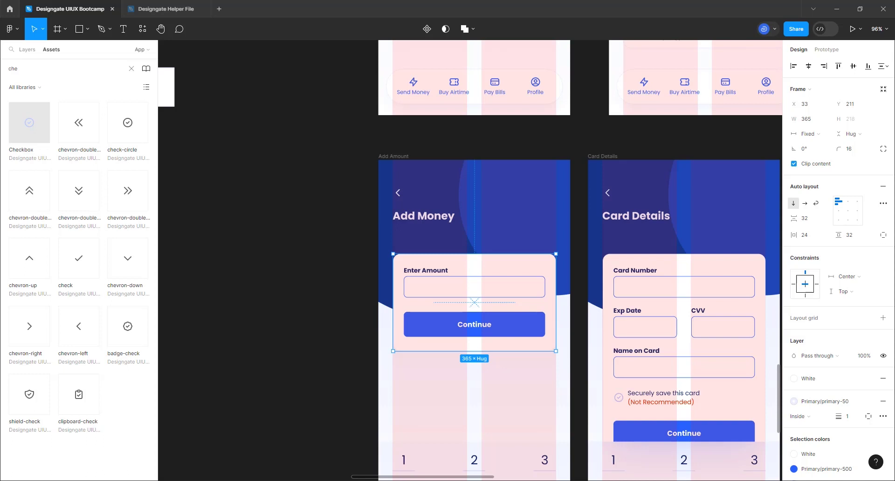
mouse_move(443, 222)
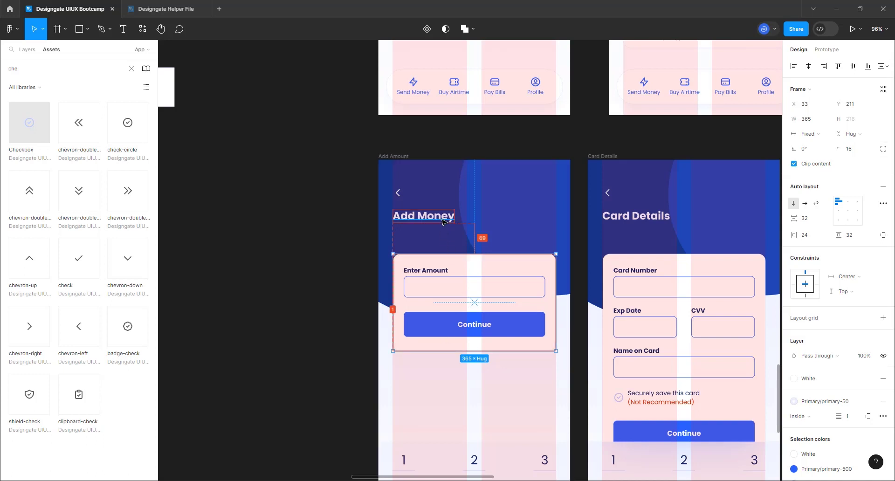
left_click(449, 259)
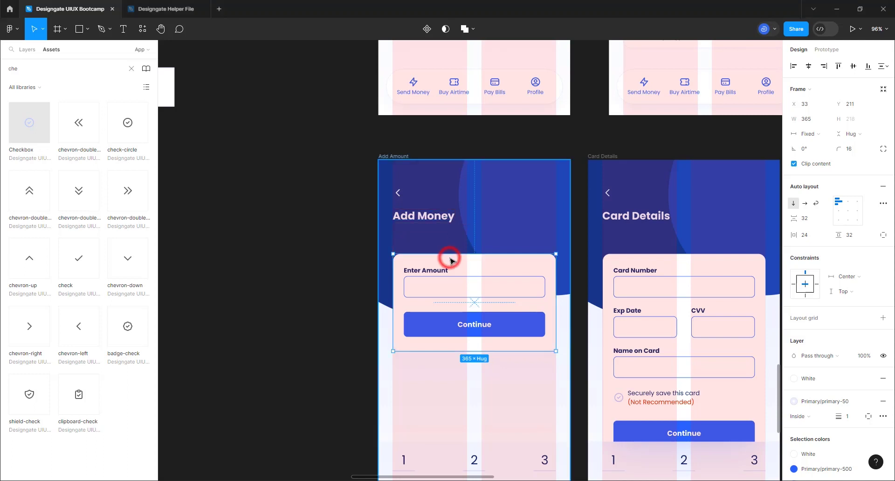
mouse_move(449, 215)
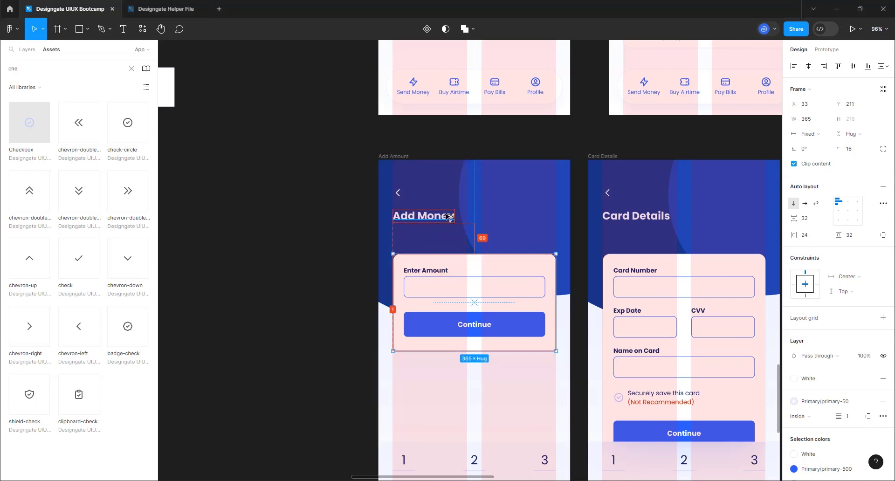
key("Up")
key("Up")
key("Up")
key("Up")
key("Up")
key("Up")
key("Up")
key("Up")
key("Up")
key("Up")
key("Up")
key("Up")
key("Up")
key("Up")
key("Up")
key("Up")
key("Up")
key("Up")
key("Up")
key("Up")
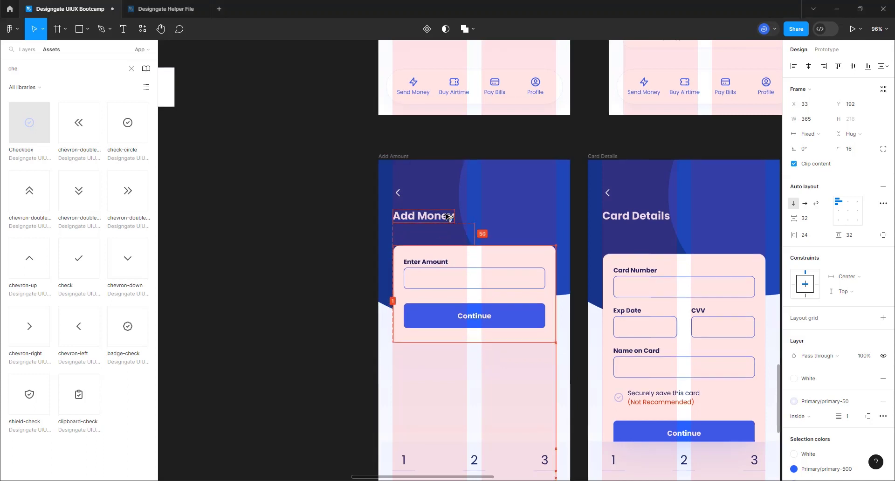
key("Up")
key("Up")
key("Up")
key("Up")
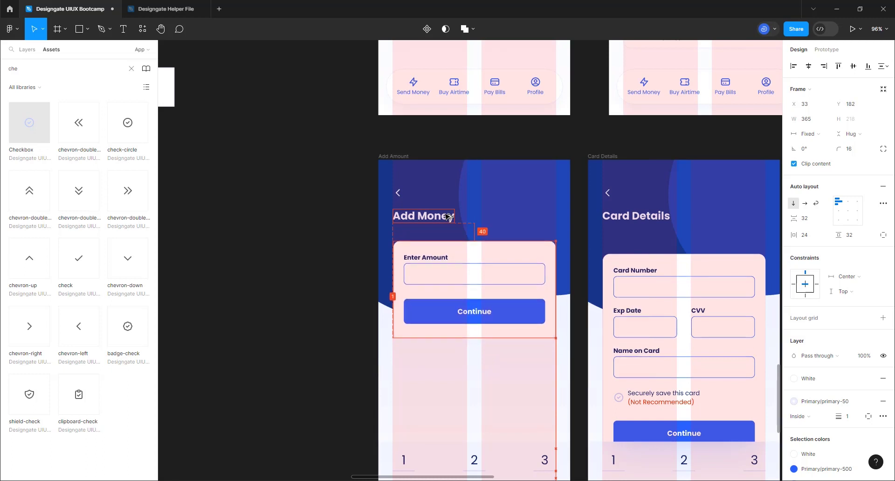
- Nudge the Card Details form card up to a 40 px gap, at Y 182
left_click(653, 260)
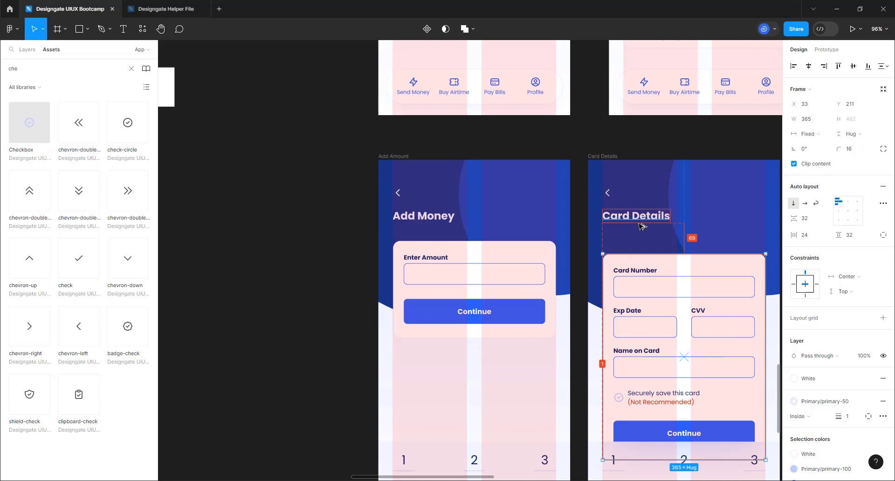
key("Up")
key("Up")
key("Up")
key("Up")
key("Up")
key("Up")
key("Up")
key("Up")
key("Up")
key("Up")
key("Up")
key("Up")
key("Up")
key("Up")
key("Up")
key("Up")
key("Up")
key("Up")
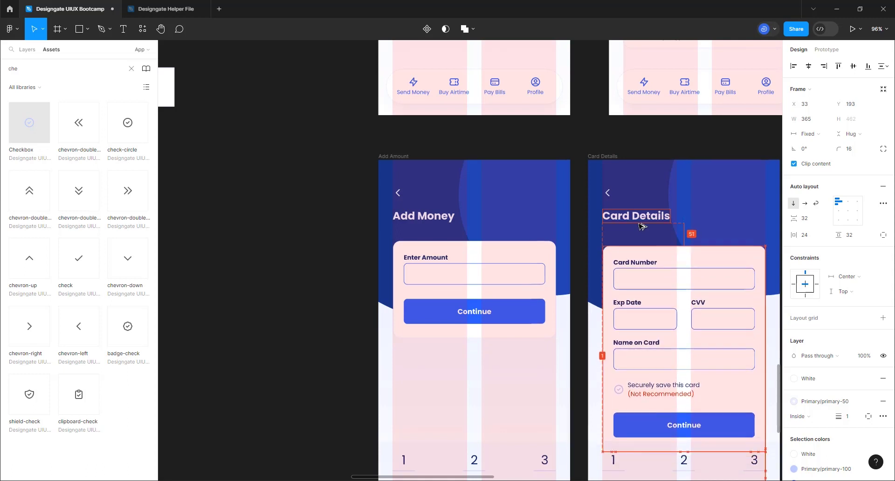
key("Up")
key("Up")
key("Up")
key("Up")
key("Up")
key("Up")
key("Up")
key("Up")
key("Up")
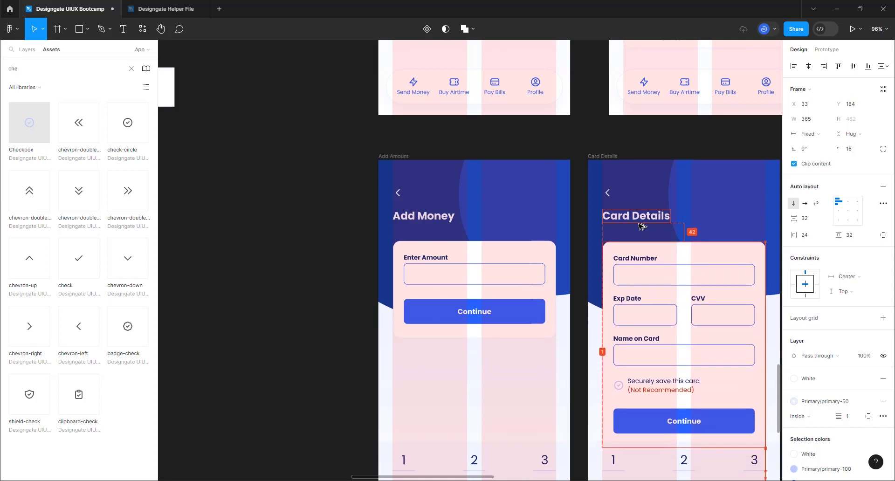
key("Up")
key("Up")
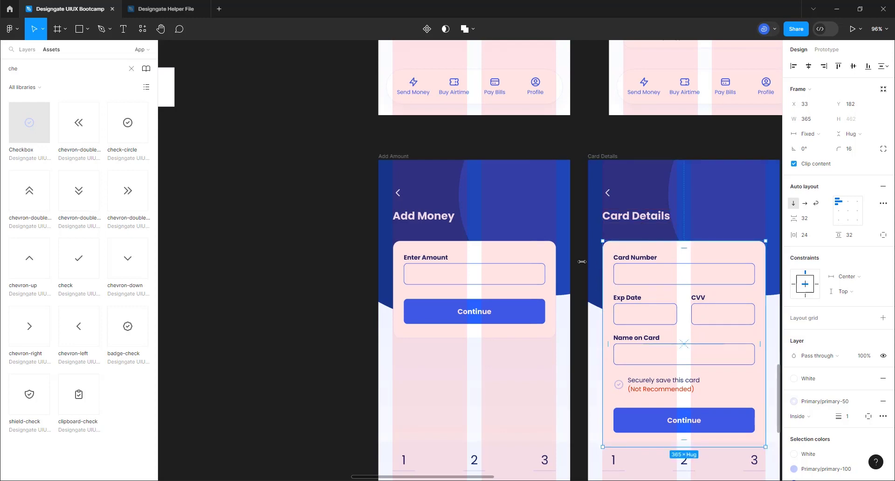
scroll(387, 211, "down", 3)
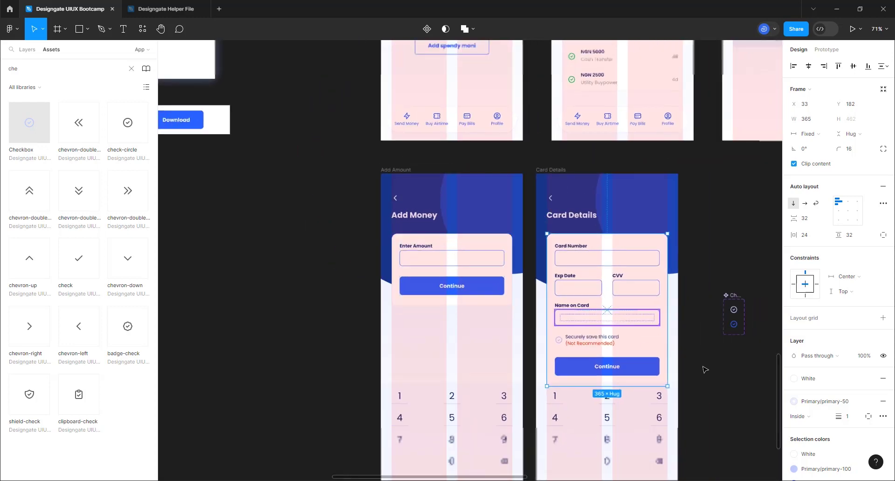
- Delete 'this' so the checkbox label reads 'Securely save card'
scroll(705, 370, "up", 5)
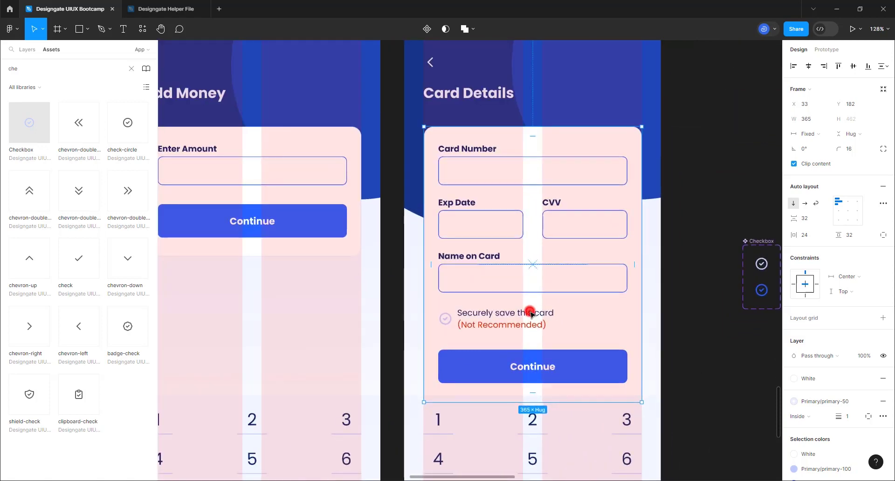
double_click(530, 313)
double_click(532, 315)
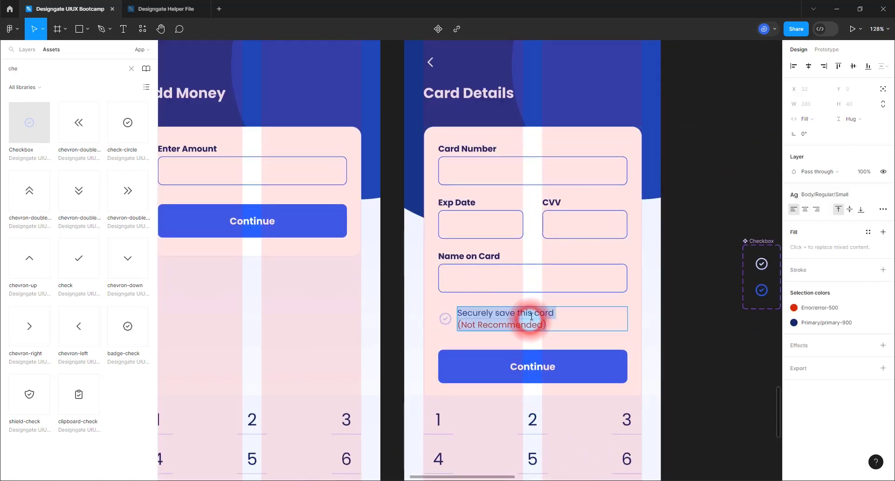
double_click(527, 314)
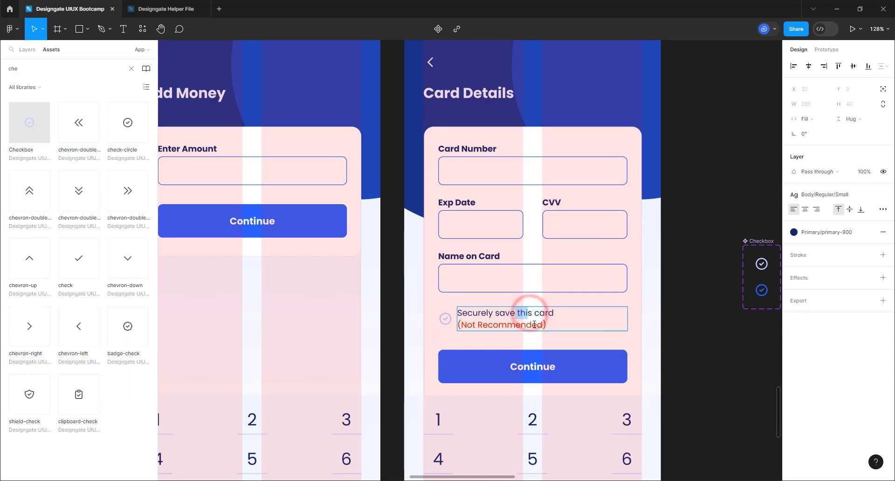
left_click(531, 311)
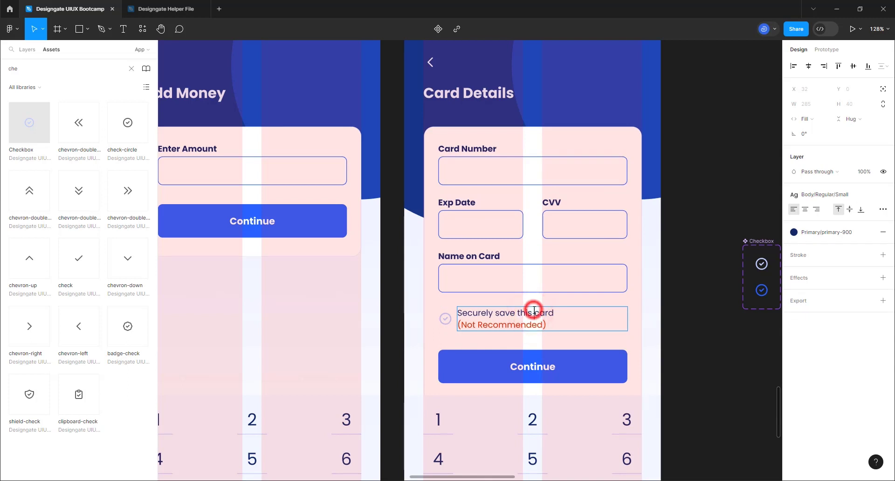
key("BackSpace")
key("BackSpace")
key("BackSpace")
key("BackSpace")
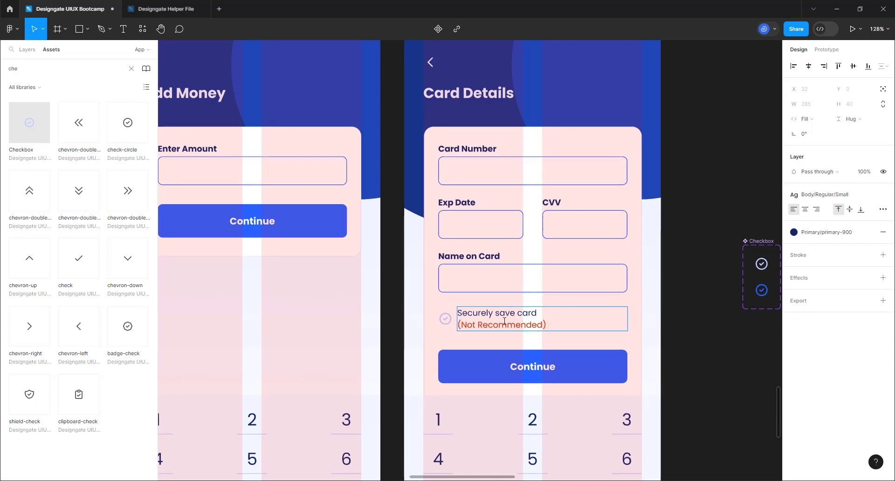
- Break the label so '(Not Recommended)' stays on its own second line
left_click(459, 326)
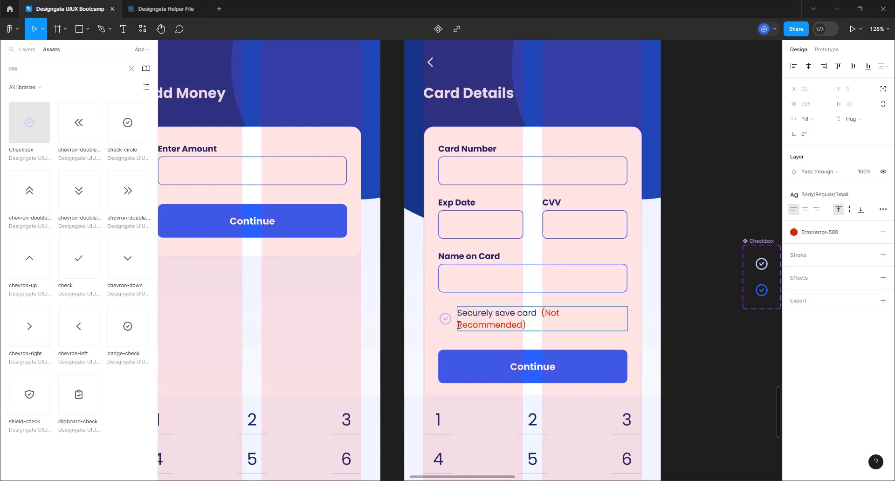
key("Return")
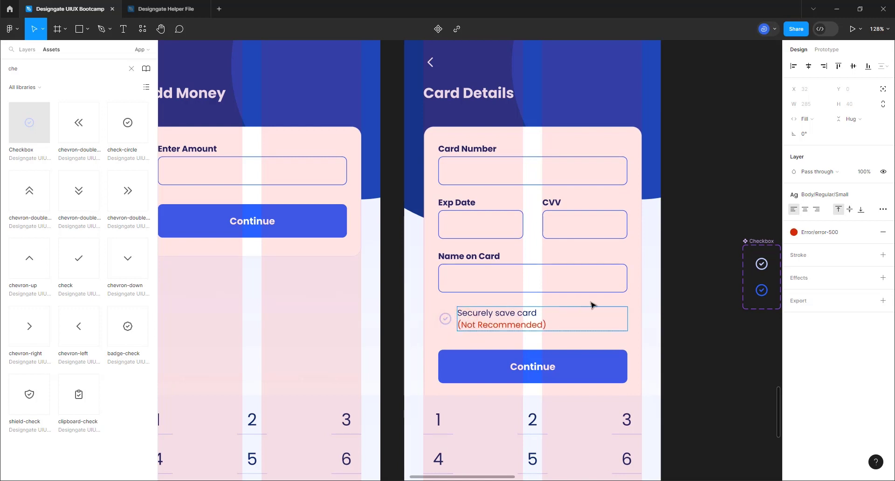
left_click(727, 355)
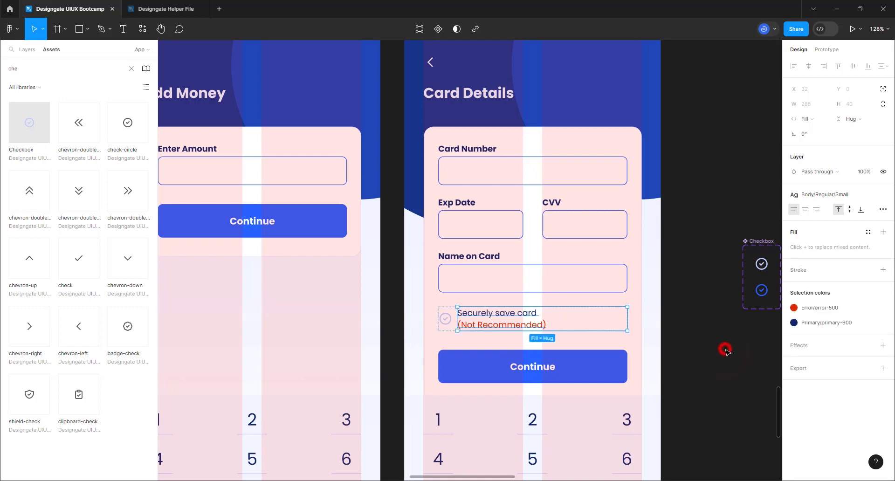
left_click(726, 352)
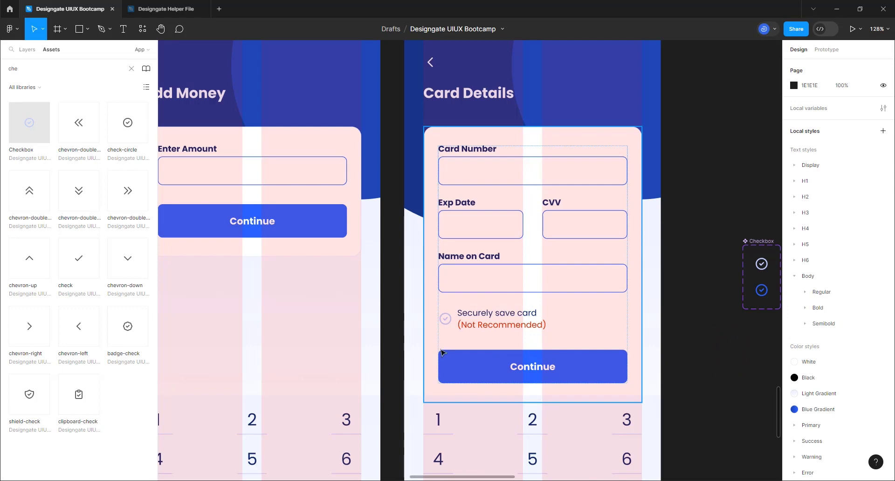
- Relocate the Checkbox component set from beside Card Details to next to Tabbar 2
scroll(402, 260, "down", 5)
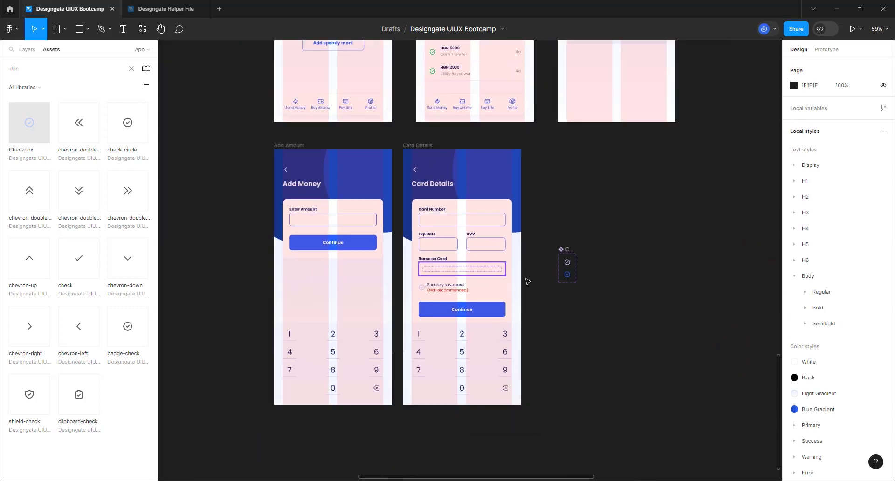
scroll(461, 295, "down", 2)
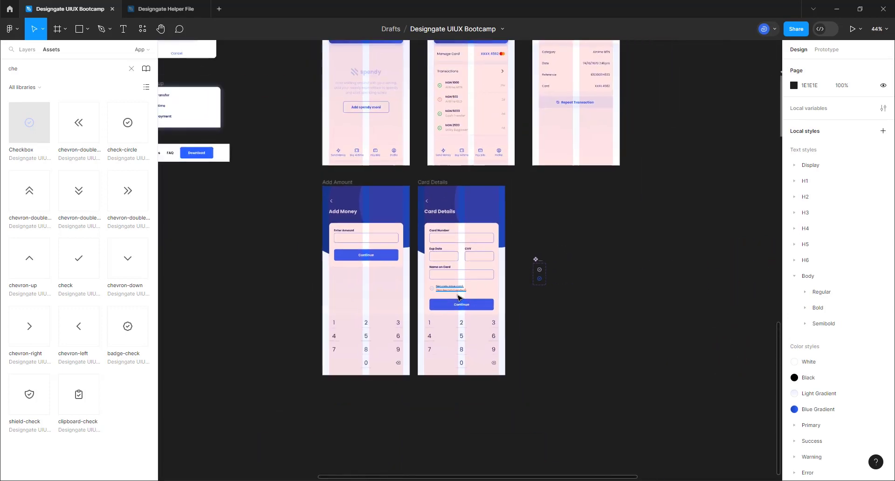
scroll(532, 261, "down", 2)
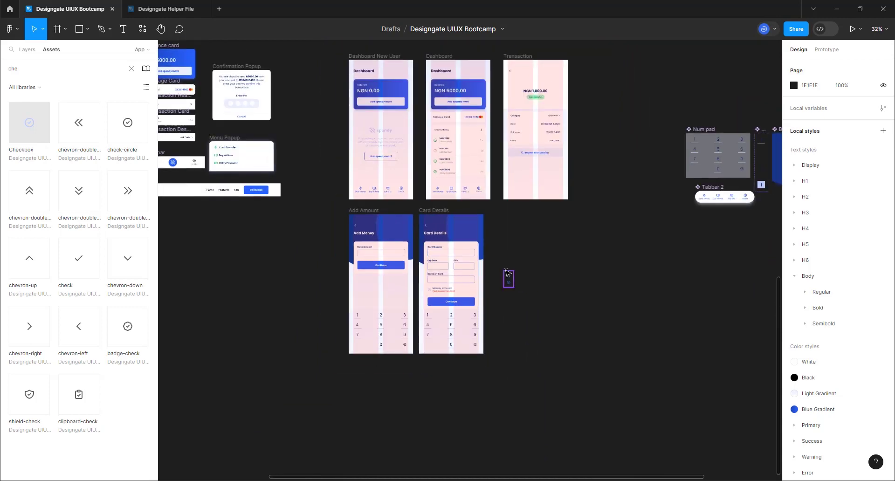
left_click_drag(508, 274, 750, 217)
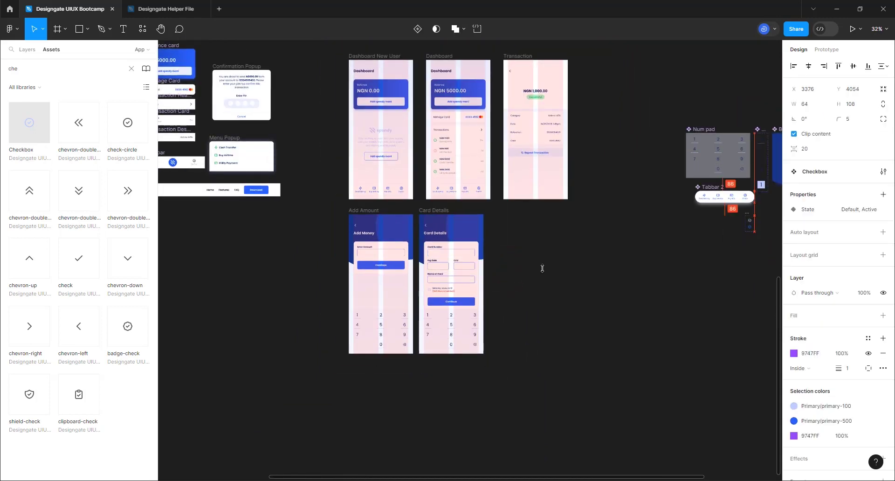
scroll(413, 264, "up", 2)
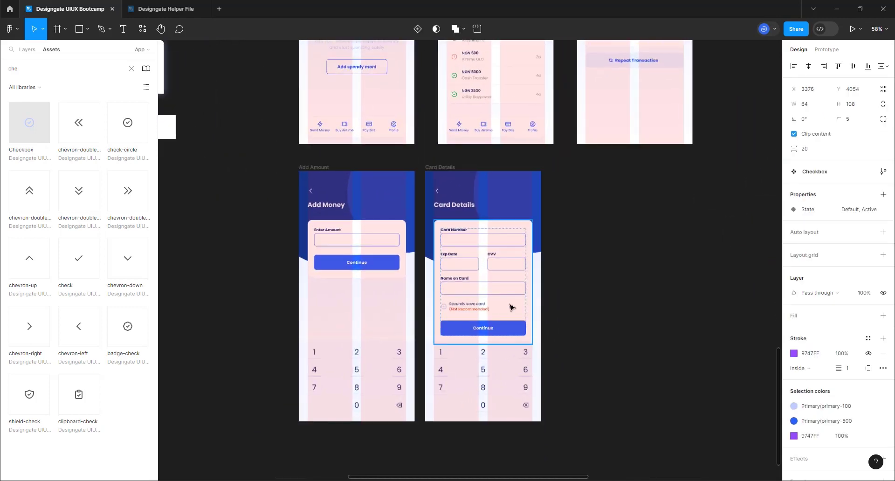
scroll(512, 307, "up", 2)
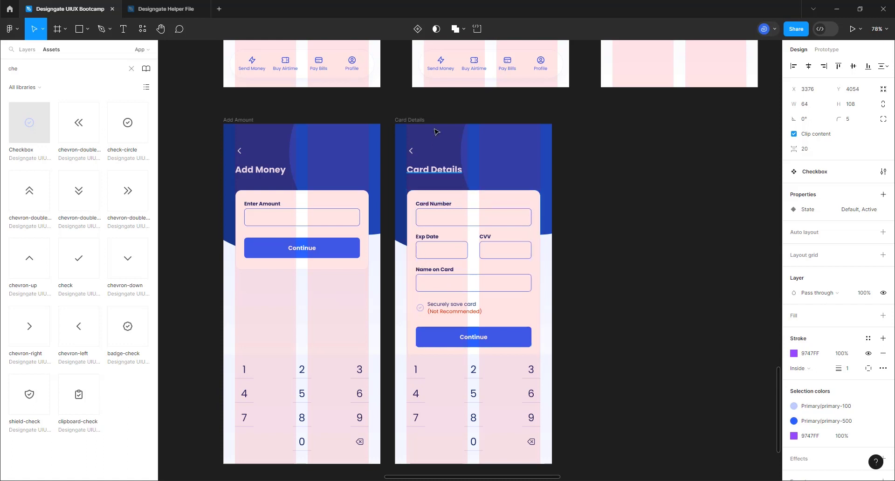
left_click(414, 120)
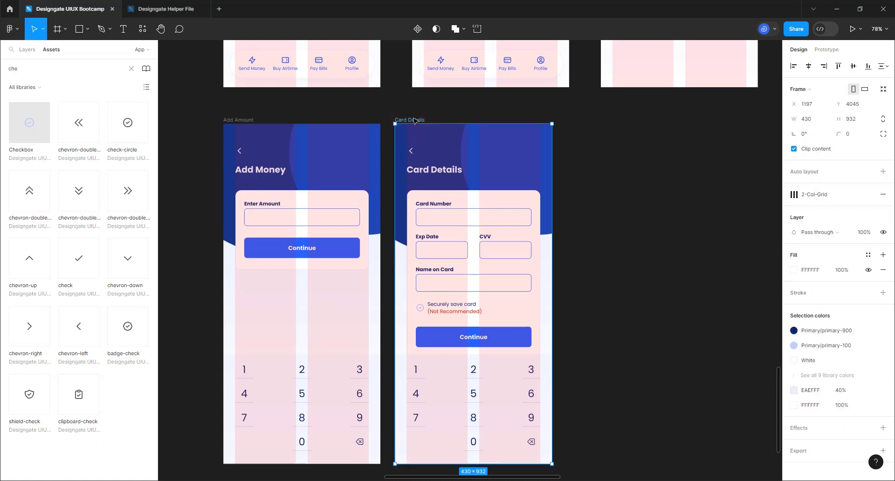
- Duplicate the Card Details frame and name the copy 'Payment Confirmation'
key("ctrl+d")
scroll(490, 112, "down", 1)
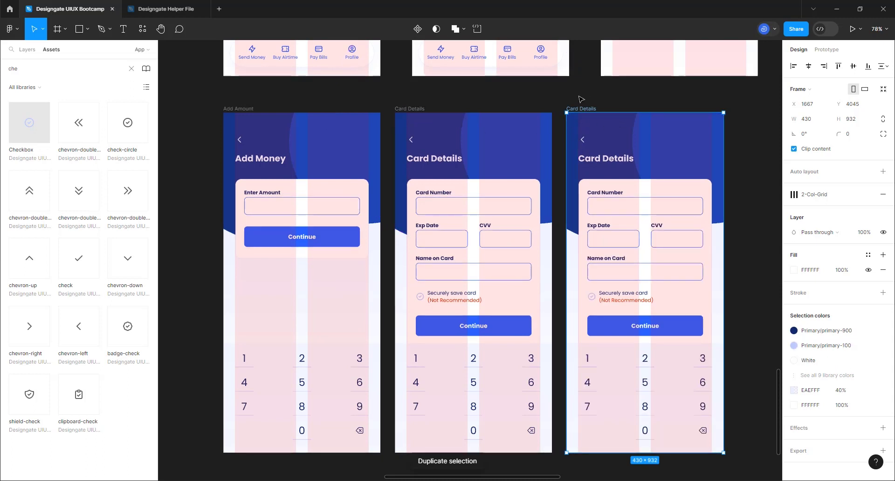
double_click(585, 109)
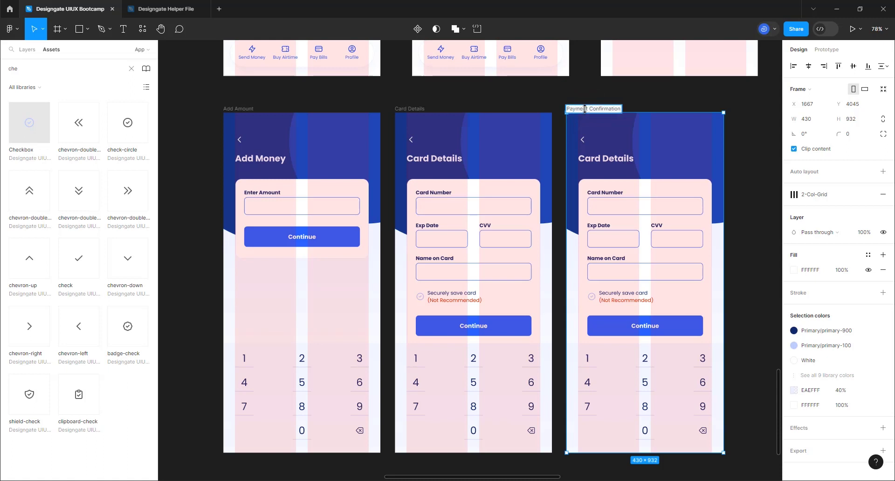
key("Return")
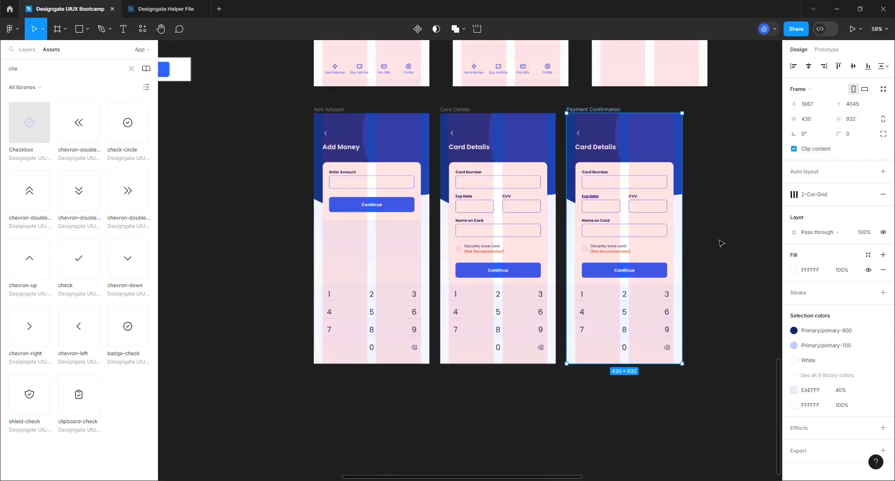
scroll(721, 242, "down", 2)
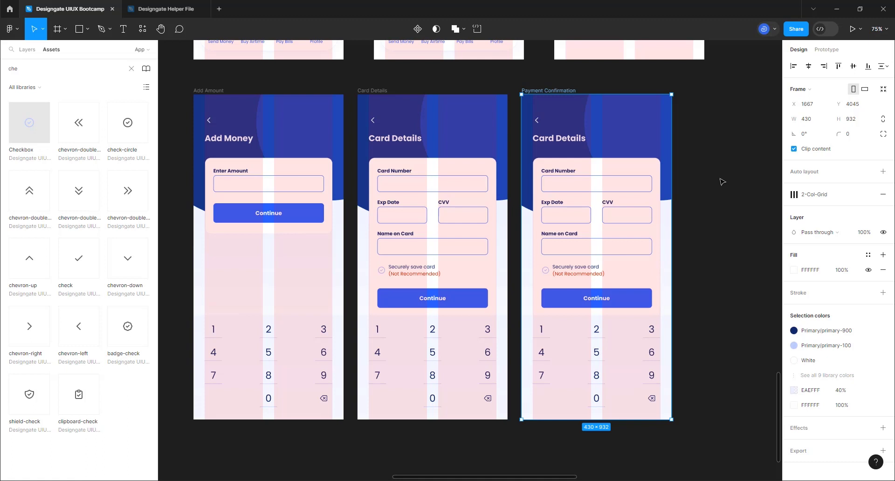
- Retype the Card Details button label from Continue to 'Complete Topup'
left_click(424, 302)
double_click(426, 301)
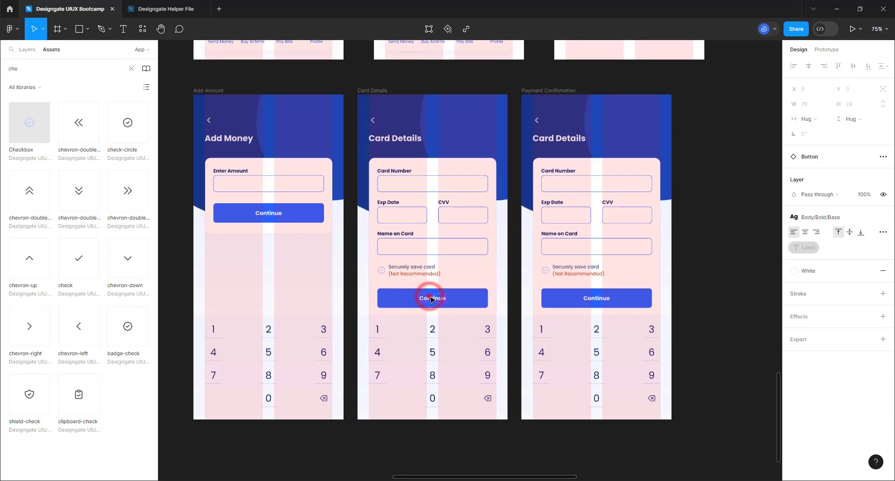
double_click(432, 300)
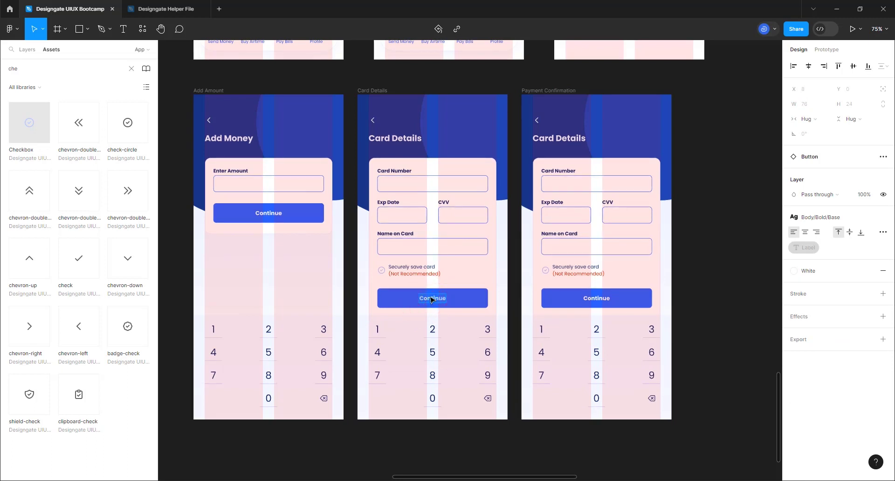
type("Completet")
key("BackSpace")
type("Payment")
double_click(435, 295)
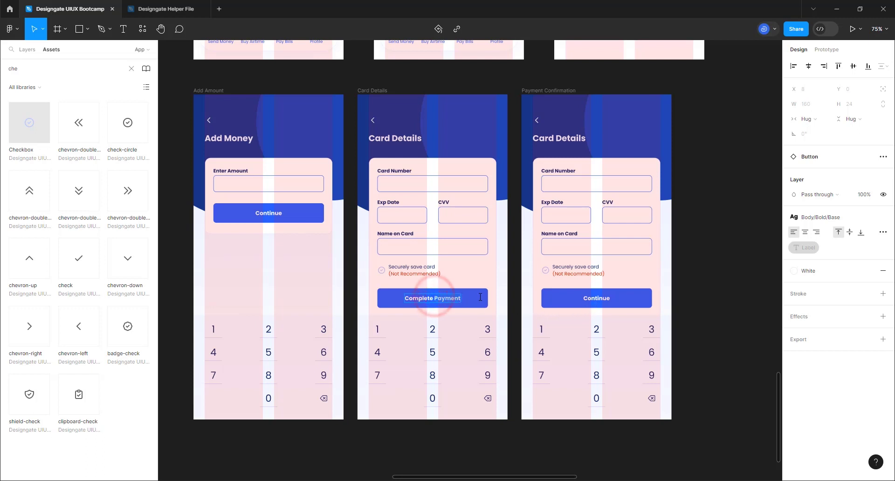
type("Topup")
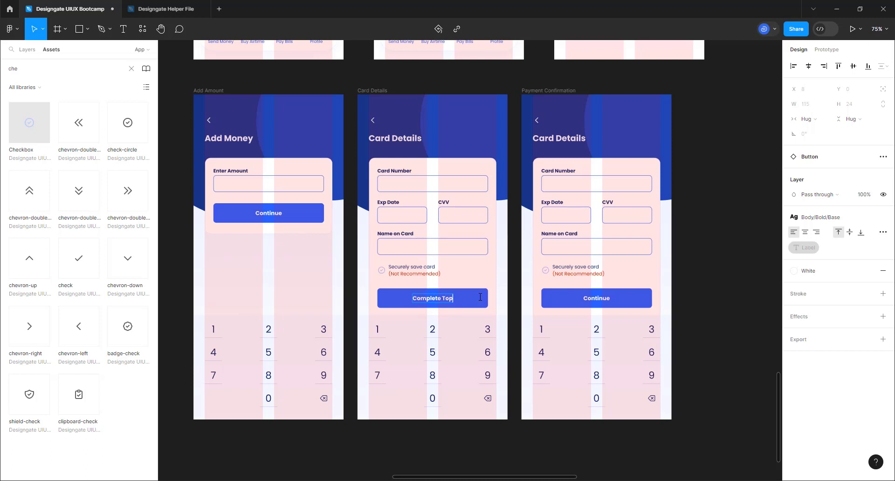
- Change the Payment Confirmation button label to 'Complete Top-up'
left_click(606, 295)
double_click(603, 298)
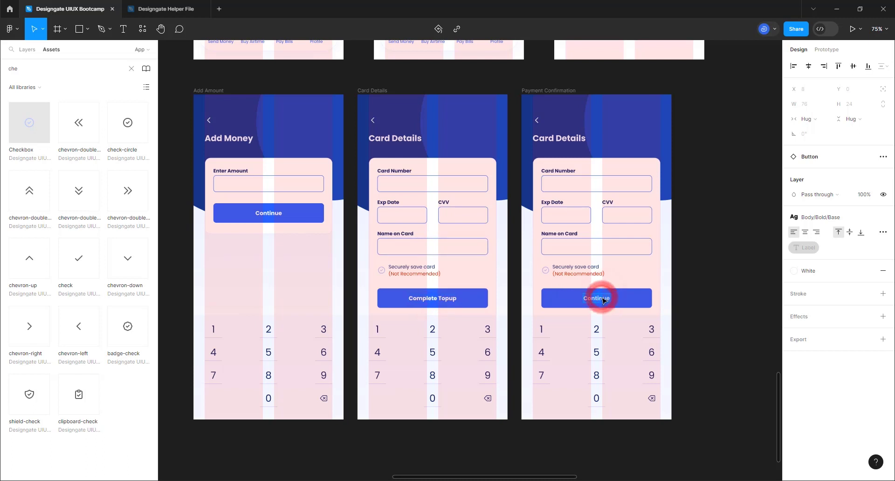
type("Complet")
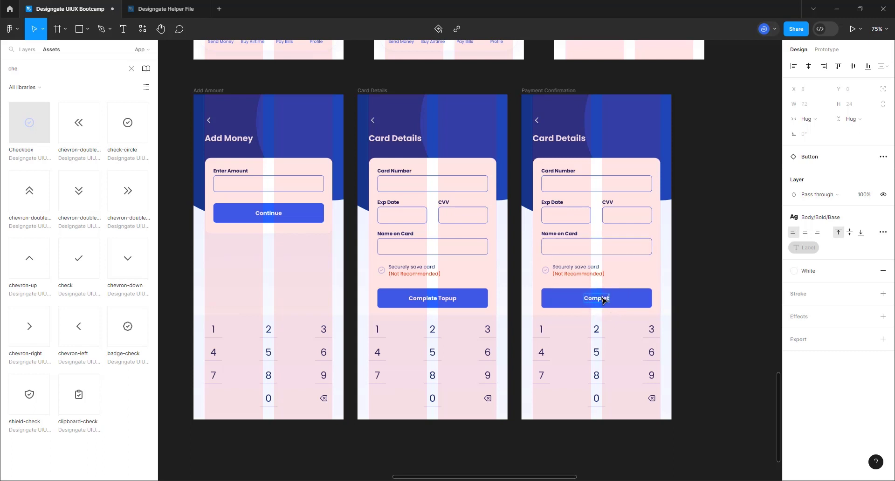
type("e")
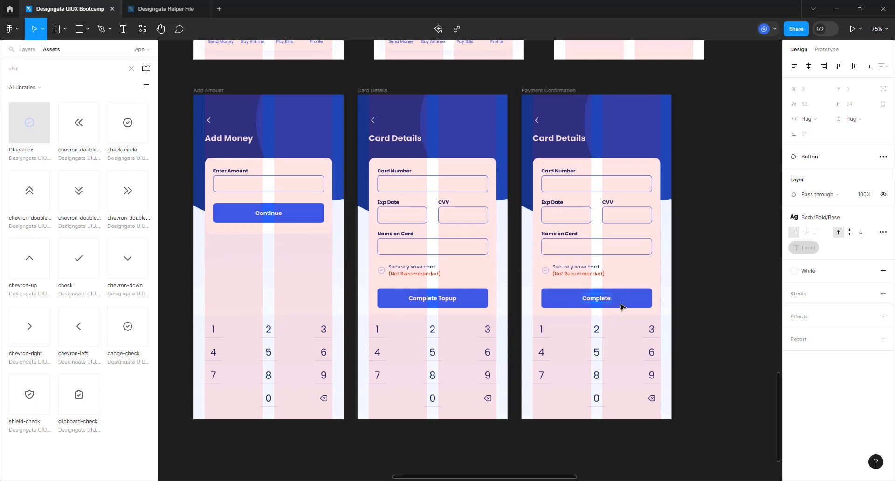
type(" Topup")
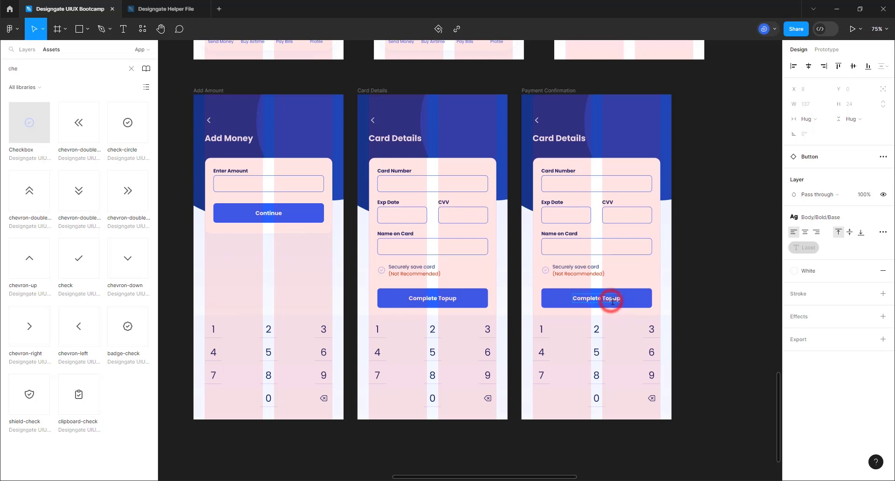
left_click(613, 301)
type("-")
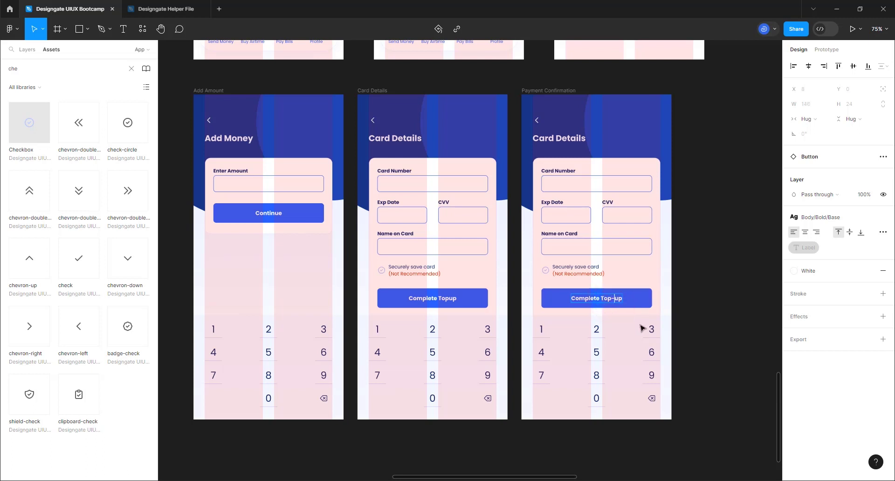
- Add the hyphen so the Card Details button reads 'Complete Top-up', then select it
double_click(447, 298)
type("-")
left_click(690, 284)
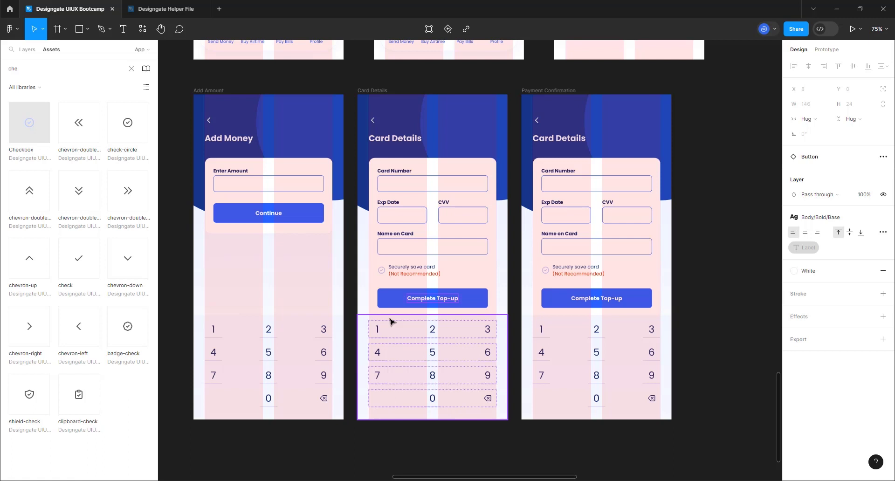
left_click(438, 238)
left_click(462, 307)
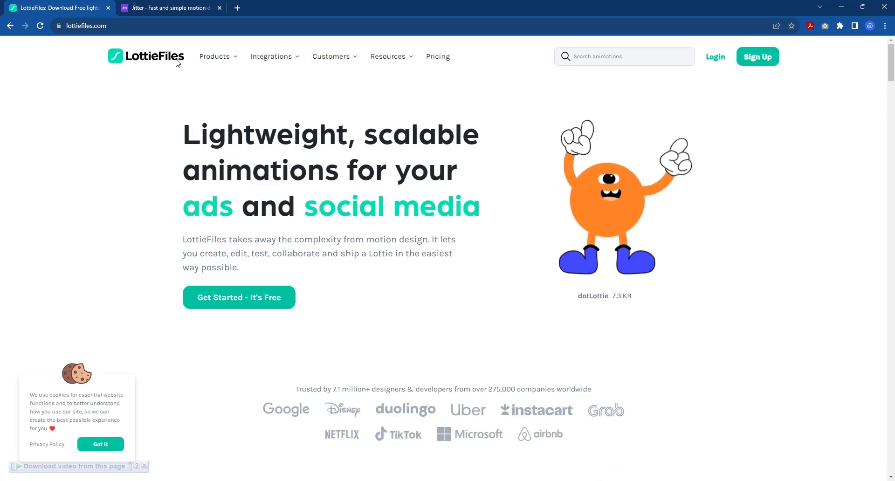
left_click(158, 9)
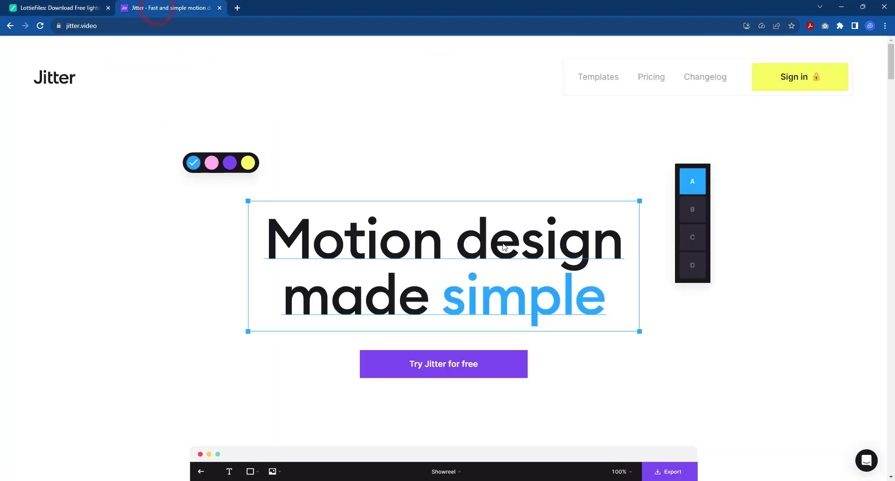
scroll(543, 260, "down", 7)
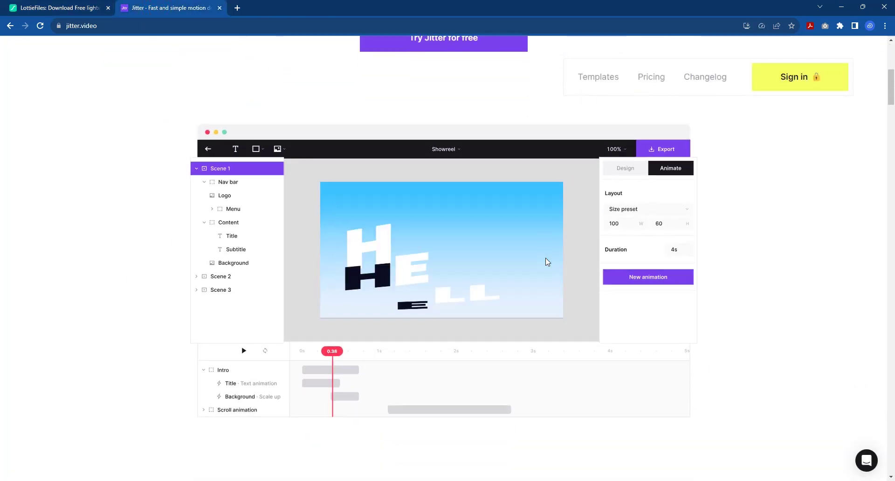
scroll(558, 361, "down", 13)
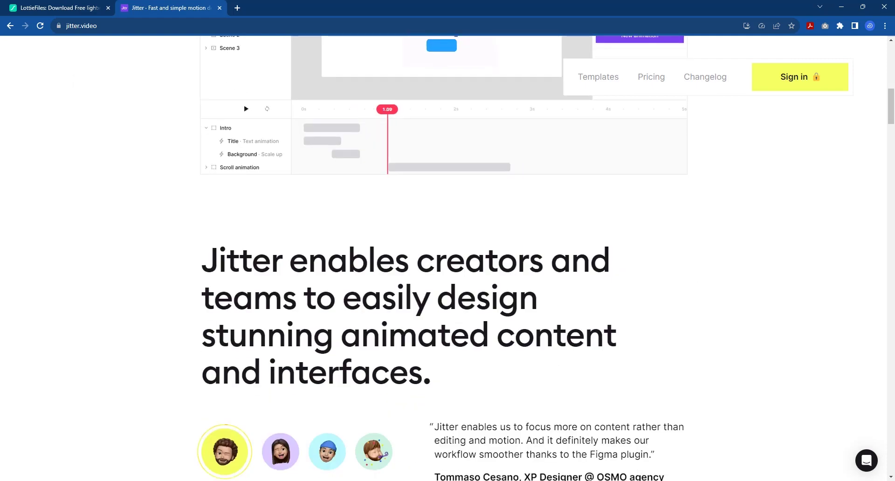
scroll(569, 342, "down", 3)
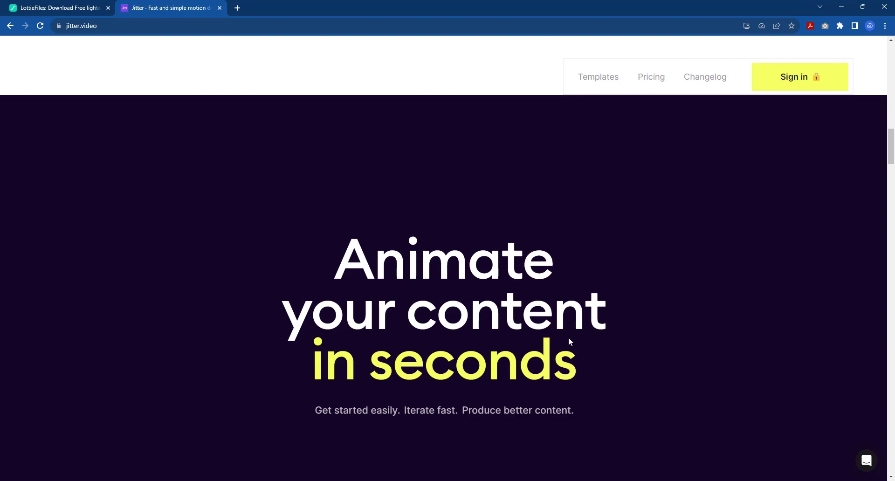
left_click(87, 8)
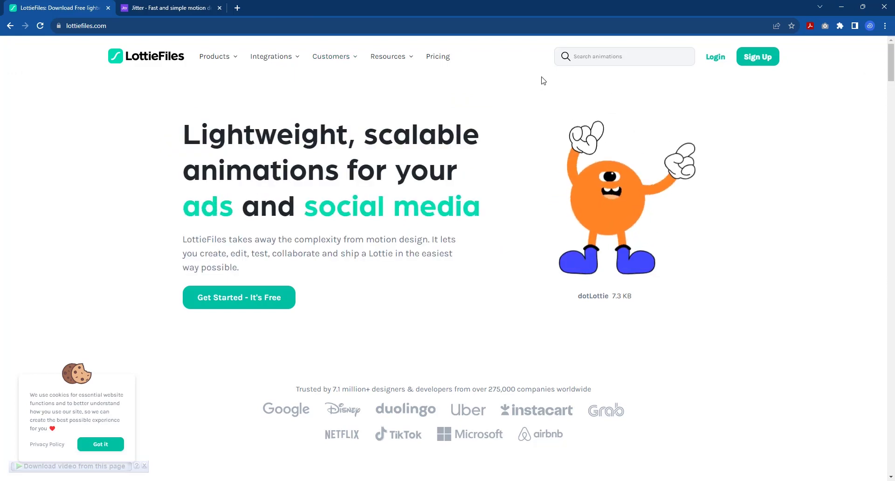
- Search lottiefiles.com for 'loader' animations
left_click(587, 55)
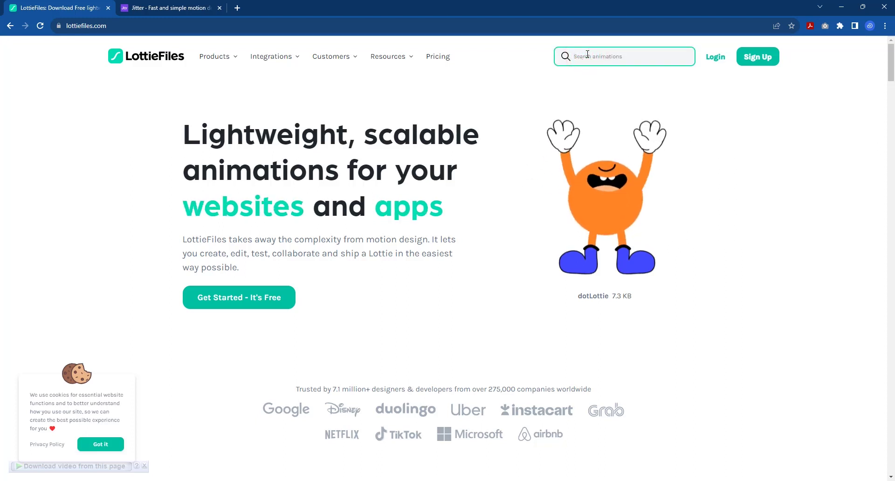
type("l")
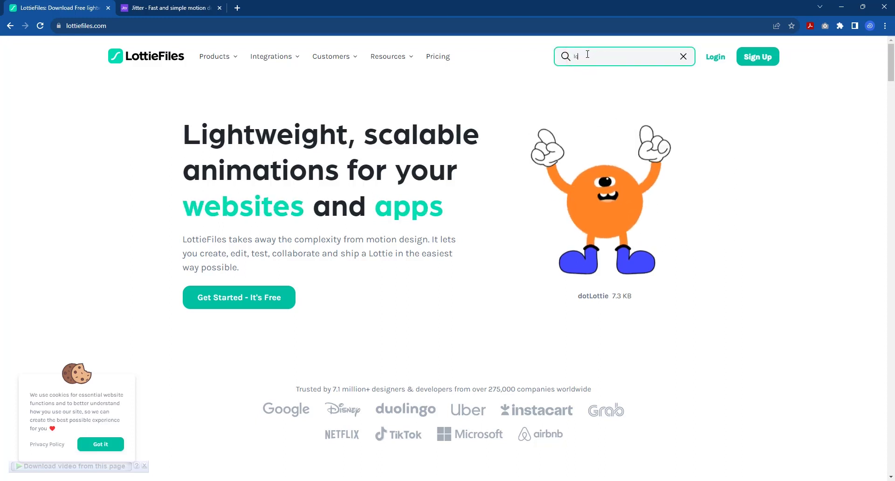
type("oader")
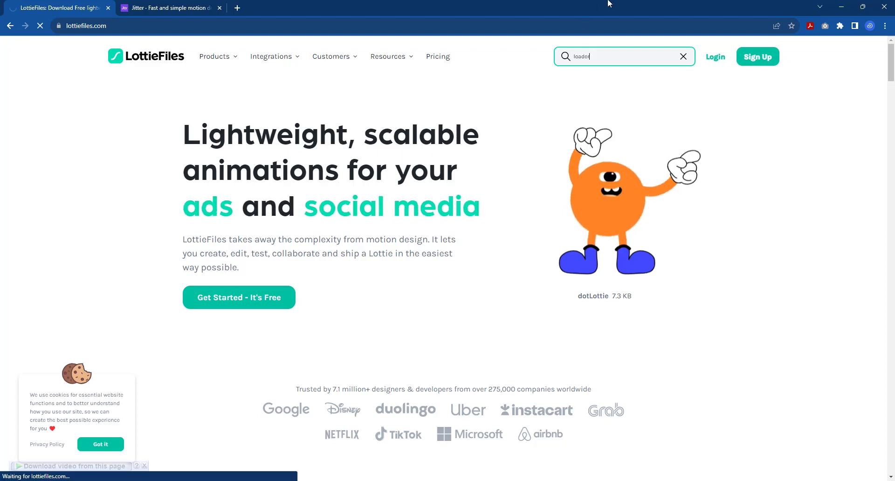
key("Return")
- In a new tab, search Google for 'UI loader'
left_click(242, 7)
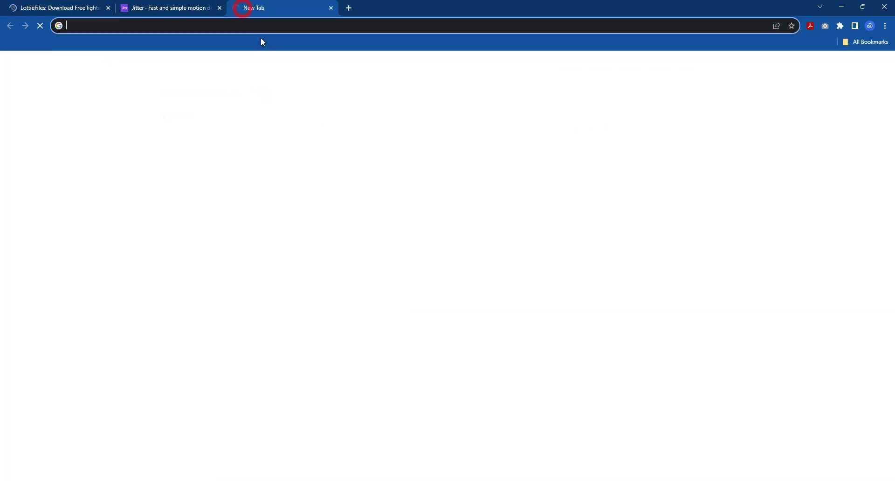
type("loader")
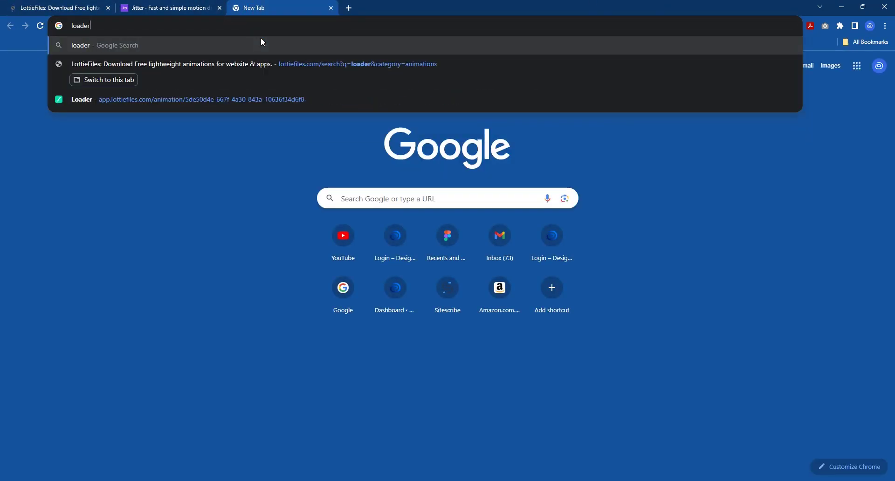
key("Return")
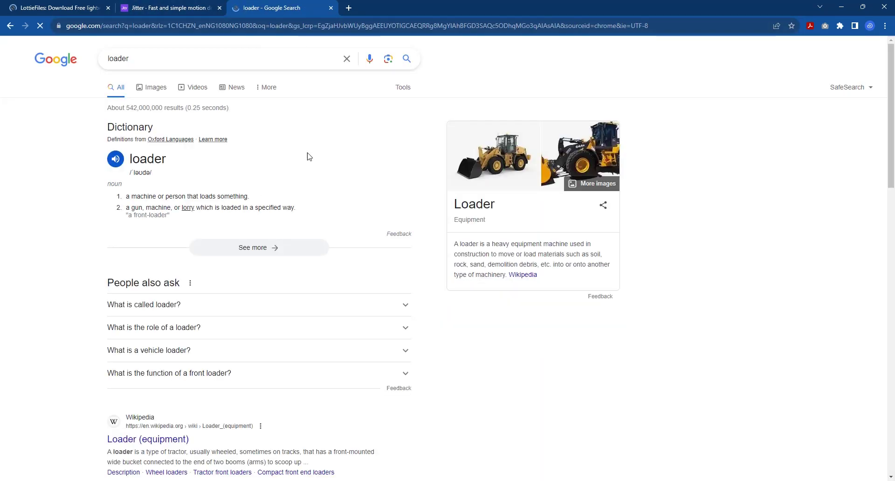
left_click(109, 63)
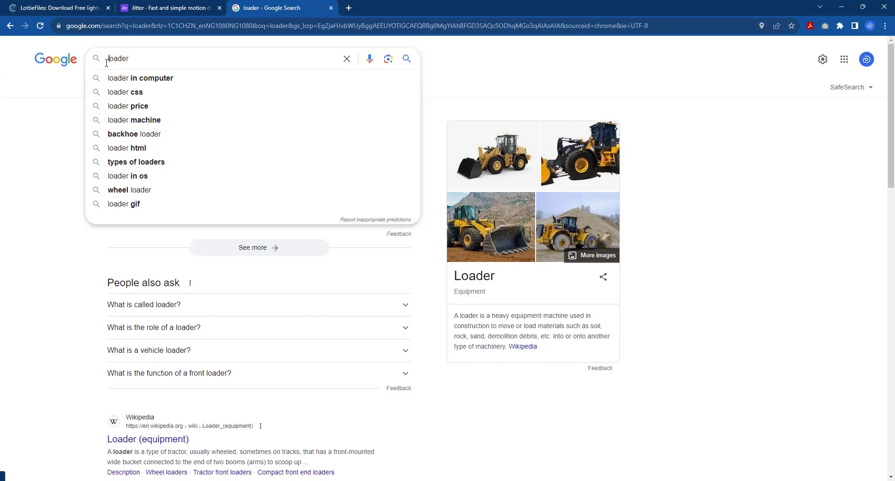
type("UI")
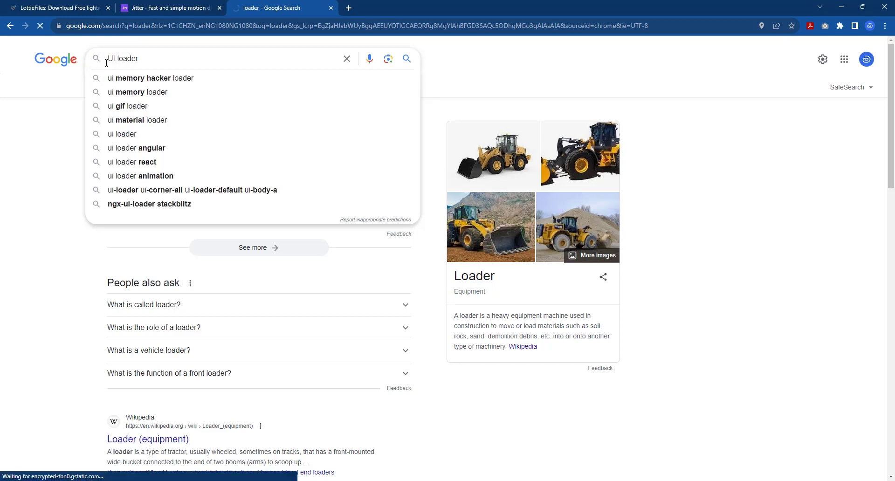
key("Return")
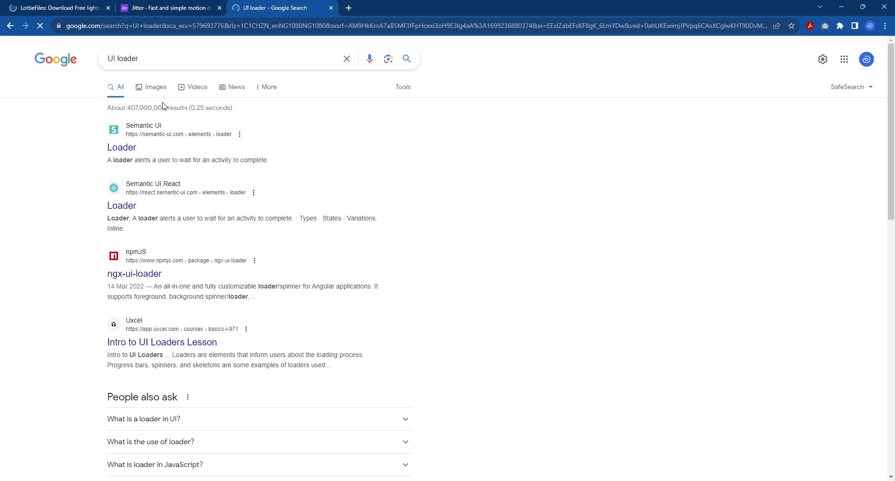
- Refine to an image search for 'UI loader GIF', then view the LottieFiles loader results
left_click(151, 89)
left_click(161, 58)
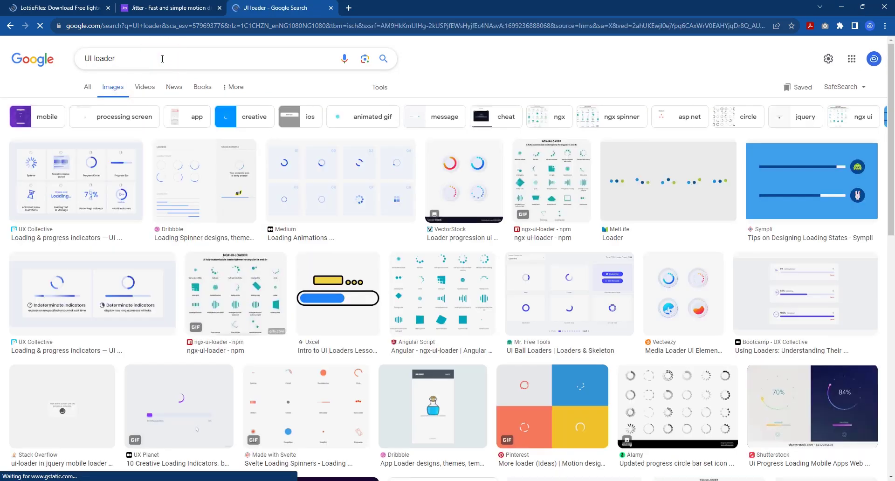
type("GIF")
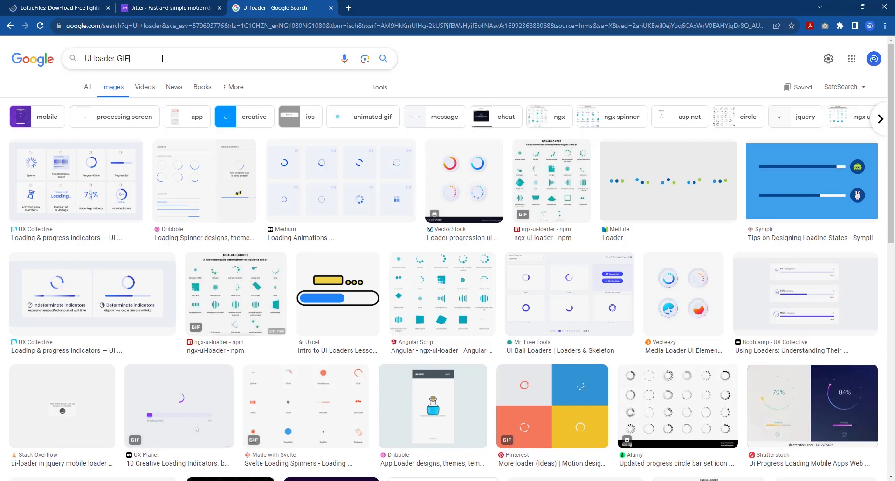
key("Return")
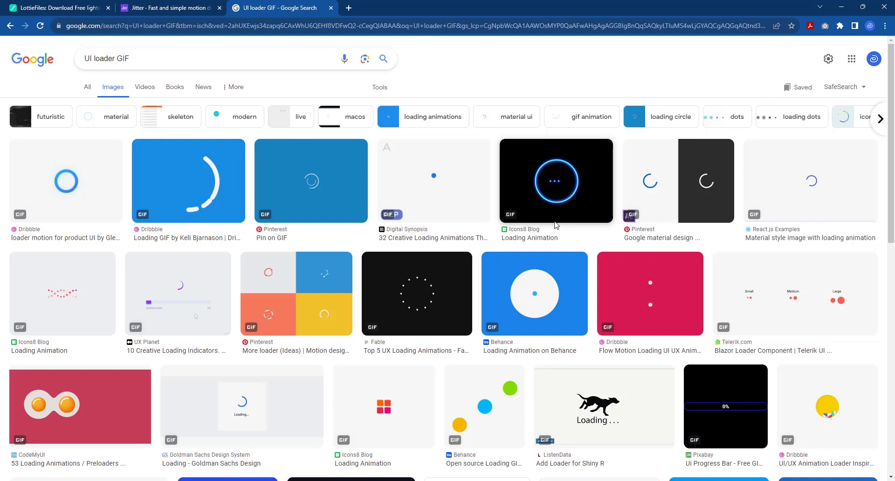
left_click(47, 6)
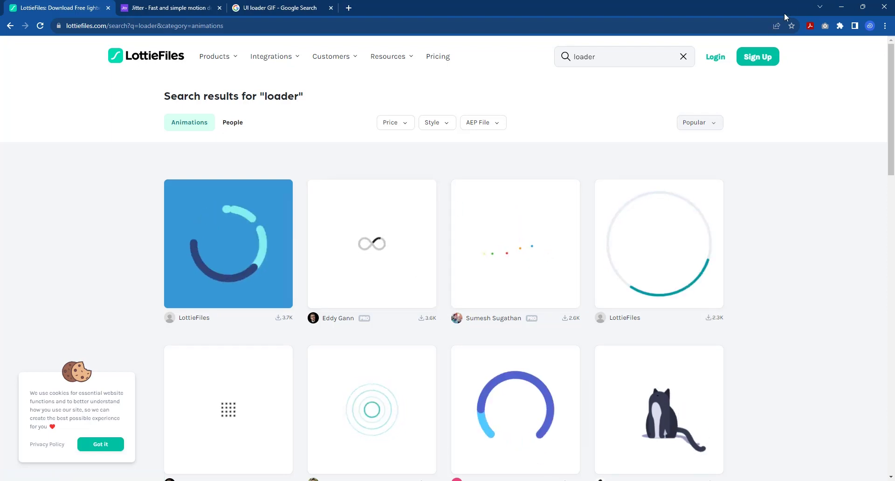
- Back in Figma, drag the 50×50 Loader spinner down below the airtel logo
left_click(836, 13)
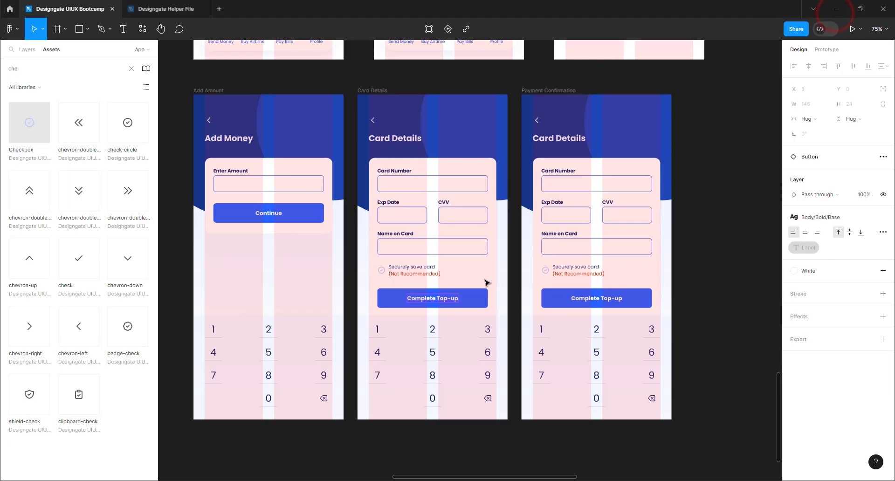
scroll(441, 258, "down", 5)
scroll(424, 270, "down", 7)
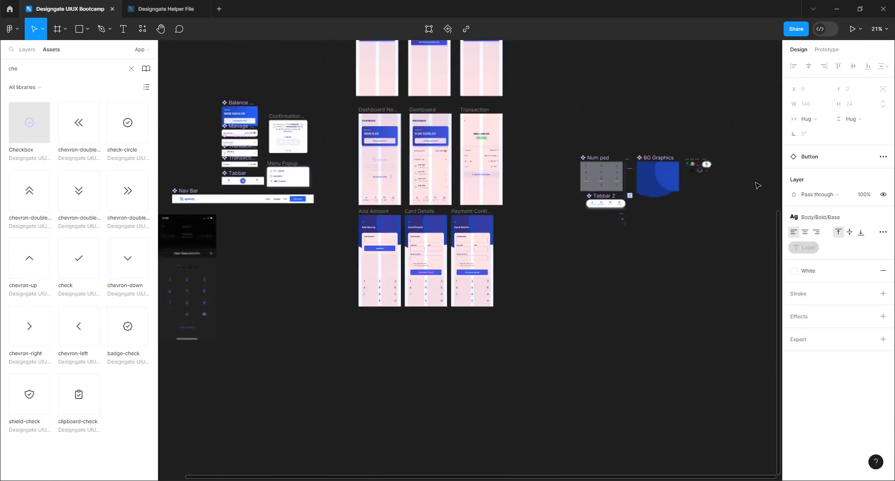
scroll(732, 175, "up", 3)
scroll(699, 171, "up", 10)
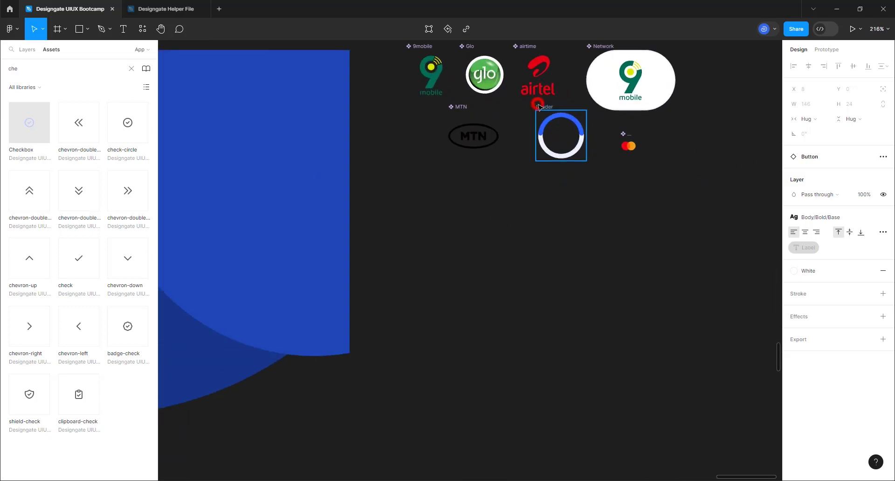
left_click(539, 107)
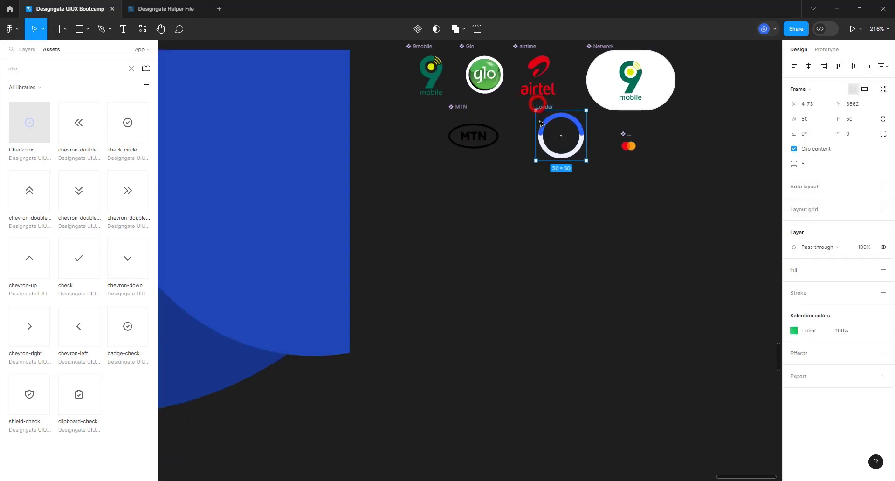
left_click_drag(539, 107, 541, 143)
left_click_drag(534, 214, 535, 215)
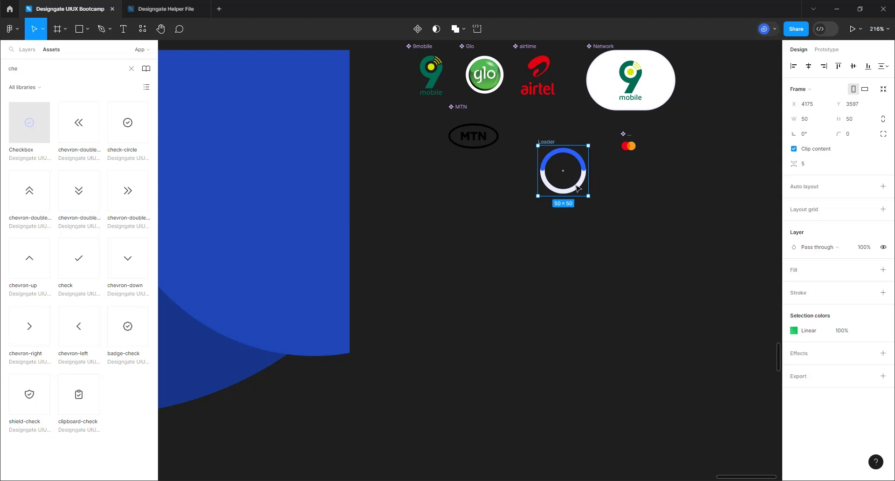
- Expand the Loader frame in Layers and inspect its Completet and Frame_55cccw 1 GIF layers
left_click(27, 50)
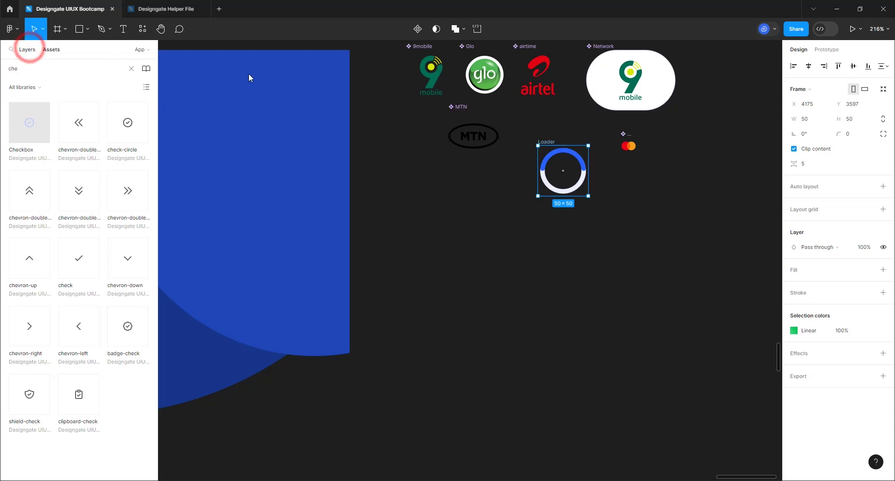
left_click(289, 109)
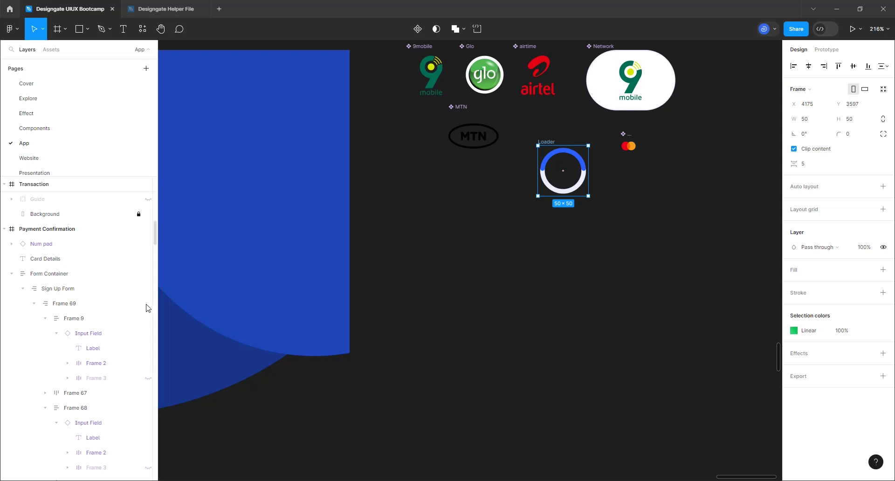
left_click(553, 136)
left_click(548, 142)
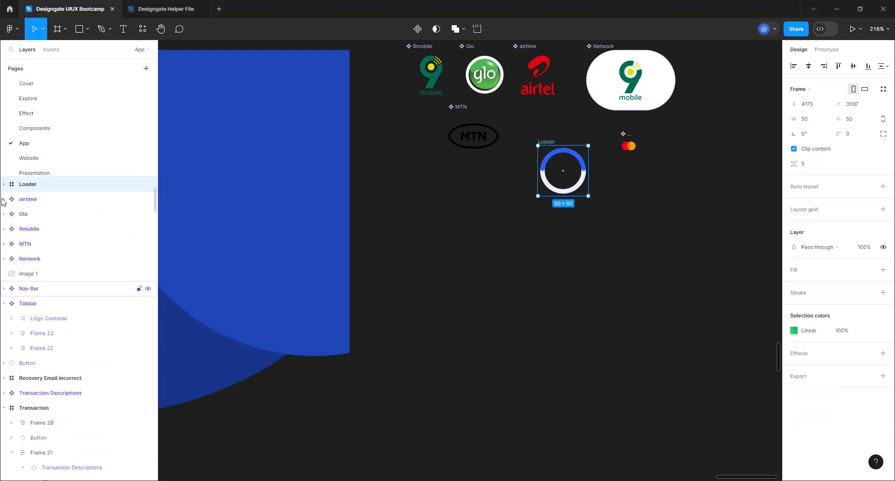
left_click(6, 184)
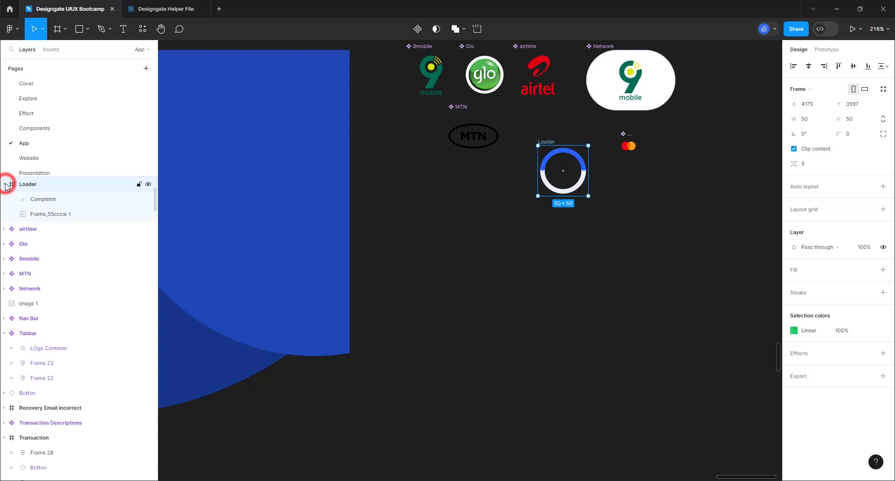
left_click(50, 200)
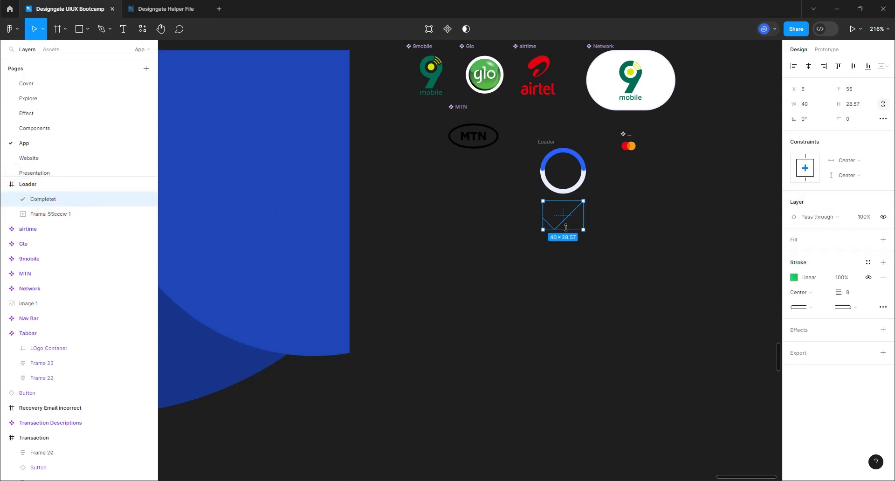
left_click(552, 136)
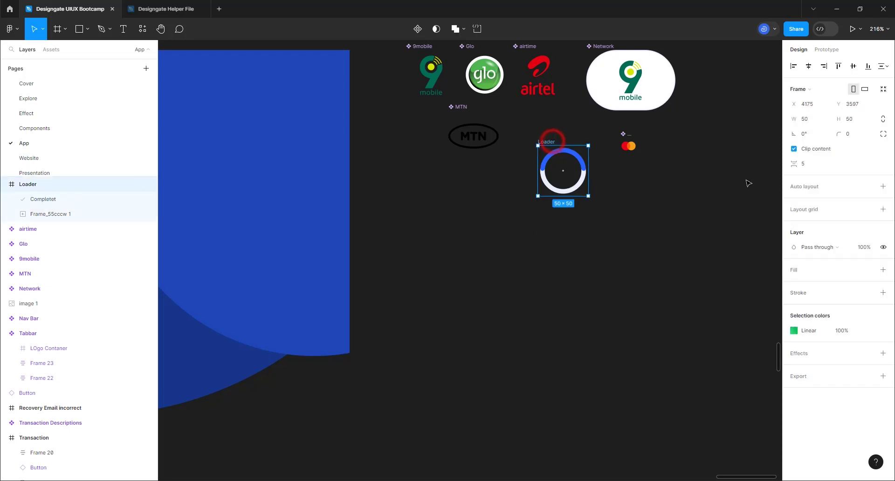
left_click(41, 213)
left_click(41, 199)
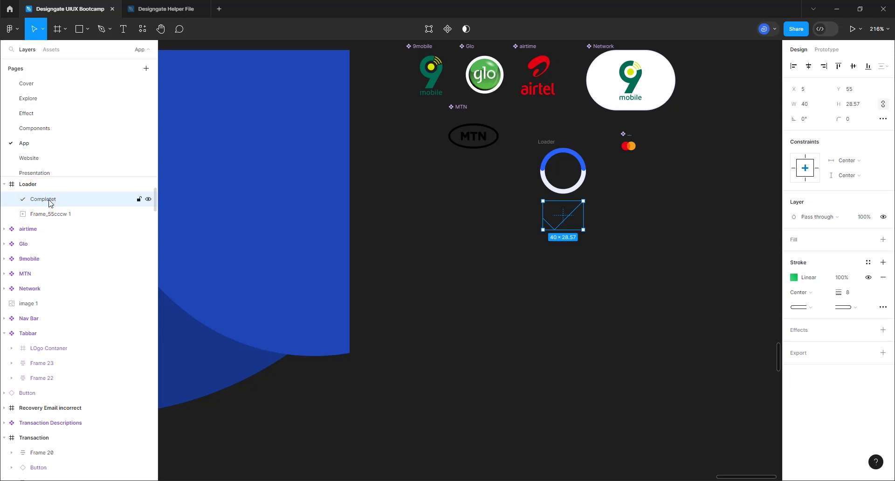
left_click(54, 216)
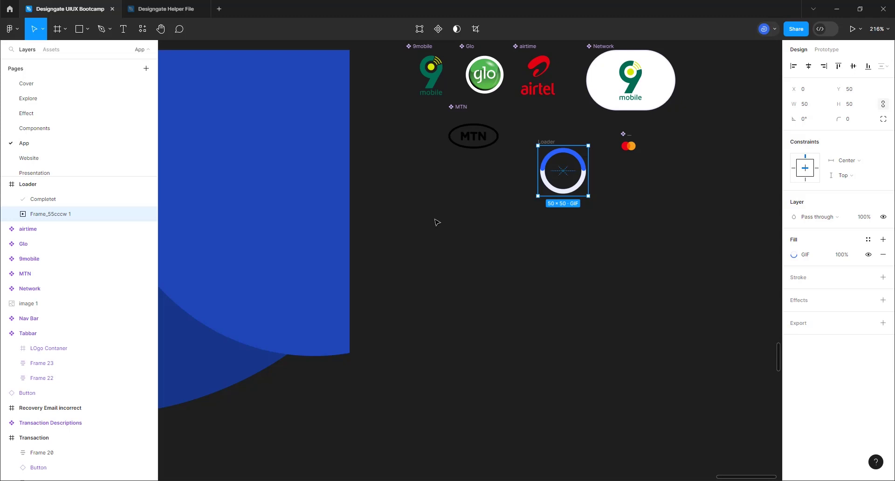
- Zoom out and drag the Loader frame toward the app screens
scroll(667, 255, "down", 10, "ctrl")
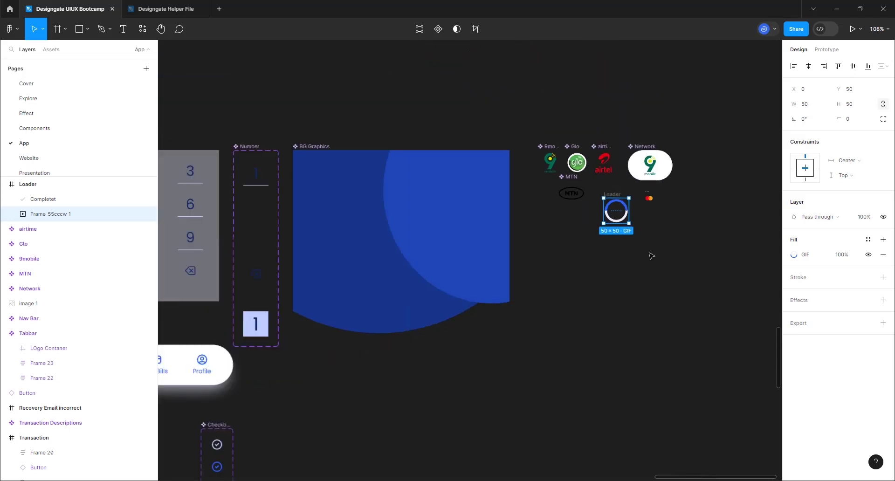
scroll(638, 234, "down", 1)
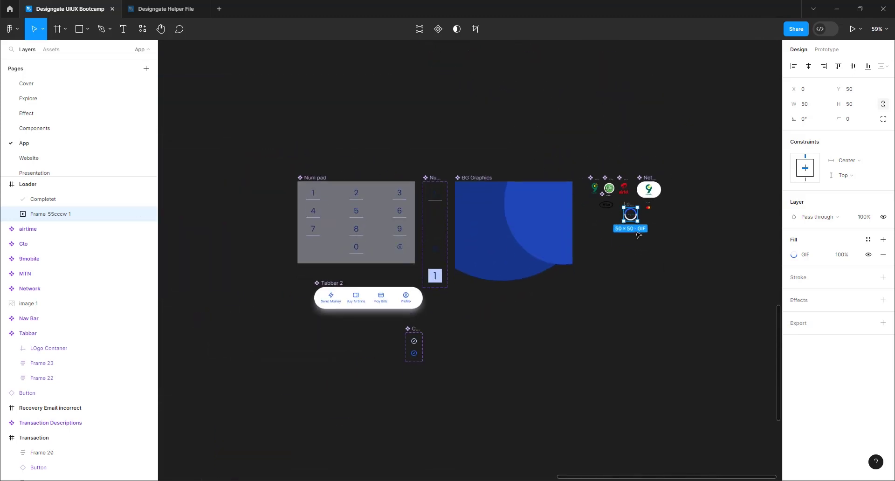
scroll(677, 246, "down", 4, "ctrl")
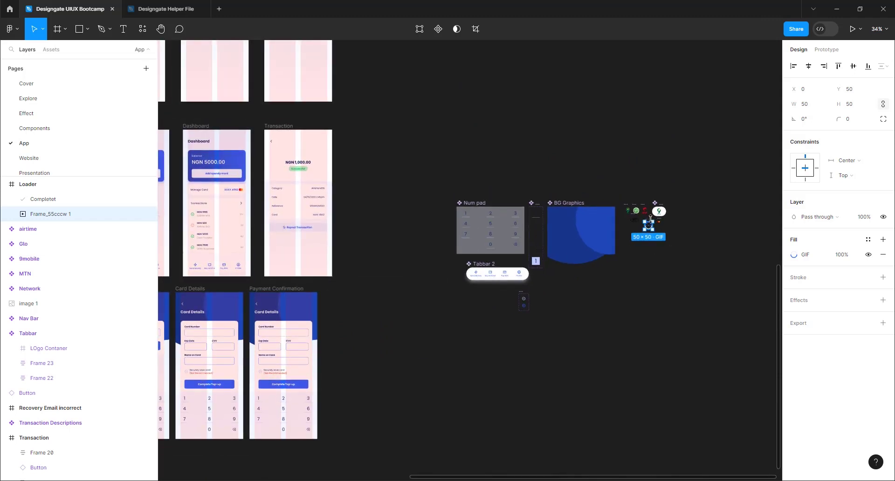
scroll(650, 232, "up", 5, "ctrl")
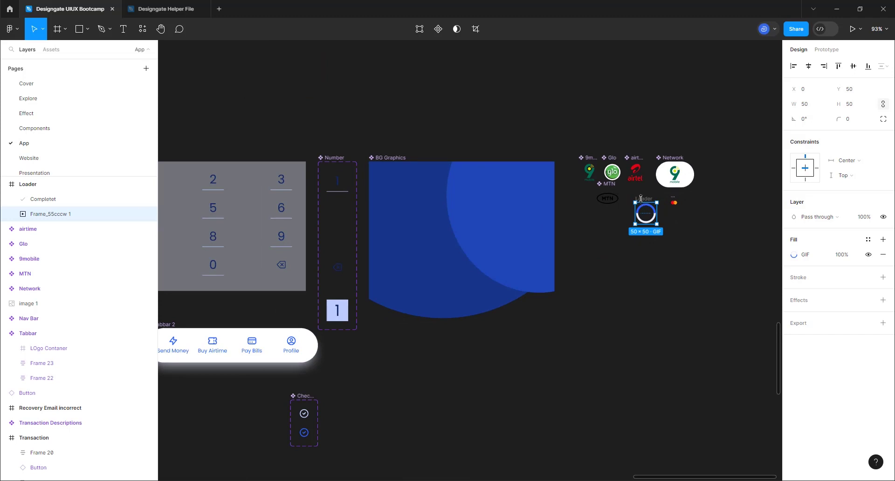
left_click_drag(642, 197, 251, 213)
scroll(624, 301, "down", 3, "ctrl")
scroll(628, 308, "down", 2, "ctrl")
left_click(304, 234)
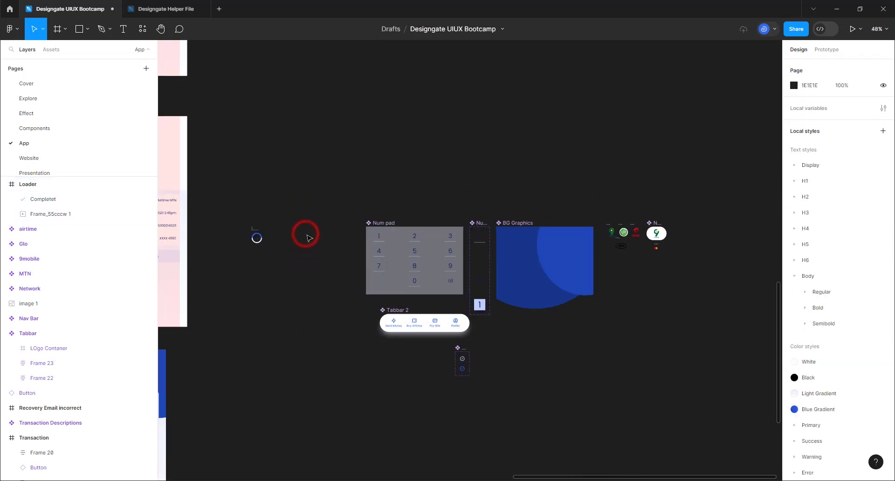
- Place the Loader frame beside the Payment Confirmation screen at X 2191, Y 4307
scroll(496, 225, "down", 1)
scroll(496, 226, "down", 3)
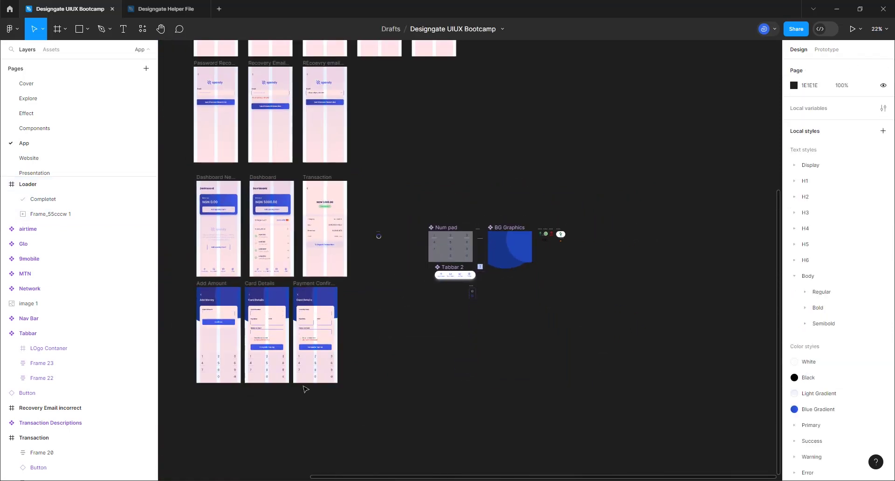
scroll(299, 389, "up", 2)
scroll(295, 387, "up", 2)
scroll(299, 339, "down", 1)
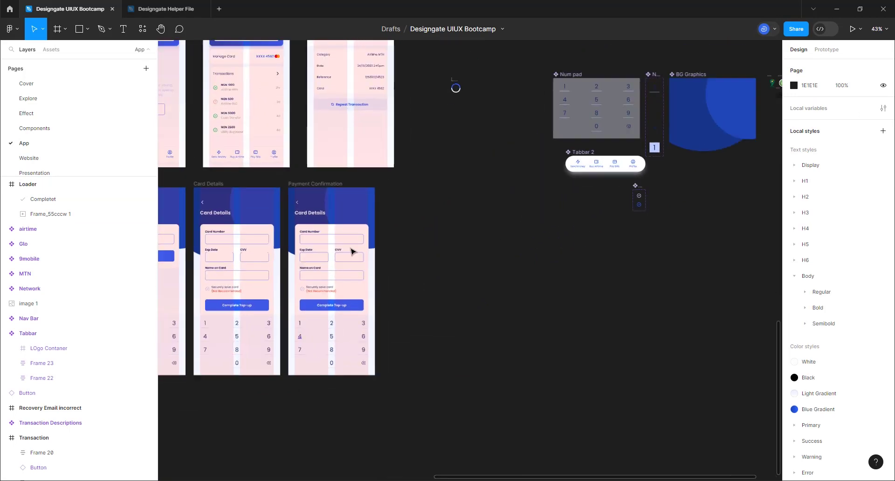
left_click_drag(456, 87, 398, 245)
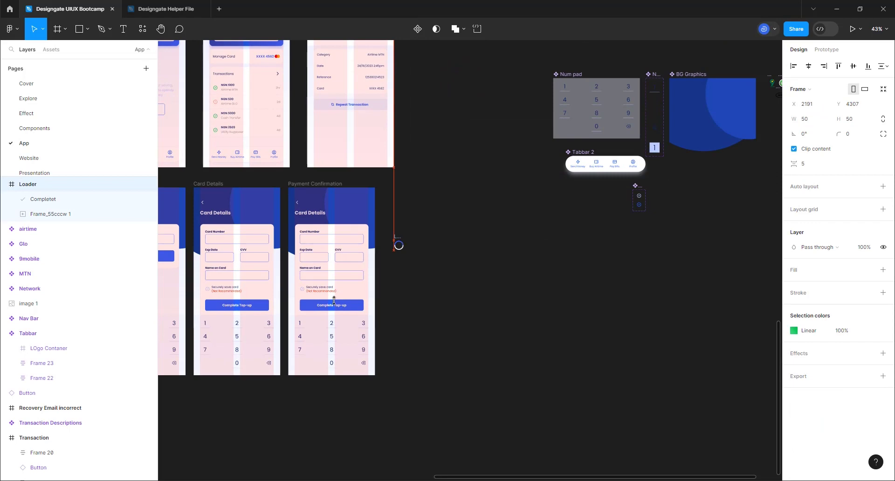
scroll(283, 346, "up", 2)
scroll(471, 395, "down", 1)
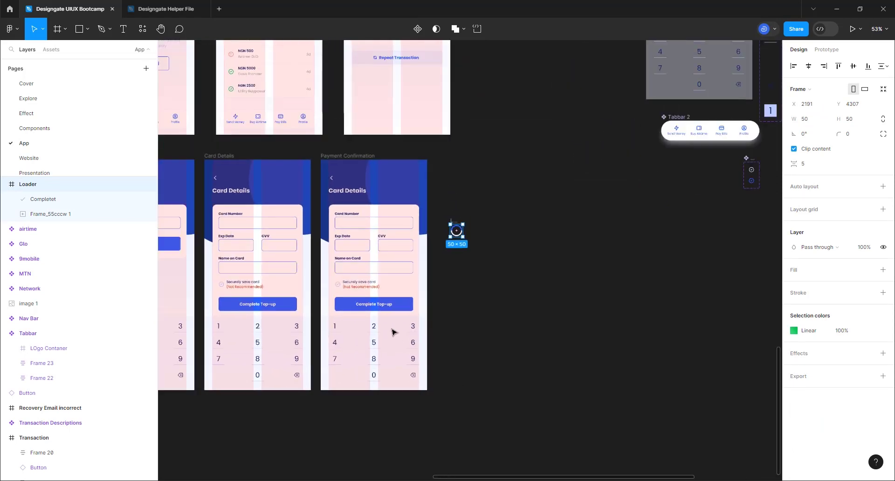
scroll(394, 330, "up", 1)
scroll(393, 329, "up", 1)
- Select Payment Confirmation elements and lock the BG Graphics layer
left_click(386, 271)
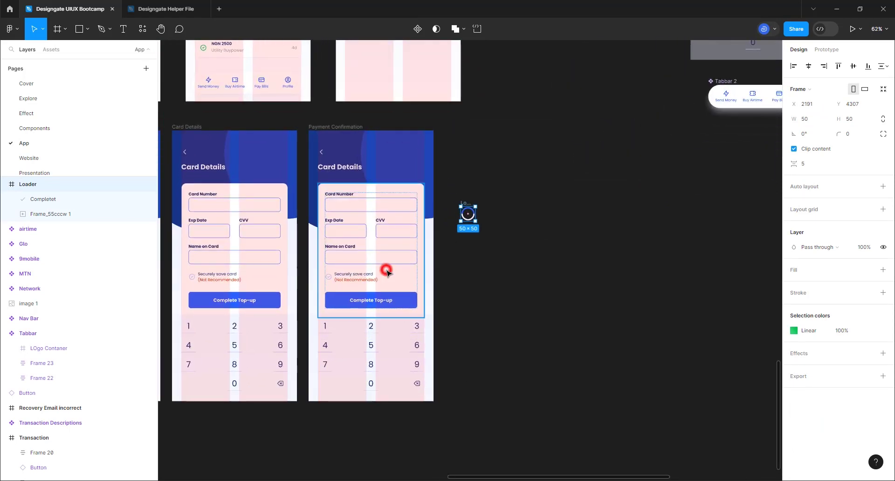
left_click(397, 331, "shift")
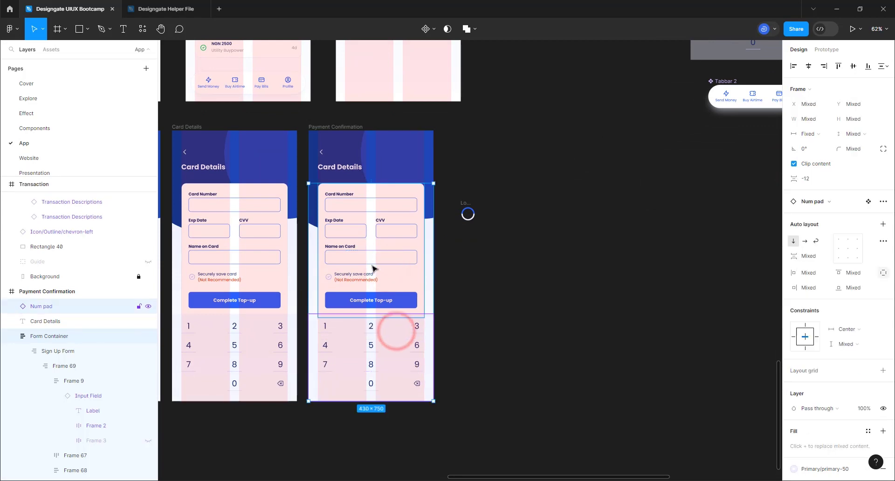
left_click(352, 166, "shift")
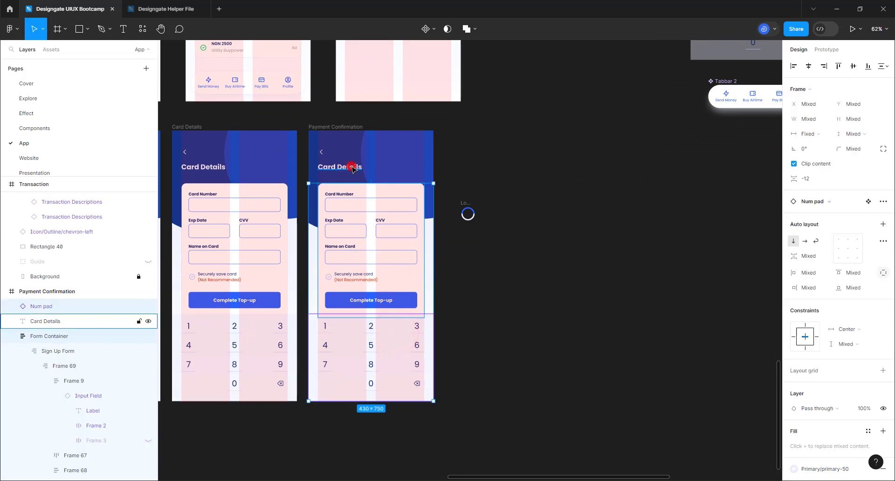
left_click(320, 151, "shift")
left_click(336, 138)
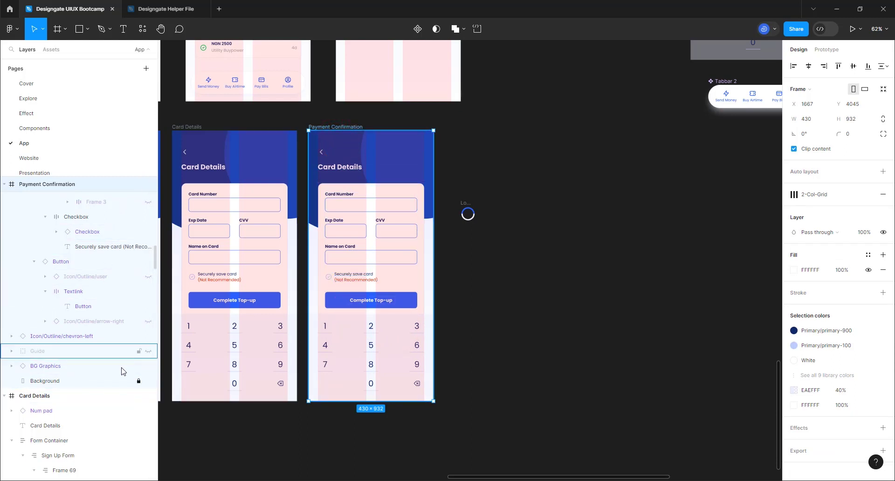
left_click(139, 366)
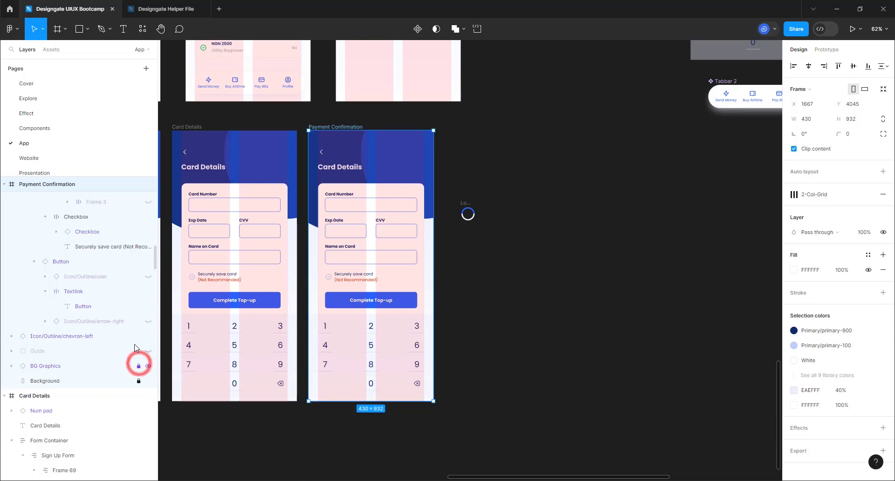
- Lock the Form Container, Card Details heading, back chevron and Num pad layers, then deselect
double_click(371, 217)
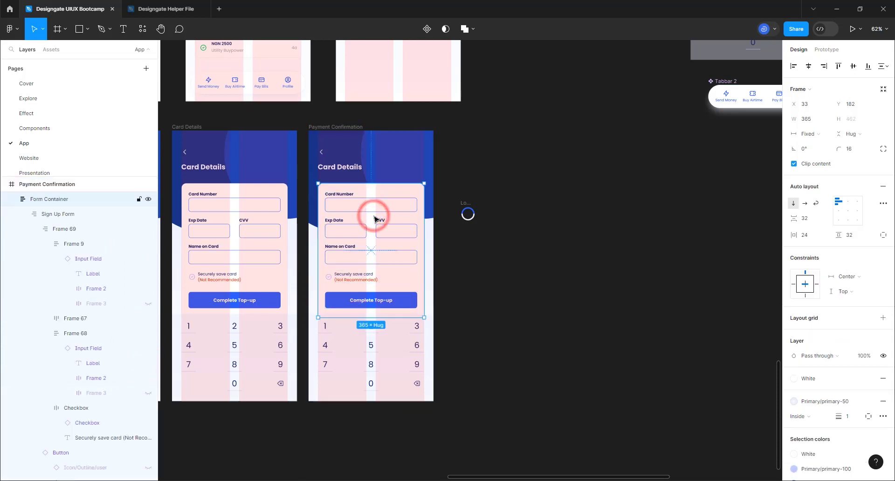
left_click(141, 199)
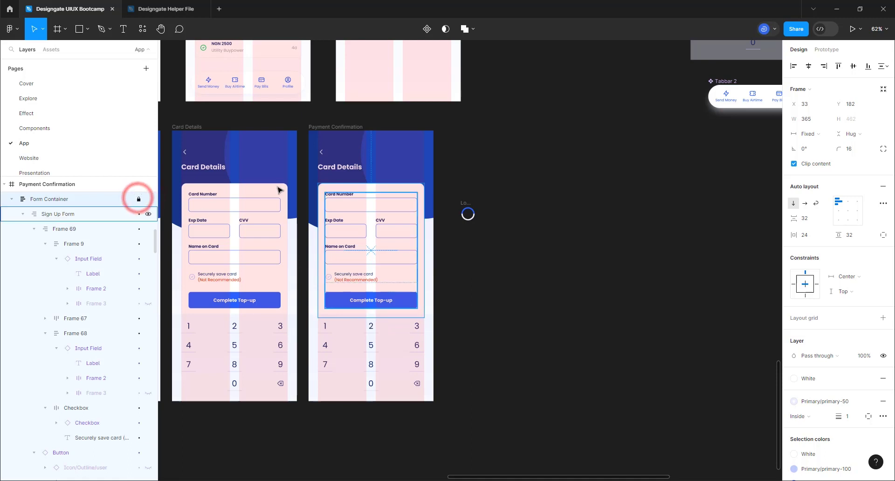
left_click(333, 170)
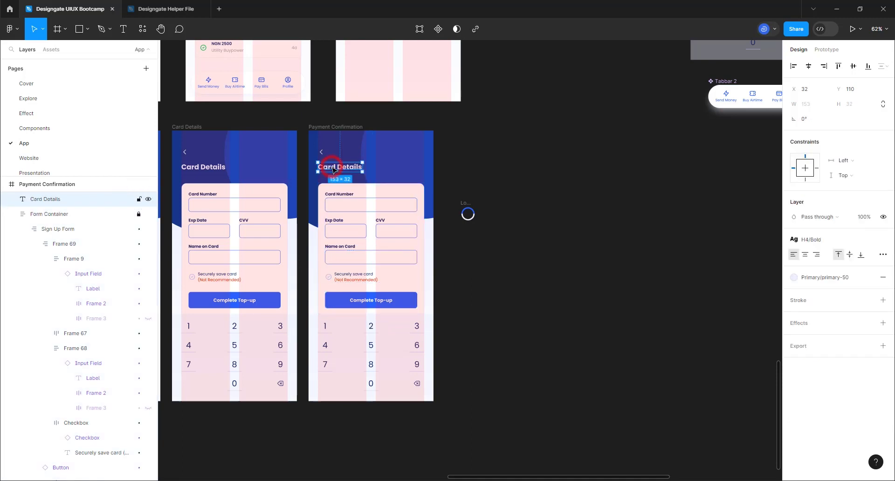
left_click(139, 200)
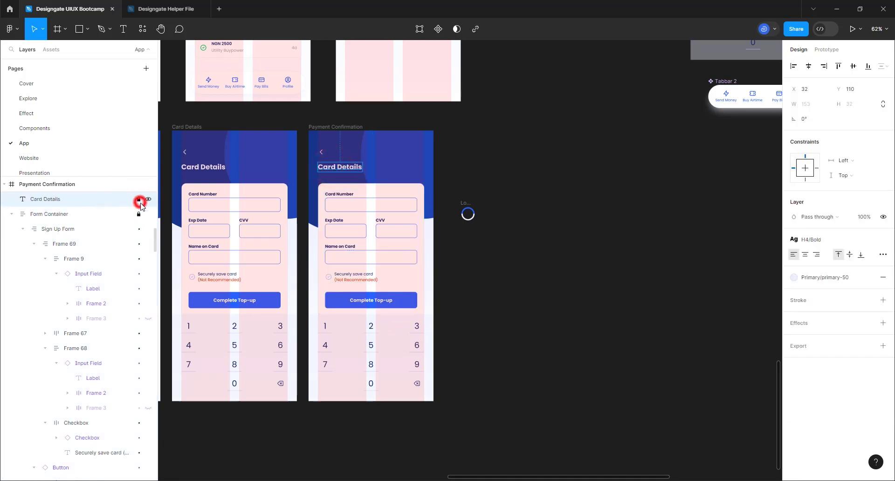
left_click(326, 155)
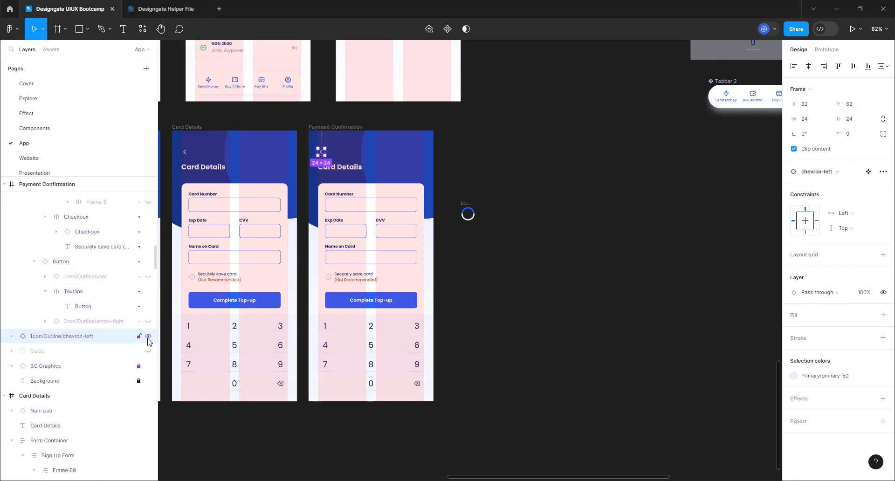
left_click(139, 336)
left_click(373, 358)
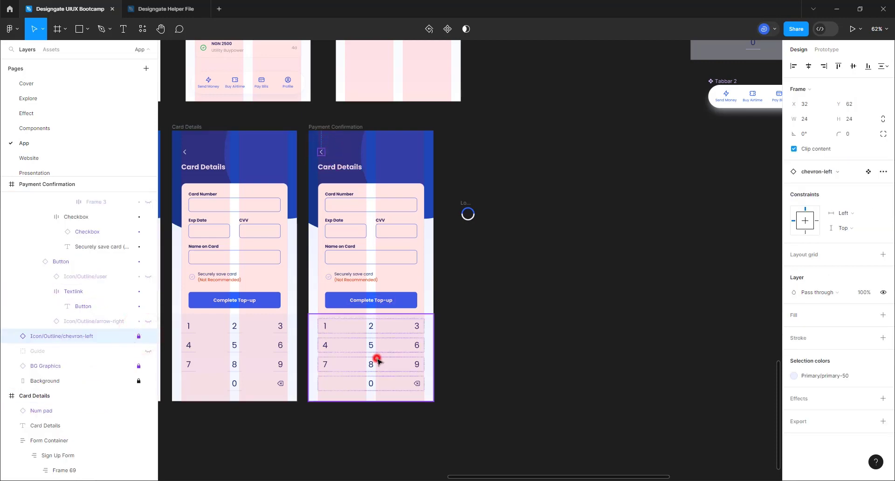
left_click(138, 199)
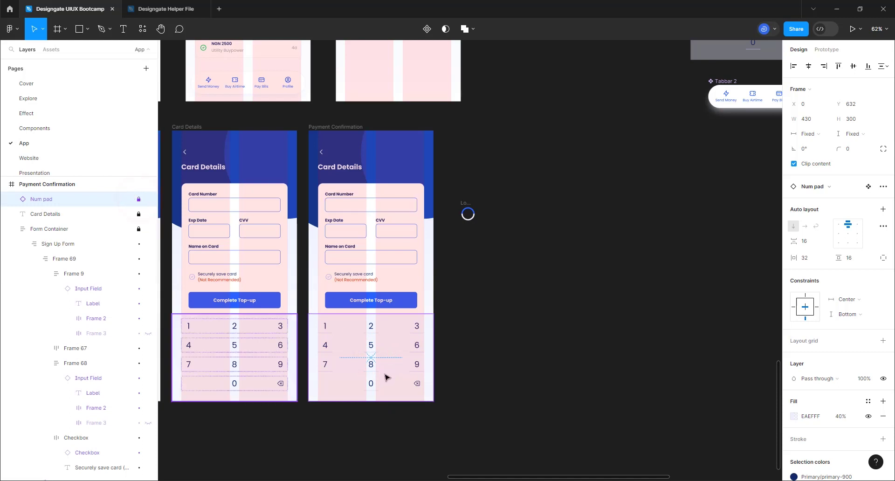
left_click(374, 304)
left_click(398, 269)
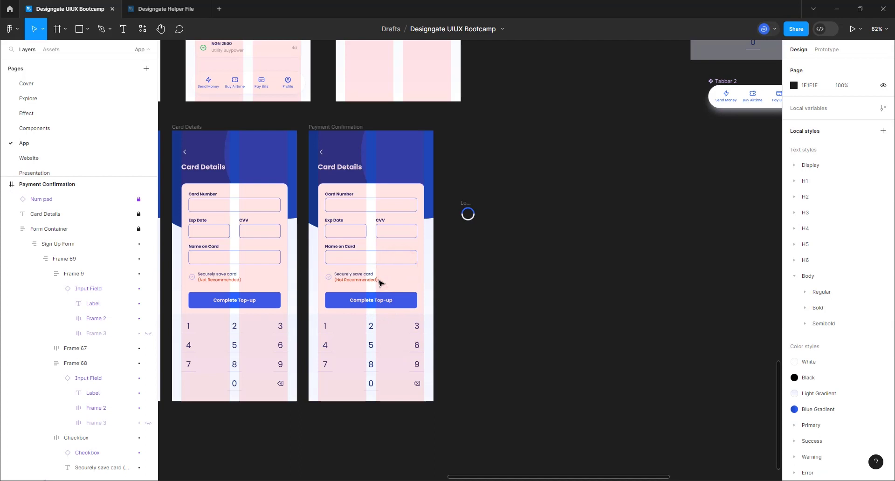
- Draw a rectangle stretched to cover the full 430×932 Payment Confirmation frame
left_click(78, 28)
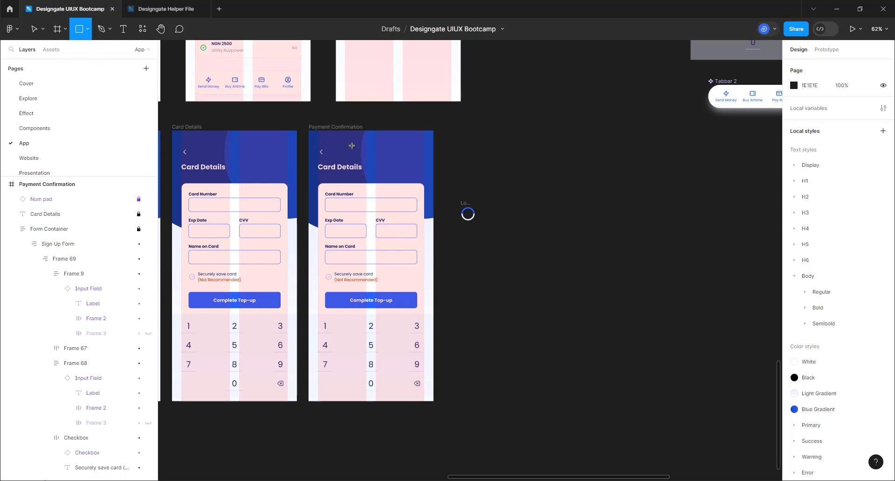
mouse_move(309, 136)
left_mouse_down()
mouse_move(412, 358)
mouse_move(410, 380)
mouse_move(435, 406)
left_mouse_up()
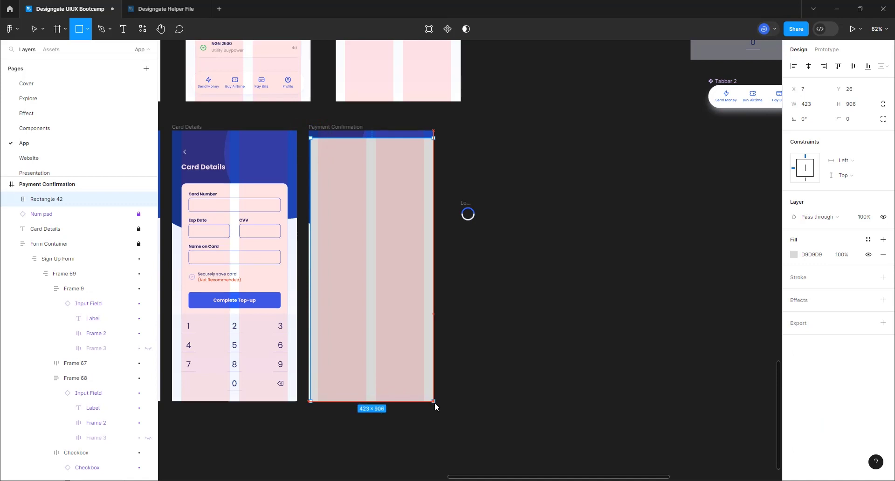
left_click(309, 247)
left_click_drag(308, 247, 307, 246)
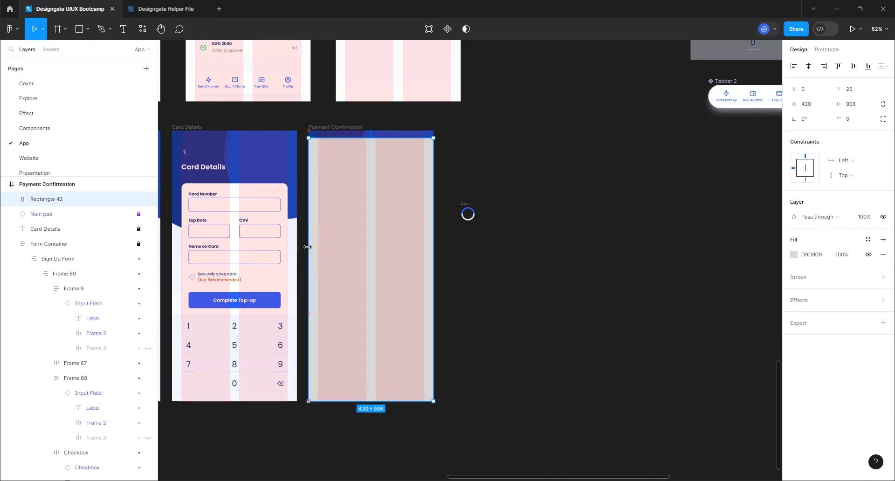
left_click_drag(380, 139, 380, 130)
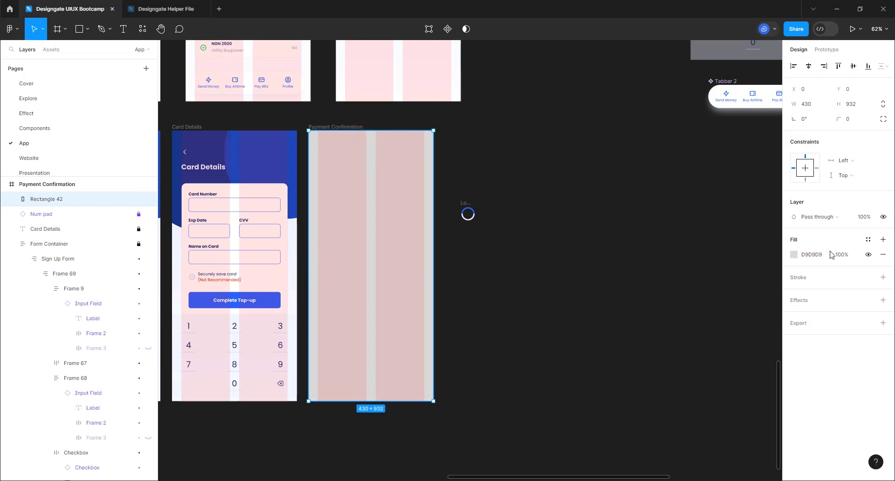
- Fill the rectangle with white FFFFFF at 10% opacity
left_click(793, 256)
left_click(688, 256)
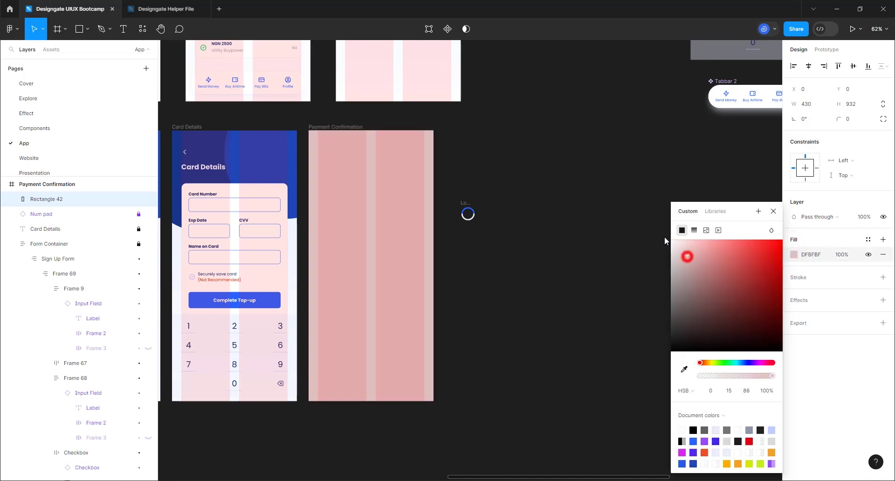
left_click_drag(664, 241, 647, 212)
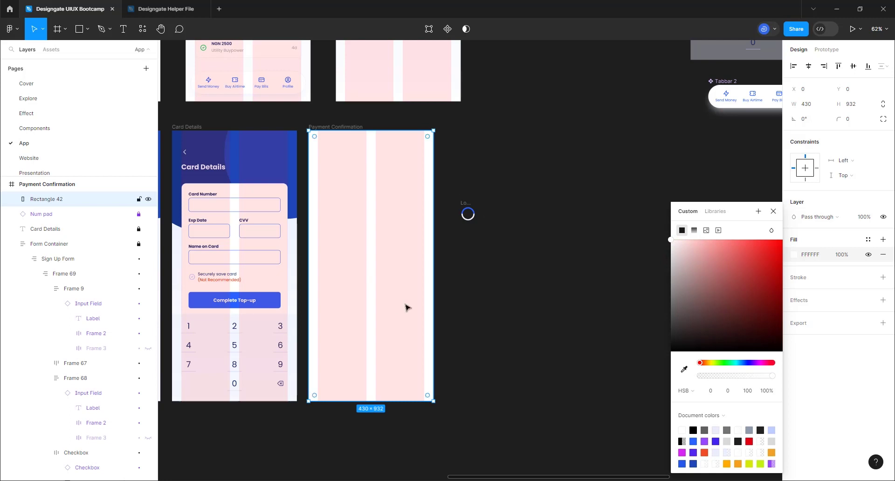
left_click(842, 255)
type("10")
key("Return")
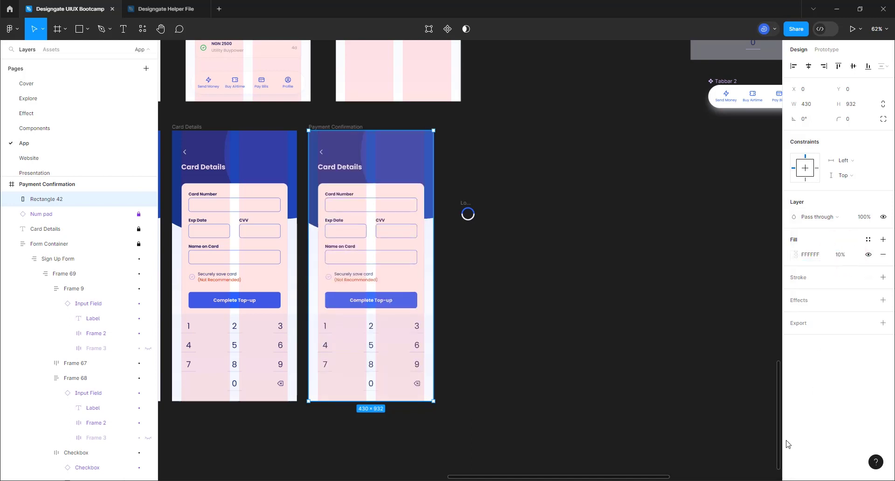
- Add a Background blur effect to the overlay with a blur amount of 50
left_click(884, 302)
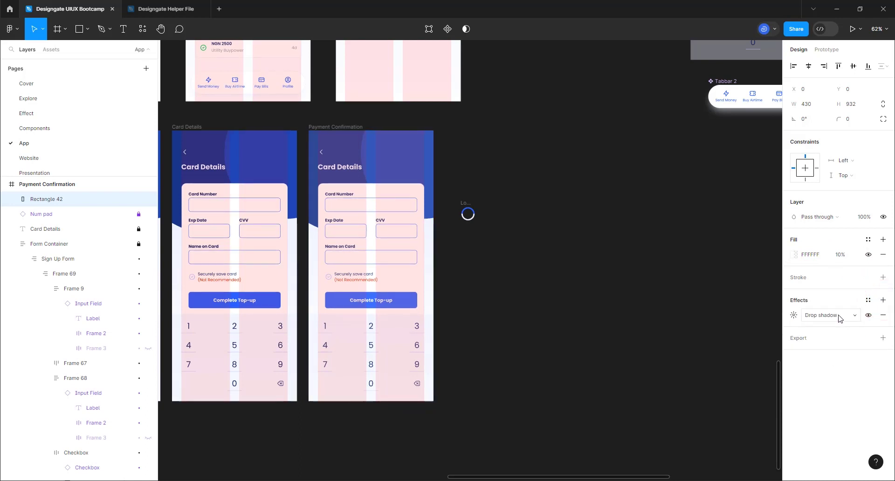
left_click(832, 316)
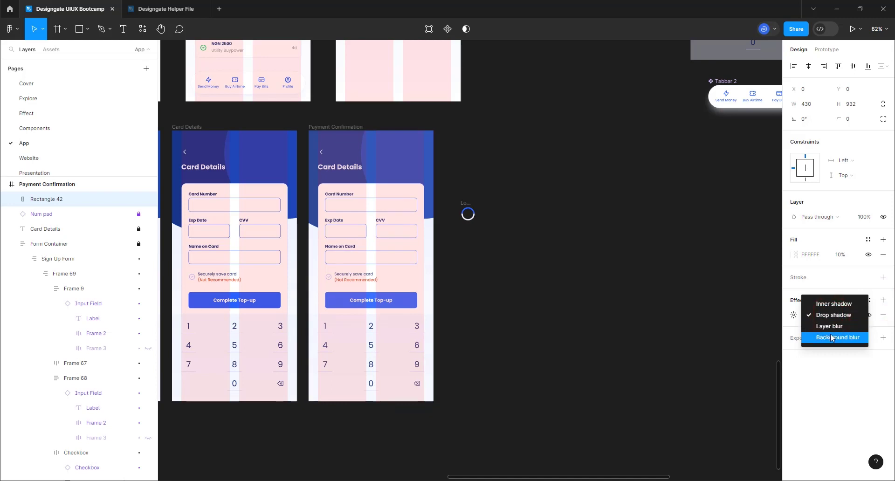
left_click(832, 338)
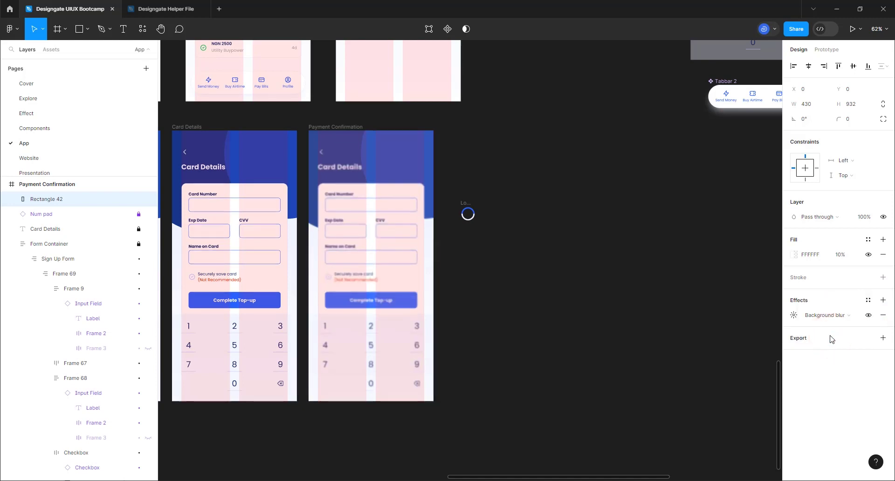
left_click(794, 316)
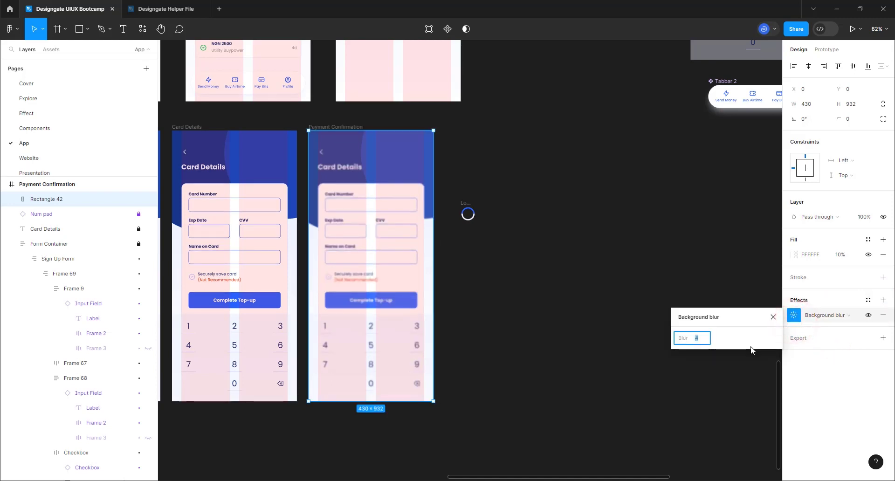
type("50")
key("Return")
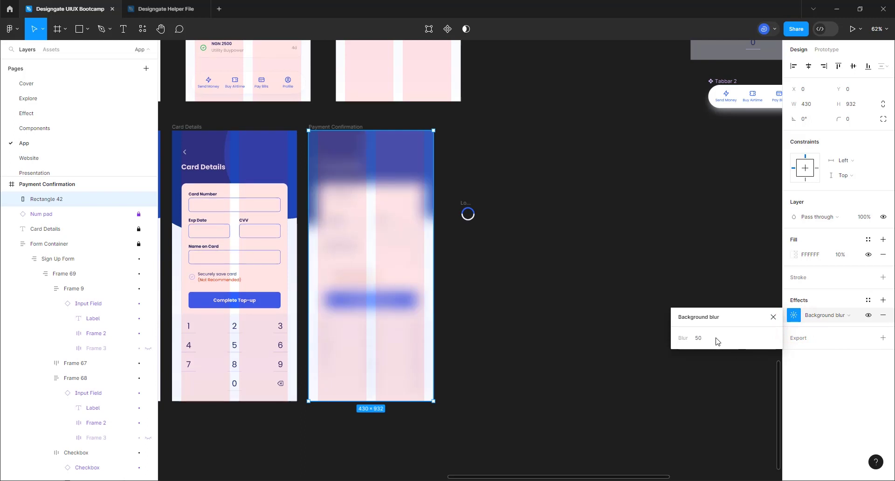
left_click(704, 340)
type("40")
key("Return")
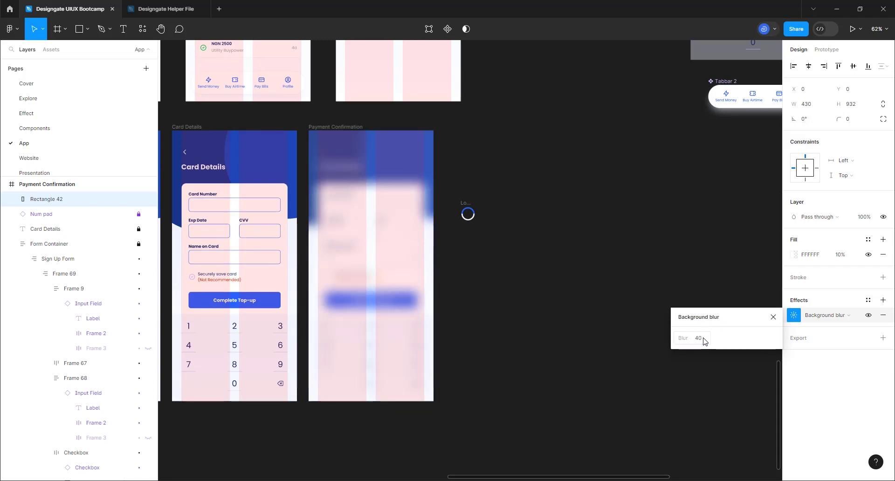
left_click(704, 339)
type("50")
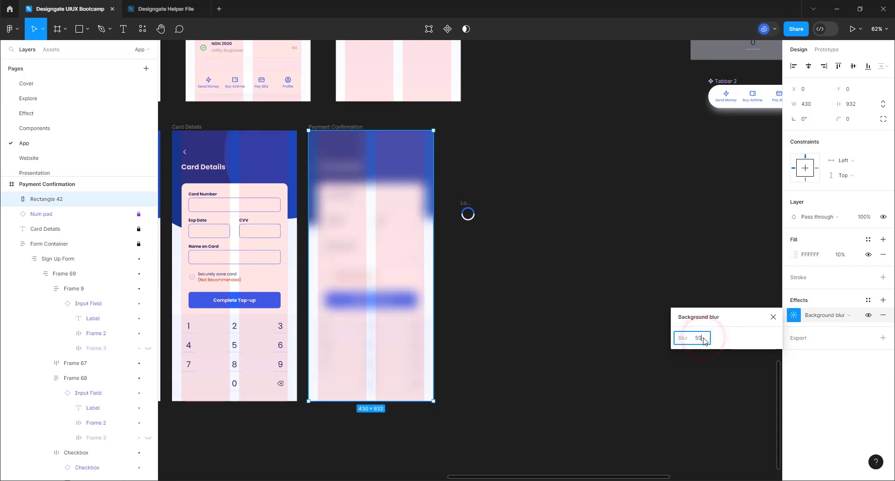
key("Return")
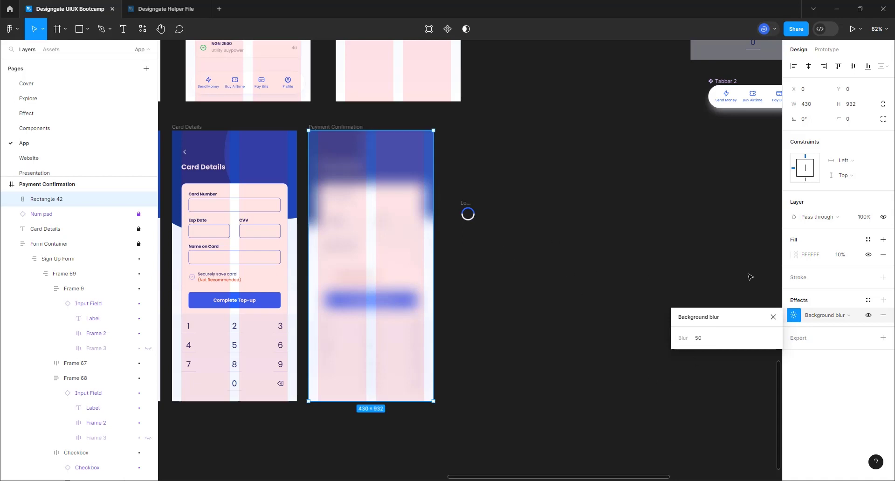
- Lower the overlay's white fill opacity to 5%
left_click(850, 235)
left_click(842, 254)
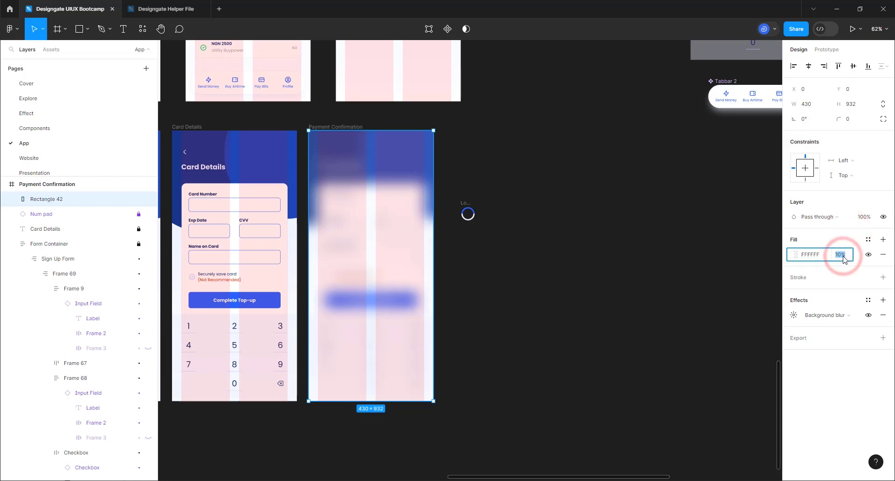
type("5")
key("Return")
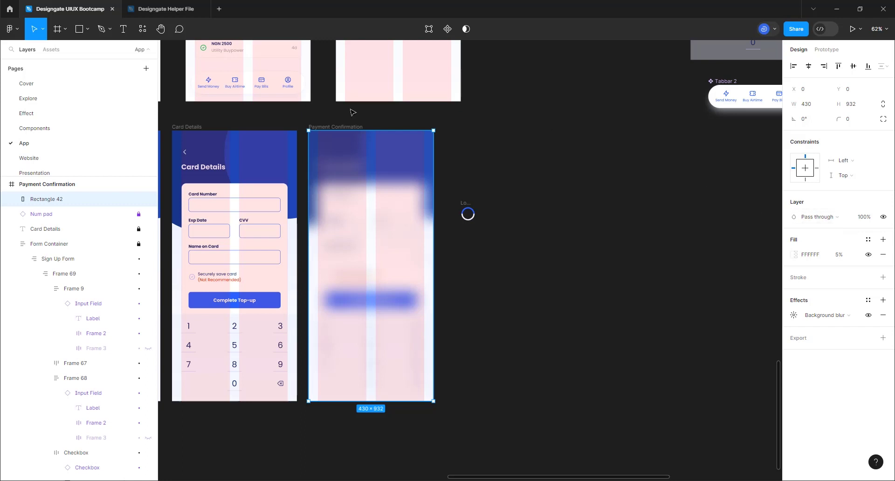
left_click(300, 107)
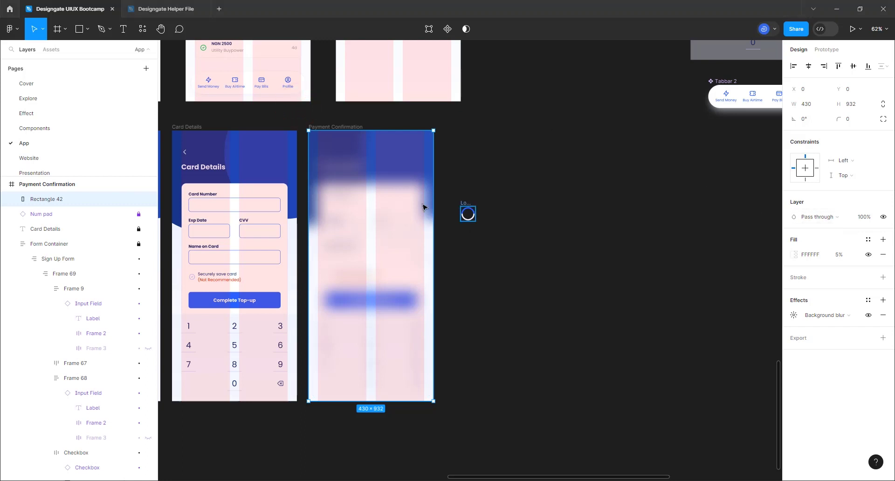
- Lock the overlay and centre the Loader spinner horizontally and vertically in Payment Confirmation
left_click(138, 200)
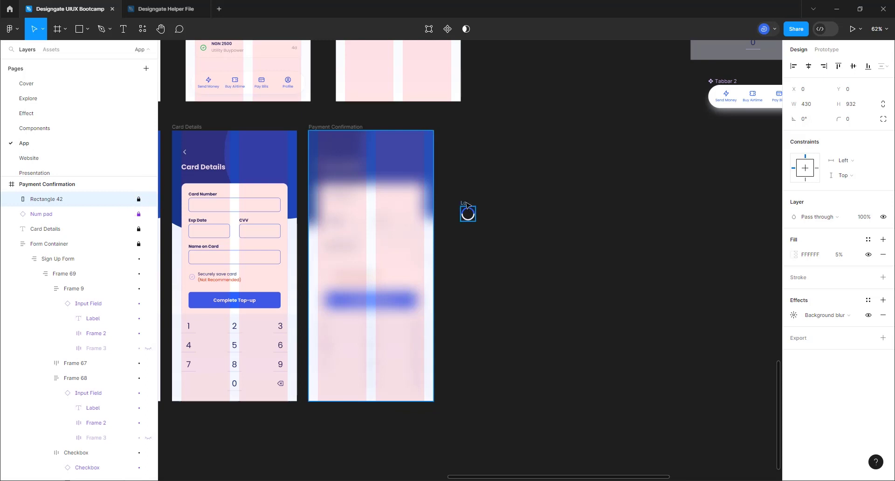
left_click_drag(468, 205, 373, 225)
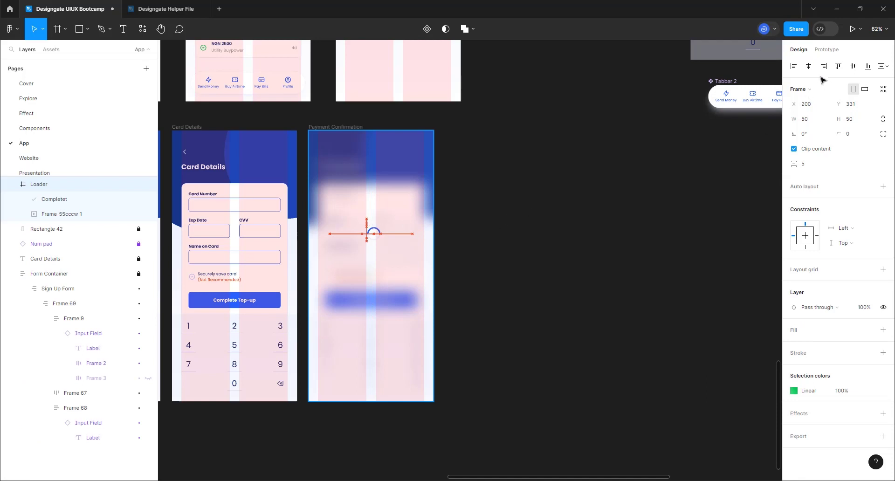
left_click(808, 66)
left_click(852, 66)
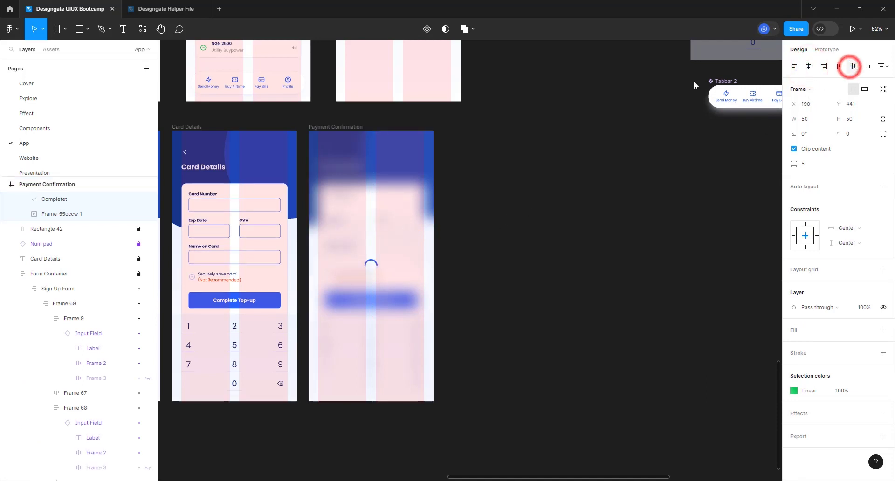
- Move the spinner up above the frame's middle, to X 190, Y 296
left_click(336, 127)
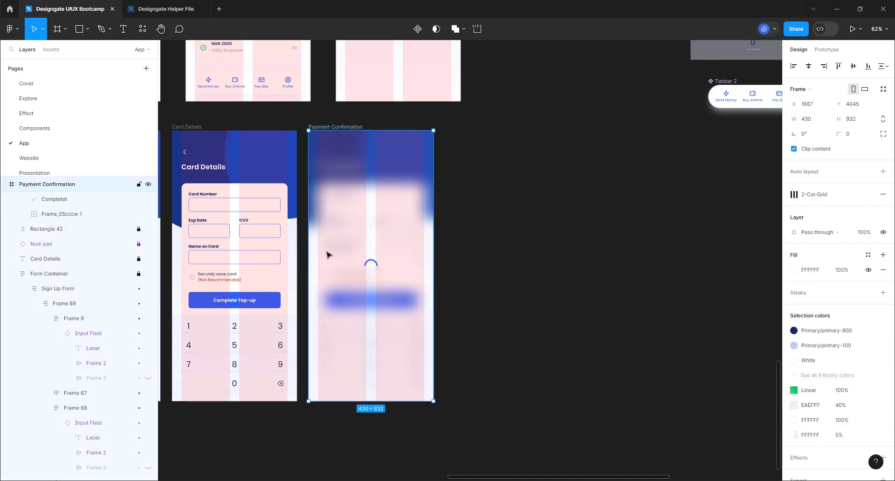
scroll(326, 254, "up", 5)
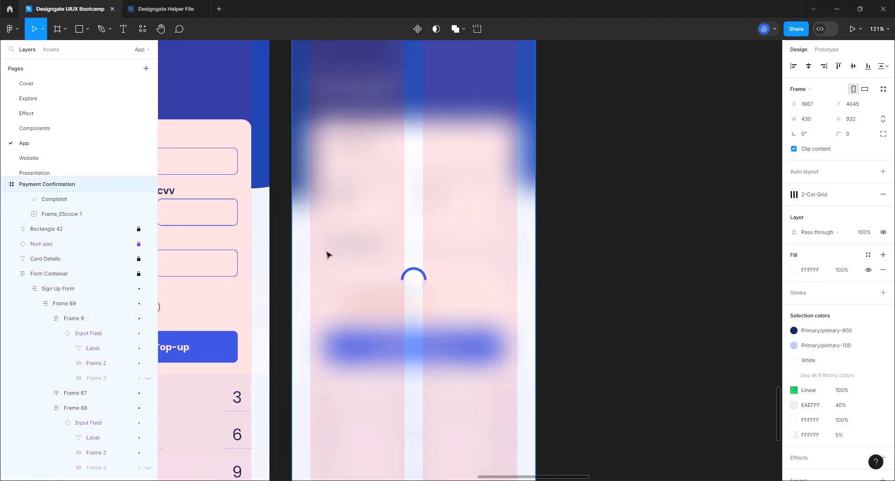
scroll(326, 254, "up", 2)
left_click(428, 295)
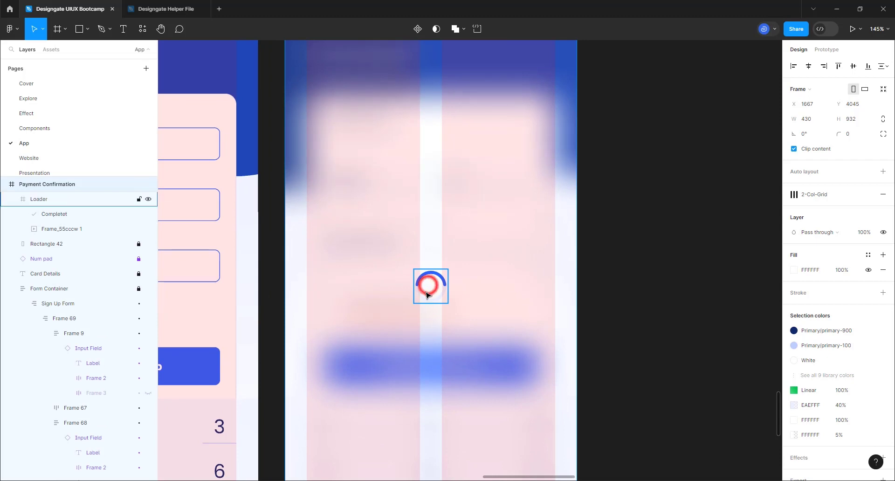
left_click_drag(428, 295, 434, 189)
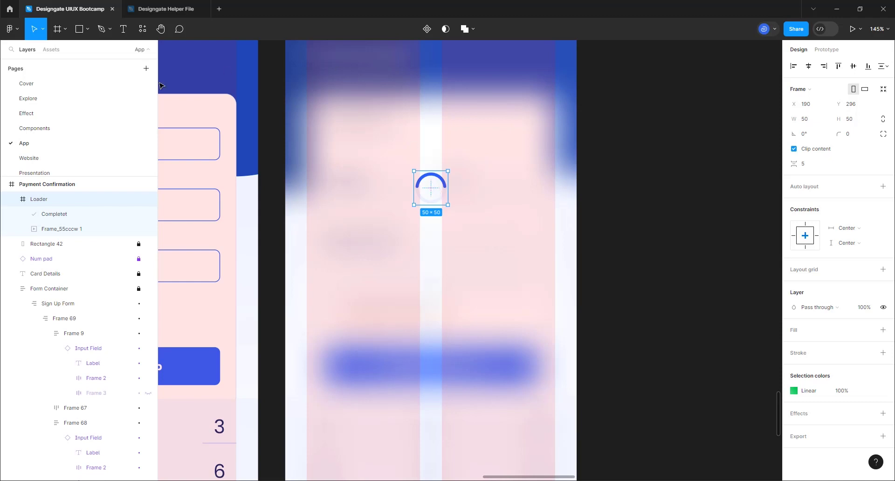
- Add a text layer below the spinner and correct its text to read 'Loading'
left_click(122, 29)
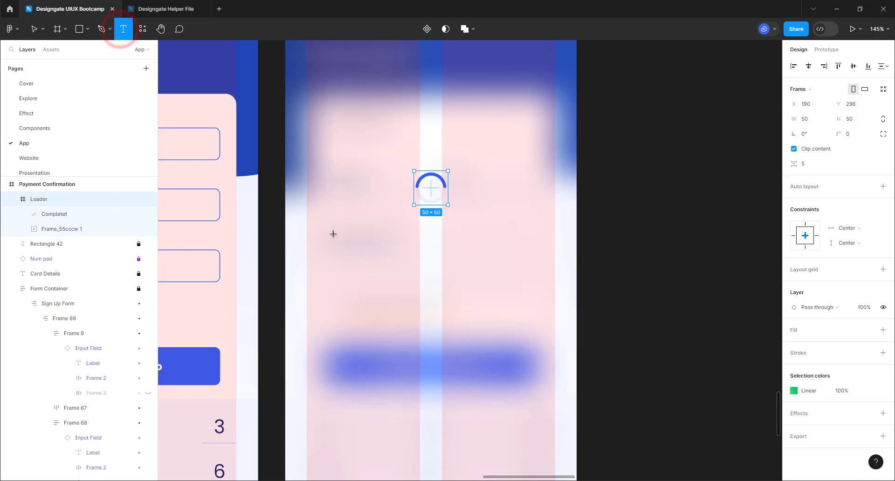
left_click(392, 226)
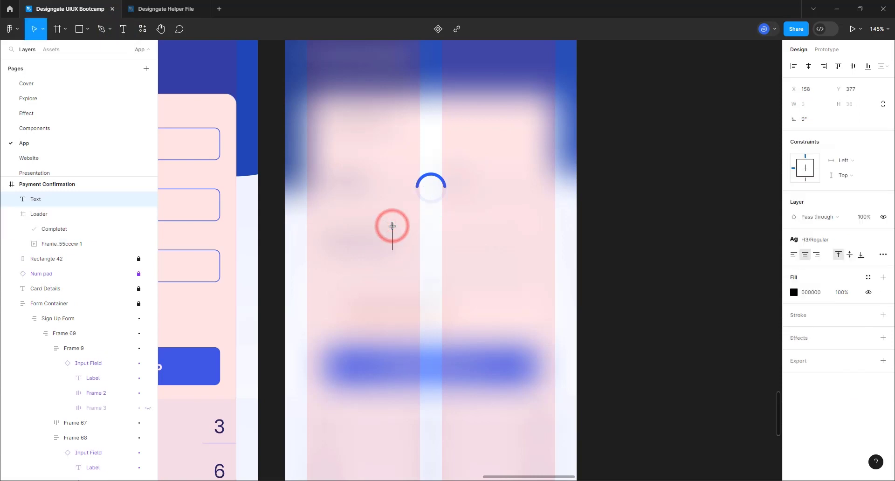
type("Los")
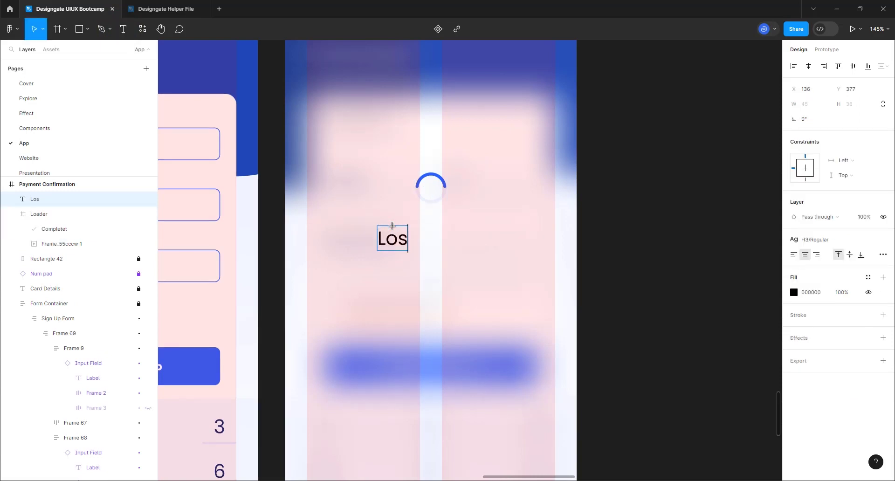
key("BackSpace")
type("ding")
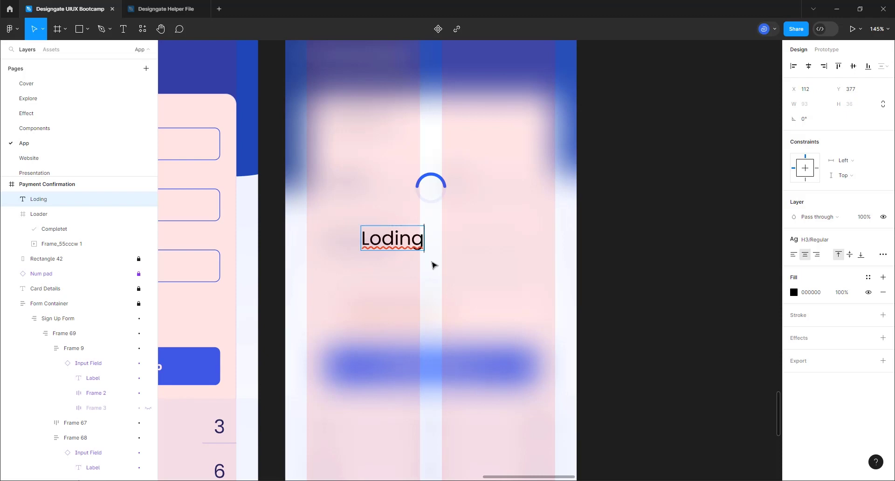
left_click(461, 245)
double_click(409, 237)
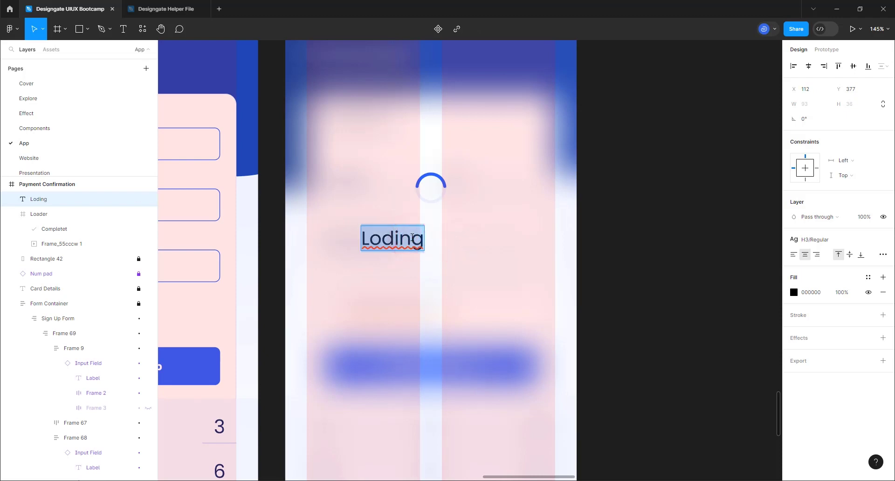
type("Per")
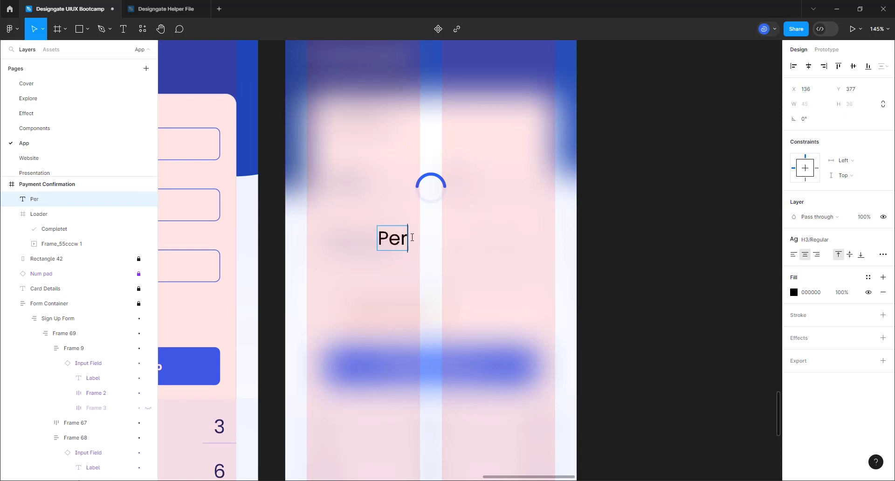
type("forming Trans")
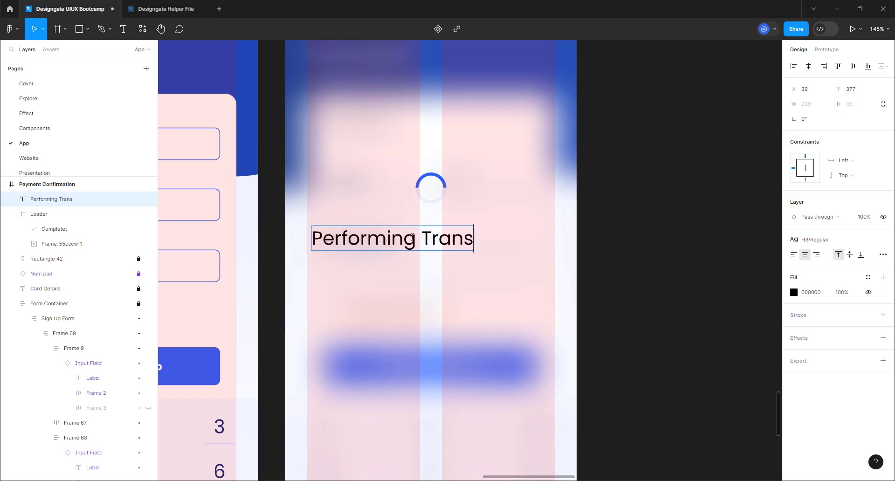
type("actio")
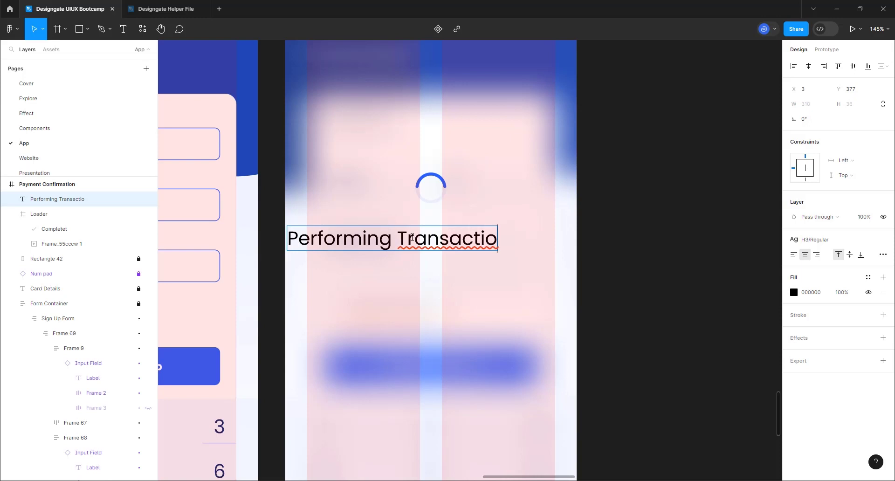
key("ctrl+a")
type("Loa")
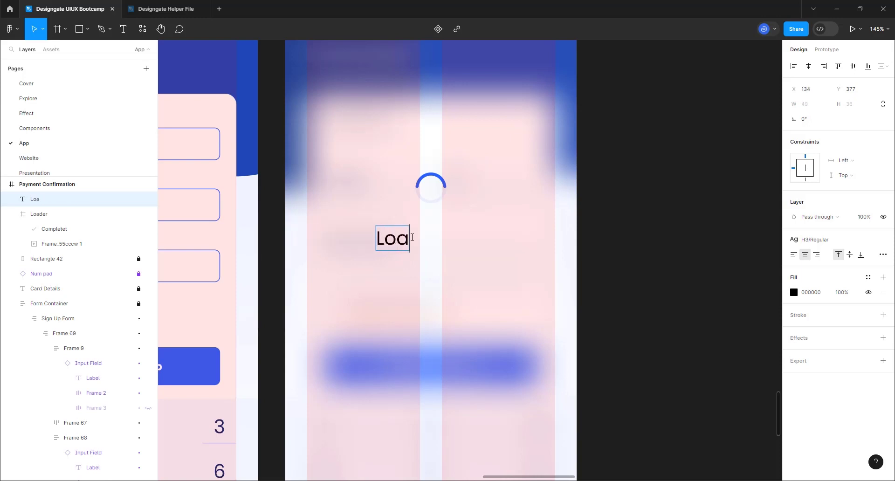
type("ding")
- Centre Loading under the spinner and duplicate it as a 'Please wait' text
left_click(495, 283)
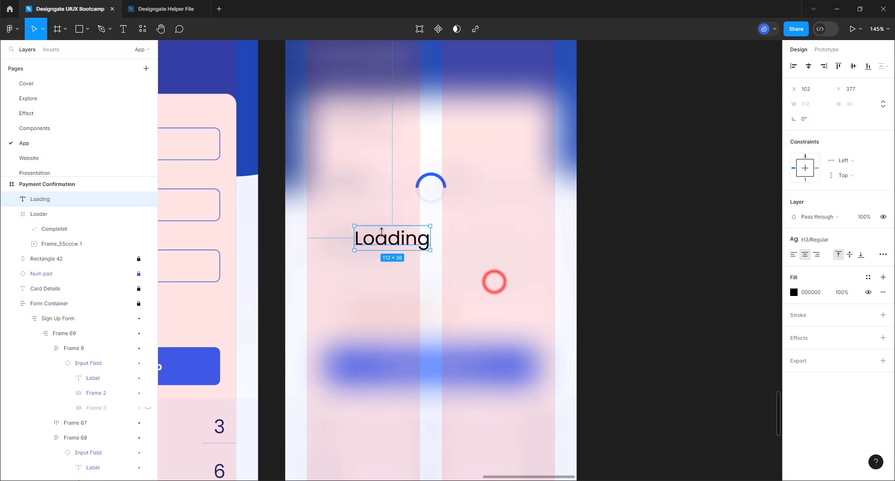
left_click_drag(383, 244, 442, 269)
key("ctrl+d")
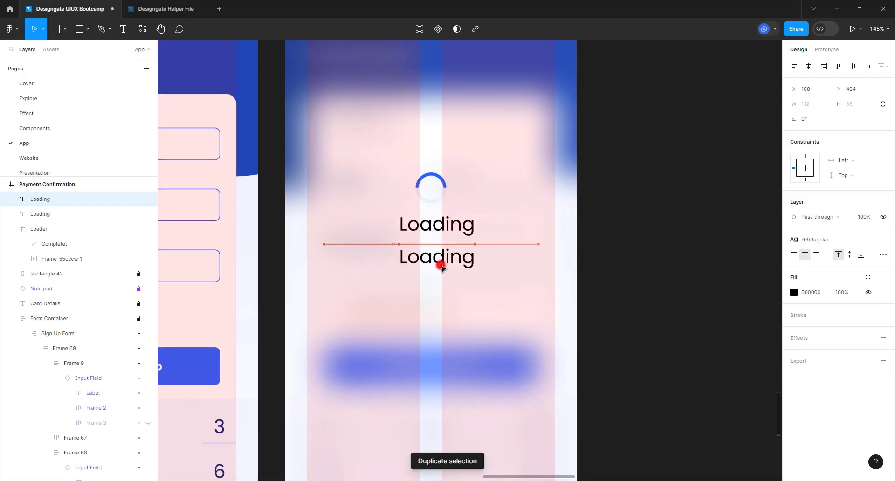
double_click(442, 270)
type("Please wait")
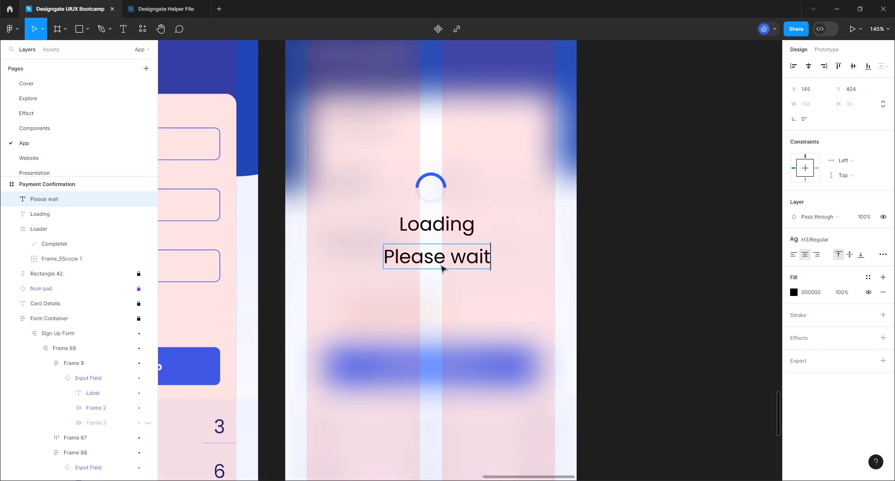
left_click(522, 325)
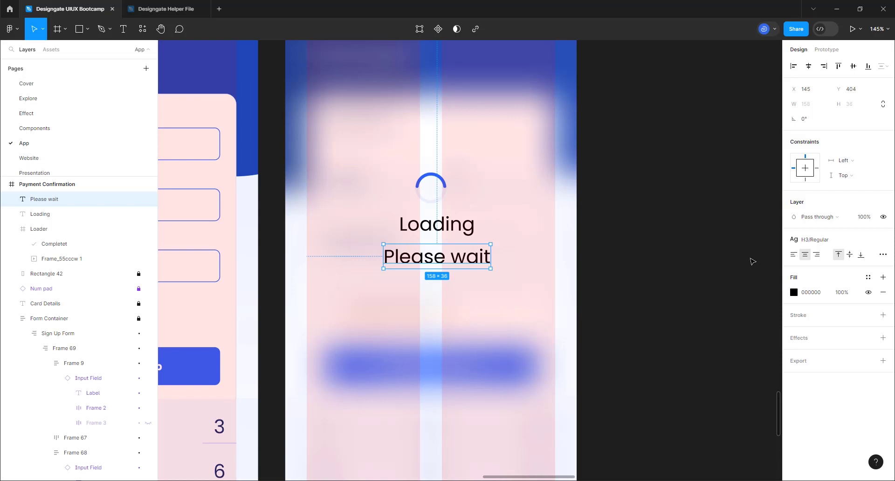
- Apply the Body/Regular/xSmall text style to 'Please wait'
left_click(817, 240)
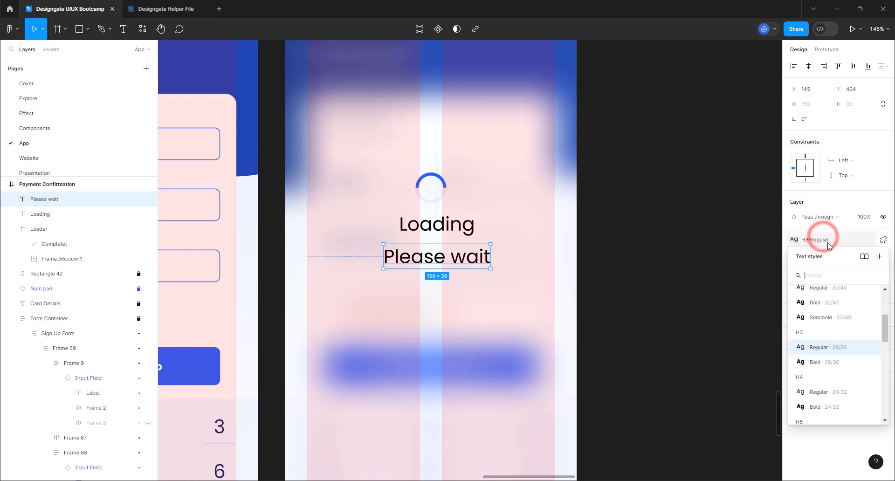
scroll(824, 376, "down", 3)
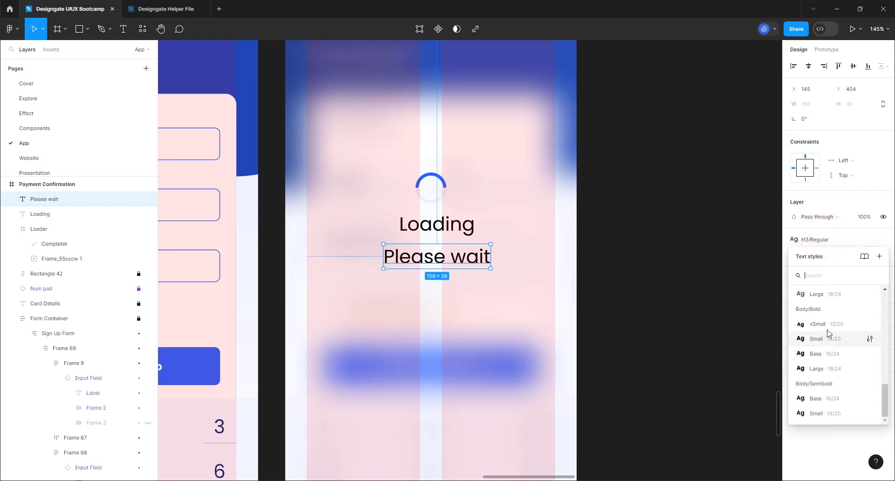
scroll(823, 333, "up", 2)
scroll(830, 334, "up", 2)
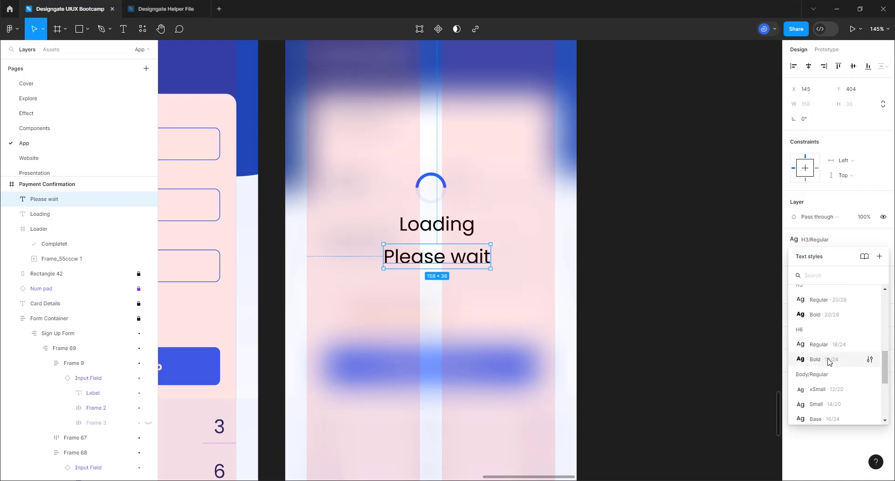
scroll(825, 357, "down", 4)
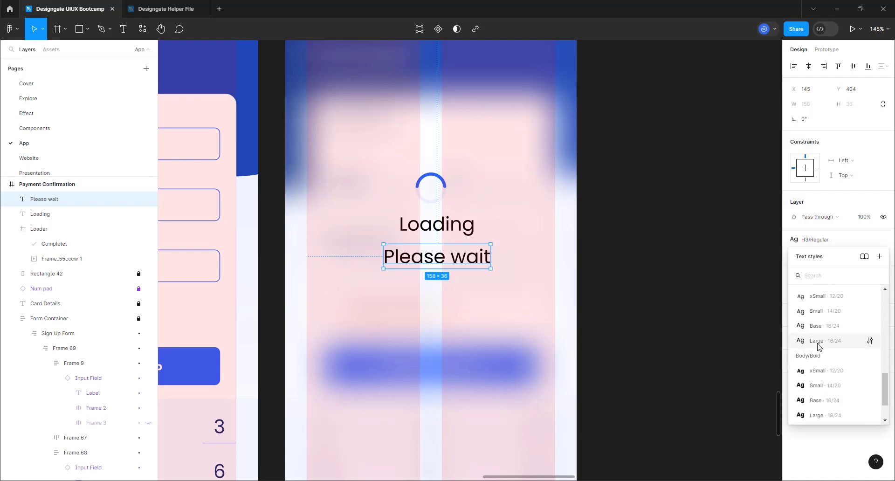
scroll(826, 342, "down", 1)
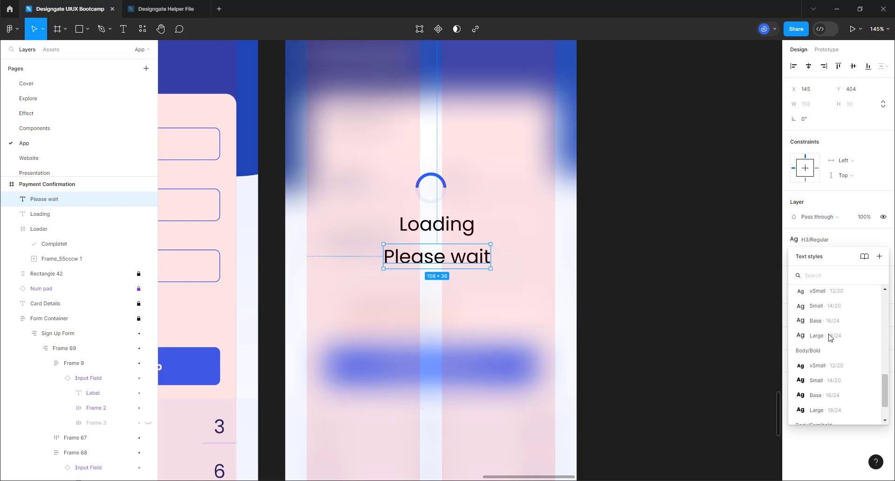
left_click(823, 292)
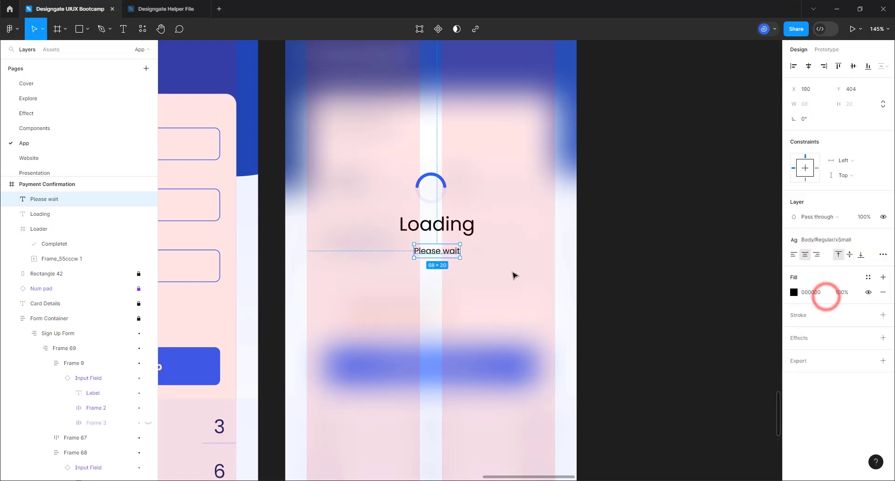
- Select the Loading caption and browse the text styles for it
left_click(448, 227)
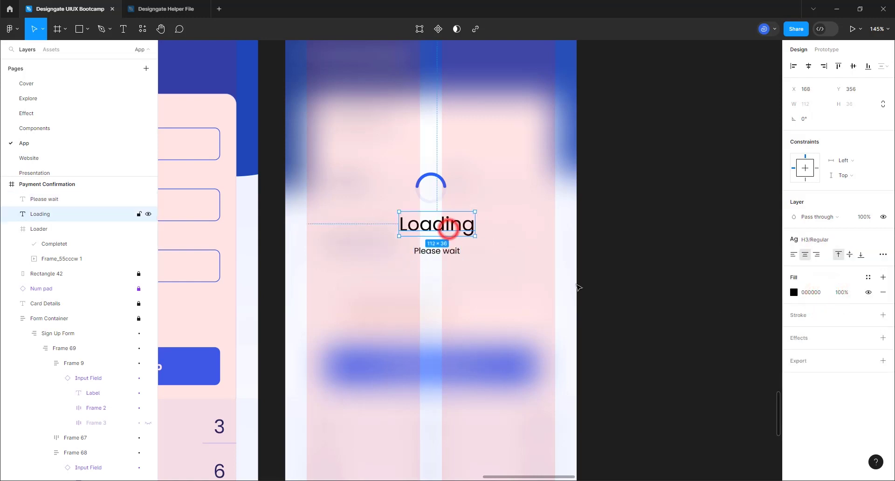
left_click(824, 241)
scroll(836, 353, "down", 2)
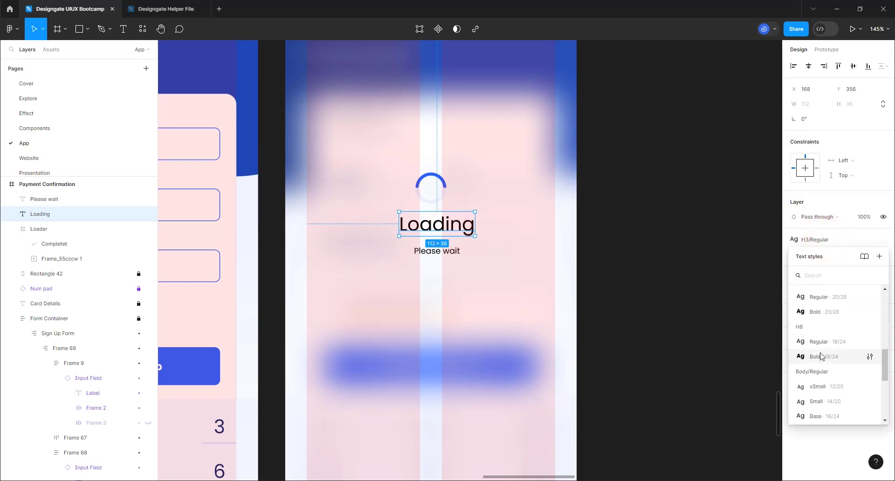
scroll(821, 357, "down", 3)
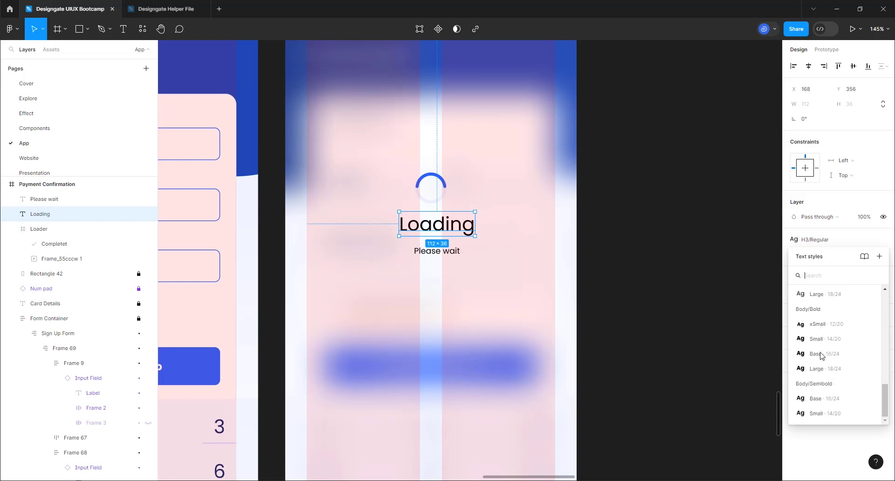
- Style Loading as Body/Semibold/Base and move 'Please wait' just beneath it
left_click(824, 400)
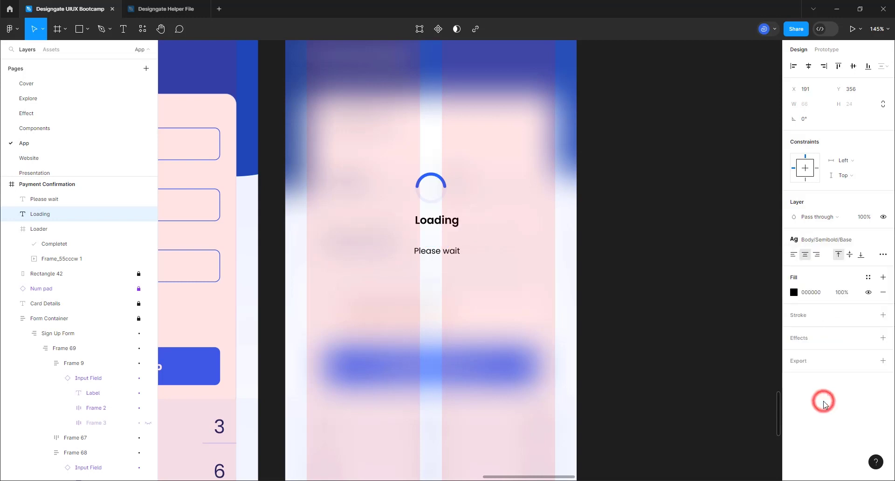
scroll(401, 200, "up", 3)
scroll(400, 200, "up", 2)
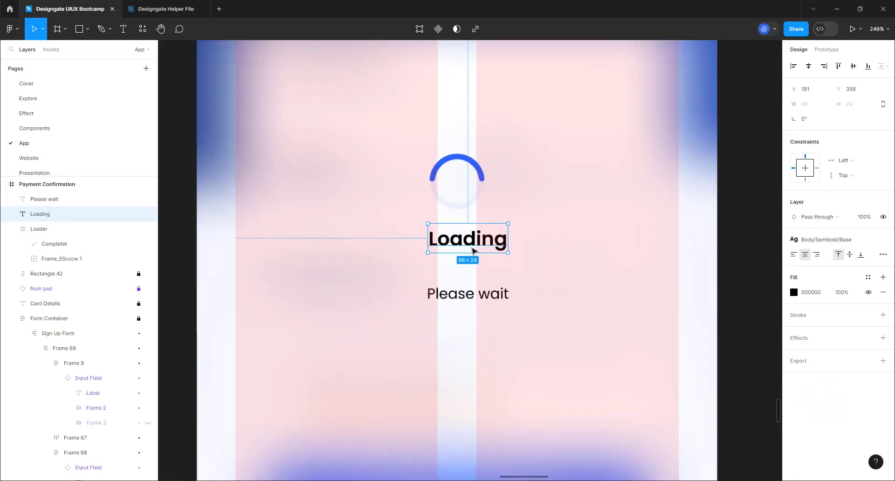
left_click(501, 313)
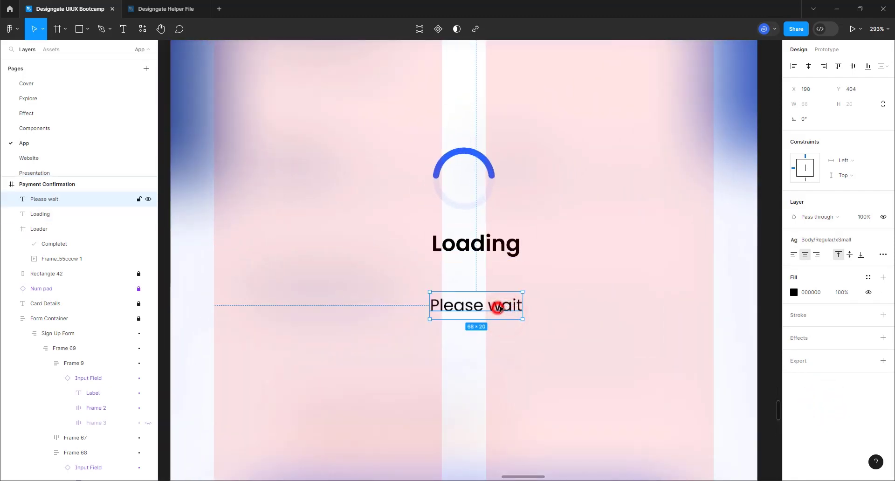
left_click_drag(499, 308, 504, 275)
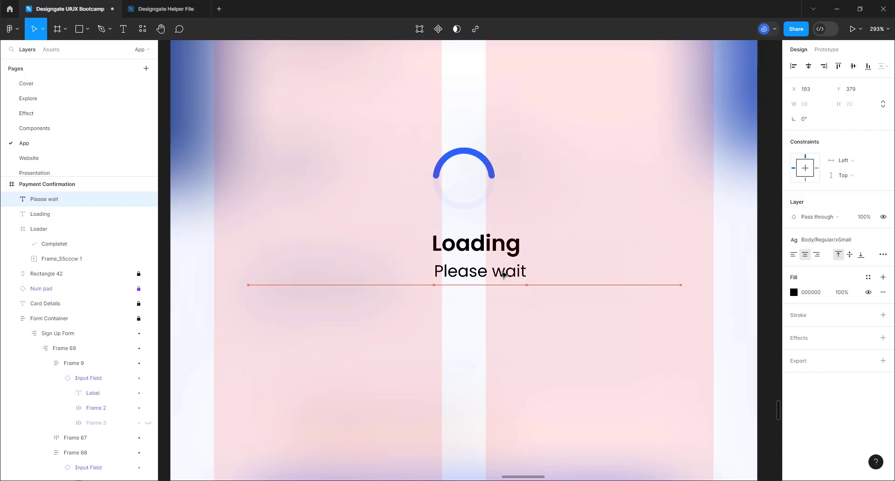
- Select both captions and wrap them in an auto-layout frame
left_click(480, 248, "shift")
key("f")
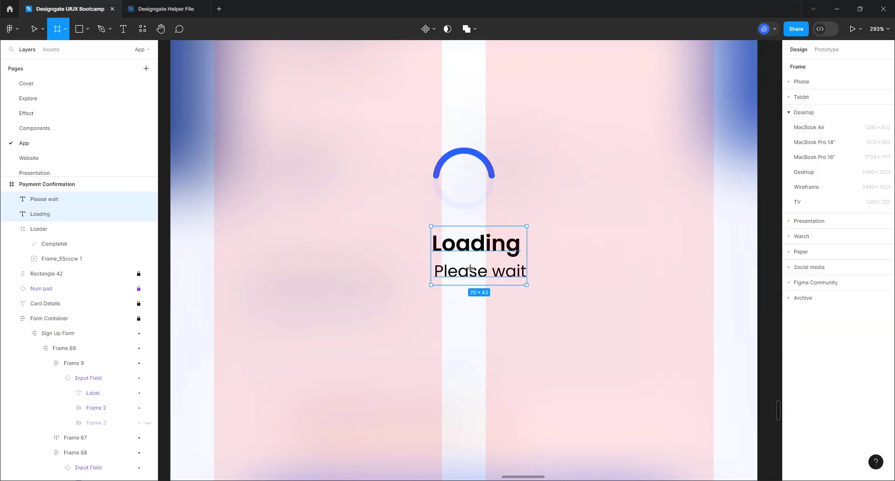
left_click(34, 28)
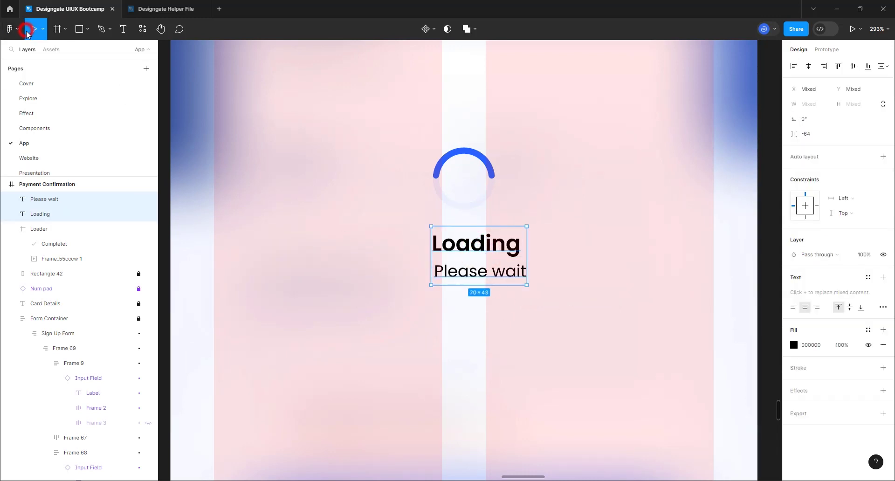
key("shift+a")
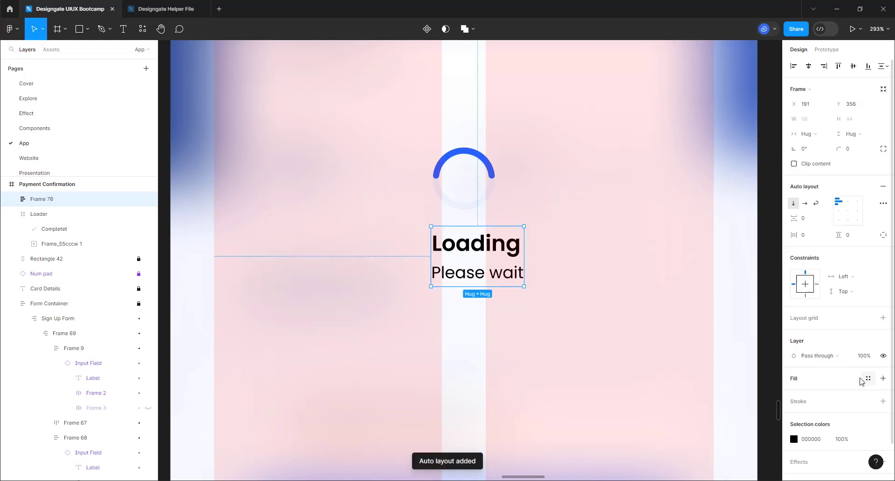
- Colour both captions with the primary-900 colour style
scroll(862, 381, "down", 2)
left_click(868, 398)
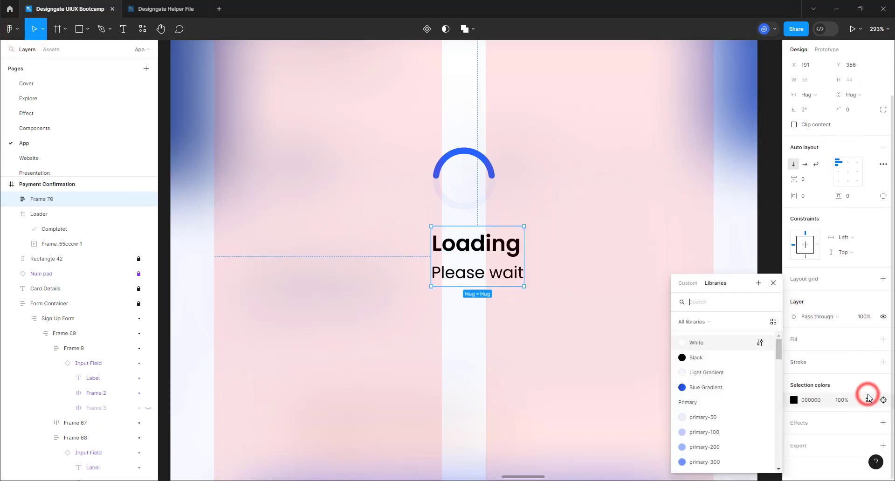
scroll(719, 374, "down", 2)
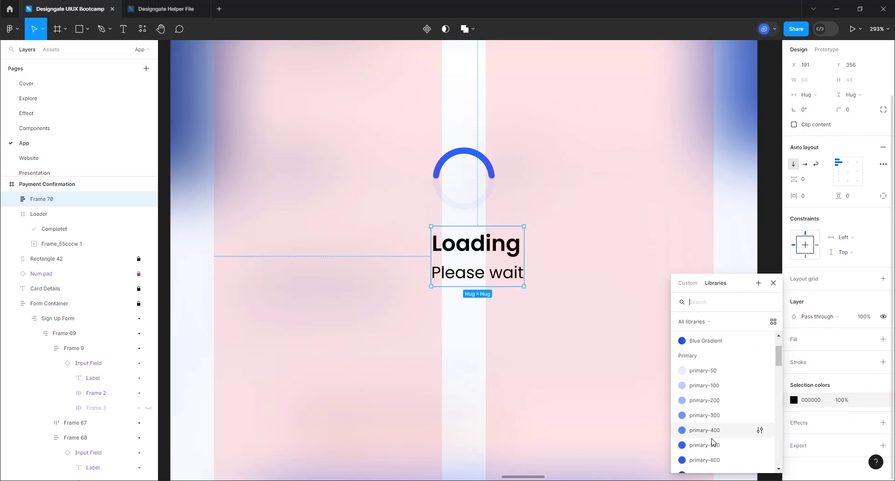
scroll(712, 433, "down", 4)
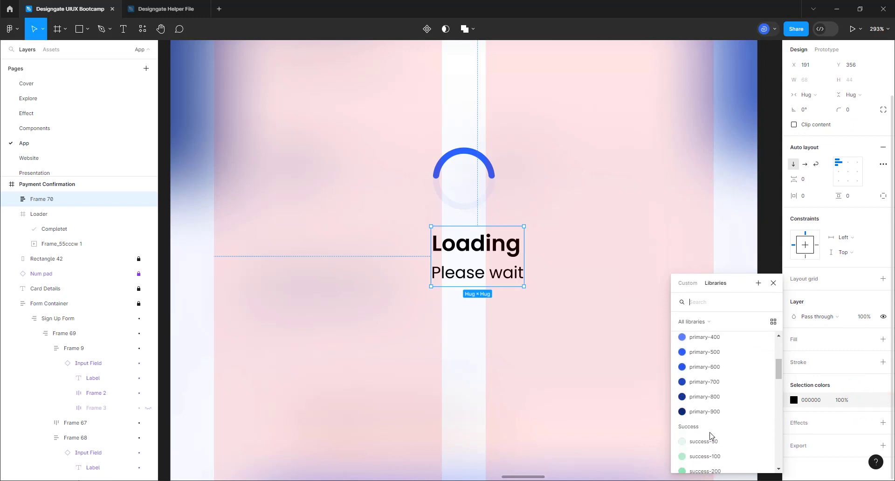
left_click(699, 412)
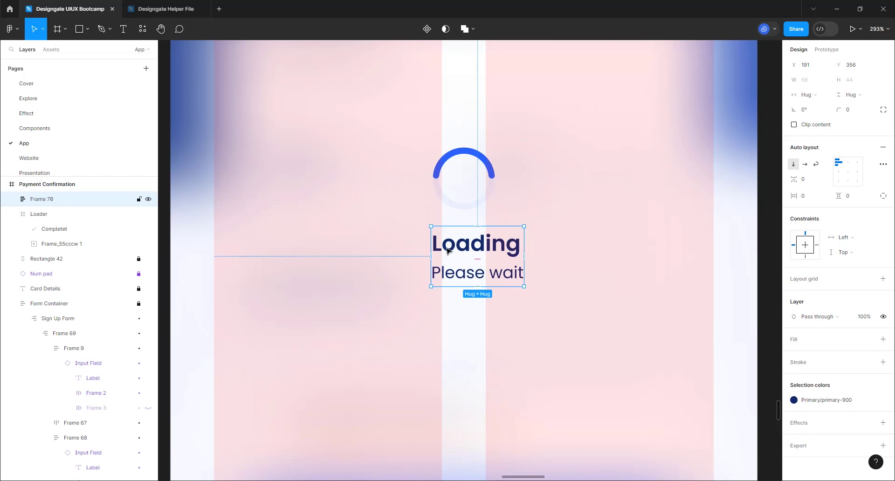
- Centre the caption frame under the spinner and set its item spacing to 4
left_click_drag(437, 252, 423, 253)
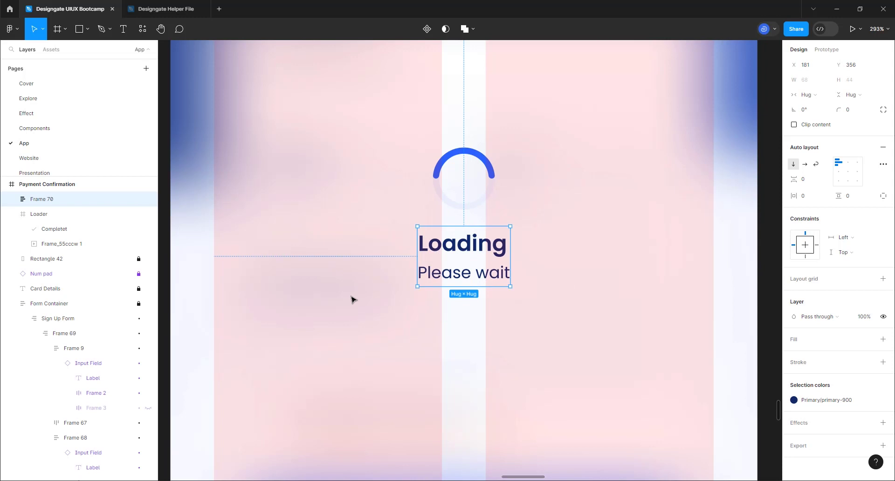
left_click(806, 180)
type("8")
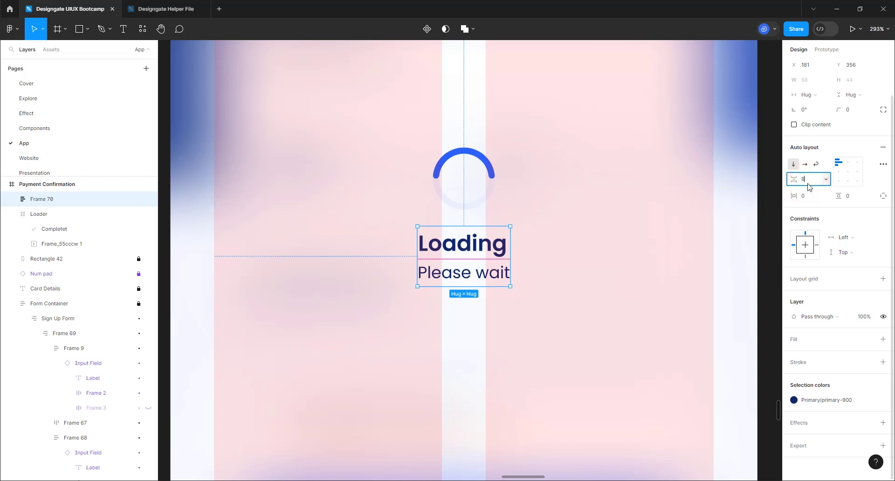
key("Return")
left_click(809, 186)
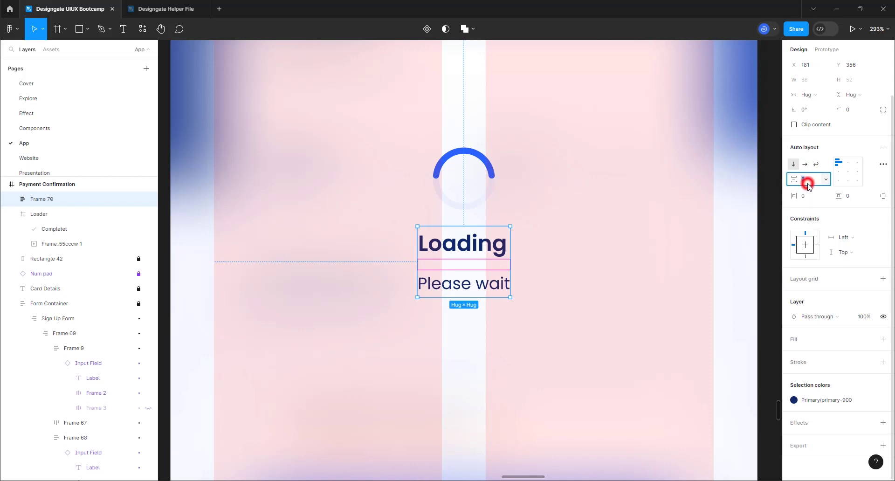
key("Return")
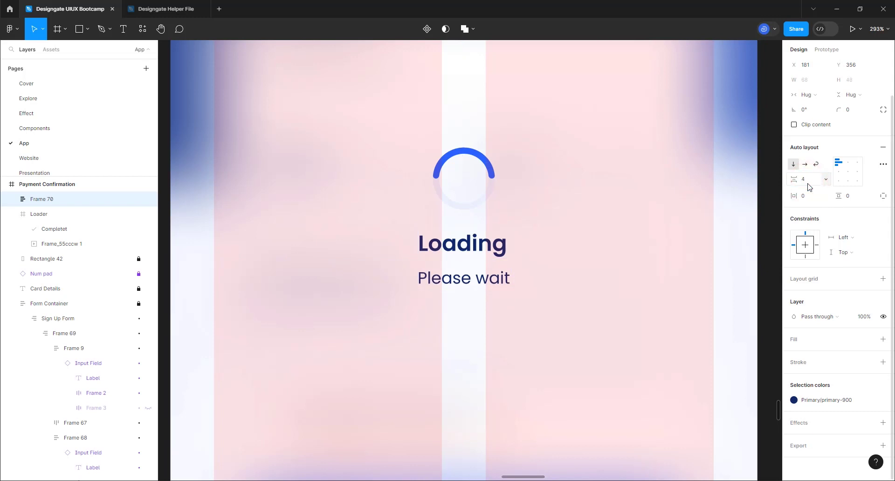
key("Escape")
scroll(454, 214, "down", 5)
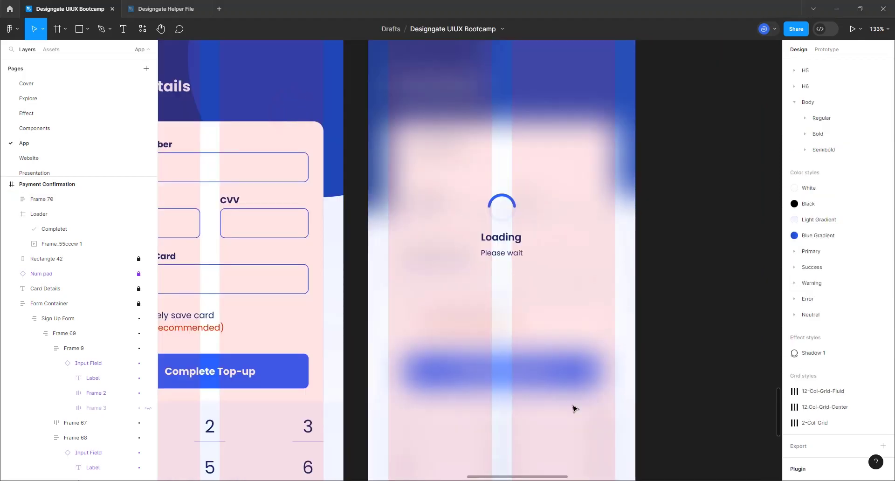
scroll(504, 234, "up", 4)
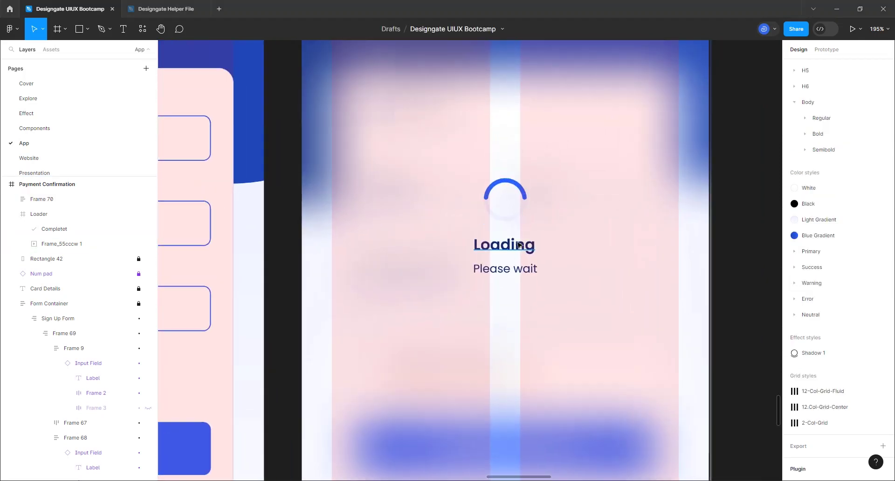
scroll(519, 244, "up", 1)
left_click(517, 243)
left_click(520, 208)
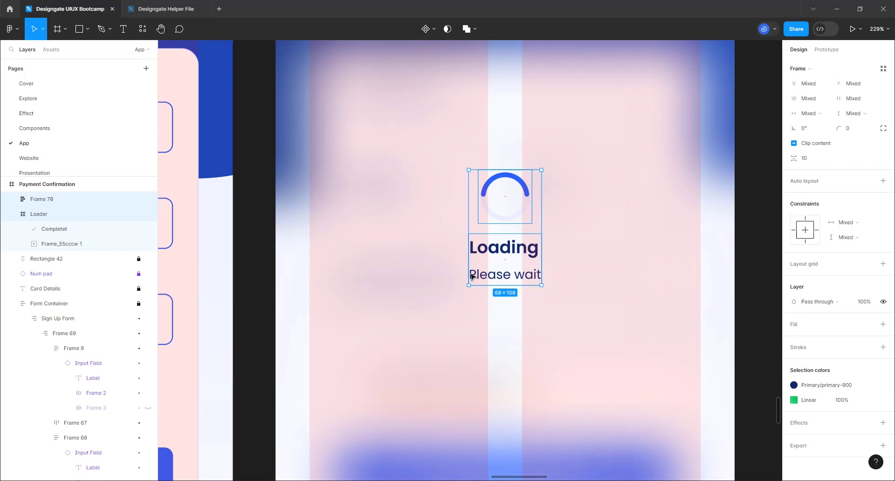
left_click(517, 224)
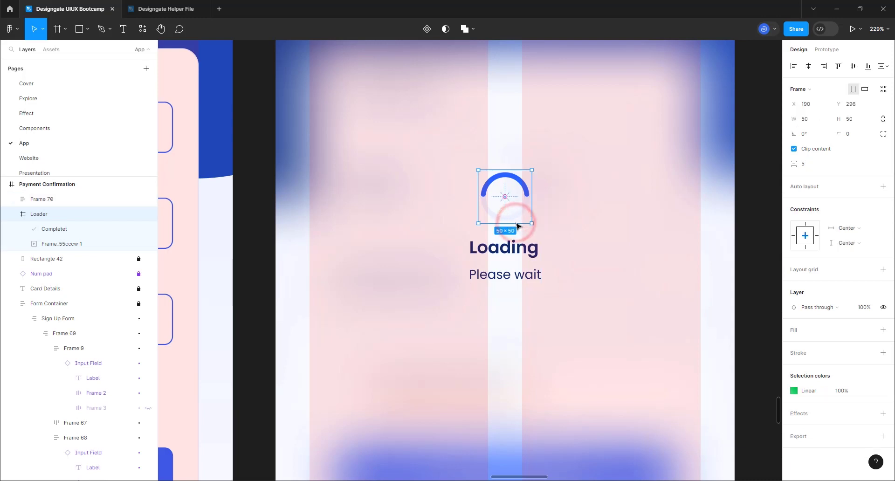
key("shift+a")
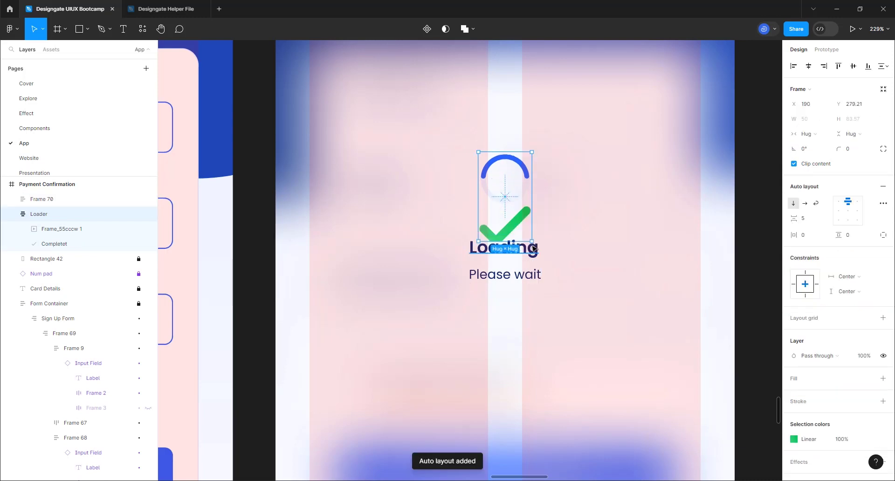
key("ctrl+z")
left_click(560, 217)
left_click(505, 196)
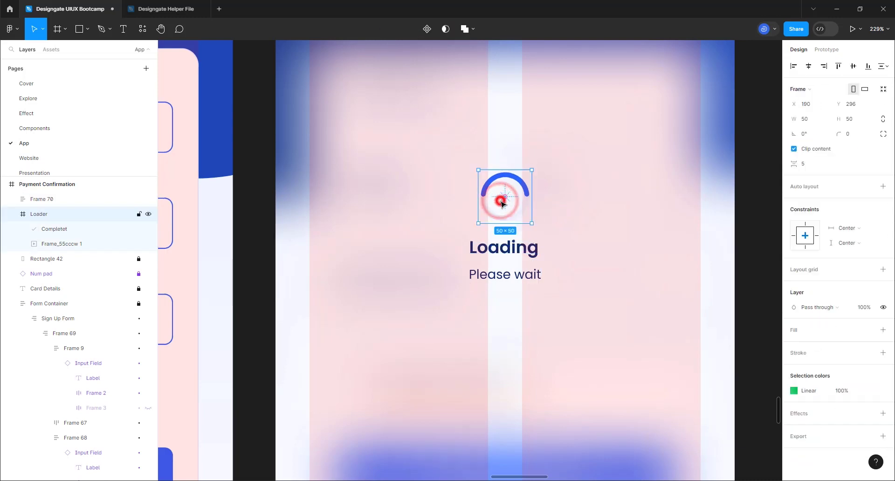
left_click(527, 249, "shift")
key("f")
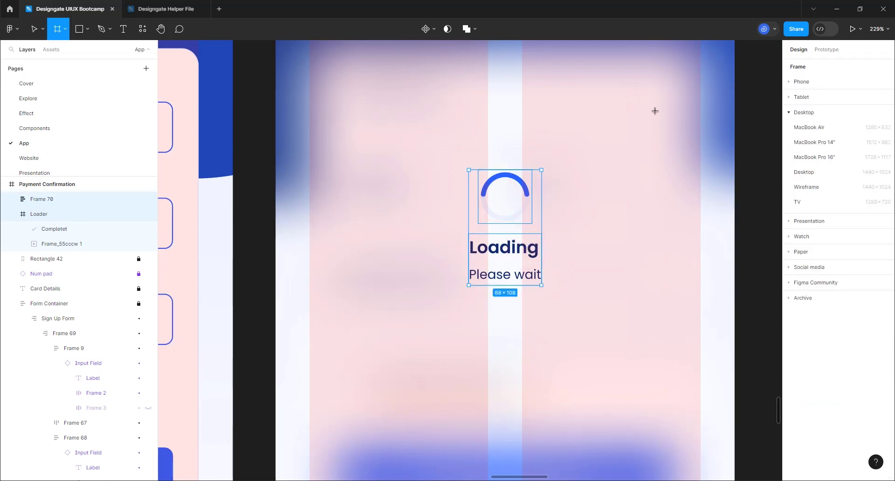
- Delete the stray frame and wrap the spinner and caption frame in auto layout
left_click(568, 181)
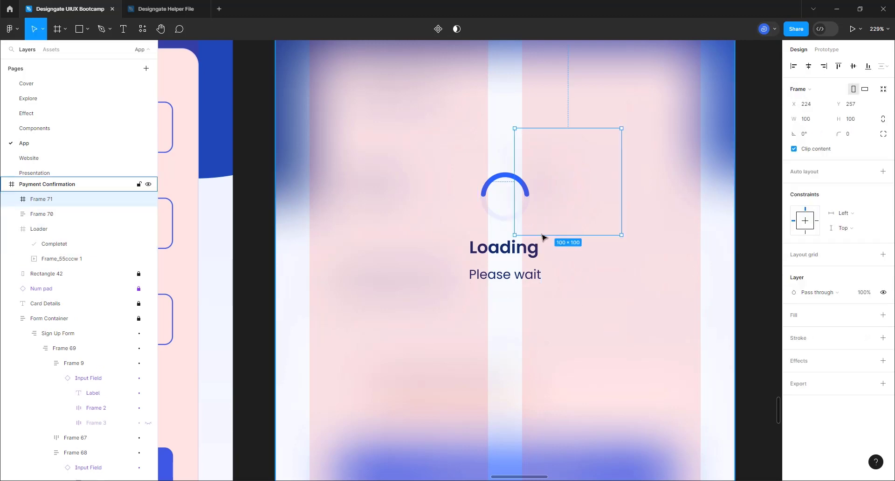
key("Delete")
left_click(523, 220)
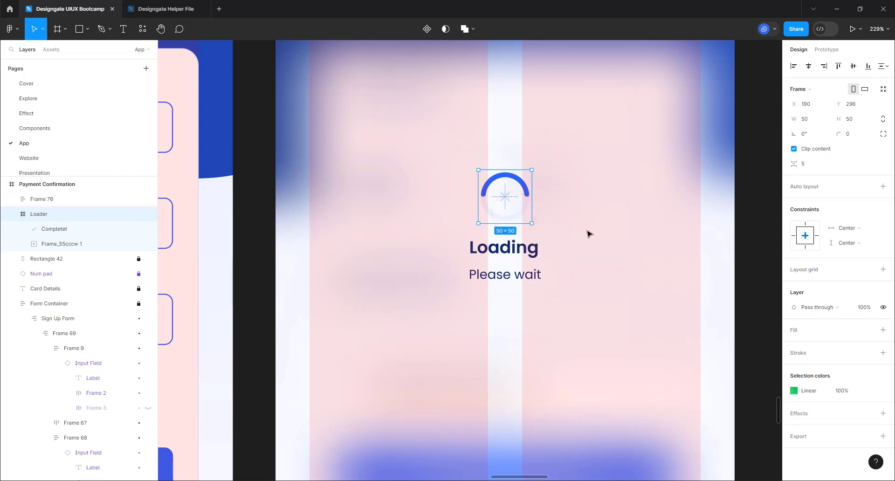
left_click(529, 244)
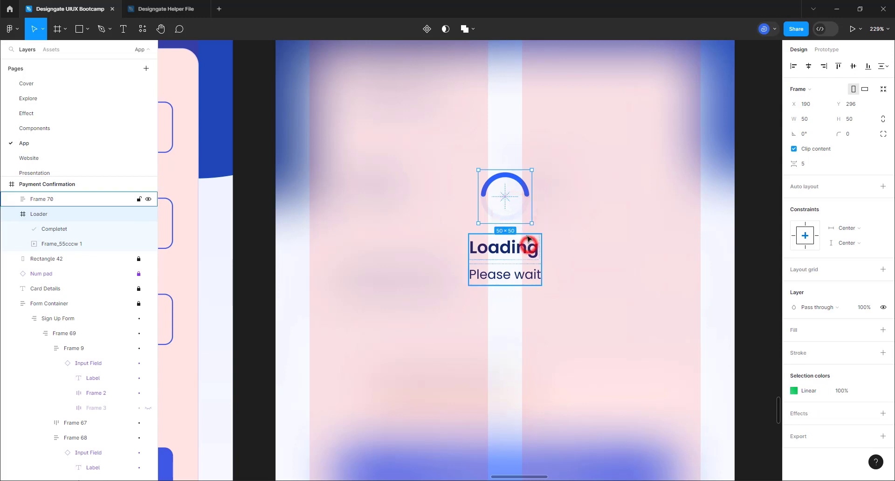
left_click(520, 208, "shift")
key("shift+a")
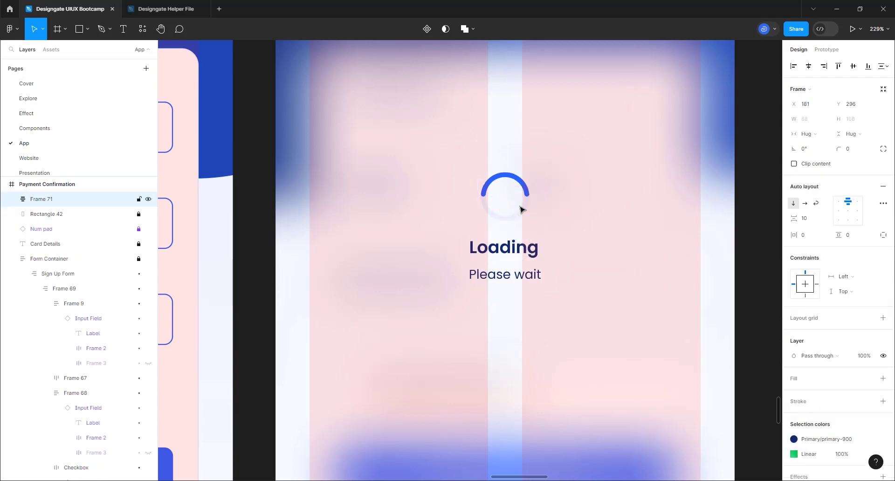
- Size the group 250×250, centre its contents, and centre it horizontally on screen
left_click(809, 124)
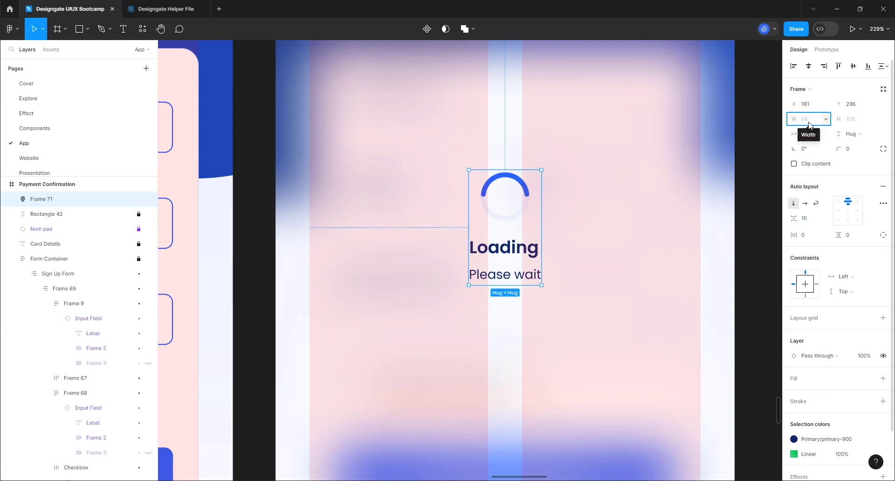
type("250")
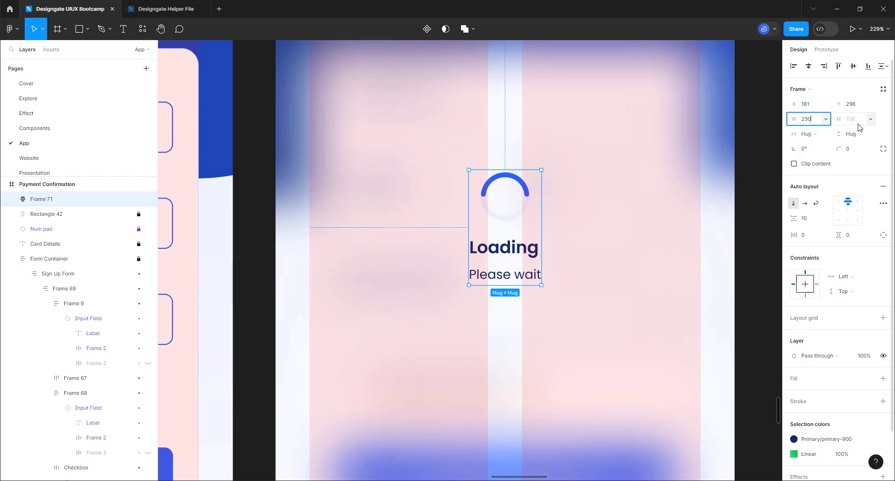
left_click(858, 124)
type("25")
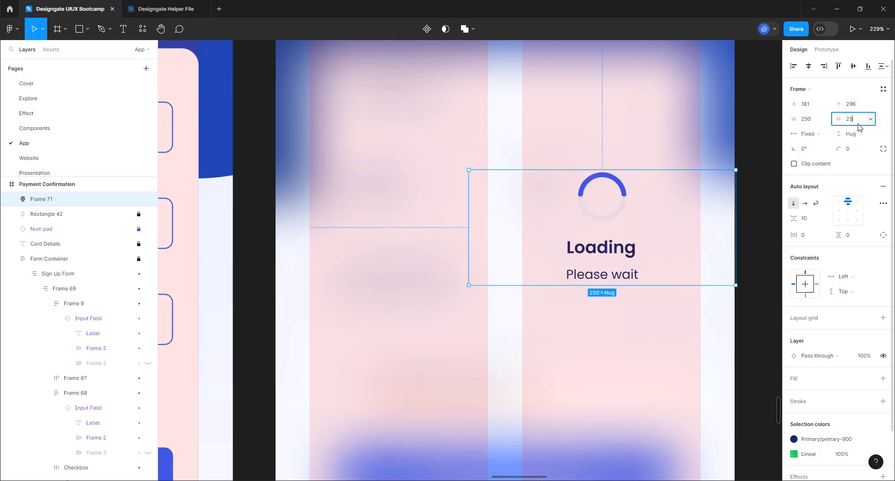
type("0")
key("Return")
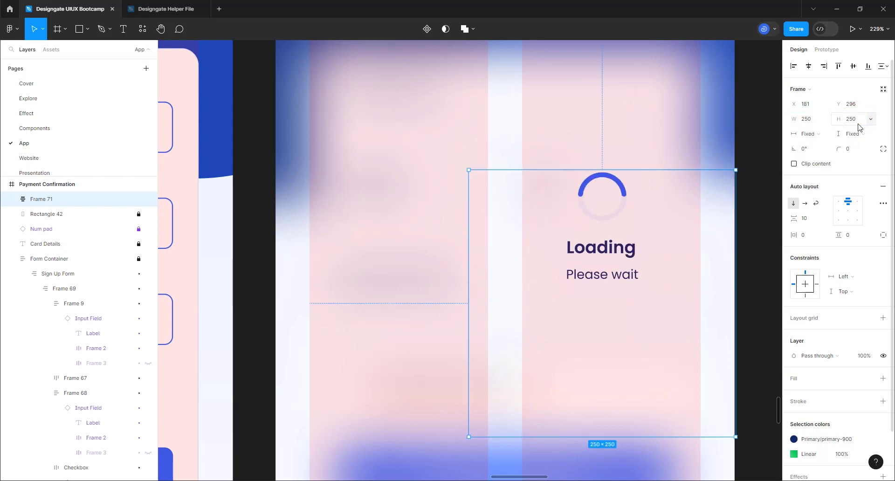
left_click(849, 211)
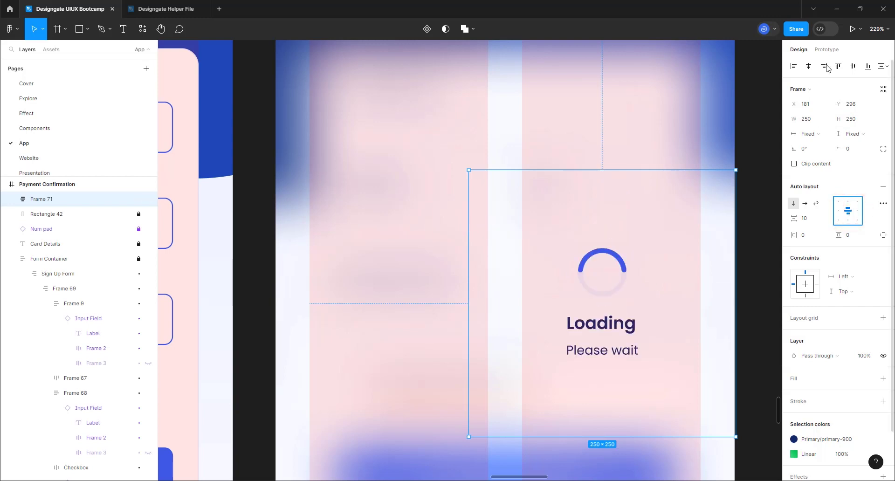
left_click(808, 66)
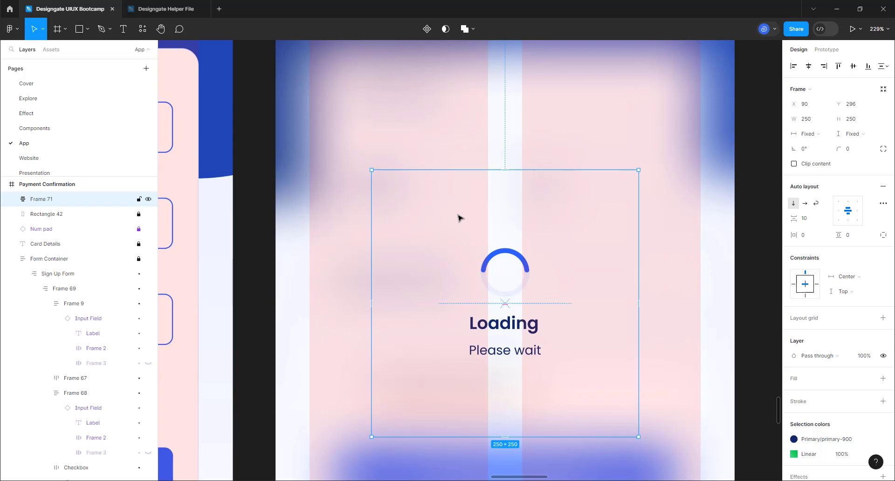
- Show all local components in the Assets library by clearing the search
left_click(45, 49)
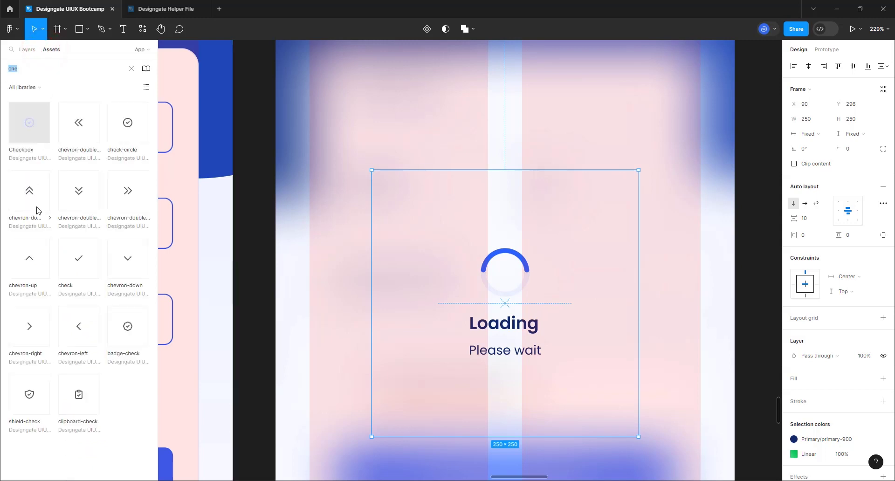
left_click(131, 70)
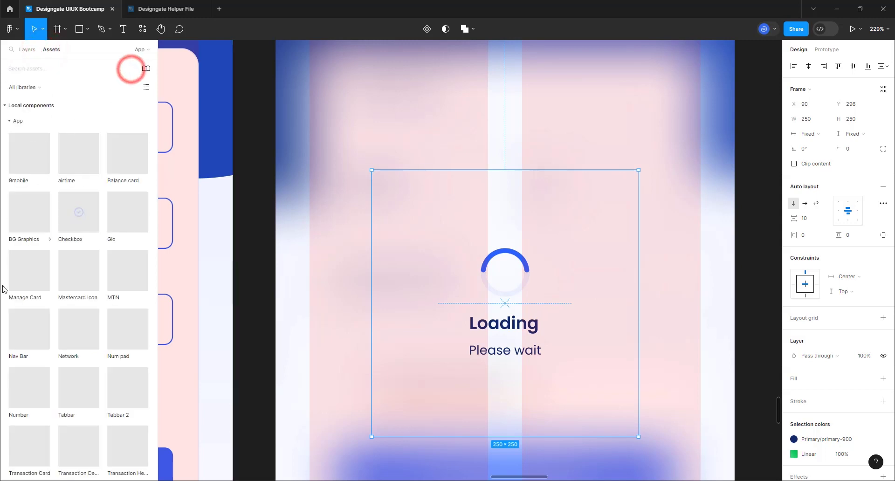
scroll(92, 211, "down", 5)
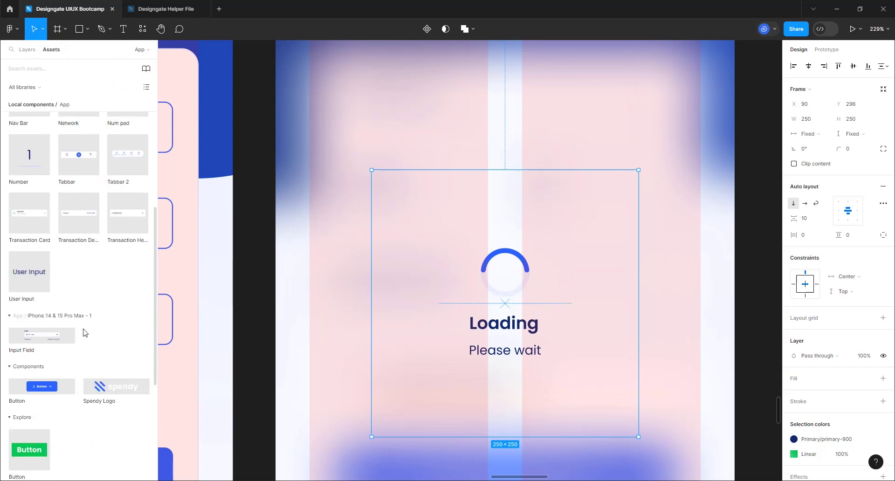
- Place a Button instance inside the loader frame below the Loading text, replacing a misplaced copy
left_click_drag(44, 383, 519, 365)
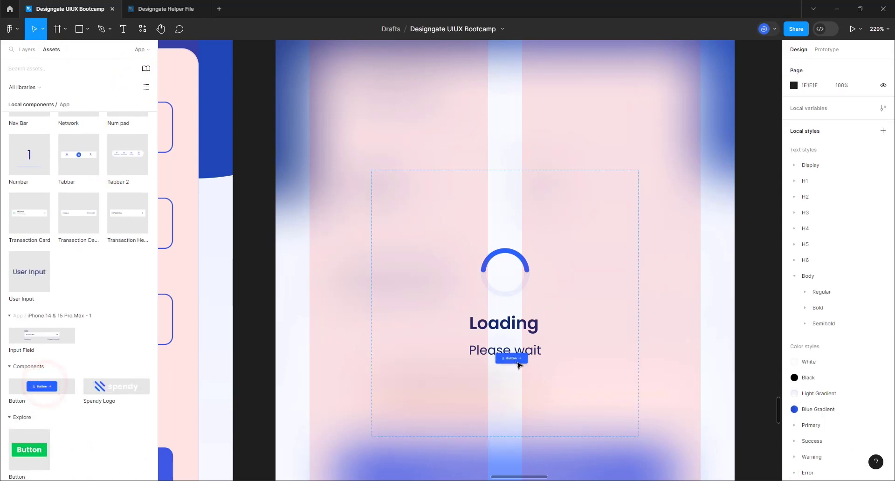
left_click_drag(522, 396, 523, 396)
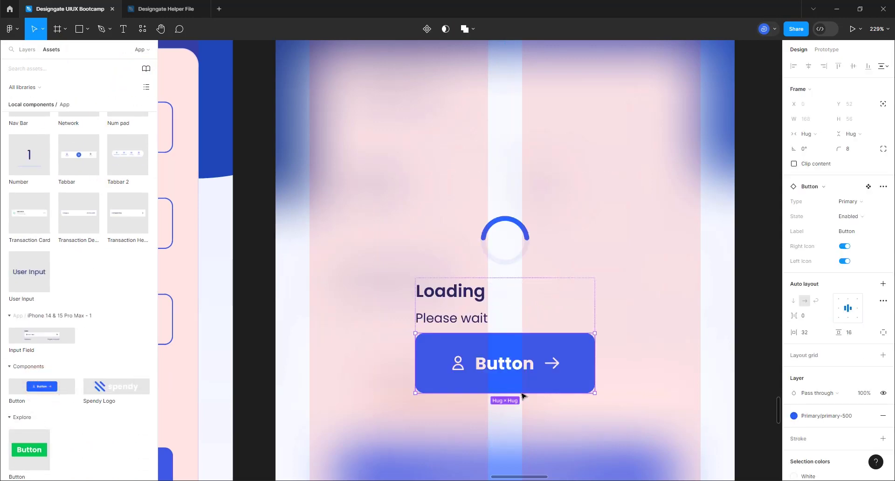
key("Delete")
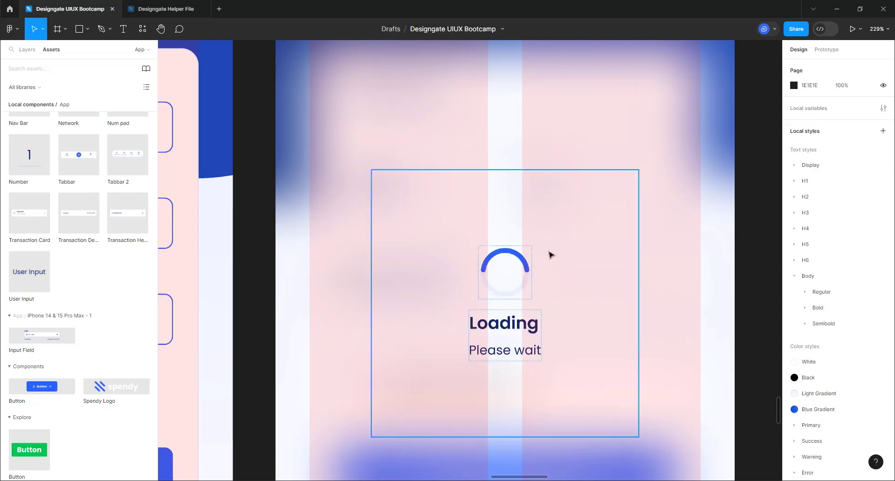
left_click(544, 252)
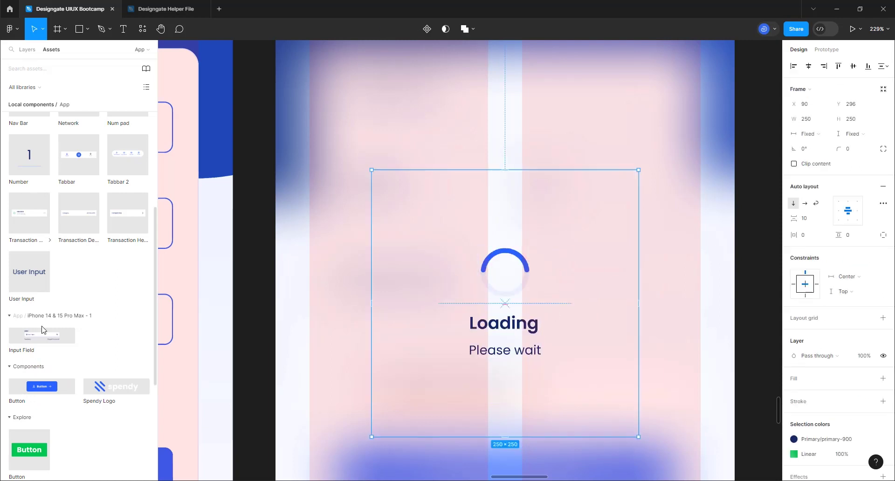
left_click_drag(44, 382, 504, 407)
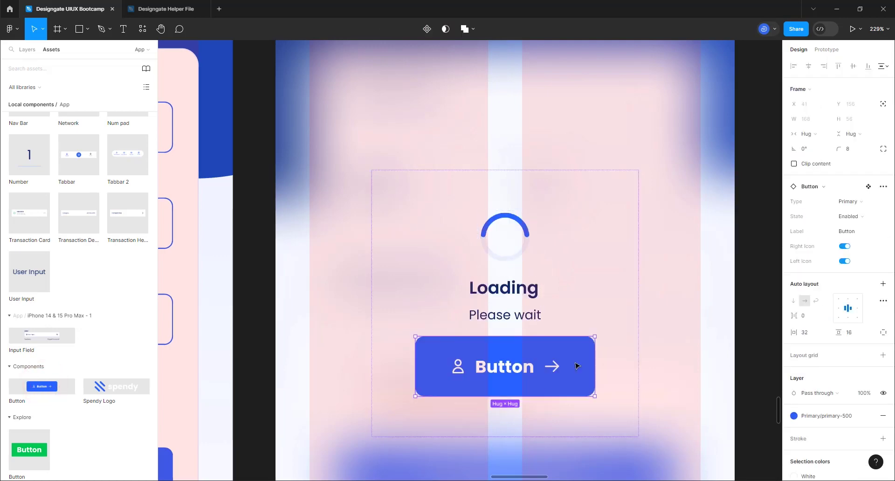
- Turn off the button's left and right icons and relabel it 'Done'
left_click(844, 261)
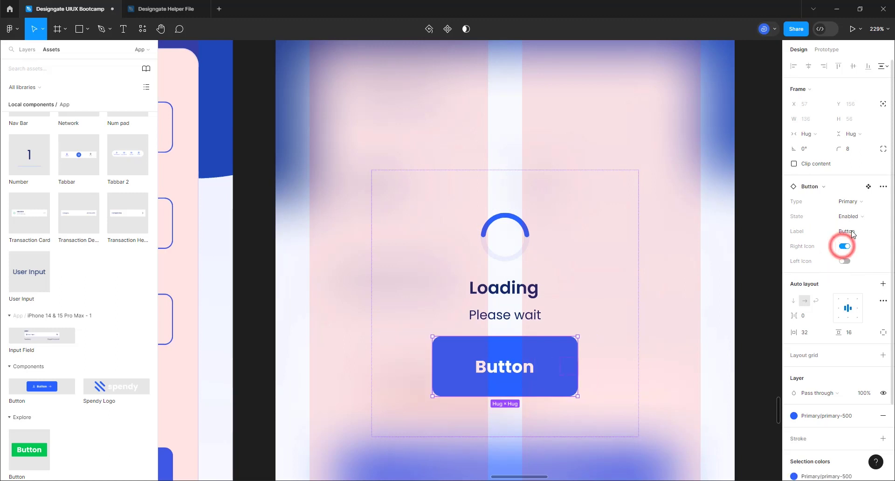
left_click(851, 232)
type("D")
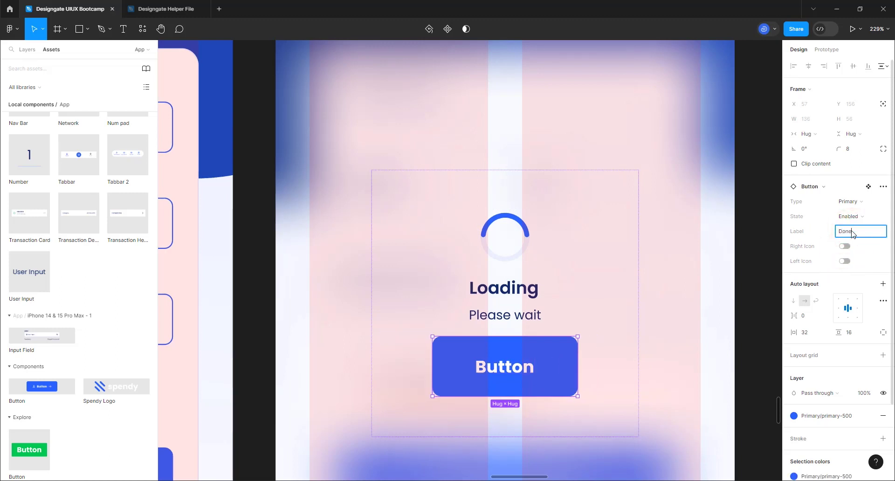
type("one")
key("Return")
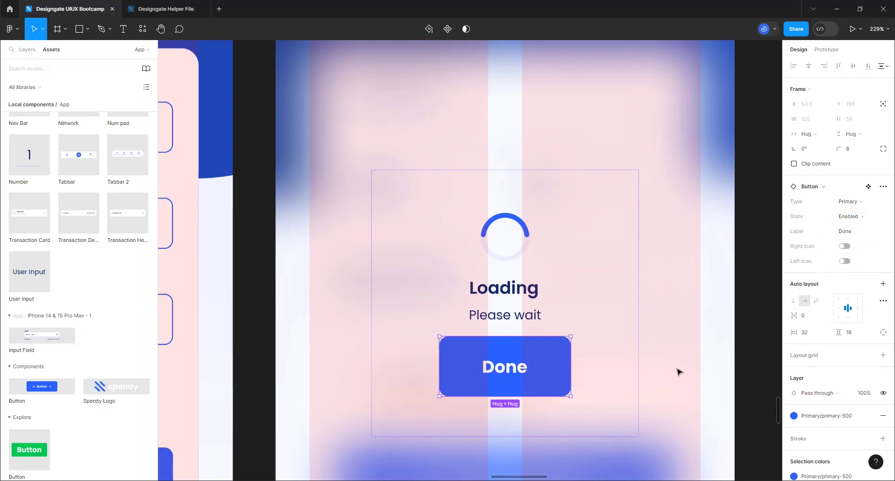
left_click(604, 250)
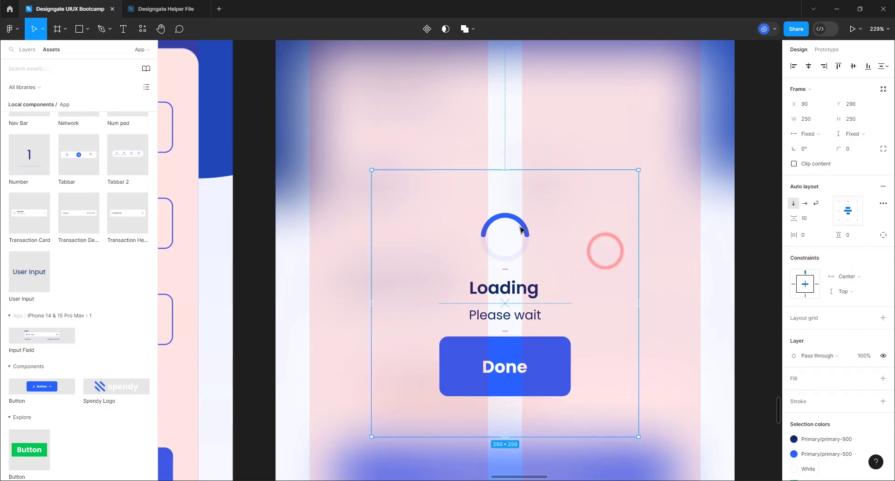
- Zoom out and select the Rectangle 42 overlay in the Layers list
scroll(464, 167, "down", 5)
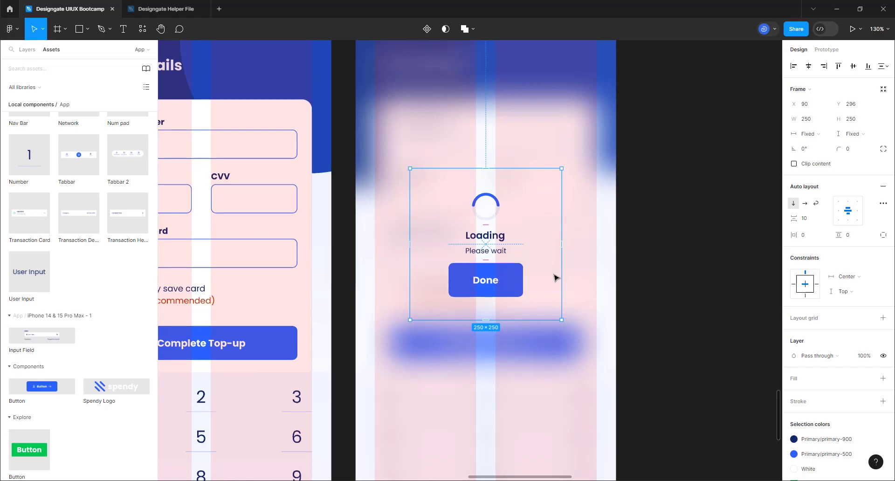
scroll(539, 258, "down", 3)
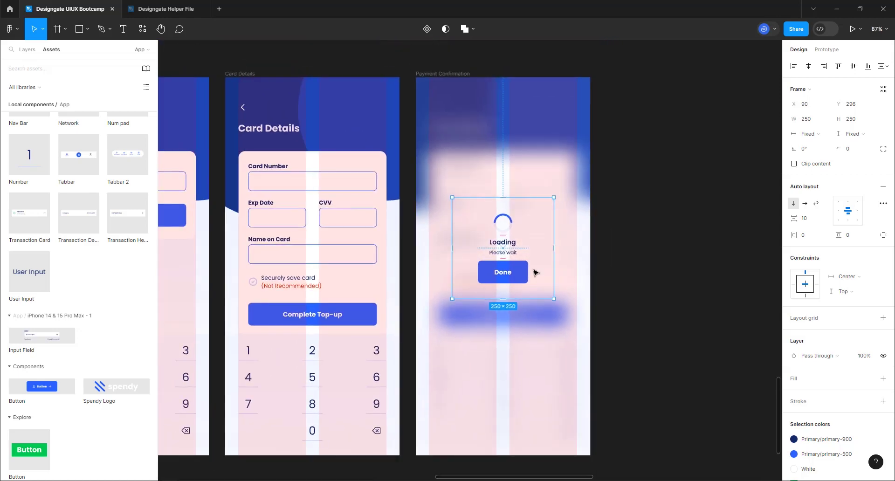
left_click(26, 50)
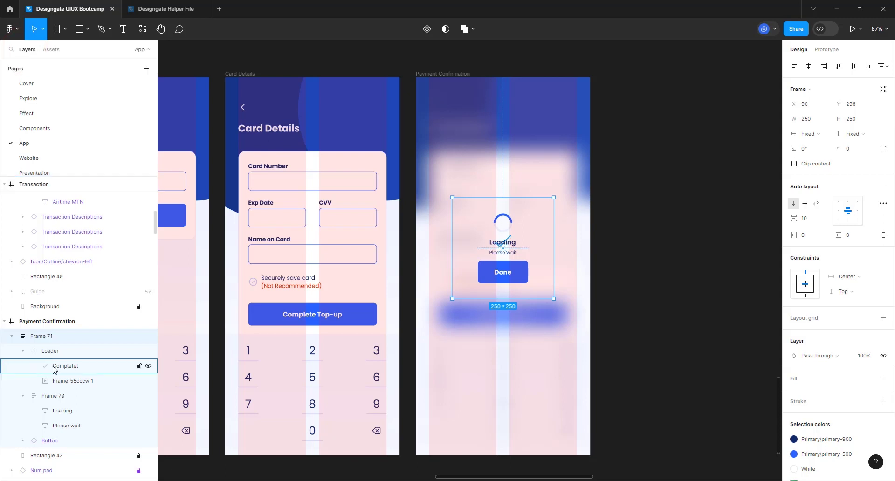
left_click(45, 461)
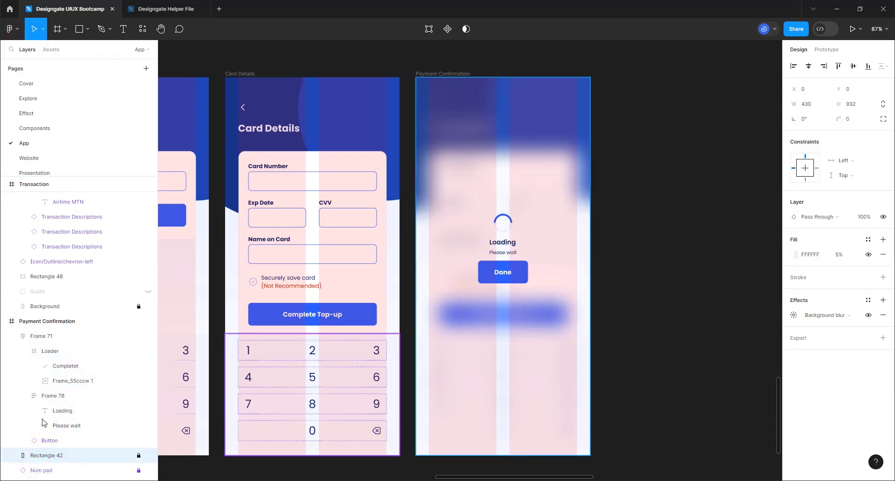
- Keep Rectangle 42 visible, unlock it, and set its fill opacity to 70
left_click(148, 456)
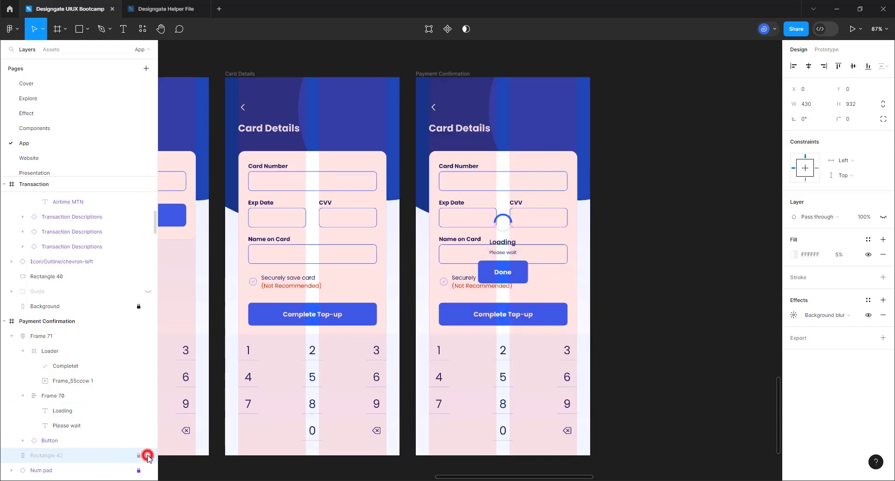
left_click(147, 456)
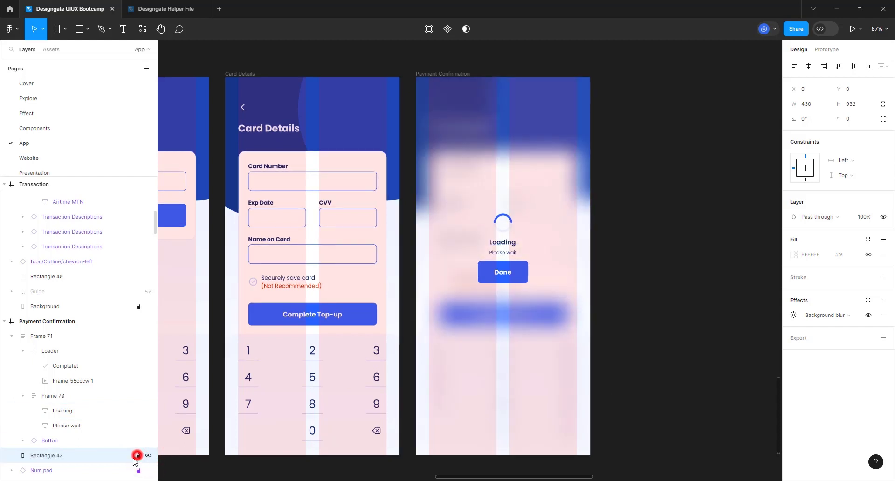
left_click(136, 457)
left_click(840, 255)
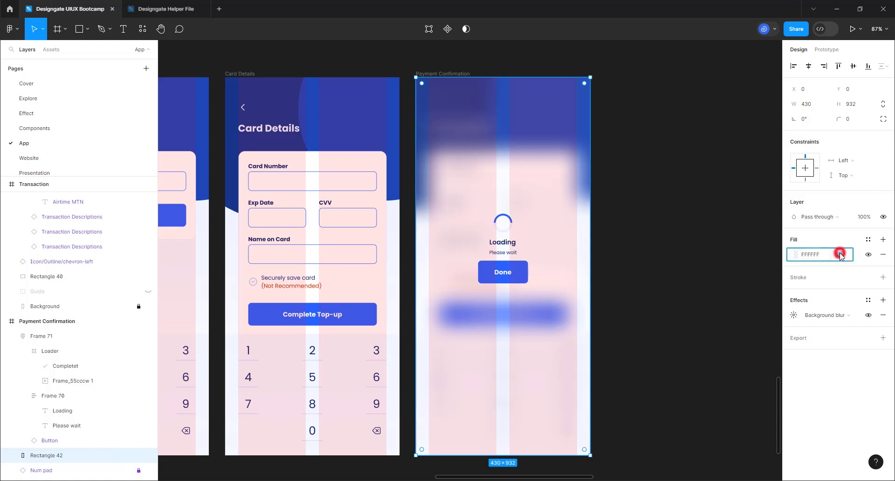
type("70")
key("Return")
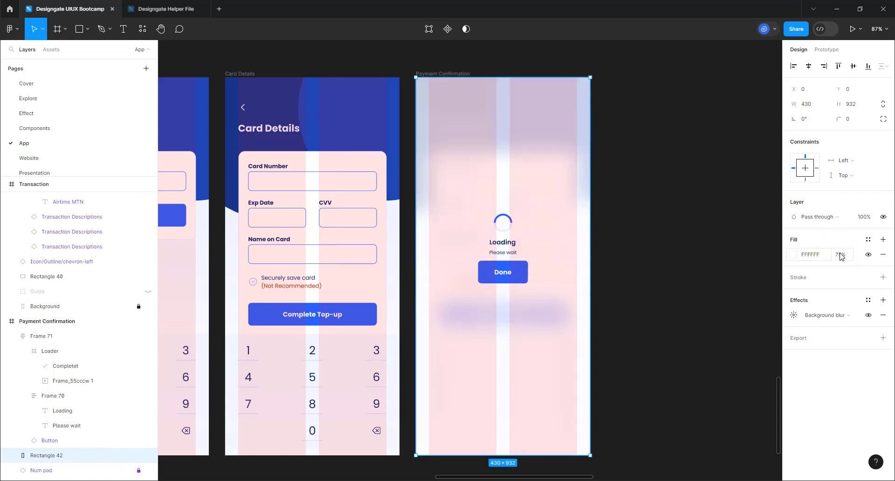
- Add a background blur to the overlay, trying 15 and 25 before settling on 20
left_click(795, 316)
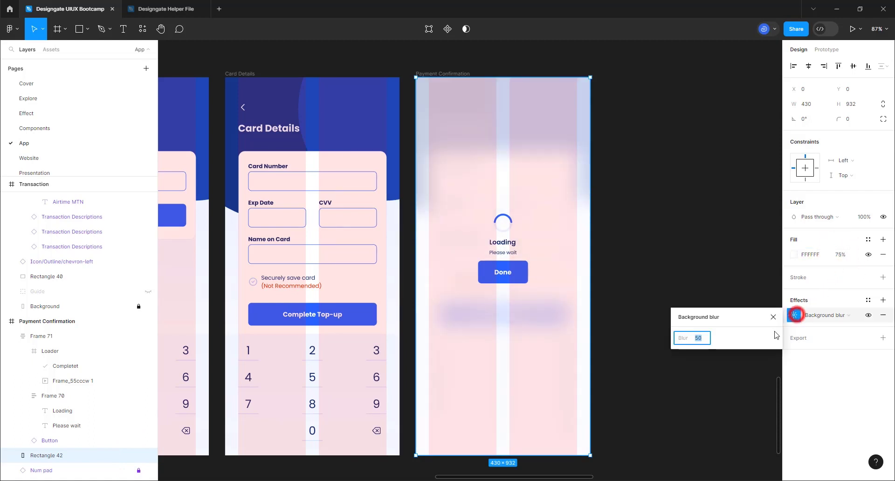
left_click(698, 339)
type("15")
key("Return")
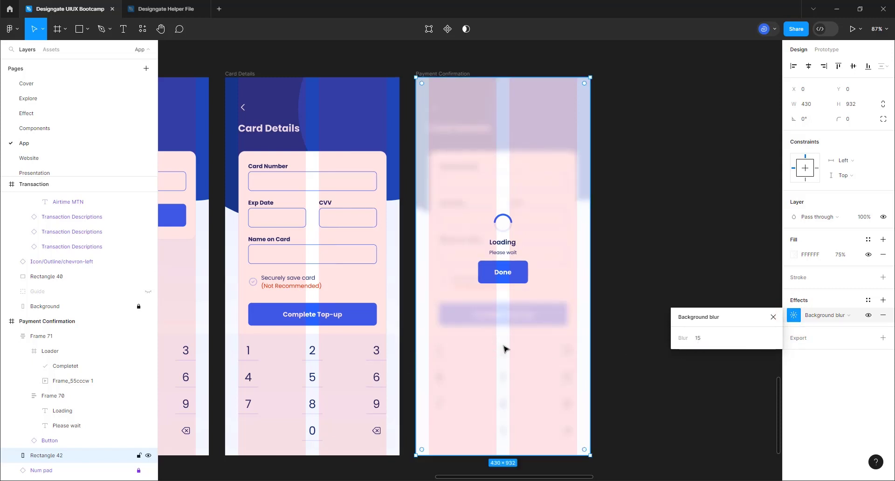
left_click(699, 338)
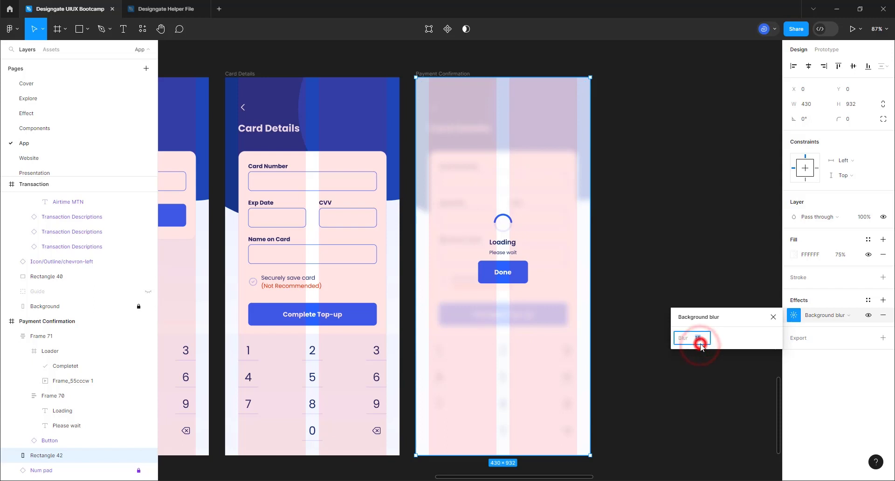
type("25")
key("Return")
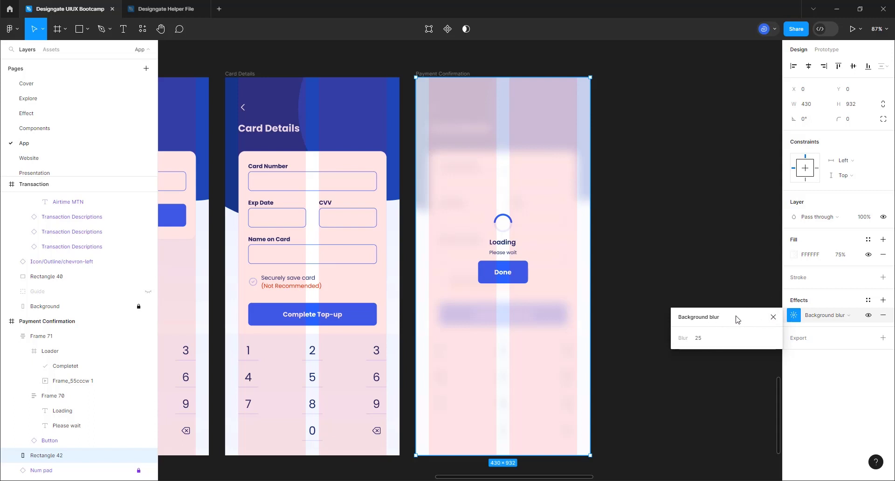
left_click(699, 338)
type("20")
key("Return")
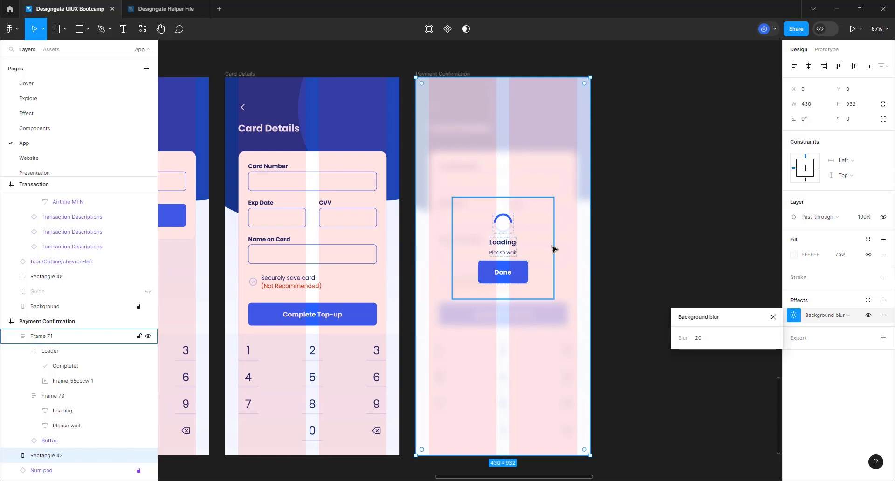
left_click(712, 209)
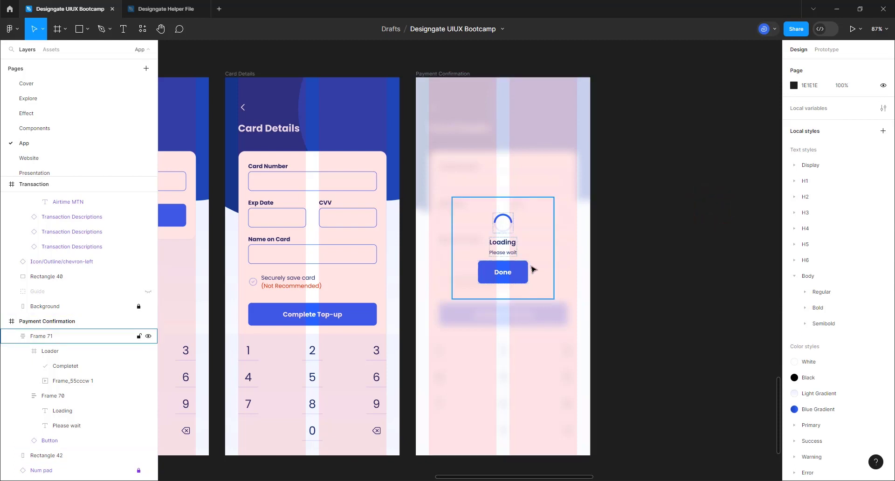
- Duplicate loader Frame 71 and move the copy, Frame 72, below it at Y 589
scroll(533, 269, "up", 5)
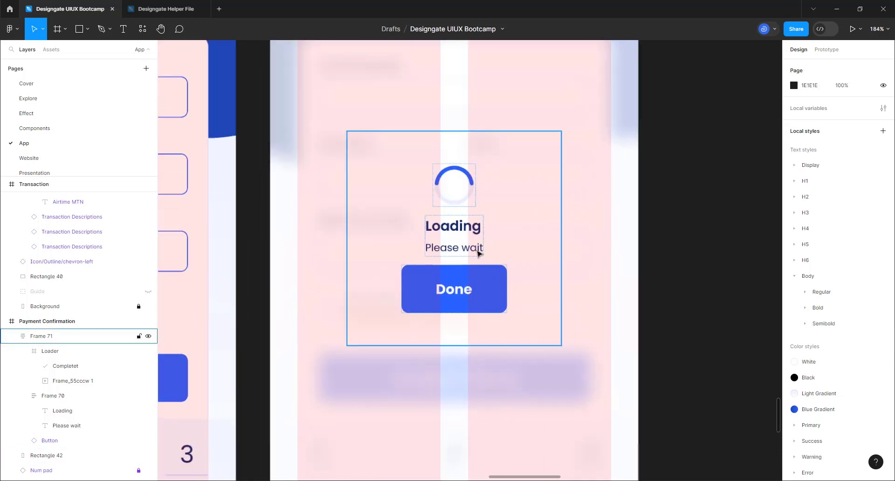
left_click(477, 234)
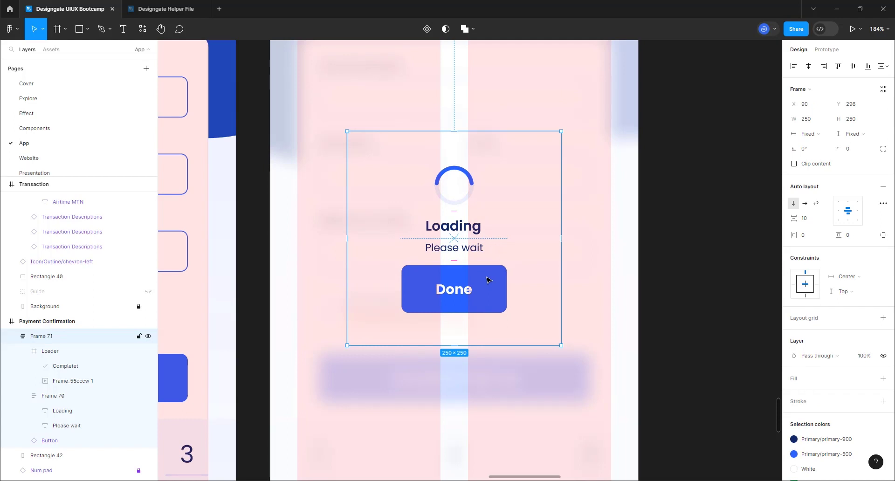
key("ctrl+d")
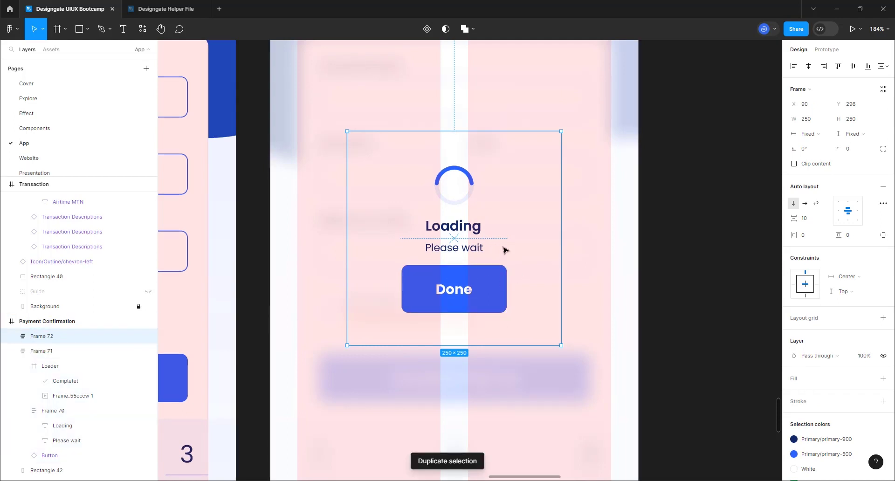
scroll(509, 187, "down", 3)
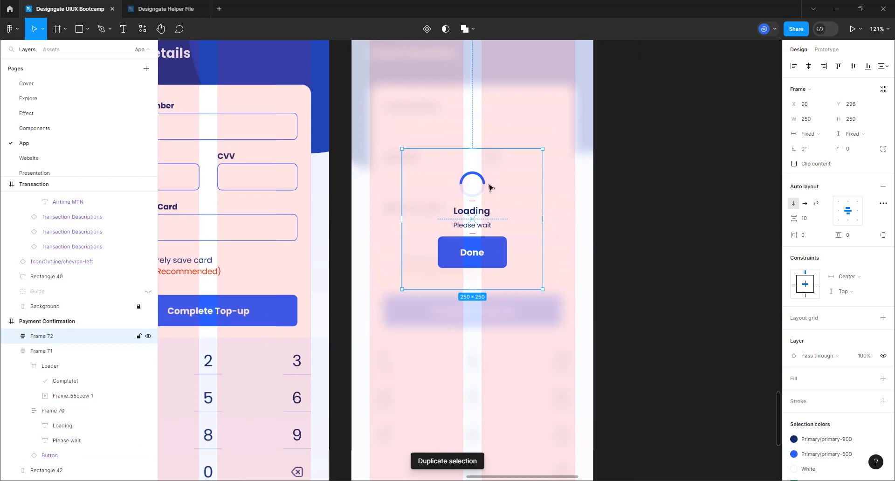
left_click(487, 185)
left_click_drag(490, 314, 493, 355)
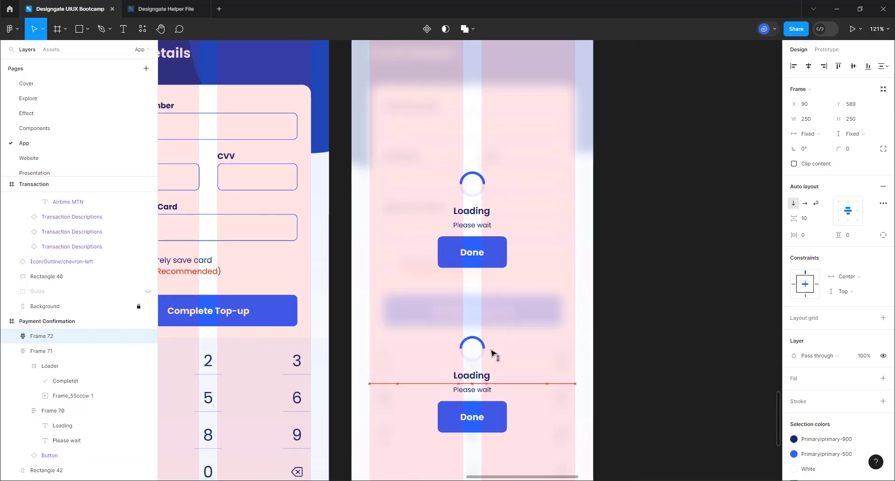
scroll(515, 447, "up", 3, "ctrl")
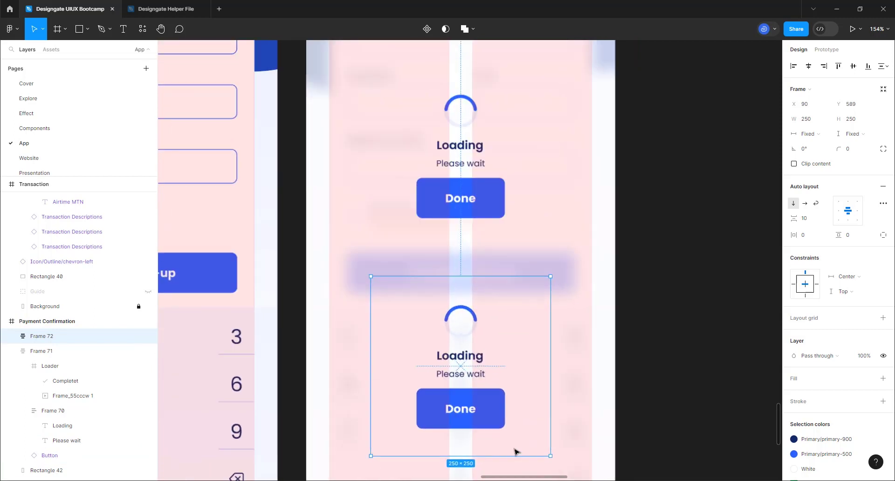
left_click(480, 200)
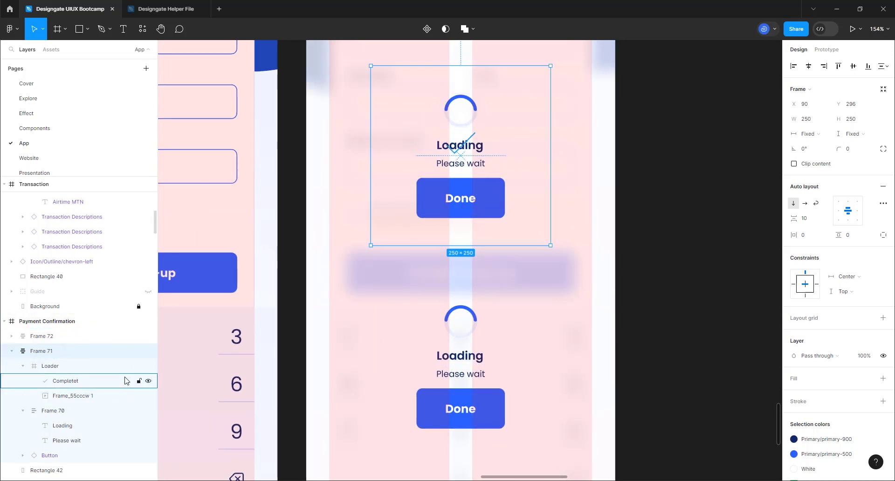
- Hide the Done button in the original loader Frame 71
left_click(445, 213)
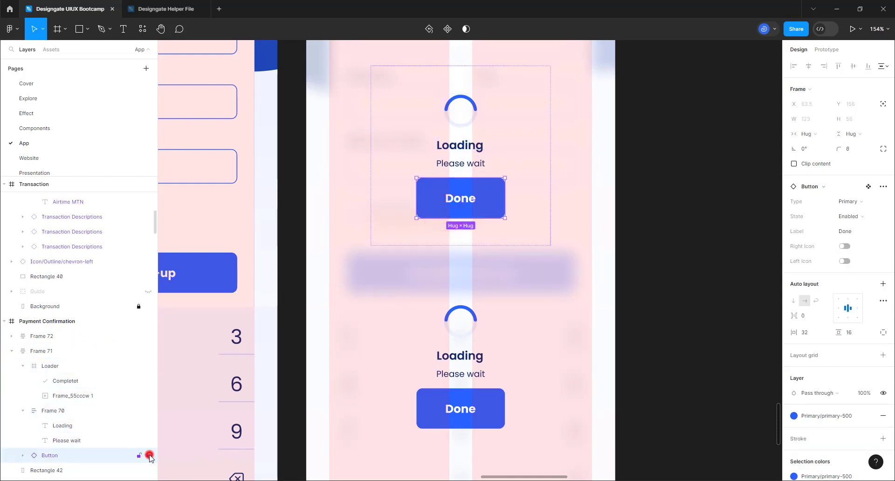
left_click(149, 456)
left_click(510, 172)
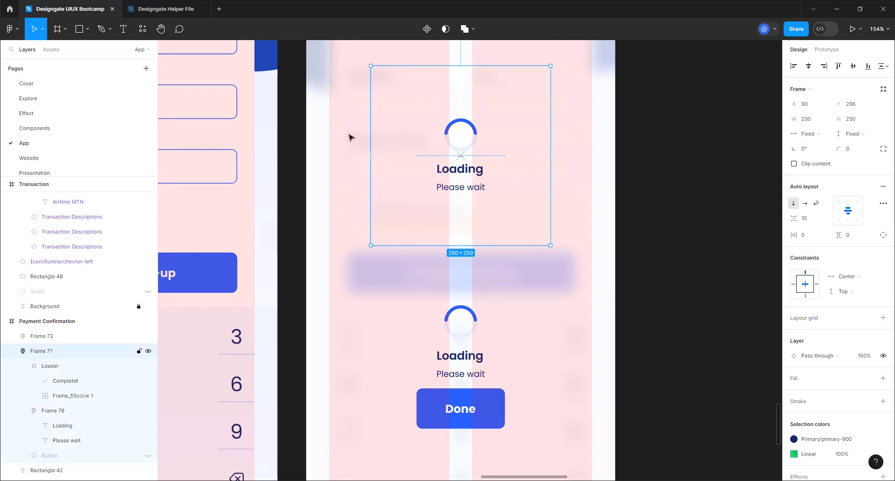
- Select the Please wait text in the duplicate loader Frame 72
left_click(295, 108)
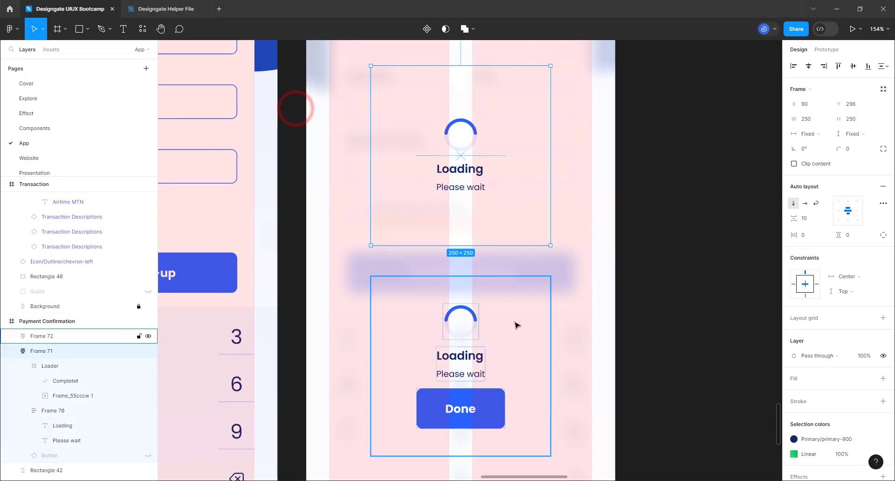
scroll(513, 236, "down", 1)
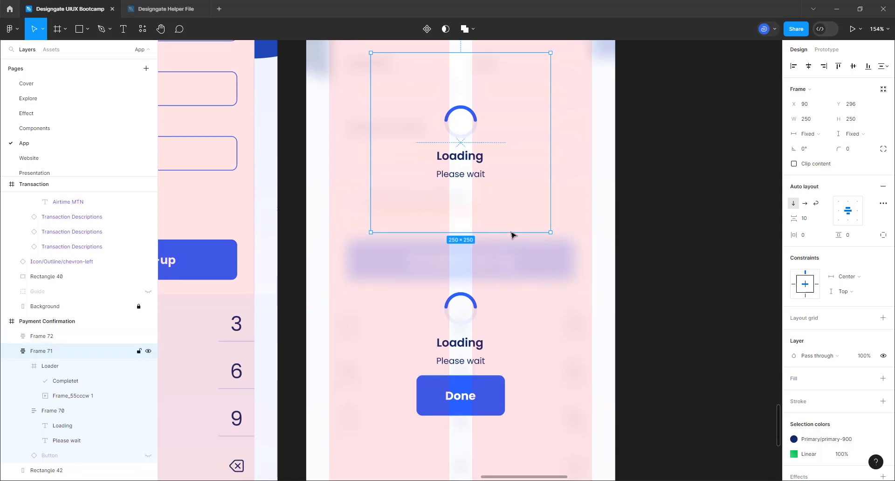
scroll(479, 316, "down", 2)
scroll(482, 320, "up", 5)
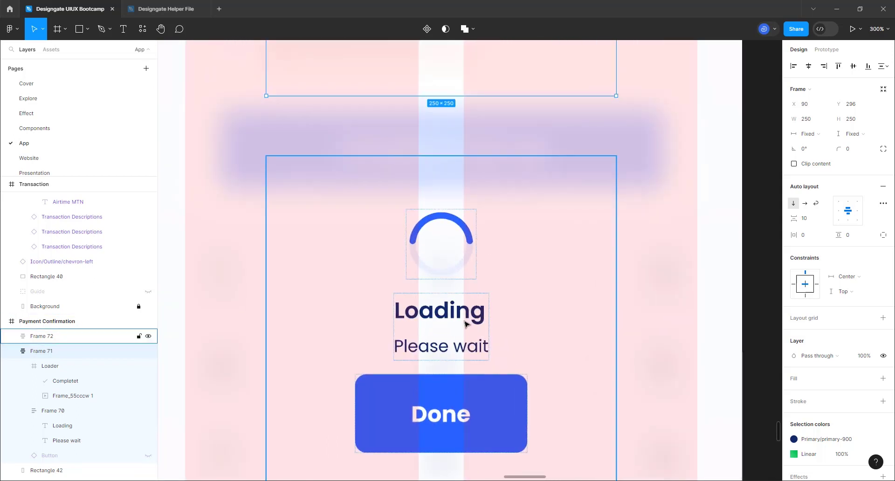
left_click(455, 347)
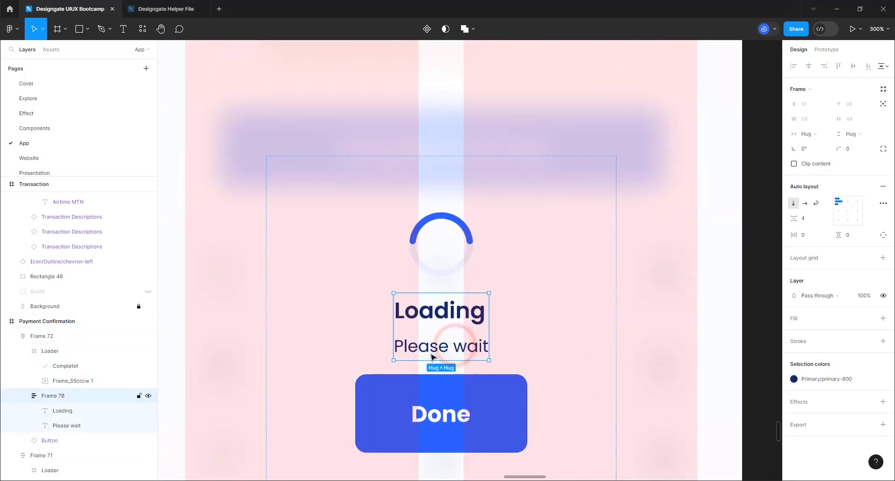
left_click(451, 352)
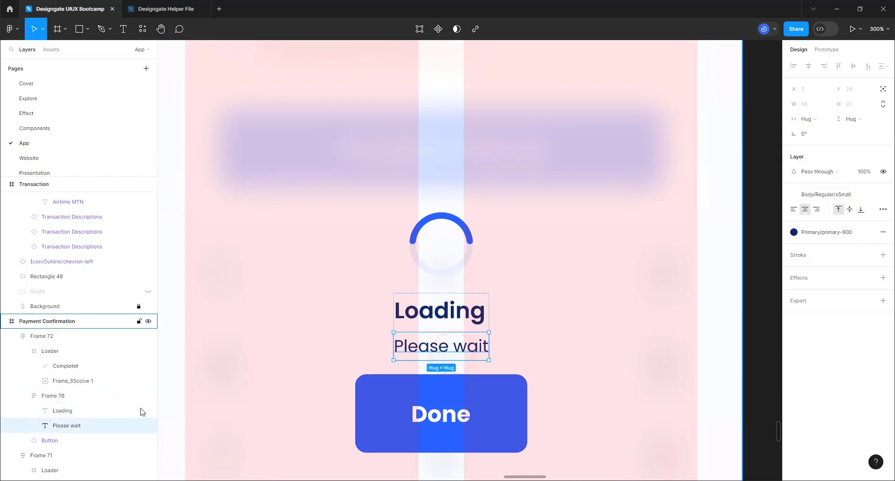
- Hide the duplicate's Please wait line and change its Loading heading to 'Successful'
left_click(147, 428)
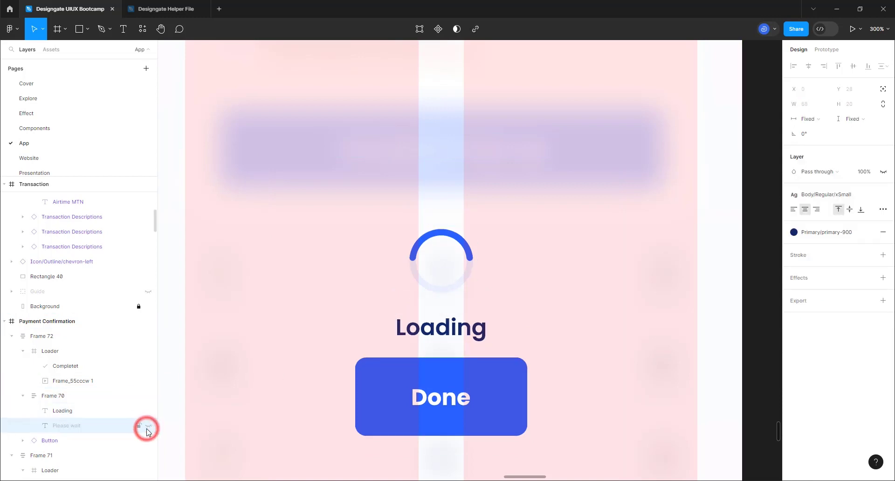
left_click(427, 324)
left_click(430, 326)
double_click(430, 327)
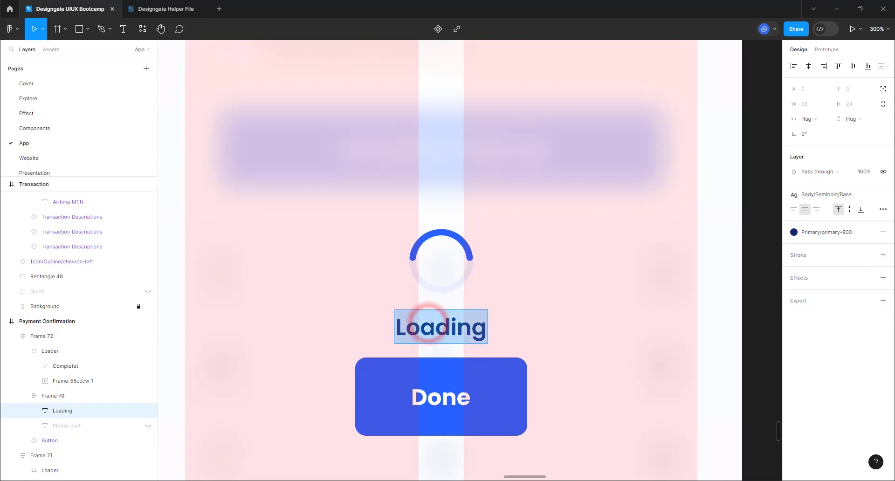
type("Successful")
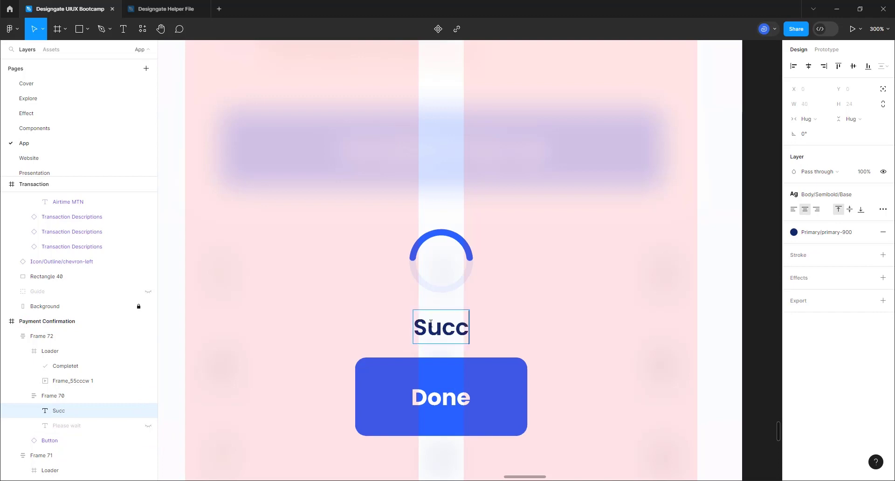
left_click(600, 311)
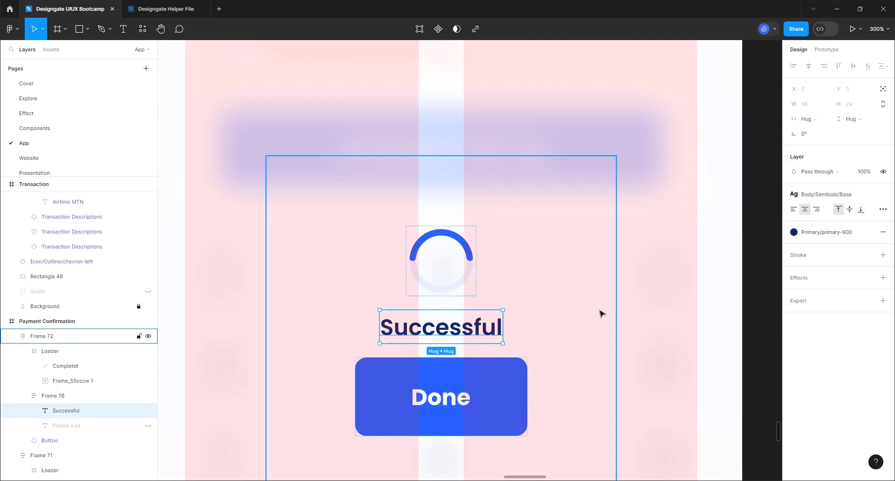
left_click(602, 315)
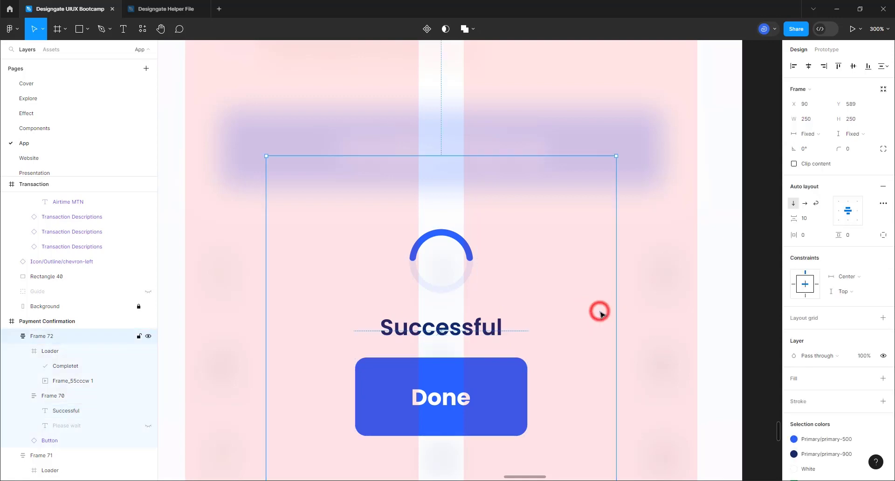
- Center the Completet check mark vertically inside the duplicate's loader circle
left_click(434, 238)
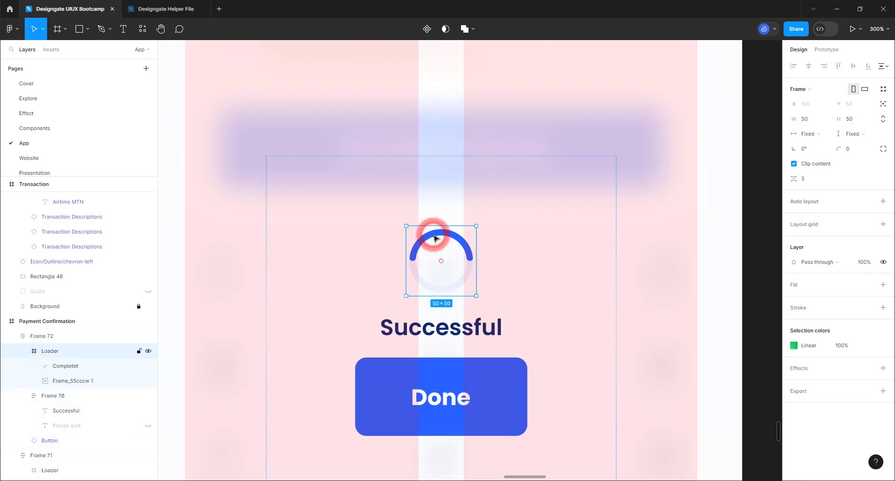
left_click(69, 369)
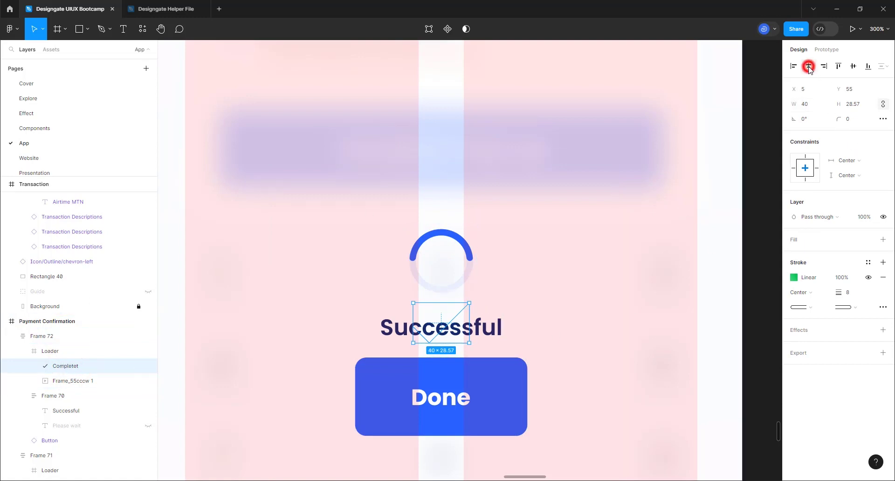
left_click(855, 67)
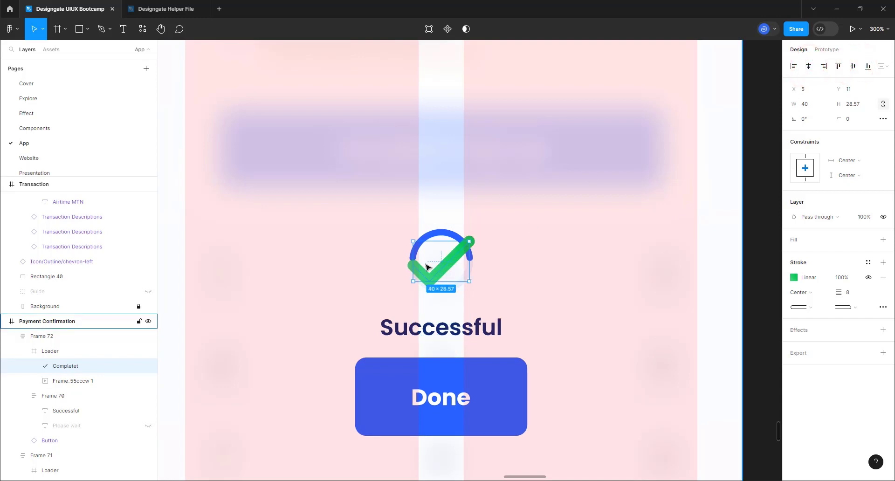
- Nudge the loading spinner GIF down to Y 100
left_click(66, 381)
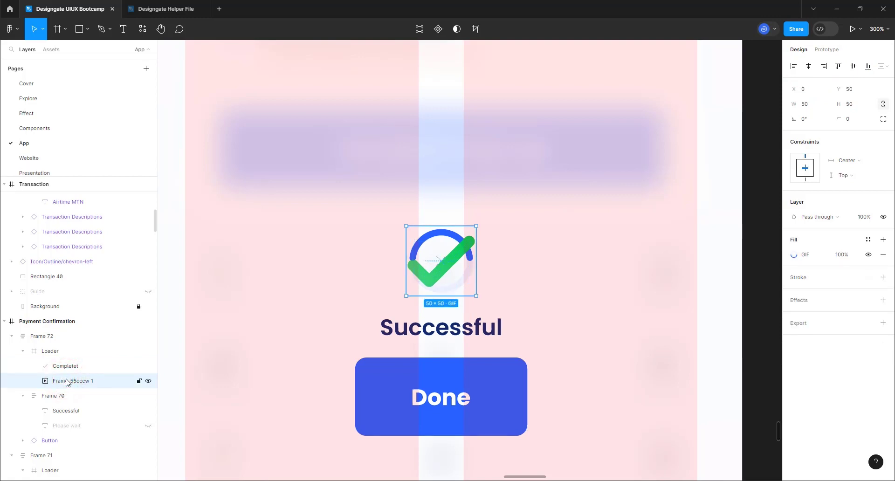
key("shift+Down")
key("shift+Down")
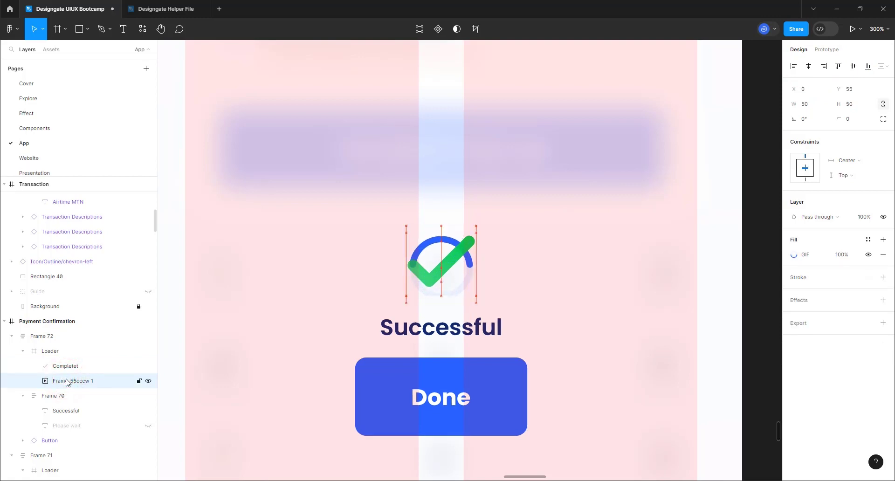
key("Down")
key("Down")
key("Down")
key("Down")
key("Down")
key("Down")
key("Down")
key("Down")
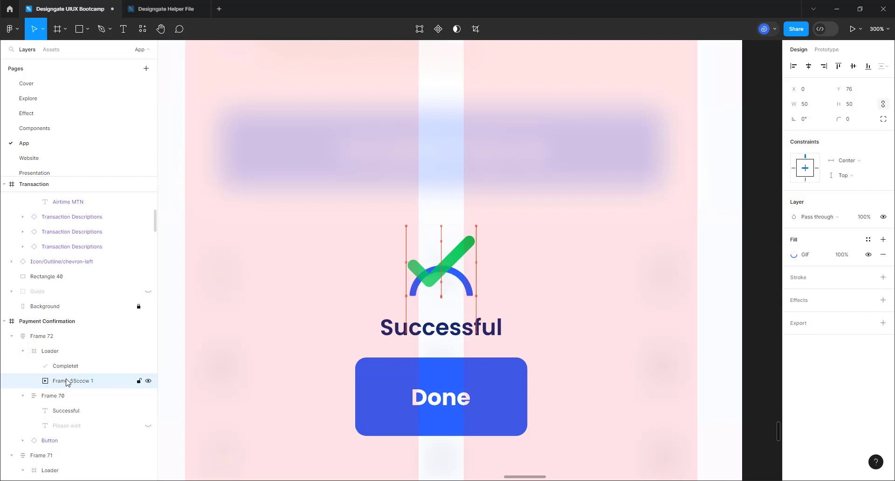
key("Down")
key("Down")
key("Down")
key("Down")
key("Down")
key("Down")
key("Down")
key("Down")
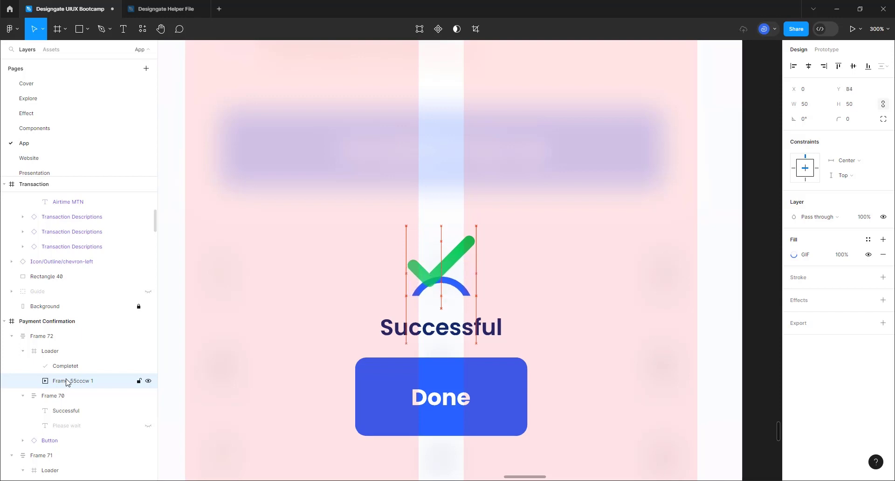
key("Down")
key("Down")
key("Down")
key("Down")
key("Down")
key("Down")
key("Down")
key("Down")
key("Down")
key("Down")
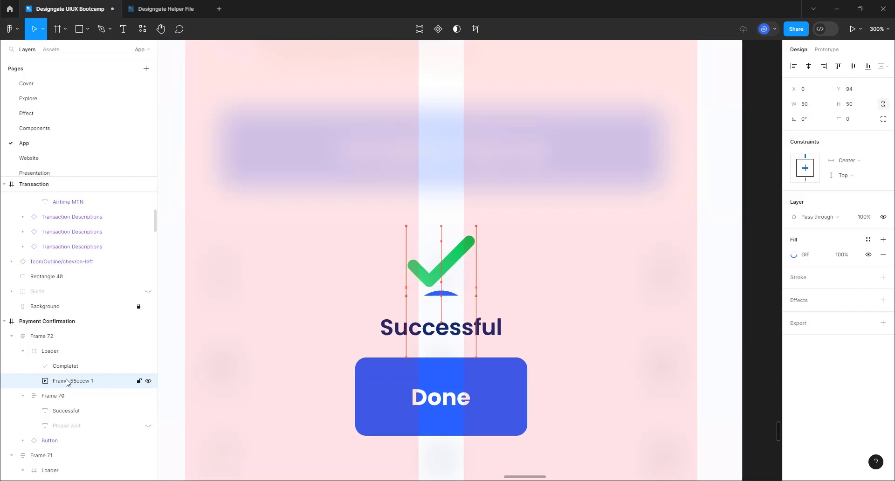
key("Down")
left_click(727, 275)
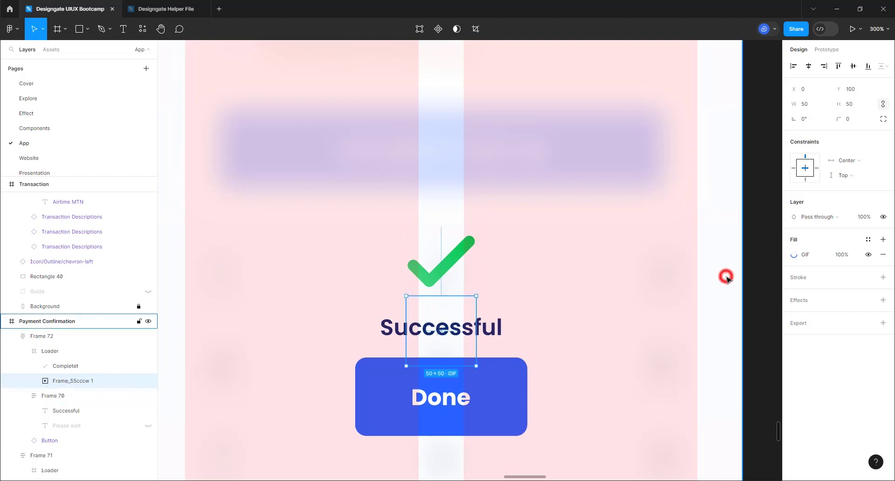
scroll(575, 248, "down", 2, "ctrl")
scroll(559, 258, "down", 5, "ctrl")
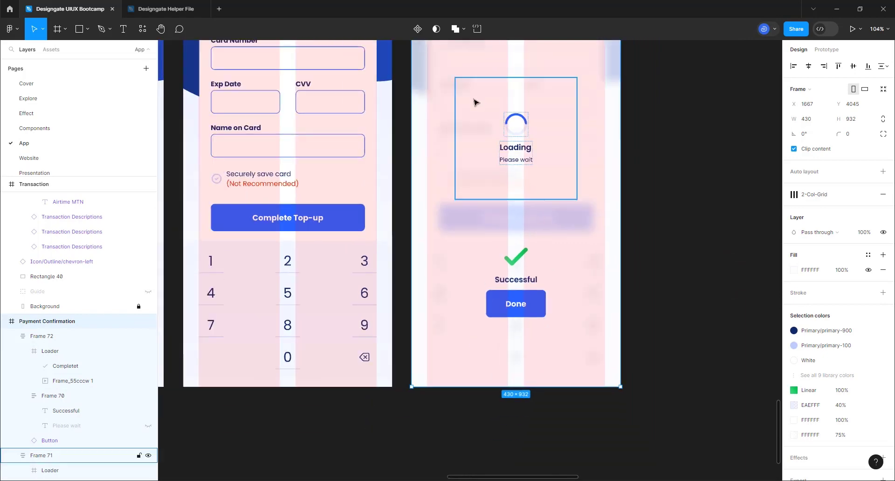
- Combine the loading and Successful frames into one component set
left_click(513, 176)
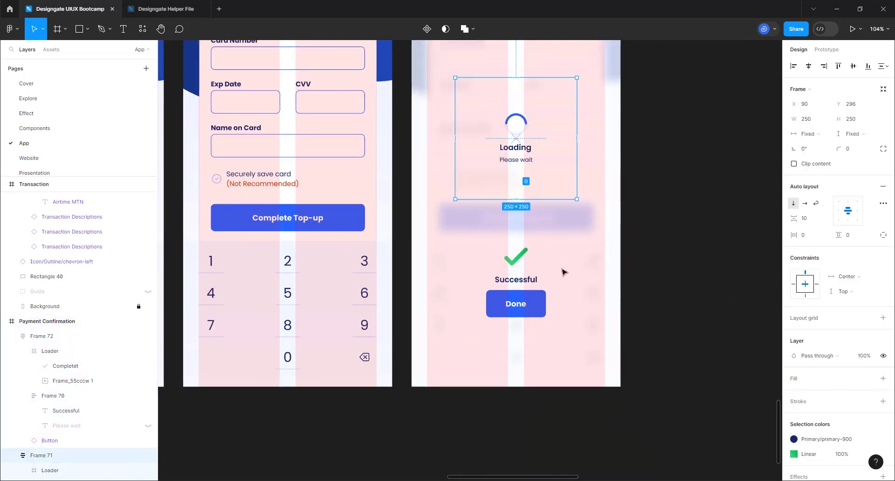
left_click(554, 285)
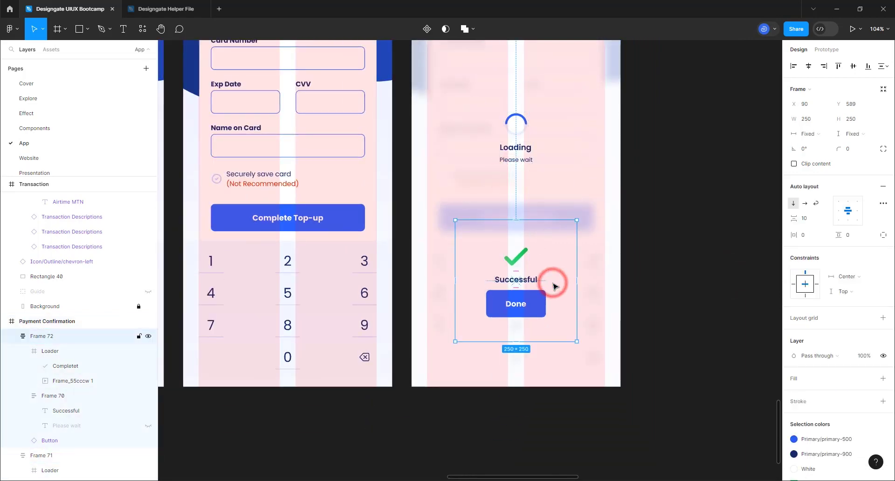
left_click(491, 129)
left_click(556, 261, "shift")
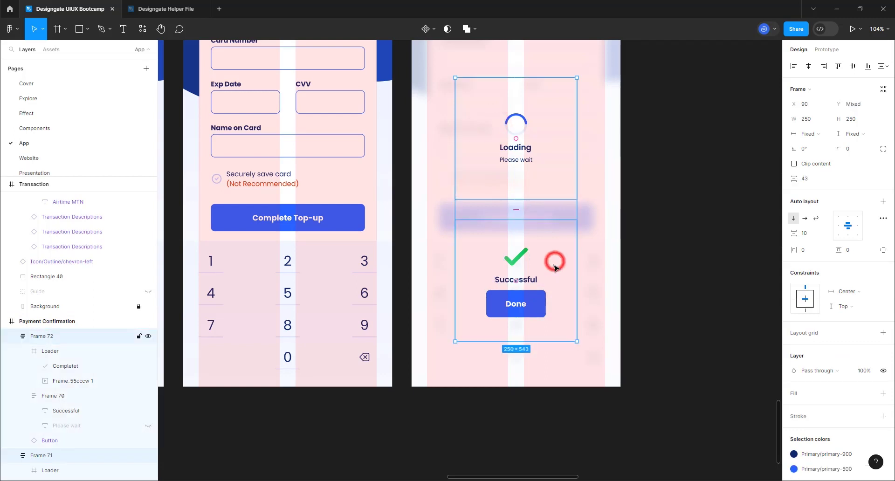
left_click(432, 28)
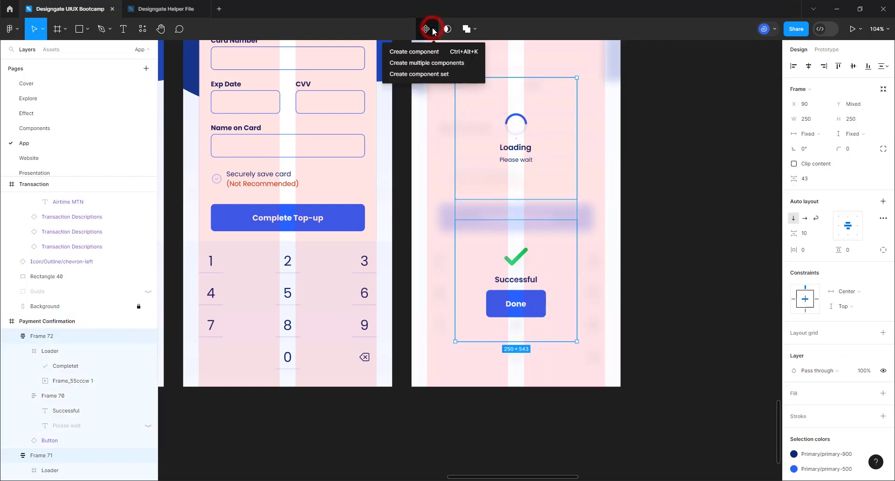
left_click(432, 75)
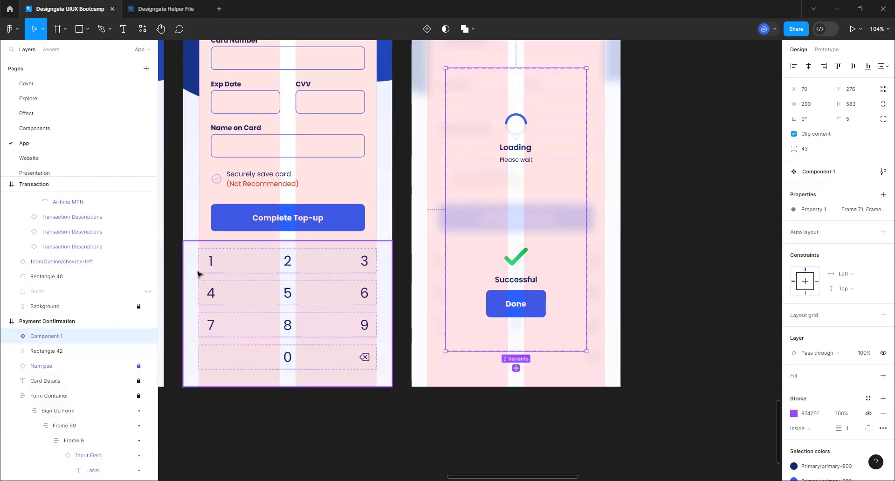
- Name the component set 'Loader' and move it off the Payment Confirmation screen
left_click(44, 341)
double_click(44, 342)
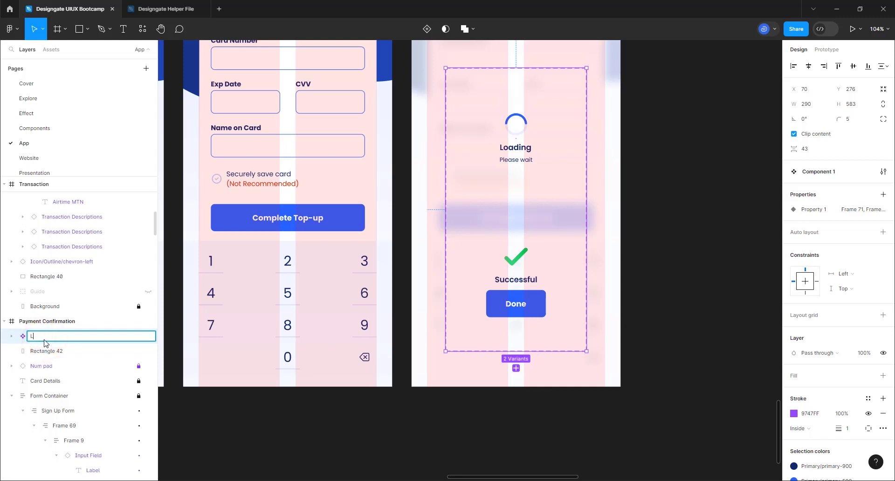
key("Return")
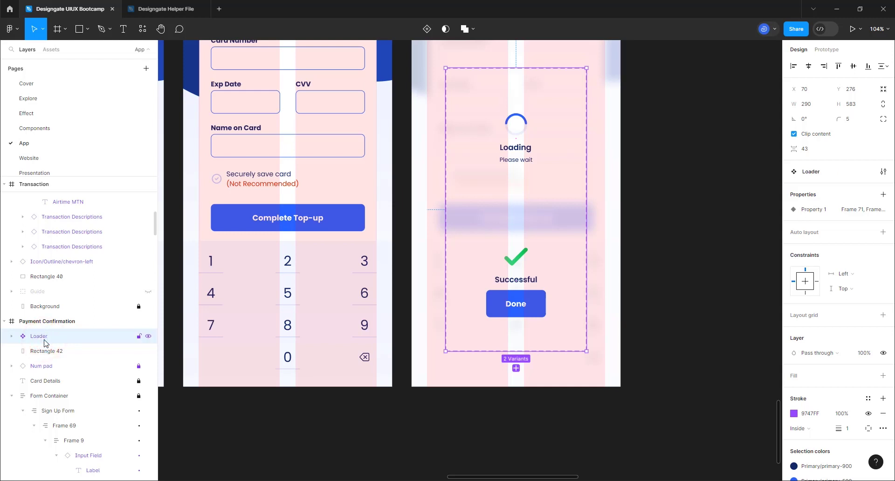
scroll(500, 289, "down", 3, "ctrl")
scroll(446, 237, "down", 8)
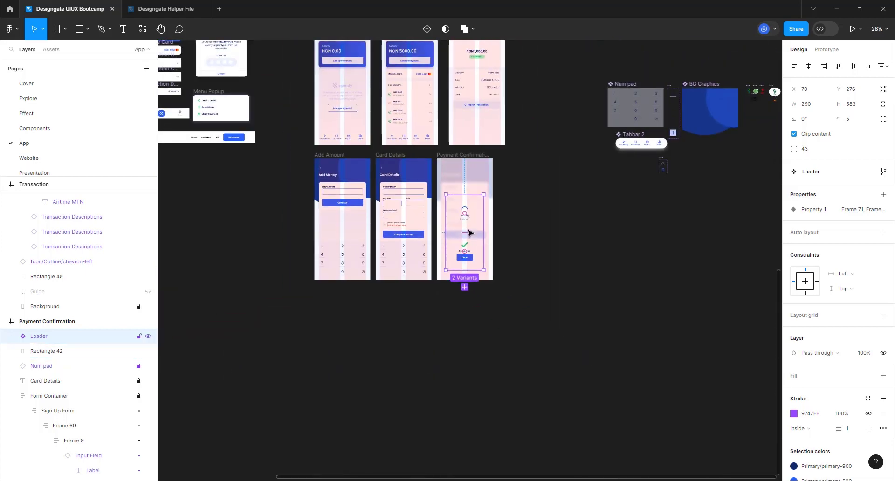
left_click_drag(465, 241, 469, 238)
left_click_drag(616, 194, 615, 195)
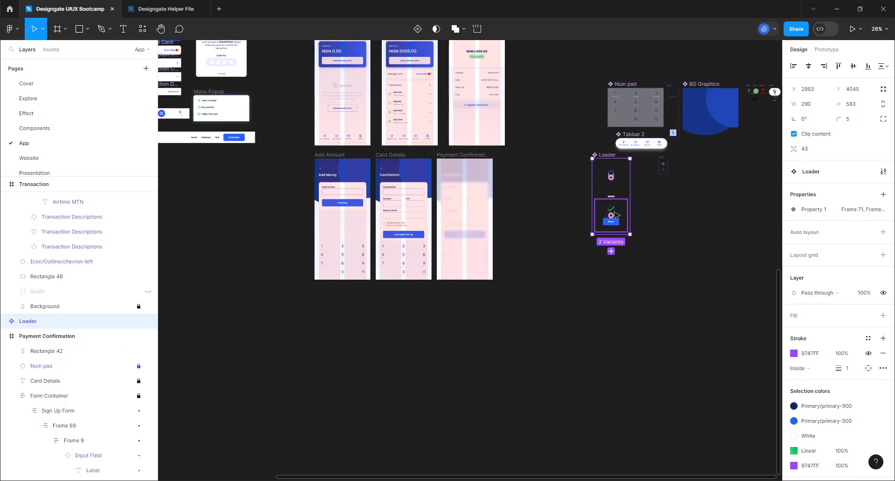
key("shift+2")
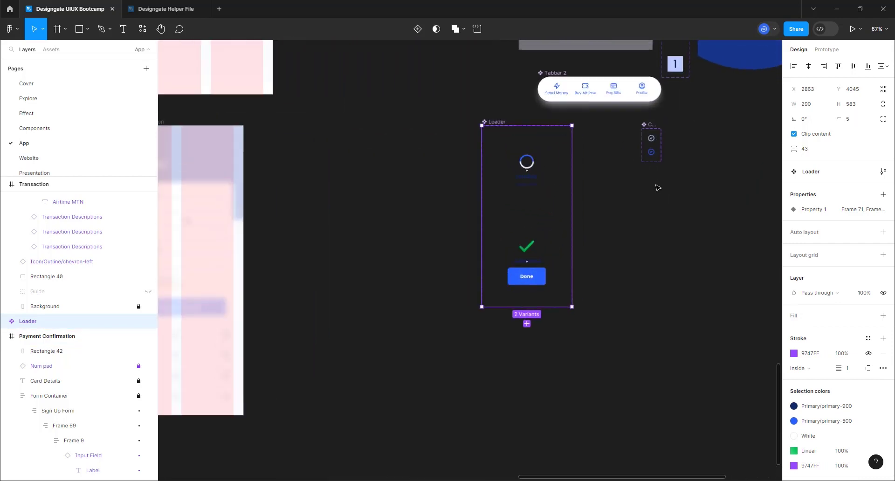
left_click(480, 181)
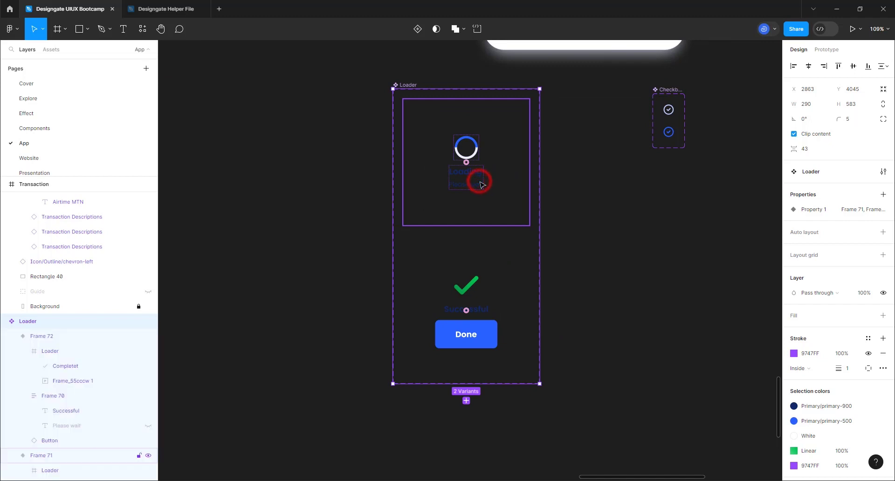
- Link the loading variant to the Successful variant, triggered After delay of 2400ms
left_click(827, 50)
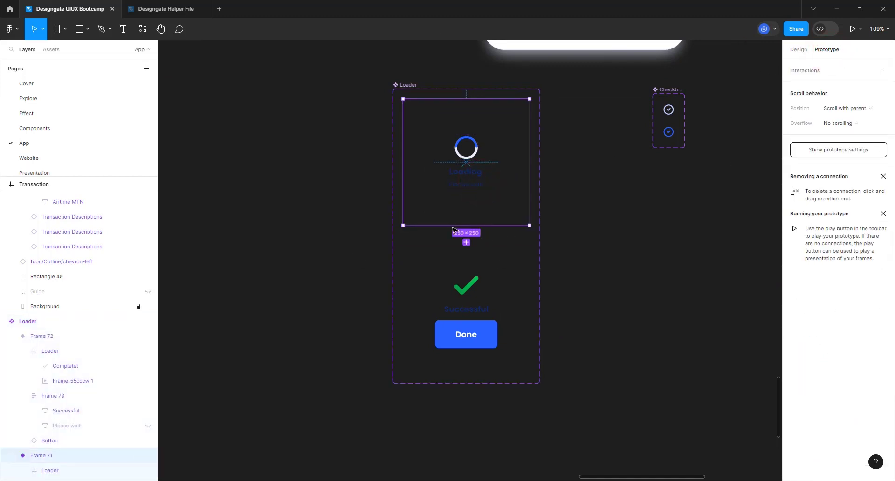
left_click(466, 226)
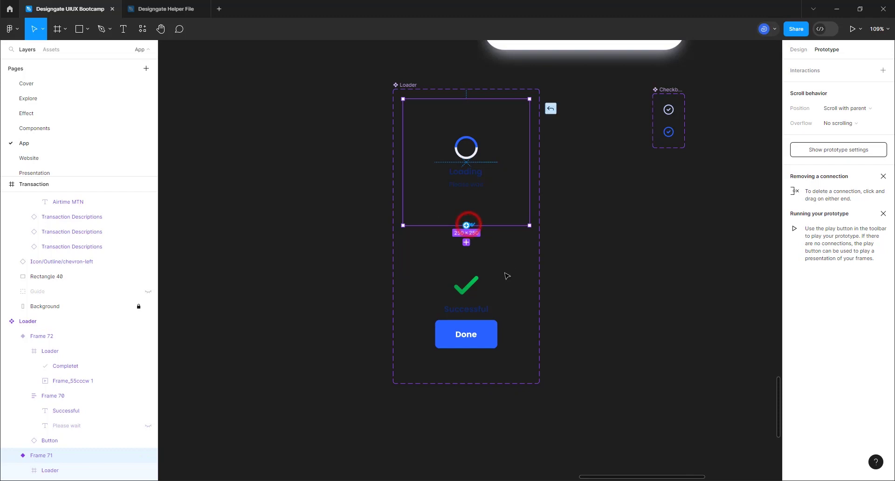
left_click_drag(507, 280, 506, 280)
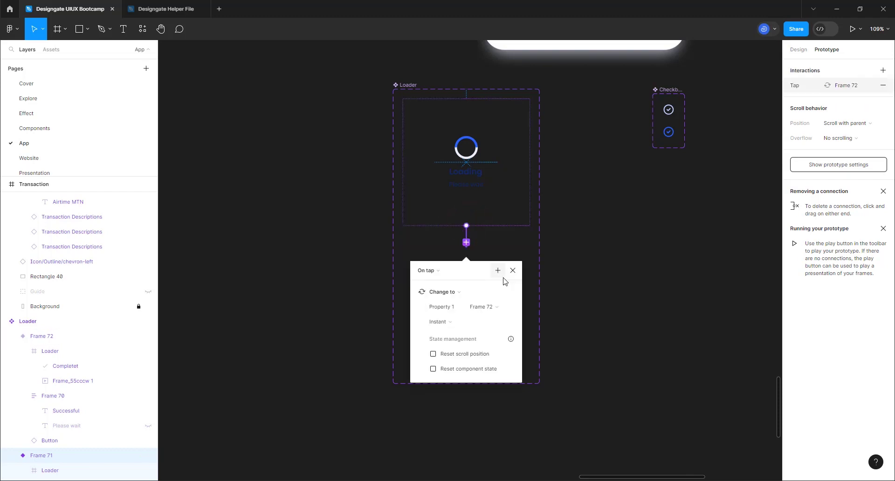
left_click(435, 271)
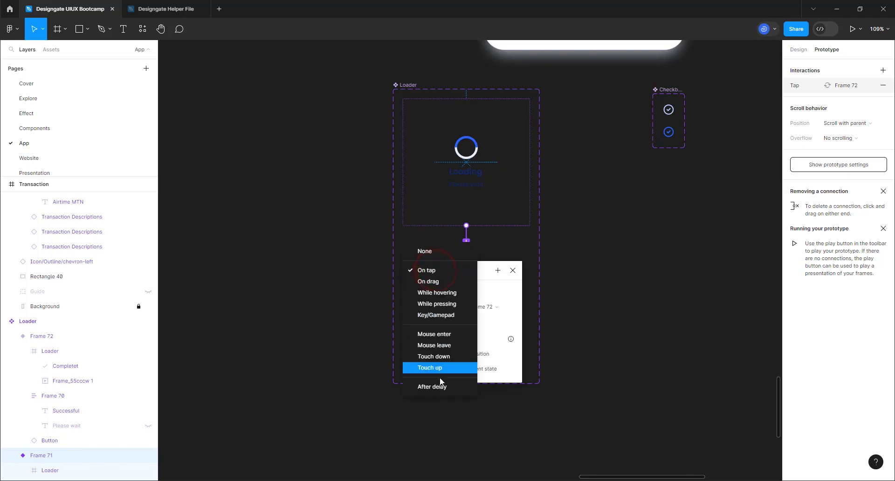
left_click(432, 387)
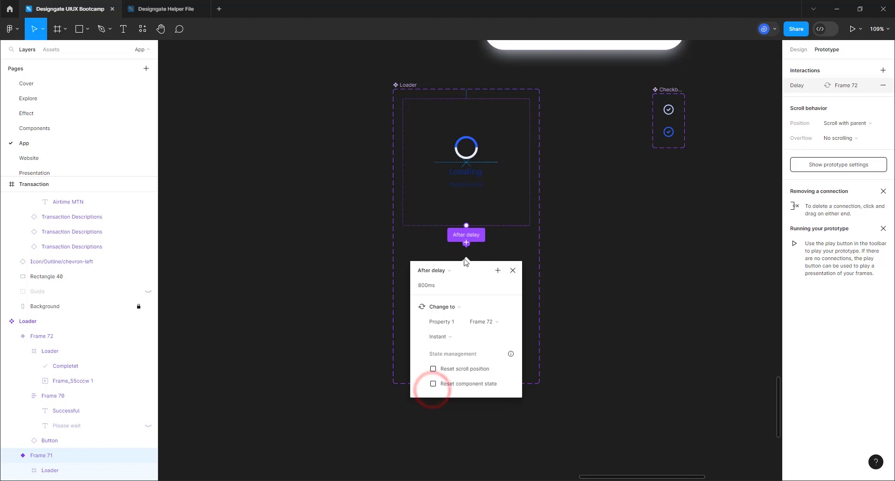
left_click(434, 285)
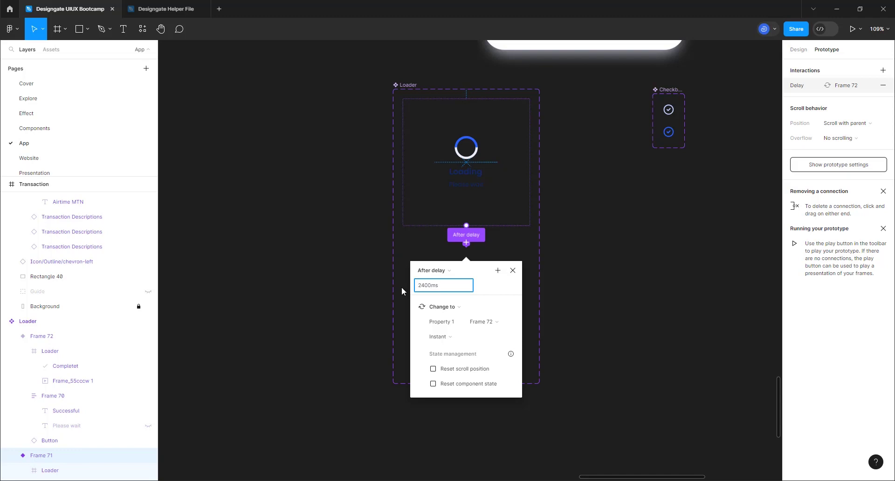
- Use a Smart animate transition with Quick easing over 600ms
left_click(445, 336)
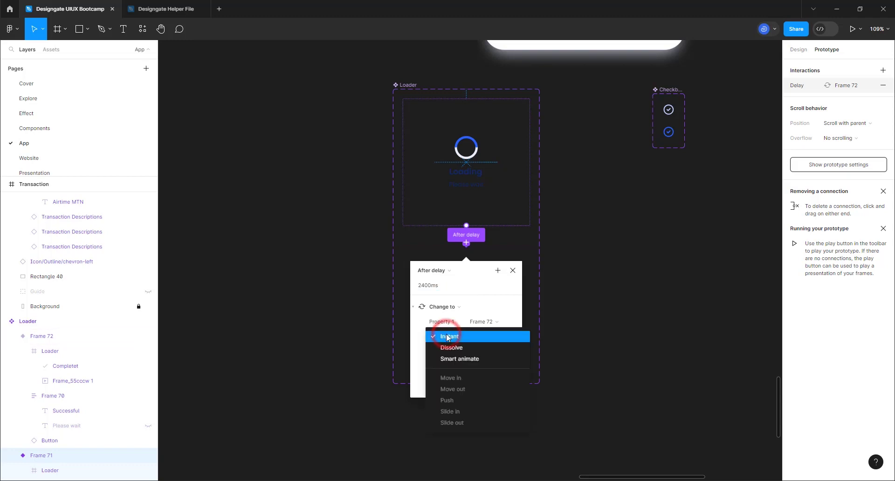
left_click(447, 359)
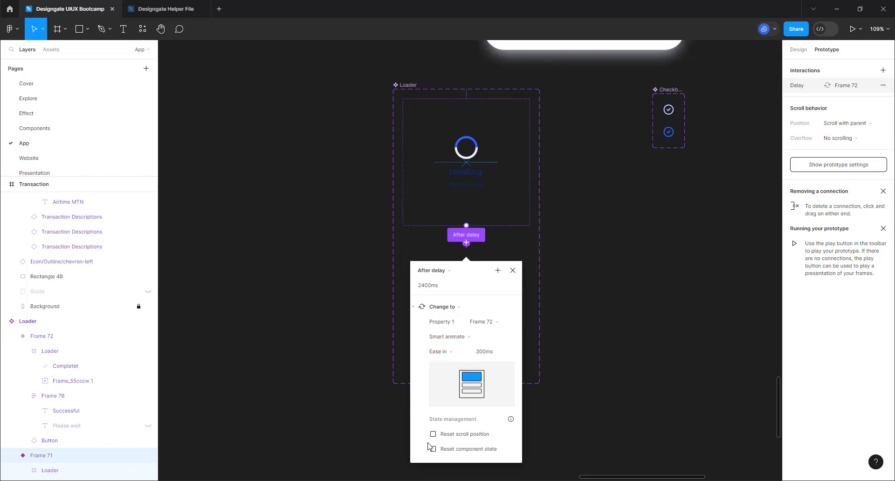
left_click(438, 351)
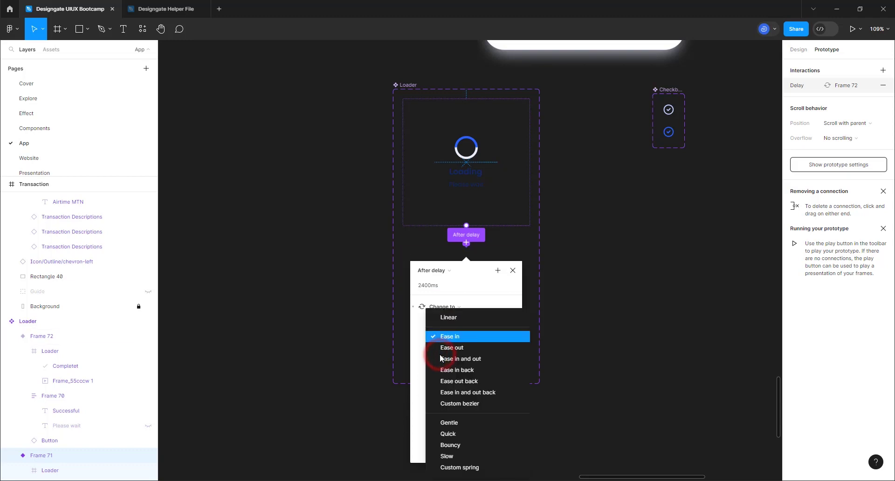
left_click(449, 434)
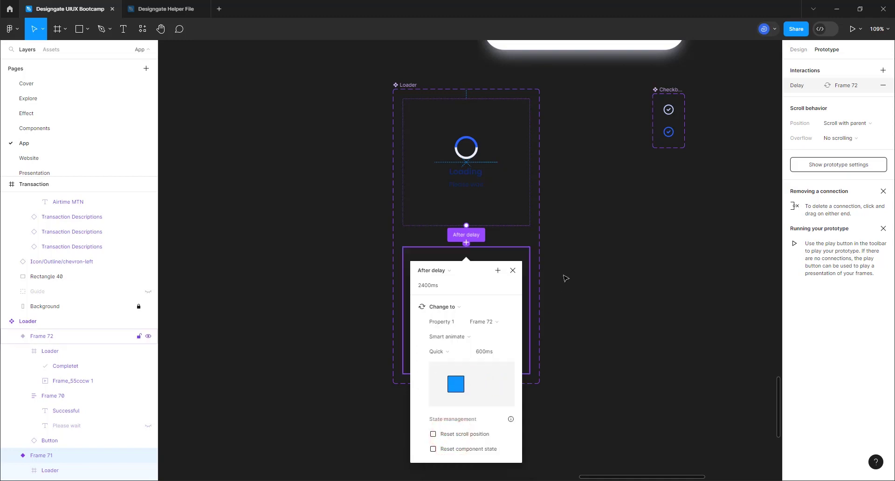
left_click(529, 287)
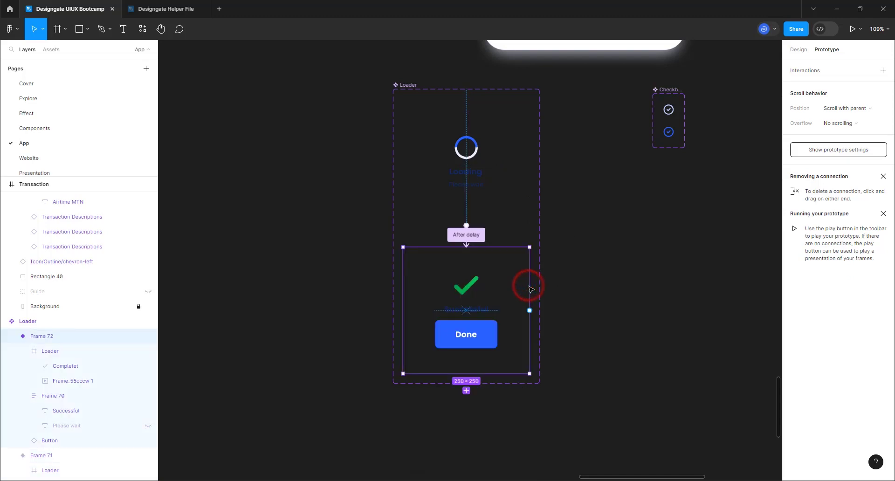
- Name the Loader's variant property State, with the success variant's value End
left_click(795, 50)
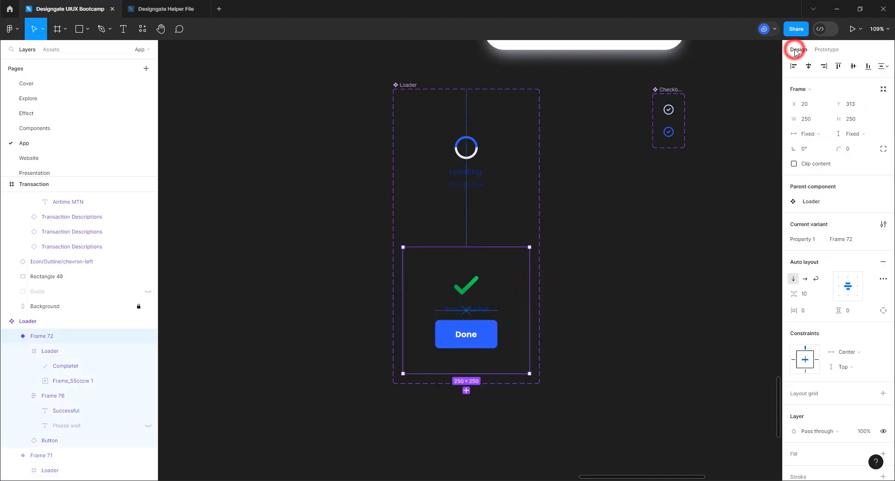
left_click(845, 237)
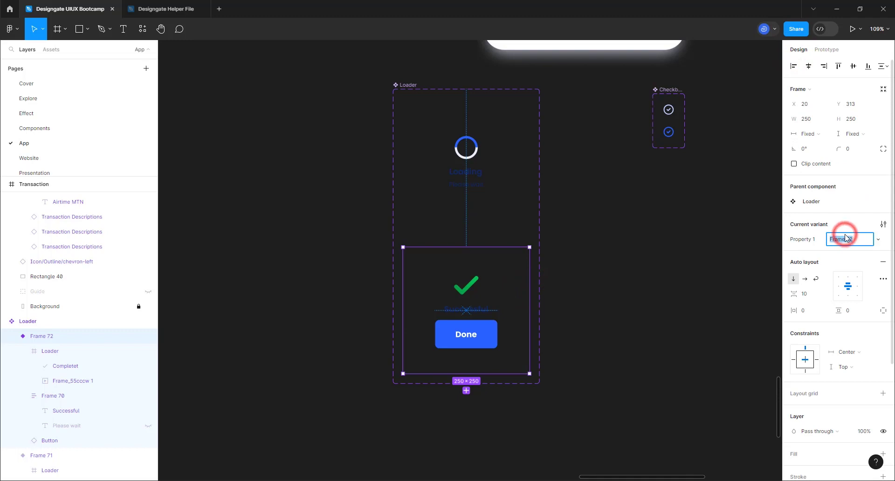
type("E")
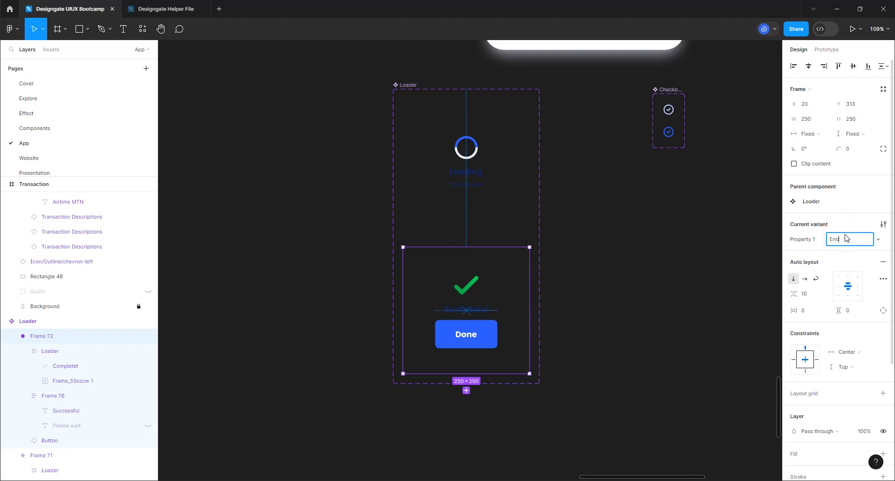
type("nd")
key("Return")
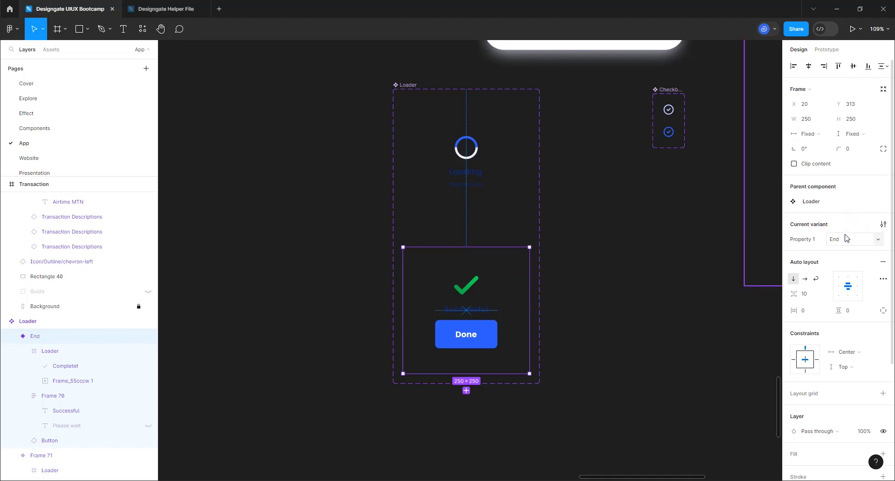
double_click(816, 240)
type("State")
key("Return")
- Rename the success variant's value to Success End, then select the Frame 71 loading variant
left_click(835, 239)
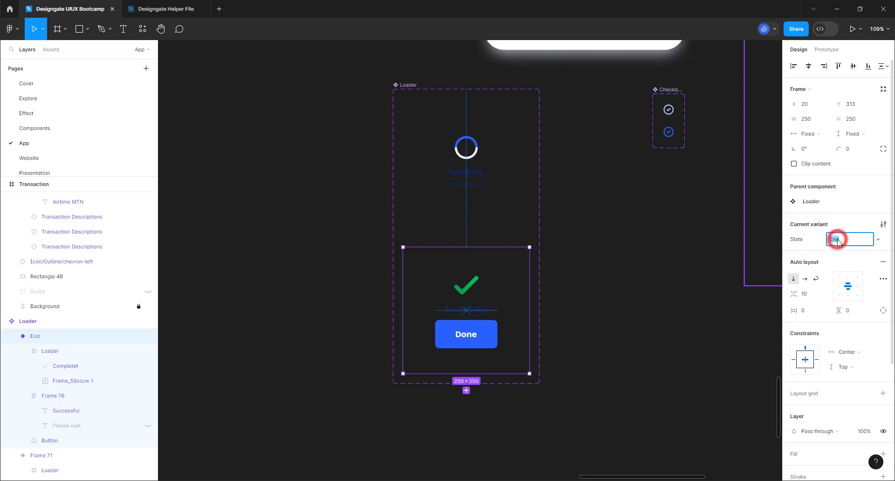
type("Success")
key("Return")
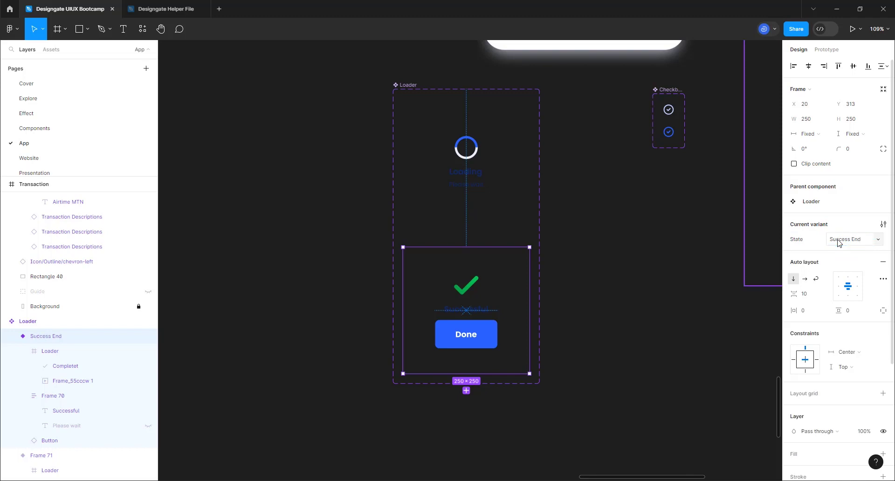
left_click(480, 177)
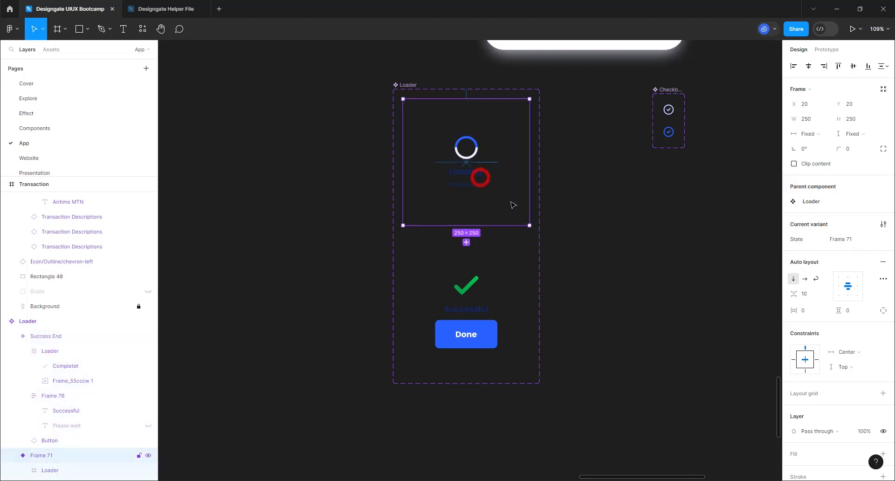
- Inspect the loader's After delay interaction: Smart animate to Success End after 2400ms
left_click(827, 50)
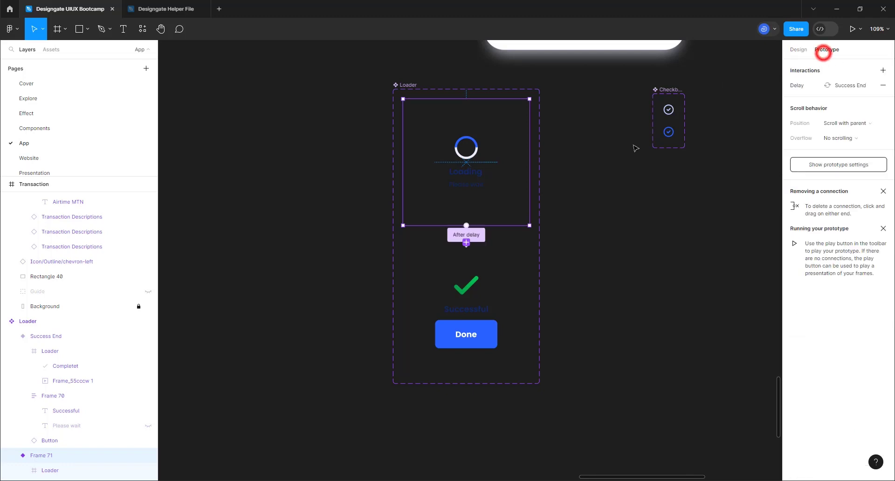
scroll(472, 244, "up", 5)
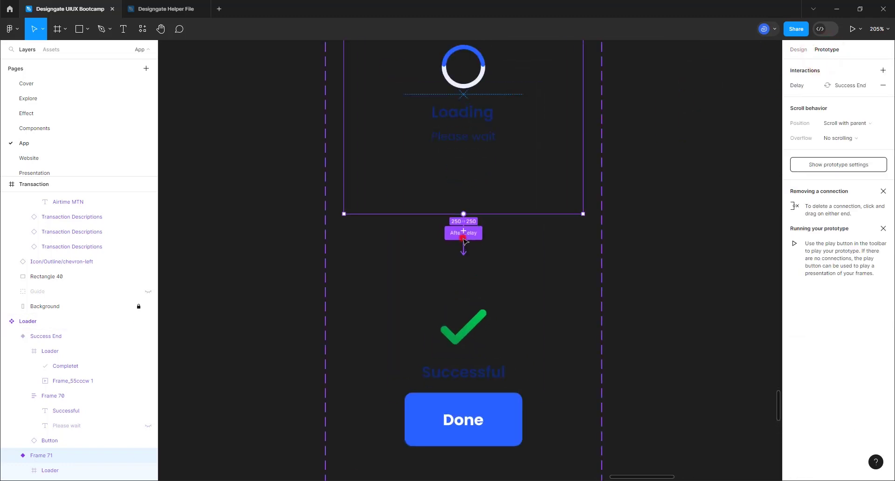
left_click(464, 237)
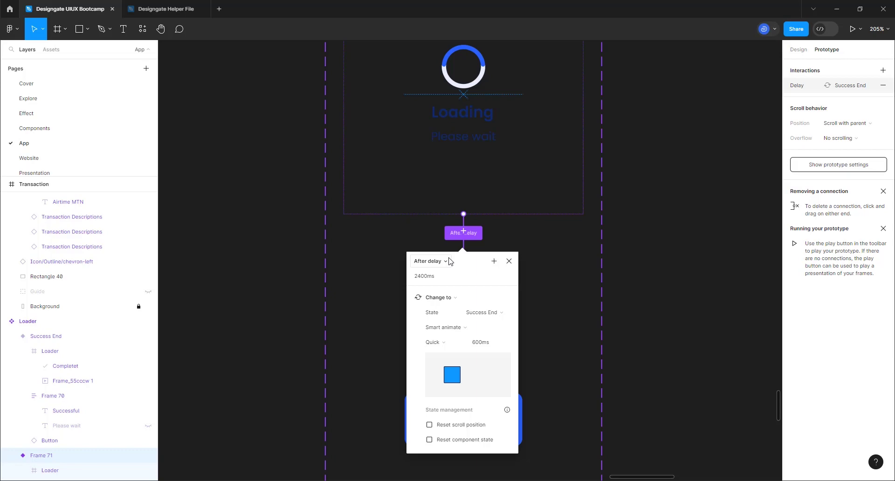
scroll(636, 284, "down", 10)
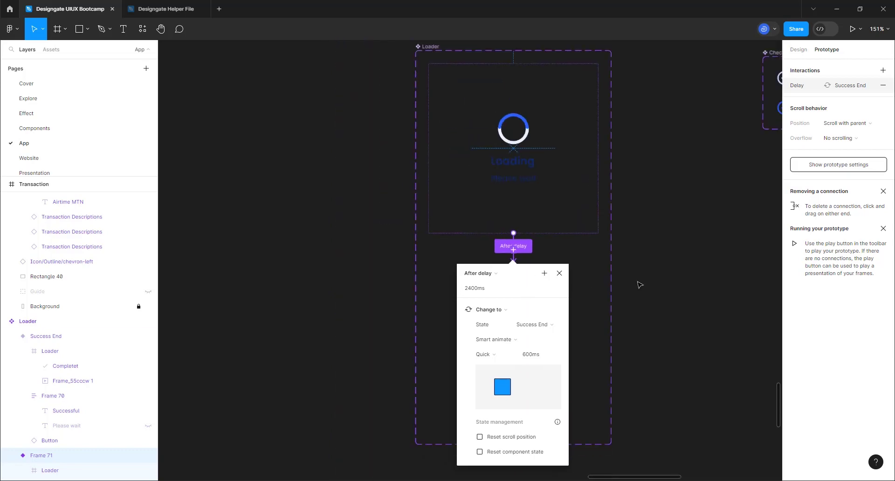
scroll(615, 293, "left", 3)
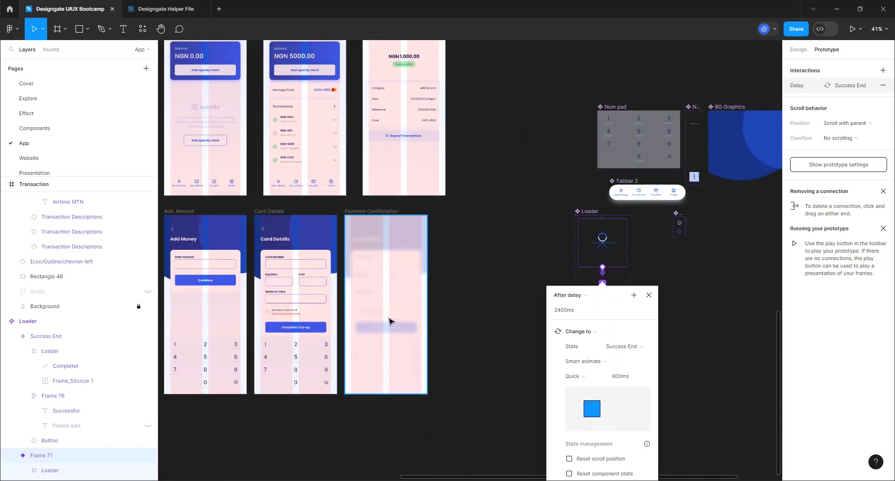
scroll(468, 307, "up", 2)
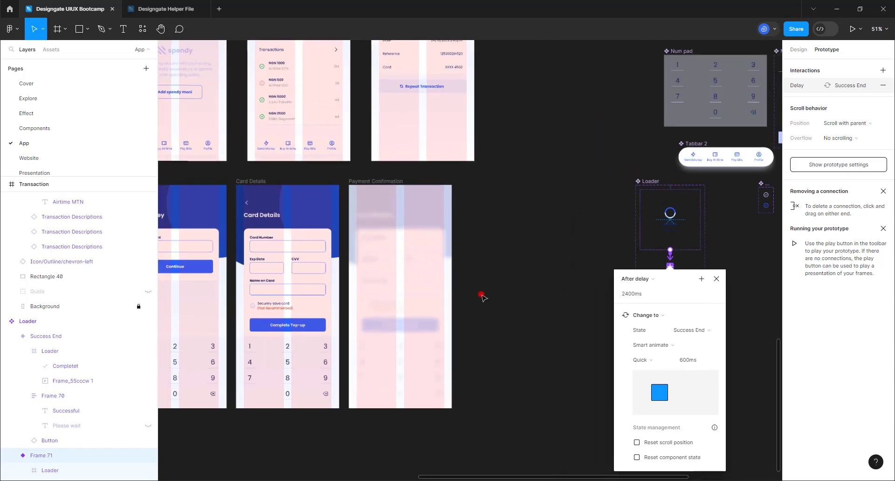
- Shift the Payment Confirmation and Card Details frames slightly right
left_click(479, 295)
left_click_drag(367, 185, 389, 186)
left_click_drag(259, 181, 269, 183)
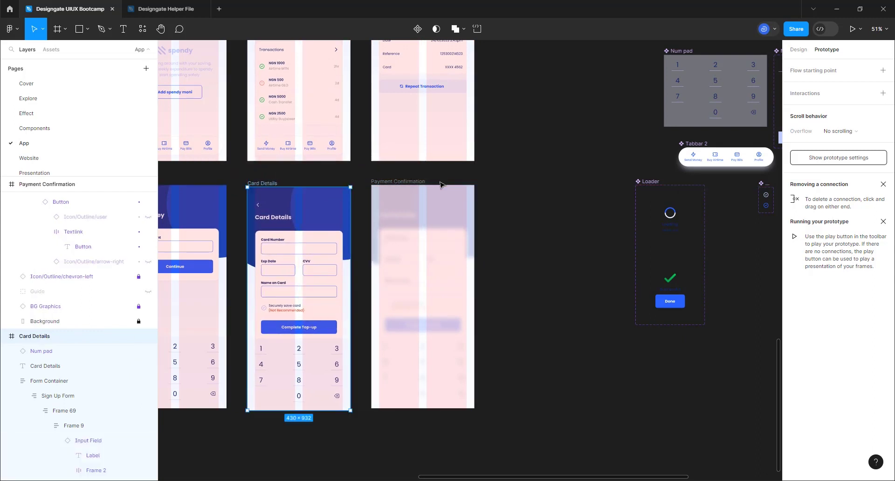
- Preview the prototype from Payment Confirmation and move the preview window to the right
left_click(424, 182)
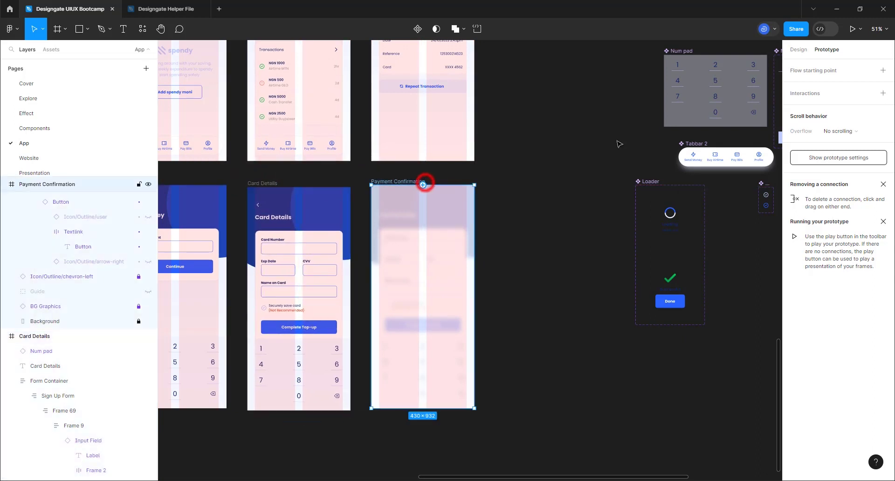
left_click(858, 29)
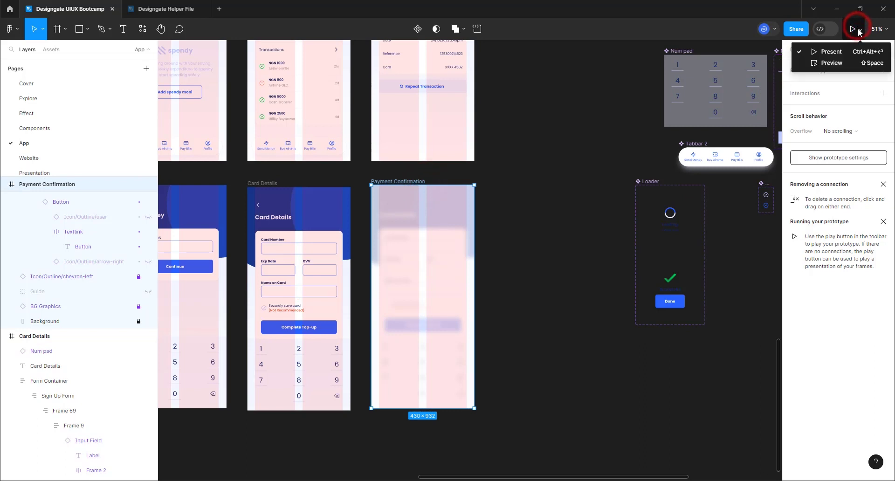
left_click(842, 63)
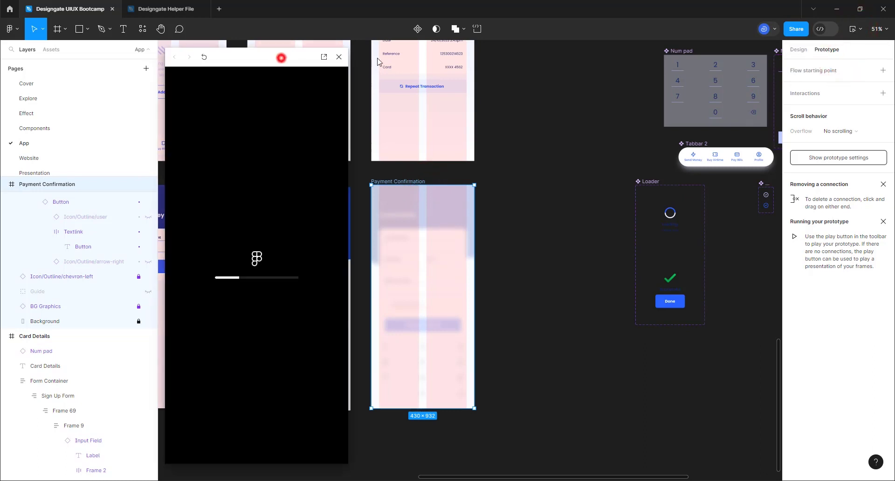
left_click_drag(280, 58, 621, 68)
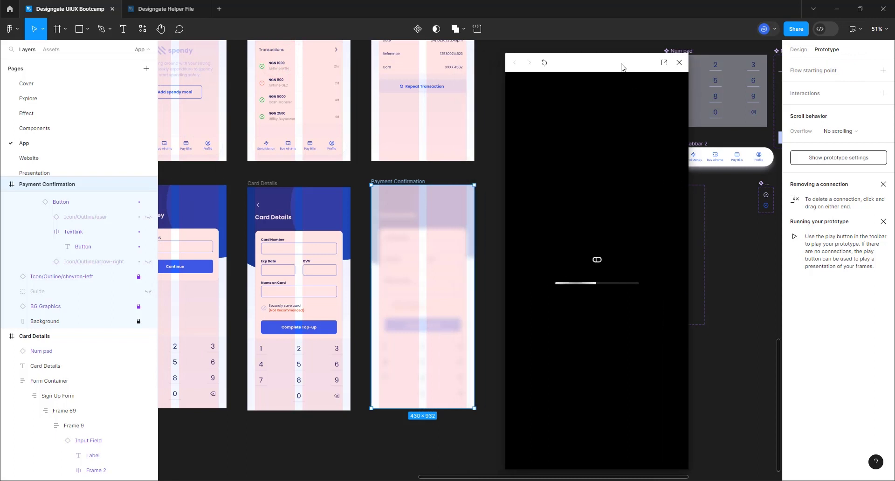
scroll(485, 261, "up", 1)
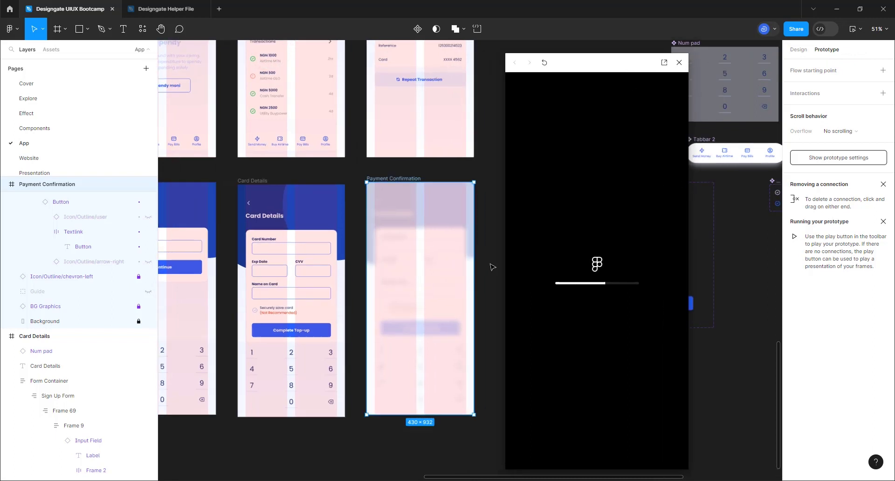
scroll(490, 263, "up", 2)
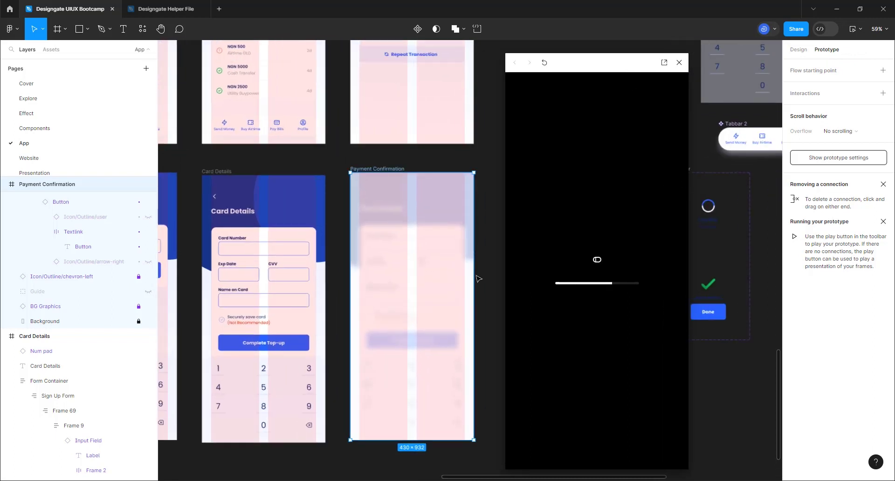
scroll(478, 279, "up", 4)
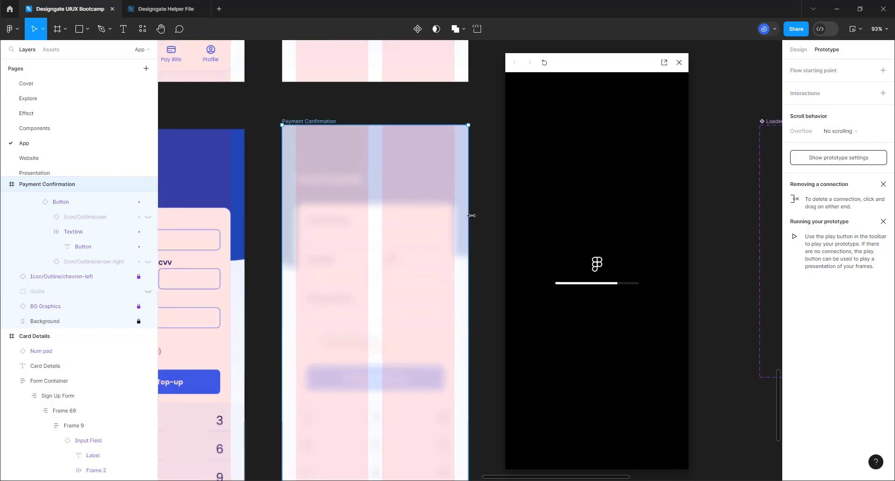
scroll(472, 216, "down", 2)
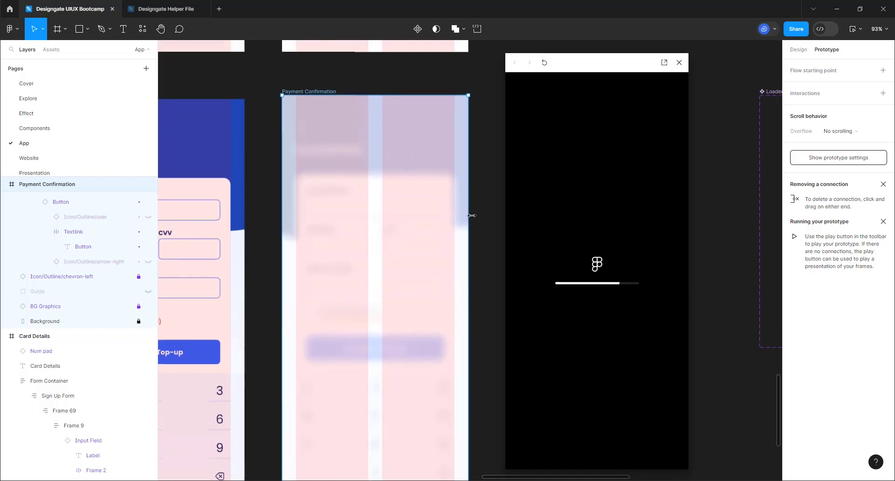
- Return to the frame's design properties and bring up the Assets library of local components
left_click(799, 49)
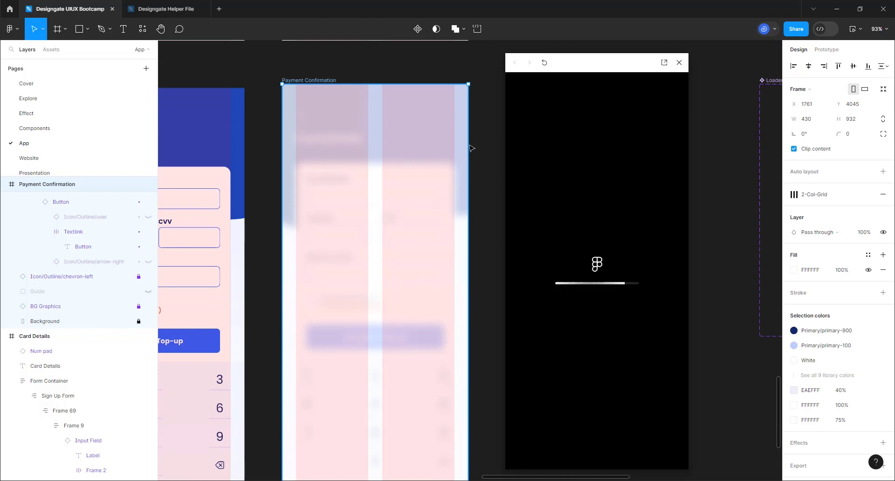
scroll(470, 149, "down", 1)
scroll(470, 149, "down", 2)
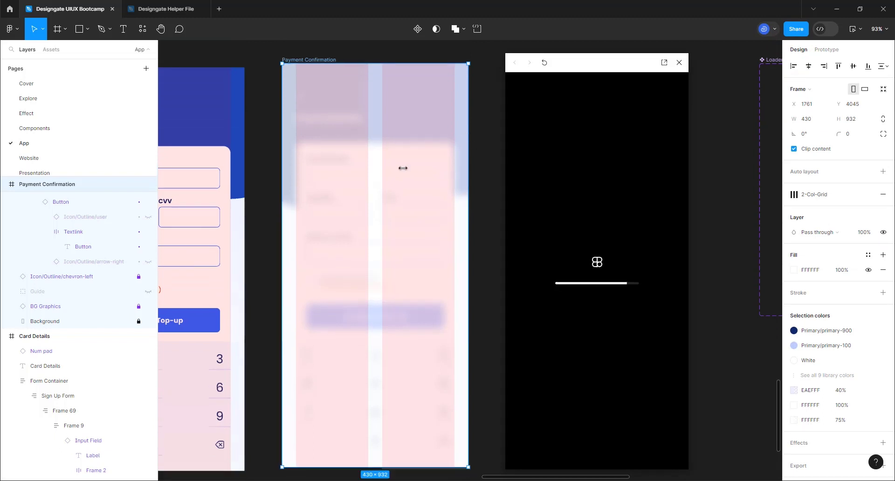
left_click(51, 50)
left_click(292, 115)
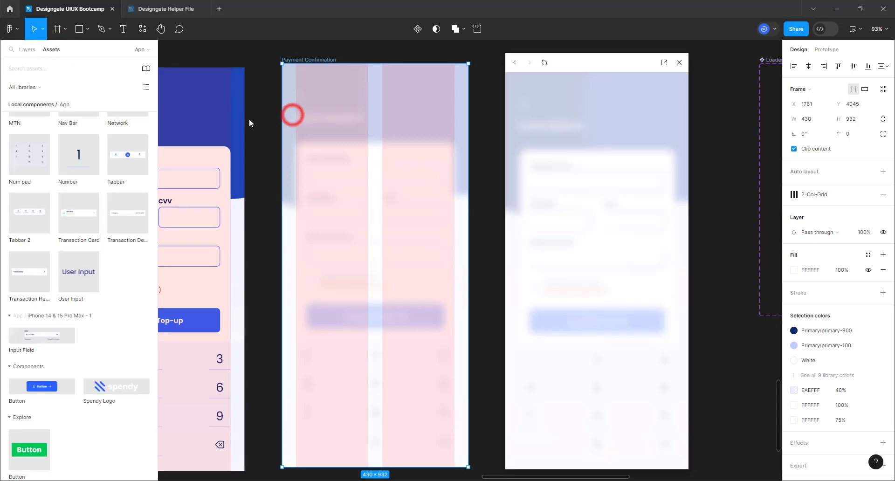
- Search the assets for 'lo' and place a Loader instance in Payment Confirmation
left_click(32, 70)
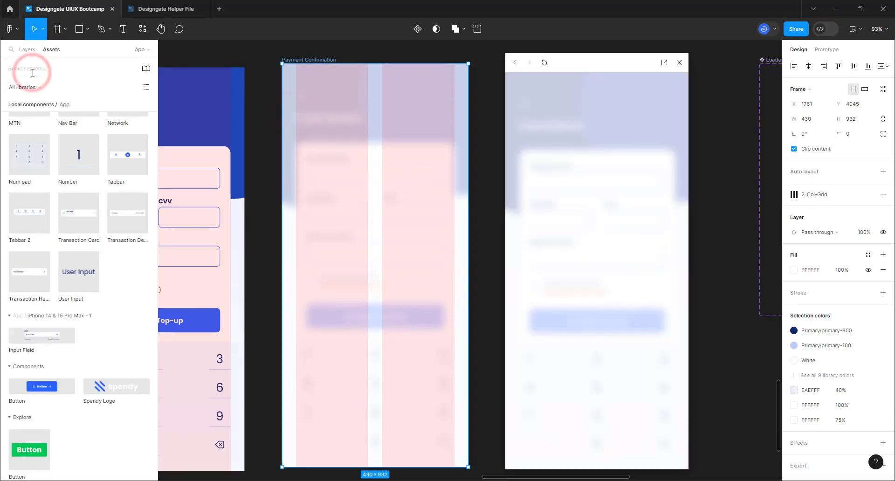
type("loader")
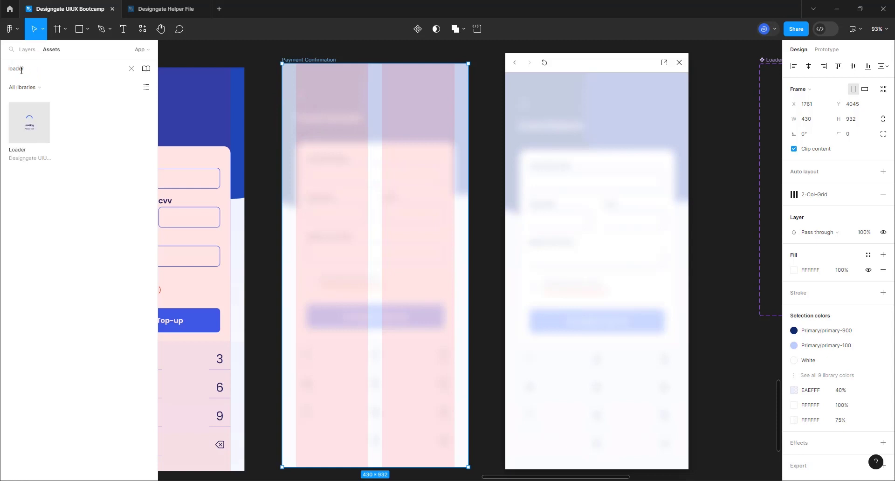
left_click_drag(39, 136, 380, 183)
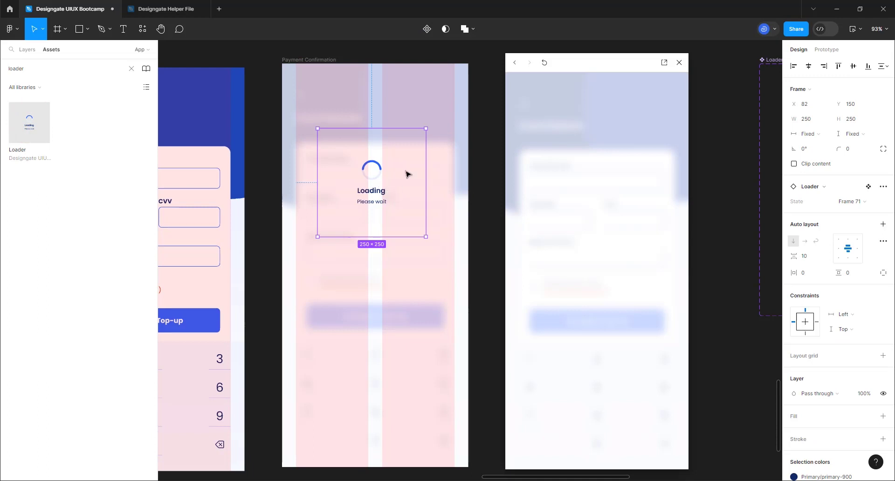
- Centre the 250×250 Loader in the frame and watch its spinner in the preview
key("alt")
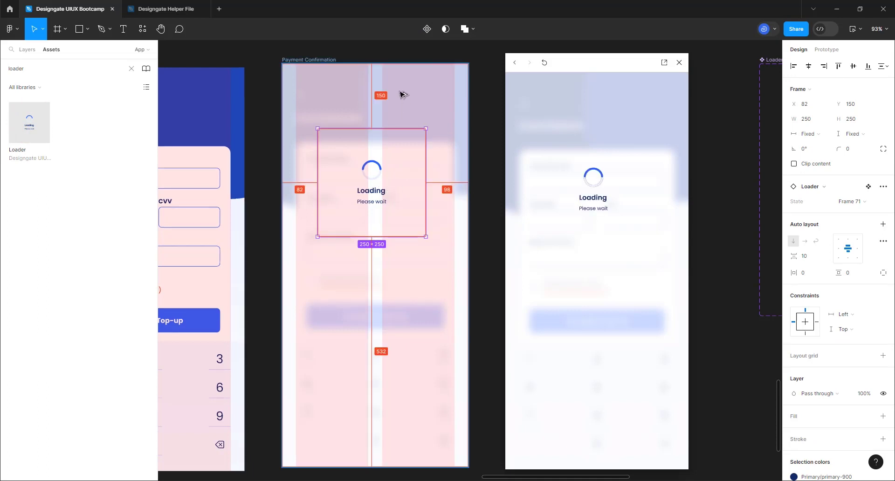
left_click(808, 68)
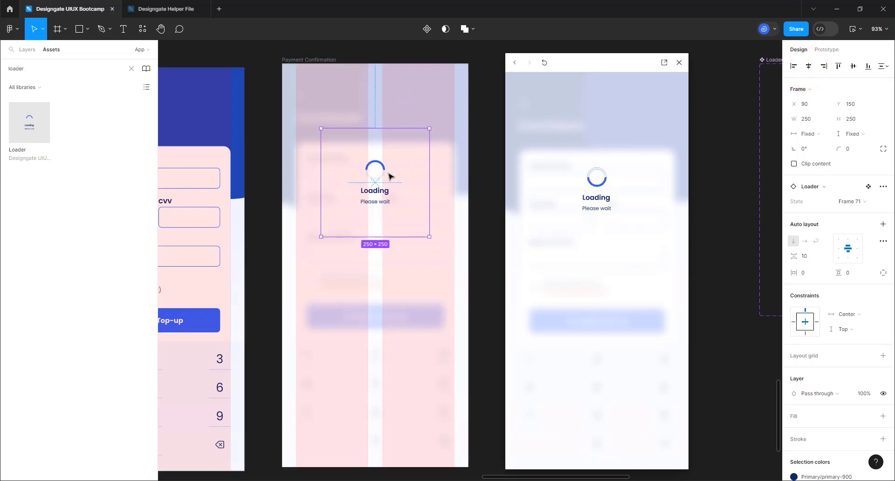
left_click_drag(390, 176, 407, 170)
key("alt")
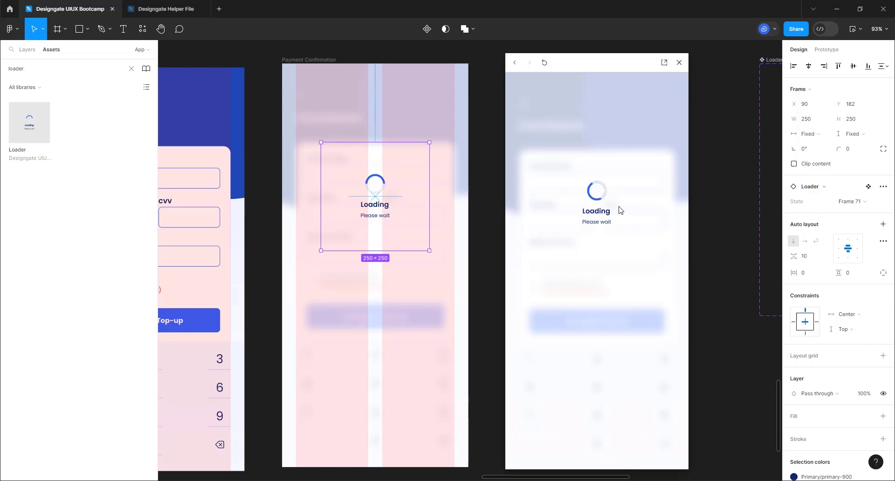
left_click(619, 208)
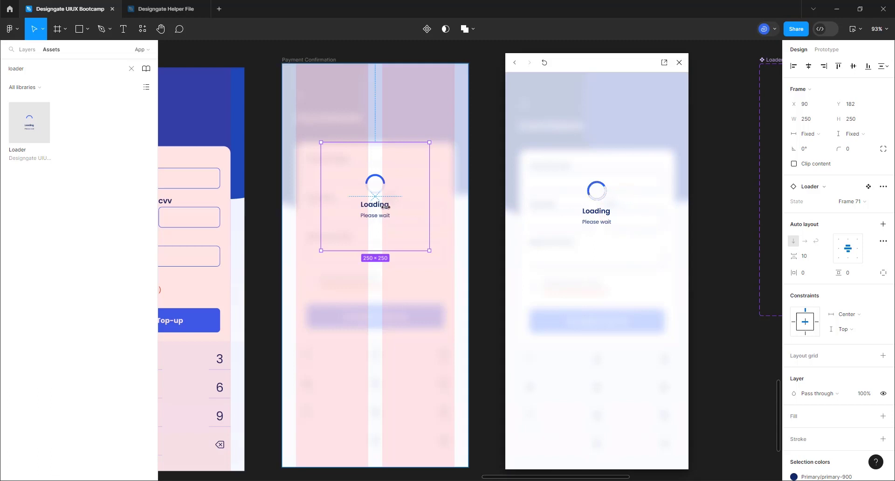
scroll(456, 175, "down", 2)
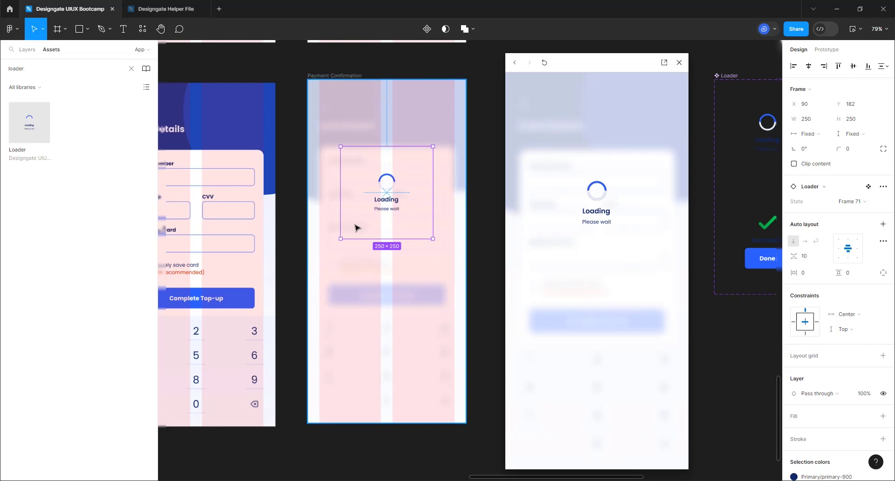
- Select the Card Details screen and move the preview window aside
scroll(336, 228, "down", 2)
left_click(295, 223)
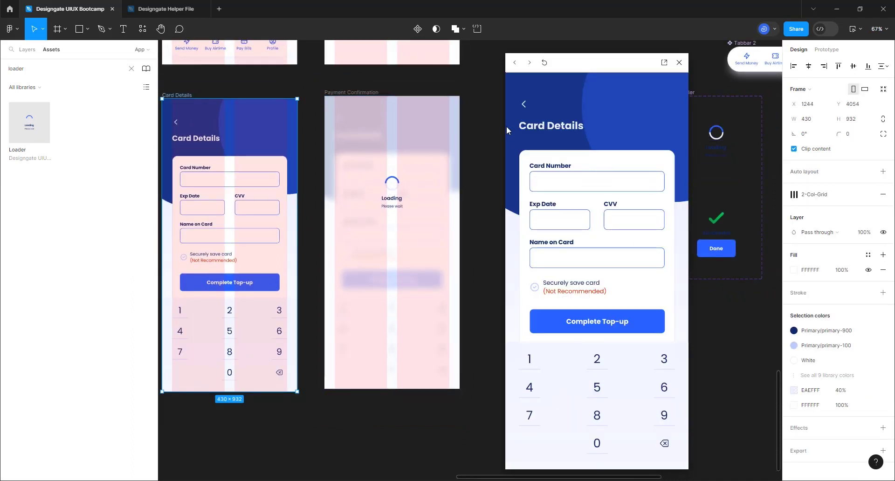
left_click_drag(568, 63, 535, 64)
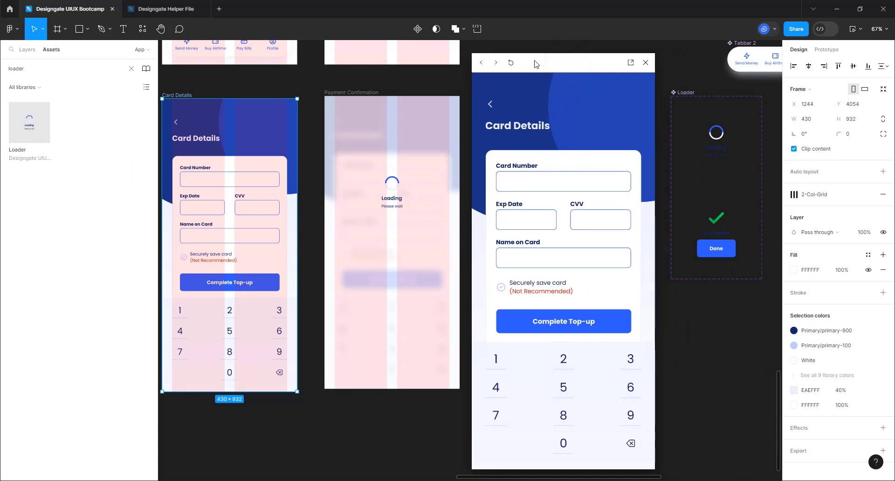
- Show the Loader loading variant's After delay connection to Success End in prototyping settings
left_click(357, 93)
left_click(825, 49)
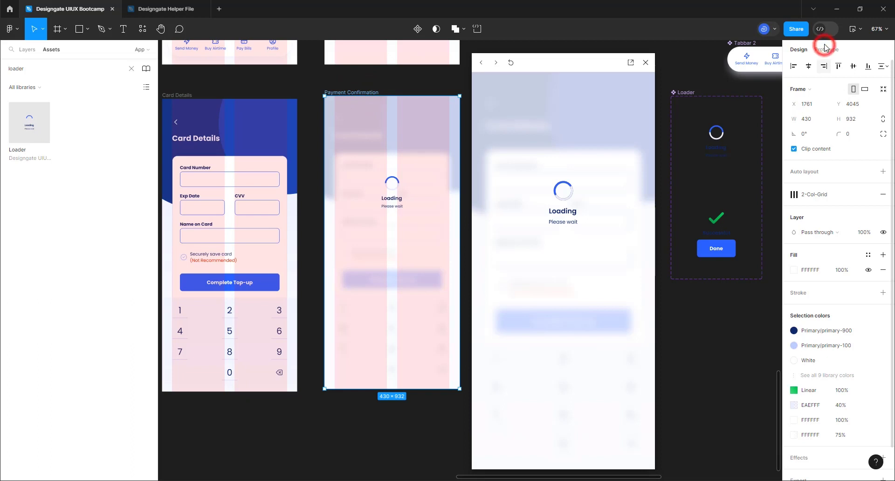
left_click(721, 143)
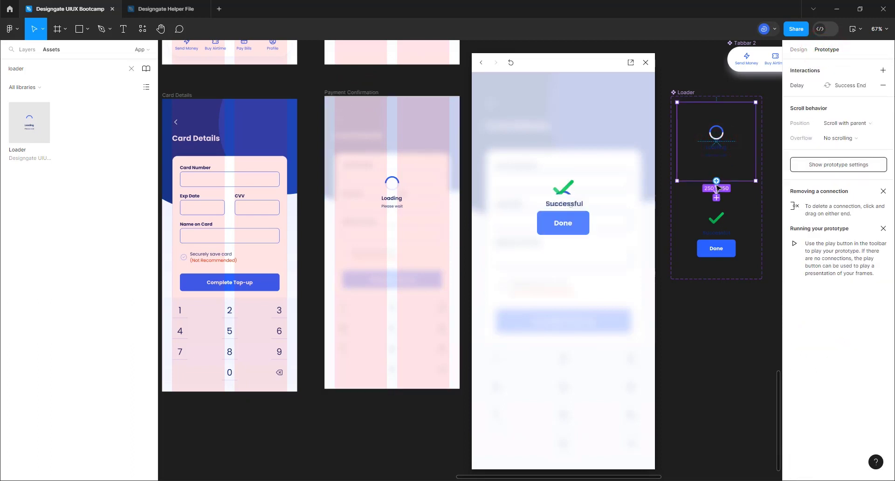
left_click(718, 188)
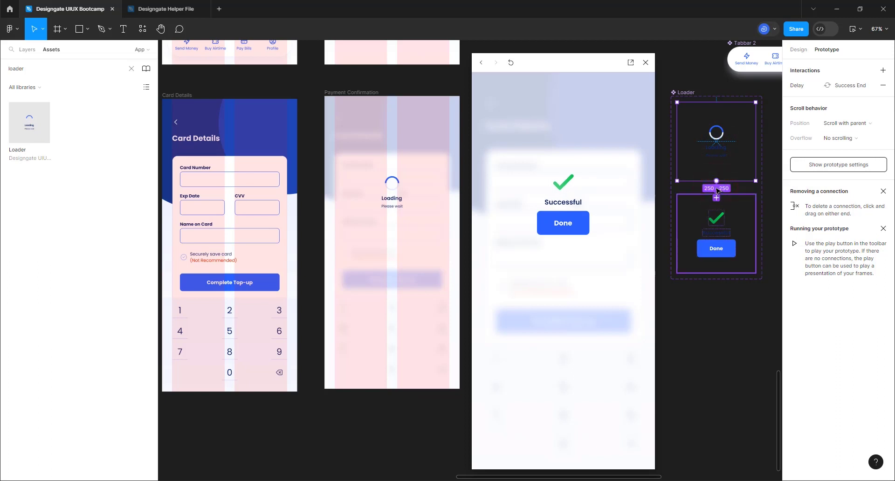
left_click(717, 187)
scroll(729, 206, "up", 5)
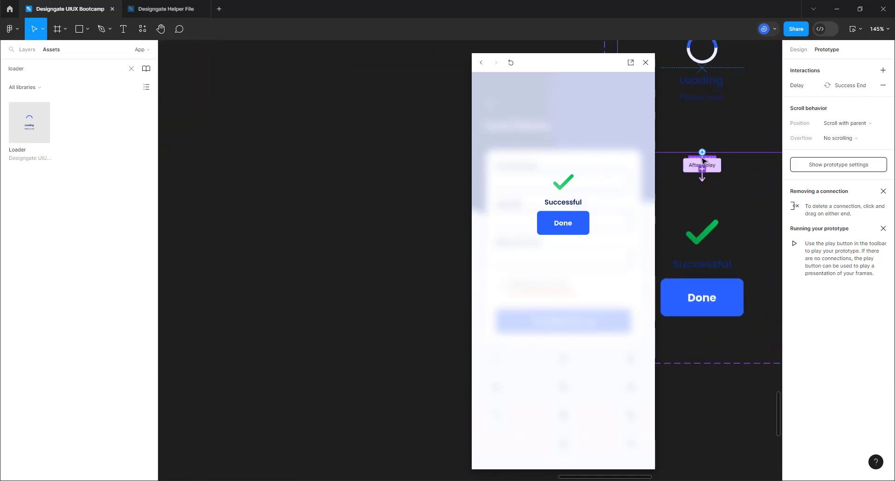
scroll(704, 163, "up", 5)
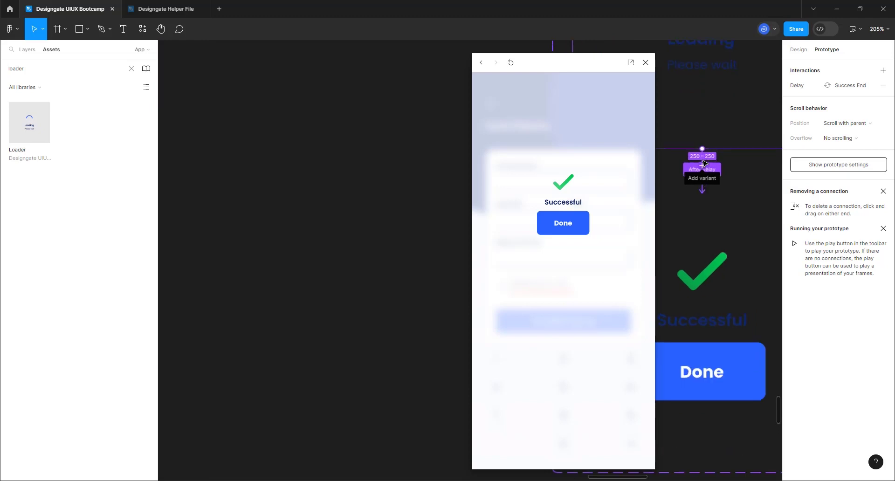
scroll(711, 168, "up", 5)
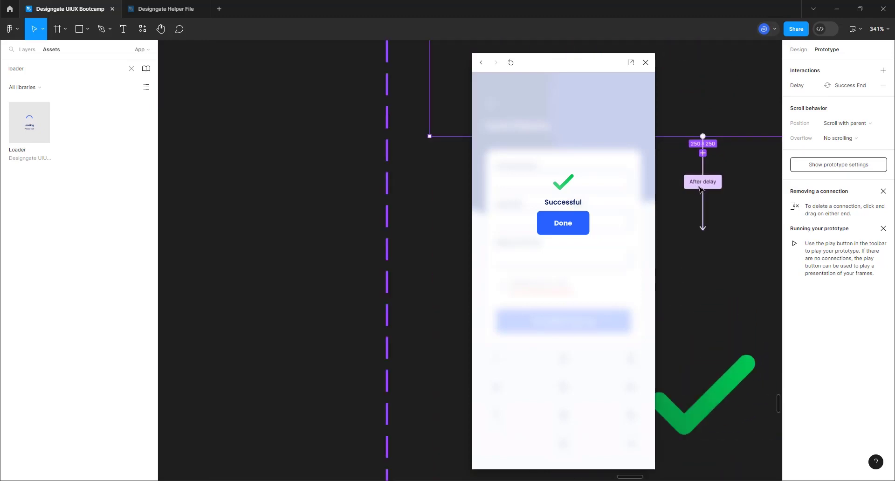
- Change the Loader's After delay to Success End from 2400ms to 1600ms
left_click(703, 188)
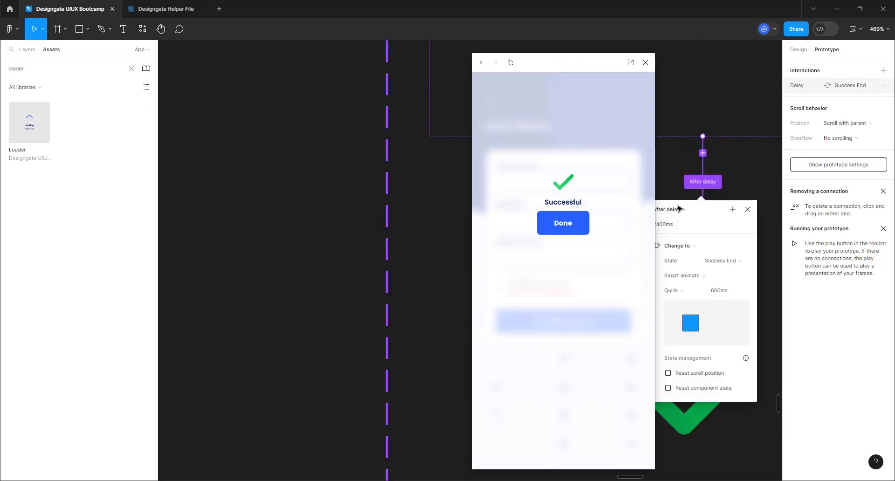
left_click_drag(592, 65, 499, 66)
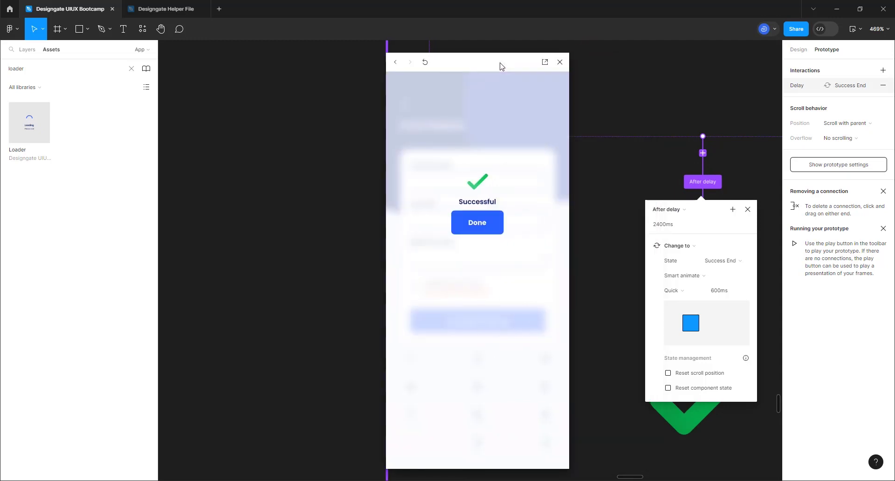
left_click(672, 229)
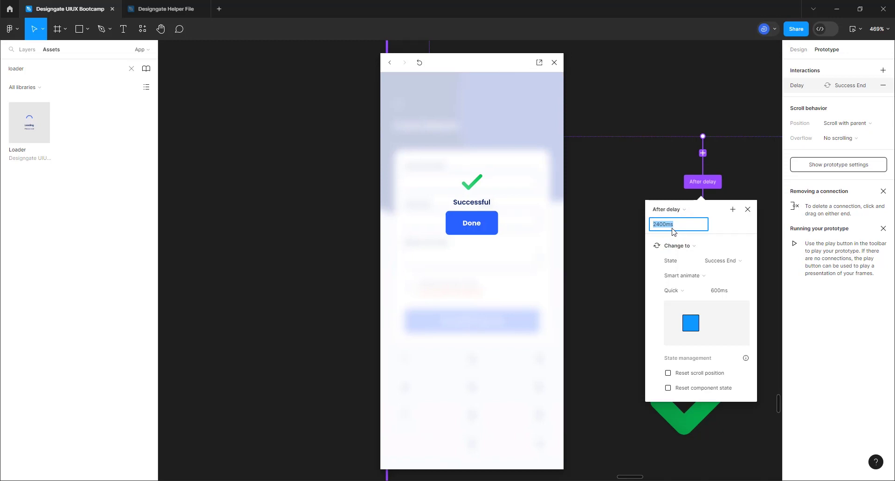
type("1600")
left_click(550, 240)
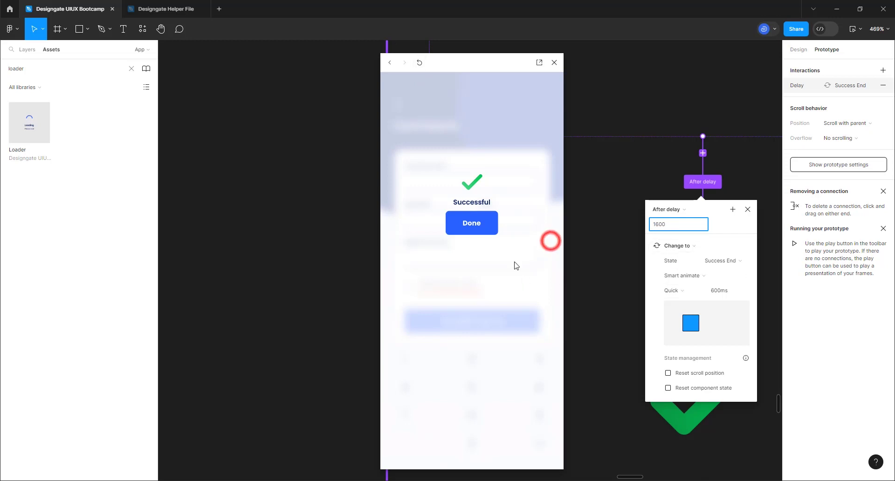
left_click(591, 230)
scroll(679, 225, "down", 5)
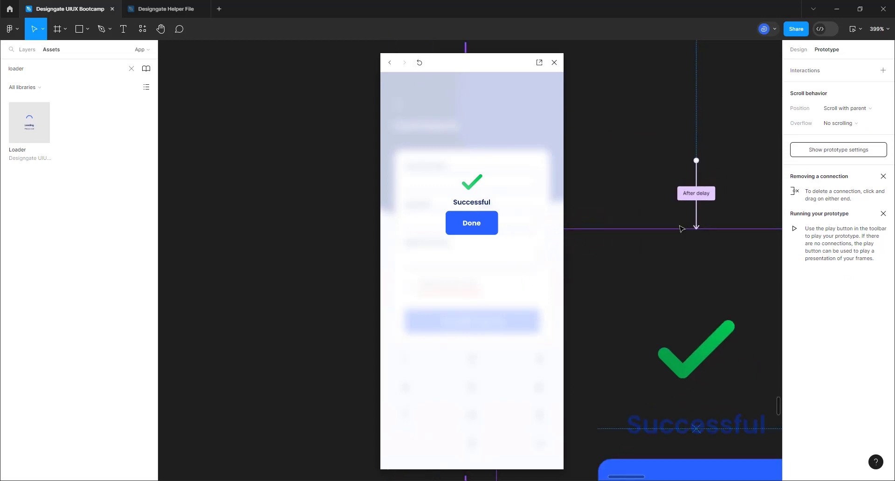
scroll(679, 225, "down", 2)
left_click(335, 256)
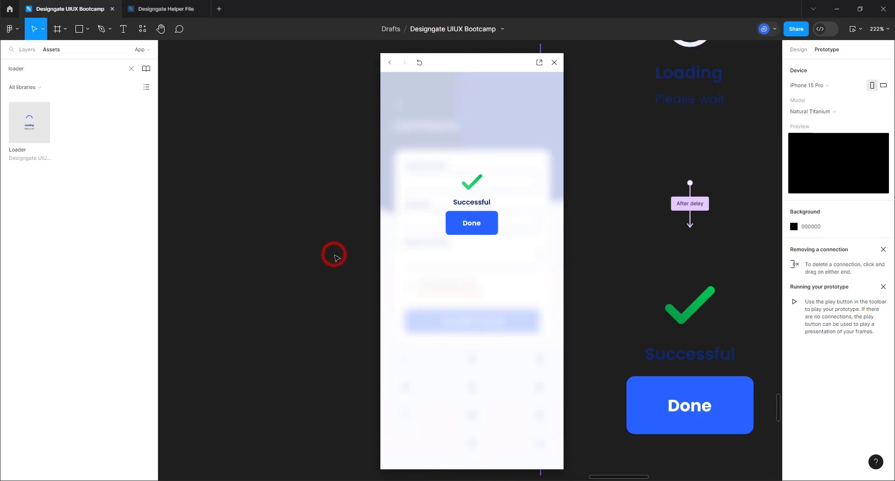
scroll(336, 257, "down", 3)
scroll(336, 256, "down", 6)
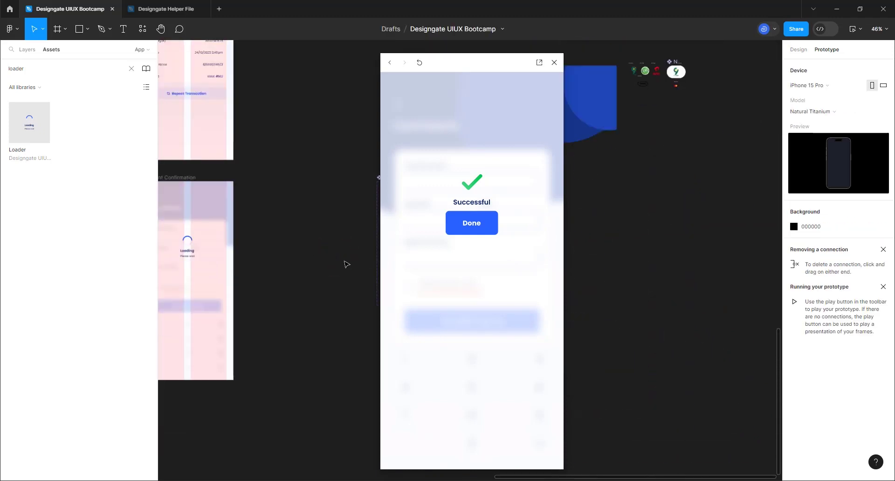
left_click_drag(239, 193, 354, 214)
left_click(173, 206)
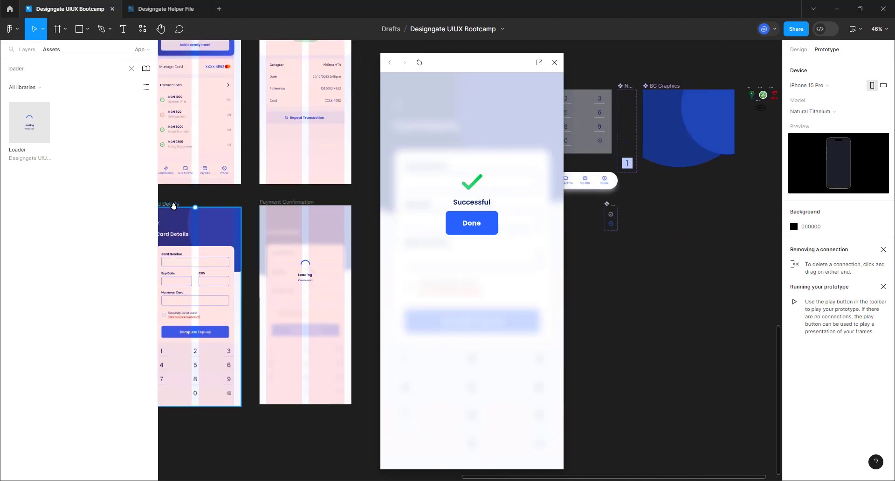
left_click(798, 50)
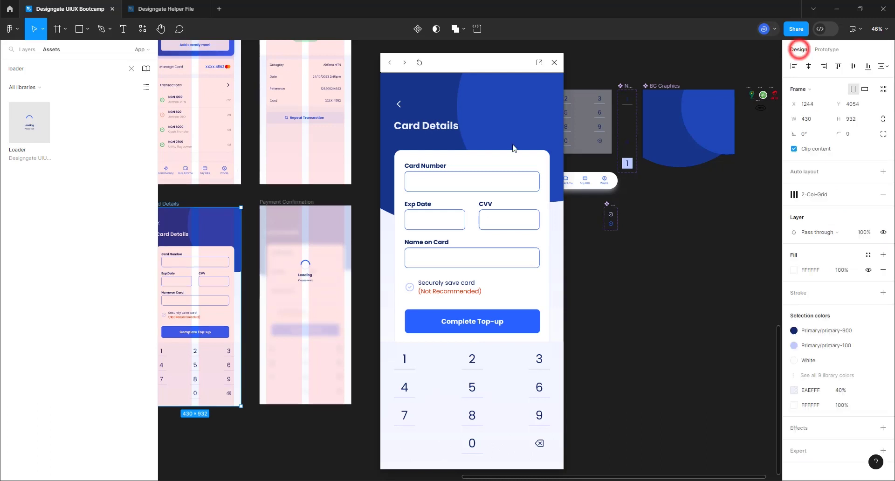
left_click(301, 201)
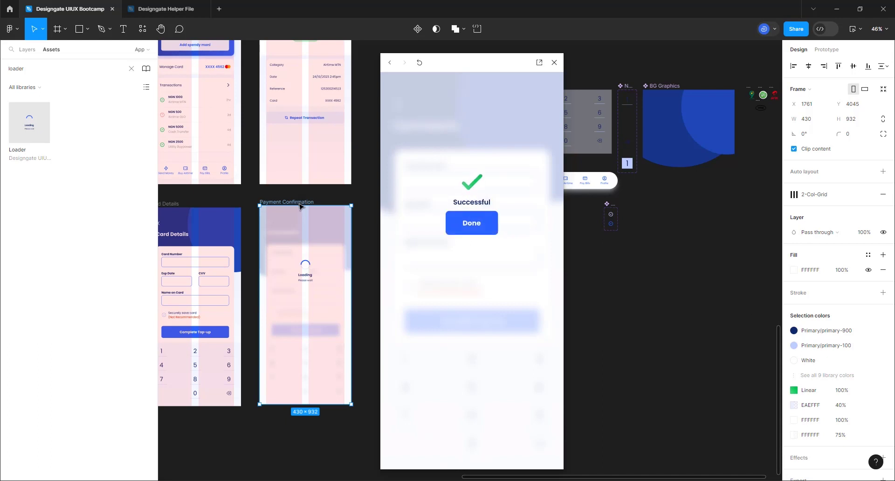
- Change the Loader's After delay to Success End from 1600ms to 2600ms
left_click(299, 118)
scroll(614, 220, "up", 5)
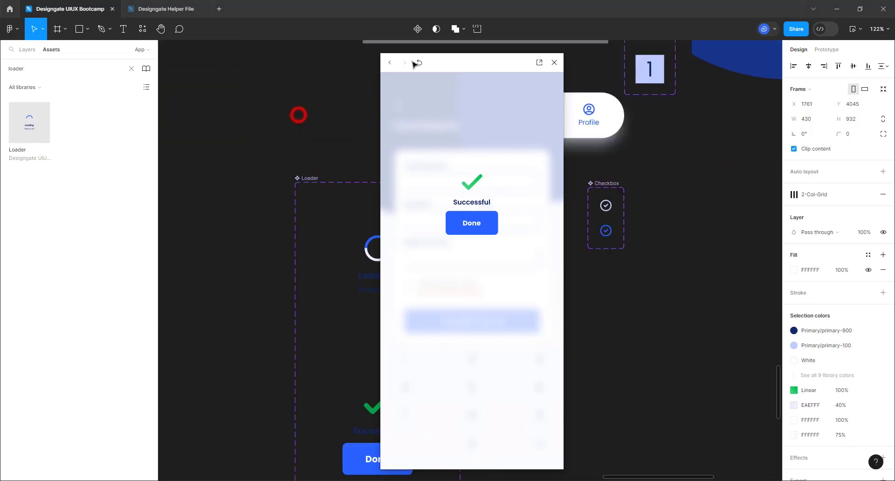
left_click(463, 59)
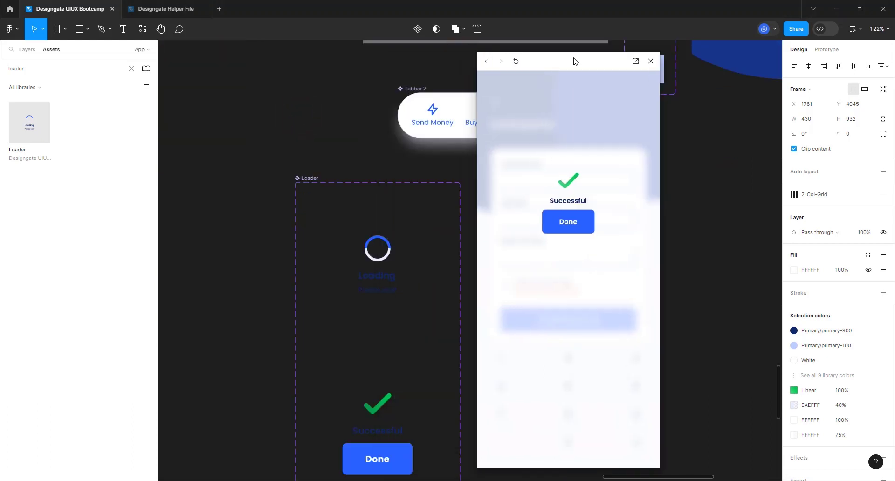
left_click(383, 268)
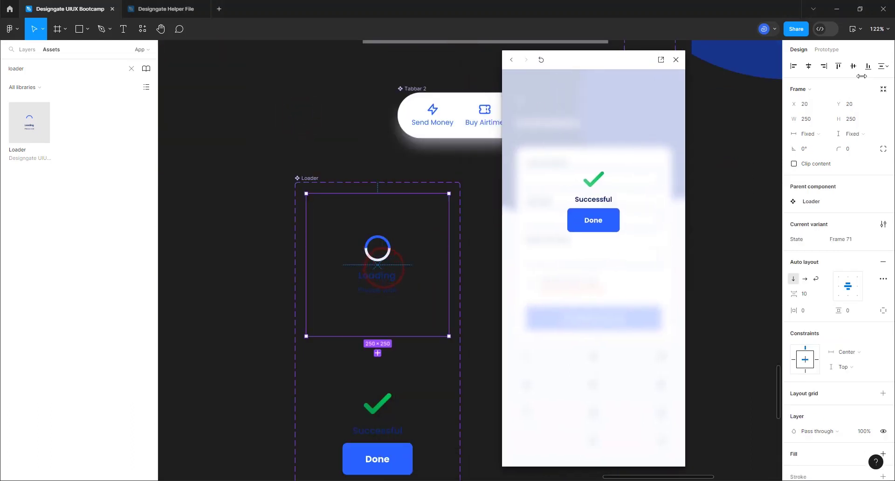
left_click(829, 51)
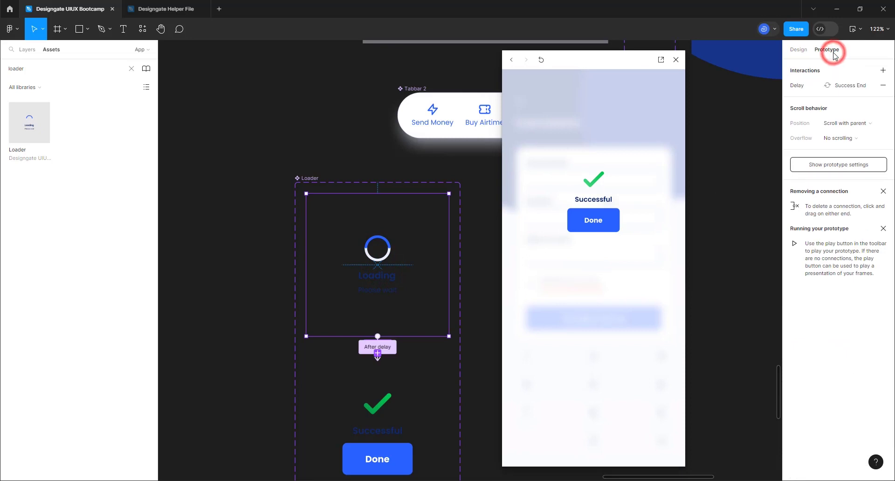
left_click(378, 346)
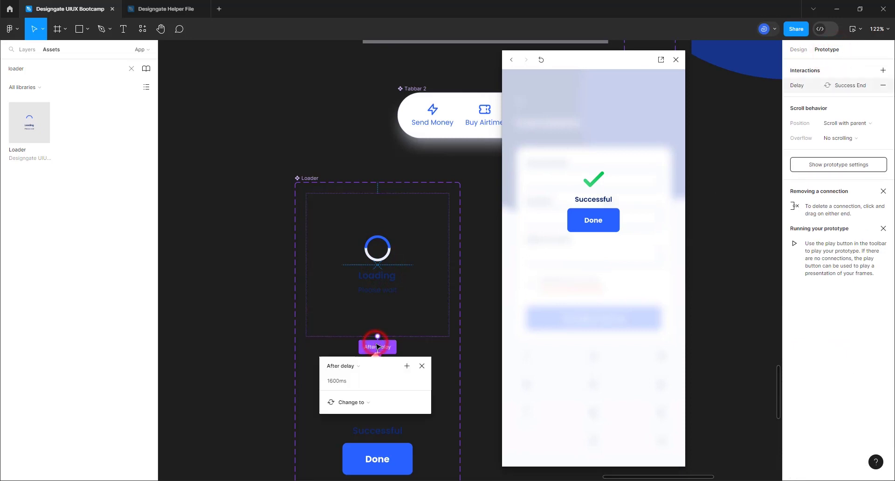
left_click(340, 381)
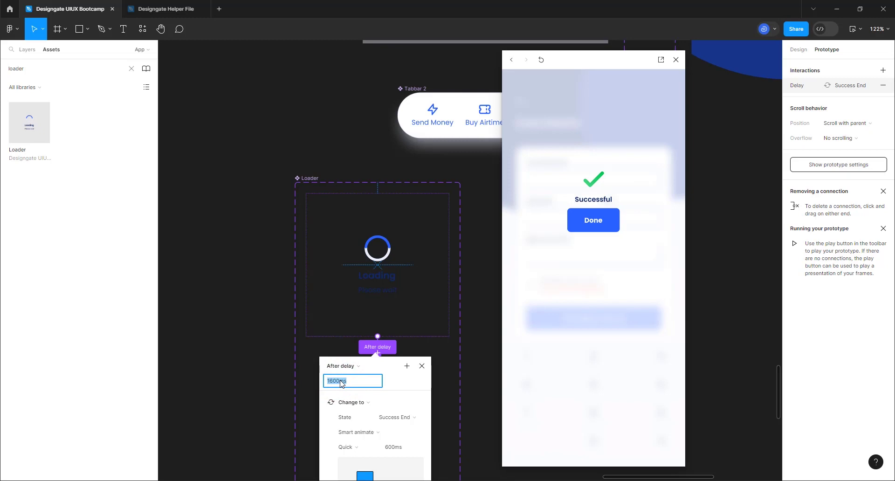
type("2")
left_click(285, 325)
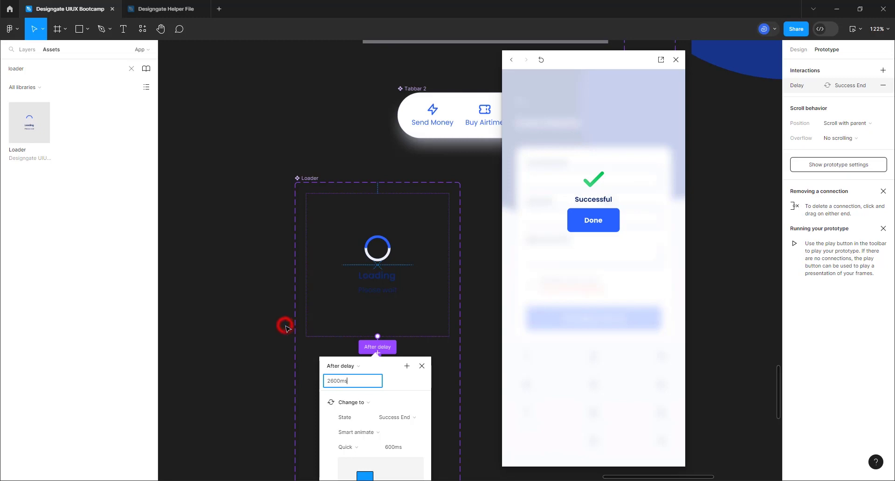
- Return to design properties and zoom out over the app screens
left_click(799, 49)
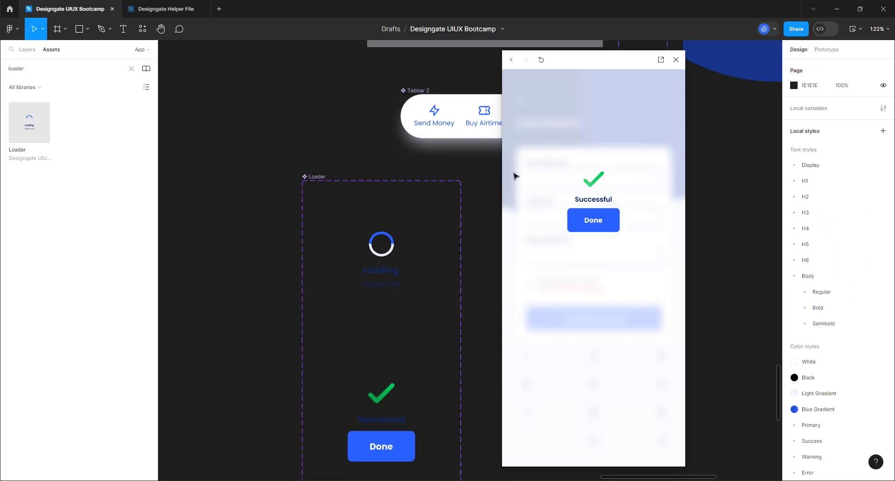
scroll(483, 218, "down", 5)
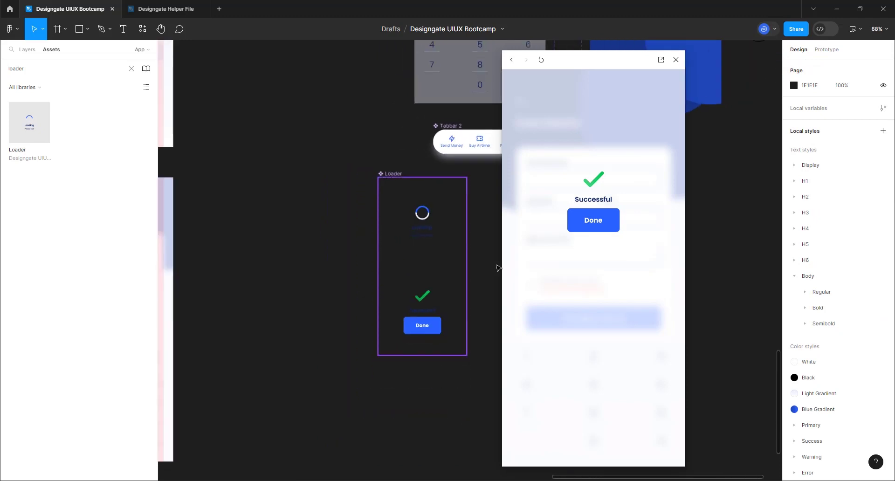
scroll(498, 268, "down", 3)
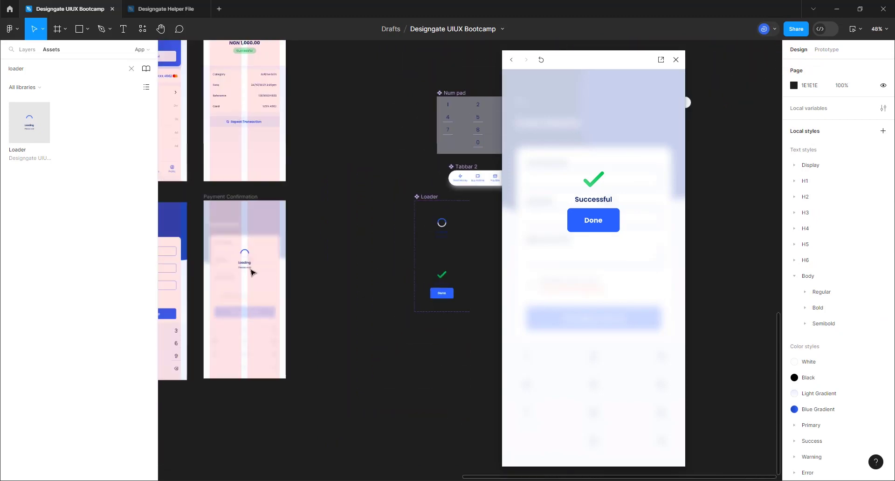
scroll(252, 270, "down", 4)
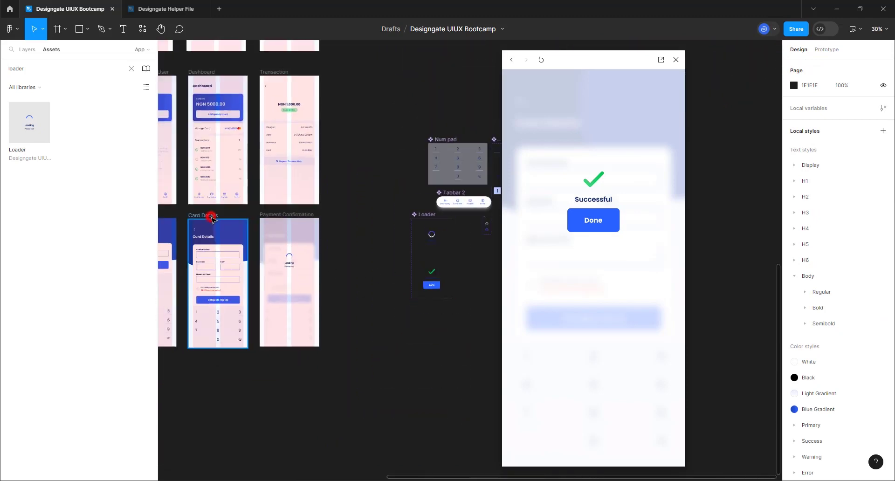
- Select the Payment Confirmation screen and close the prototype preview window
left_click(213, 220)
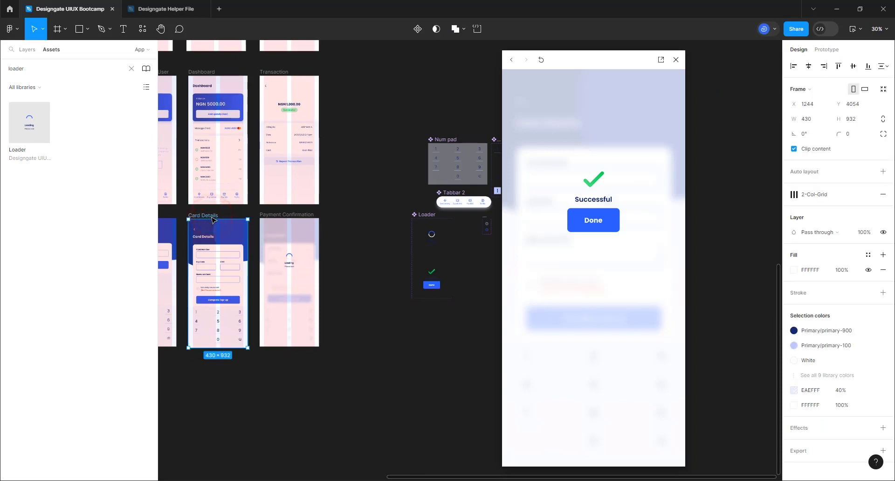
left_click(282, 215)
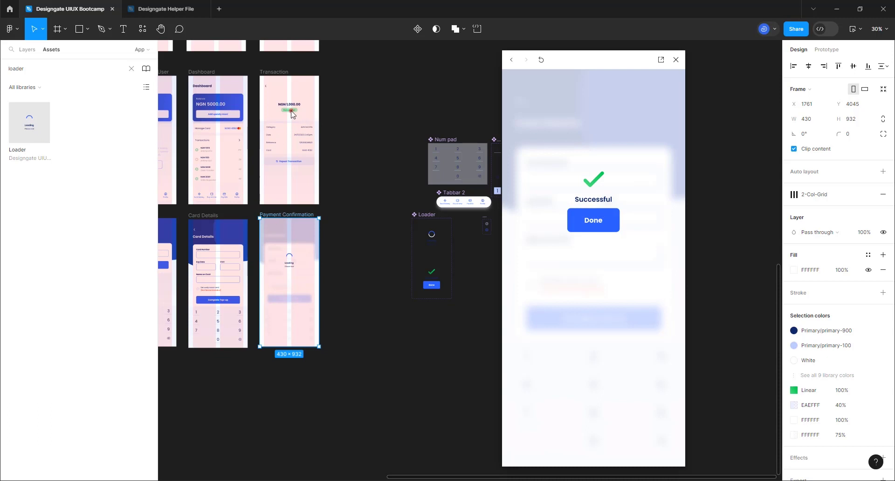
left_click(292, 113)
left_click(281, 217)
left_click(676, 60)
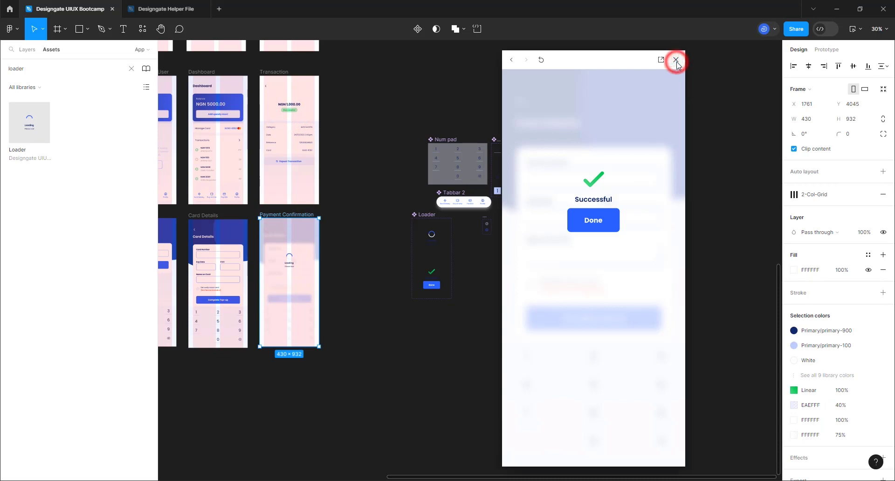
scroll(343, 295, "left", 1)
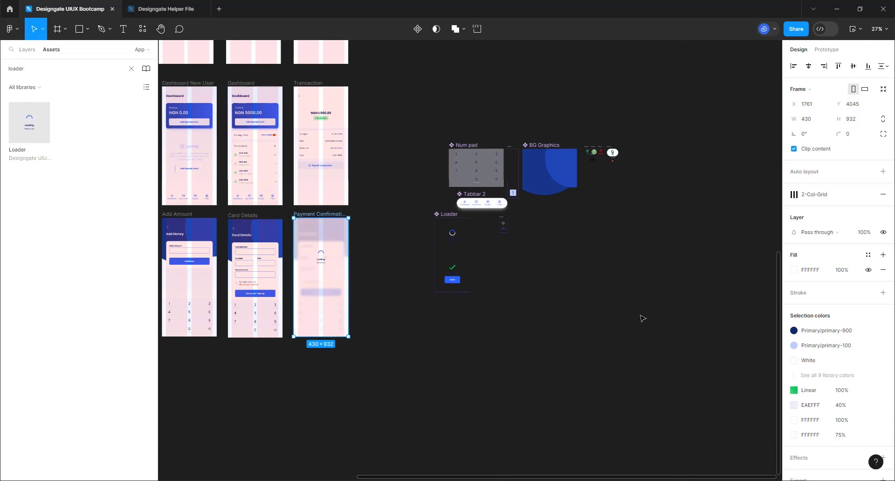
- Duplicate the Dashboard New User screen and drag the copy into the lower row
scroll(538, 278, "down", 2)
scroll(275, 246, "up", 3)
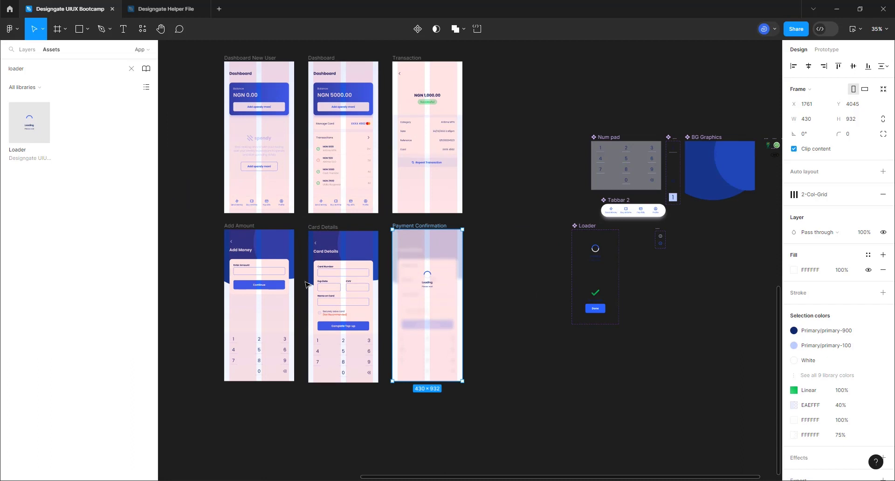
left_click(257, 59)
key("ctrl+d")
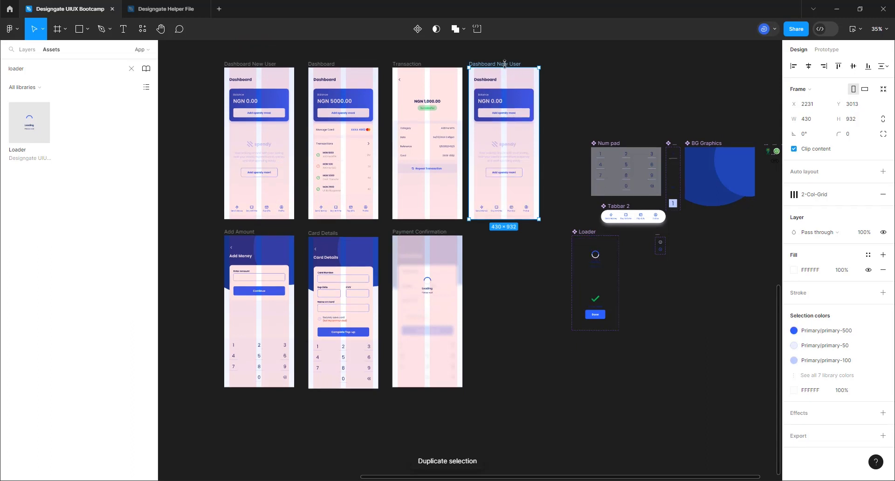
left_click_drag(504, 63, 496, 233)
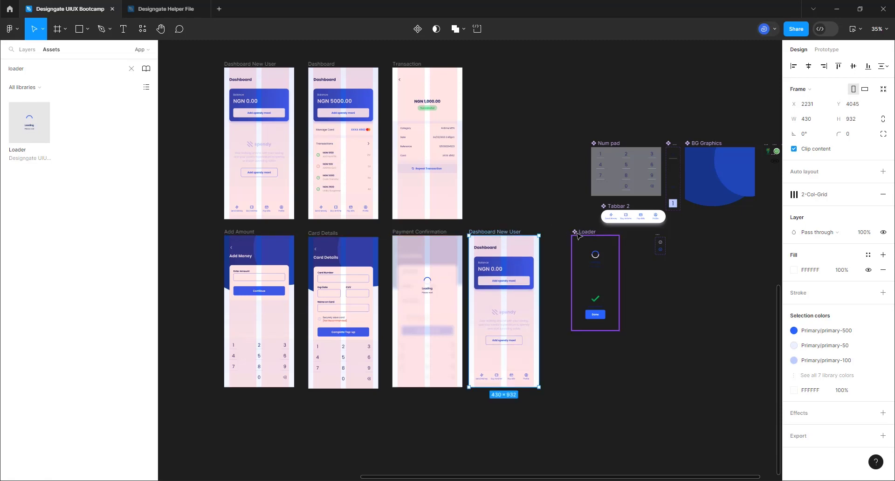
- Move the Loader aside and place the copy beside Payment Confirmation at X 2278, Y 4045
left_click_drag(576, 233, 705, 240)
scroll(487, 360, "up", 5)
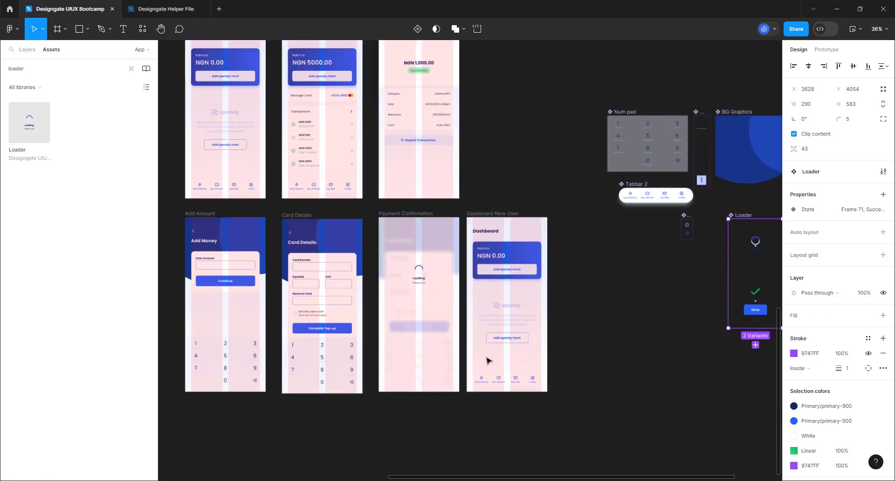
scroll(487, 360, "up", 4)
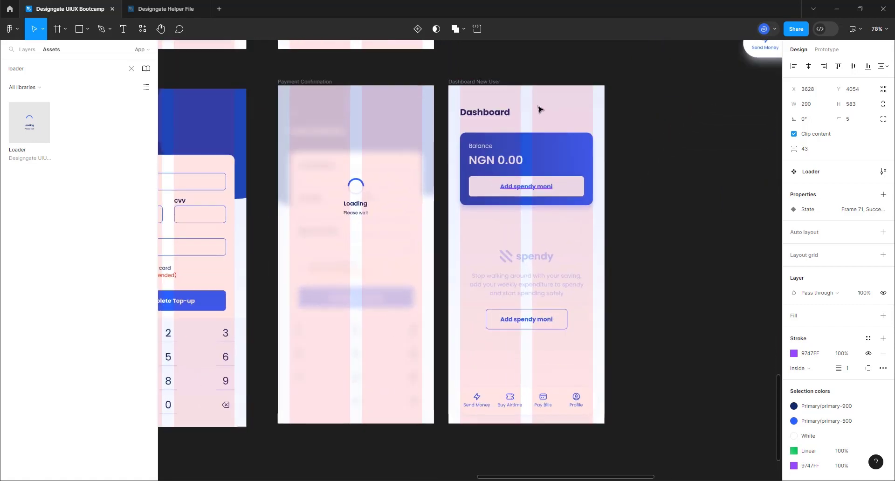
left_click_drag(487, 82, 500, 81)
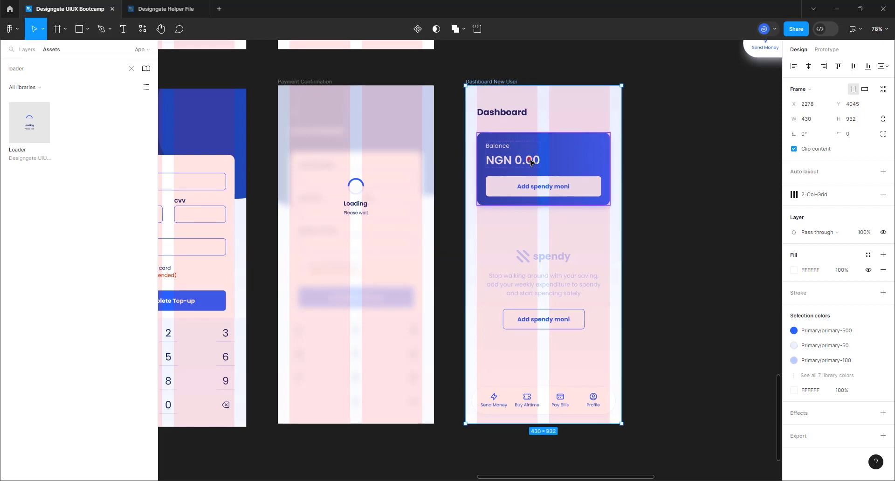
- Change the copied dashboard's balance from NGN 0.00 to NGN 5,000.00
left_click(531, 162)
double_click(525, 161)
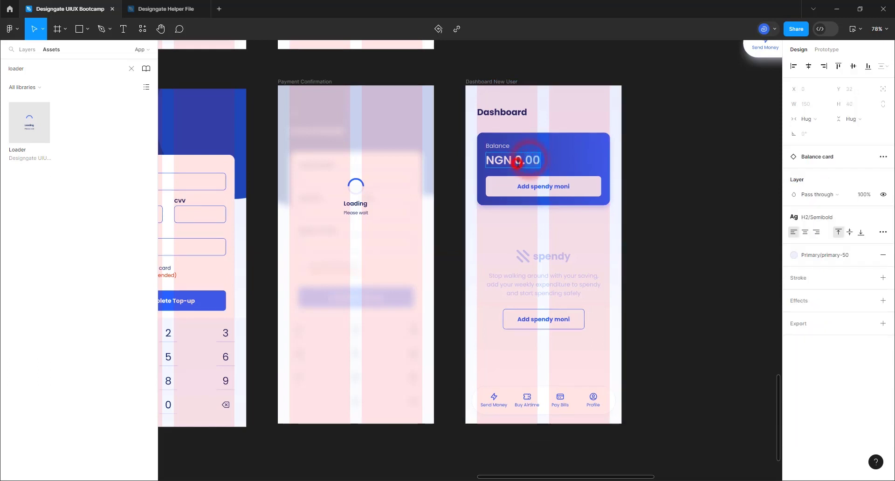
double_click(517, 161)
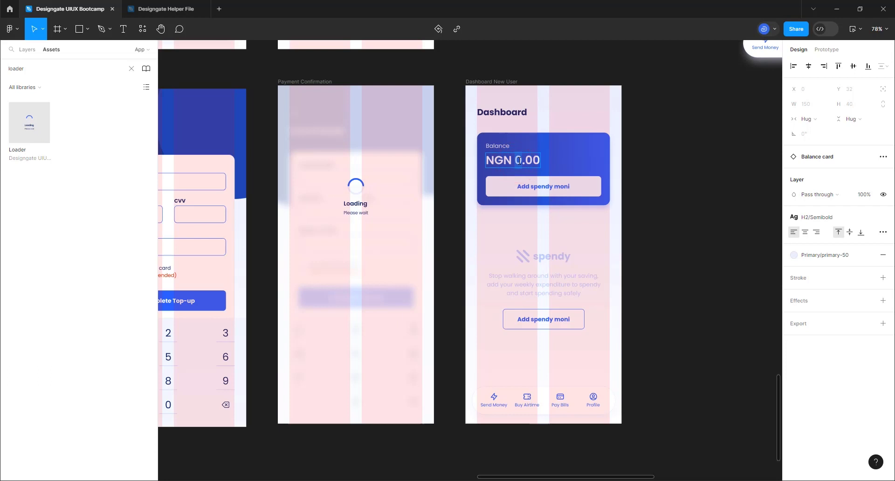
type("5,000")
left_click(677, 223)
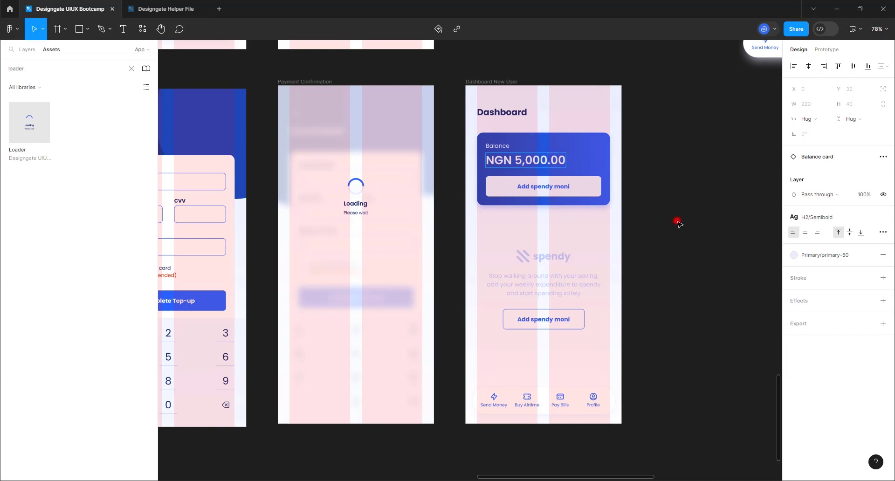
left_click(638, 255)
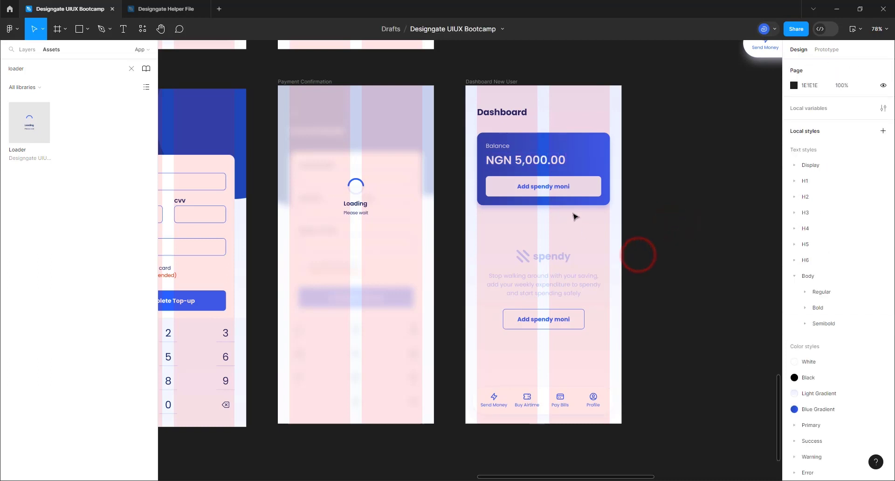
- Remove the empty-state group with the spendy logo and Add spendy moni button from the copied dashboard
scroll(632, 251, "down", 3, "ctrl")
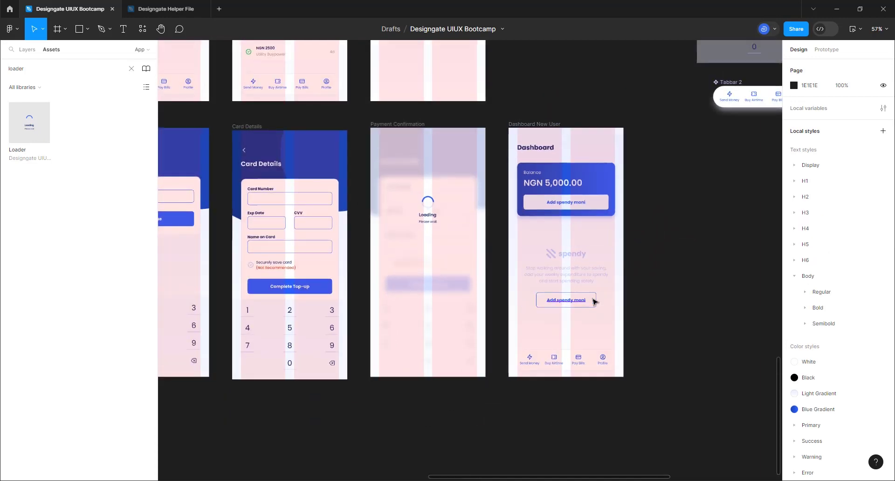
scroll(566, 303, "up", 5, "ctrl")
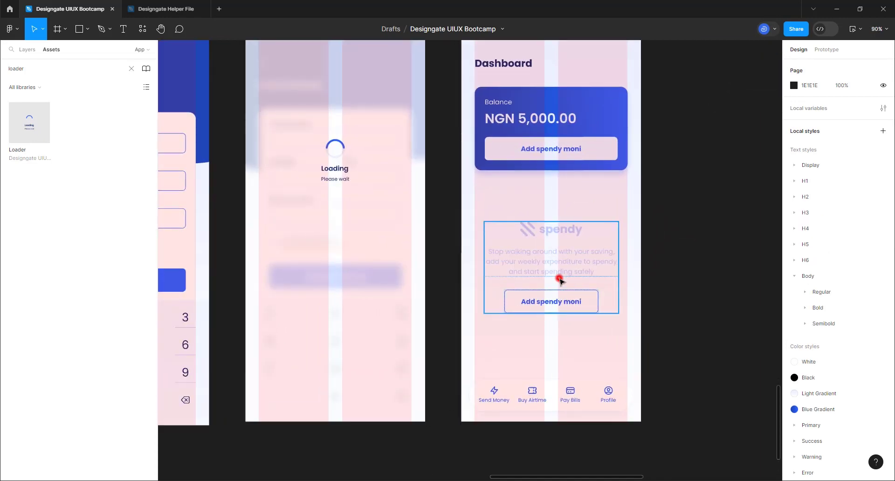
left_click(559, 282)
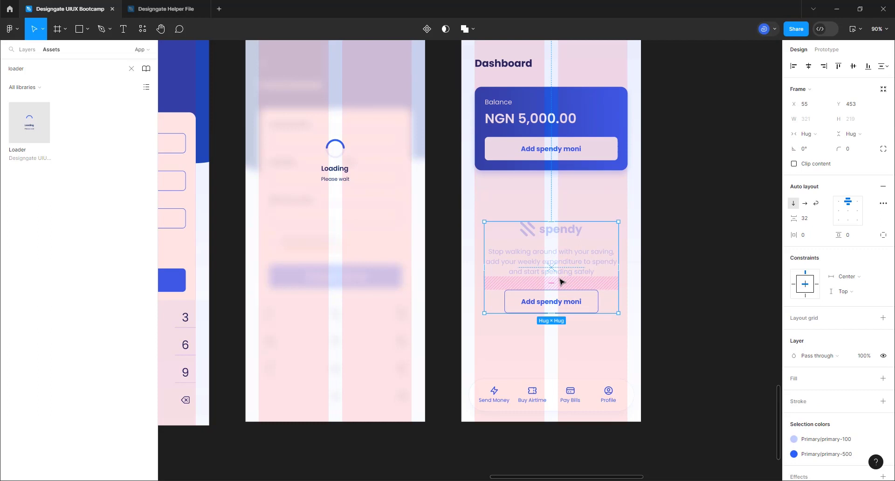
left_click(548, 322)
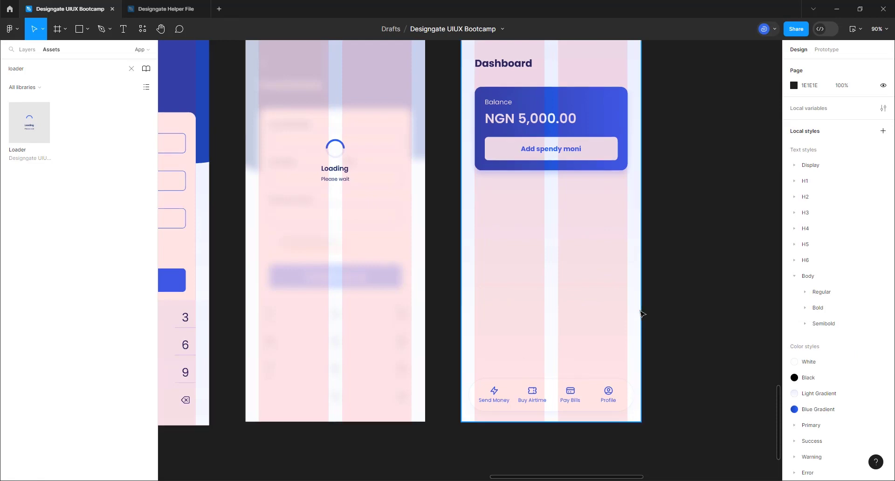
- Zoom out and reselect the copied Dashboard New User frame
scroll(642, 313, "down", 7, "ctrl")
scroll(644, 313, "down", 2, "ctrl")
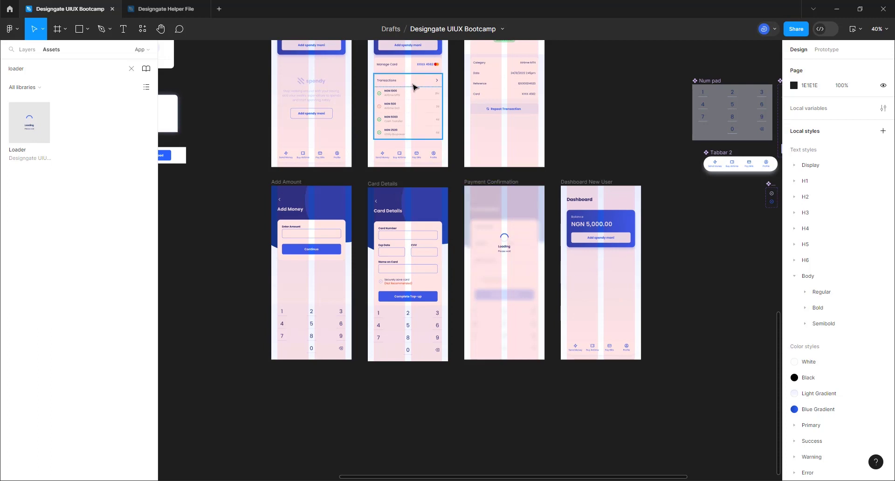
left_click(412, 69)
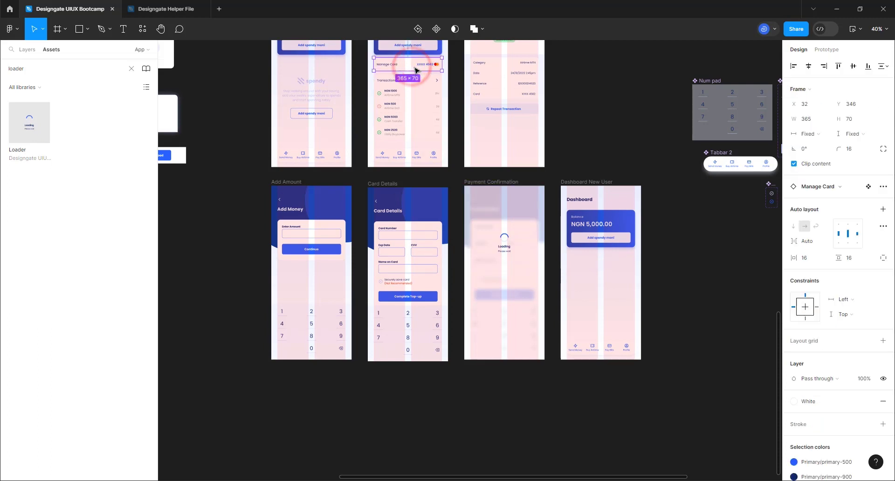
left_click(688, 256)
left_click(584, 180)
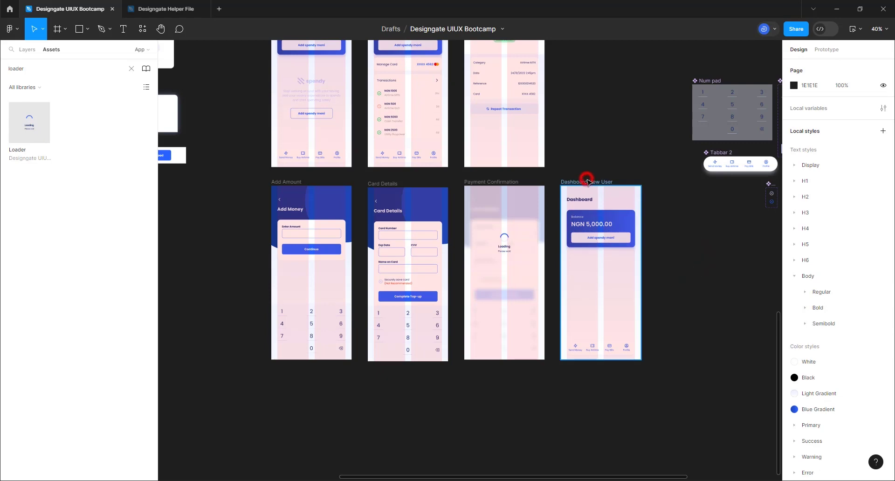